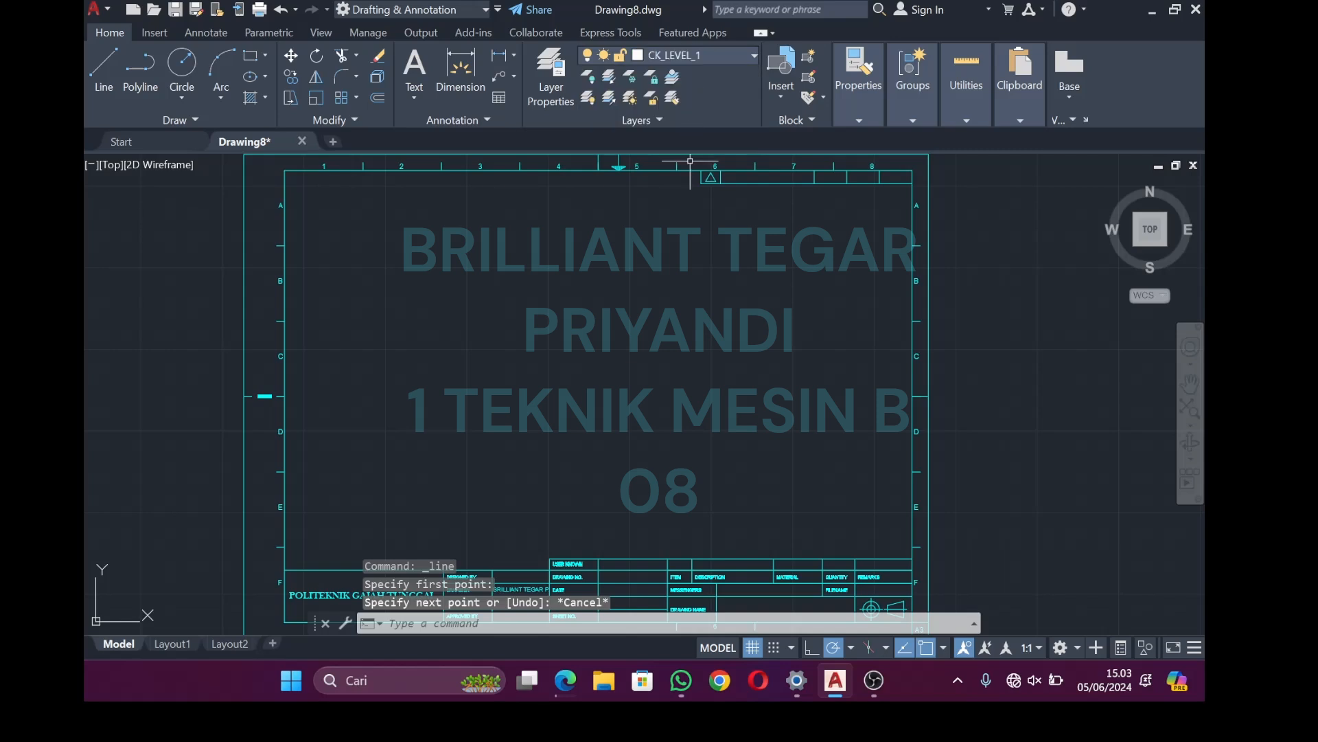
Draw a rectangle 90 units wide and 15 units high with lines near the middle of the drawing sheet
click(103, 69)
click(625, 389)
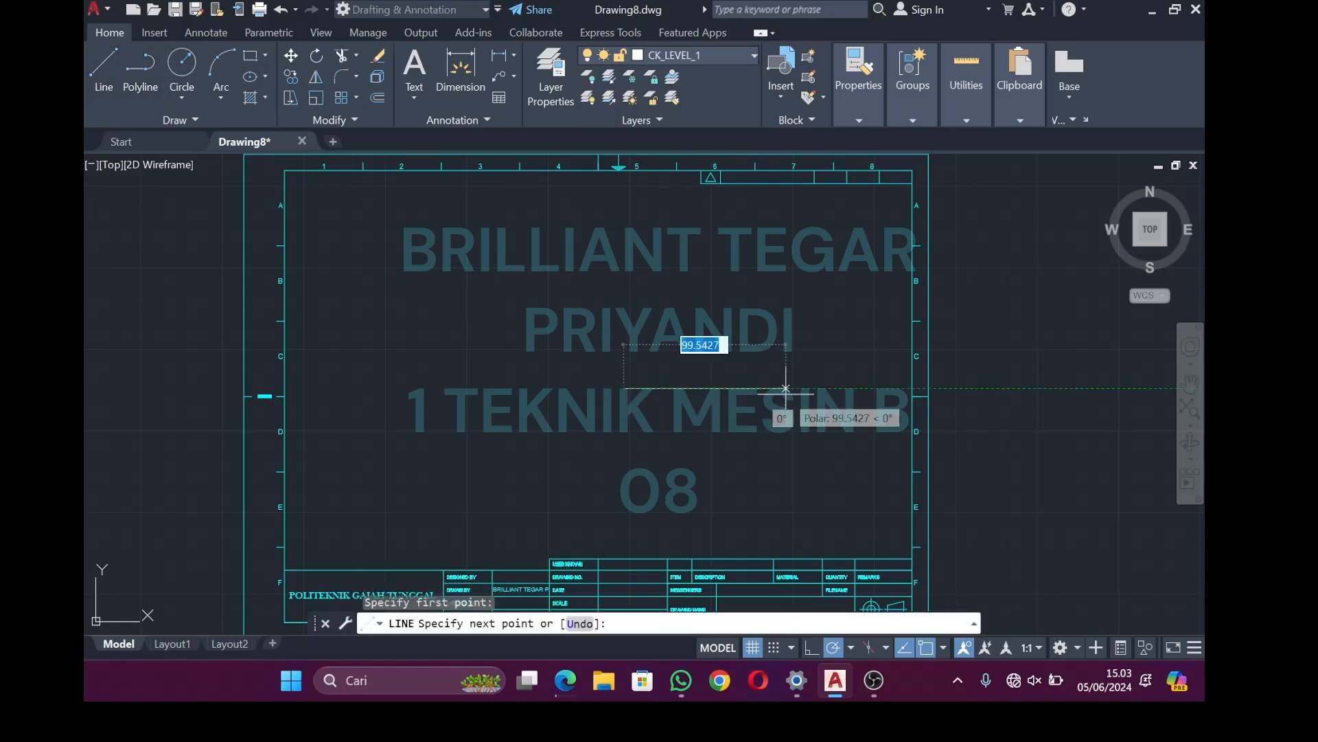
text(90)
key(Return)
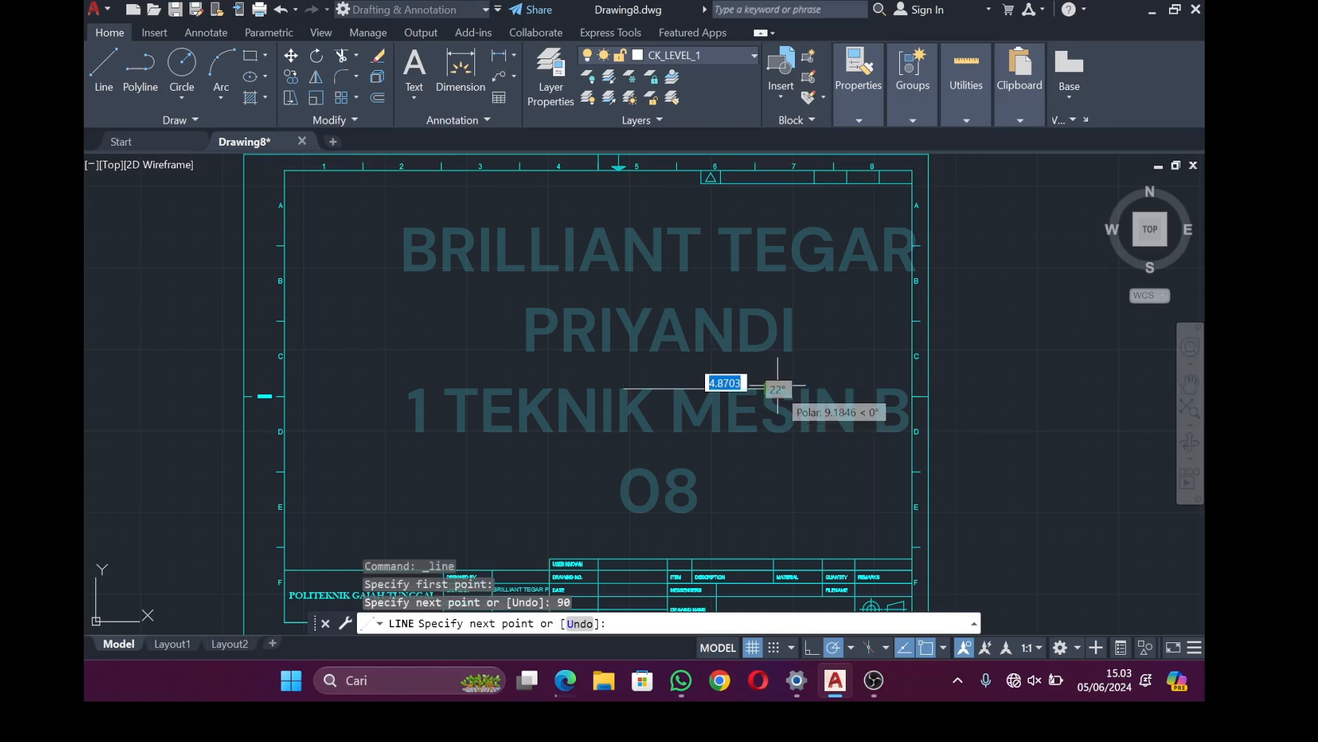
text(15)
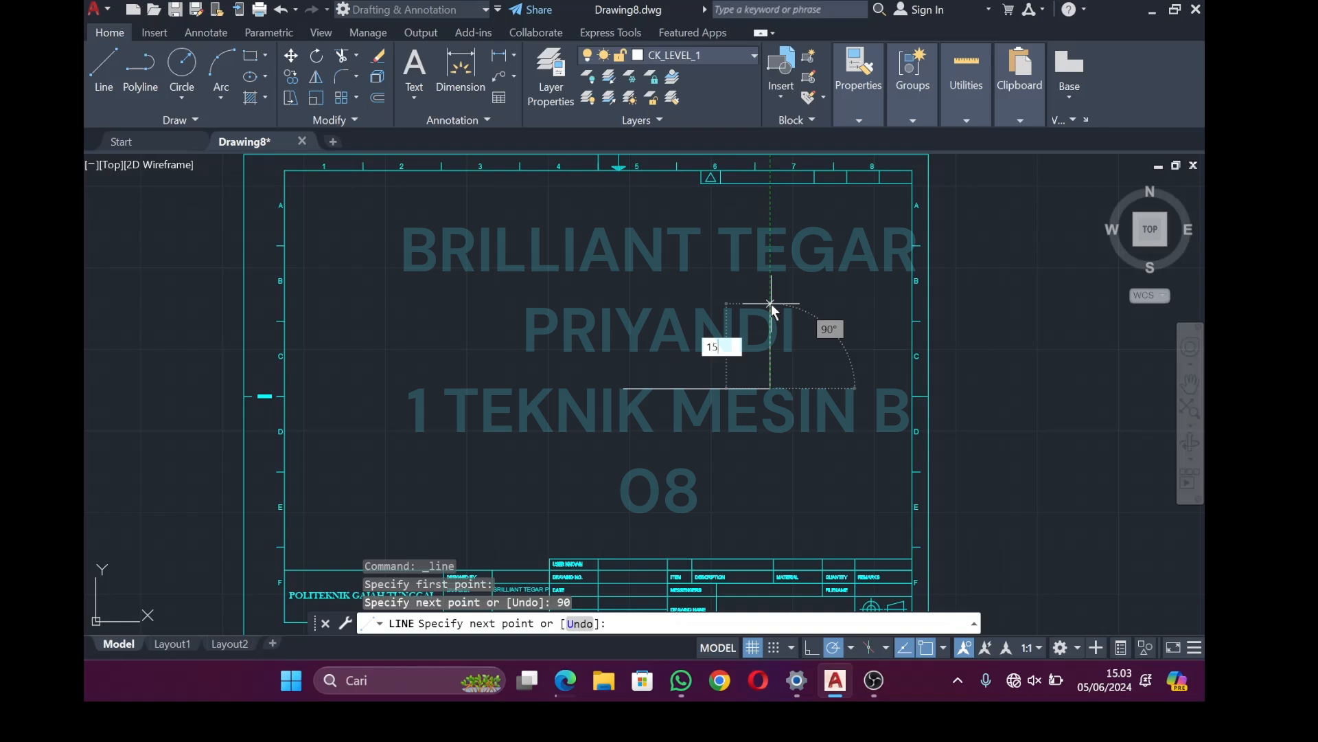
key(Return)
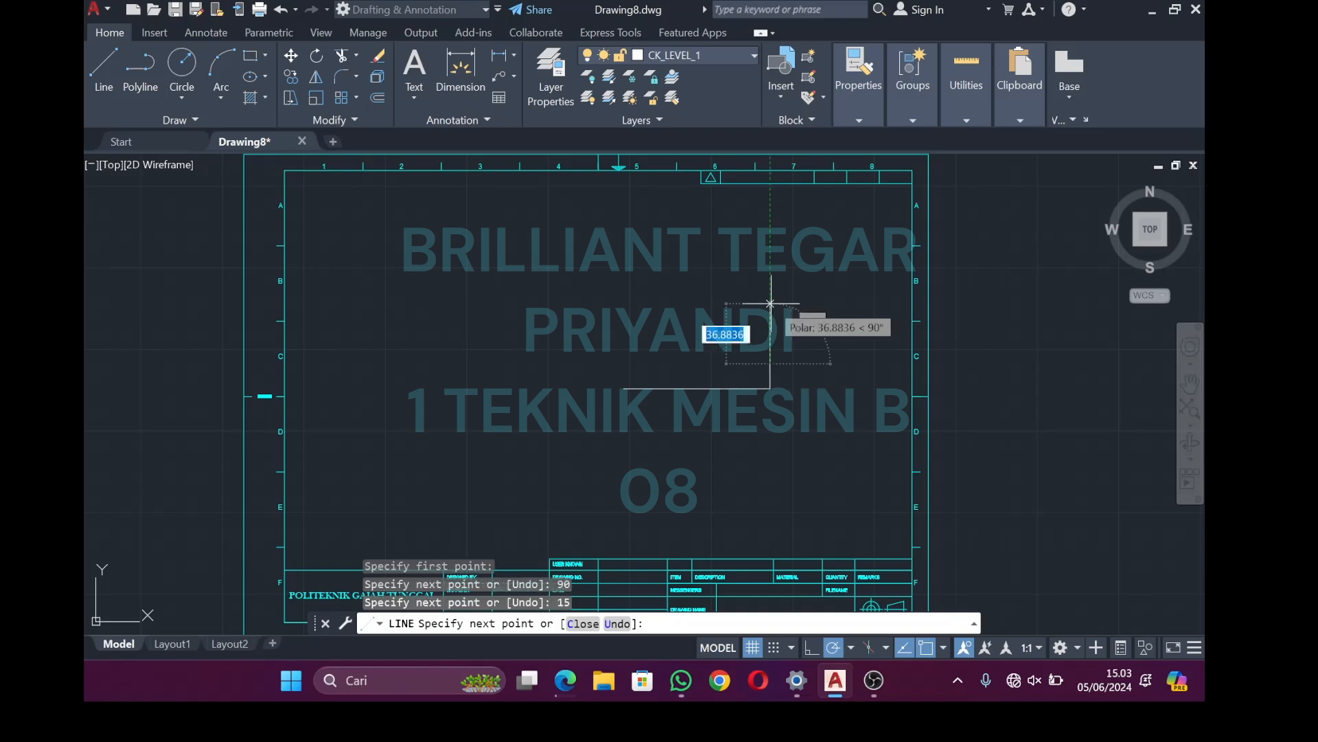
text(9)
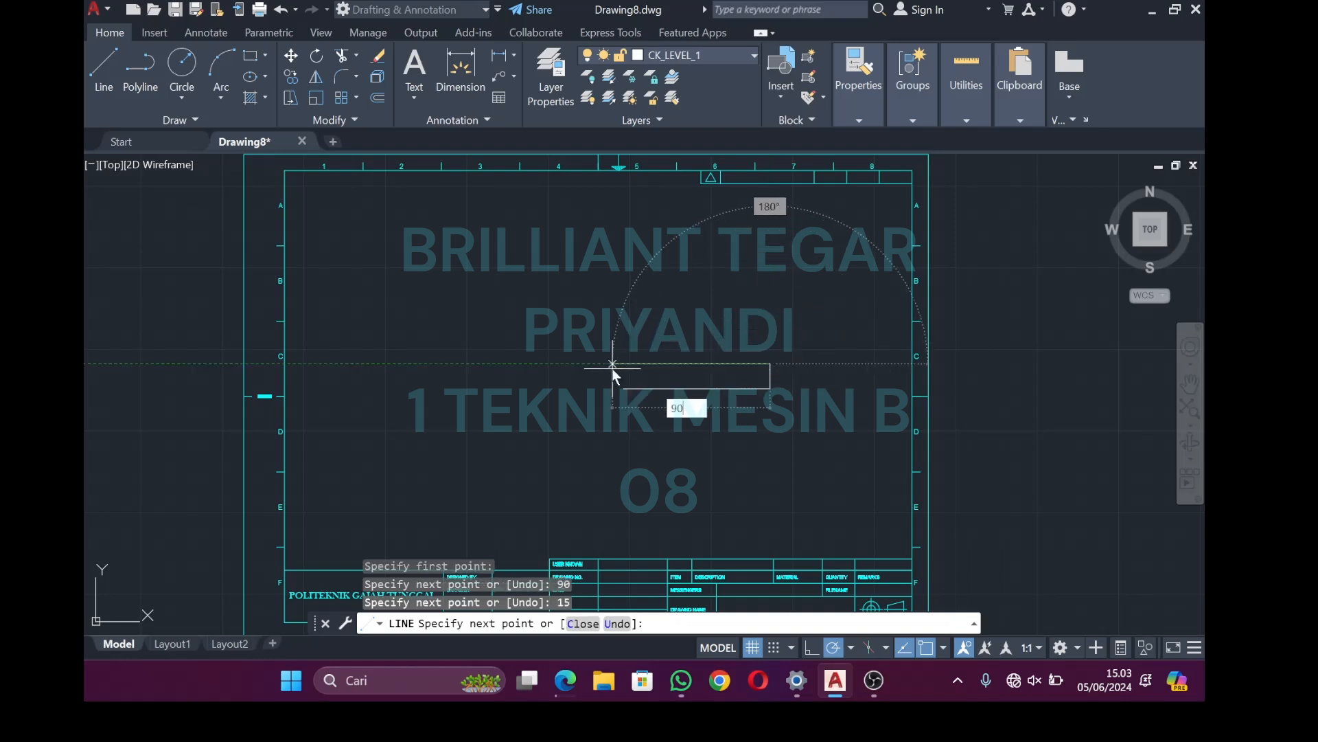
text(0)
key(Return)
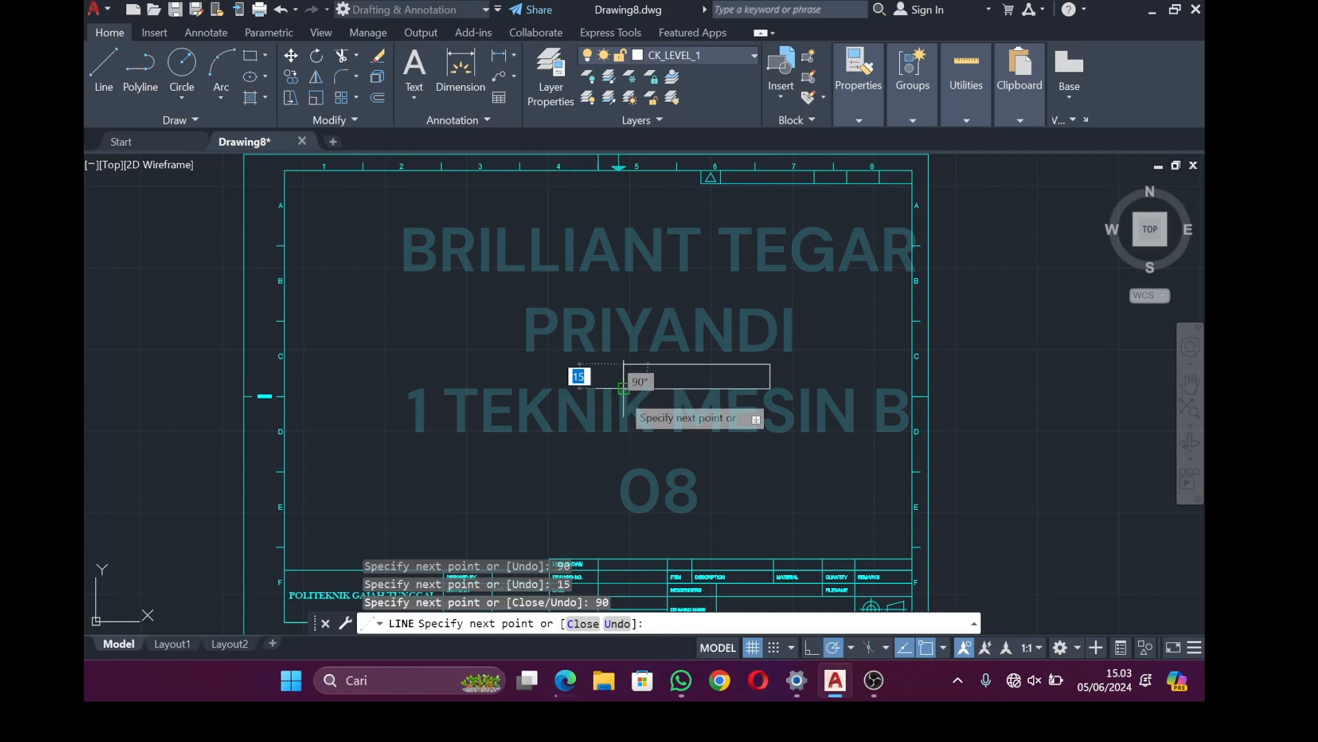
key(Escape)
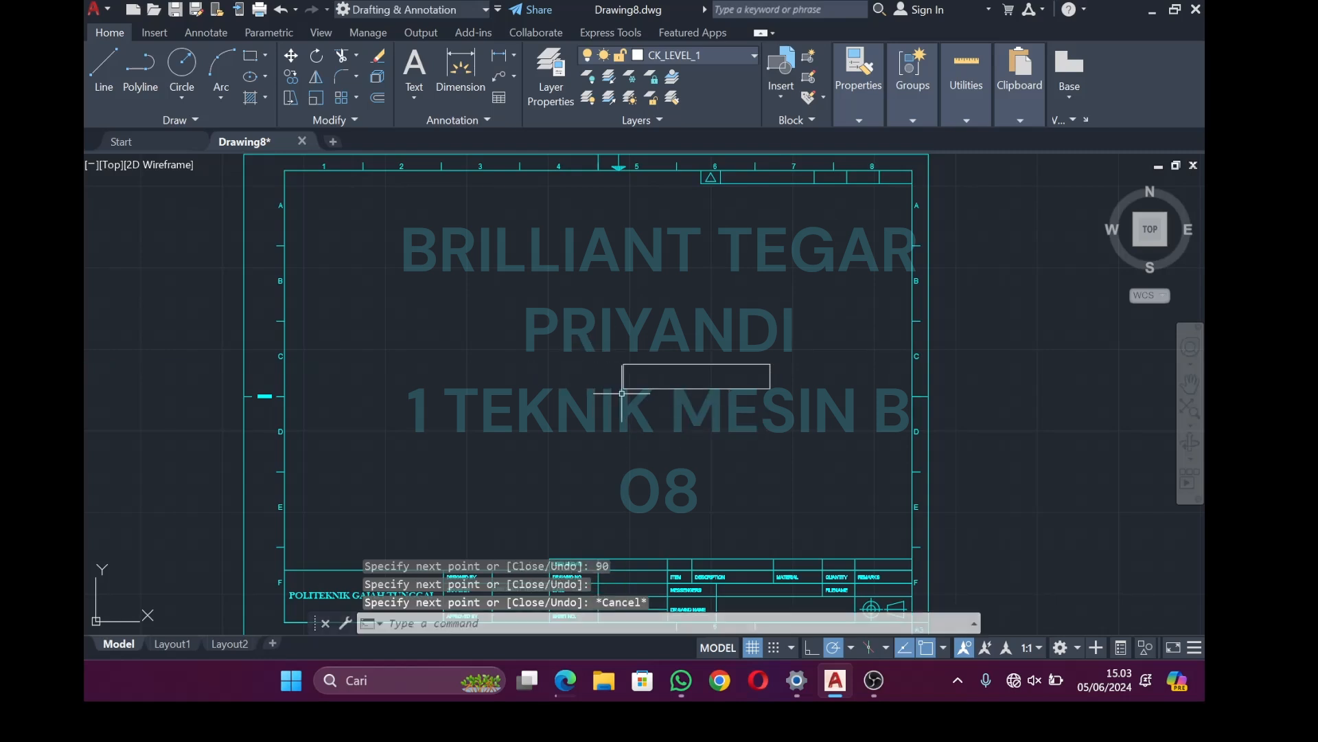
Draw a line 25 units straight up from the midpoint of the rectangle's bottom edge
click(117, 86)
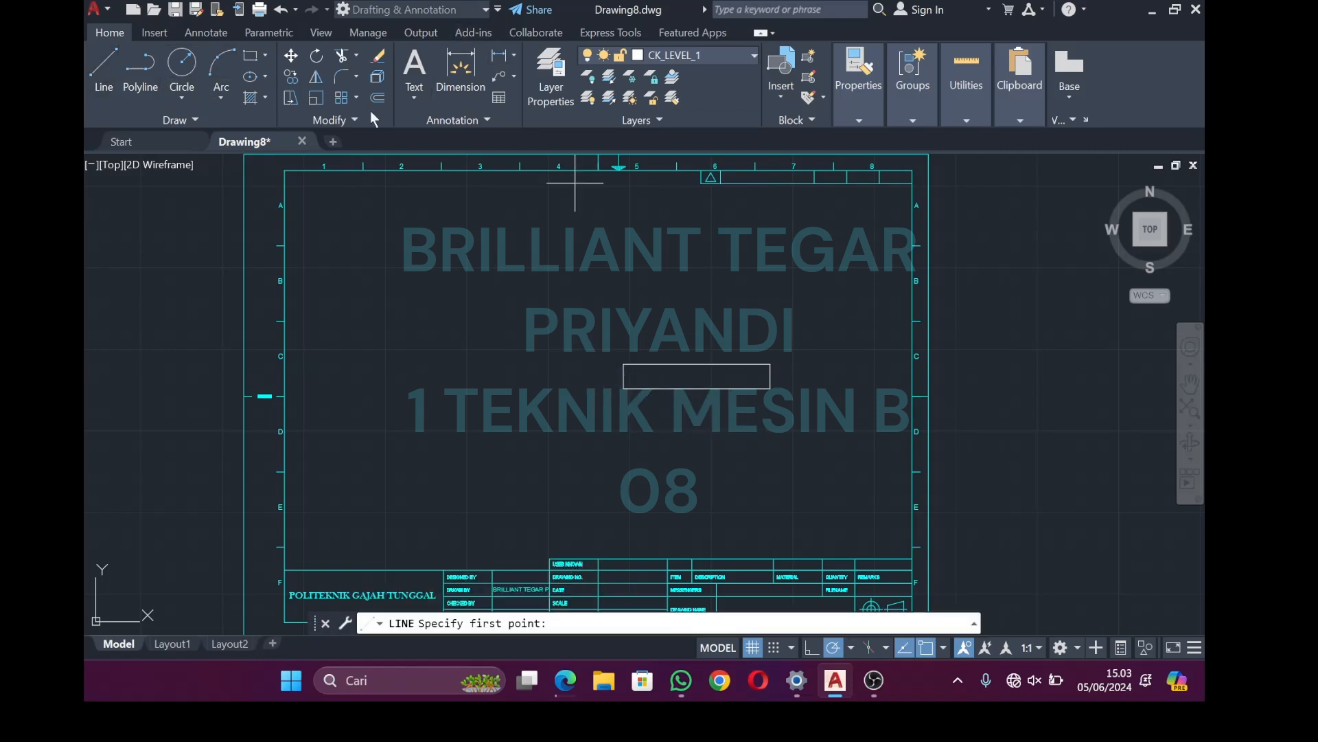
click(697, 387)
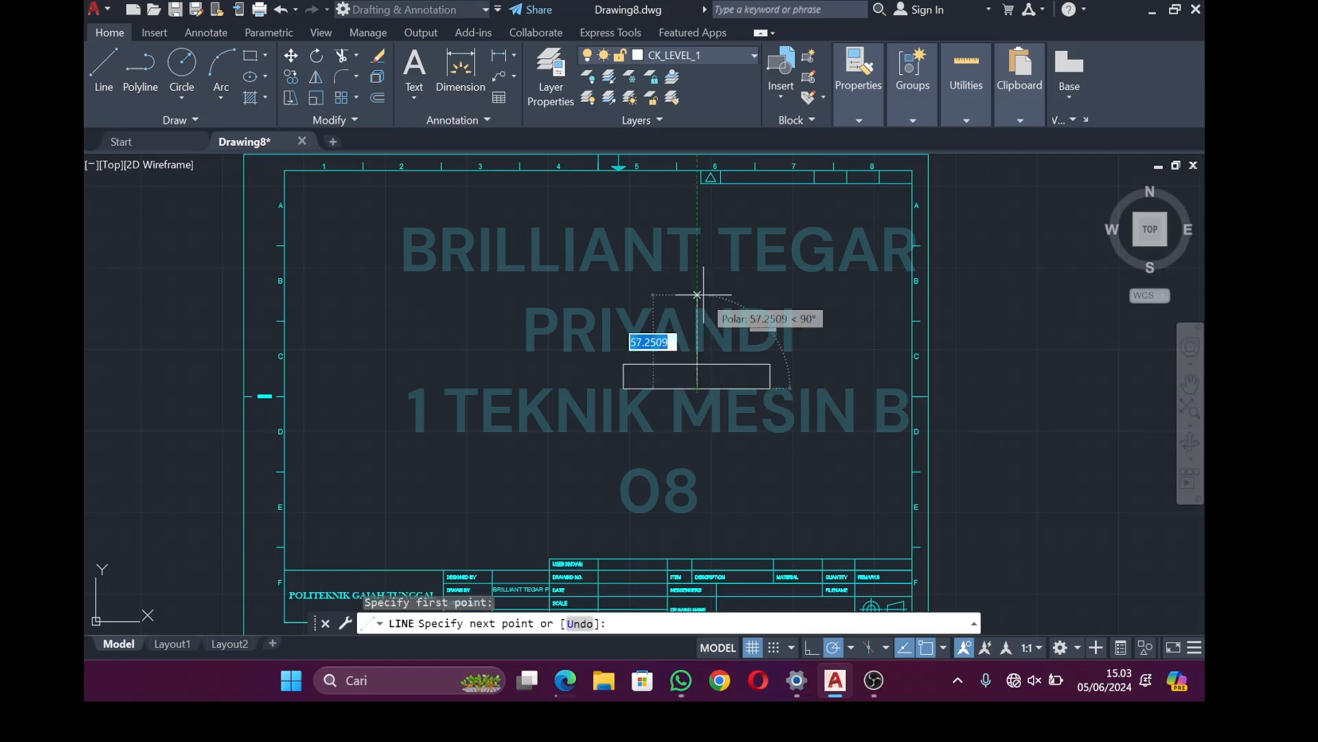
text(25)
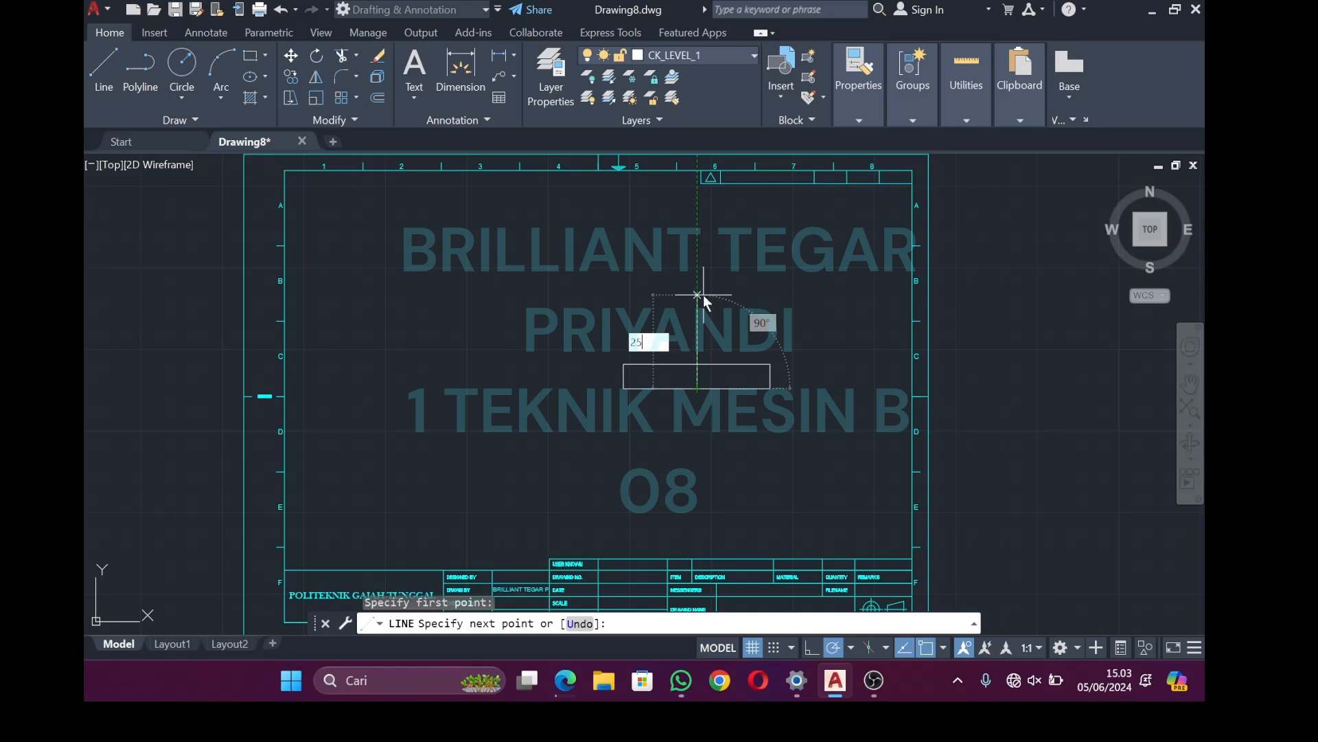
key(Return)
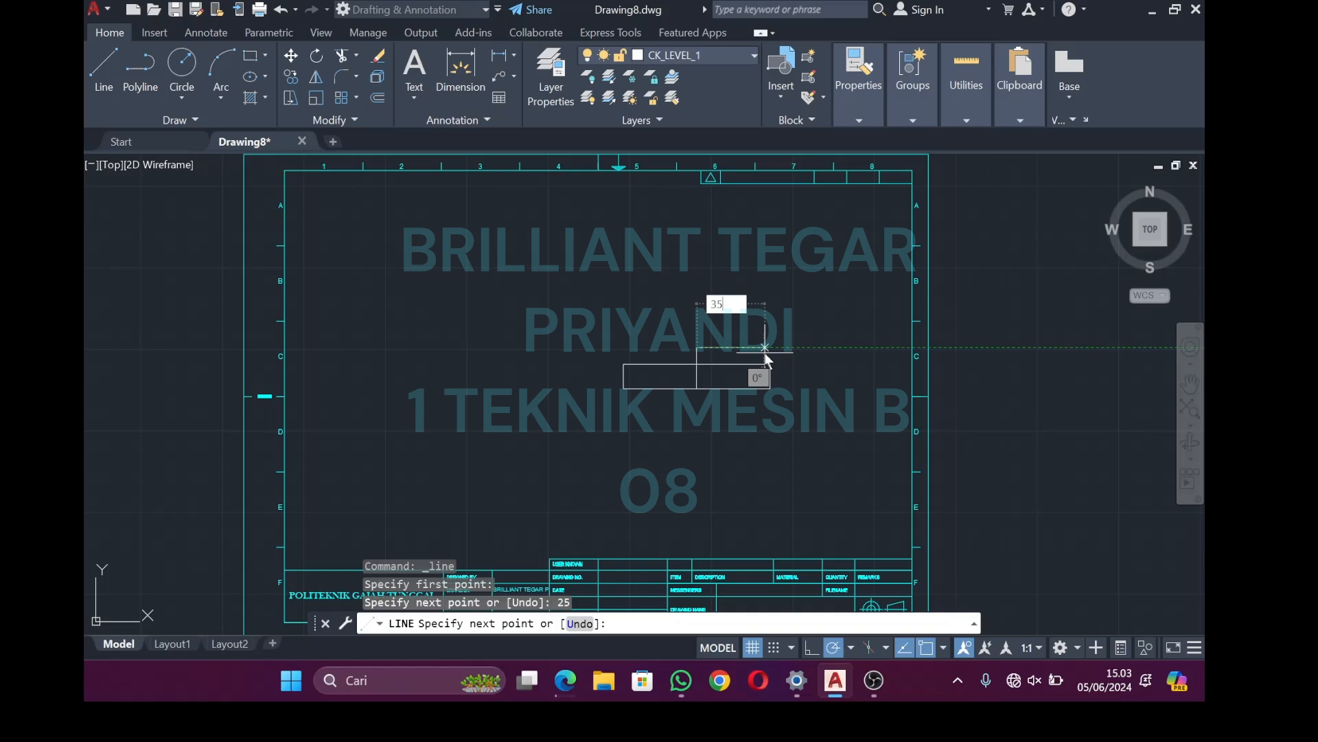
Continue the line 35 units right and down to the rectangle, then outline a centred block 70 units wide and 10 high
key(Return)
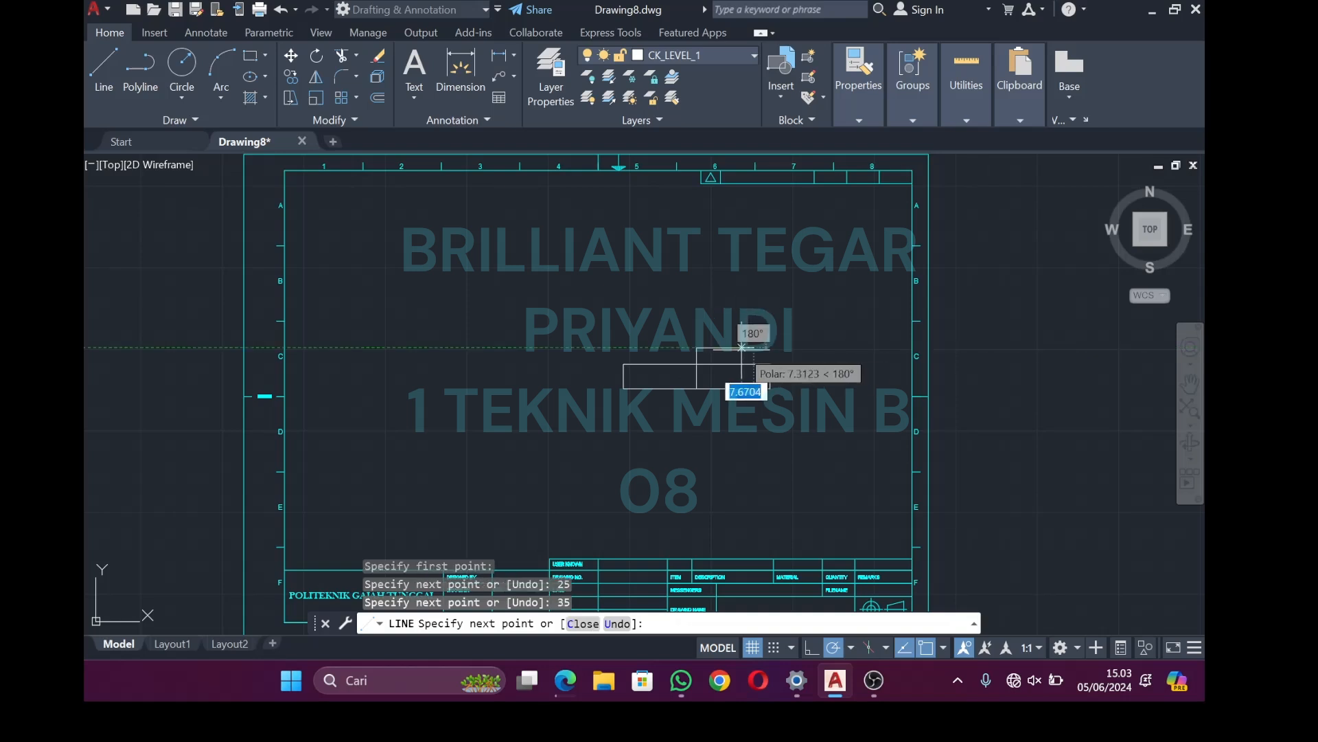
click(753, 362)
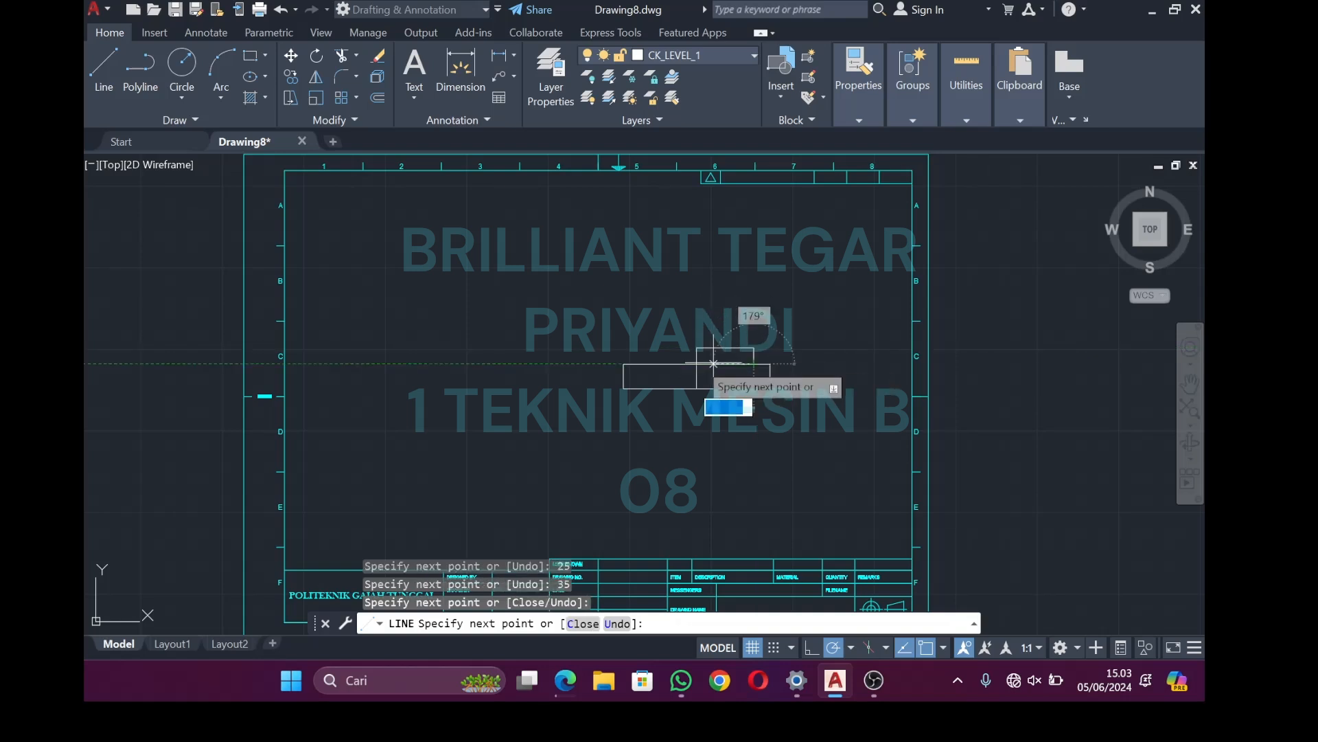
text(70)
key(Return)
text(10)
key(Return)
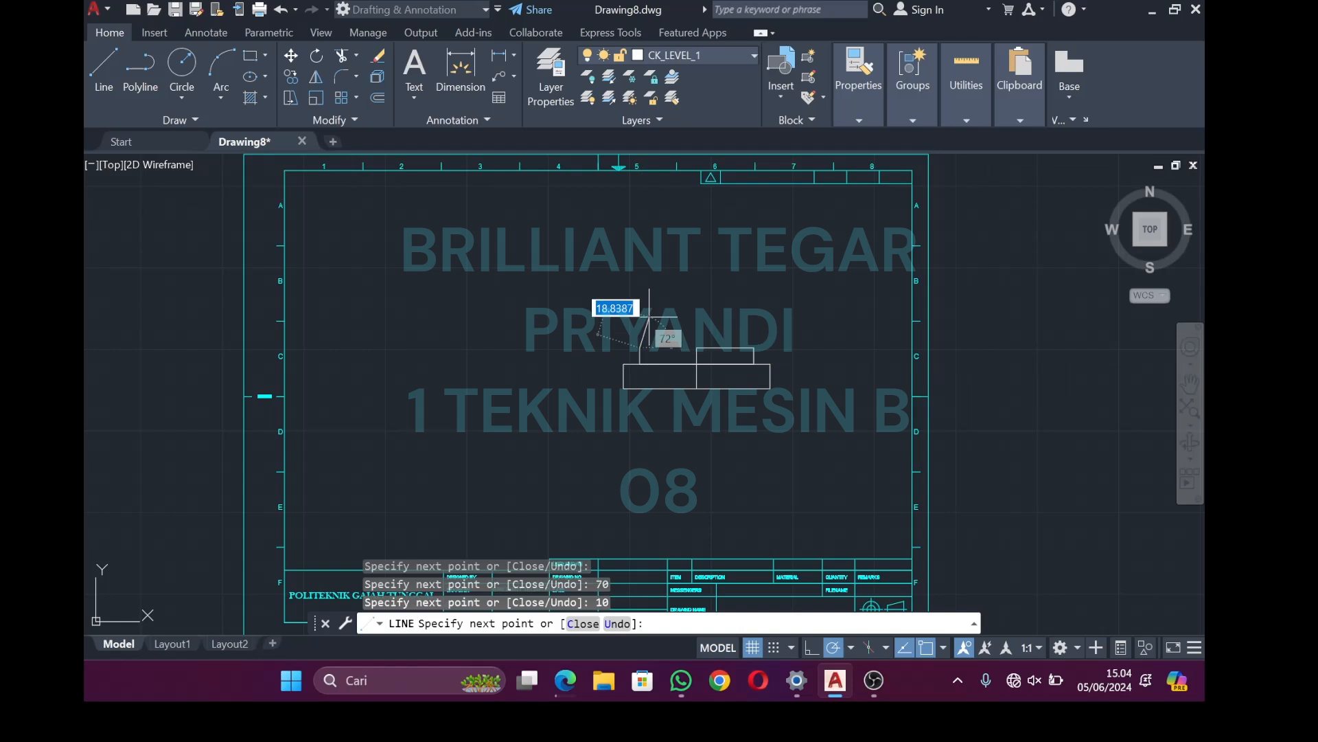
key(Escape)
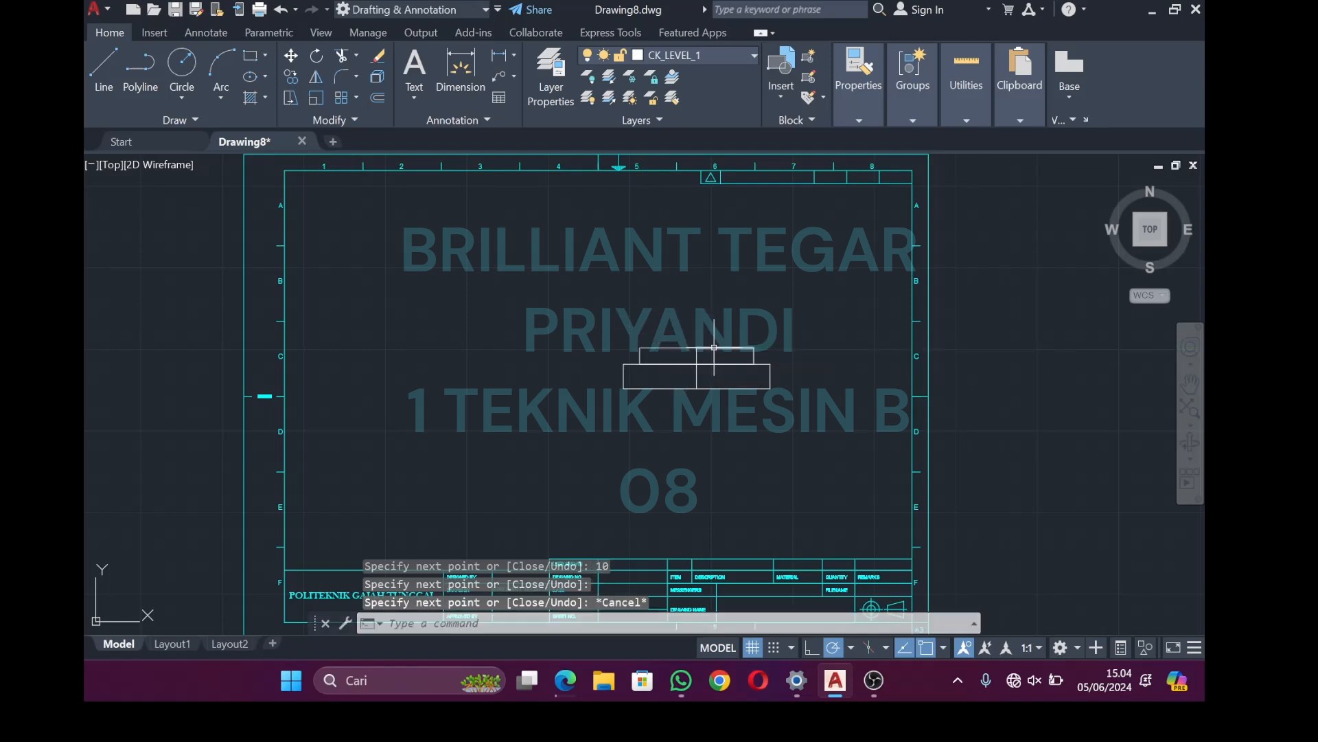
Draw two concentric circles with radii 7.5 and 12.5 at the midpoint of the right half of the block's top edge
click(182, 68)
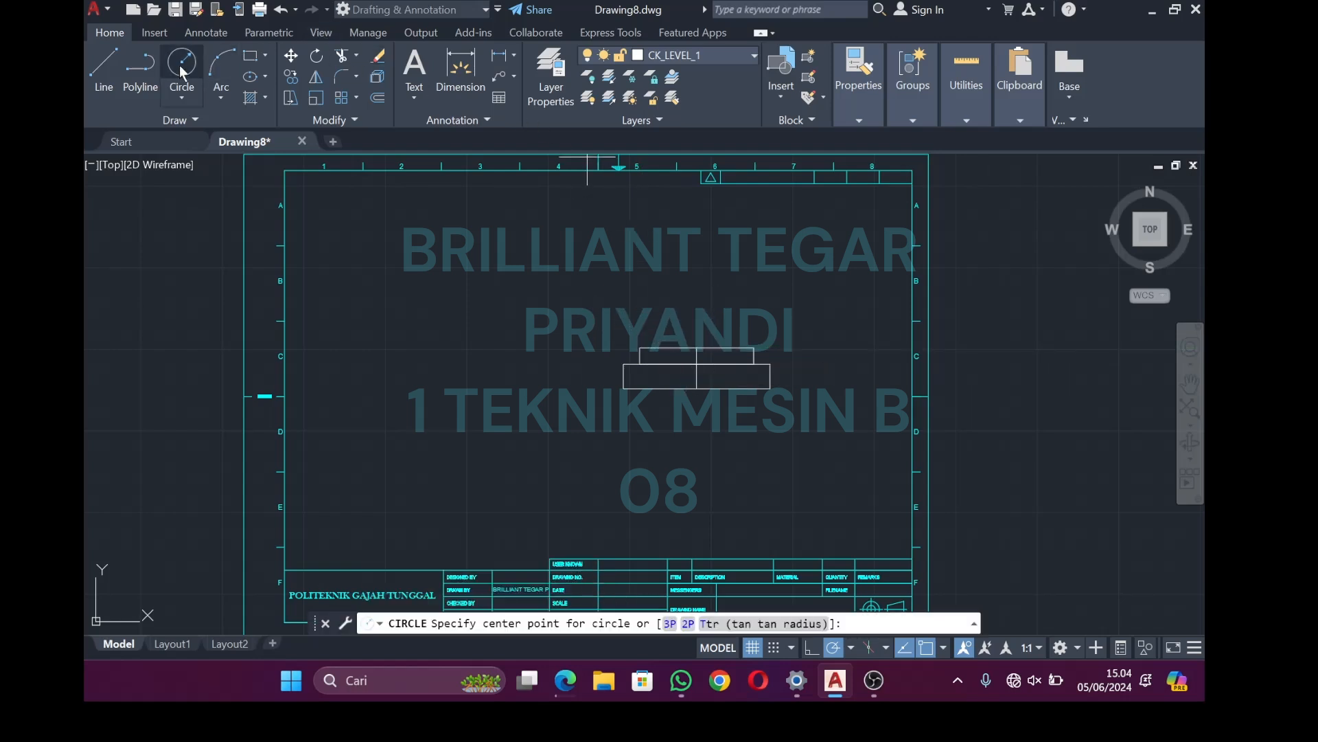
click(726, 346)
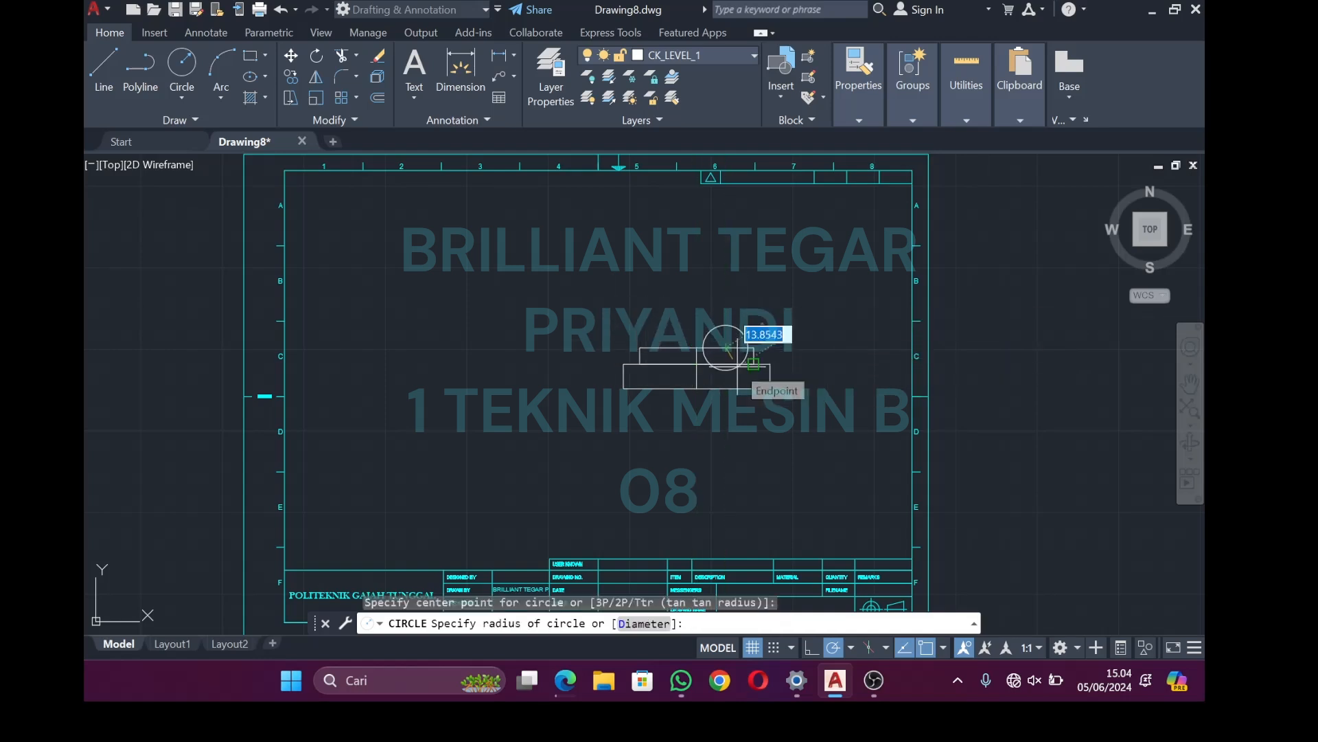
text(7.5)
key(Return)
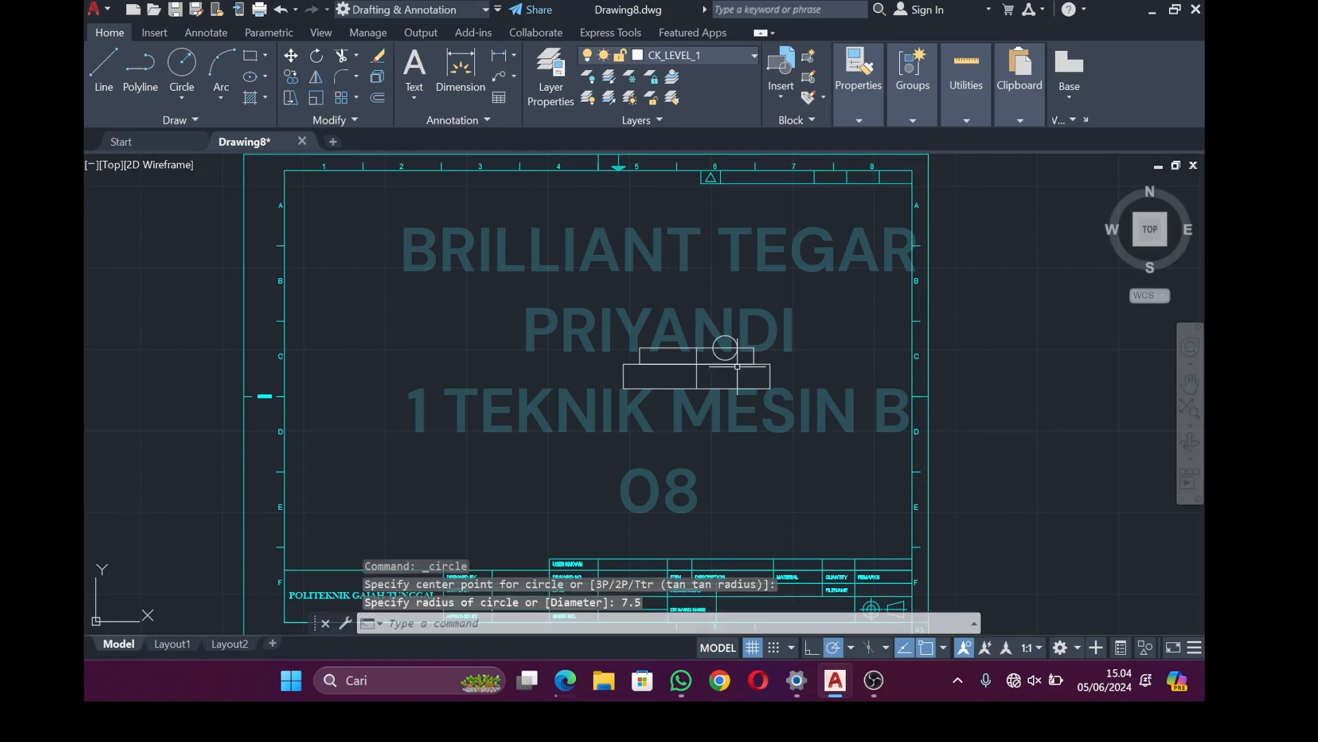
click(190, 76)
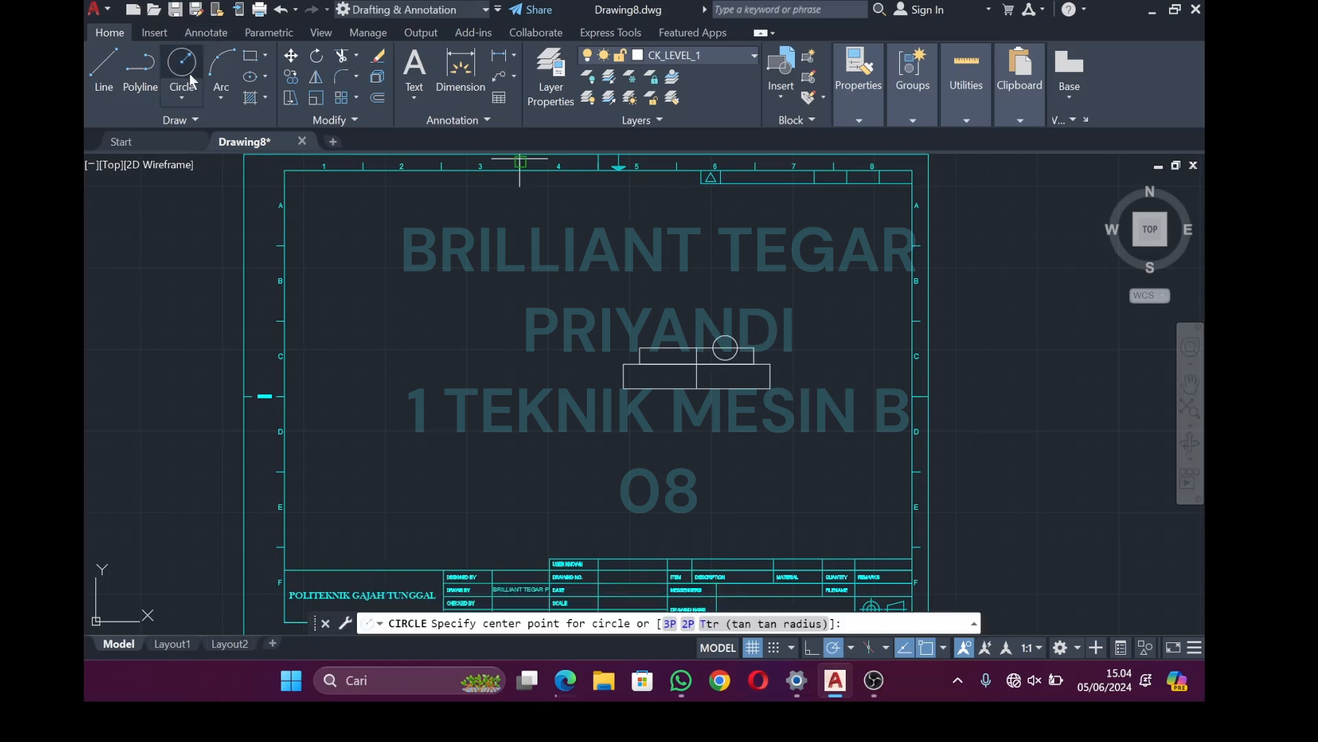
click(725, 347)
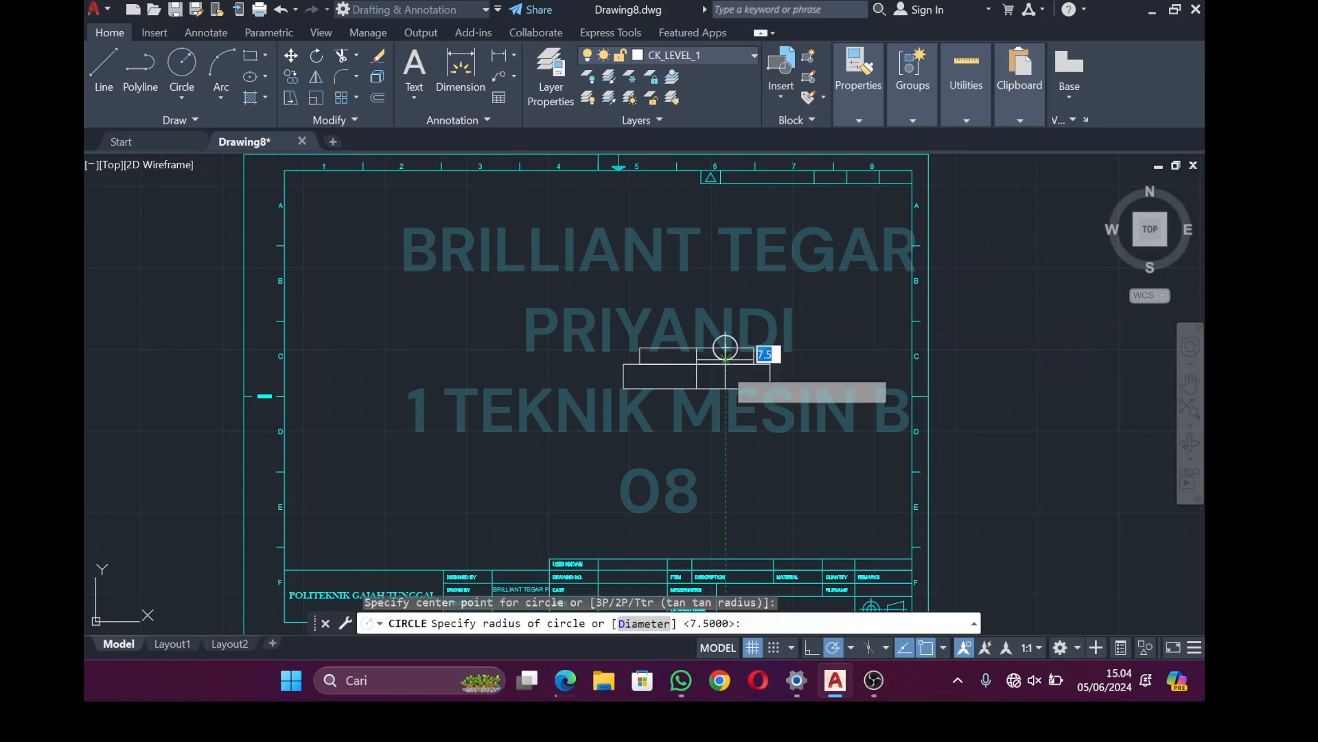
text(12.5)
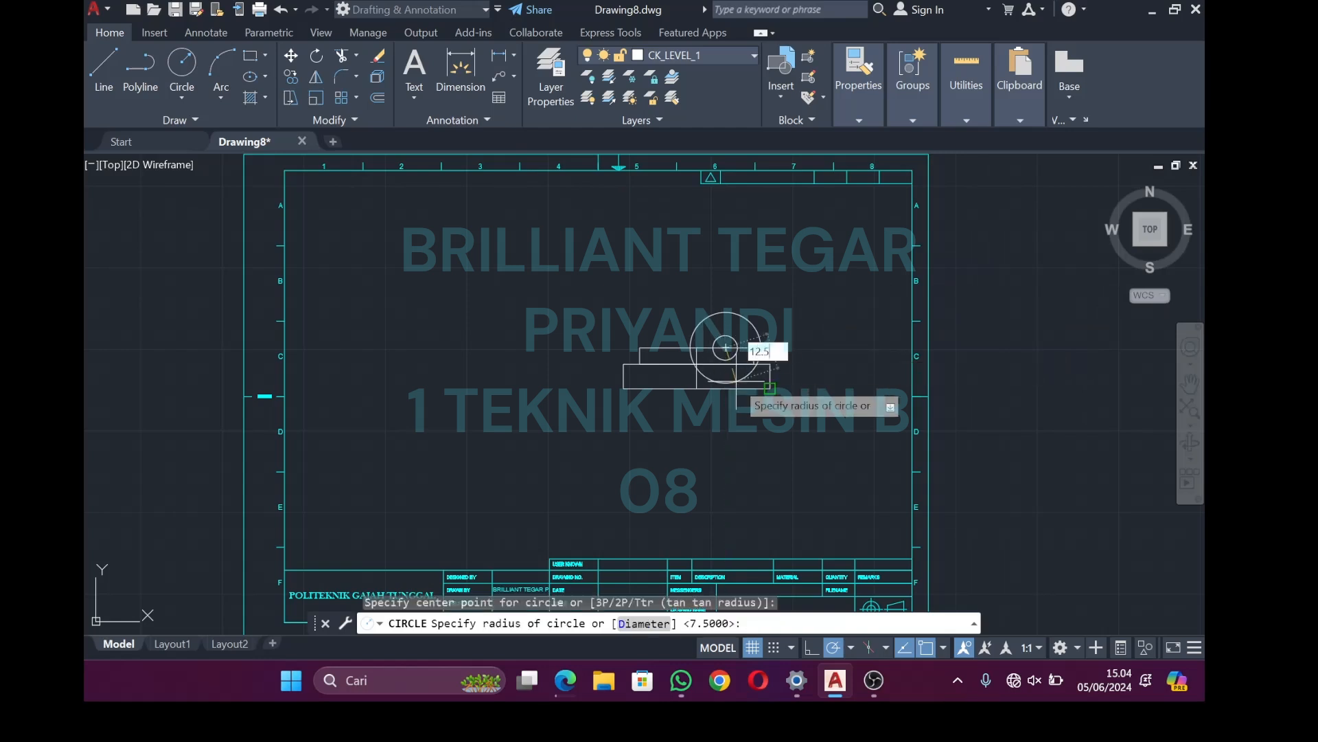
key(Return)
Copy both concentric circles from their centre to the midpoint of the left half of the block's top edge
scroll(754, 337, up, 4)
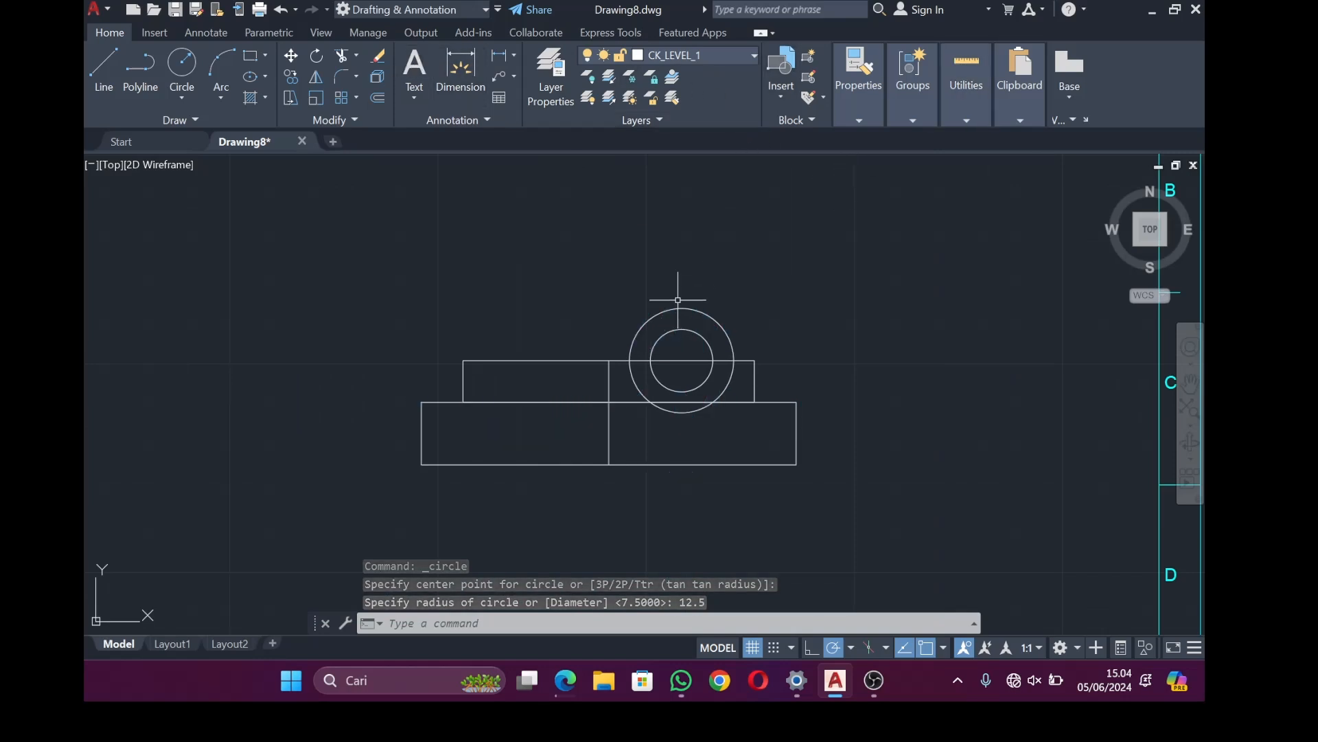
drag(721, 275, 684, 353)
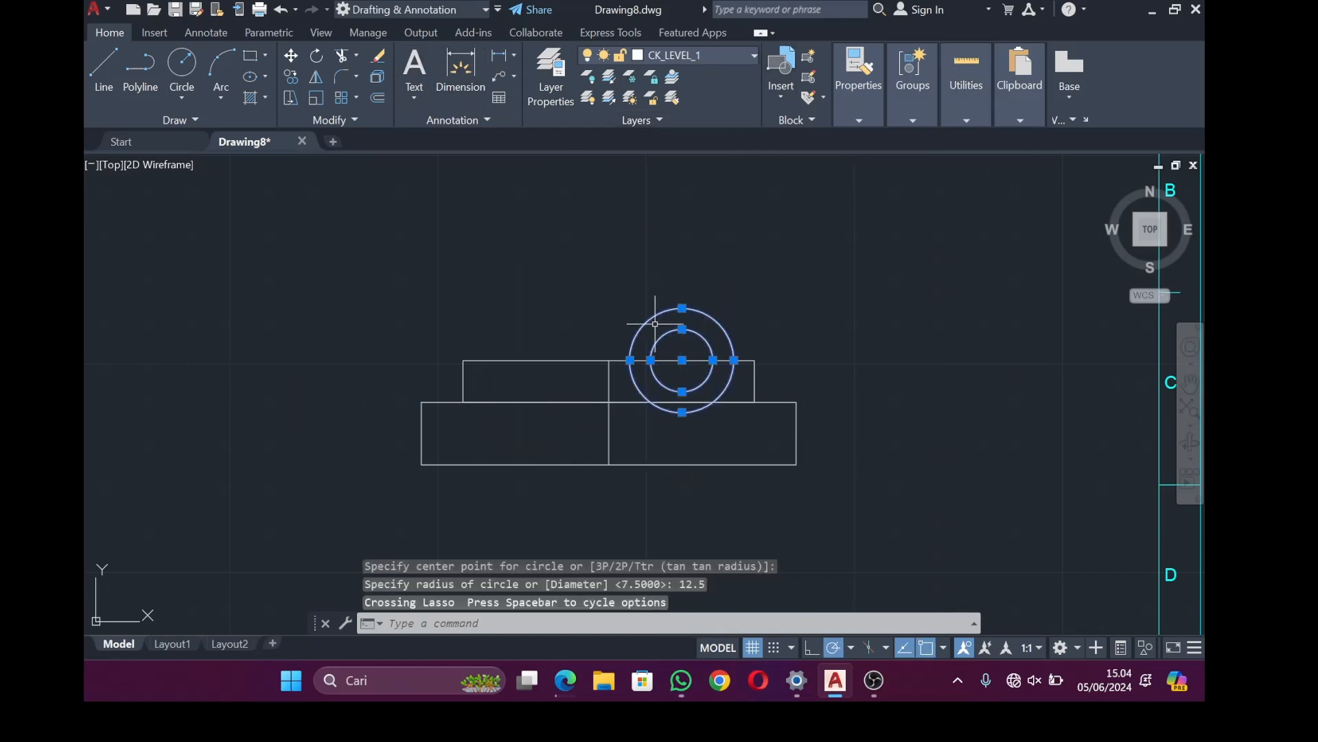
right_click(665, 335)
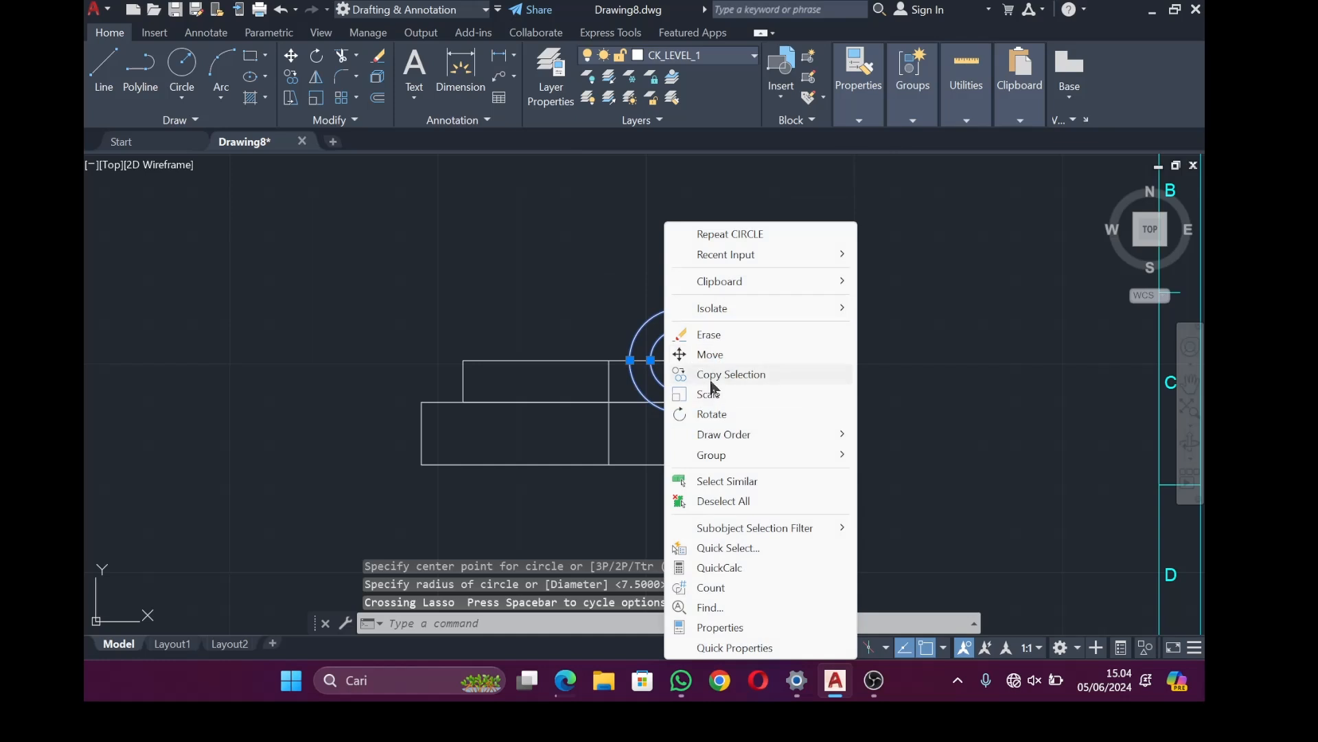
click(670, 374)
click(682, 359)
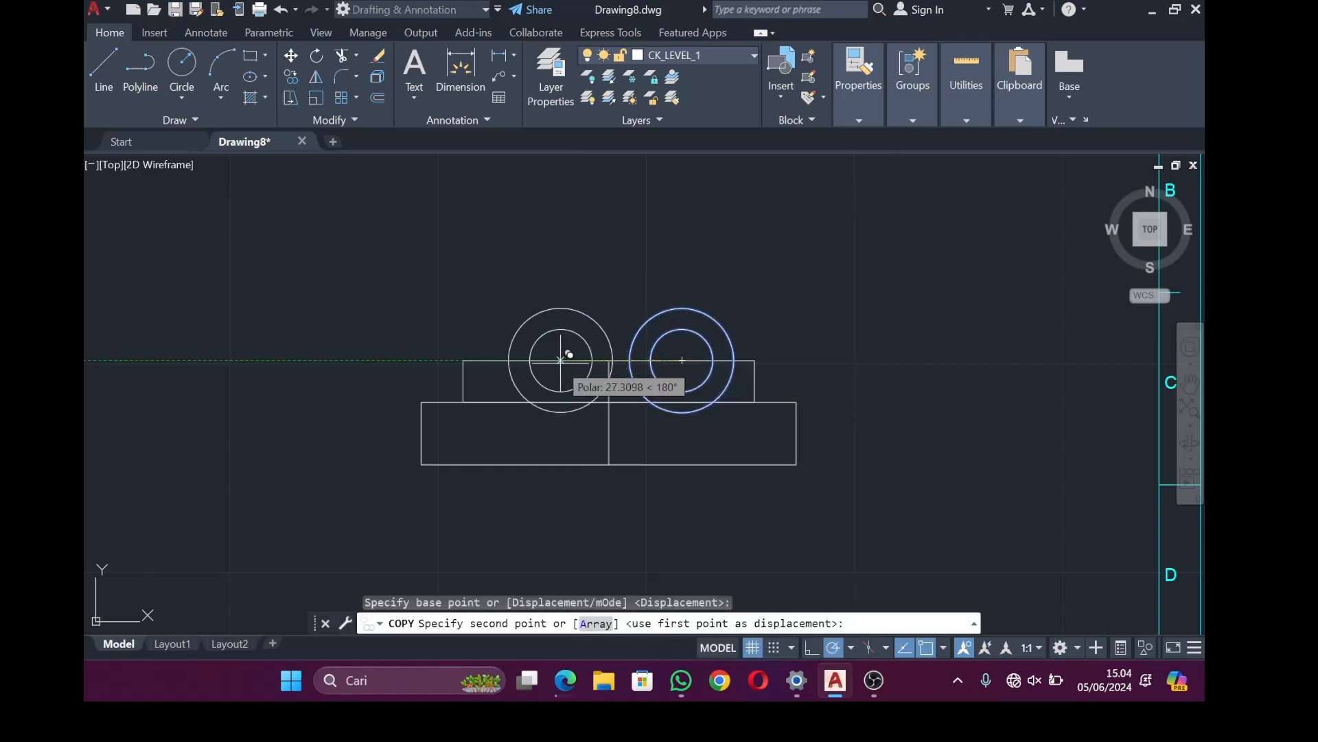
click(544, 352)
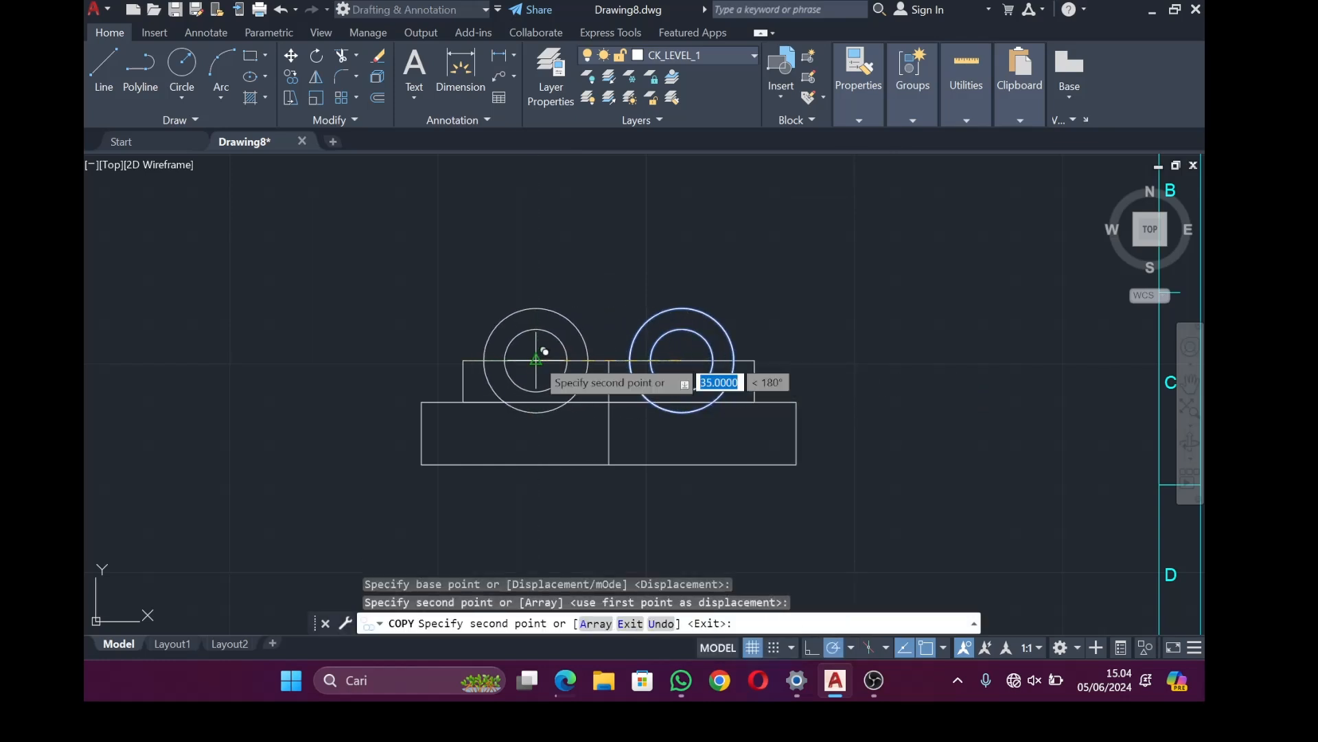
key(Return)
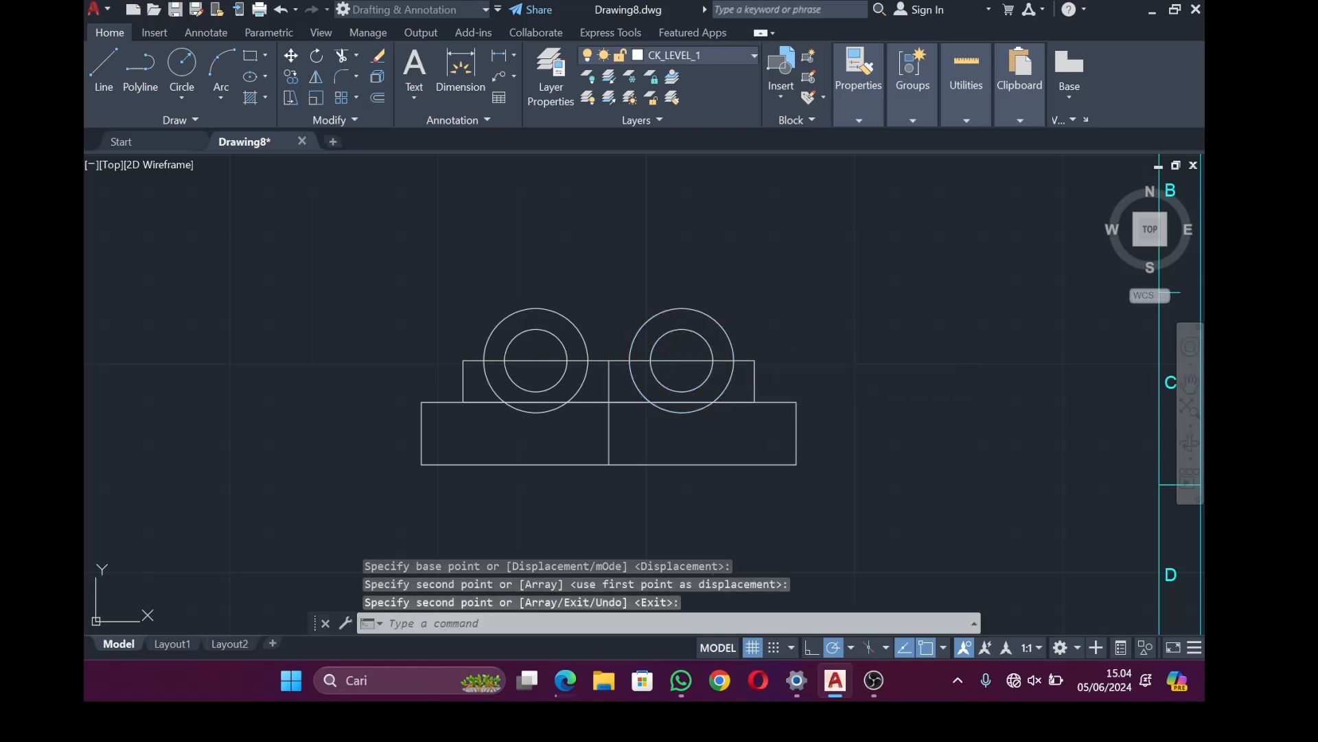
Trim the upper halves of both circle pairs and the top-edge segments inside the inner circles
click(341, 55)
click(729, 266)
drag(714, 294, 695, 375)
drag(525, 269, 557, 391)
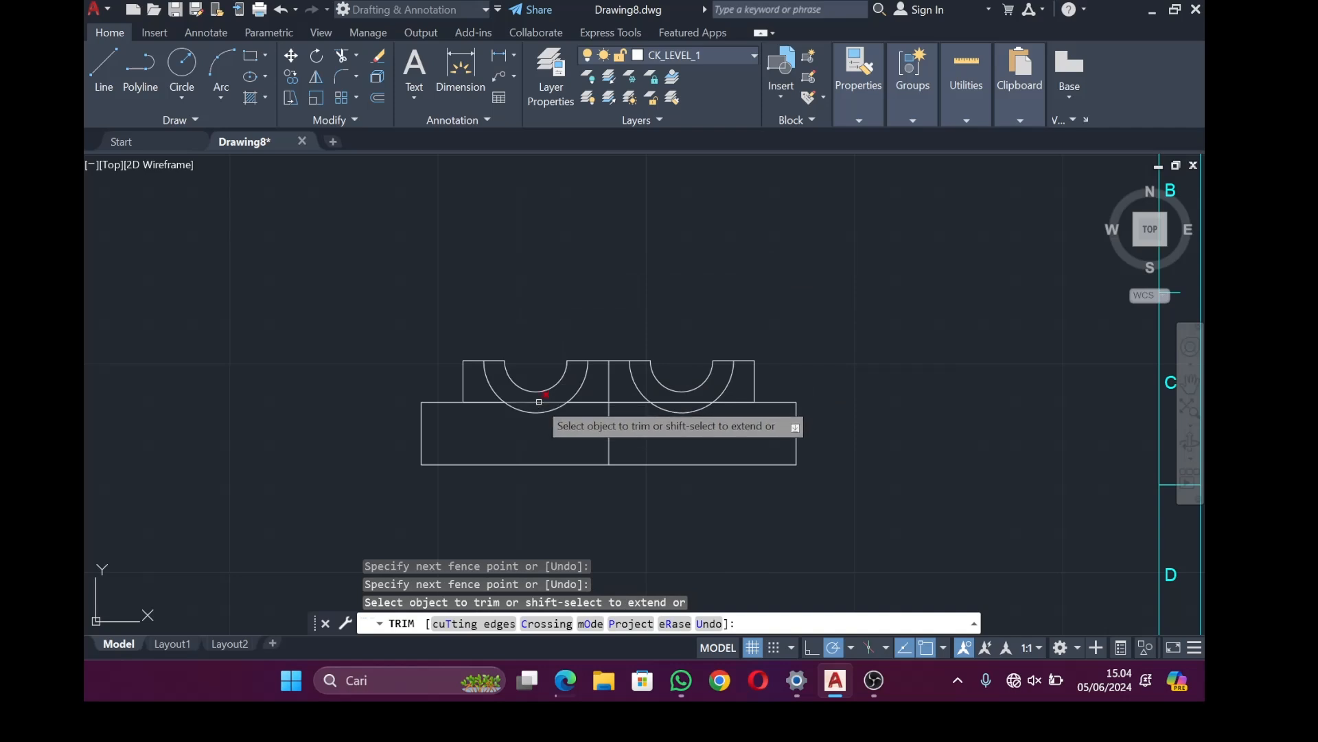
Trim the vertical centre line and the inner segments of the horizontal line between the block and the base
click(539, 401)
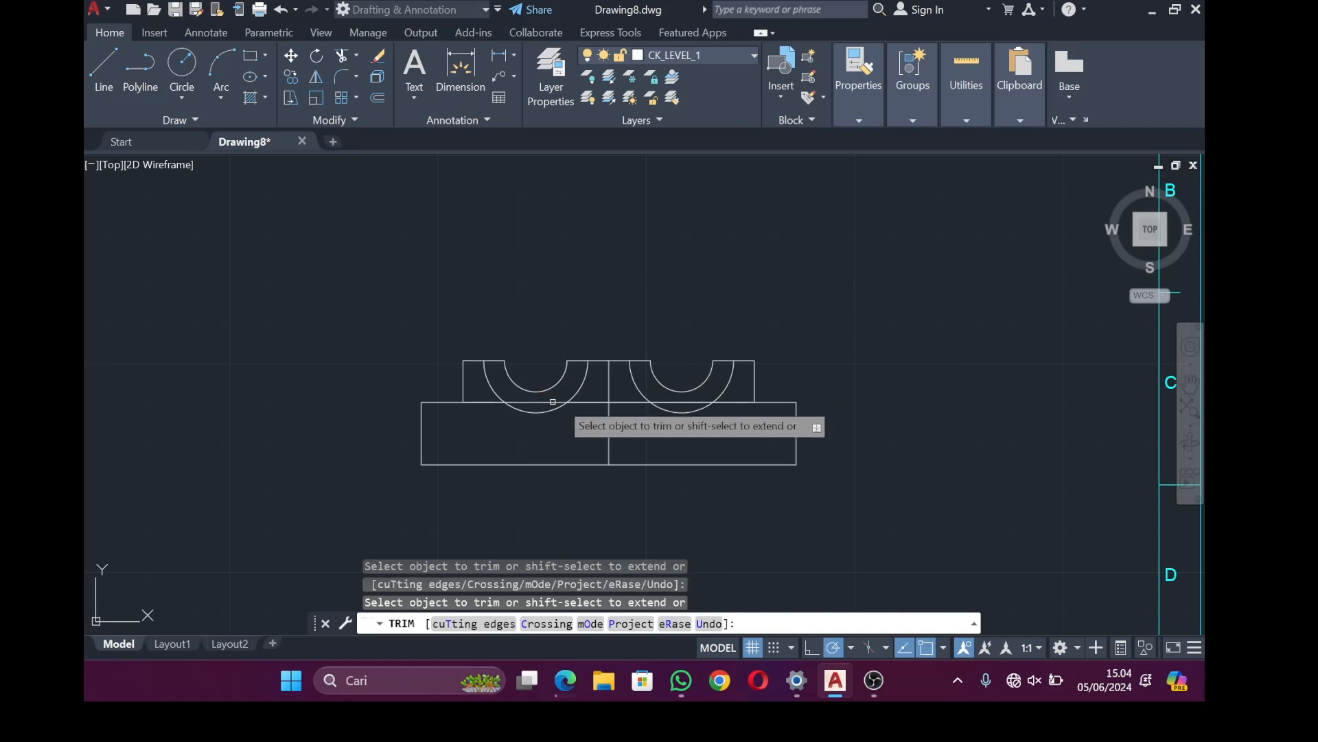
click(677, 401)
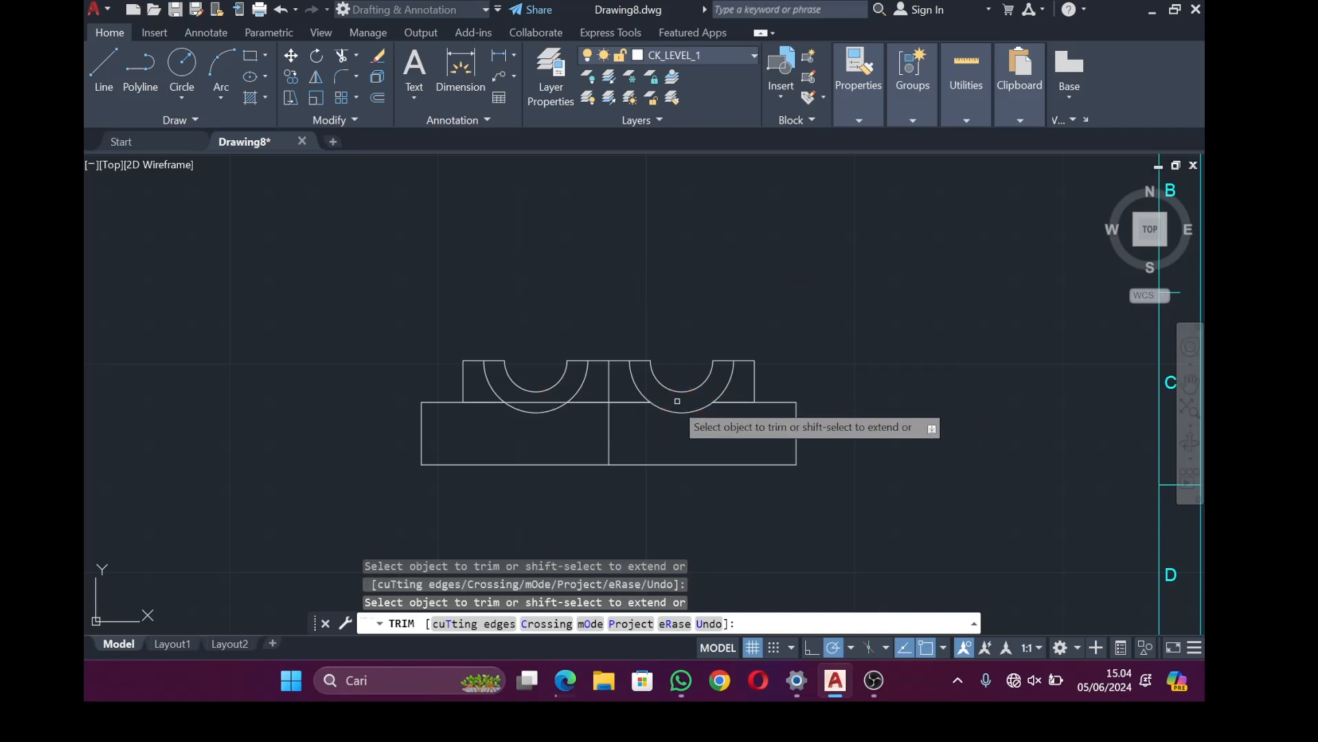
click(607, 392)
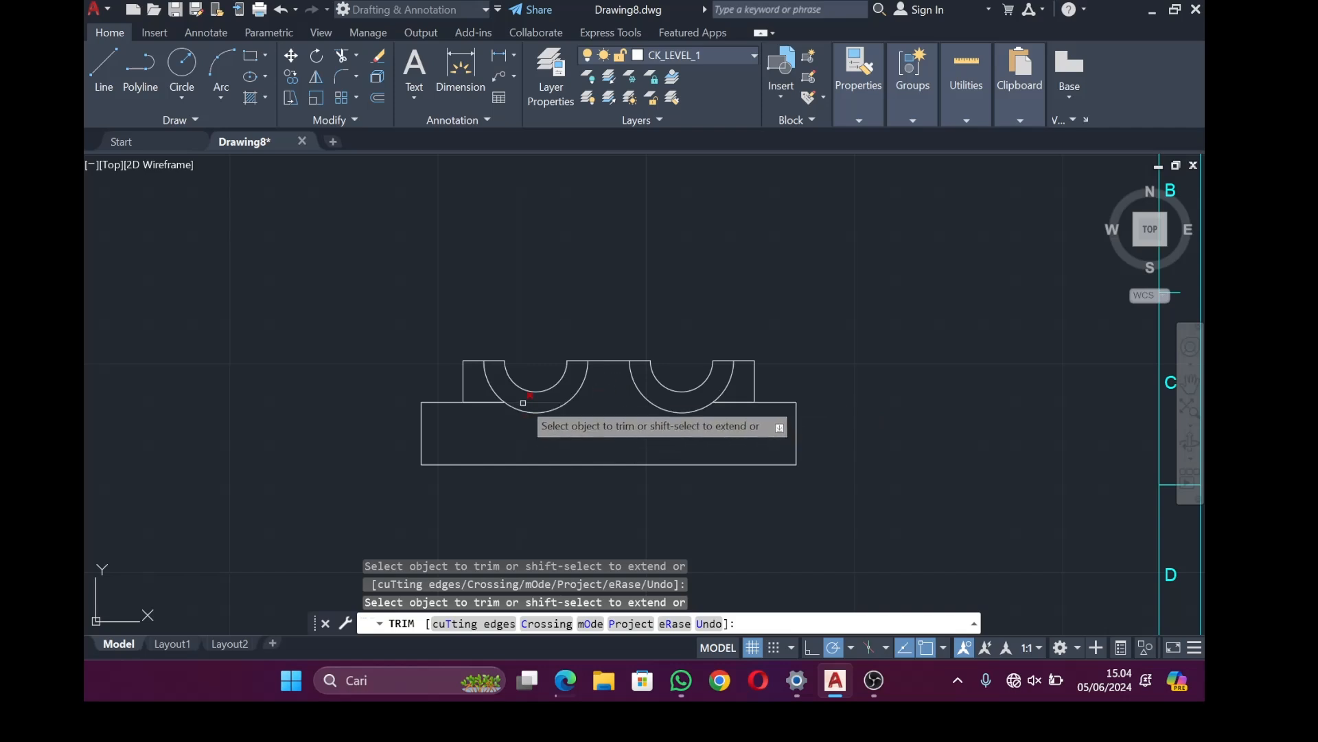
click(490, 401)
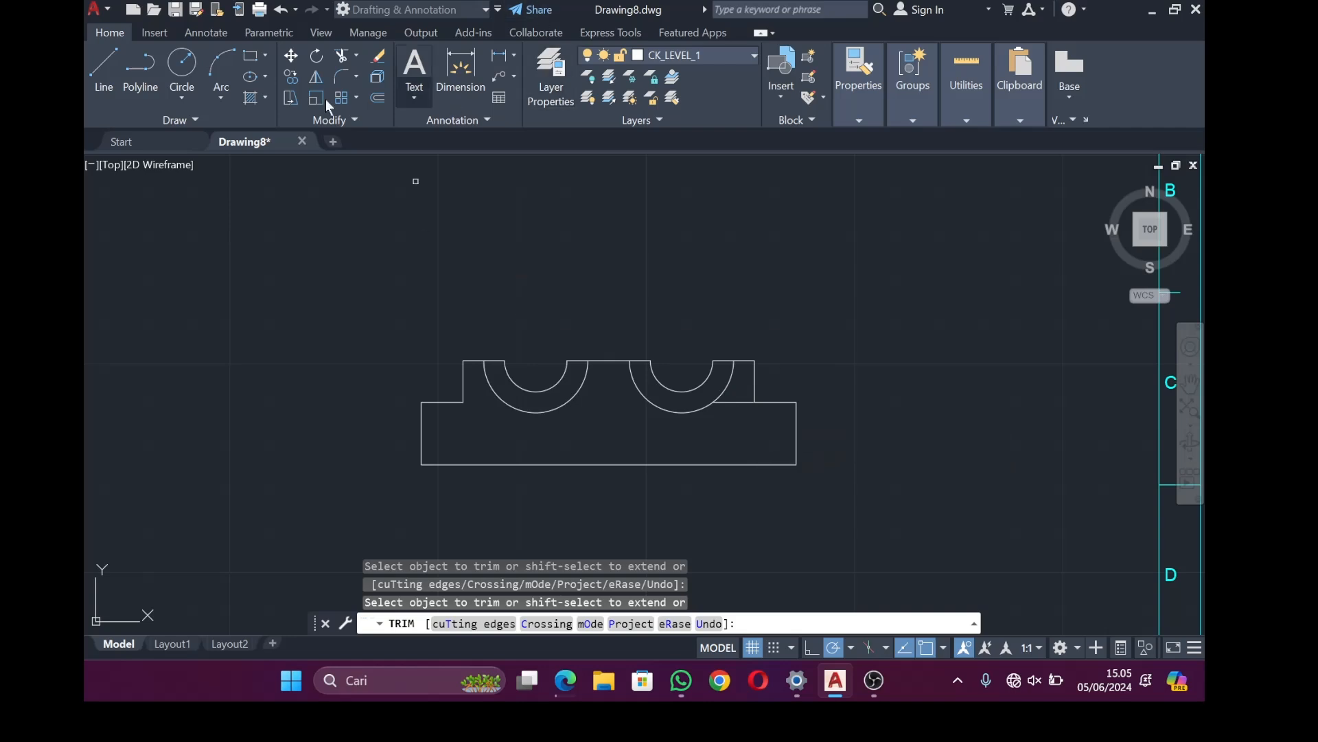
Draw a 15-wide rectangular outline centred on the base's midpoint, starting 7.5 to the right and rising to the outer arcs' lowest level
click(110, 77)
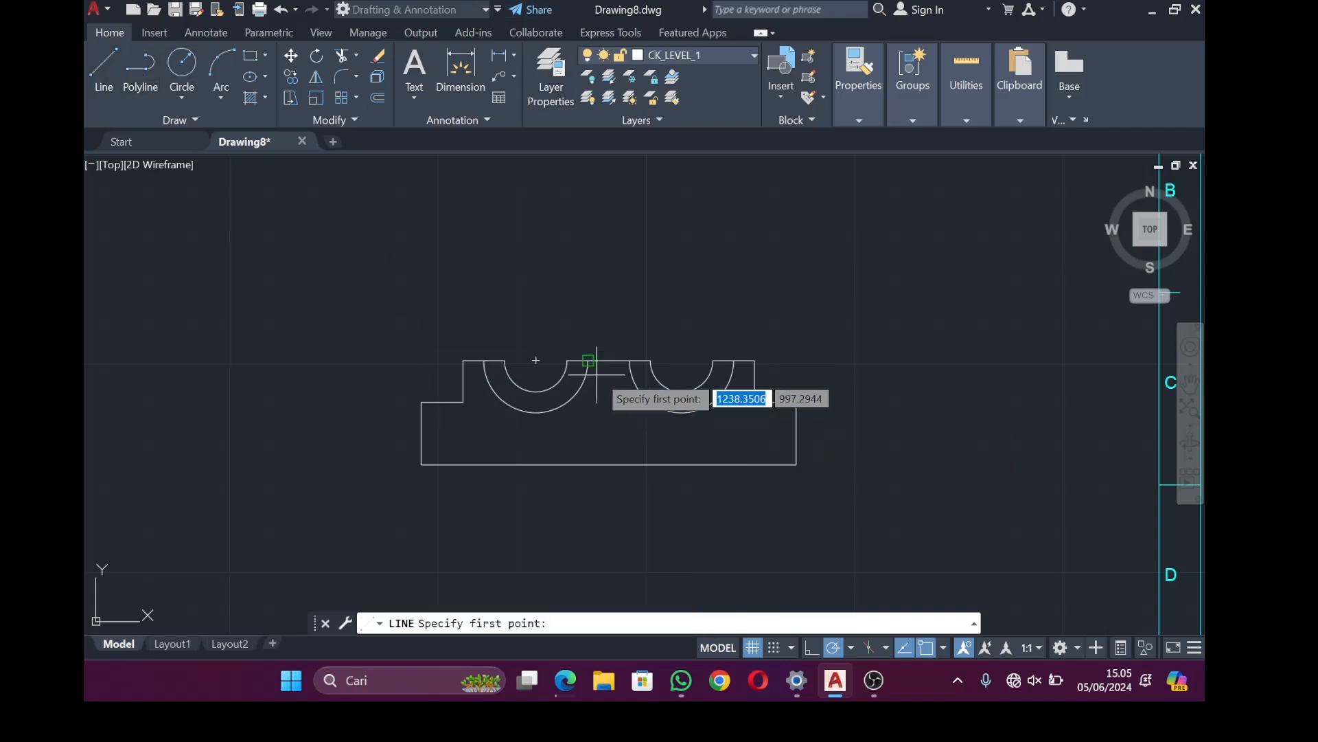
click(609, 464)
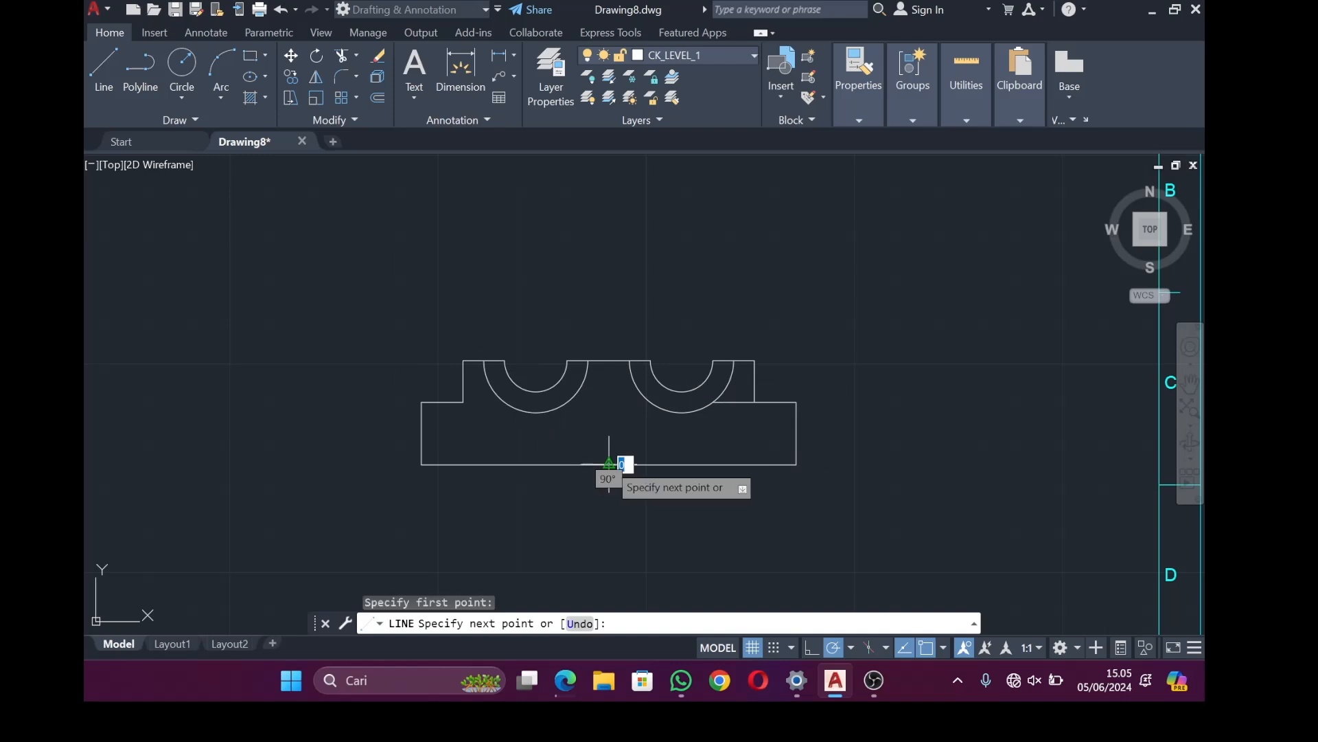
key(BackSpace)
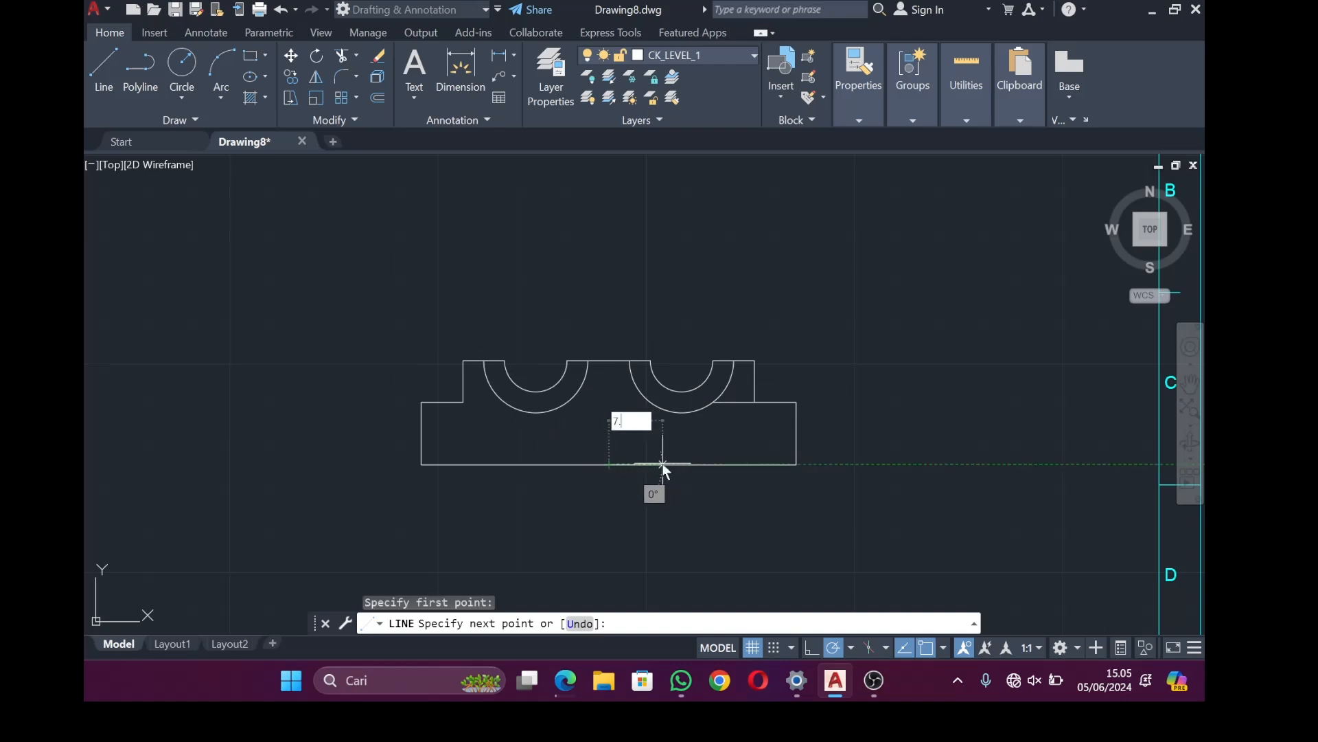
key(Return)
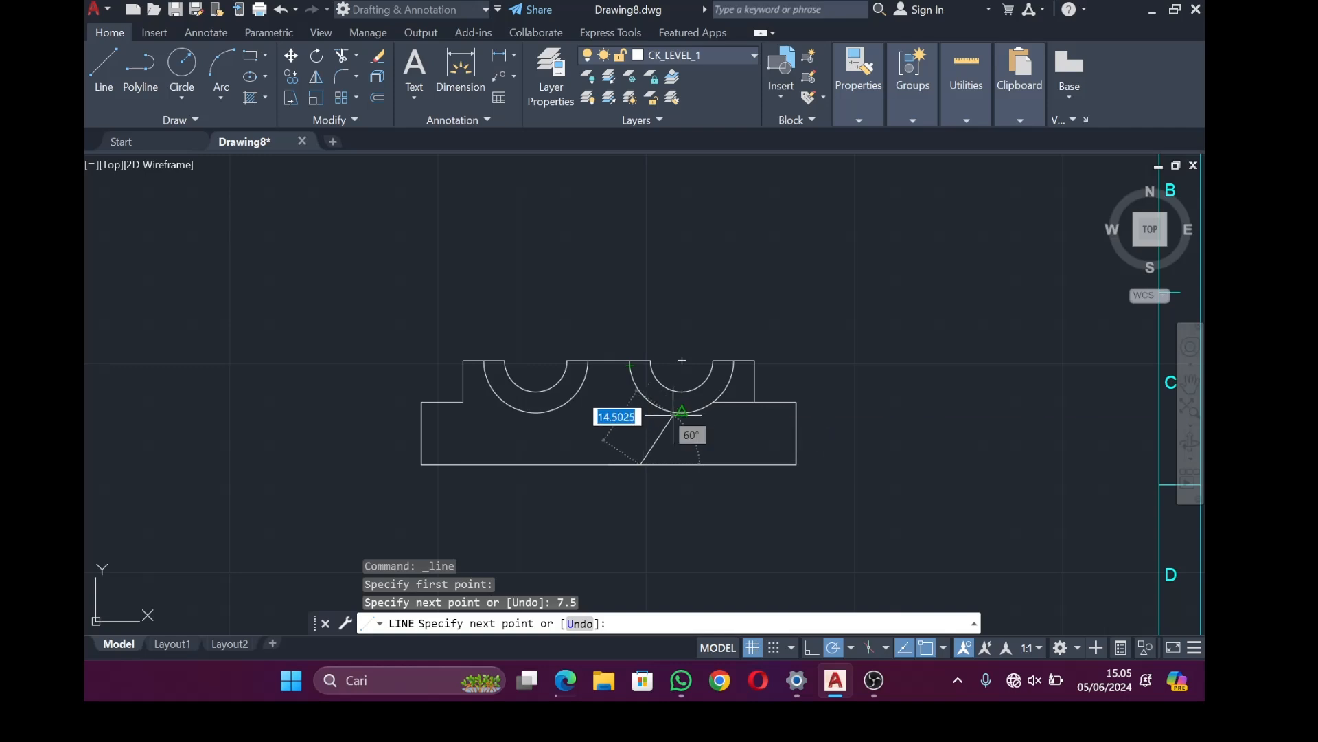
click(640, 412)
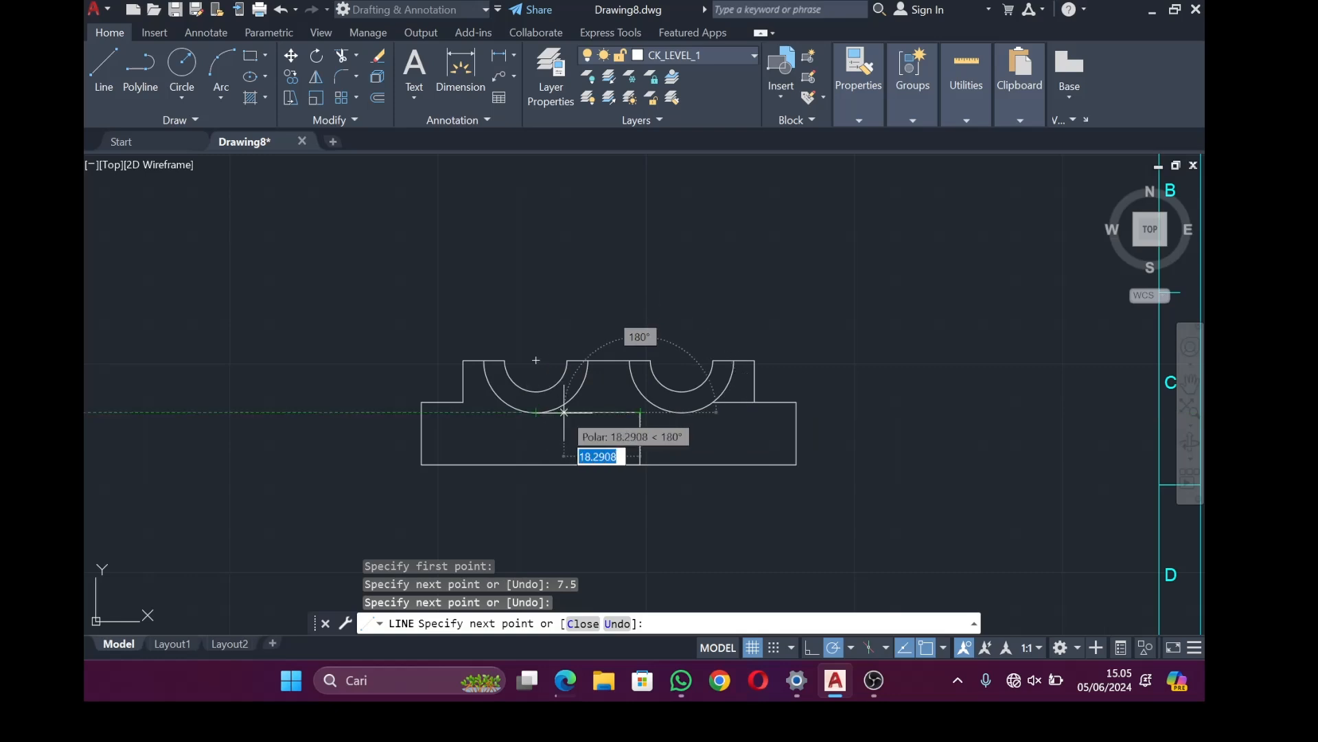
text(1)
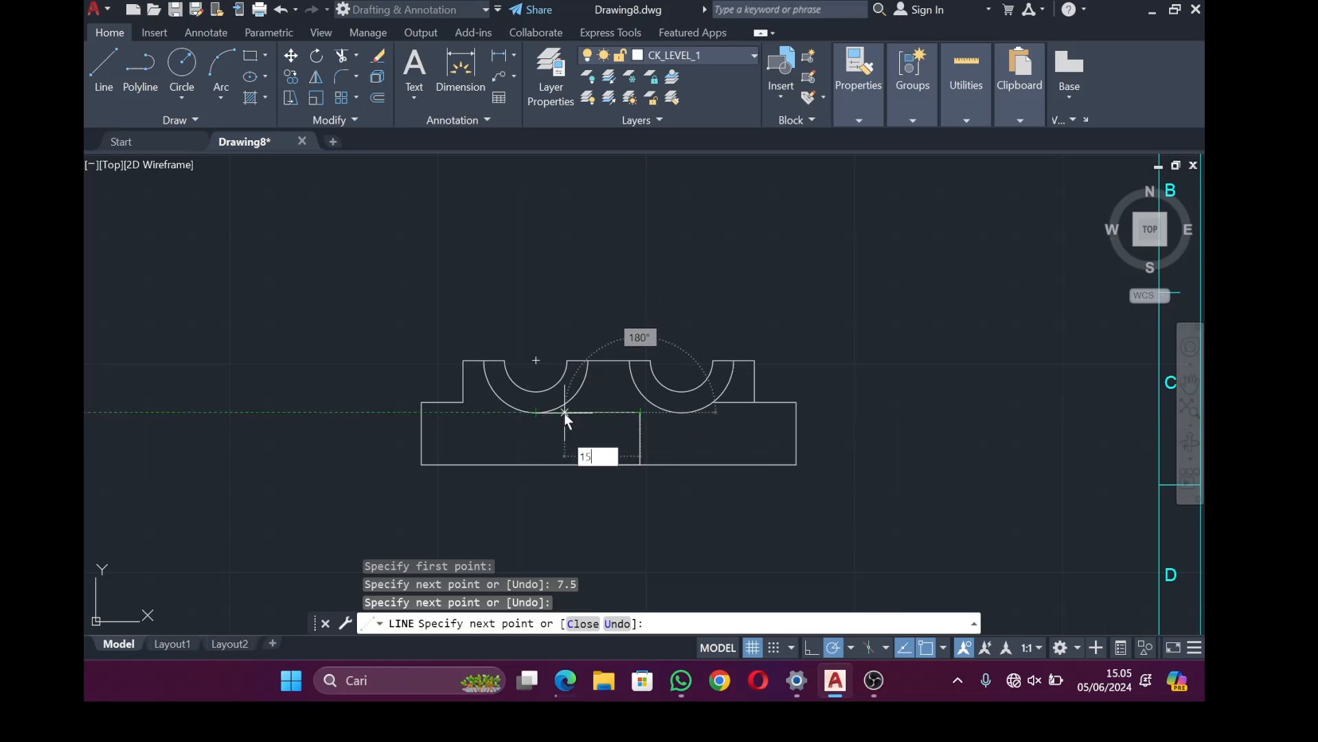
text(5)
key(Return)
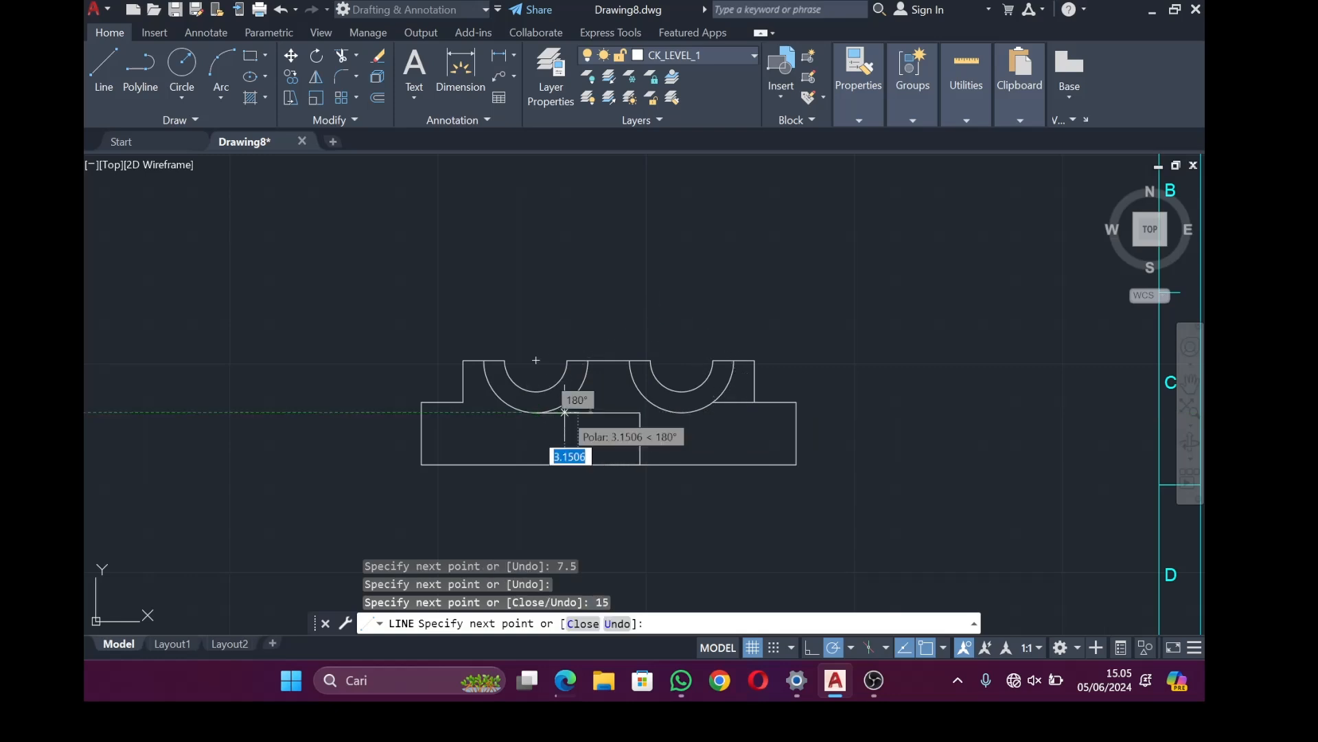
click(578, 464)
key(Escape)
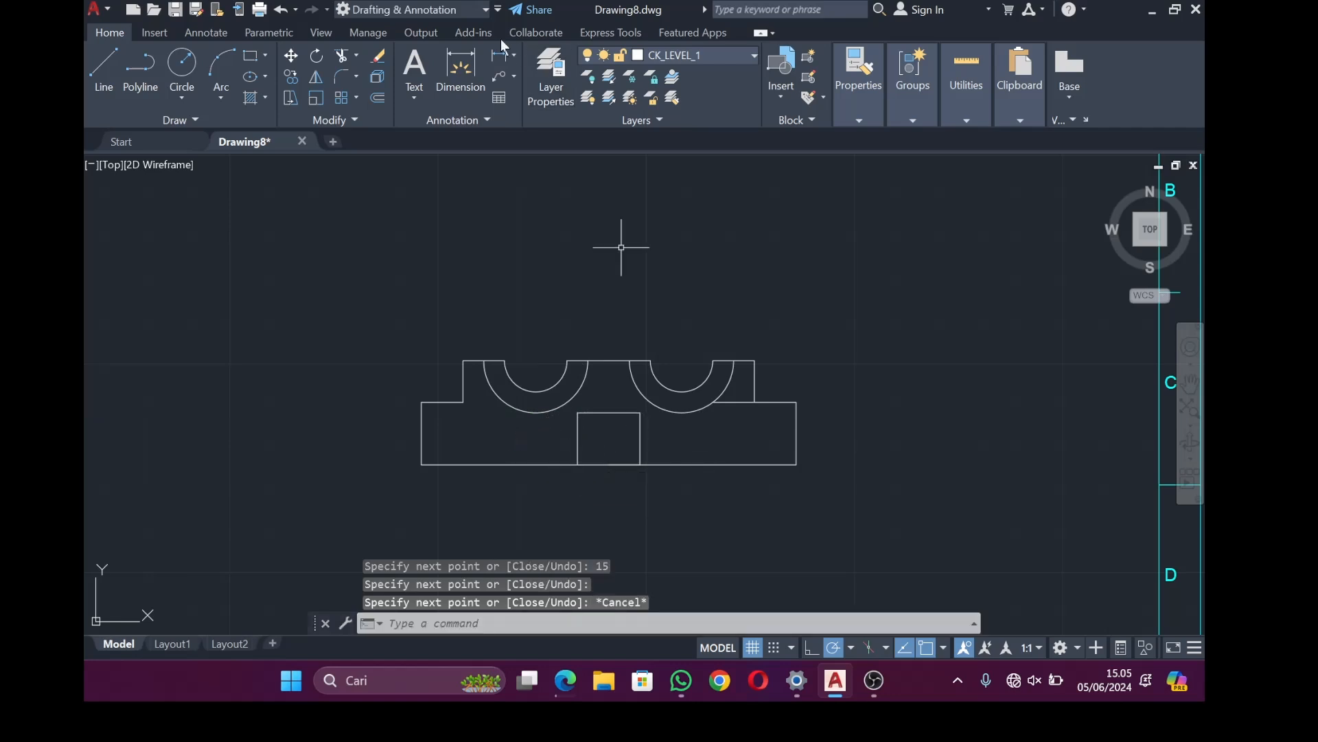
Draw a horizontal line joining the lowest points of the two outer arcs
click(110, 71)
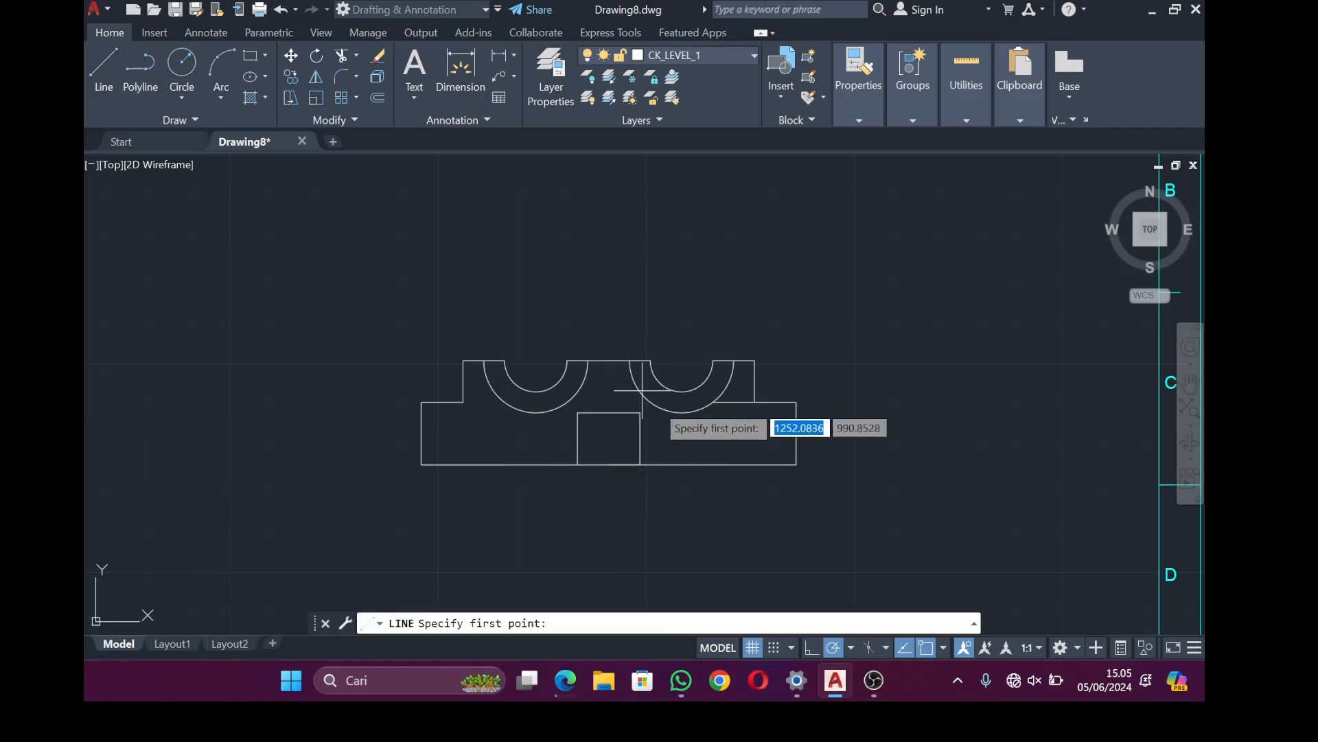
click(682, 411)
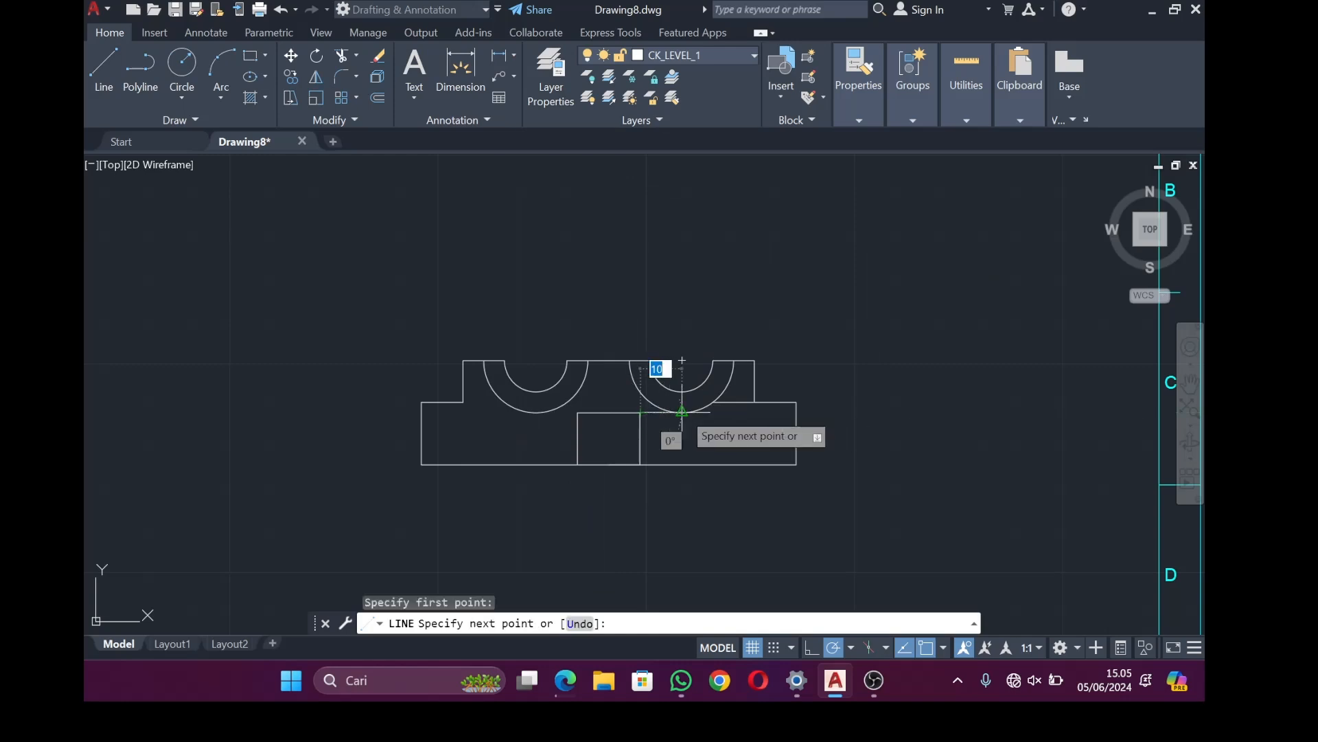
click(536, 412)
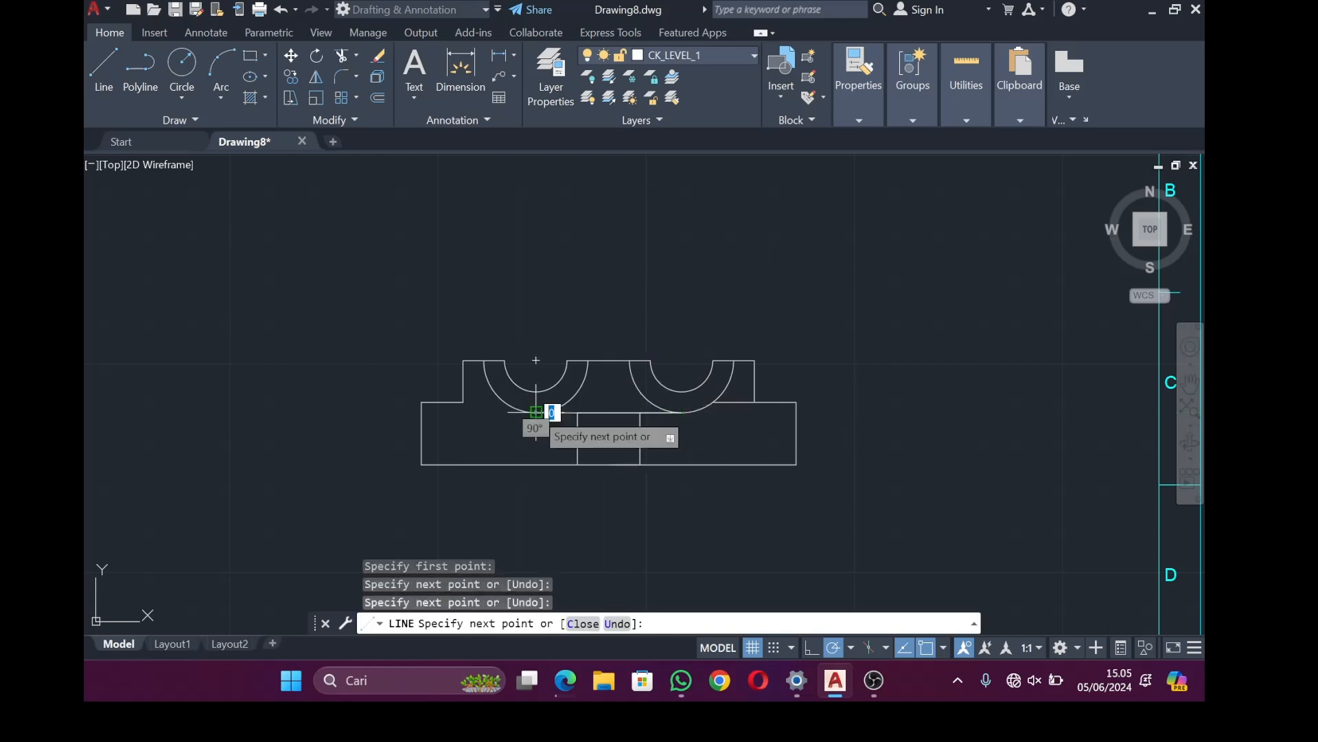
key(Escape)
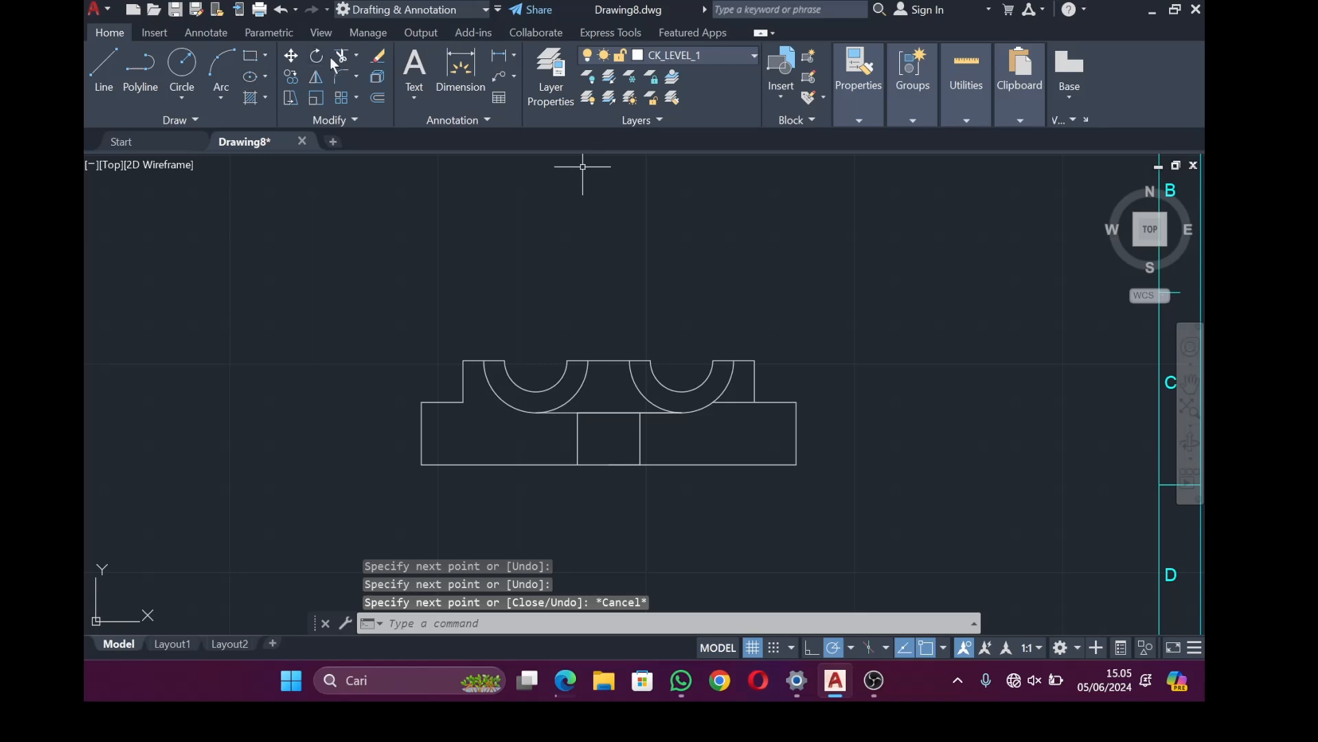
Trim the inner quarters of both outer arcs and the horizontal segment between the two central vertical lines
click(341, 58)
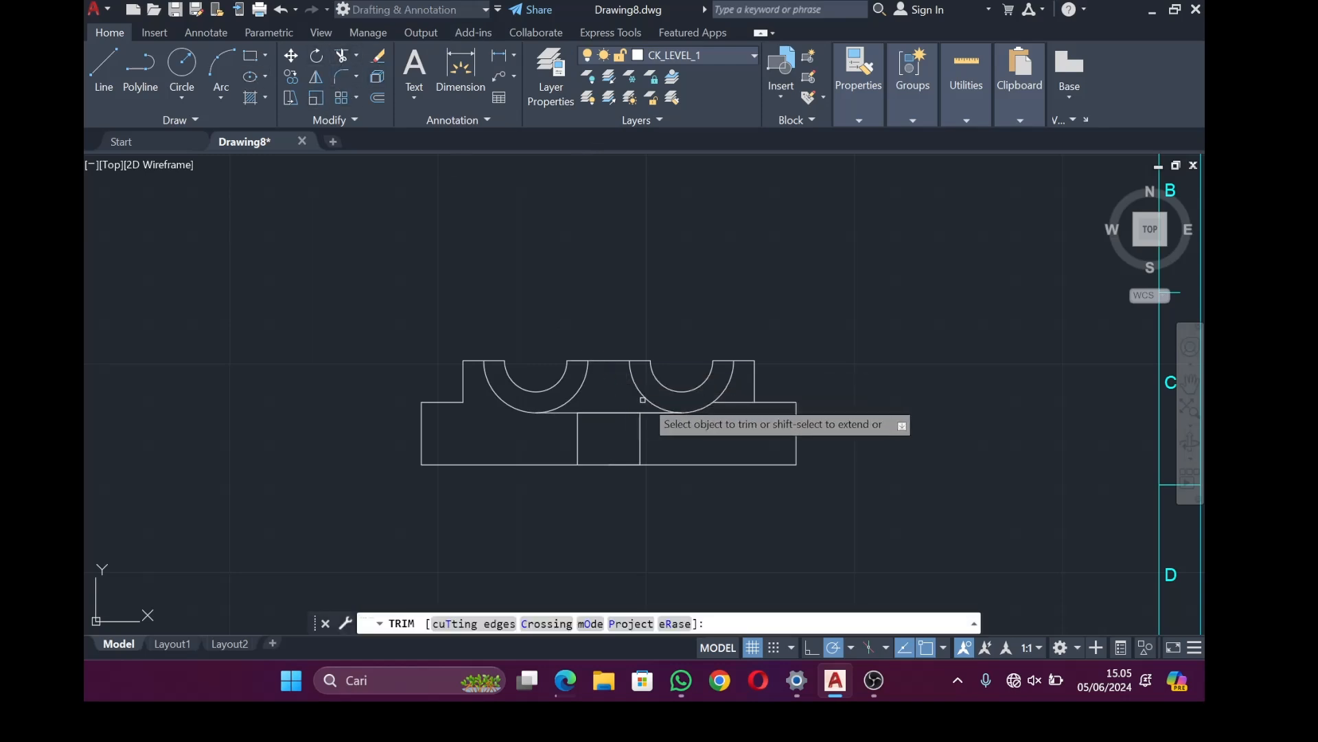
click(609, 412)
click(579, 385)
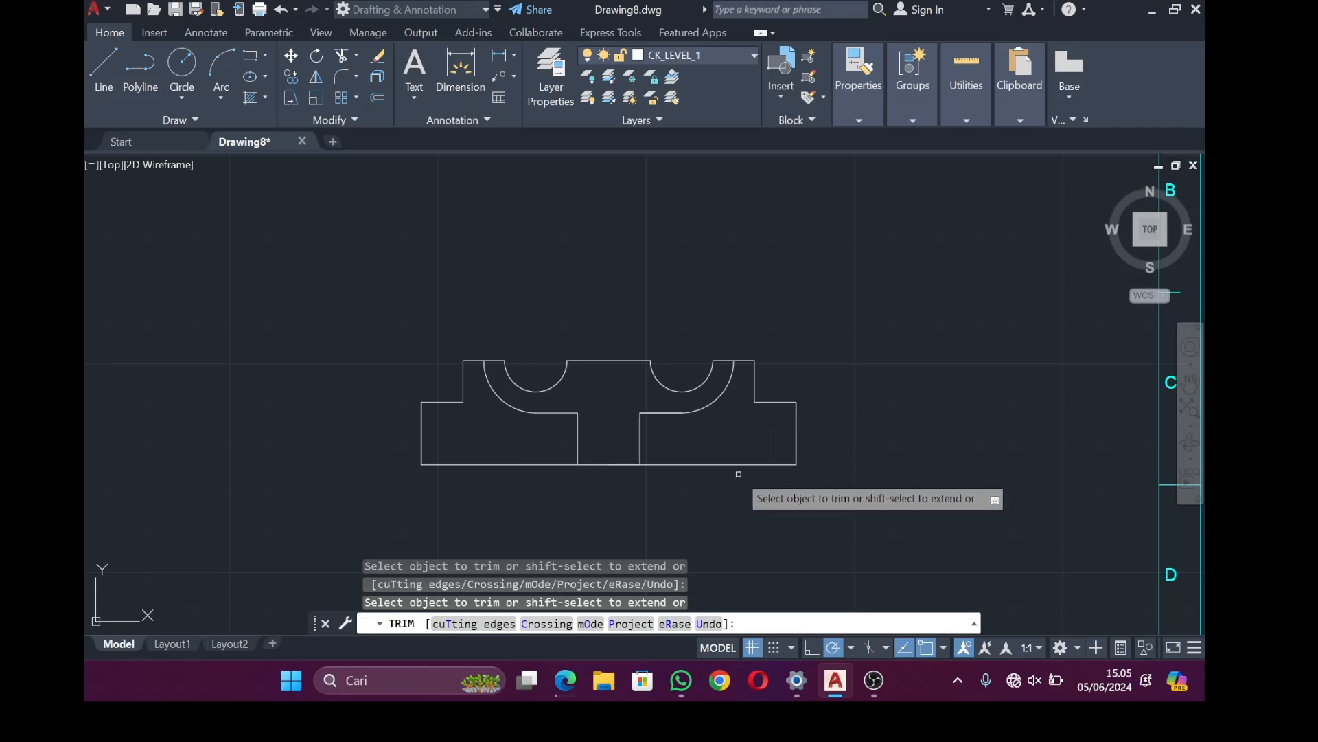
From the base's midpoint, draw connected lines 22.5 to the right, 5 up and 55 to the left
click(103, 66)
click(609, 465)
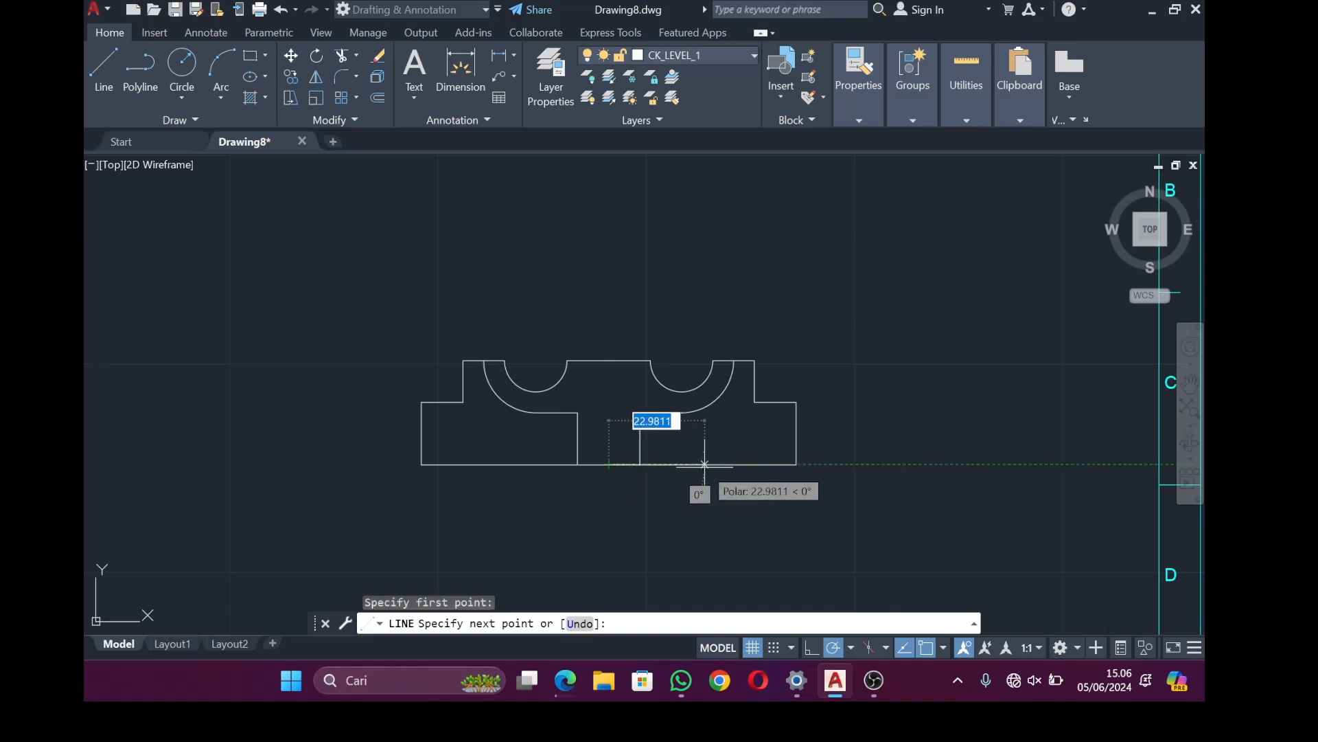
text(2)
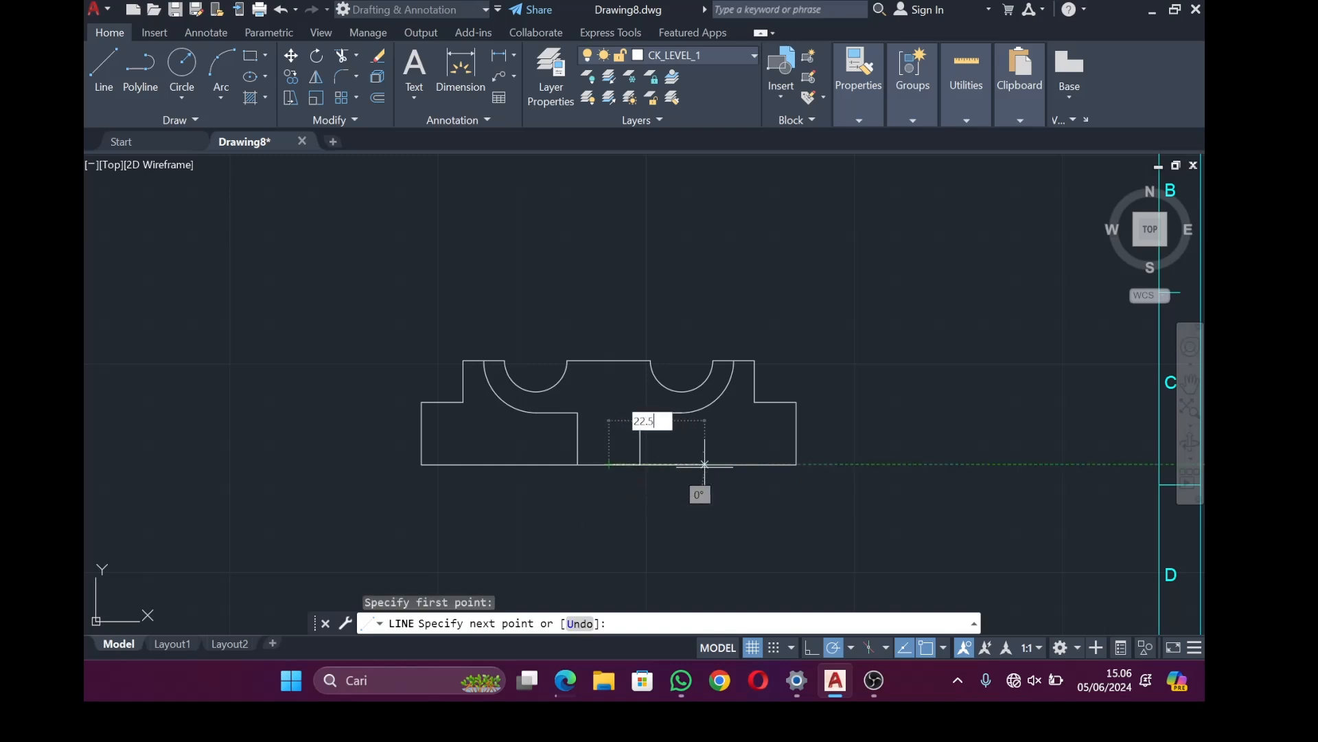
text(2.5)
key(Return)
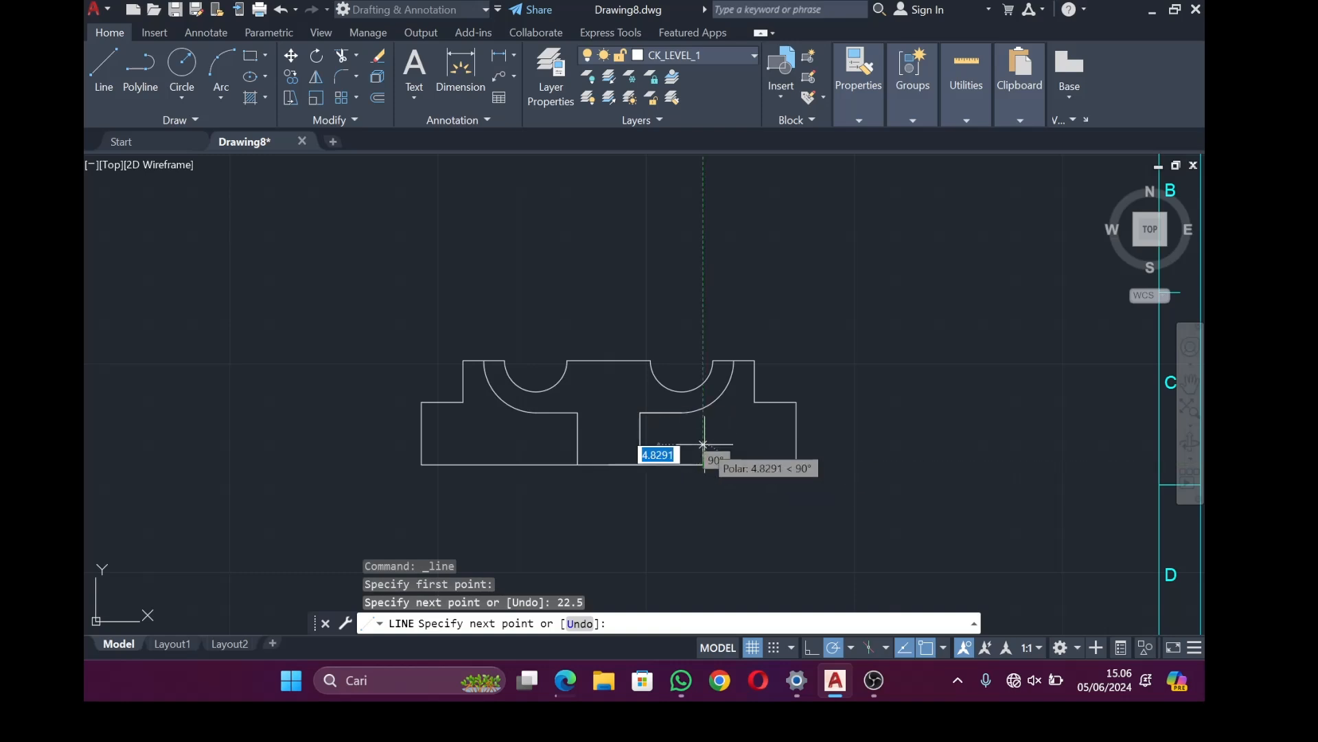
text(5)
key(Return)
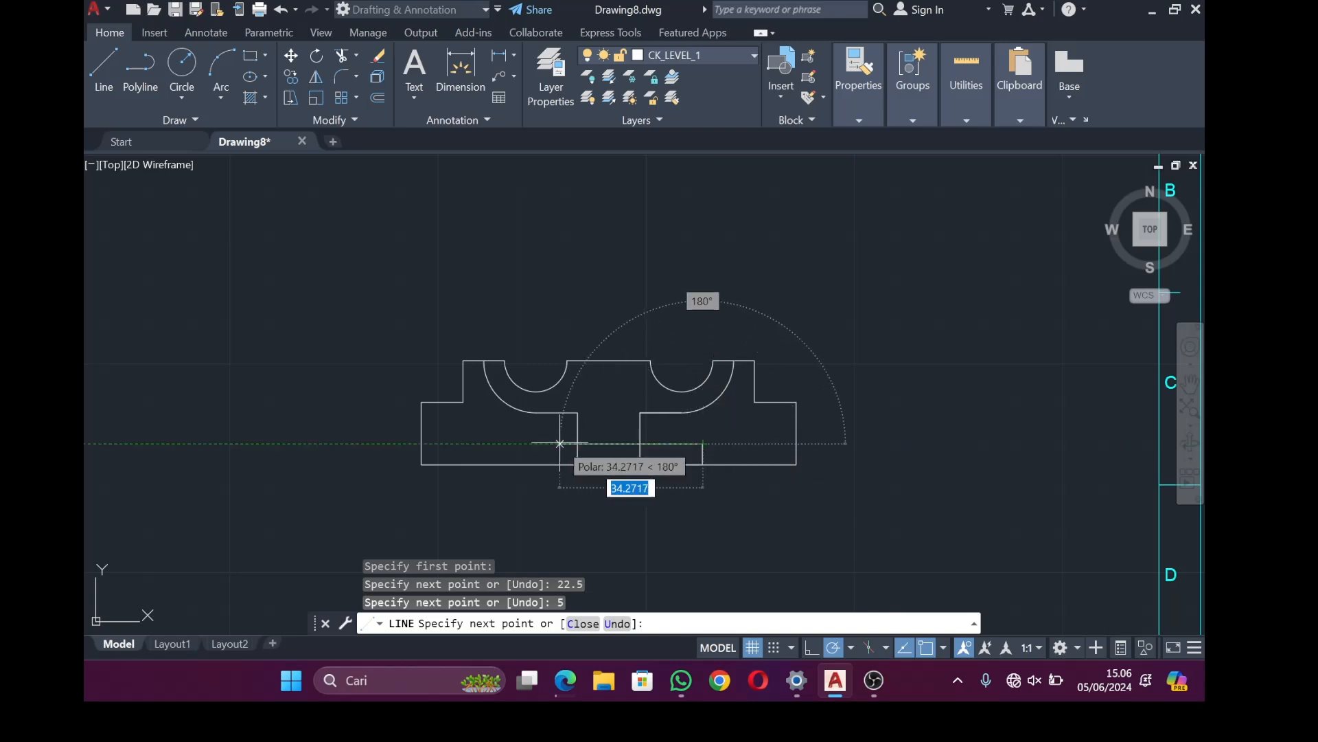
text(45)
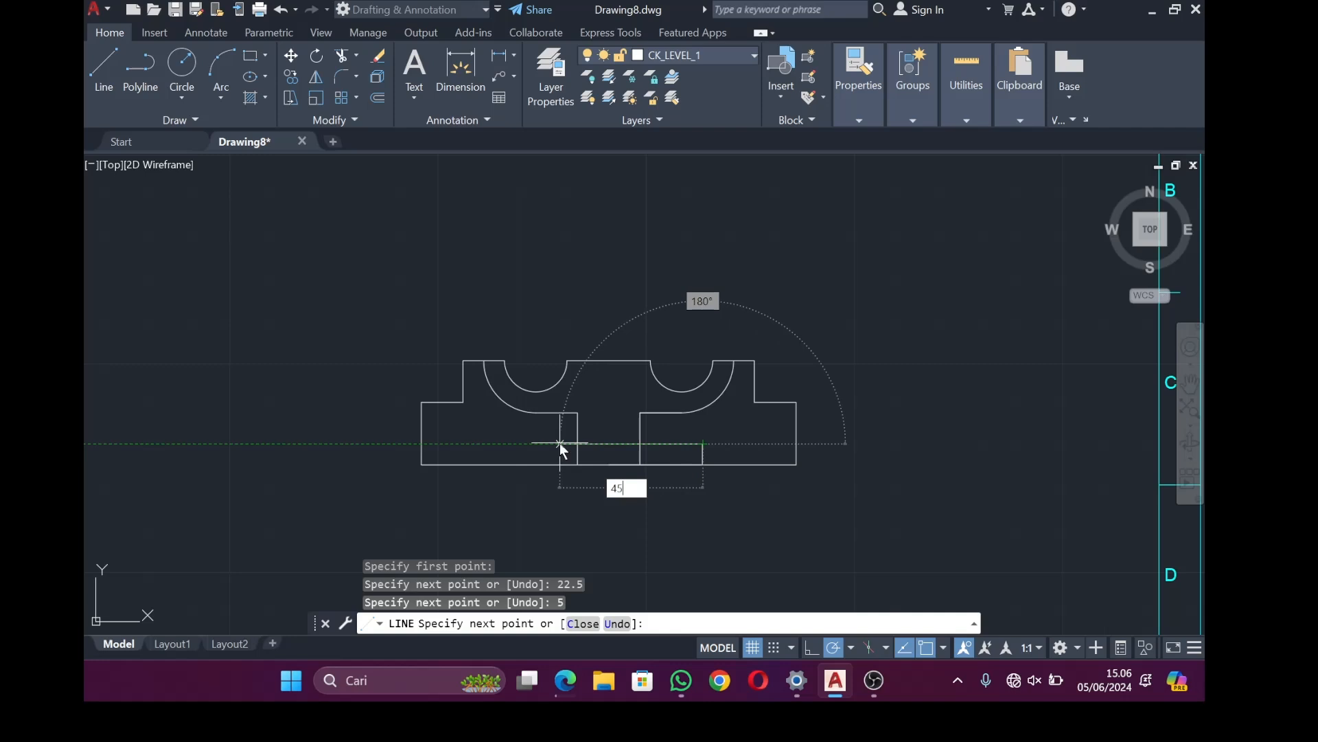
key(BackSpace)
text(5)
key(Return)
key(Escape)
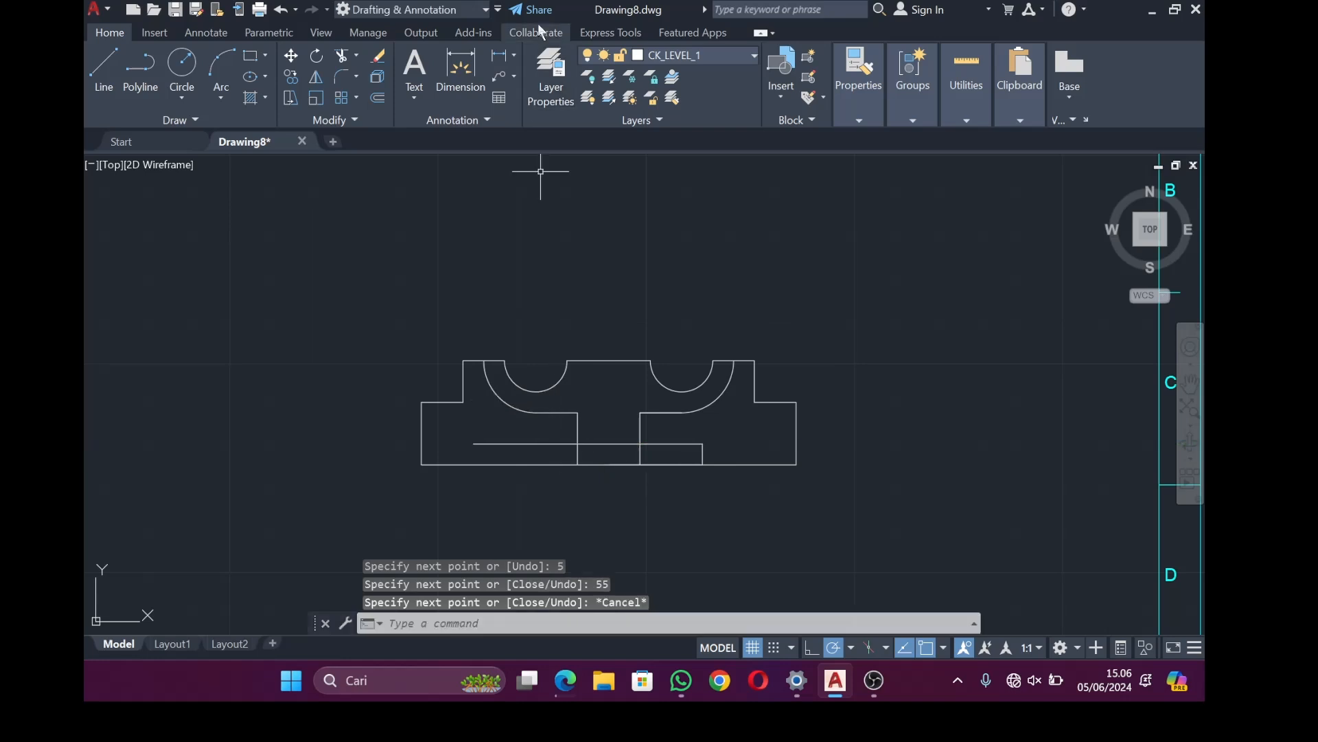
Draw a line 22.5 to the left from the base's midpoint, continued by a sloping line up and left at 135°
click(102, 68)
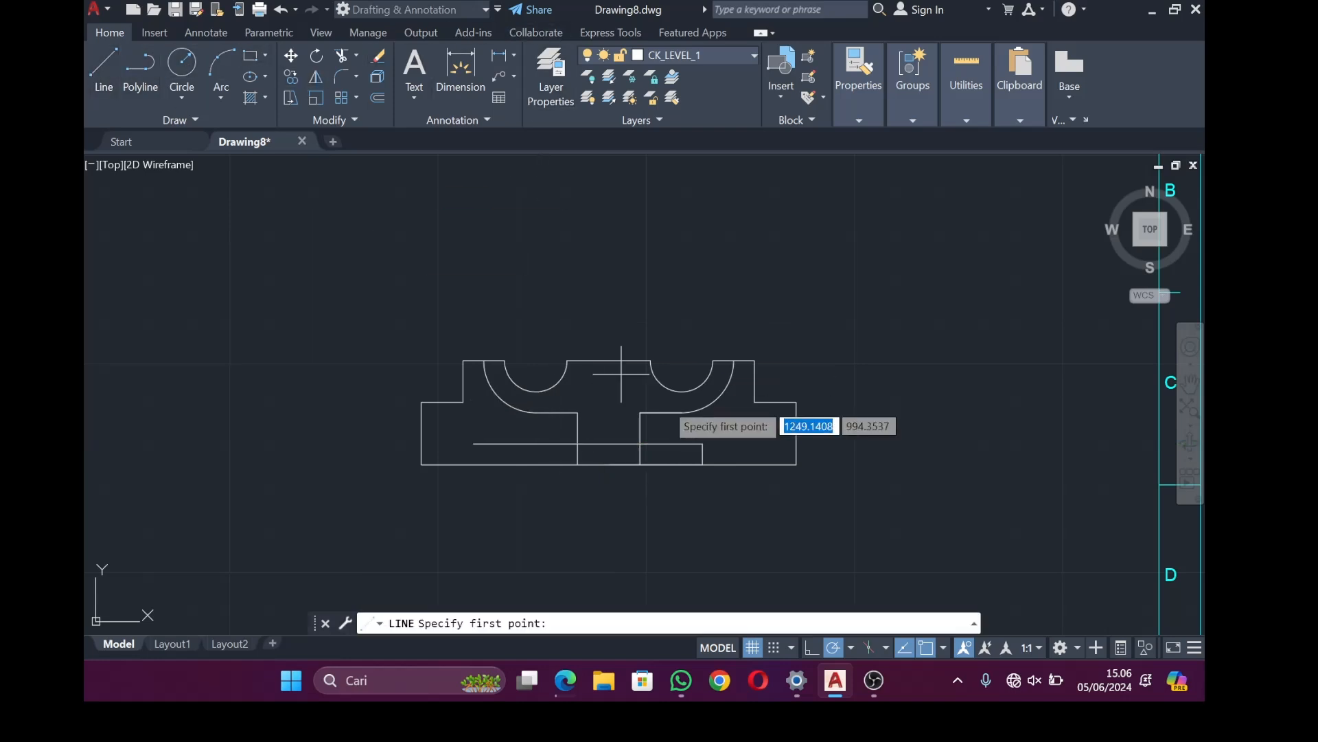
click(609, 464)
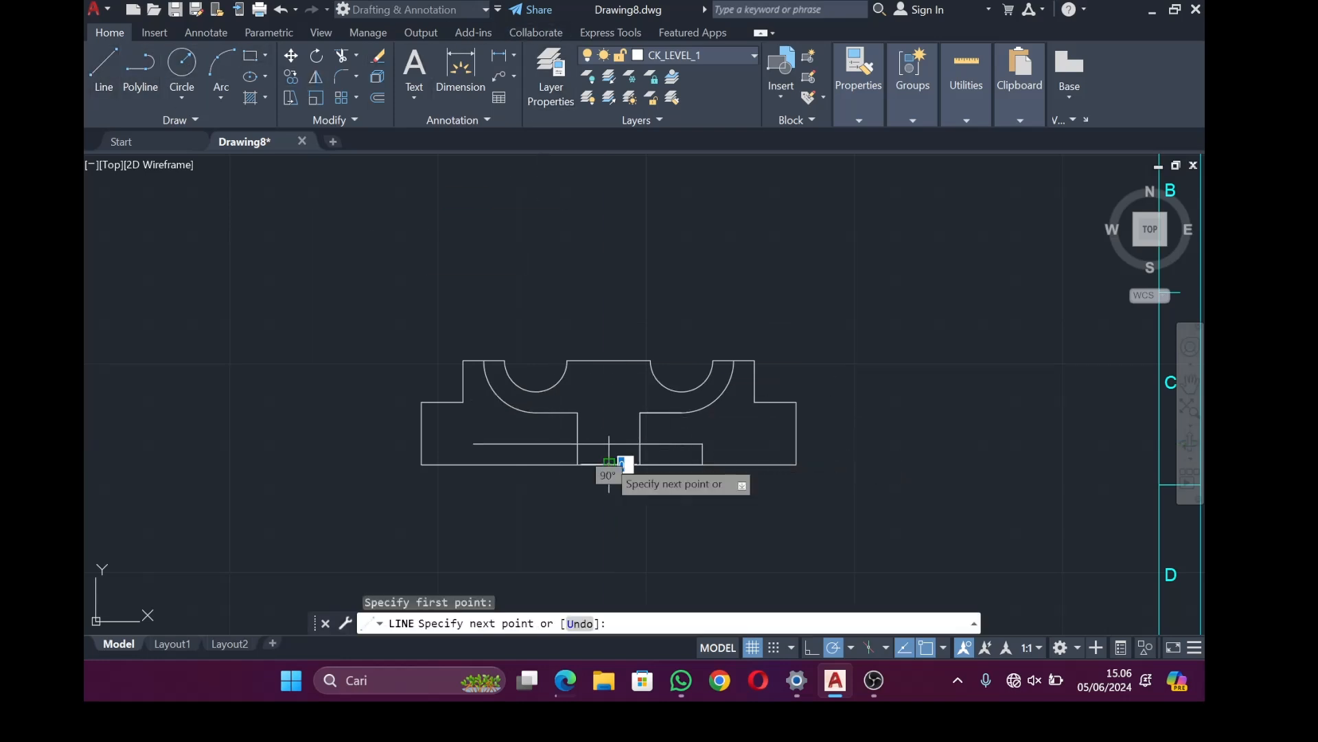
key(BackSpace)
text(22.5)
key(Return)
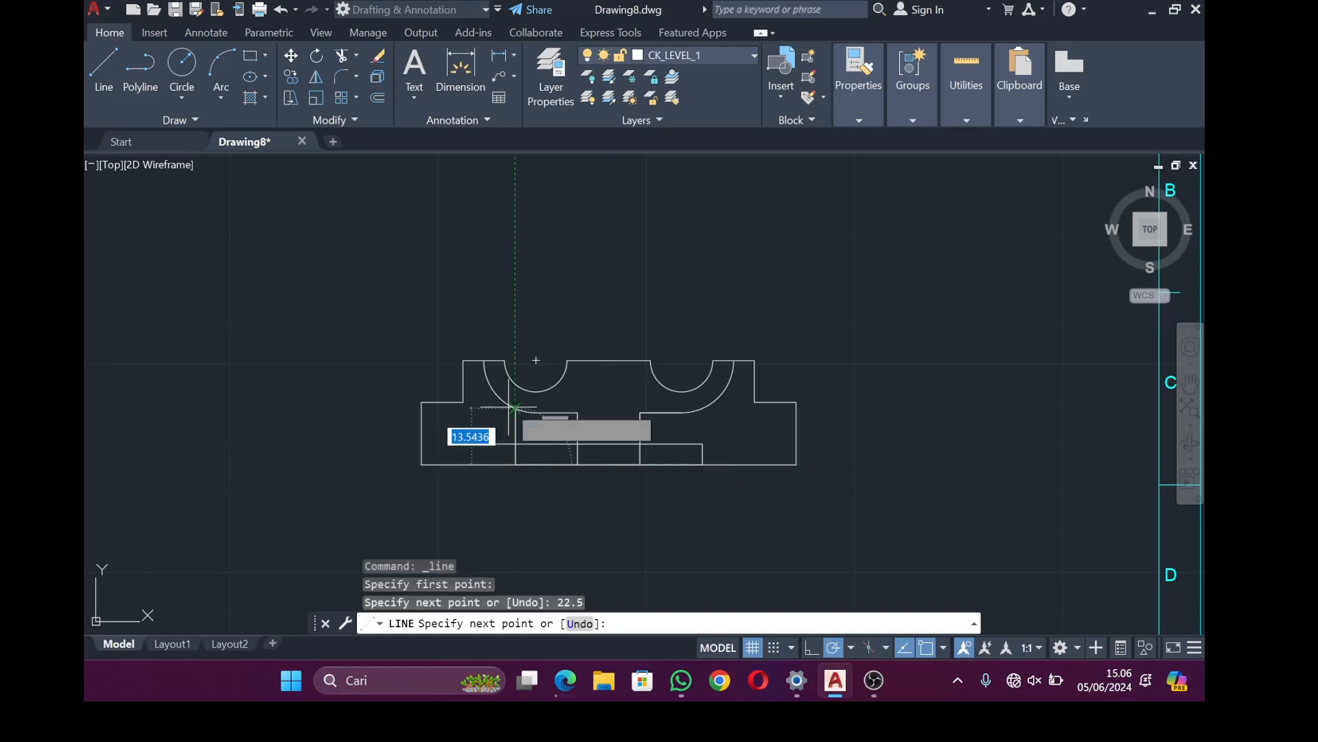
key(Tab)
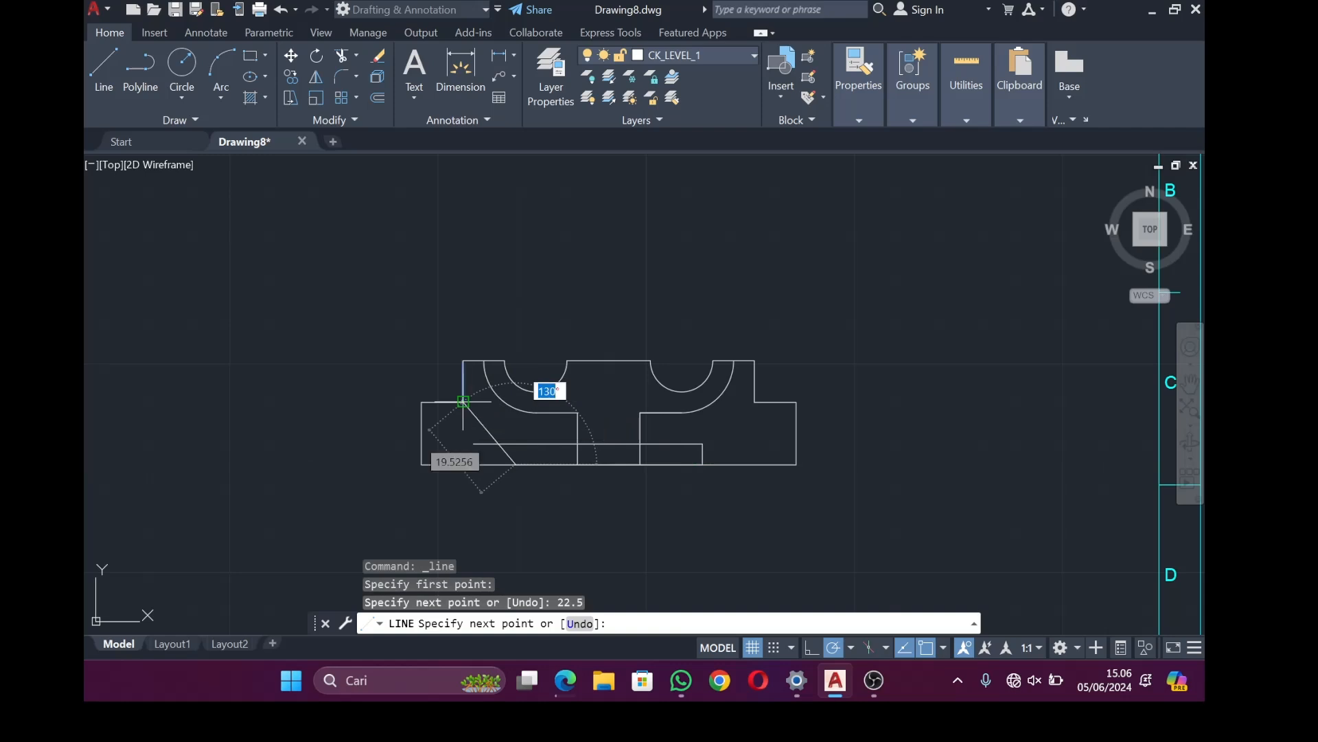
text(1)
key(Return)
key(Escape)
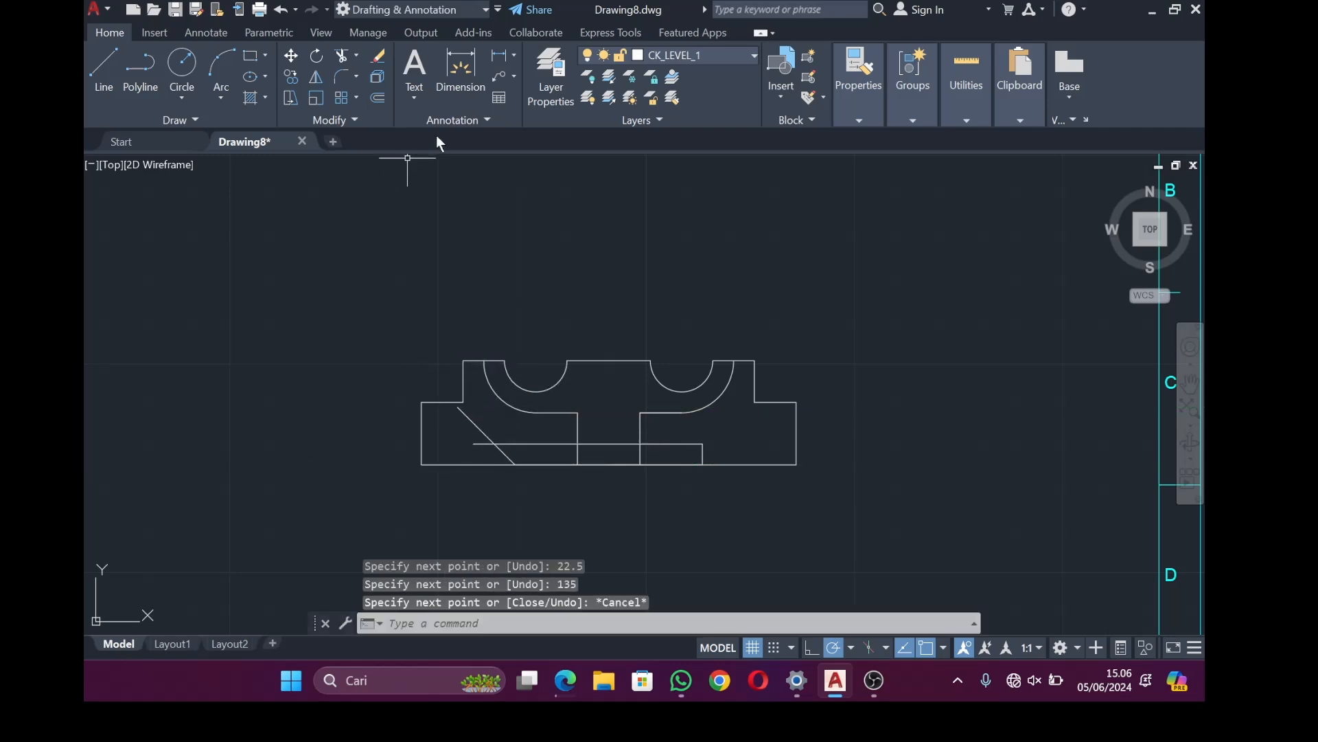
Draw a 45° line up and right from the base point below the short 5-high vertical line
click(113, 72)
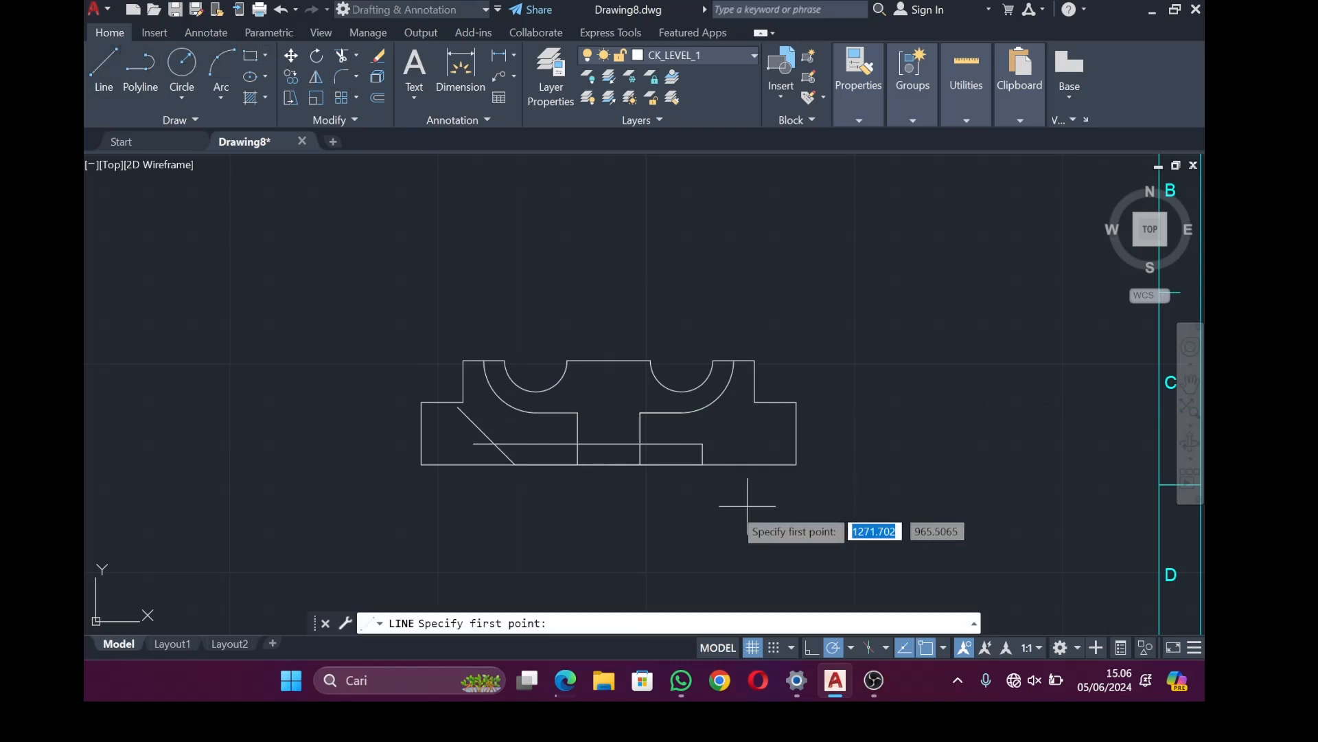
click(702, 463)
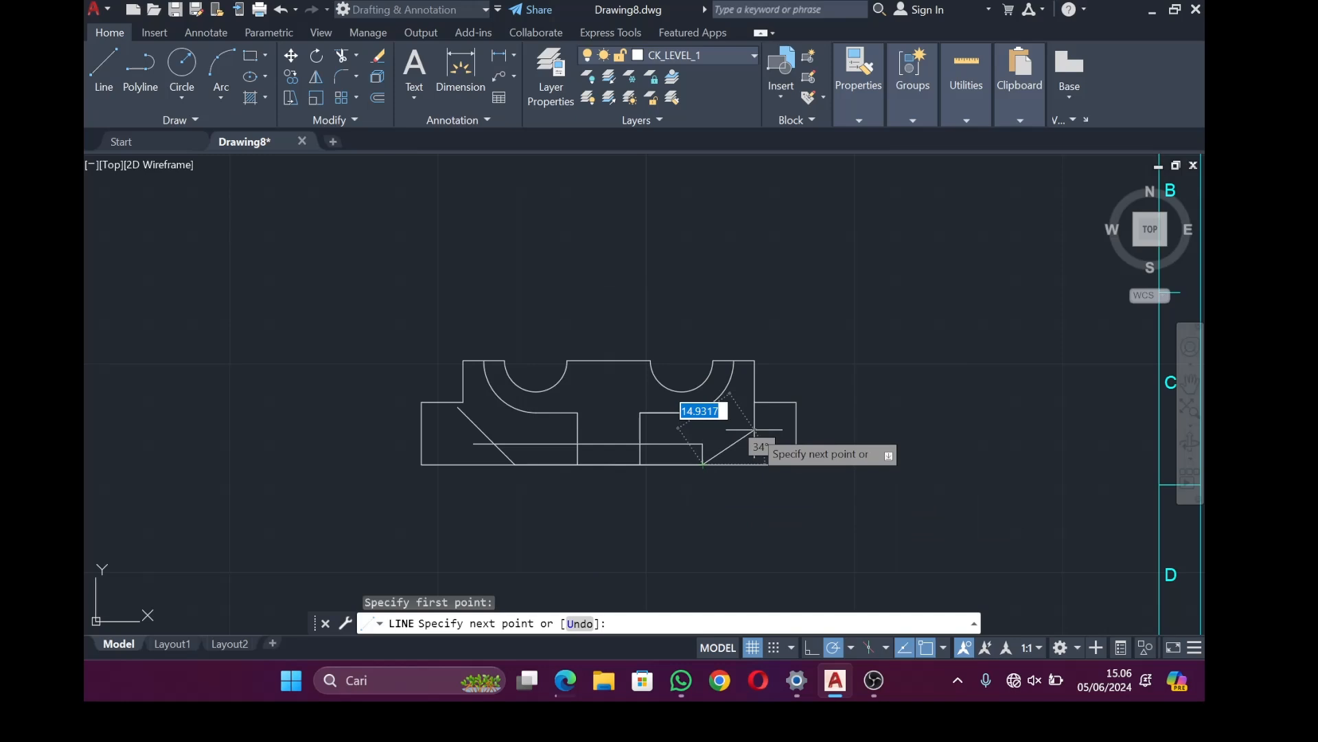
key(Tab)
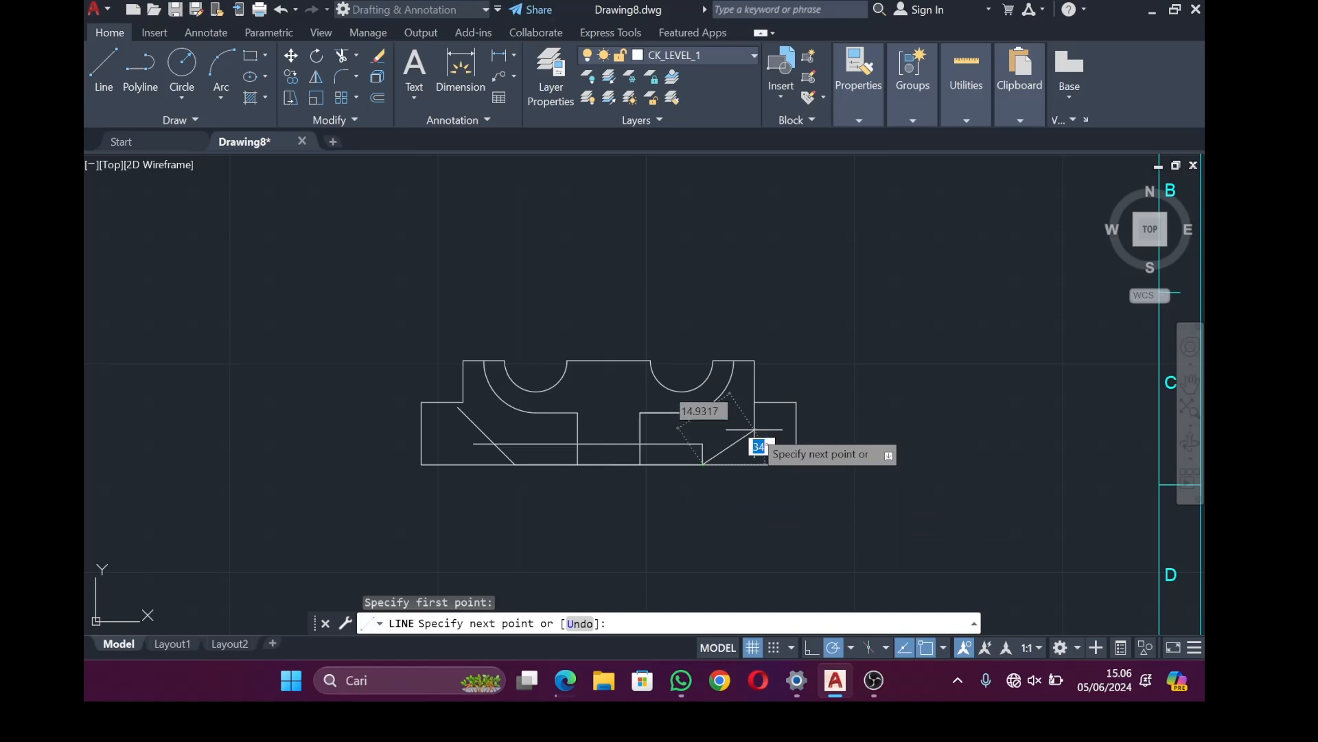
text(45)
key(Return)
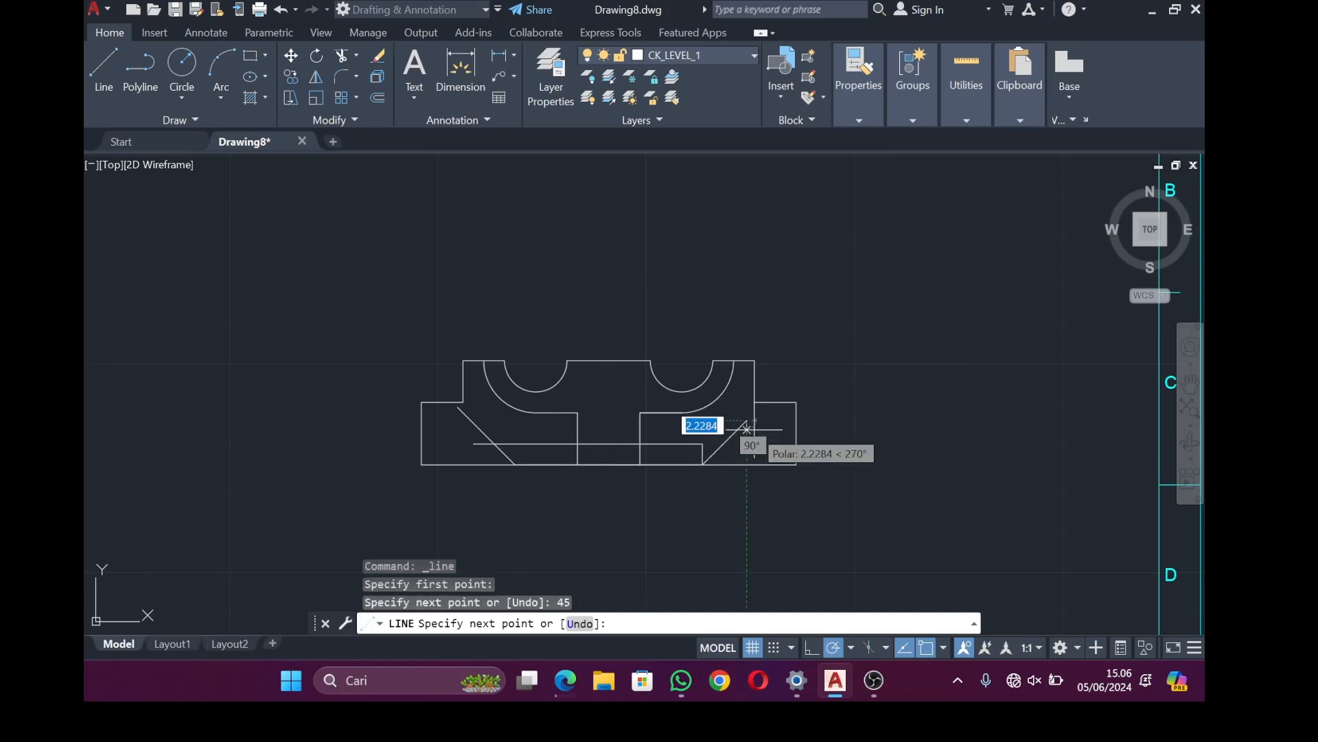
key(Escape)
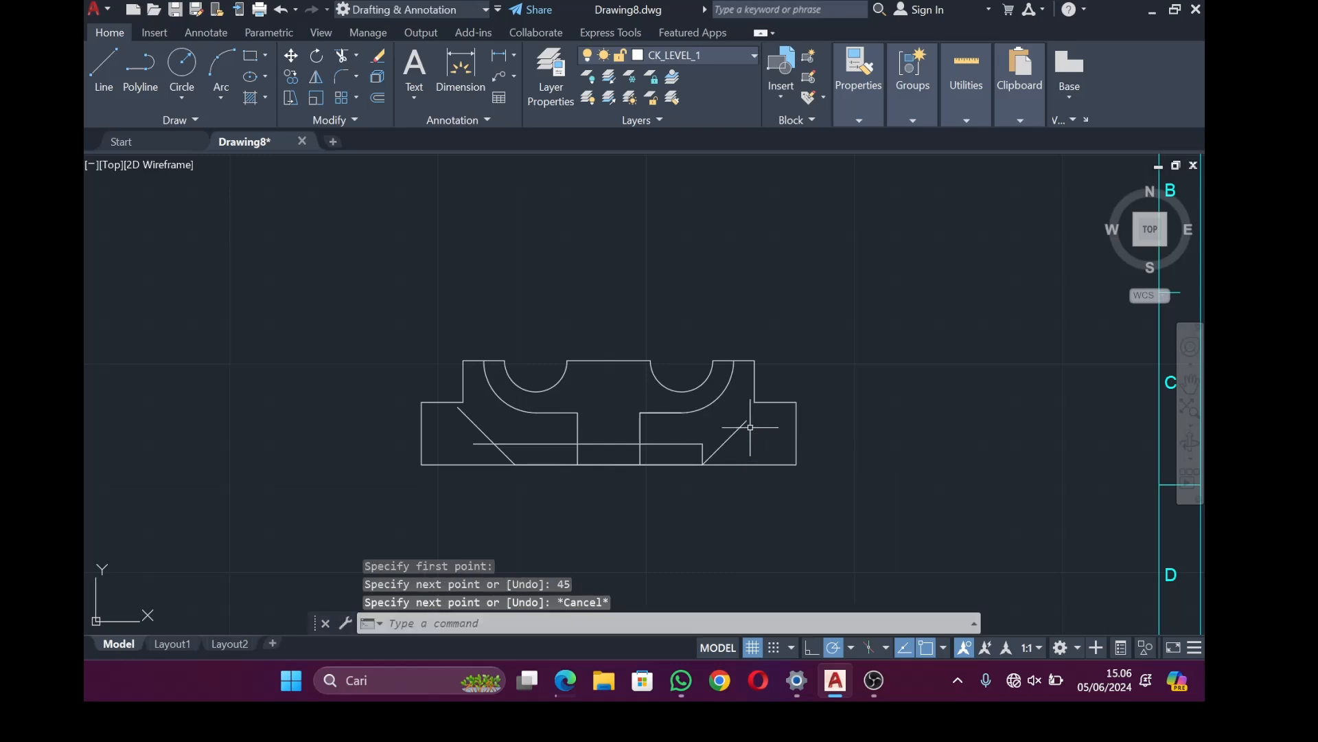
Draw a short horizontal line from the top of the 5-high vertical to the 45° sloping line
click(117, 65)
click(703, 445)
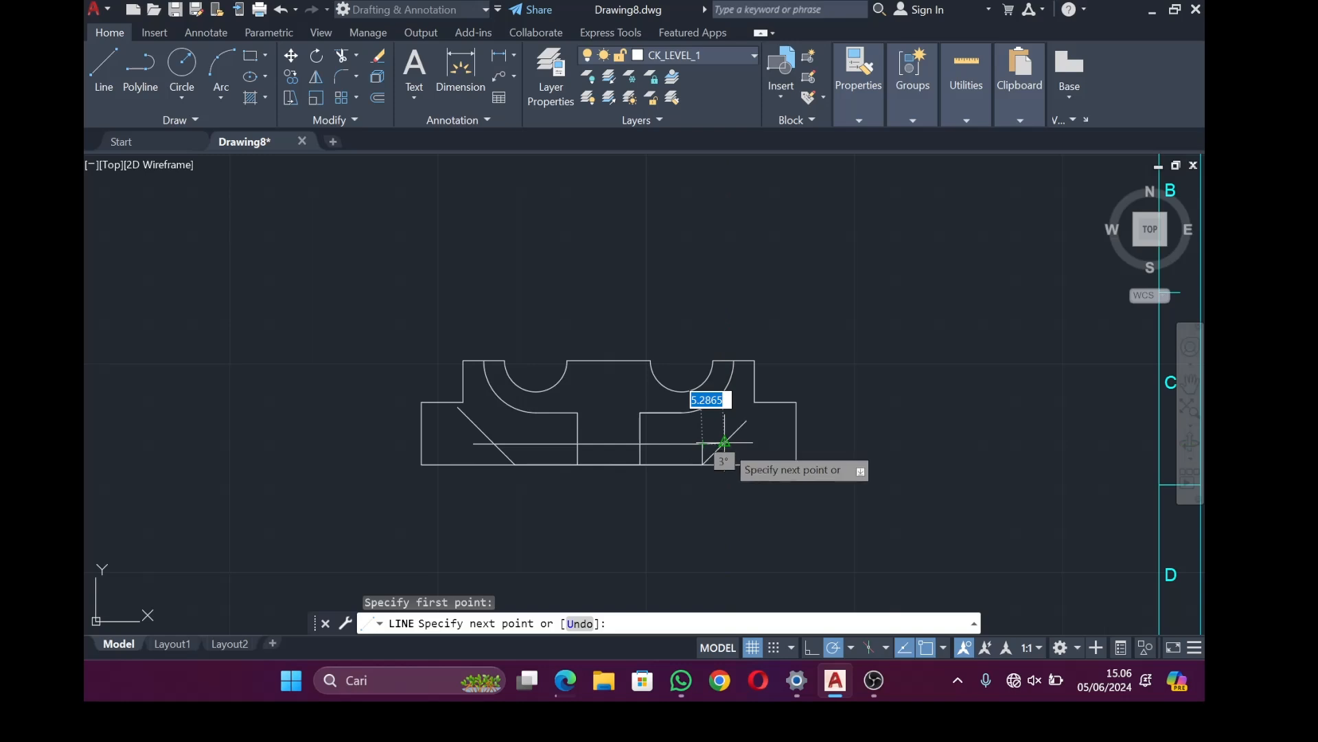
click(725, 445)
key(Escape)
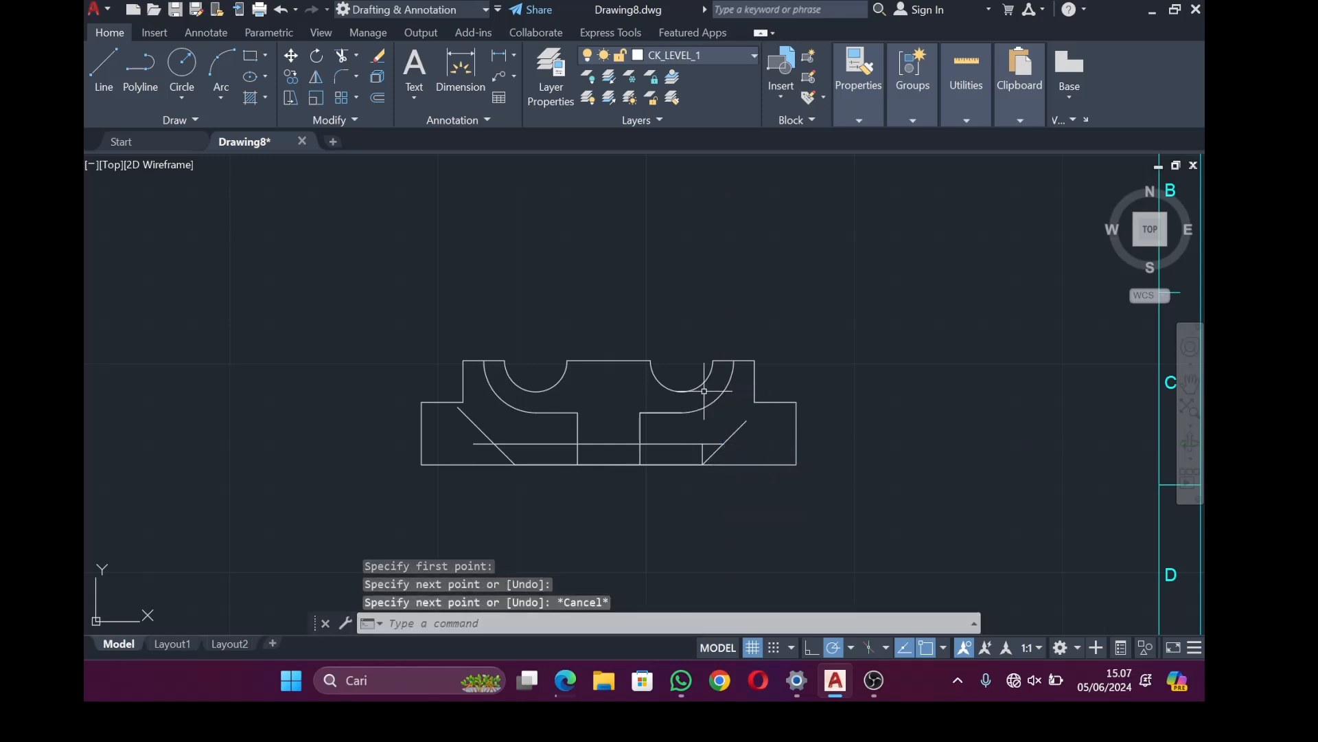
Trim the right sloping line's end above the 55-long groove line and both slot verticals below that line
click(345, 60)
scroll(710, 423, up, 6)
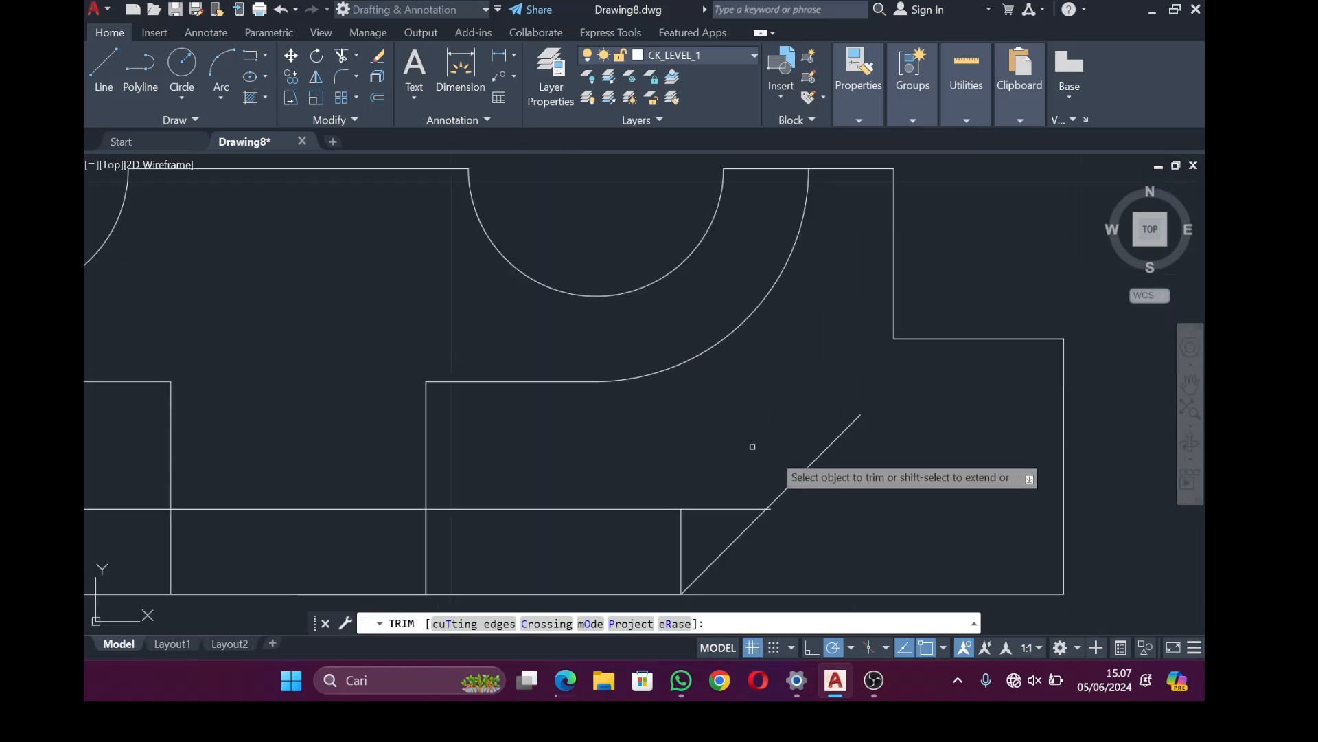
click(799, 474)
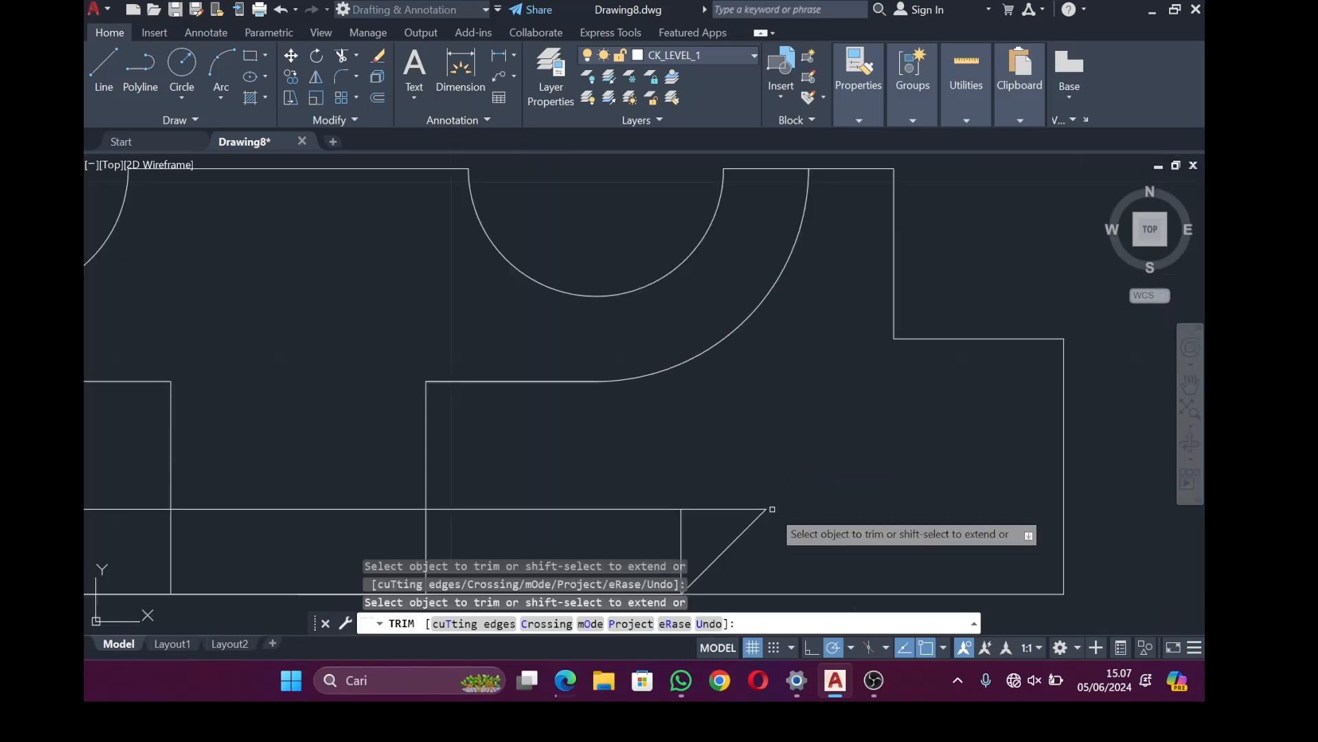
click(426, 539)
click(170, 538)
Trim the overshoots where the left sloping line and the groove's top line cross, and the base segment across the dovetail opening
scroll(171, 538, down, 6)
scroll(86, 532, up, 6)
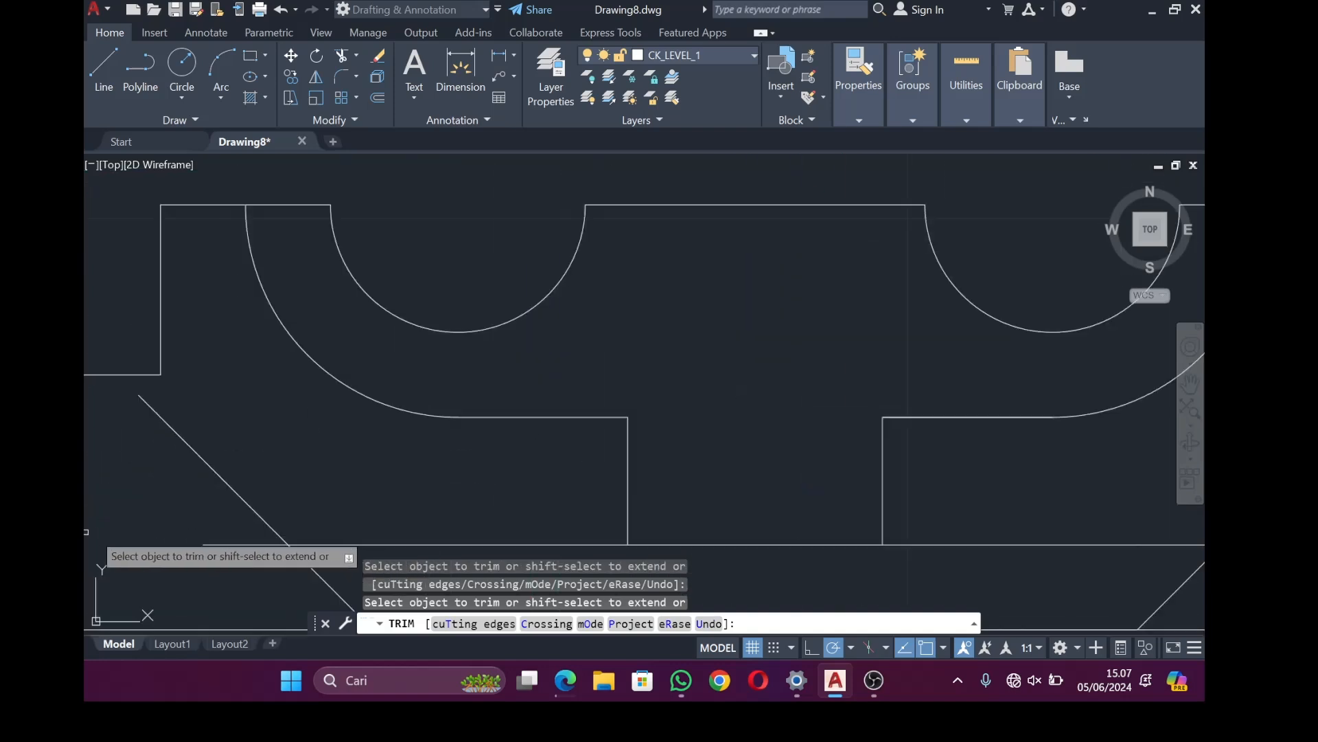
click(265, 522)
click(243, 545)
scroll(575, 539, down, 6)
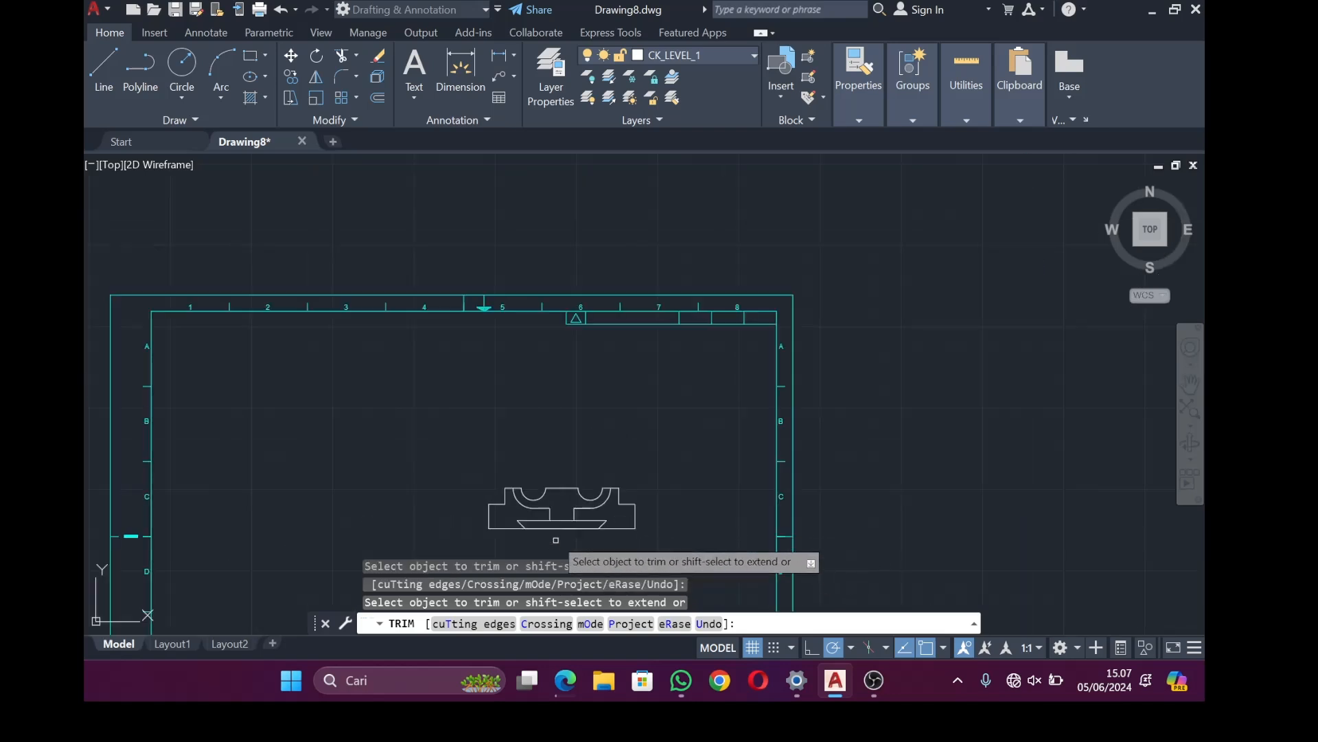
click(569, 529)
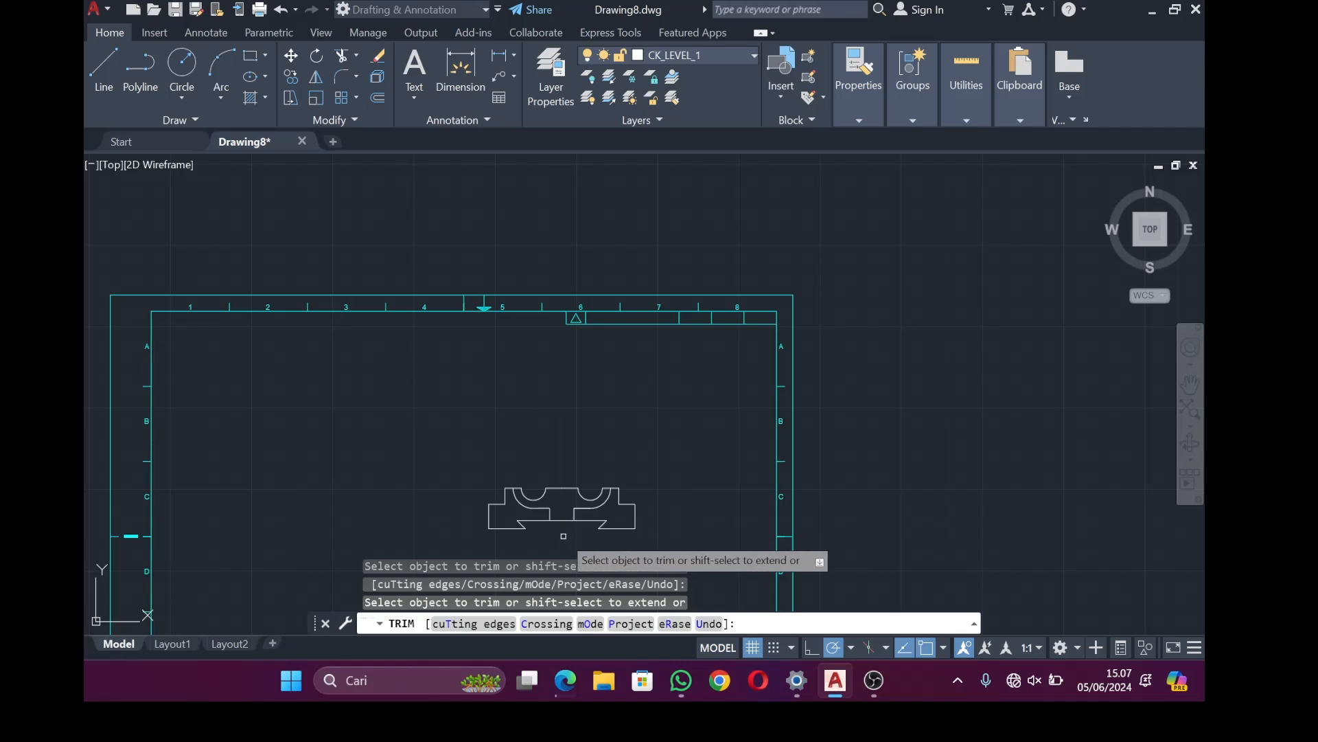
key(Return)
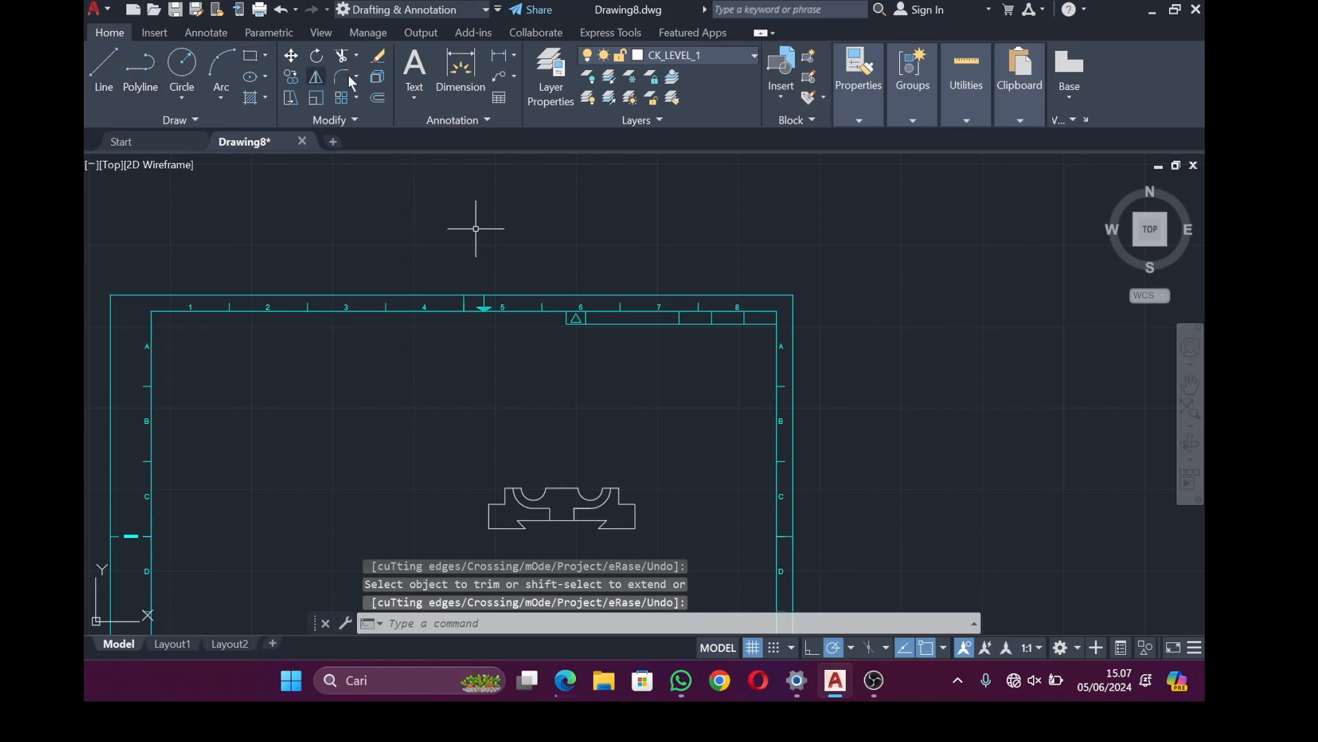
click(106, 77)
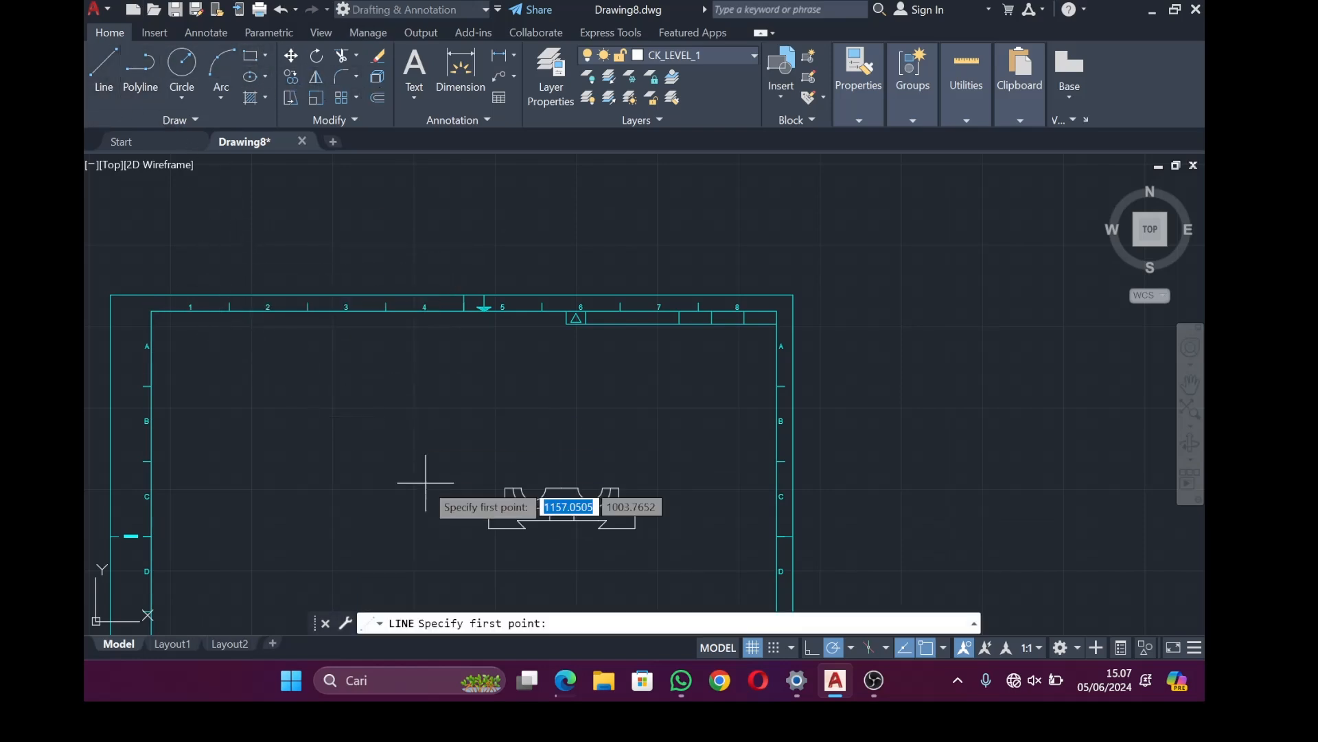
key(Escape)
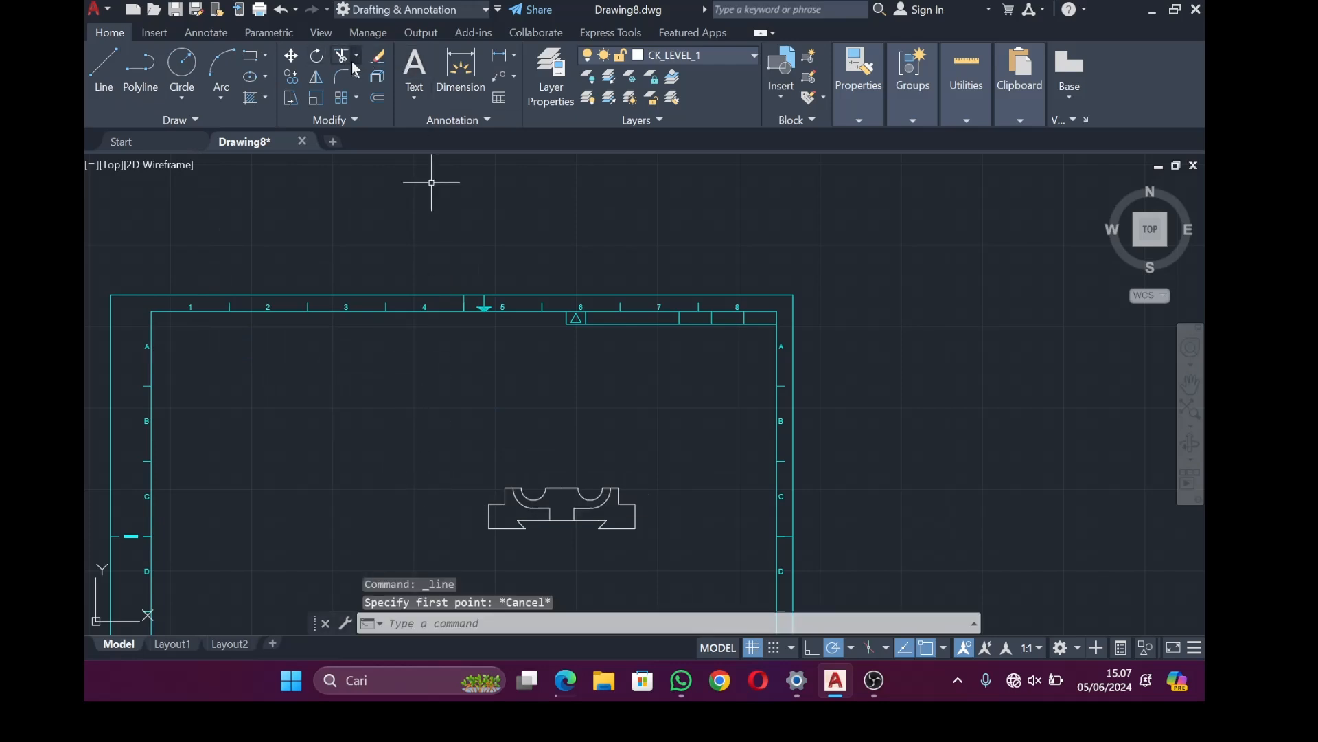
click(352, 78)
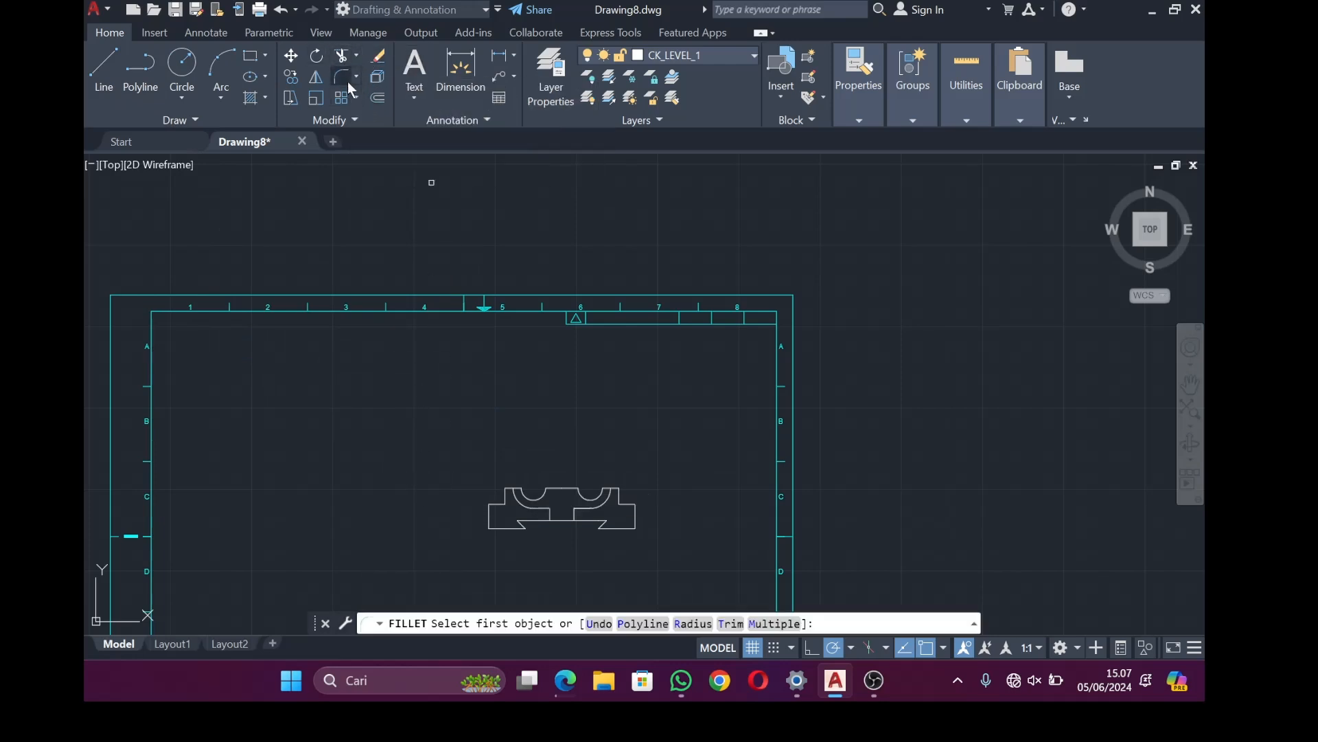
Chamfer the outer corner of the block's right shoulder with both distances set to 3
click(357, 77)
click(378, 138)
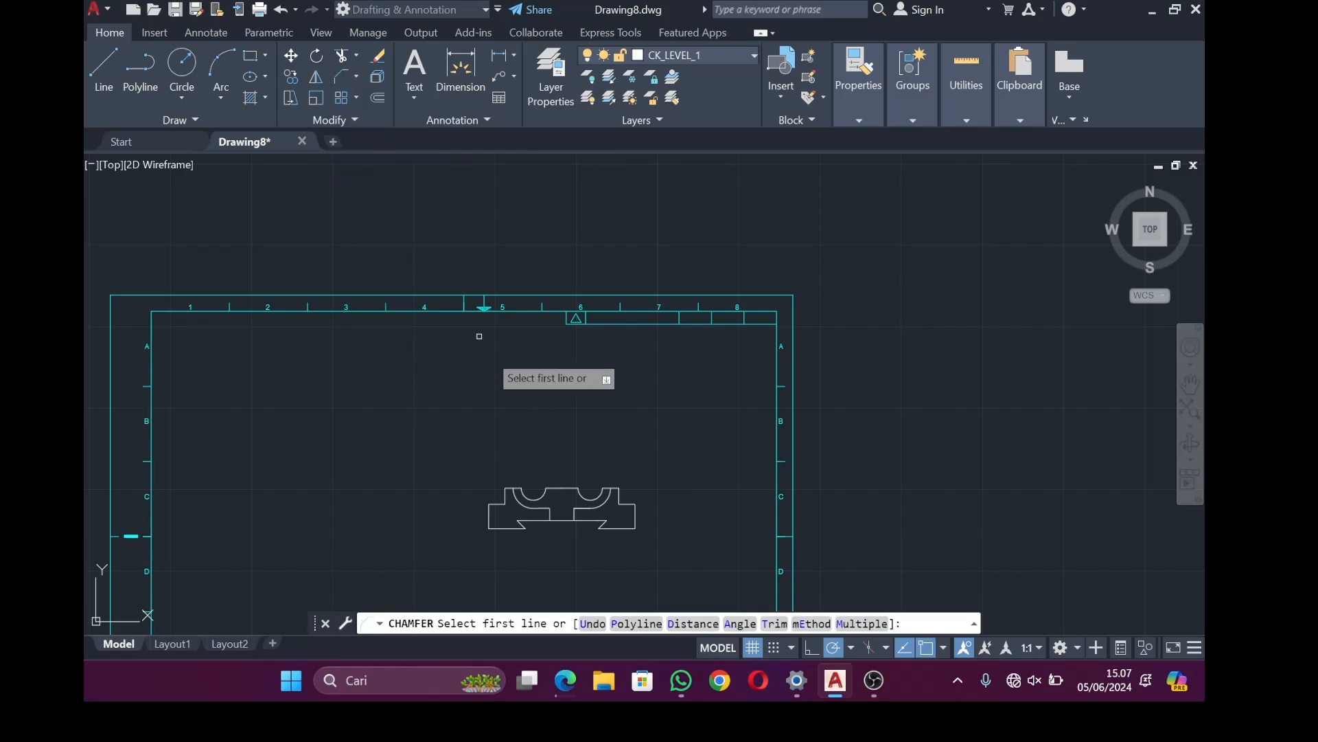
key(Down)
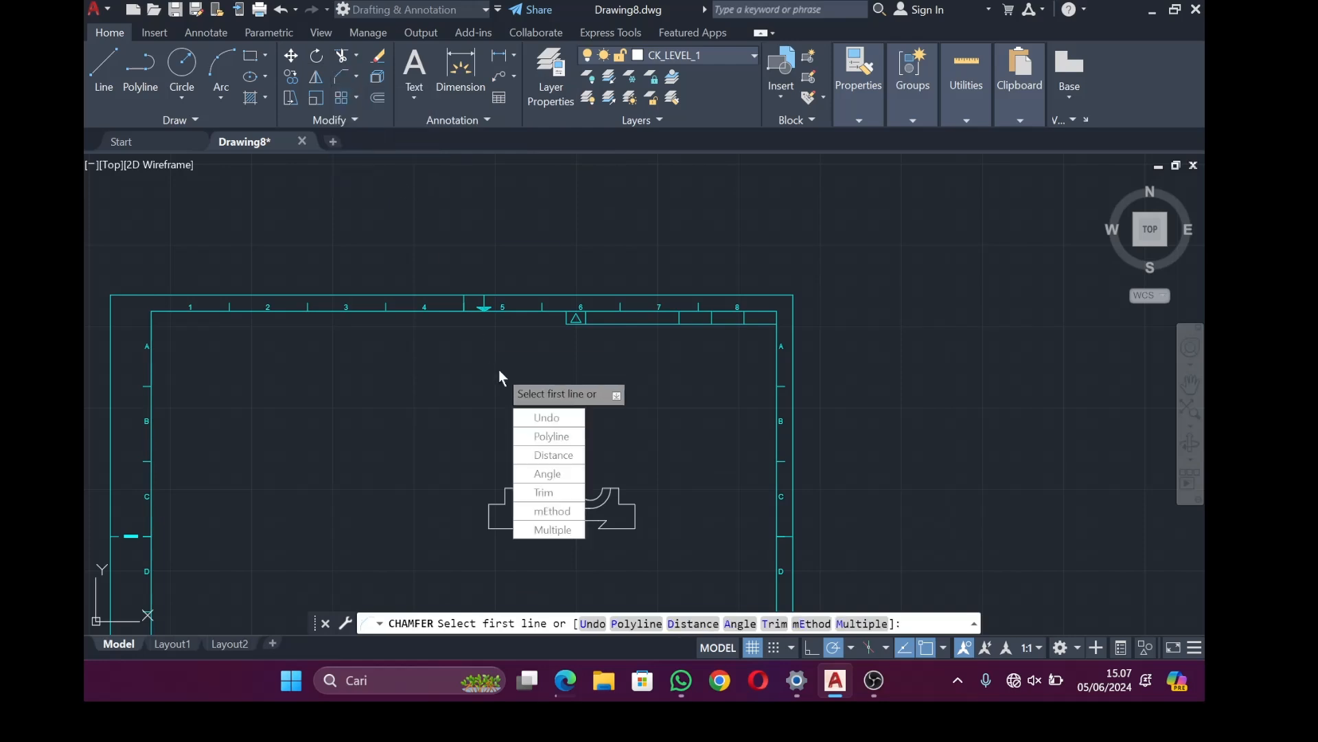
click(560, 461)
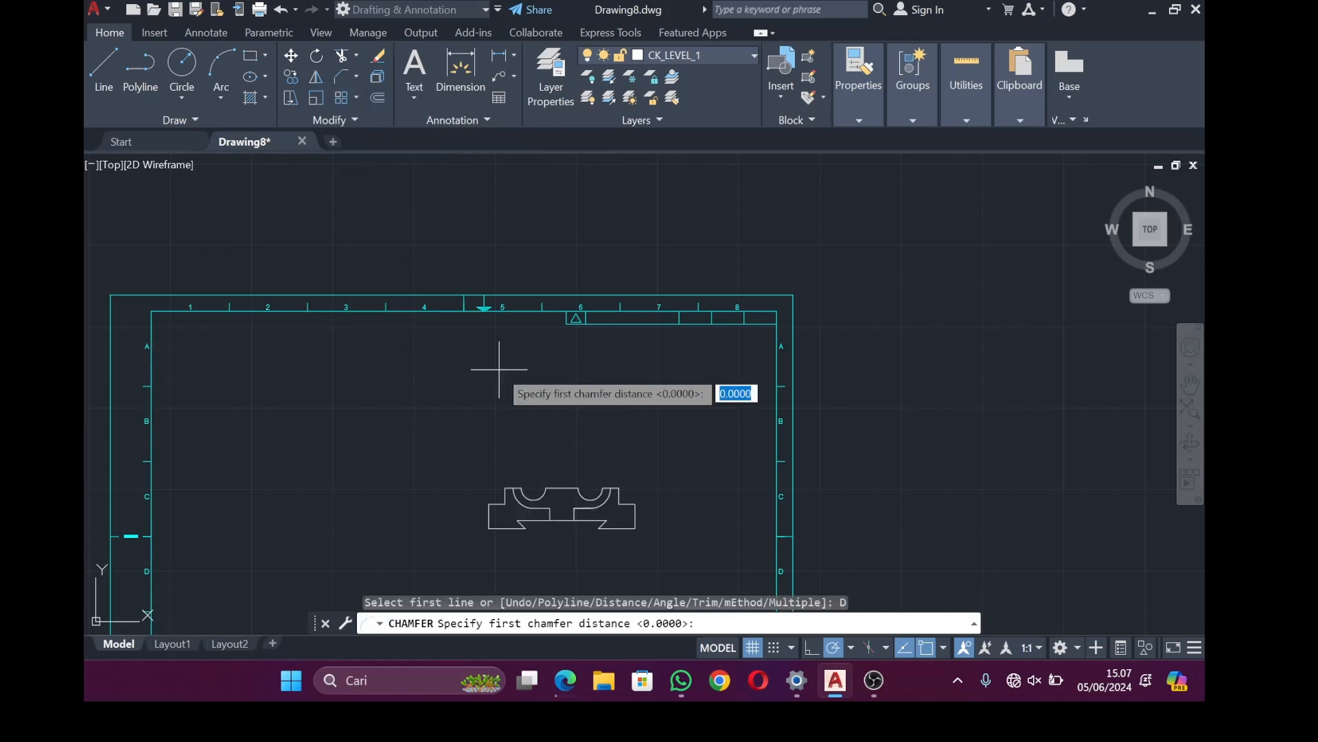
text(3)
key(Return)
text(3)
key(Return)
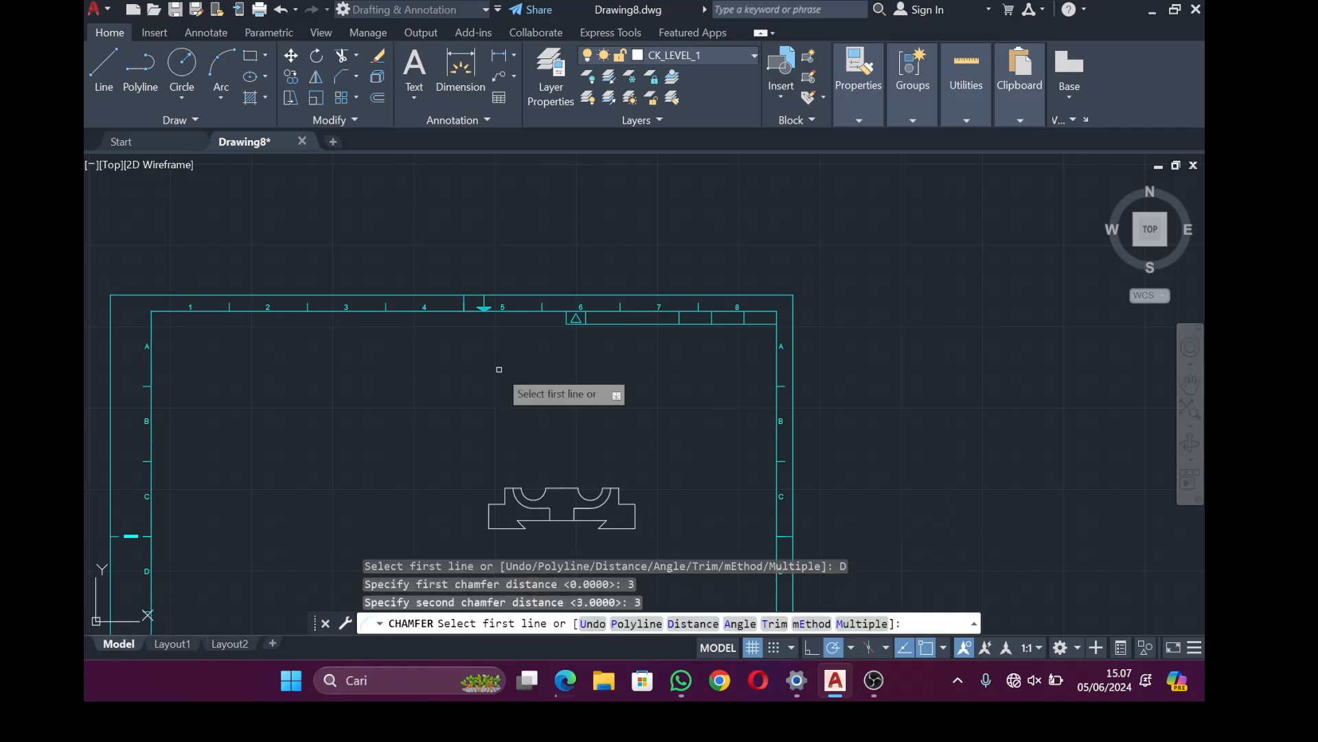
scroll(635, 498, up, 4)
click(623, 521)
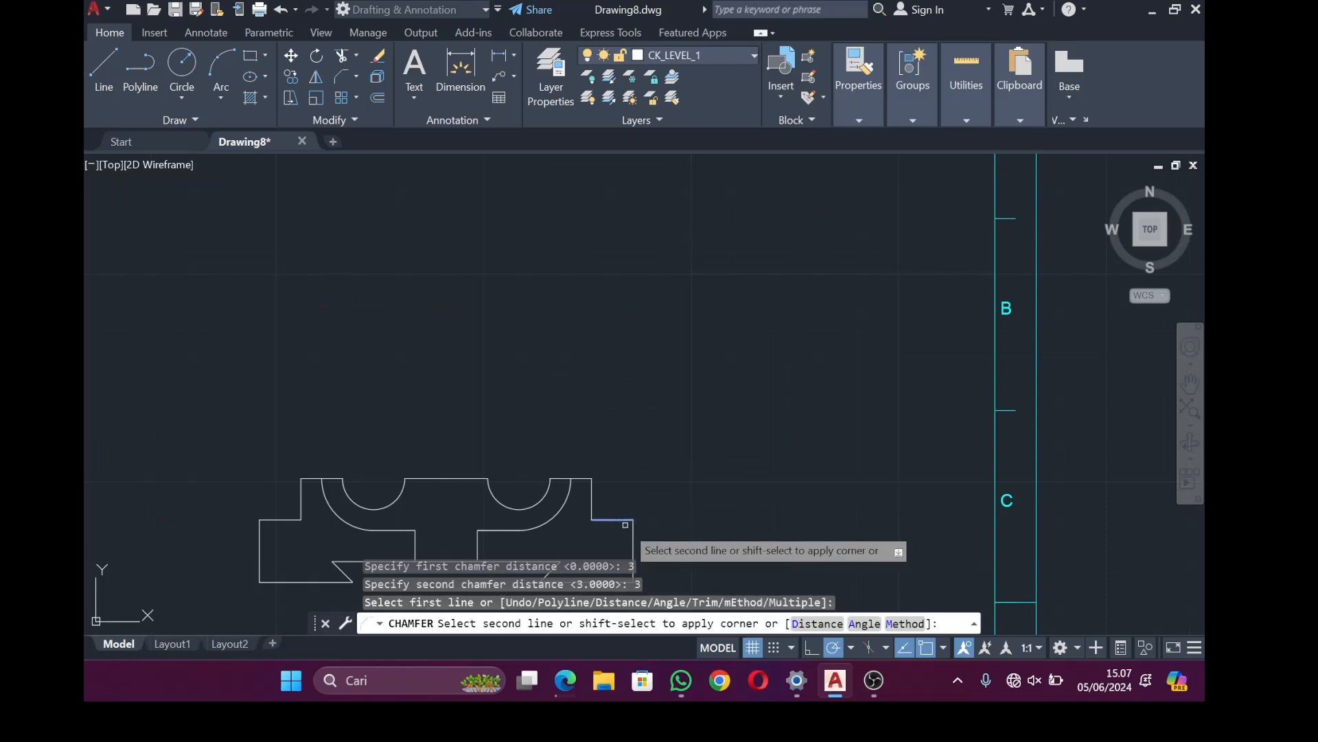
click(632, 537)
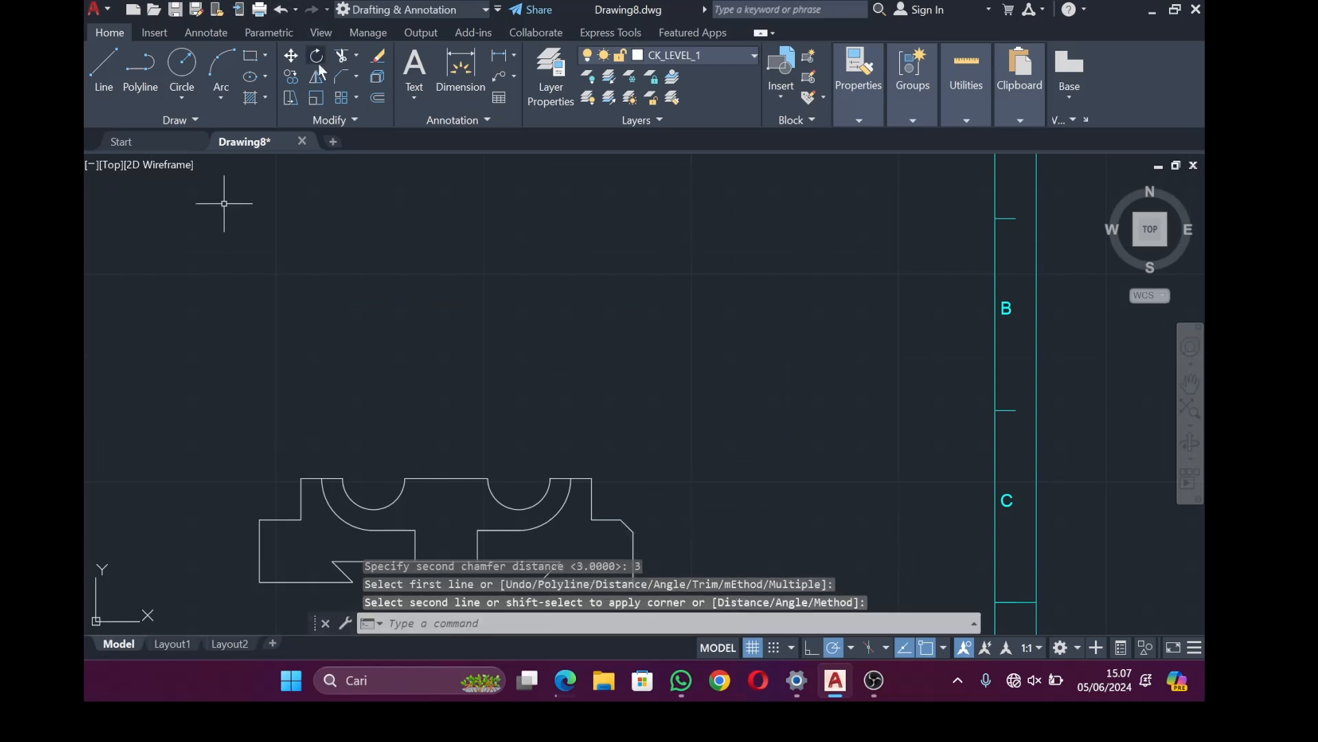
Chamfer the outer corner of the block's left shoulder using the same 3 by 3 distances
click(338, 79)
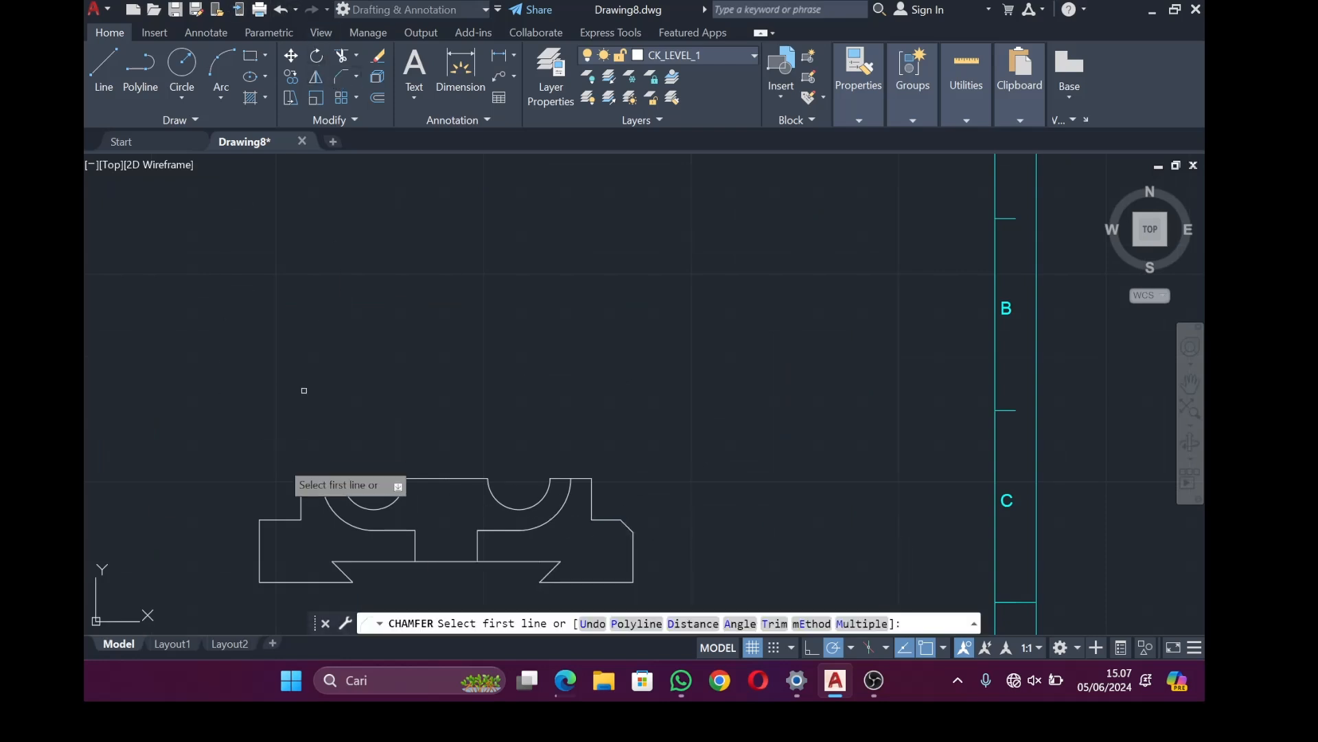
click(271, 519)
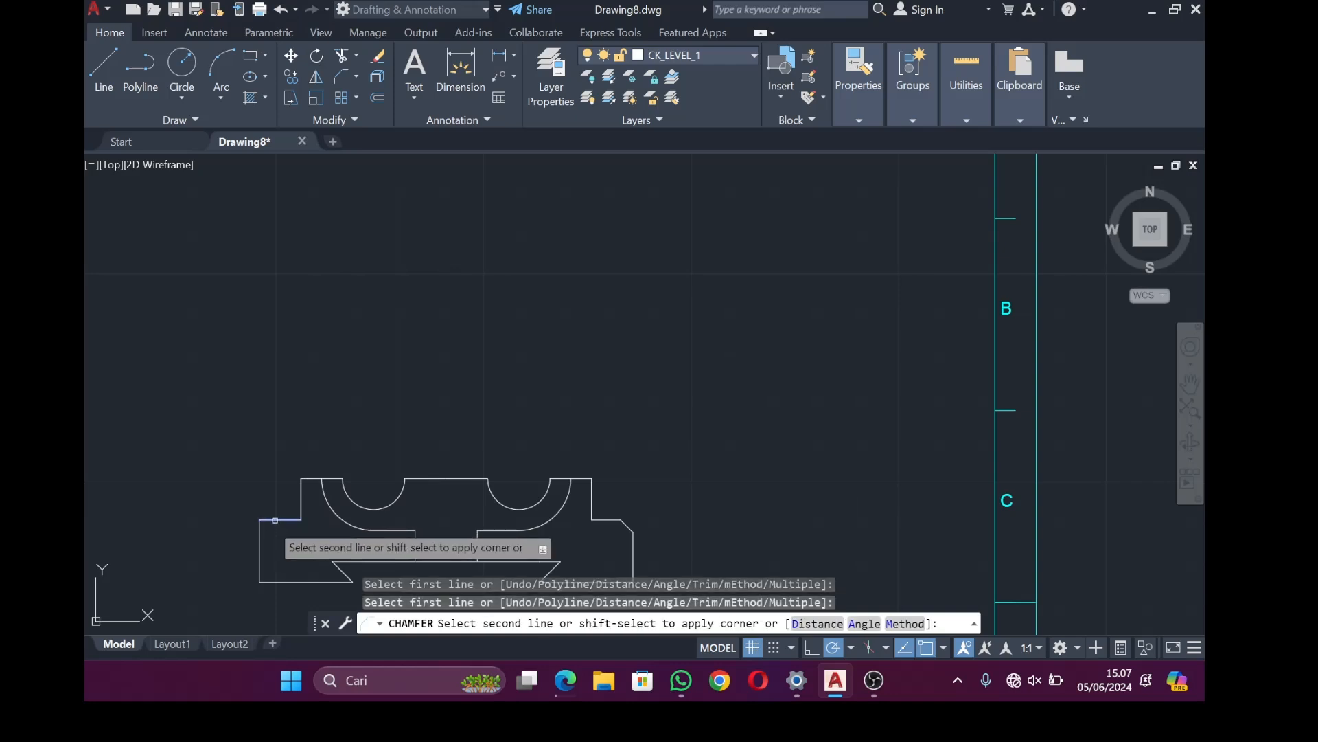
click(261, 533)
scroll(367, 403, down, 5)
scroll(291, 425, up, 6)
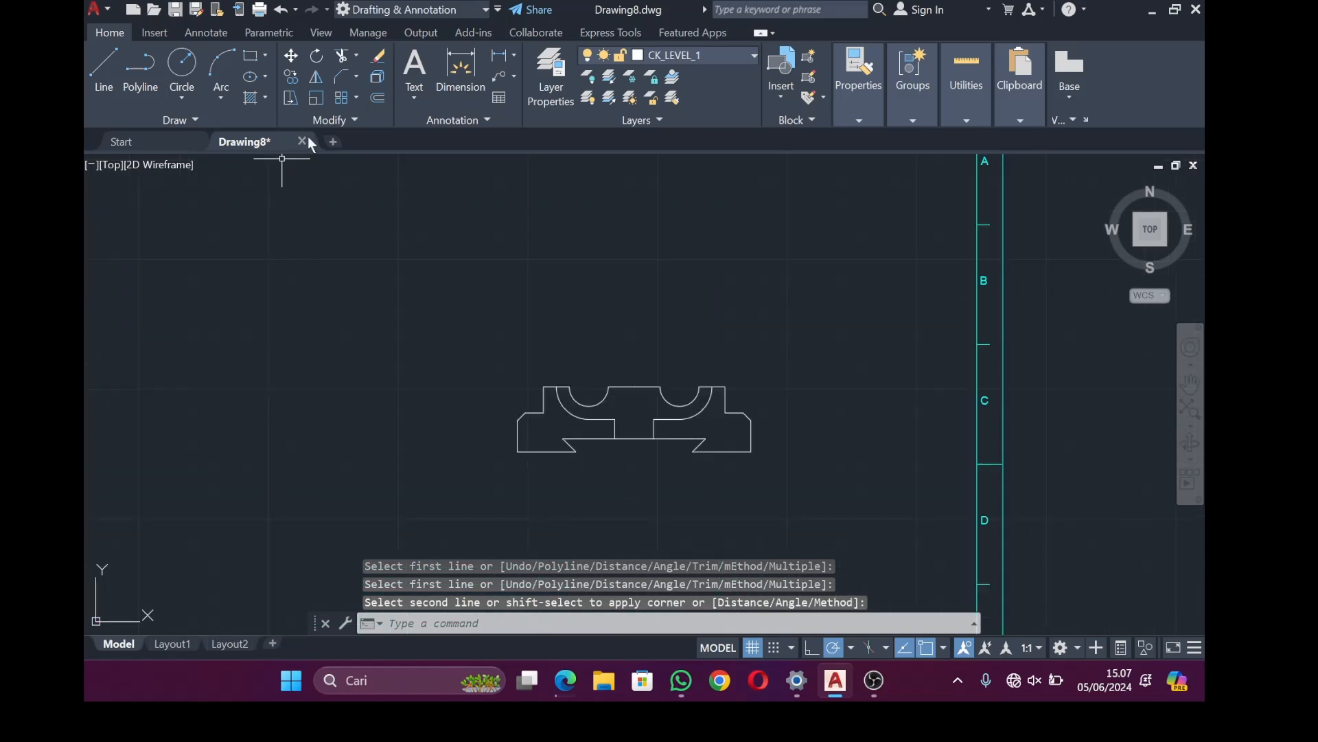
In the free space left of the block view, draw connected lines 70 to the right, 12 up and 79 to the left
text(l)
key(Return)
scroll(141, 455, down, 3)
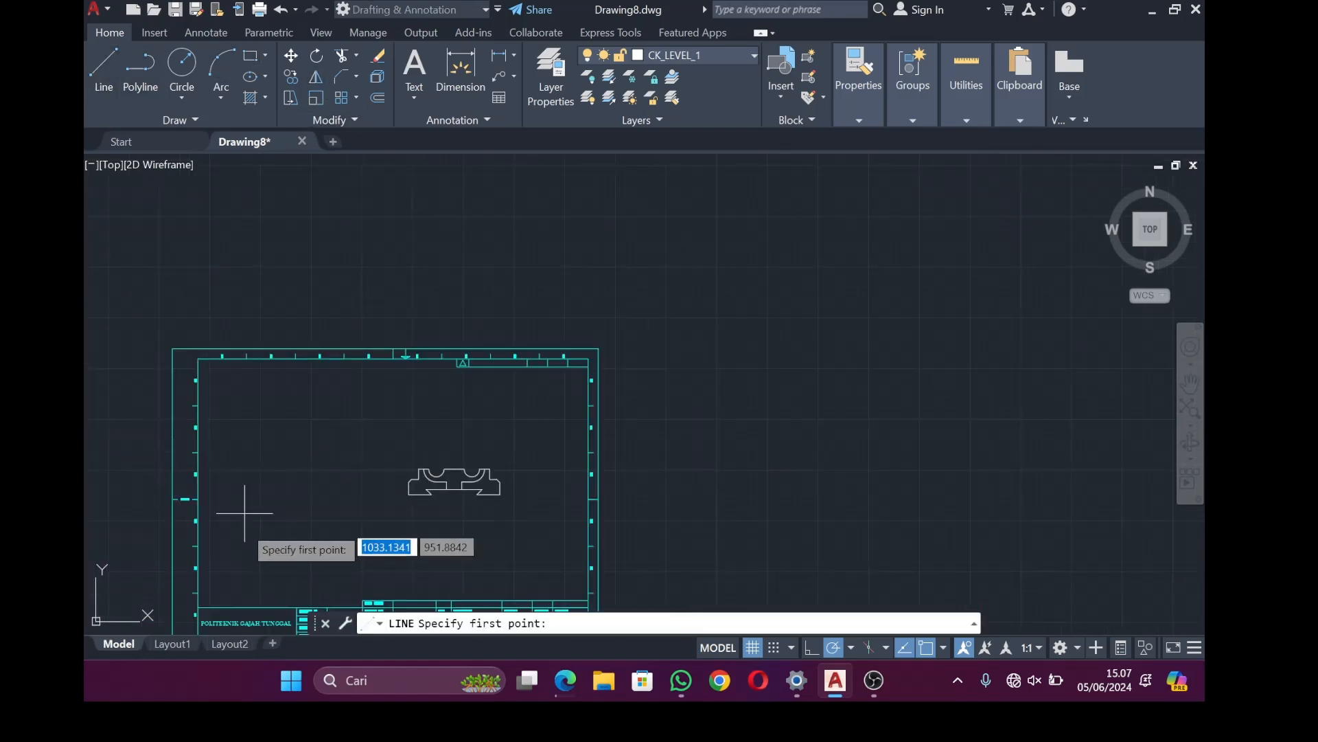
click(262, 497)
text(70)
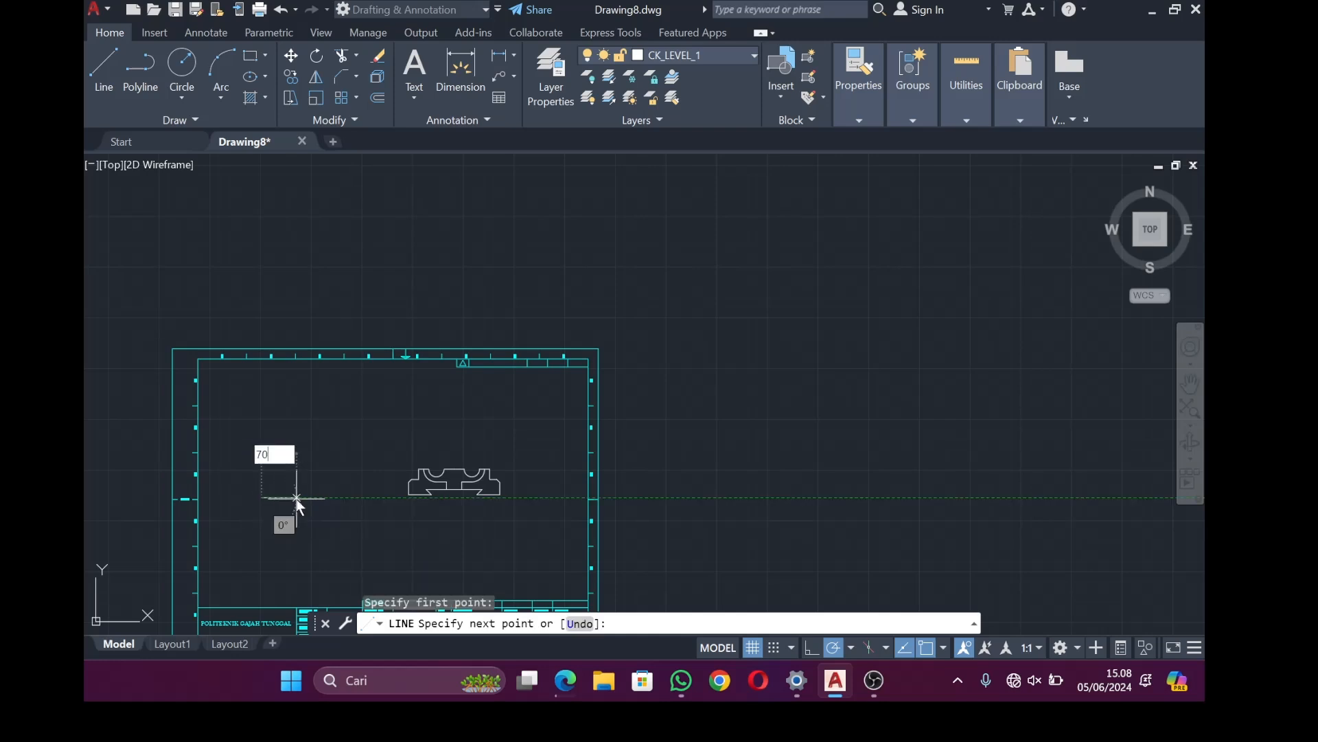
key(Return)
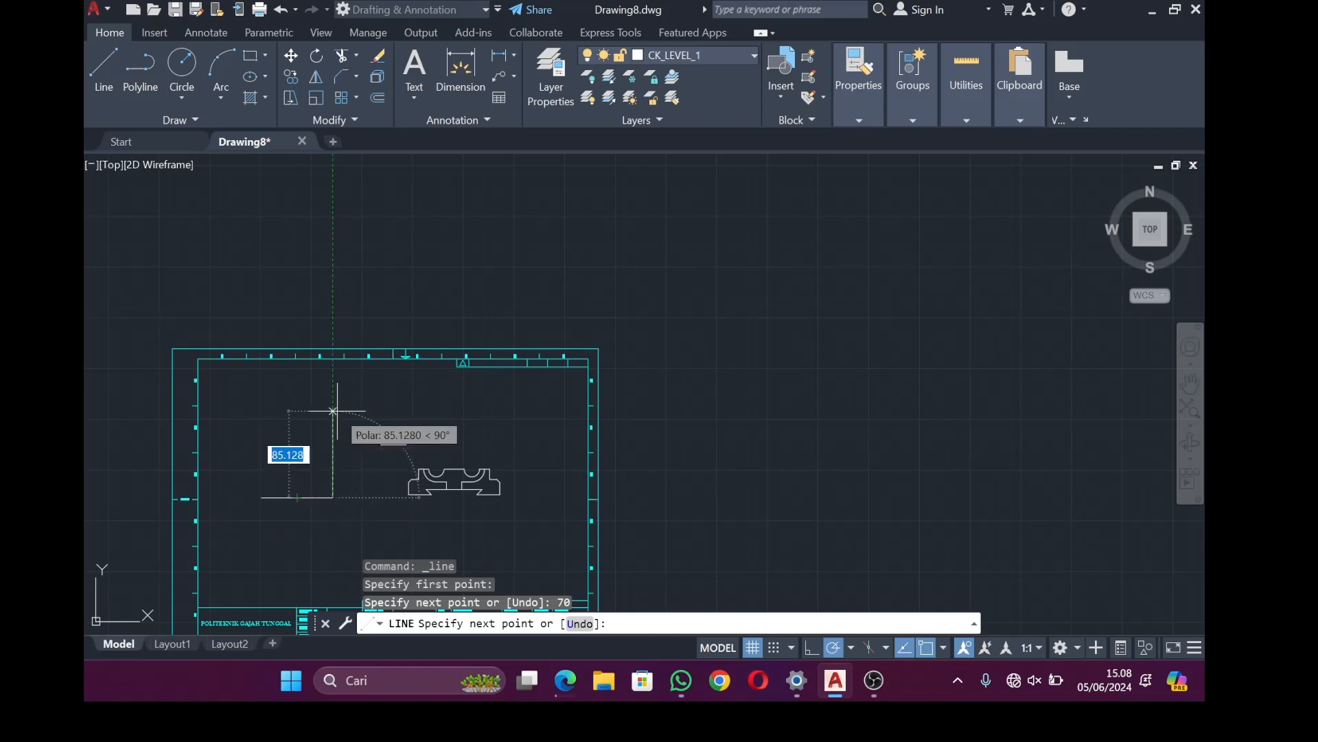
text(1)
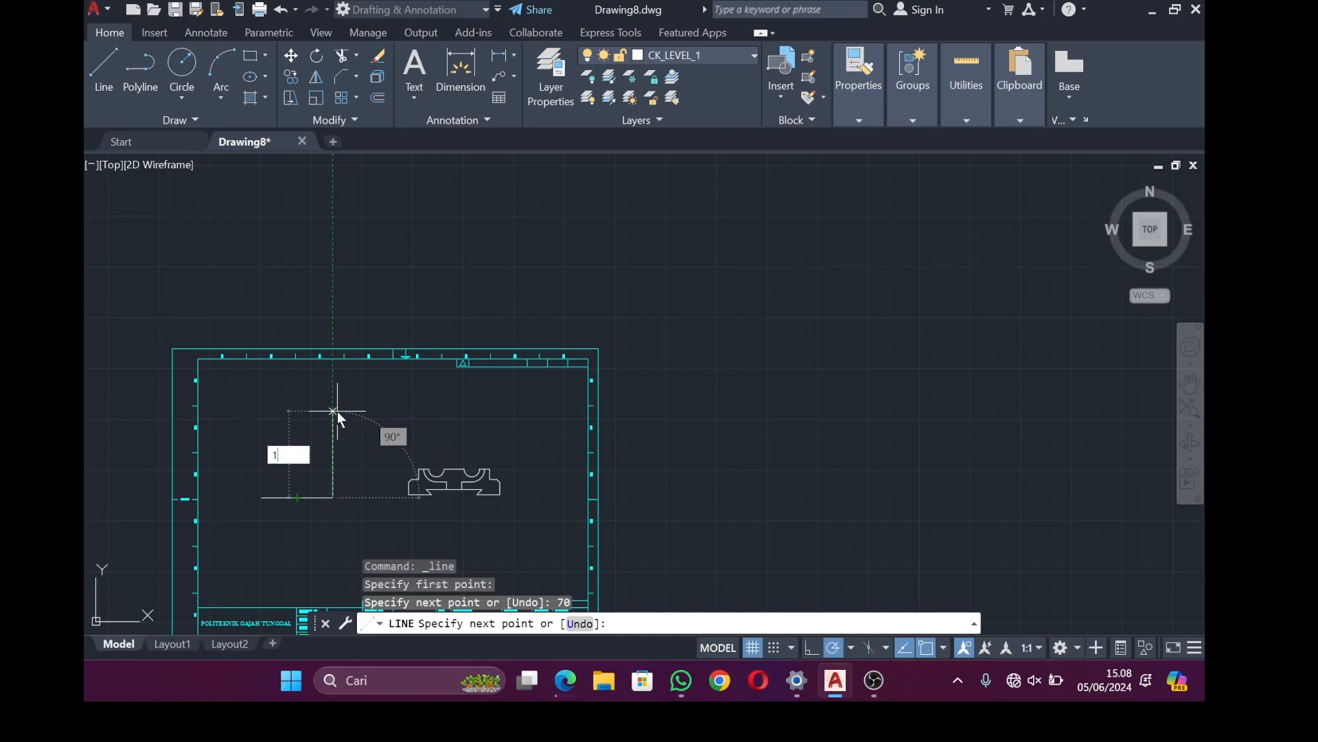
text(2)
key(Return)
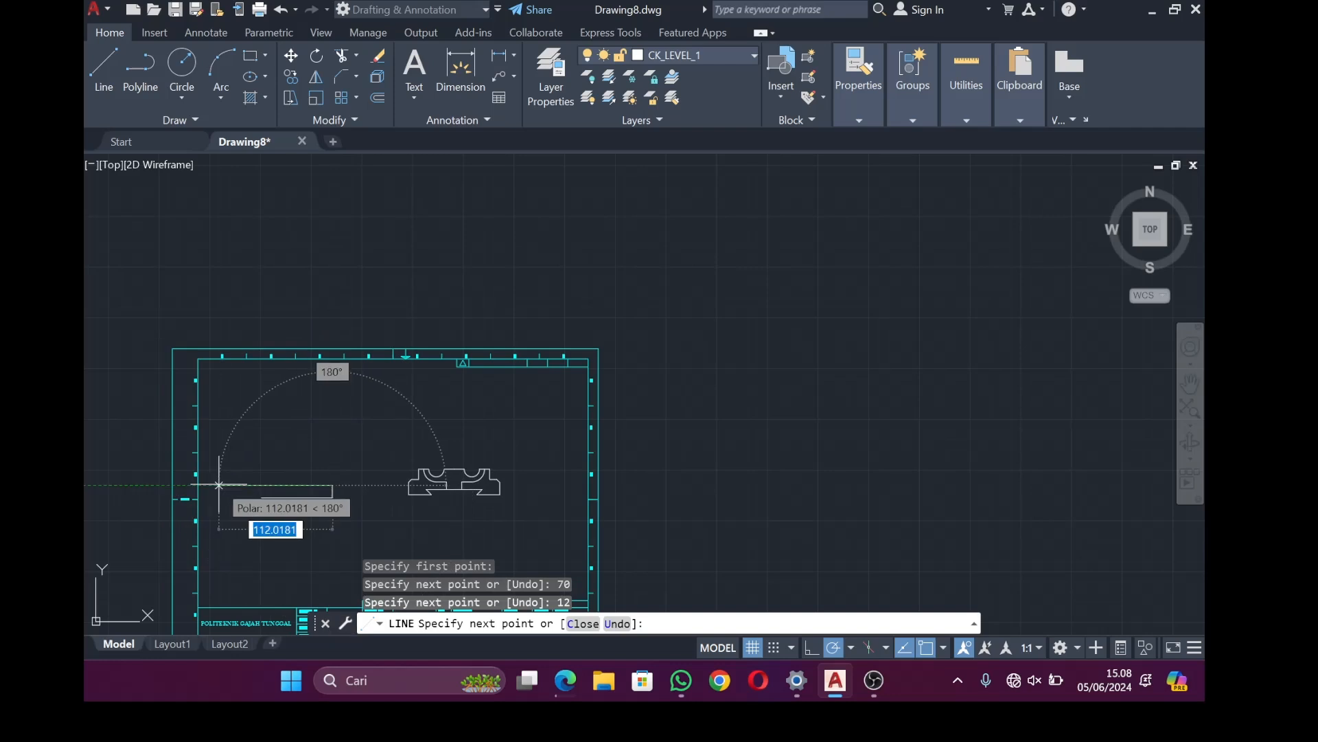
text(79)
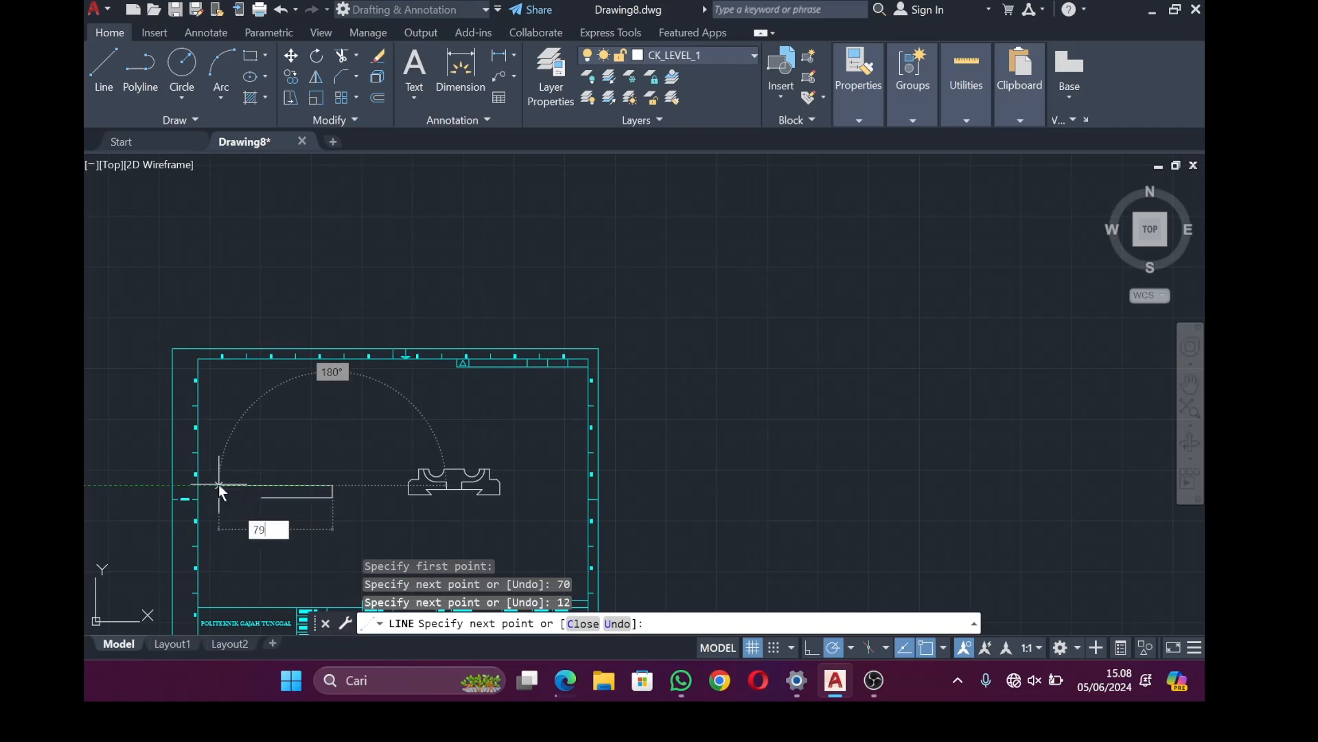
key(Return)
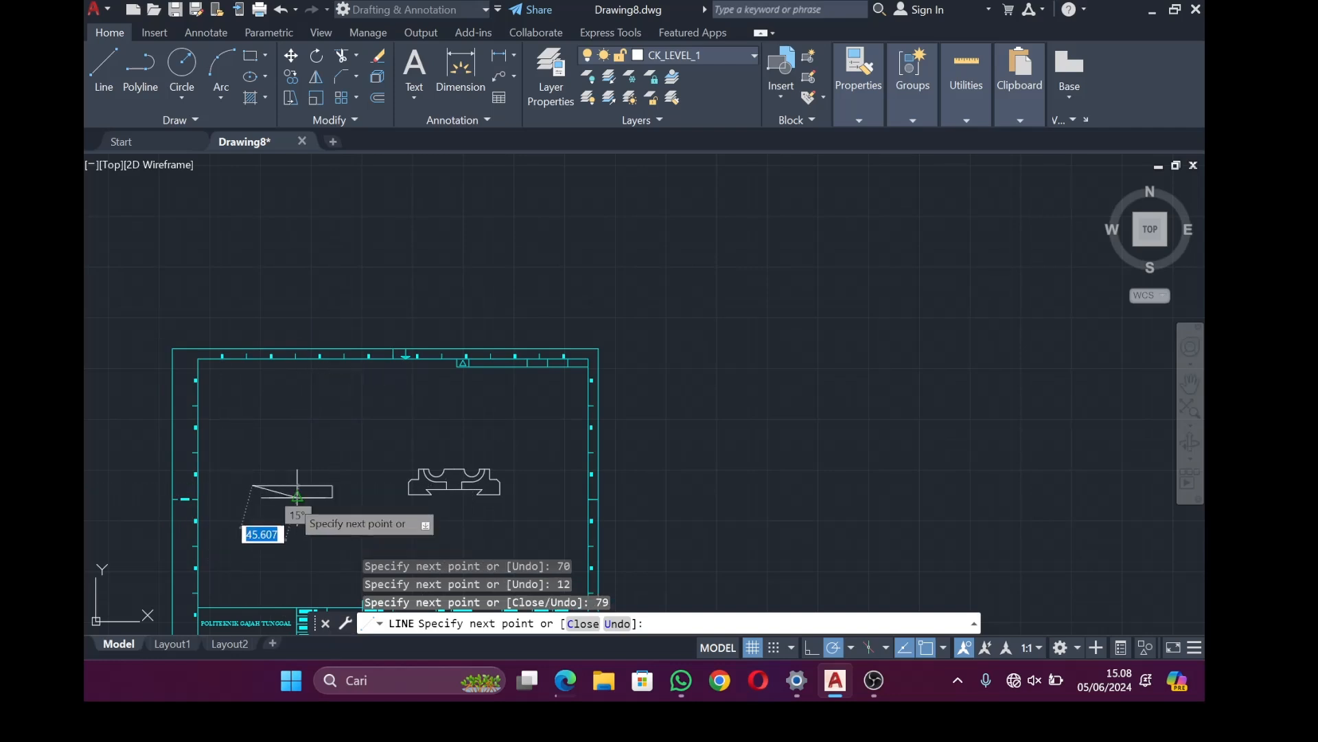
Continue the outline 12 down, across to the start of the 70-long base line, and vertically up to the upper line
scroll(243, 497, up, 4)
scroll(245, 497, up, 4)
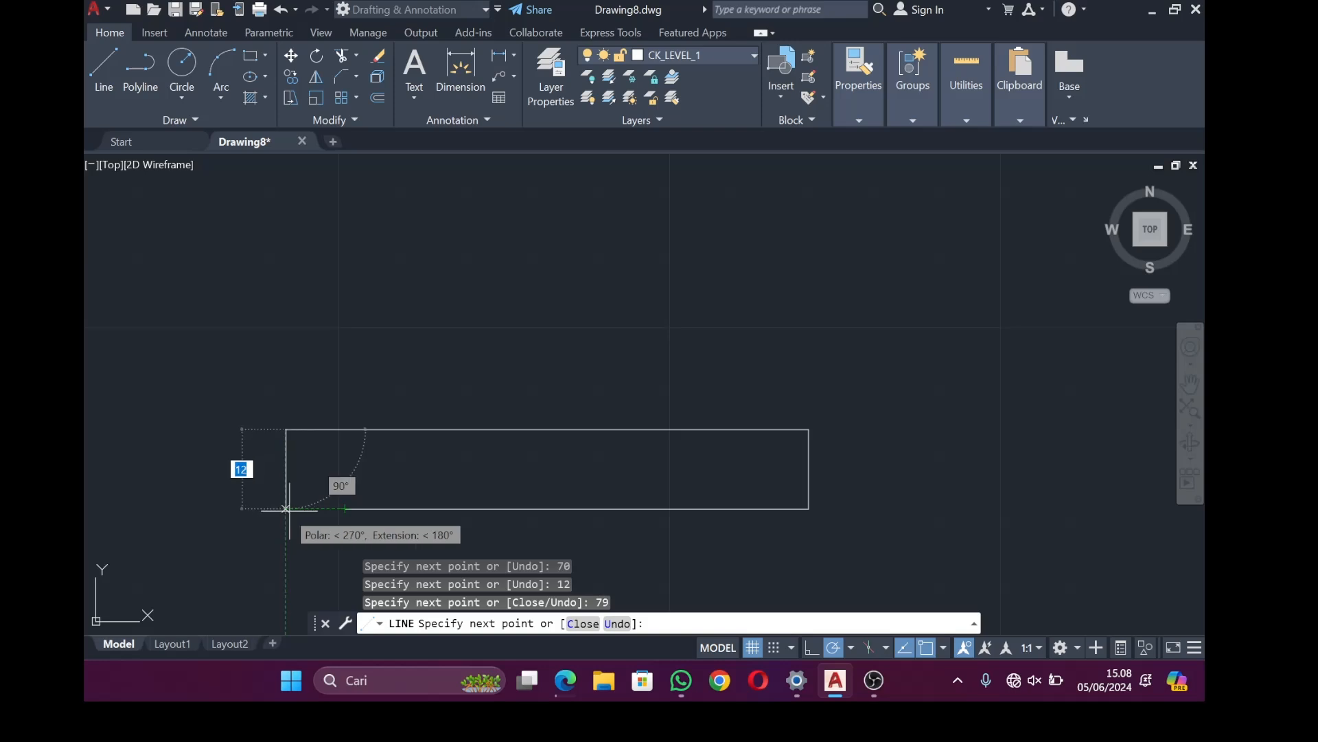
click(285, 509)
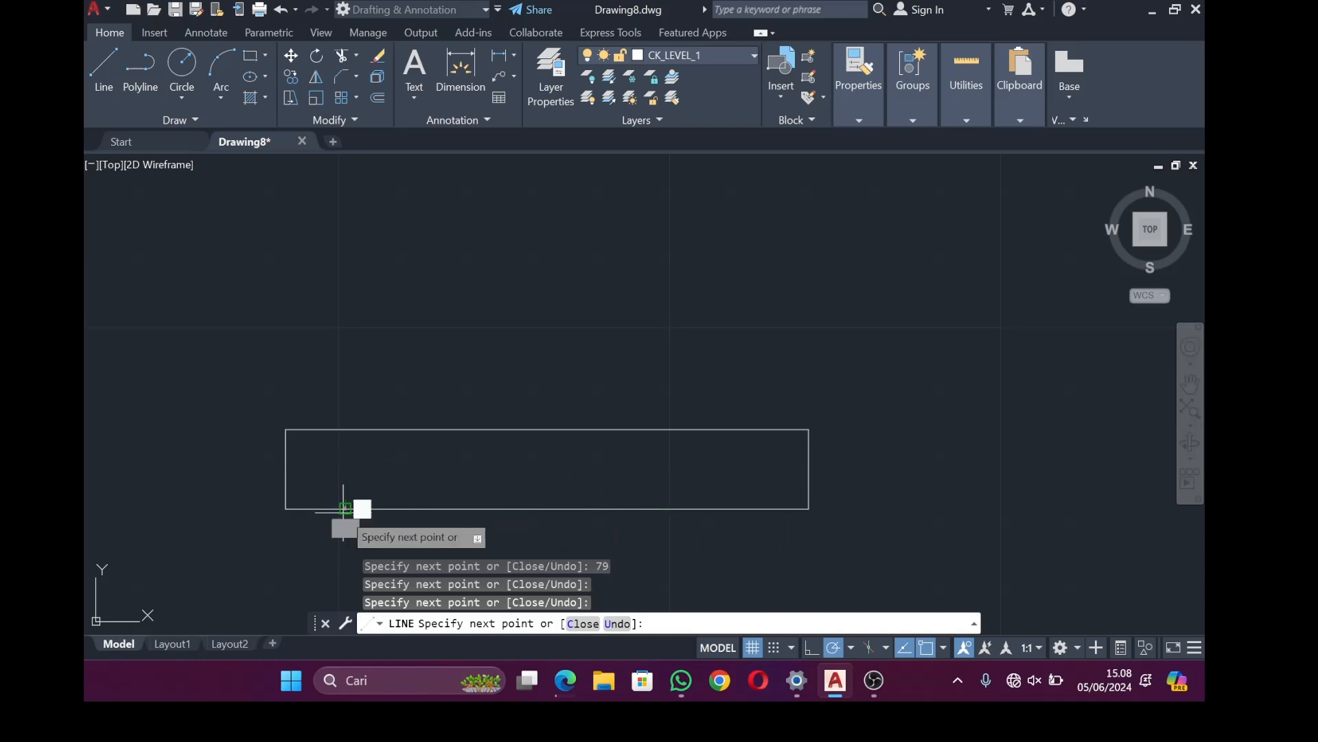
click(344, 430)
key(Escape)
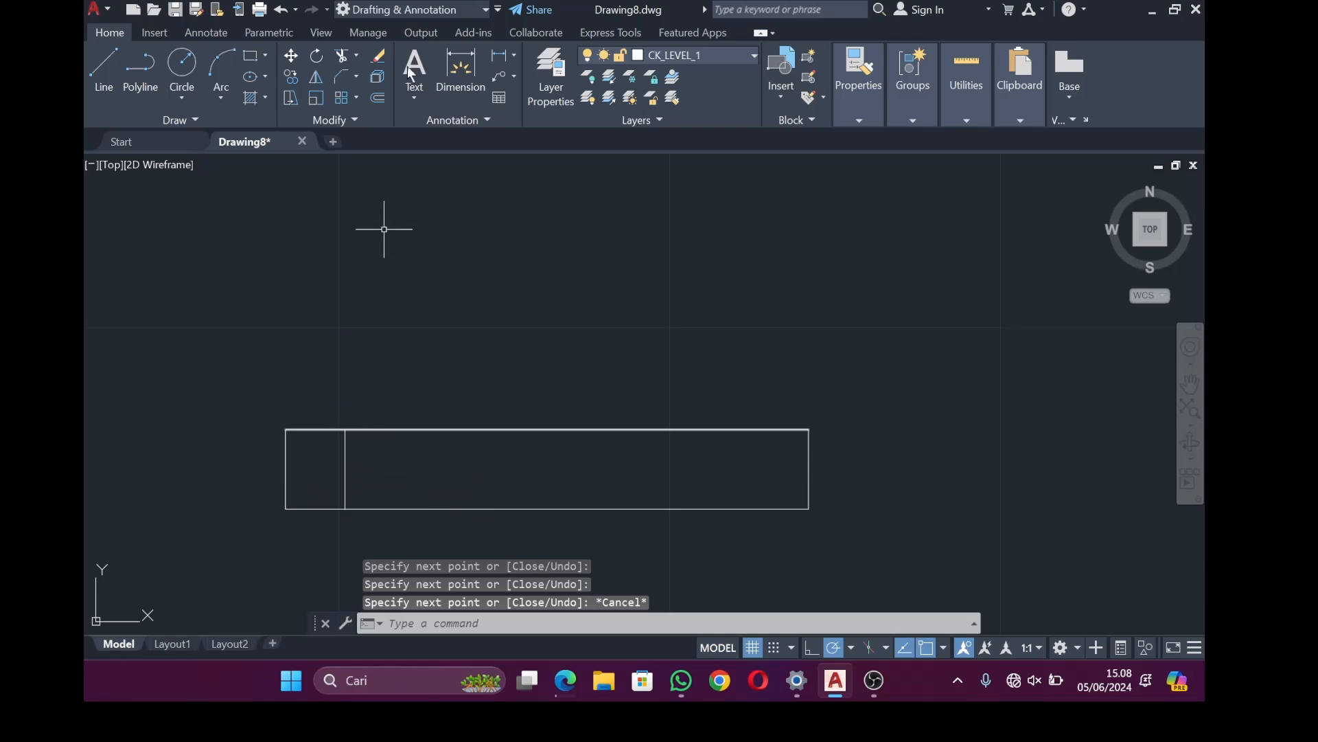
Trim away the excess lines left of the inner vertical so that only the 70 by 12 rectangle remains
click(344, 60)
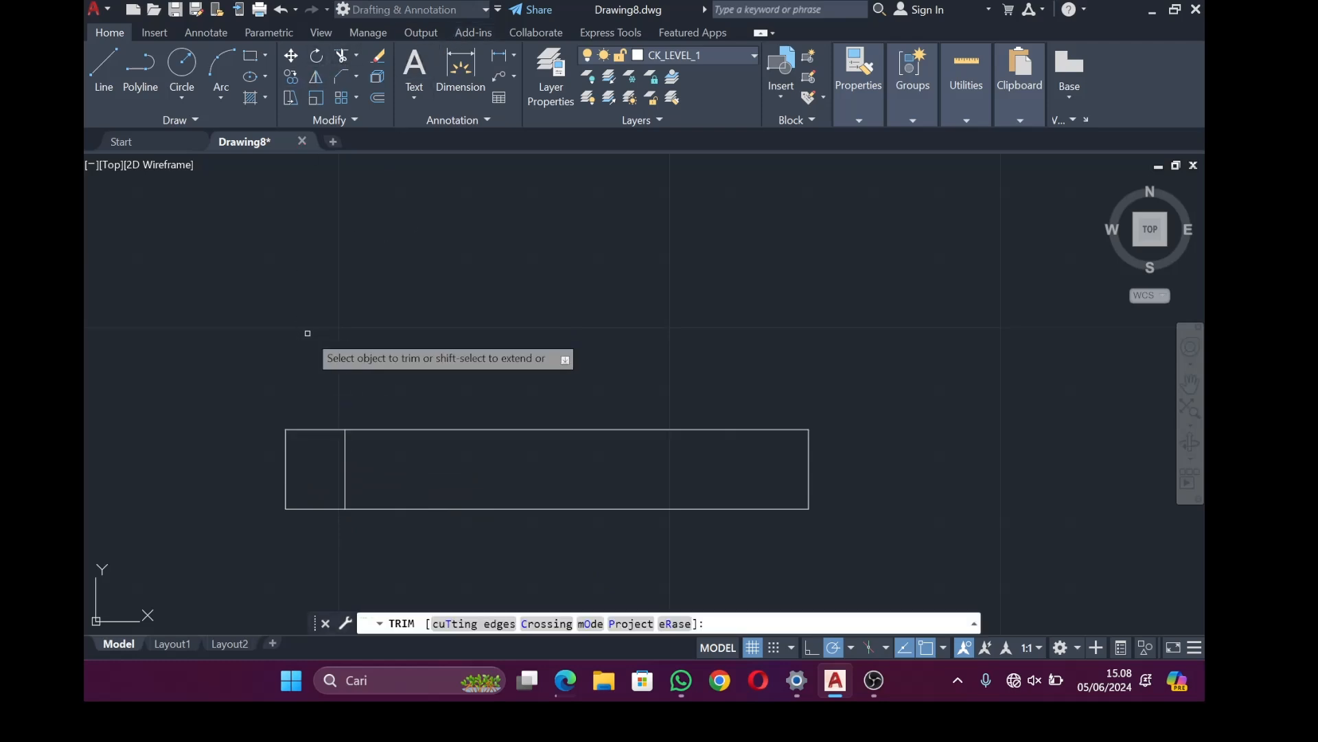
drag(309, 335, 257, 448)
mouse_move(302, 542)
mouse_down()
mouse_move(328, 450)
mouse_move(303, 416)
mouse_up()
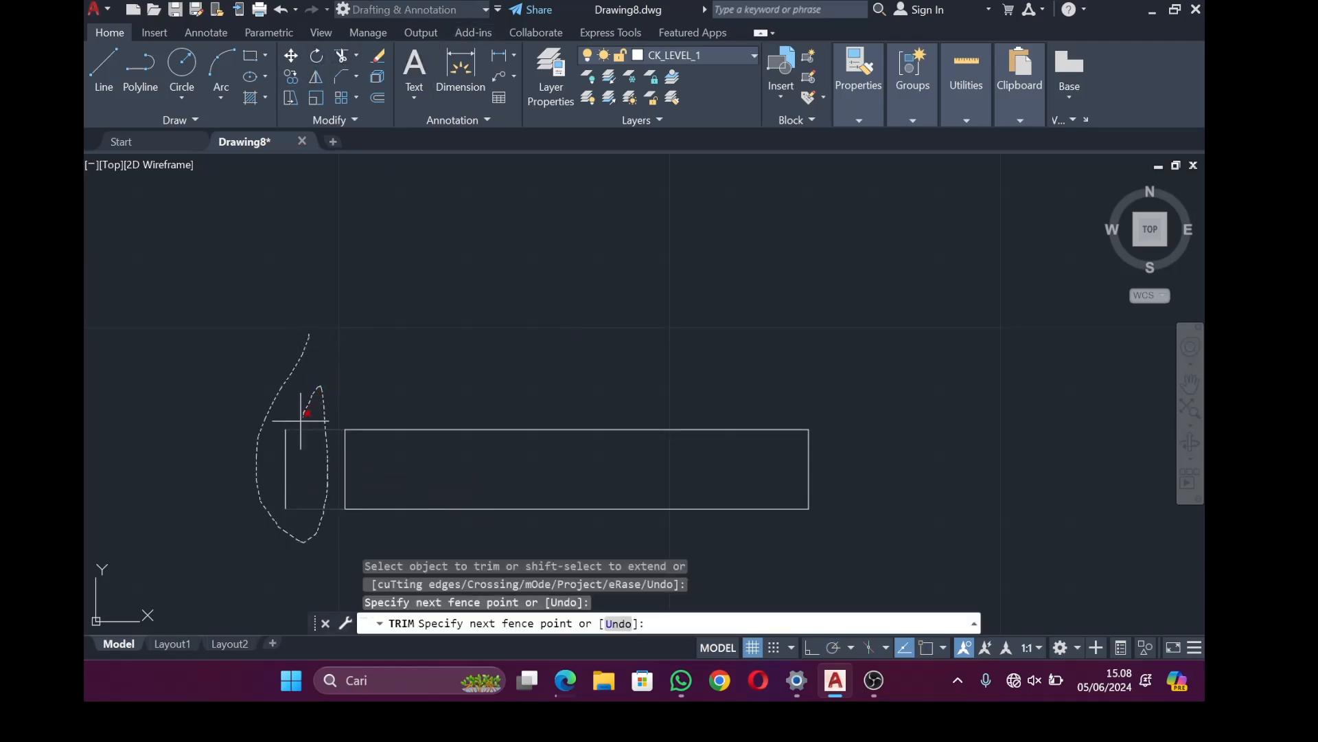
drag(279, 465, 285, 460)
scroll(448, 392, down, 4)
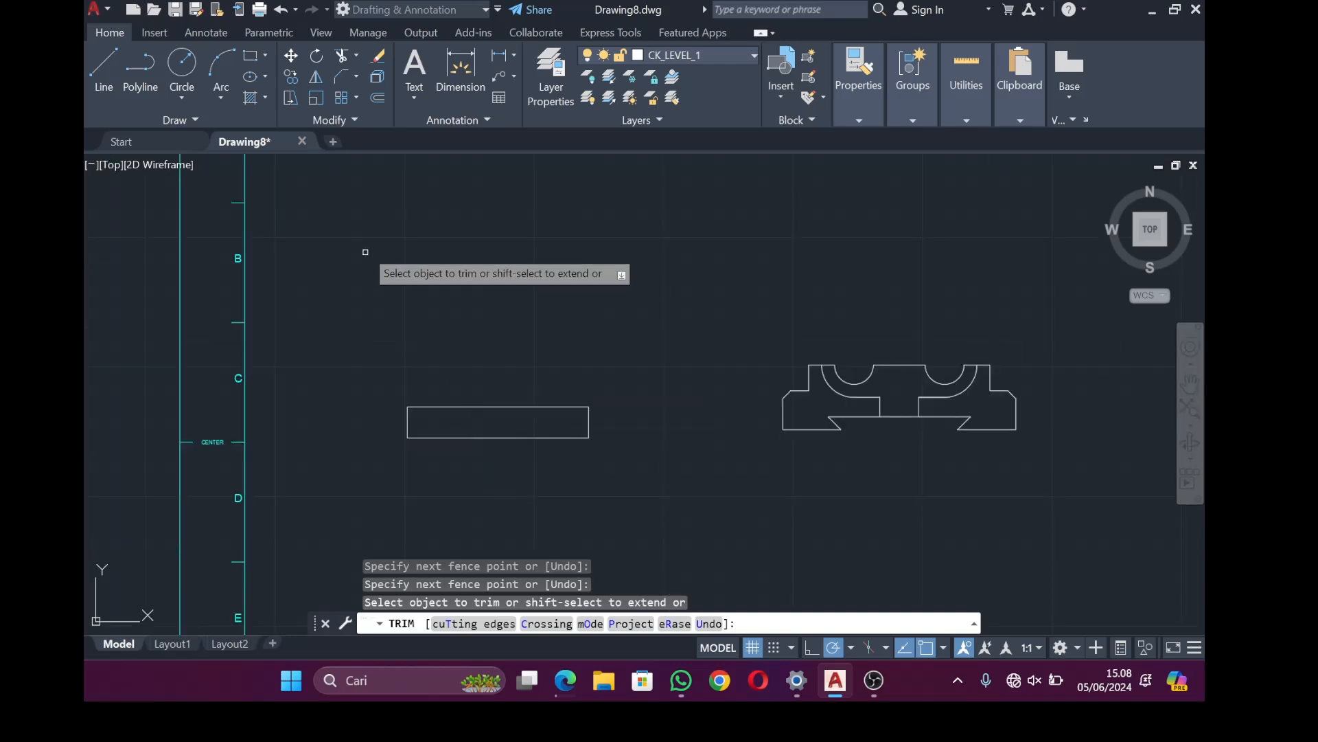
Draw a circle of radius 7.5 centred on the midpoint of the rectangle's lower edge
click(183, 66)
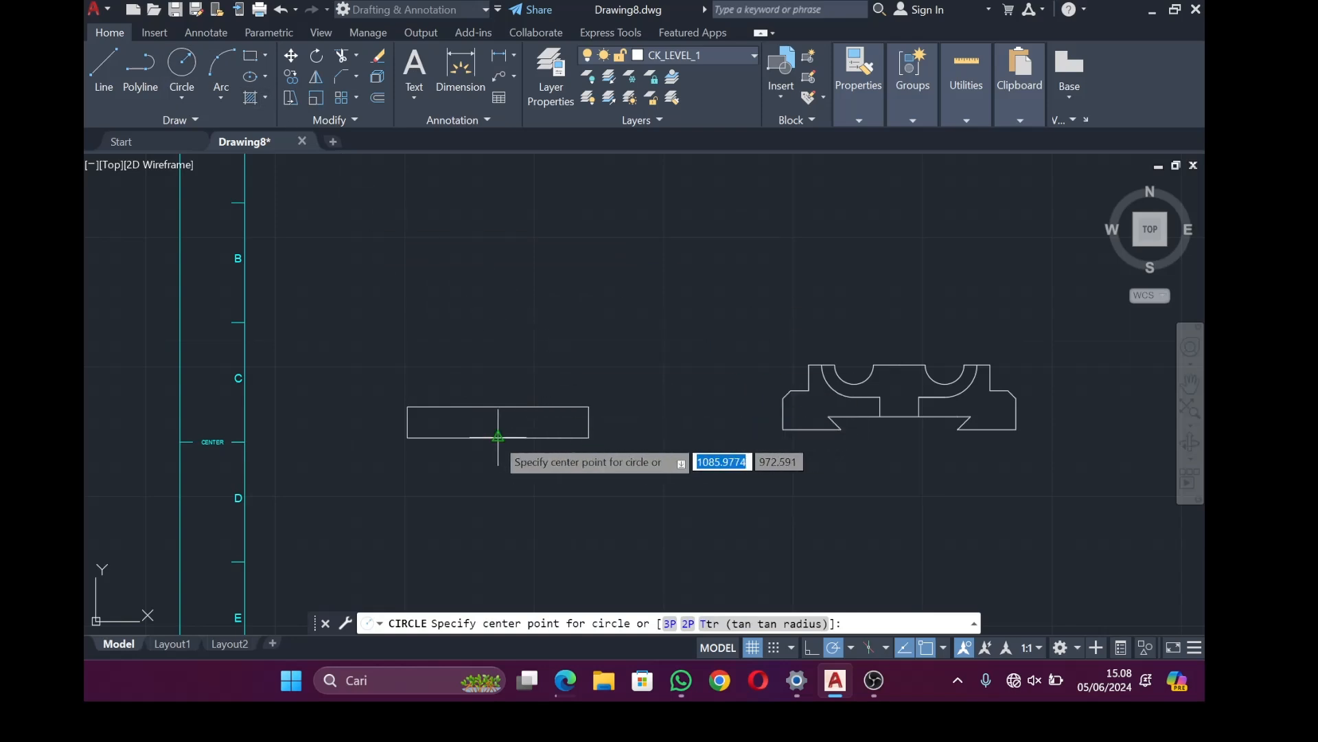
click(498, 435)
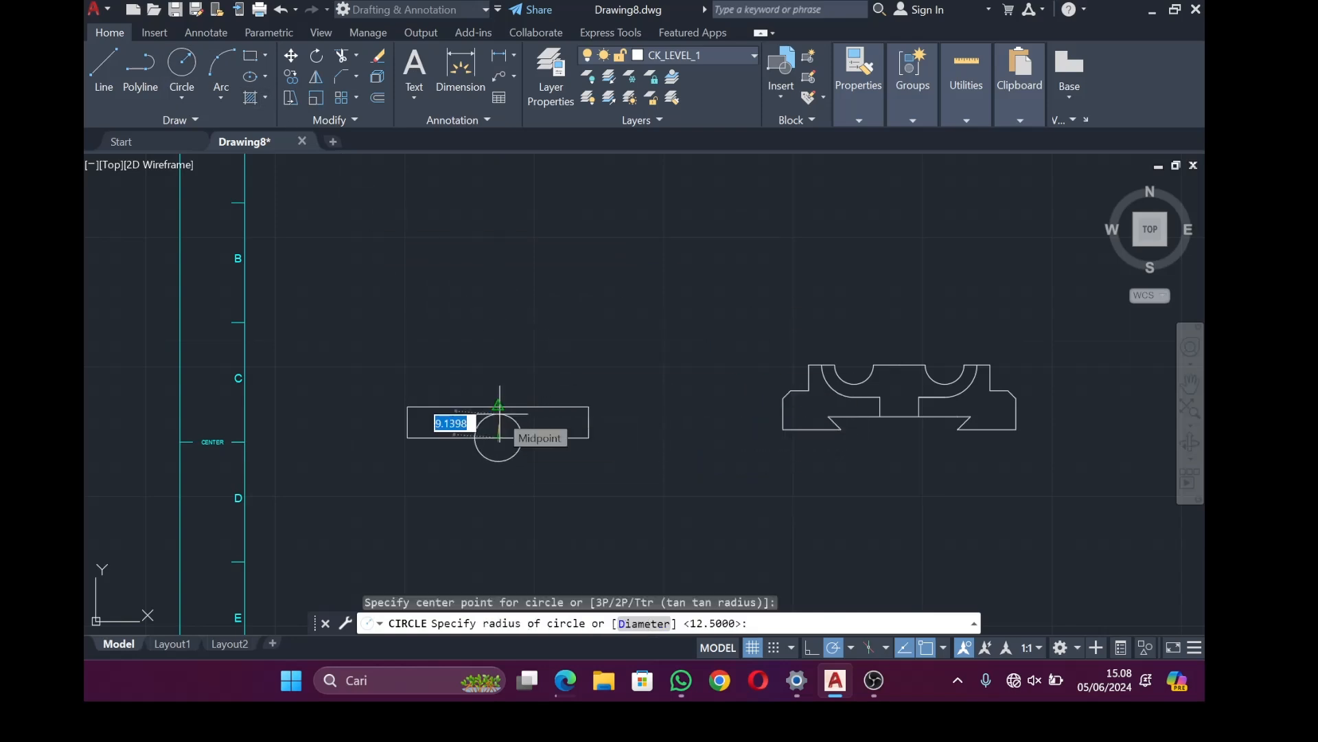
text(7.5)
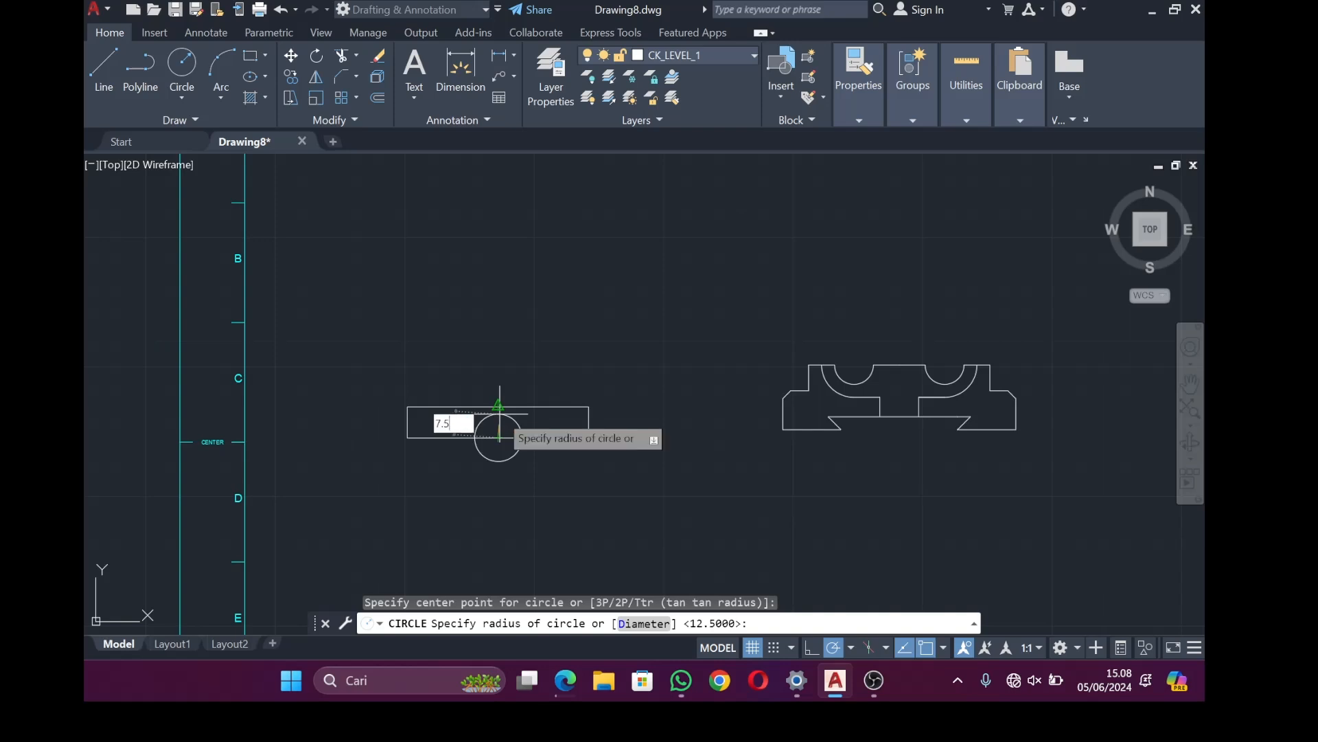
key(Return)
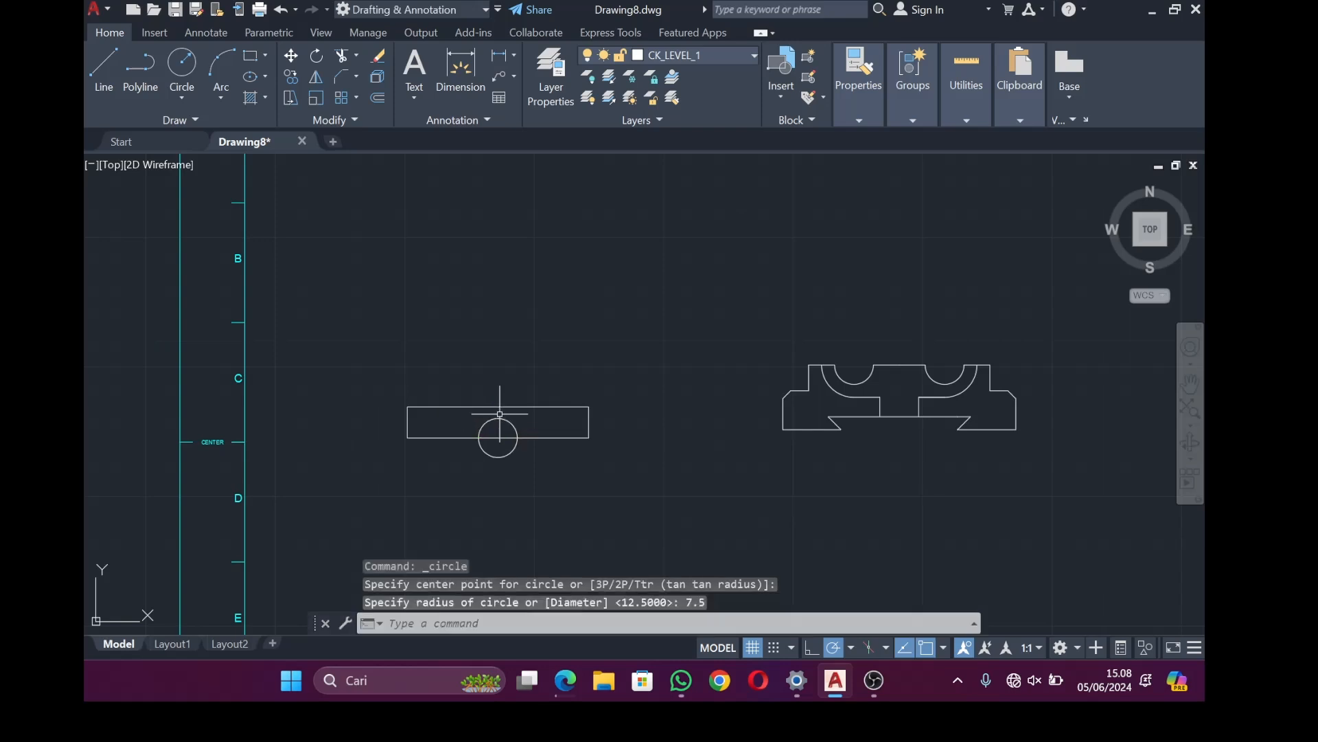
Draw a concentric circle of radius 12.5 around the 7.5-radius circle on the rectangle's lower edge
click(182, 64)
click(497, 437)
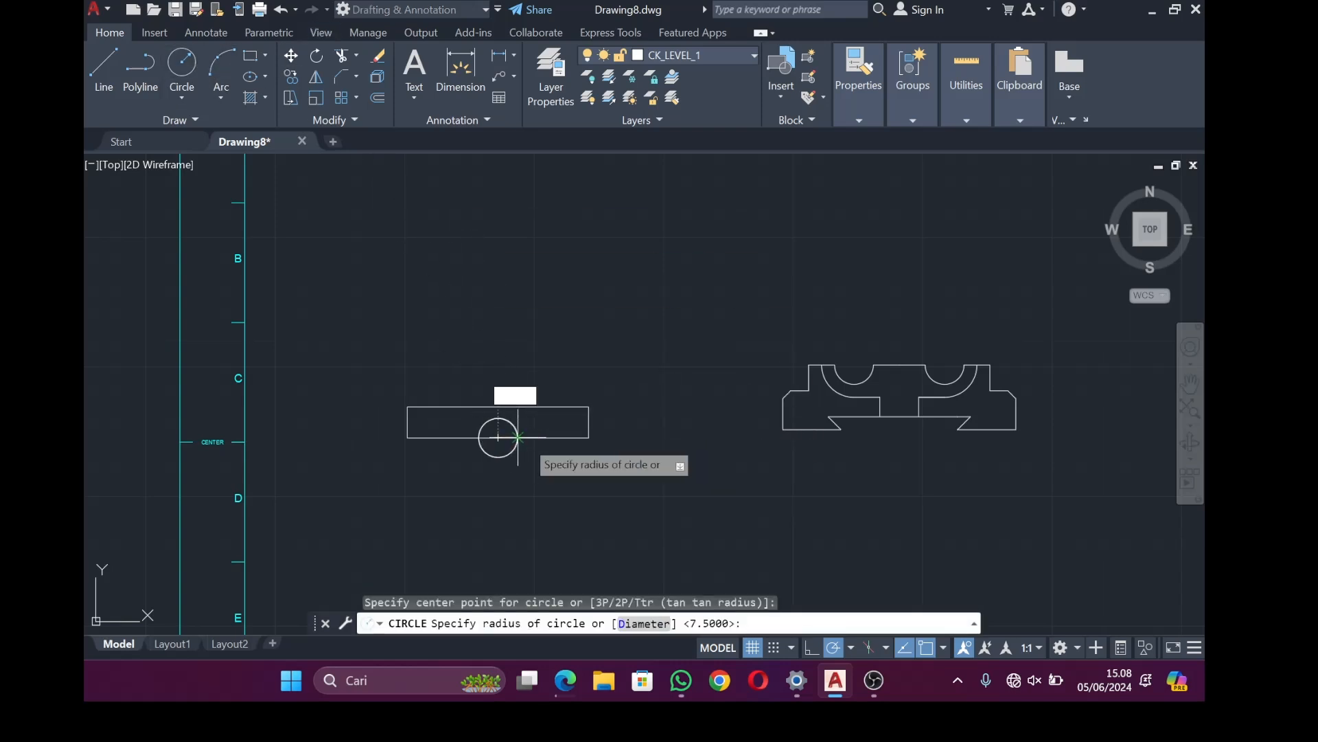
text(1)
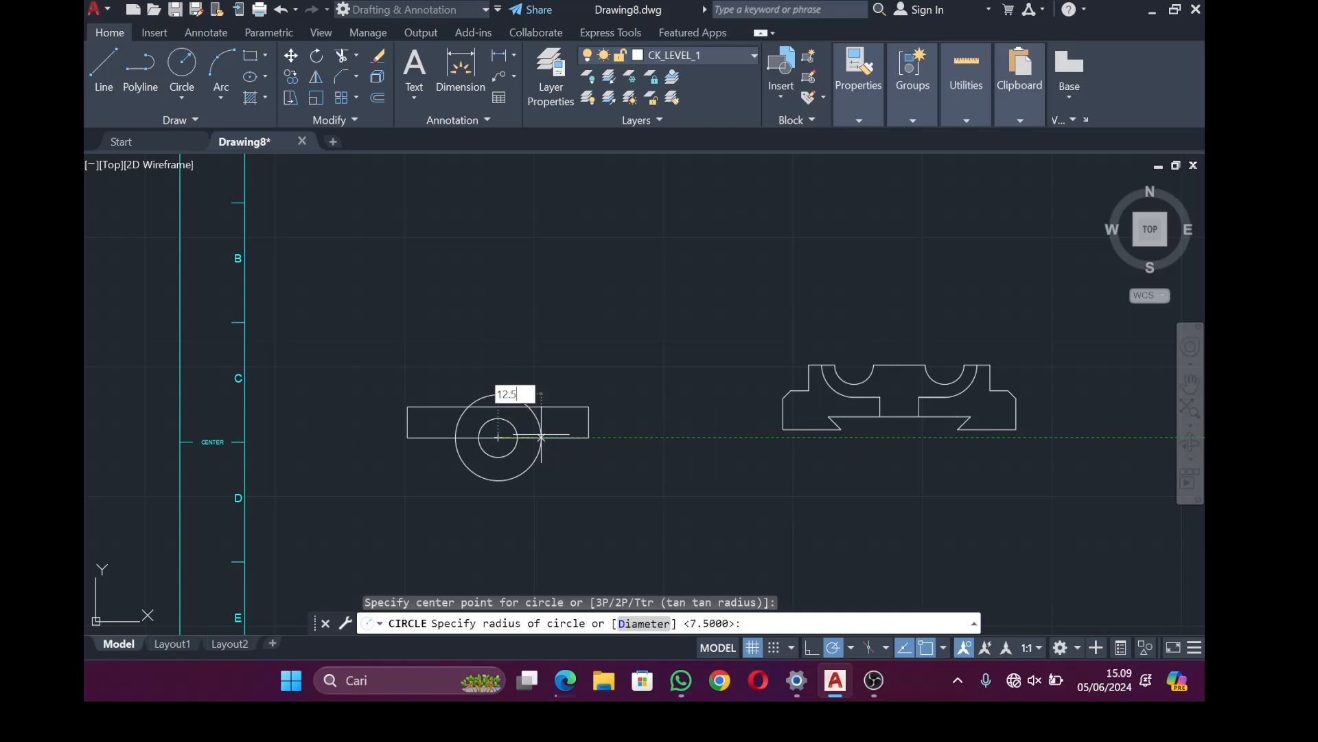
text(2.5)
key(Return)
Copy both concentric circles 17.5 to the right along the rectangle's lower edge, using their centre as base point
drag(535, 427, 506, 433)
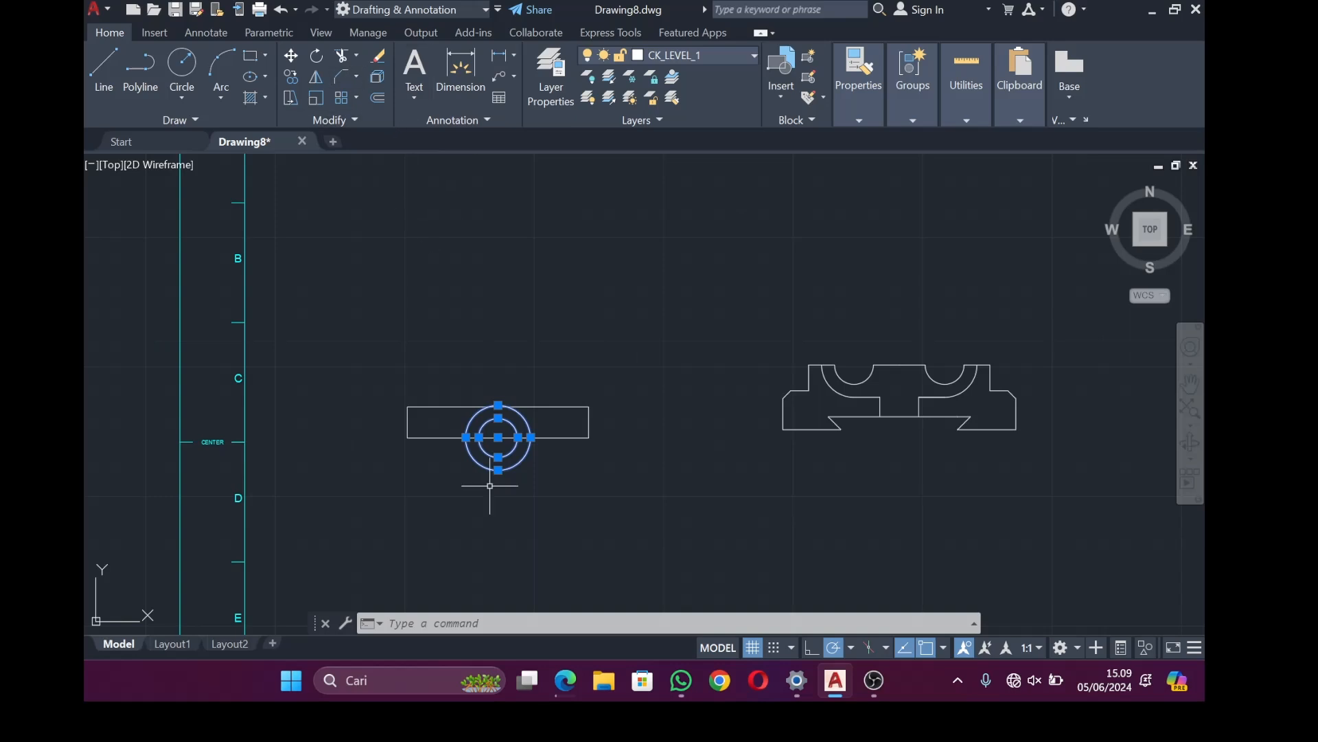
right_click(504, 456)
click(559, 163)
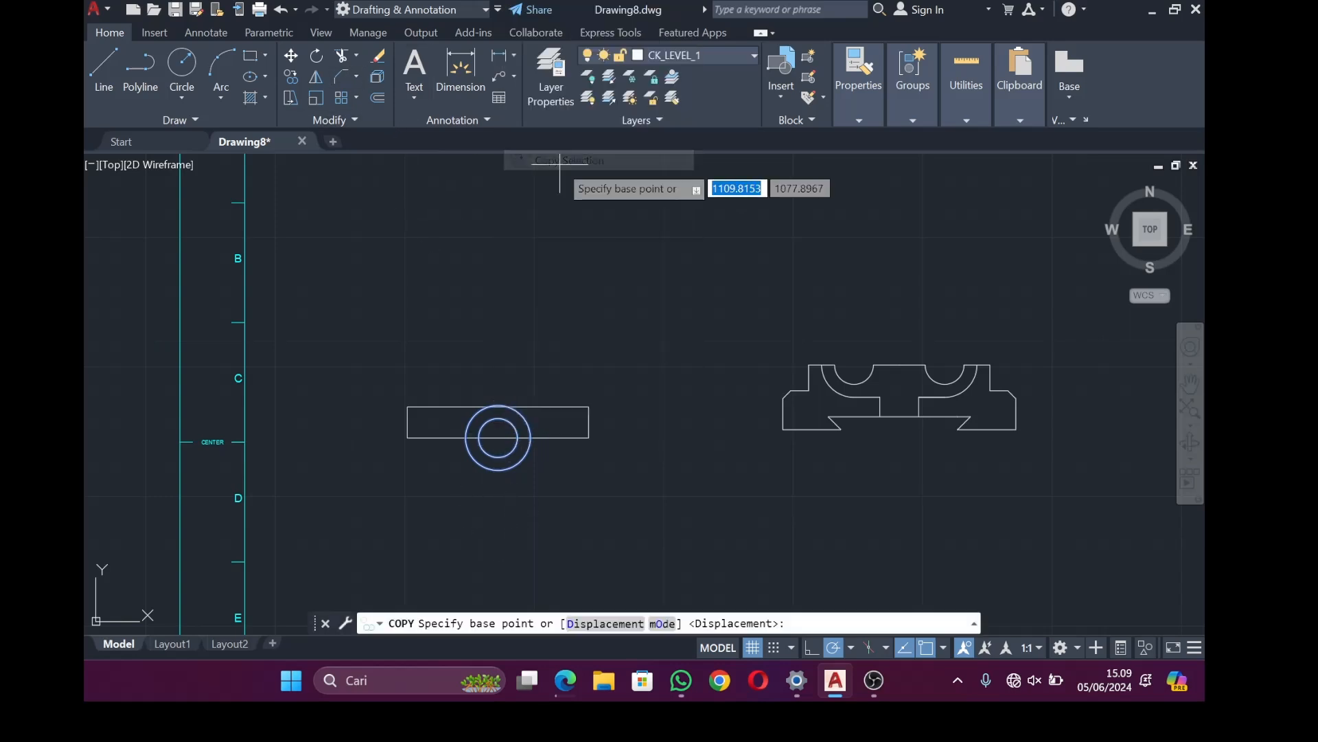
click(498, 437)
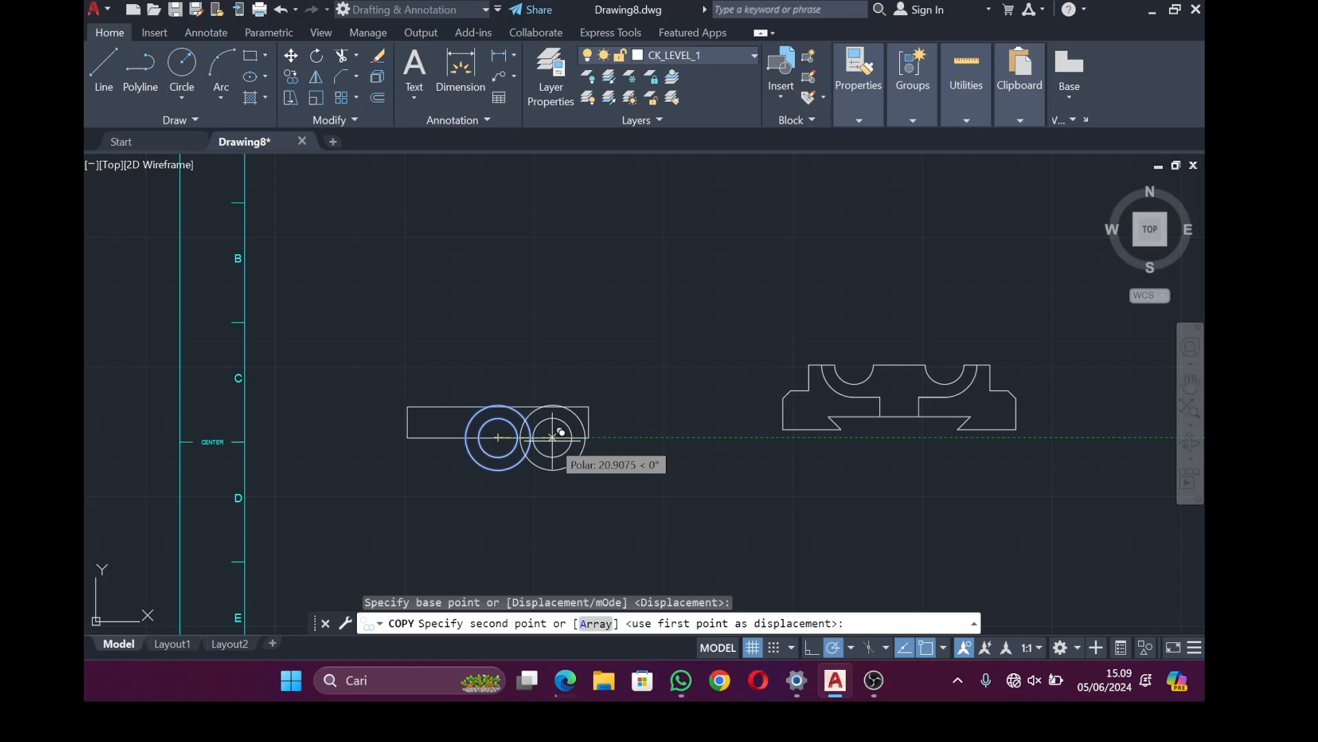
text(17.5)
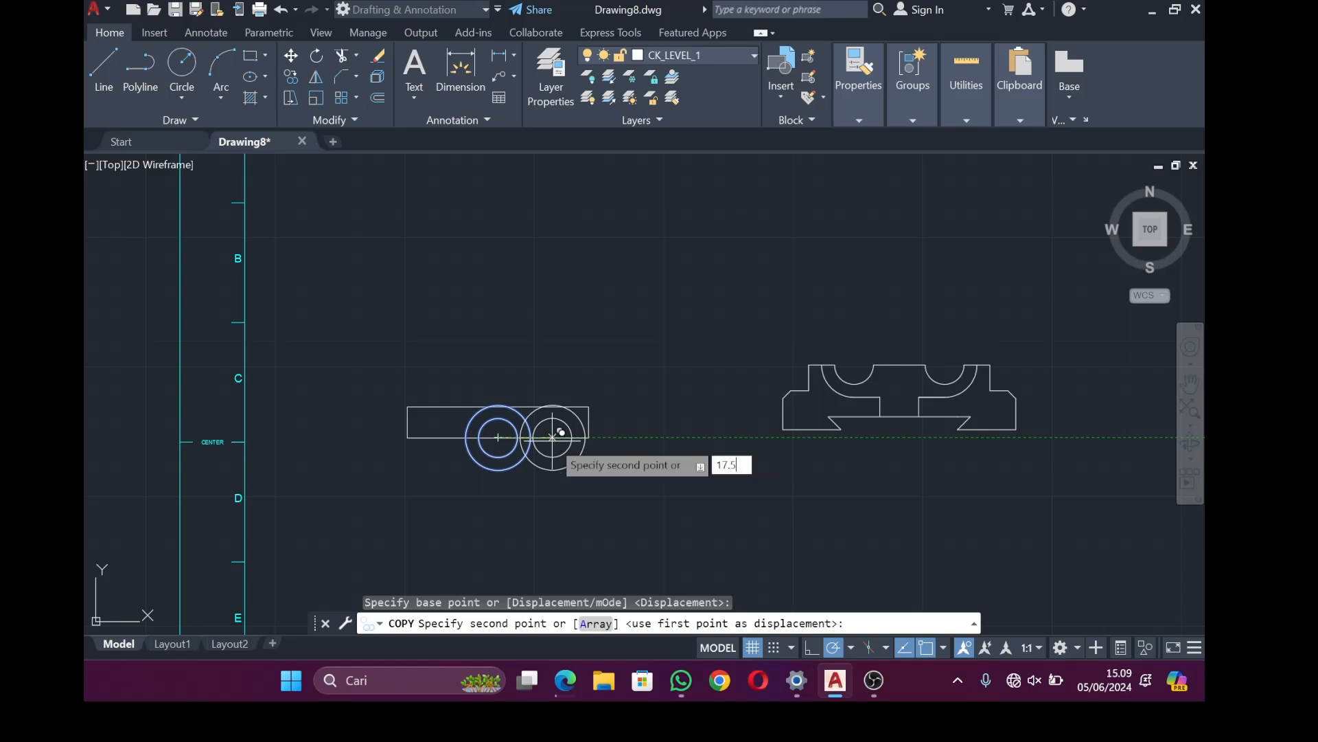
key(Return)
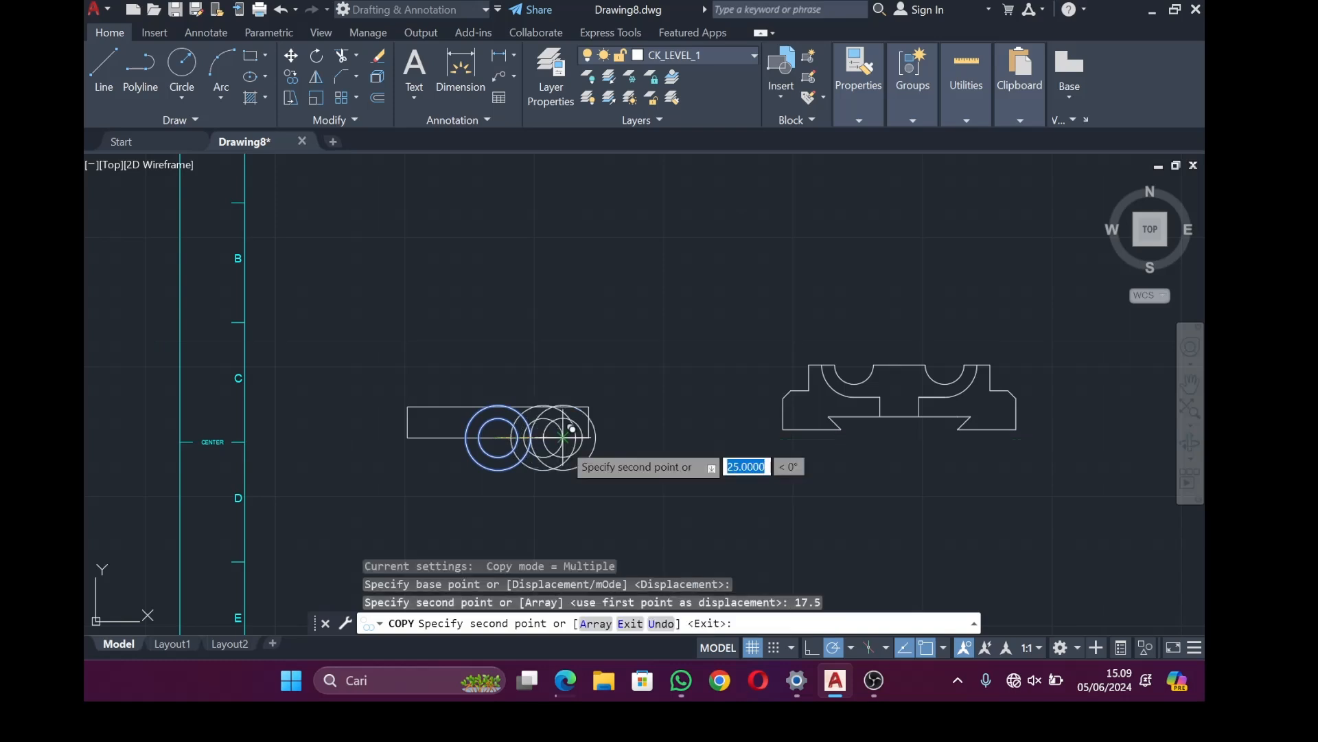
key(Escape)
Move the original pair of concentric circles 17.5 to the left from their centre along the lower edge
drag(463, 416, 490, 433)
click(485, 423)
right_click(485, 423)
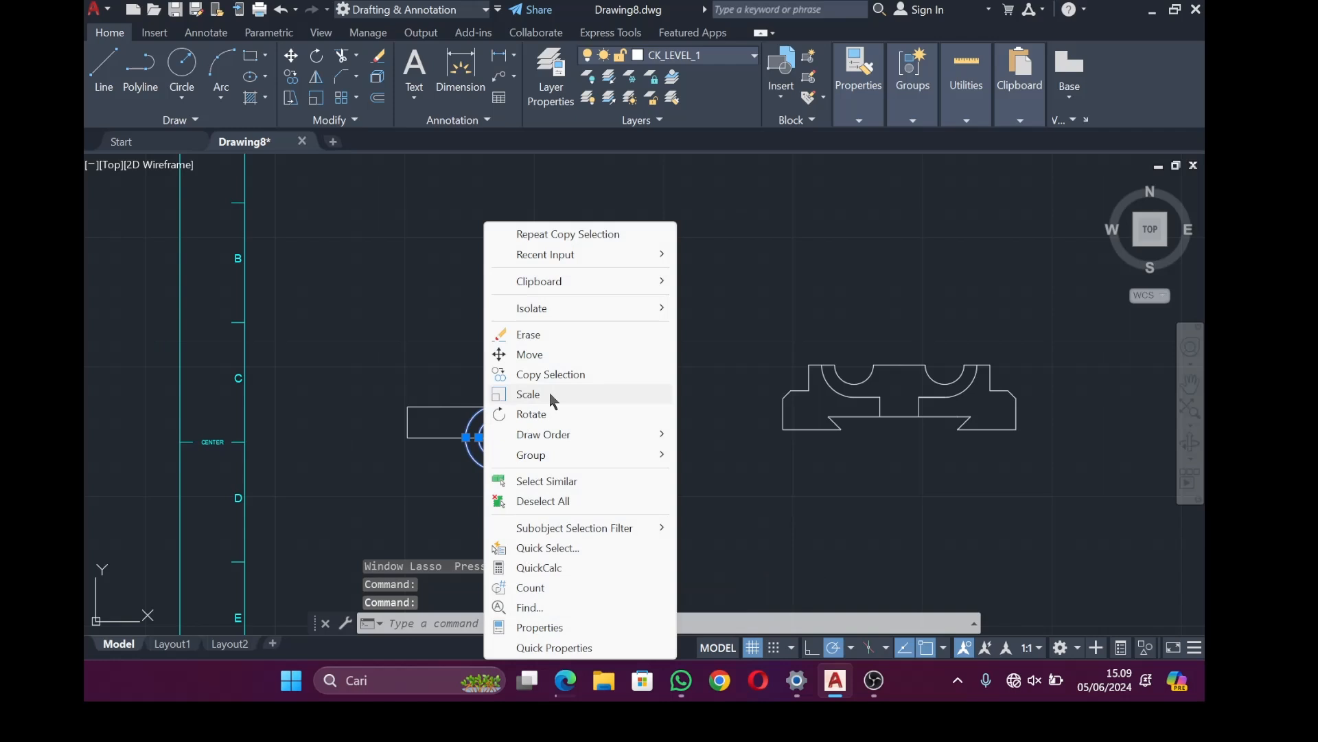
click(528, 353)
click(493, 435)
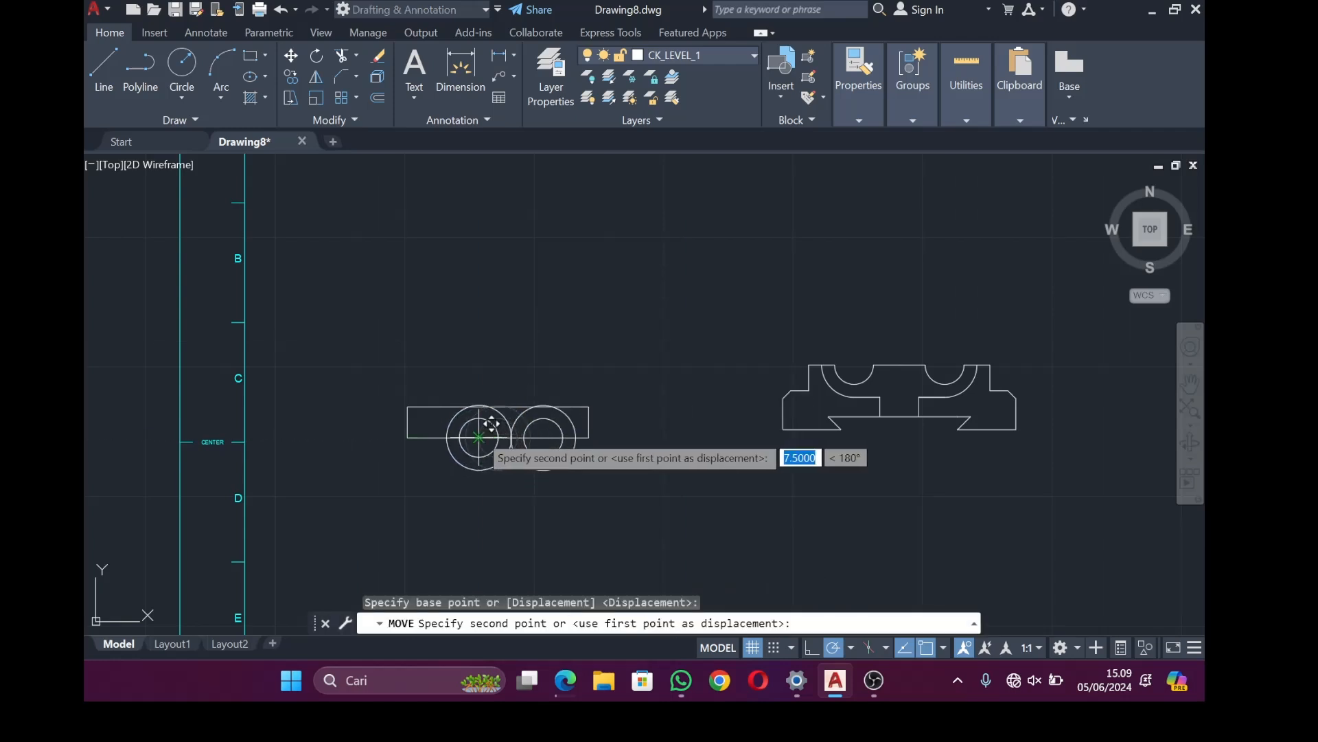
text(1)
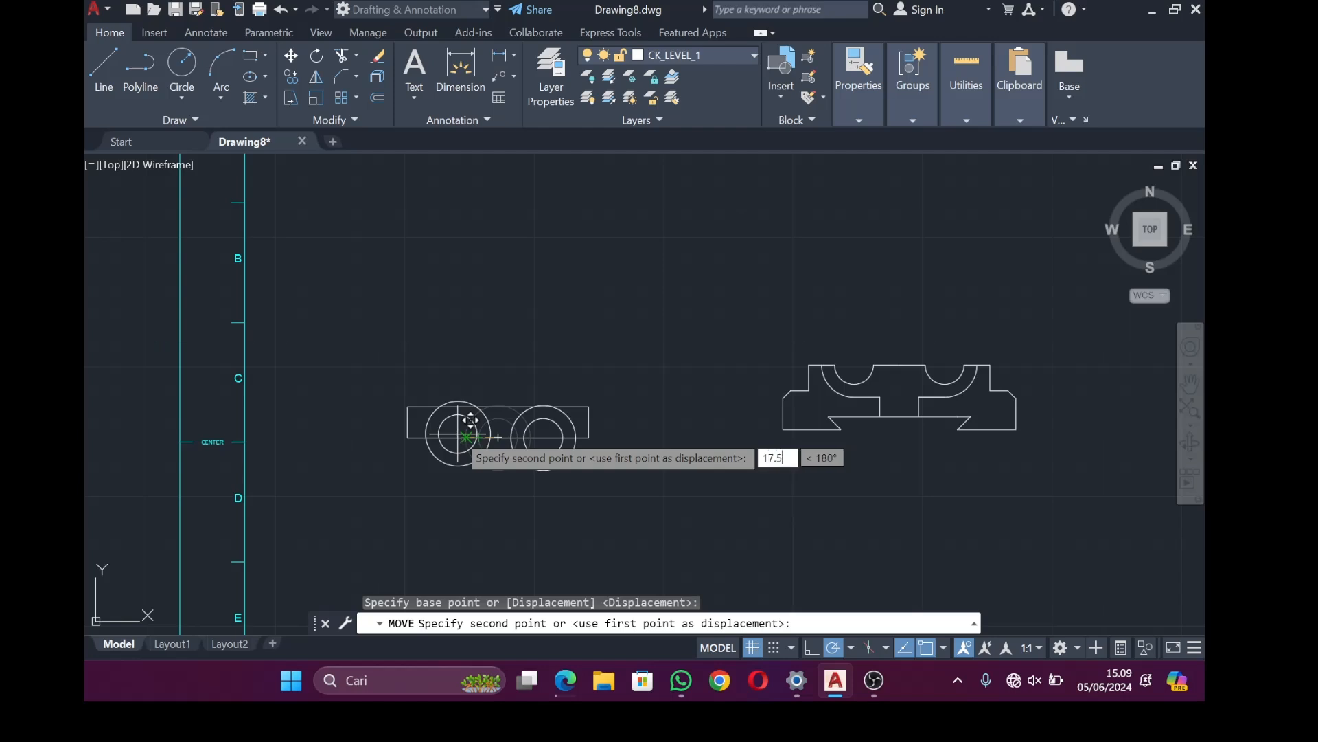
key(Return)
Trim away the lower halves of all four circles and the base line segments inside the two inner circles
scroll(519, 420, up, 4)
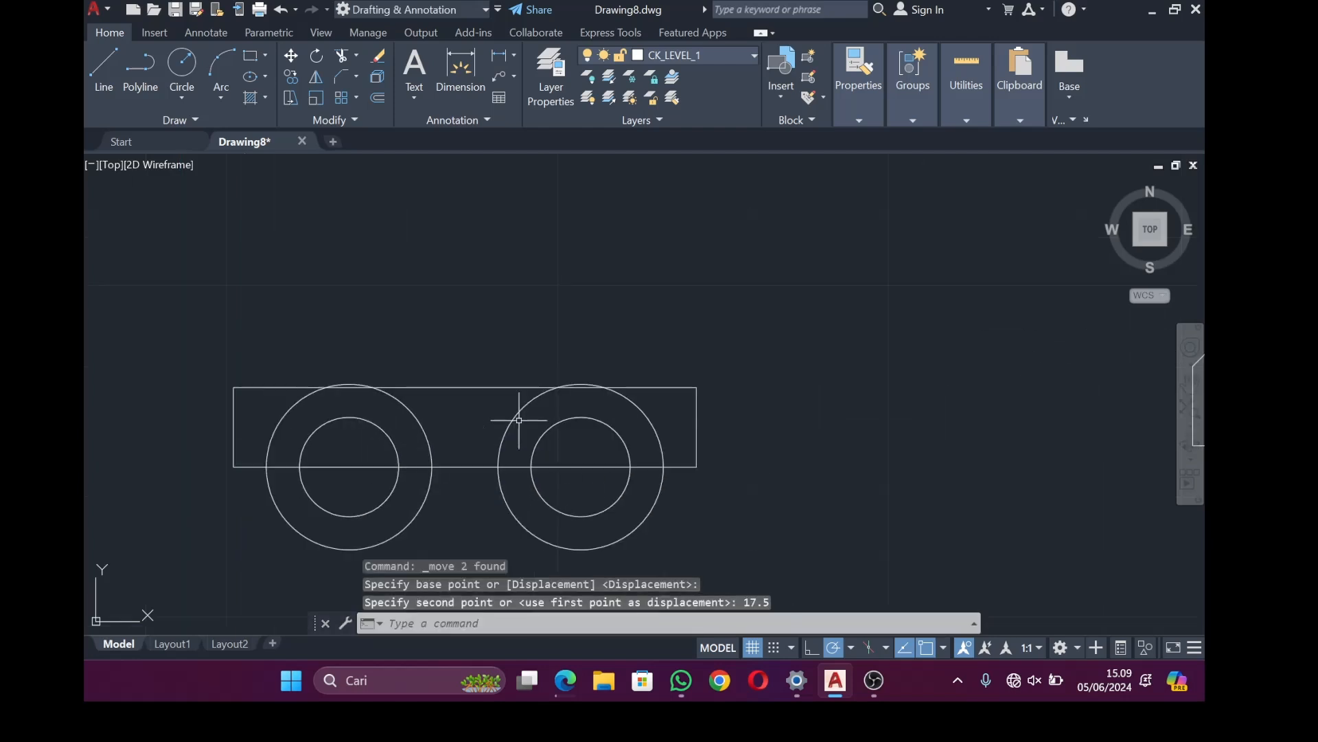
click(341, 55)
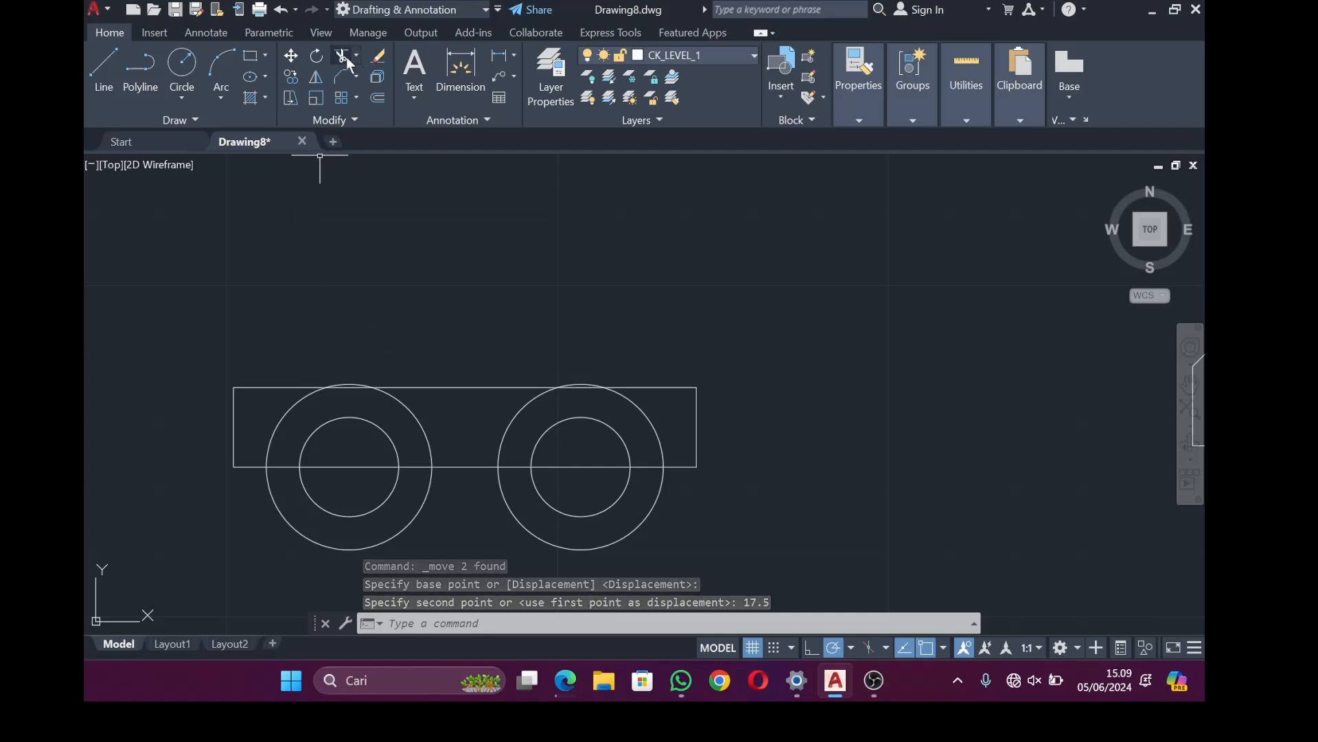
click(584, 457)
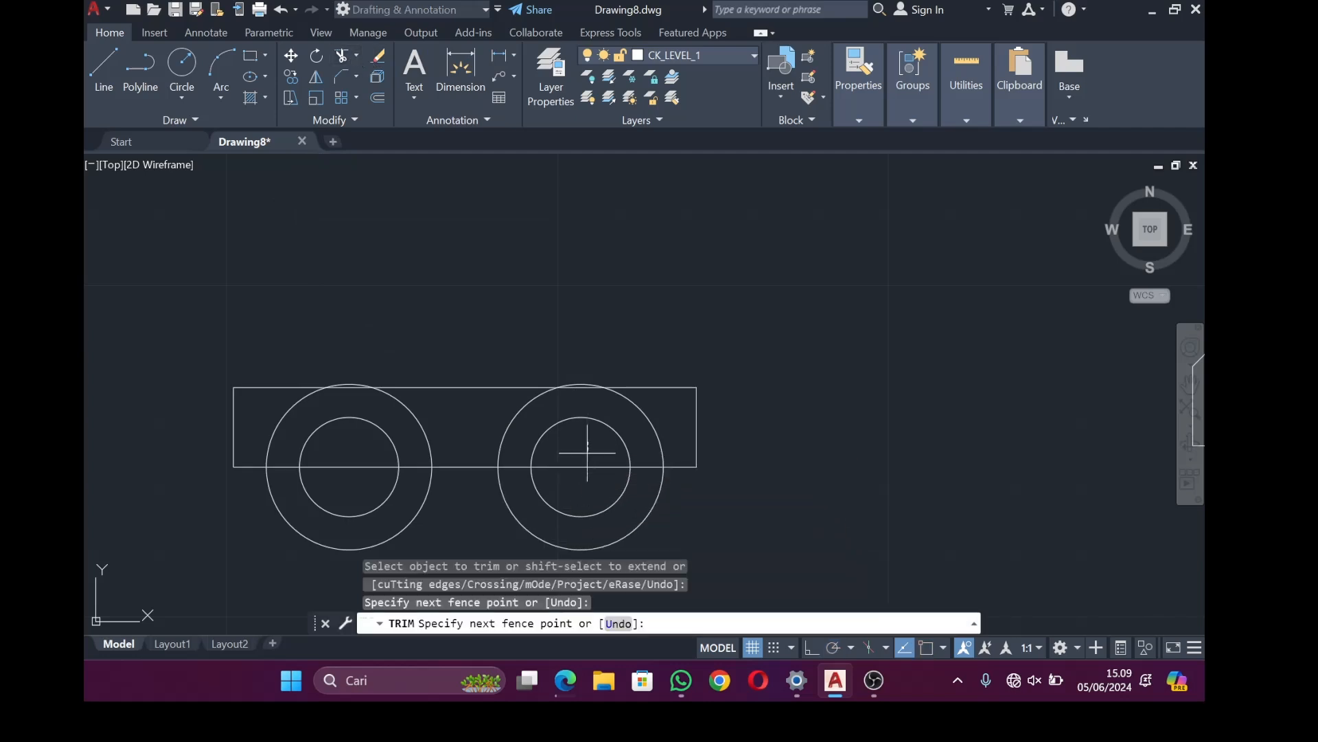
click(641, 538)
key(Return)
mouse_move(331, 433)
mouse_down()
mouse_move(358, 540)
mouse_move(425, 524)
mouse_up()
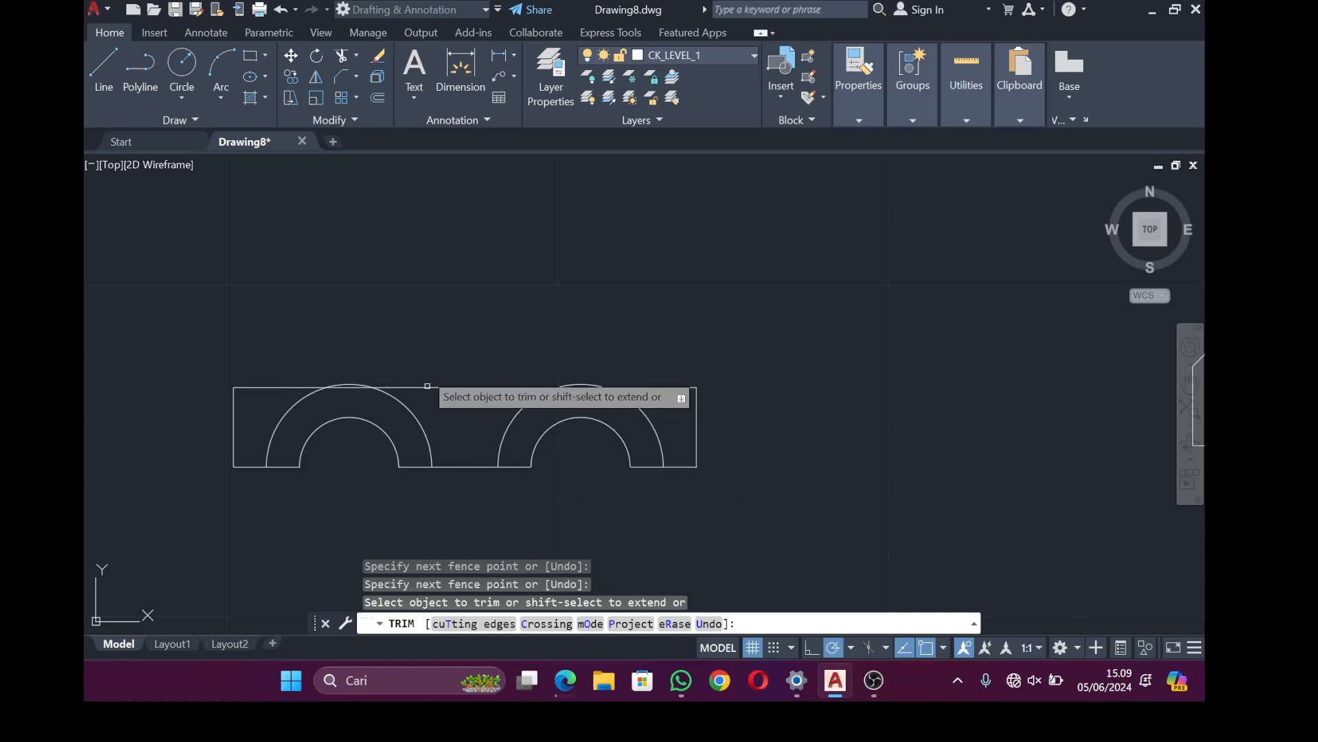
Trim the facing inner sides of the two outer arcs and the arc pieces protruding above the rectangle's upper edge
drag(518, 417, 486, 399)
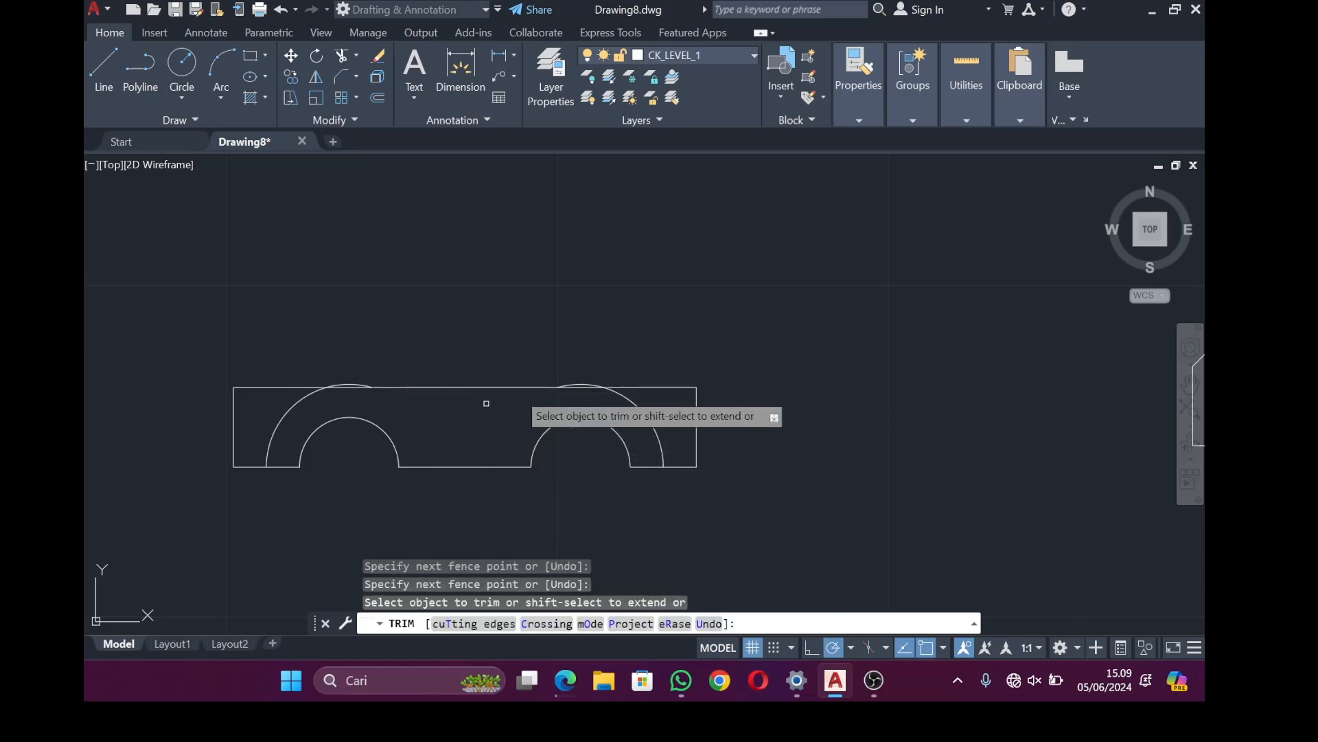
click(580, 382)
click(358, 383)
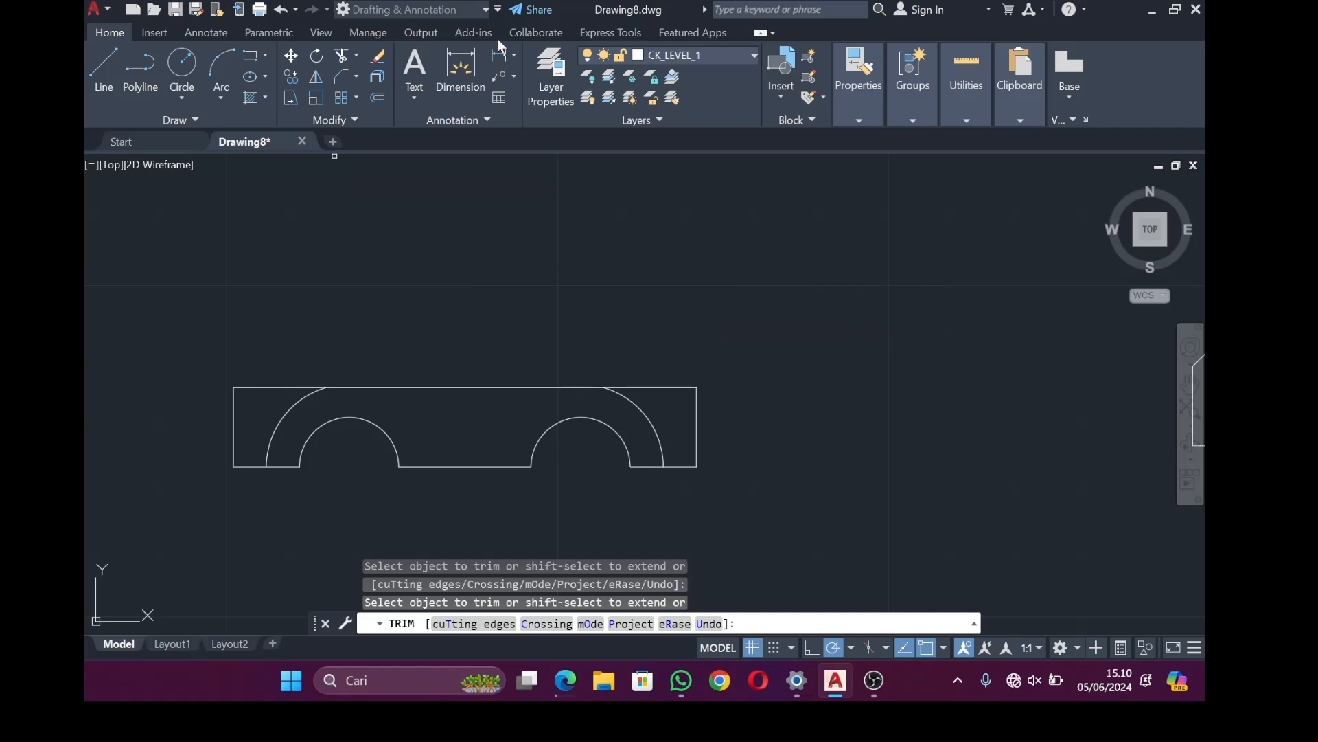
Chamfer the rectangle's upper right and upper left corners with both distances at 0.5
click(342, 77)
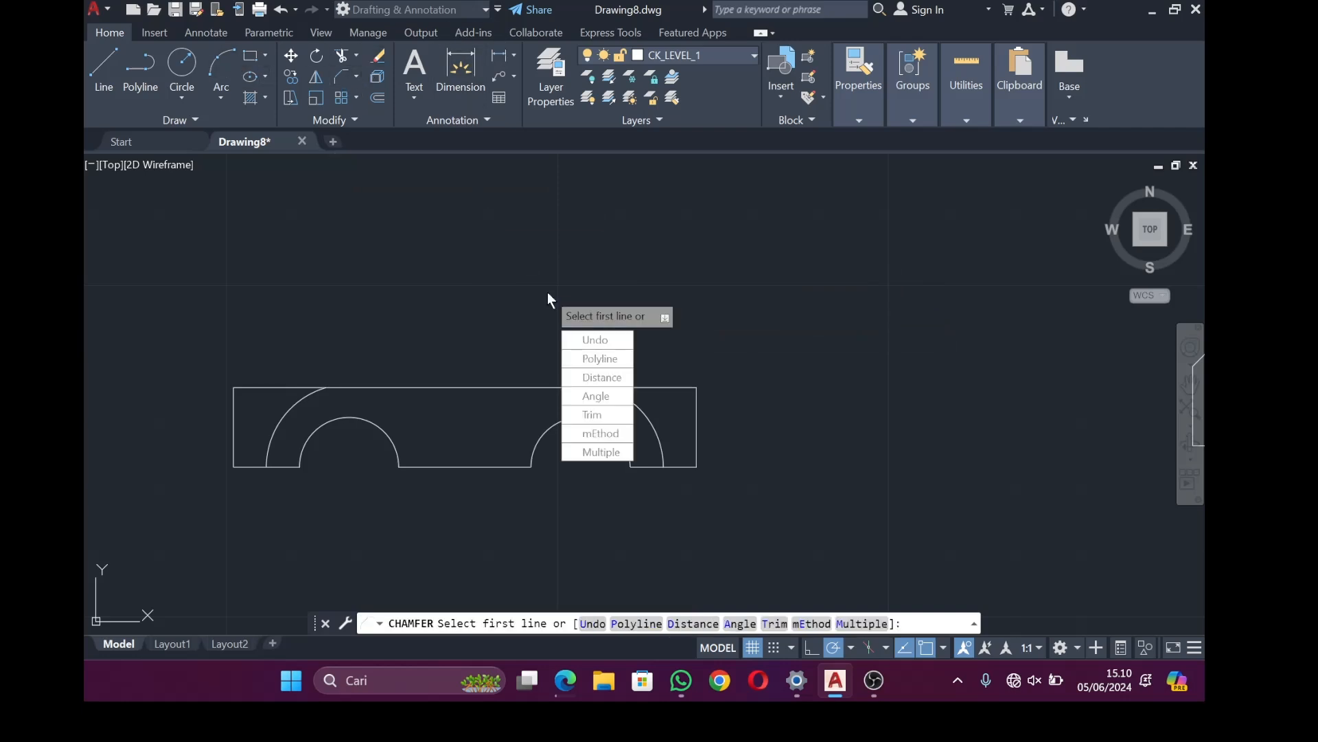
click(611, 377)
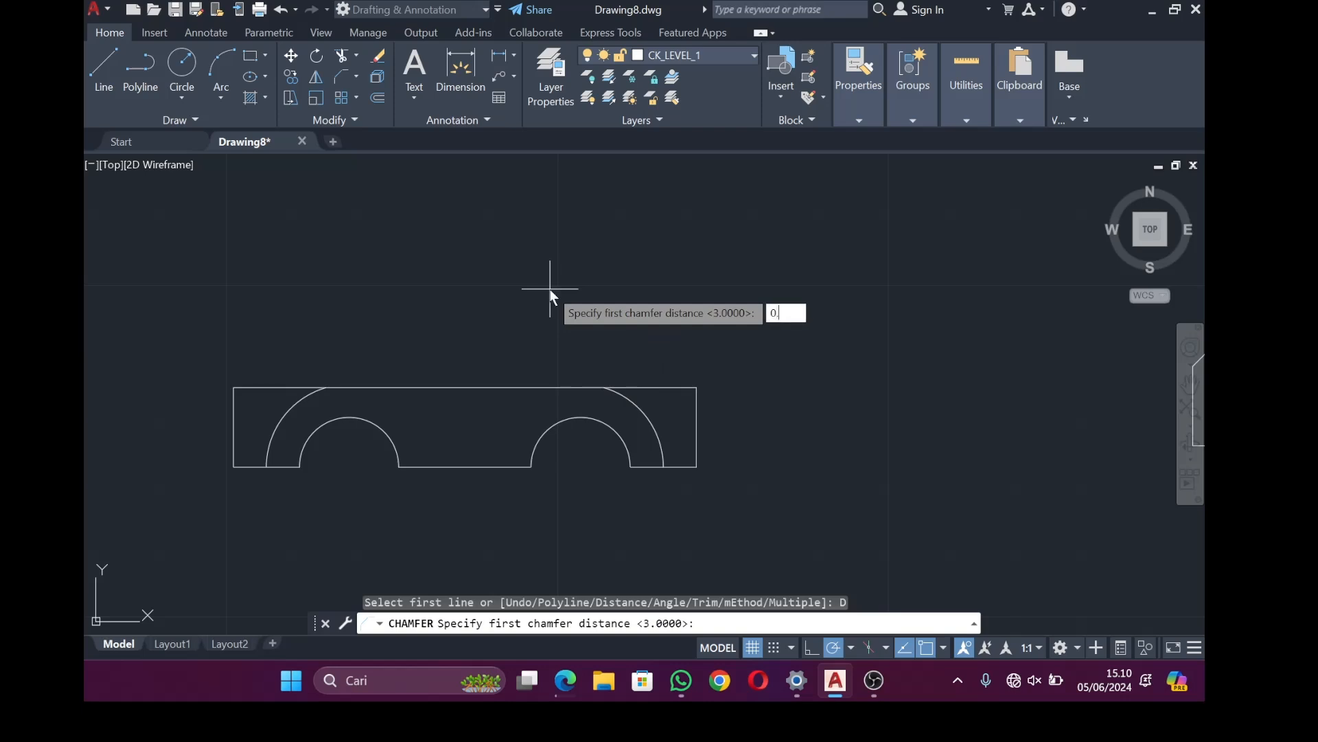
key(Return)
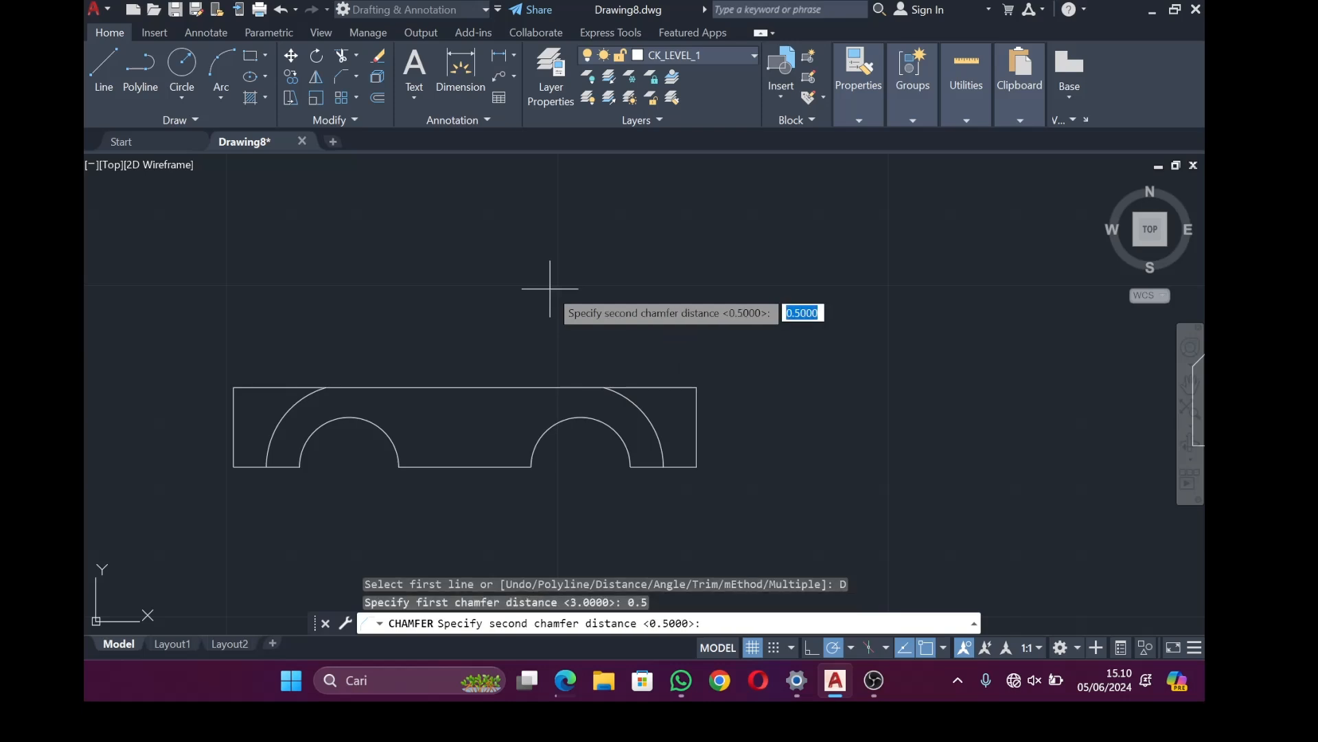
key(Return)
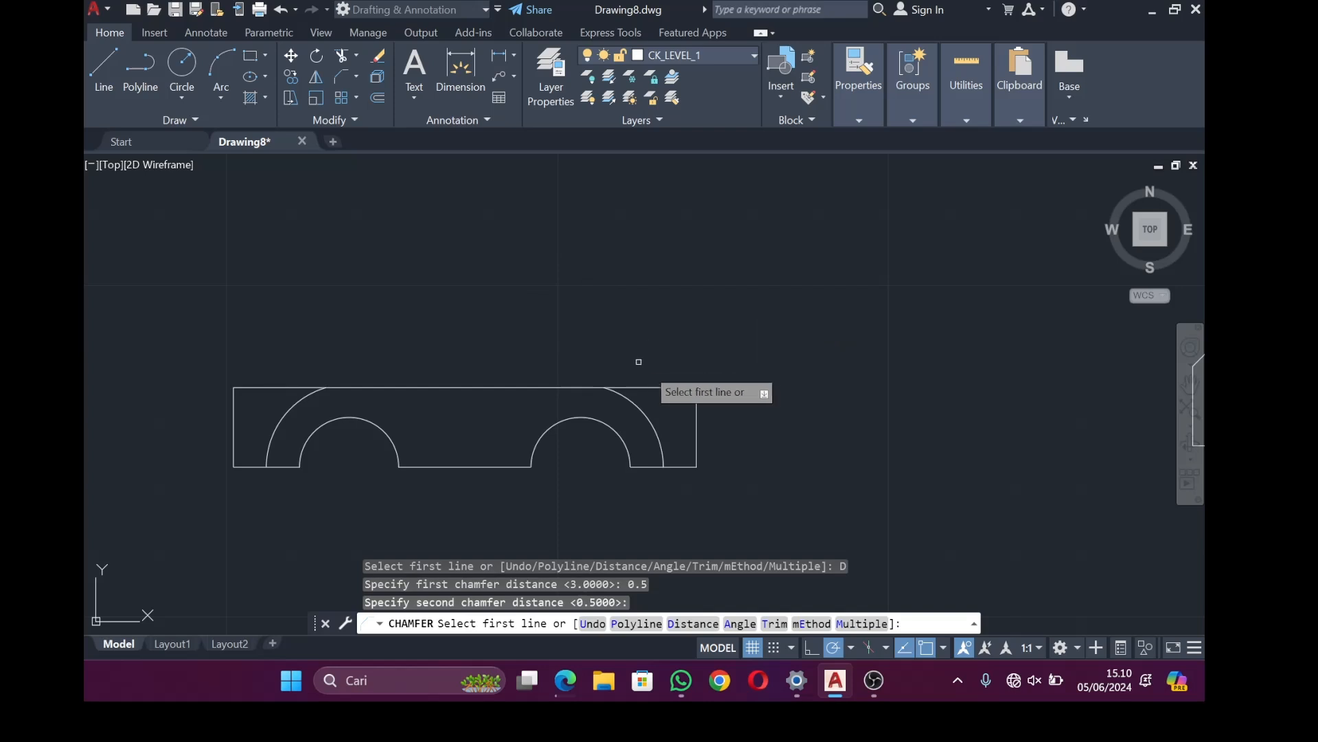
click(666, 388)
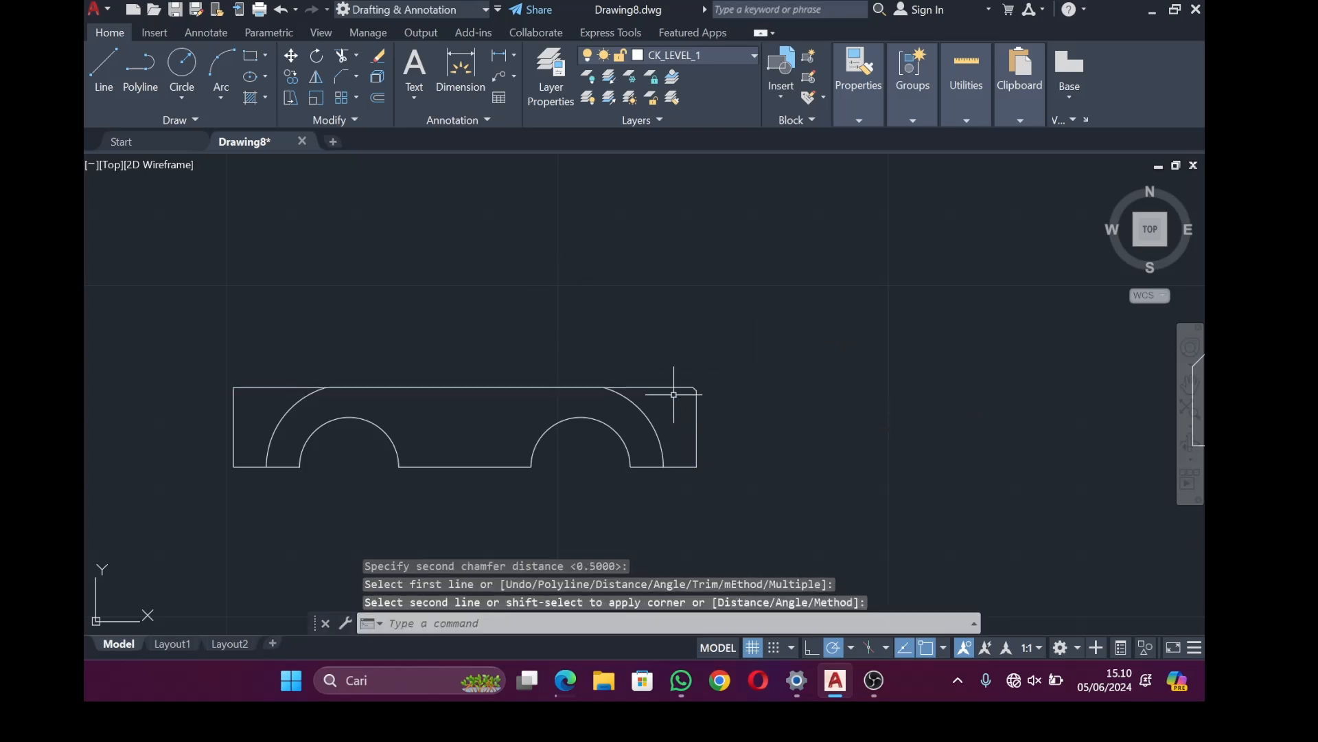
key(Return)
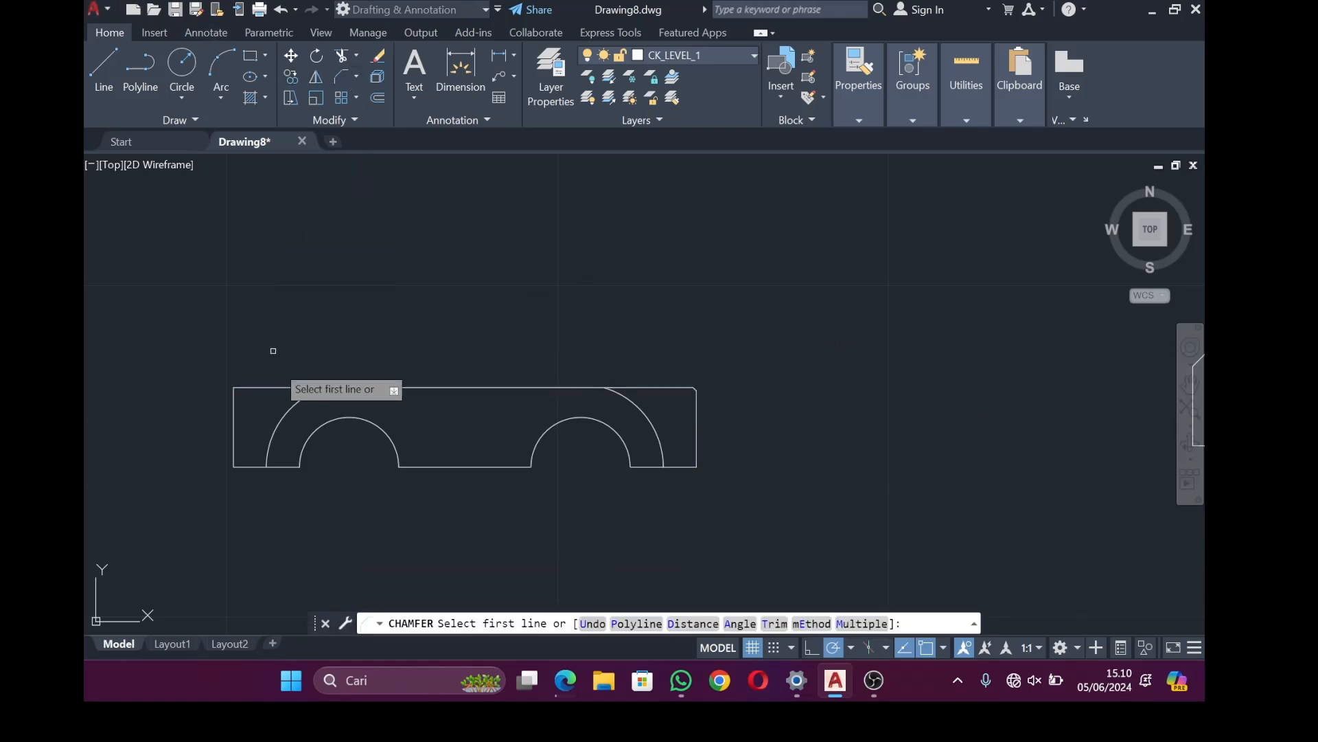
click(274, 388)
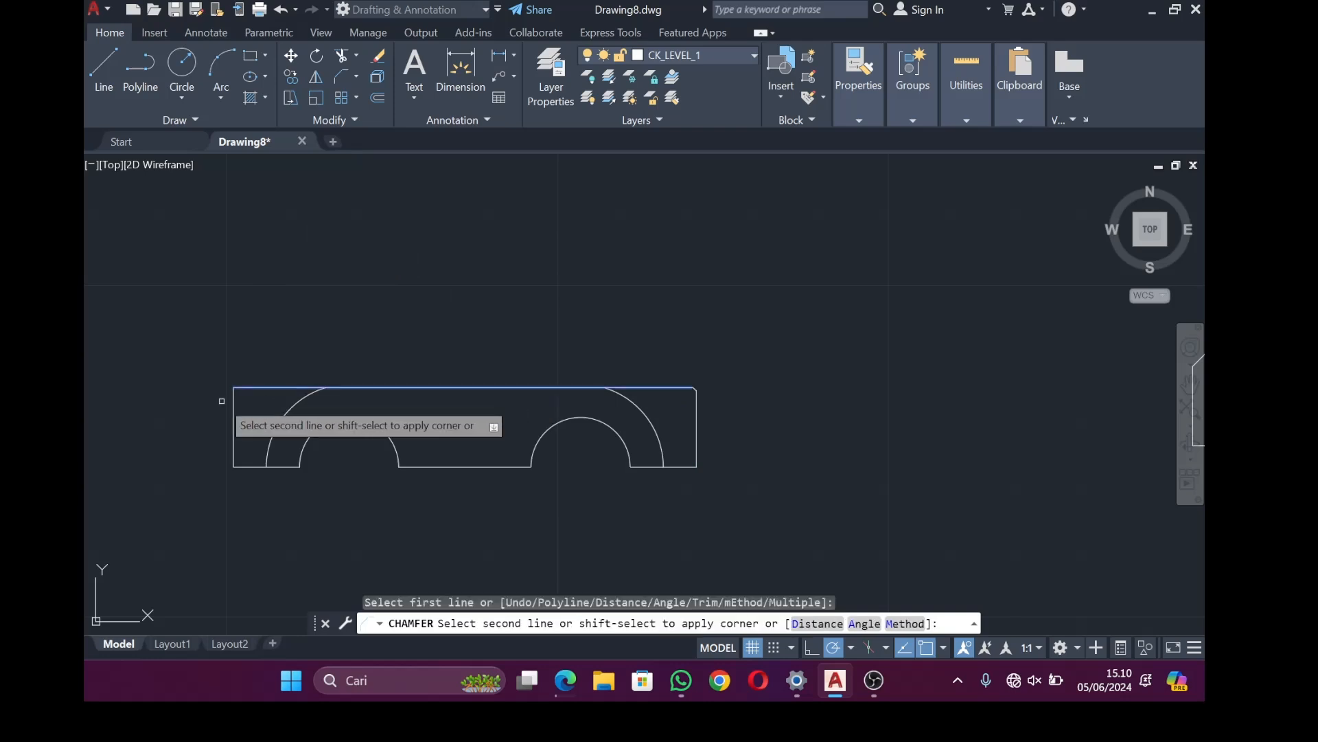
click(234, 404)
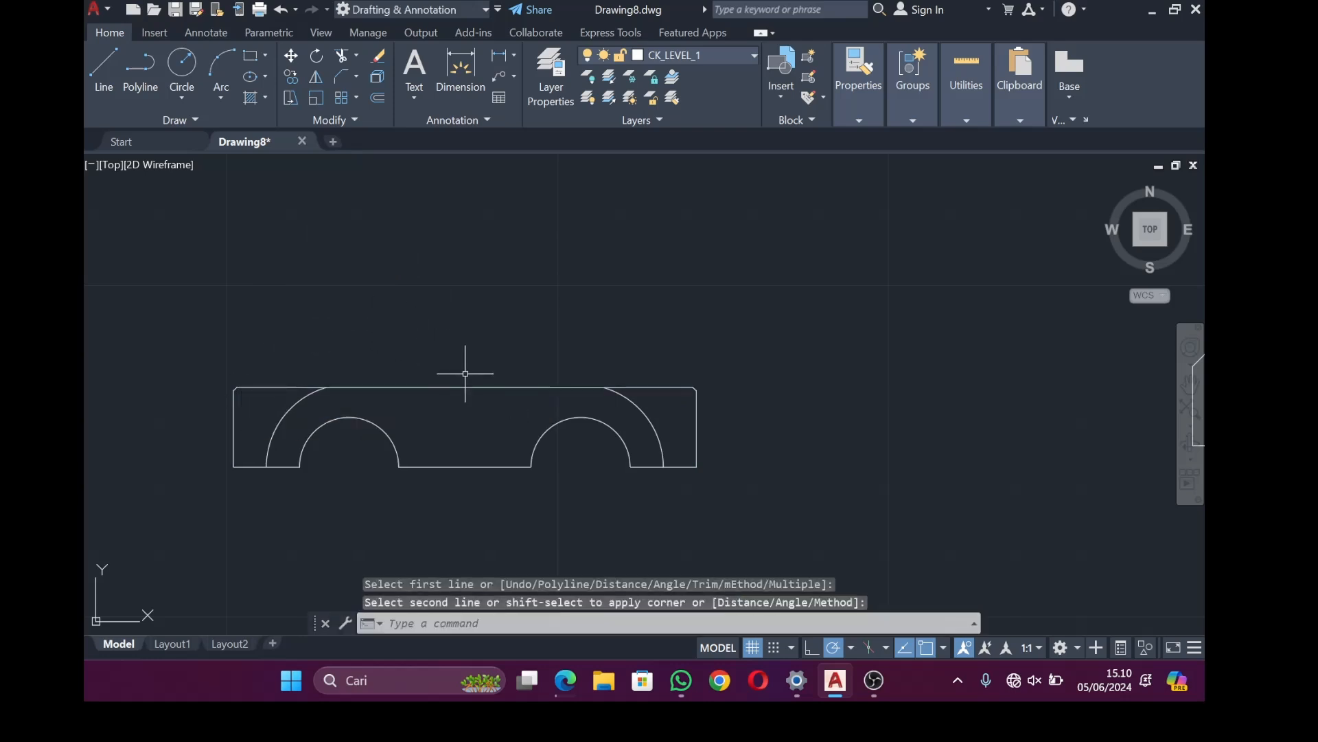
Switch the workspace from drafting to 3D Modeling
scroll(519, 368, down, 5)
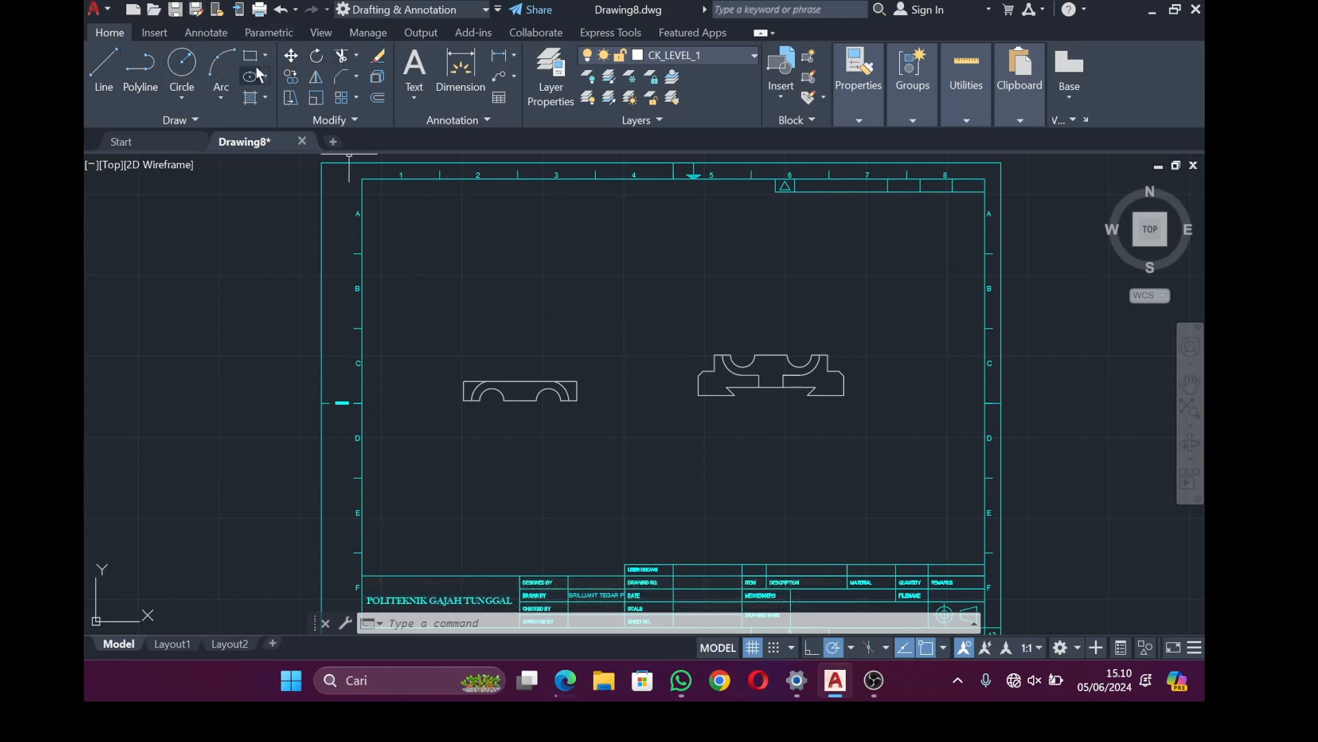
click(440, 10)
click(434, 57)
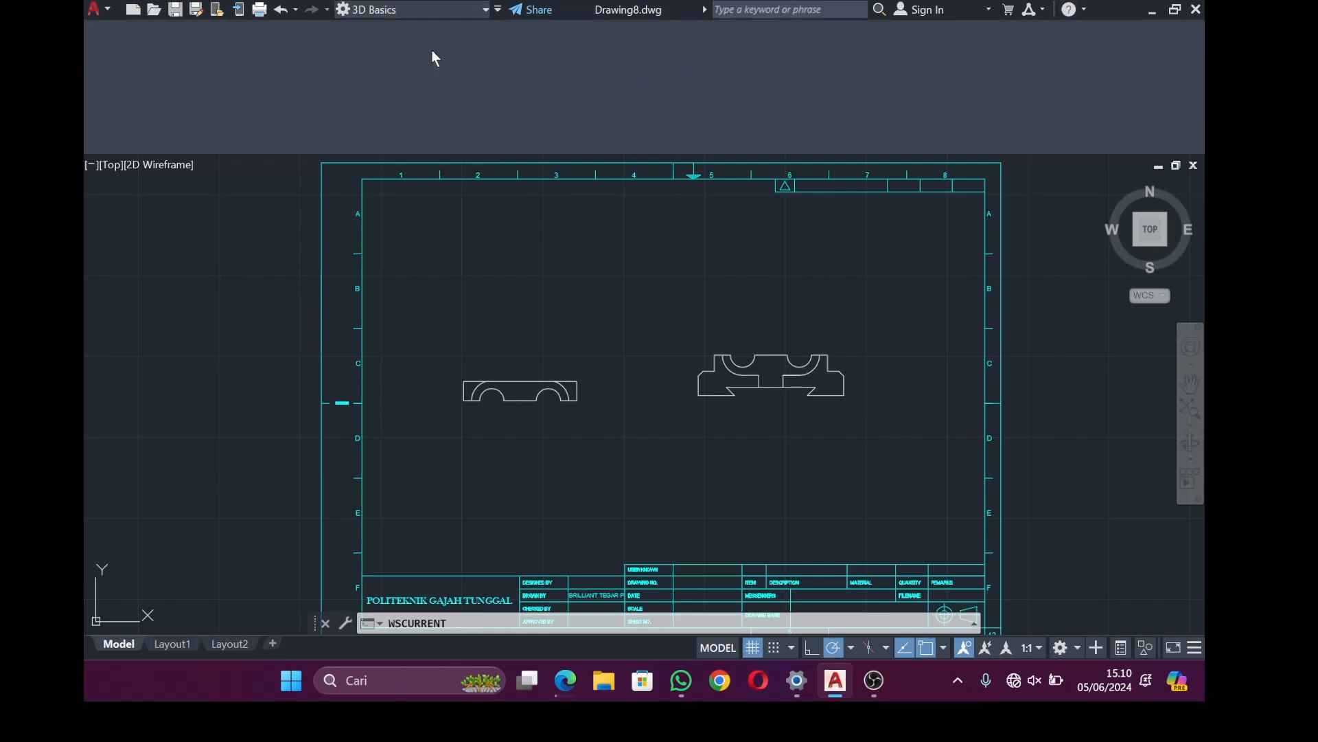
click(444, 7)
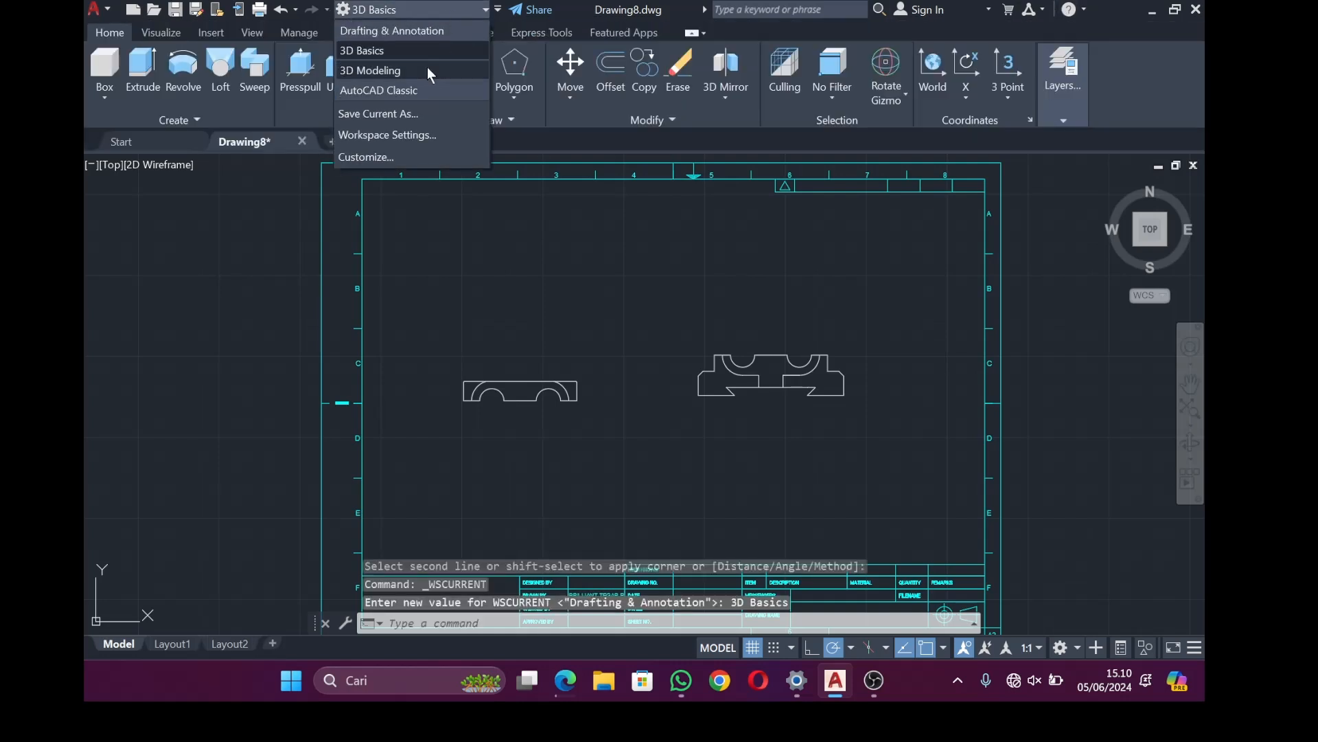
click(415, 67)
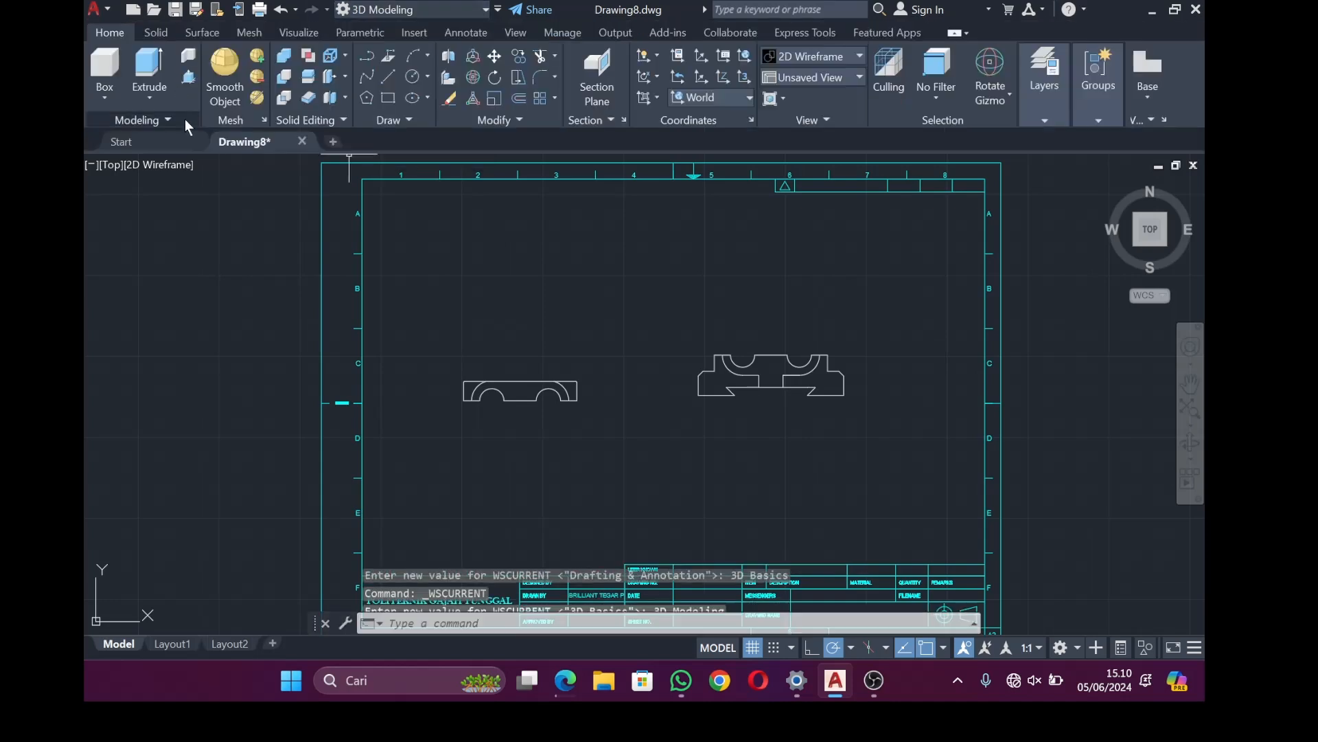
click(159, 71)
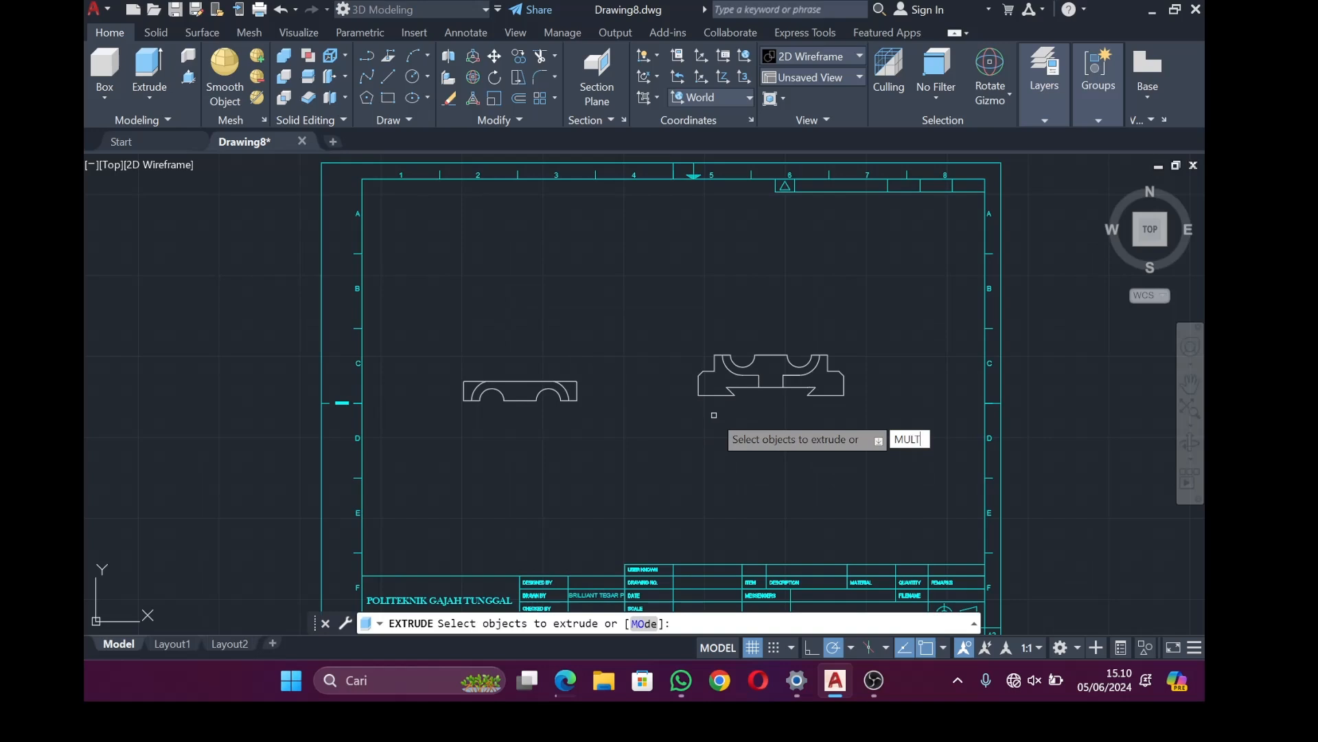
key(Return)
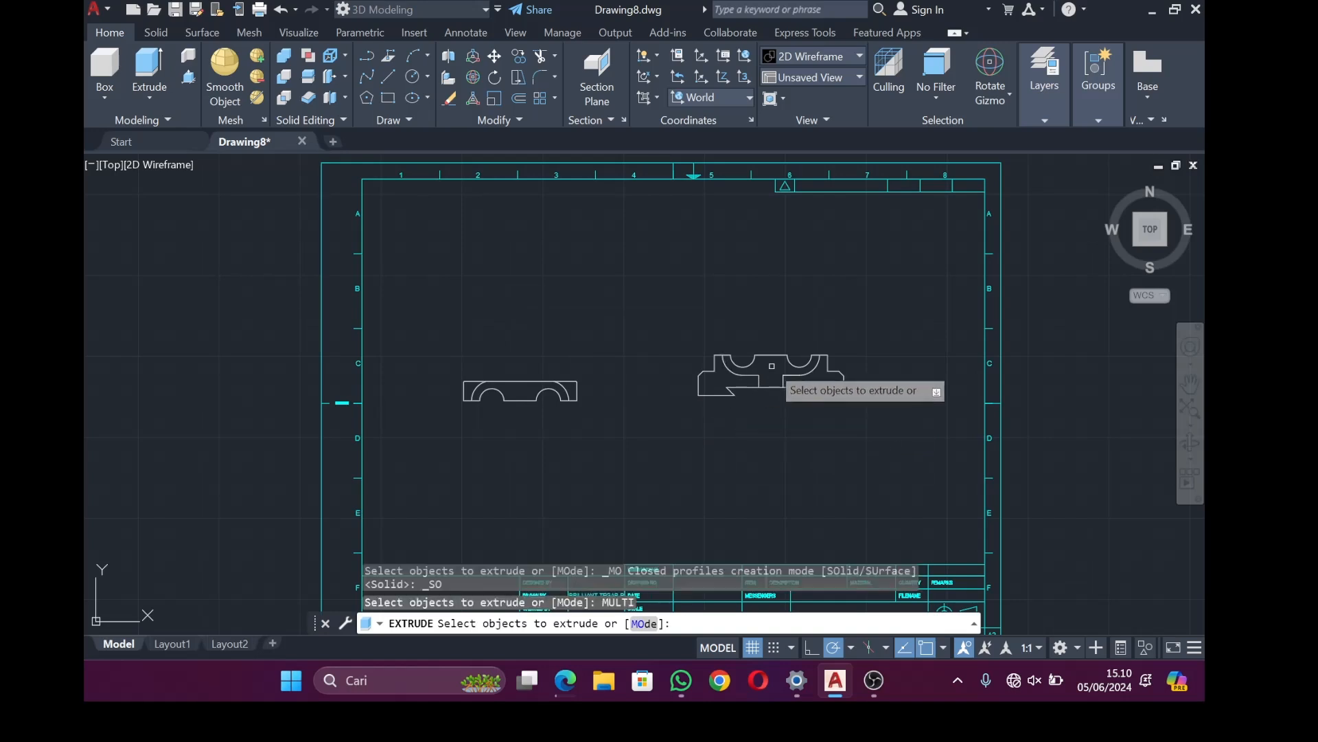
key(Escape)
Select the whole drawing, including both views and the sheet frame, and join the connected segments into polylines
mouse_move(416, 350)
mouse_down()
mouse_move(553, 274)
mouse_move(883, 259)
mouse_move(700, 577)
mouse_move(514, 543)
mouse_move(480, 496)
mouse_up()
click(480, 496)
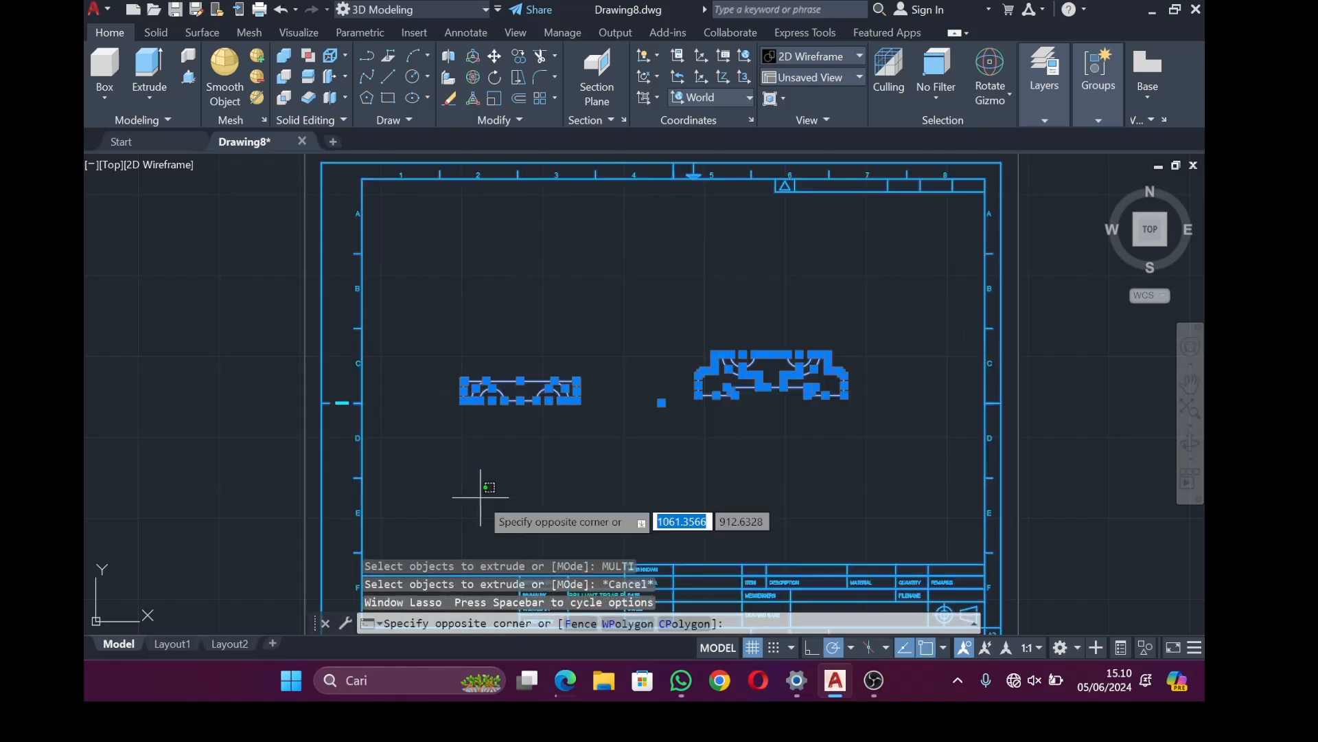
text(JOIN)
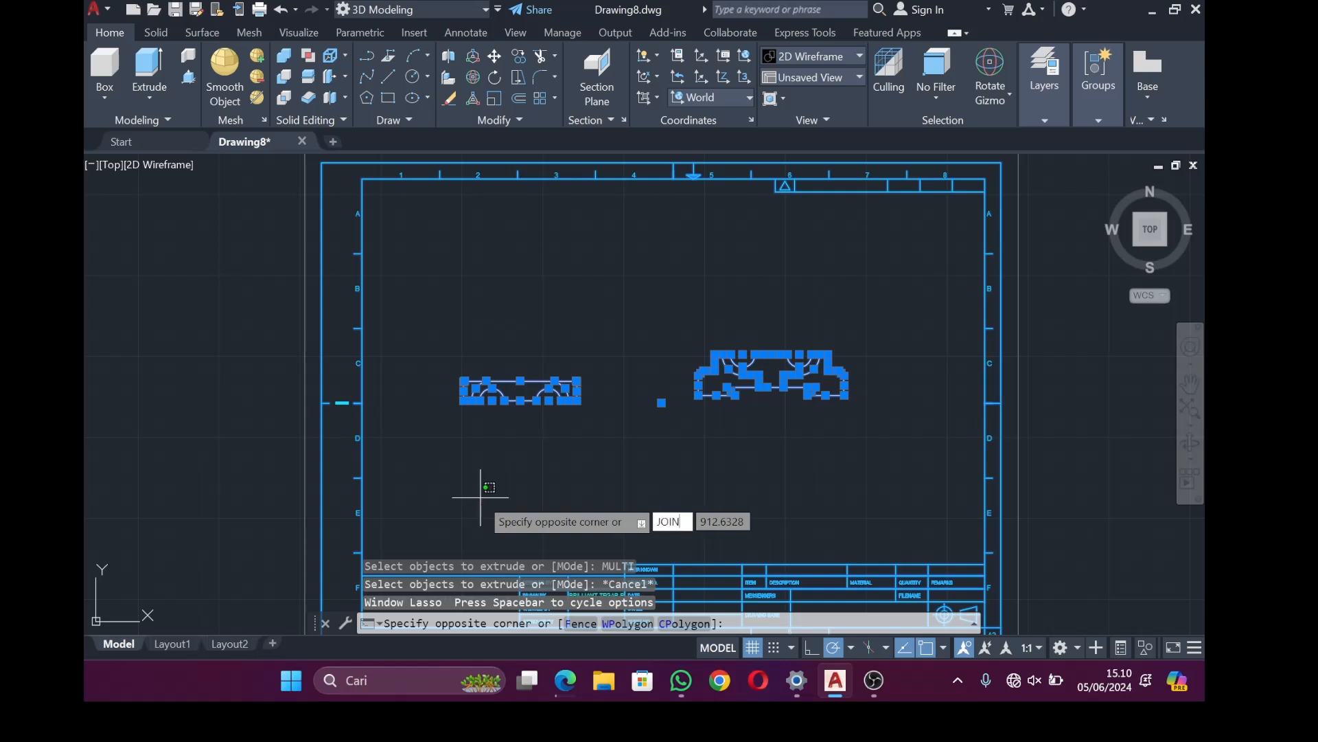
key(Return)
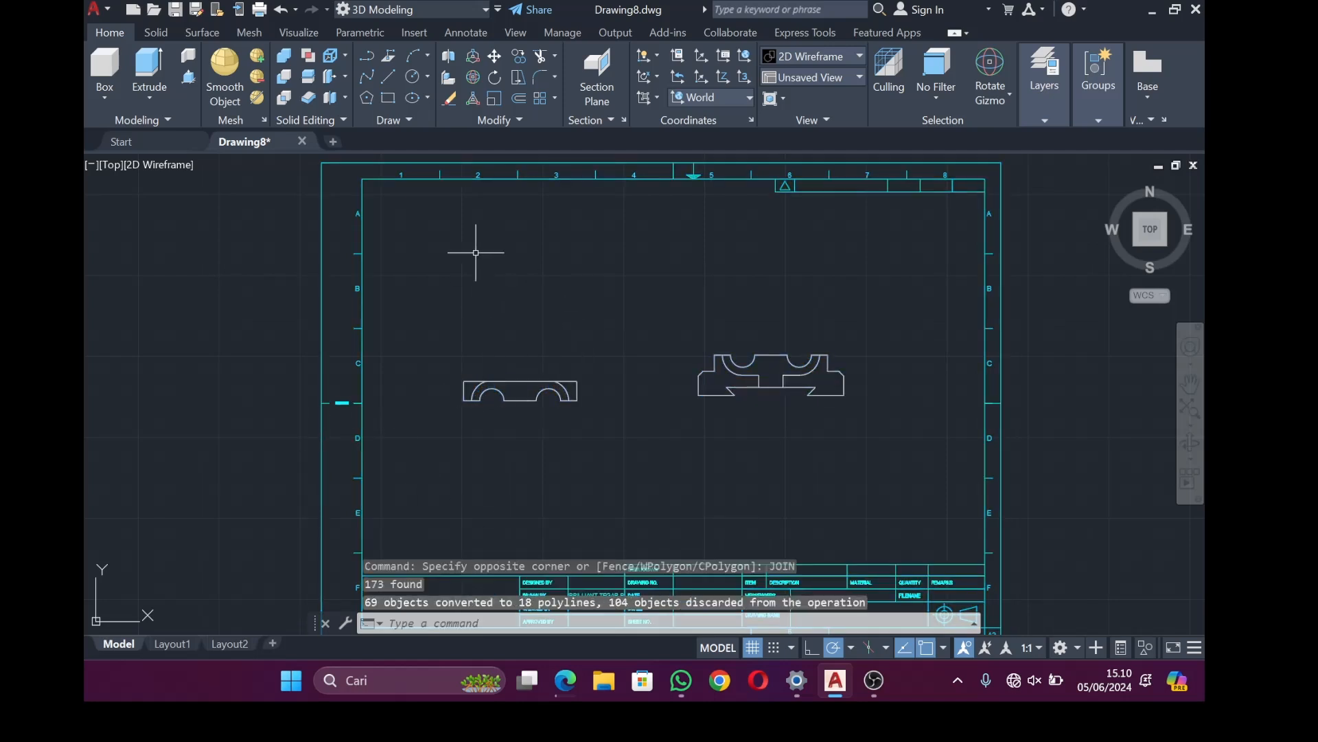
Presspull the inner arc-bounded areas of both profiles together to a height of 20
click(188, 77)
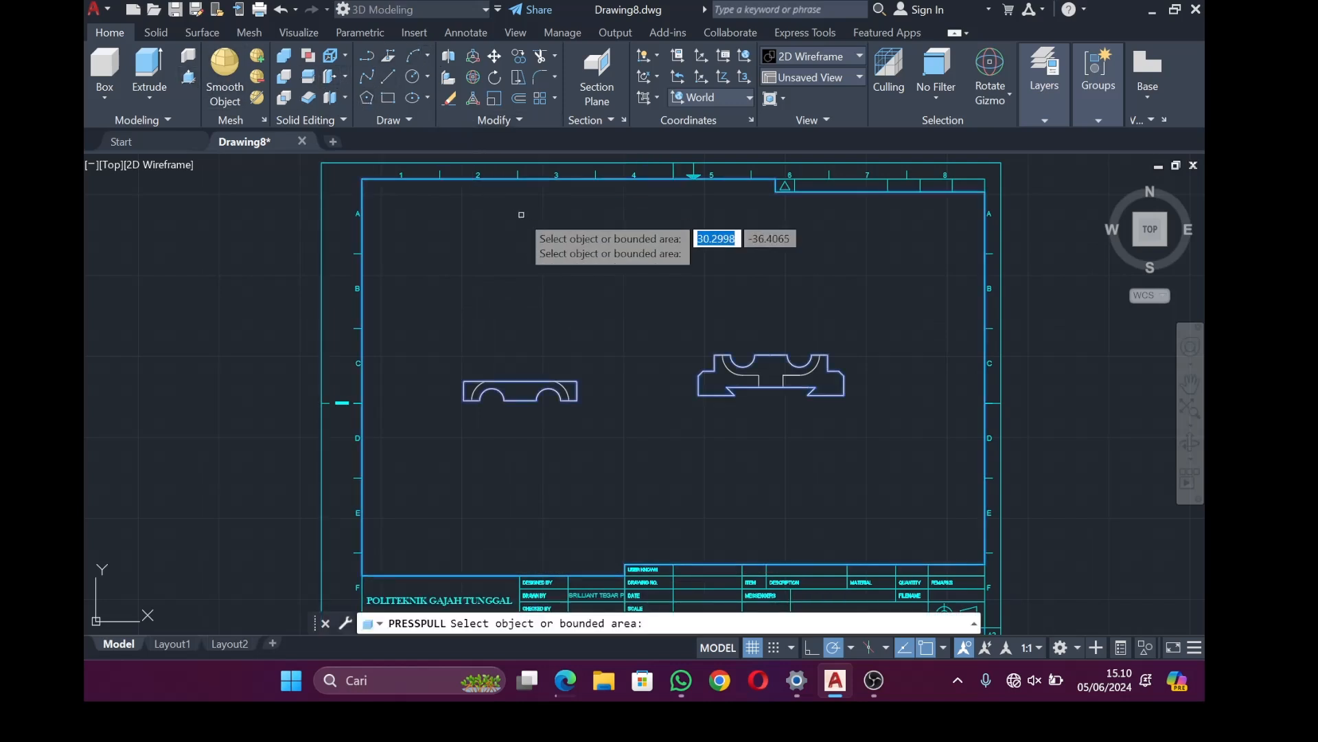
text(M)
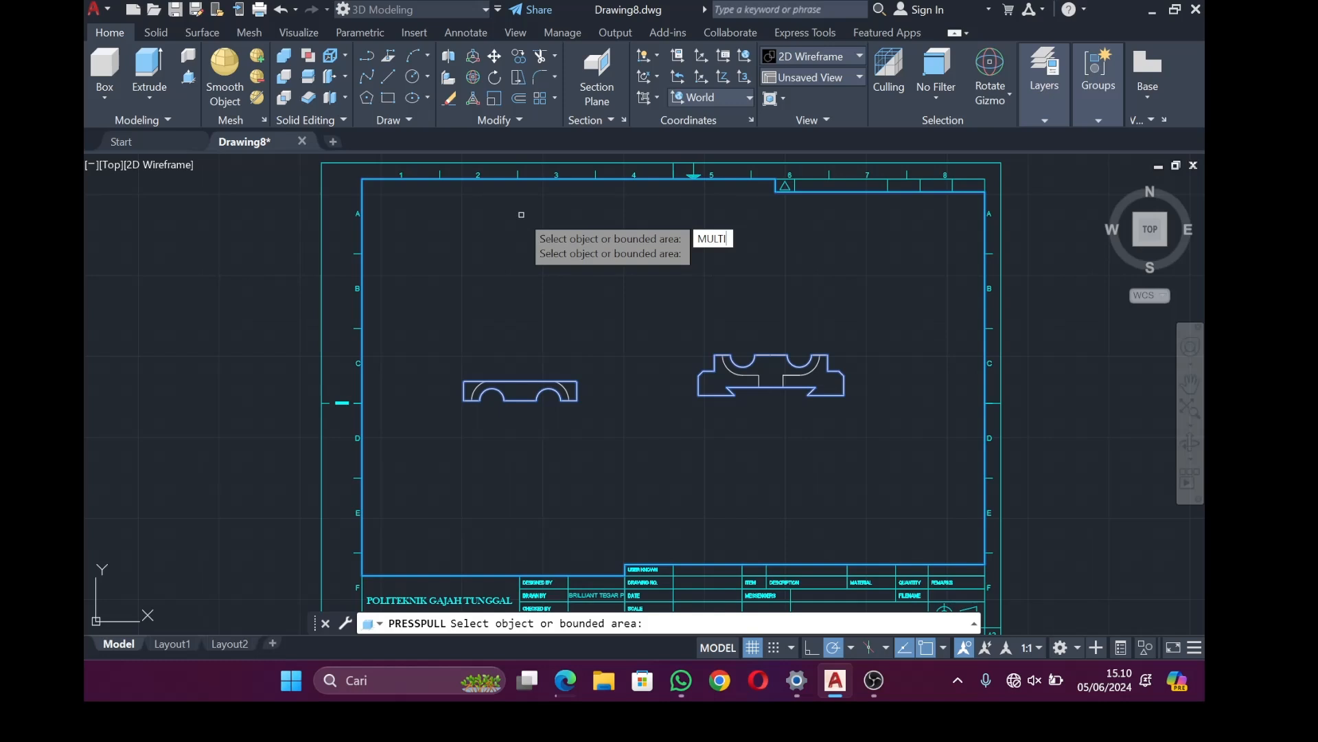
text(ULTI)
key(Return)
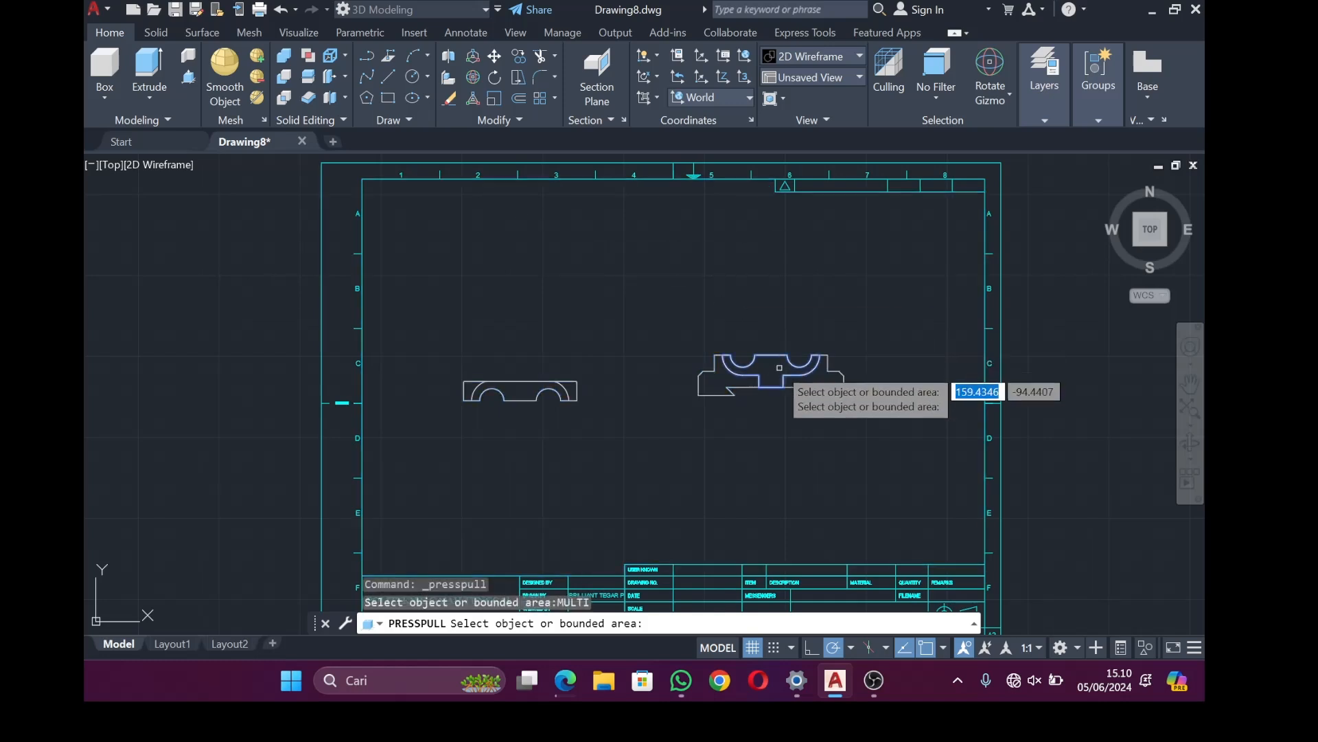
click(776, 367)
click(514, 395)
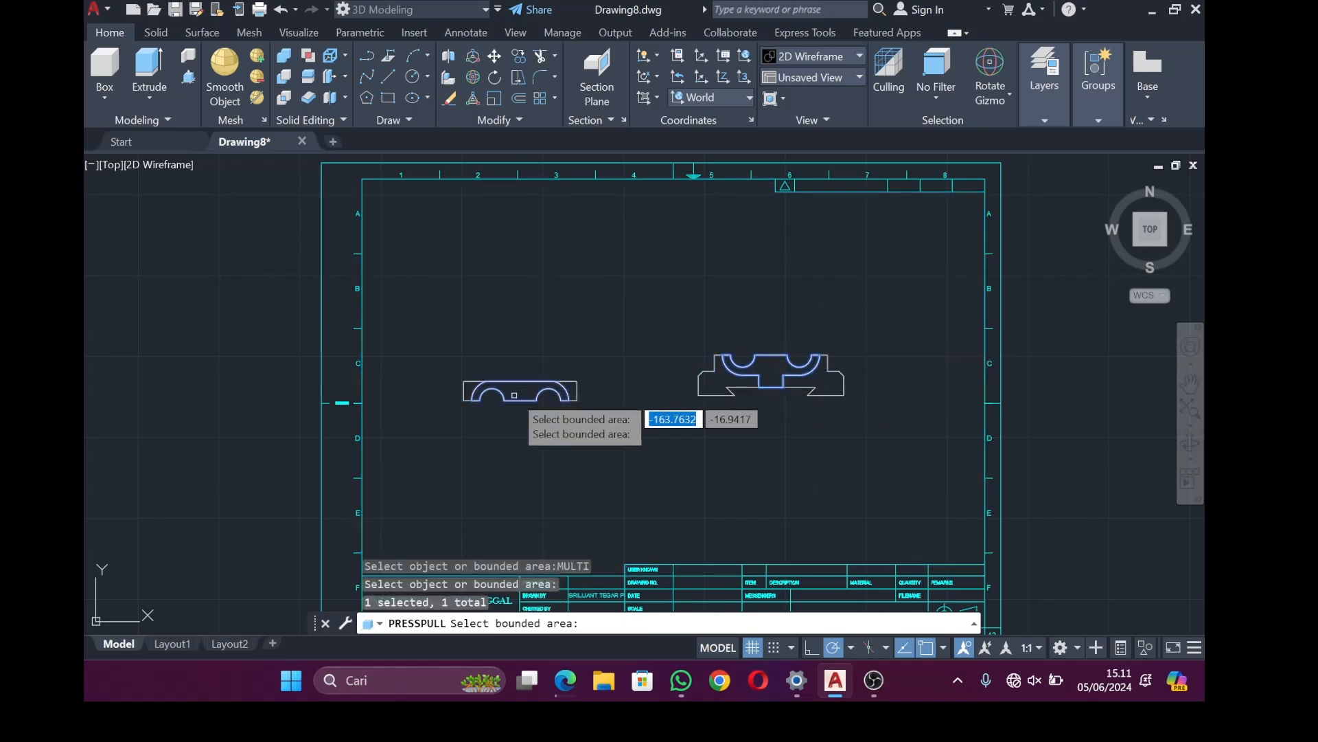
key(Return)
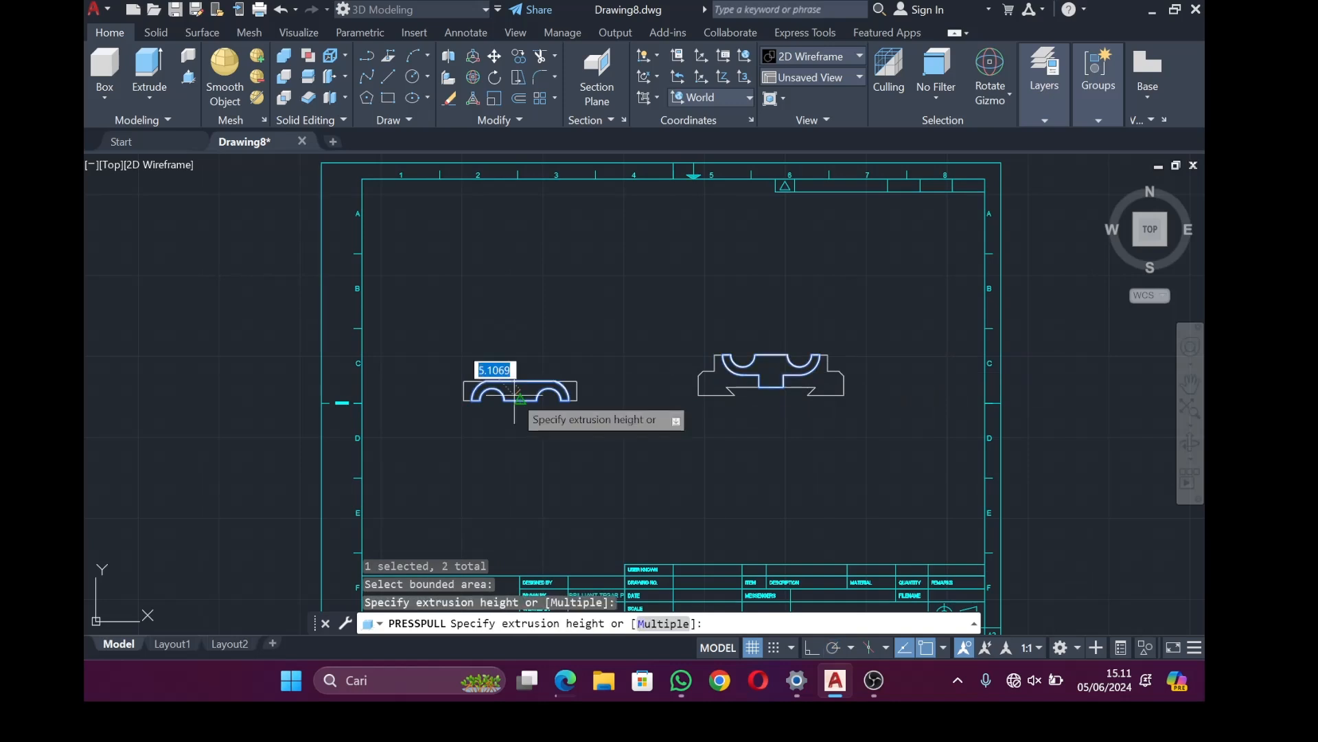
text(20)
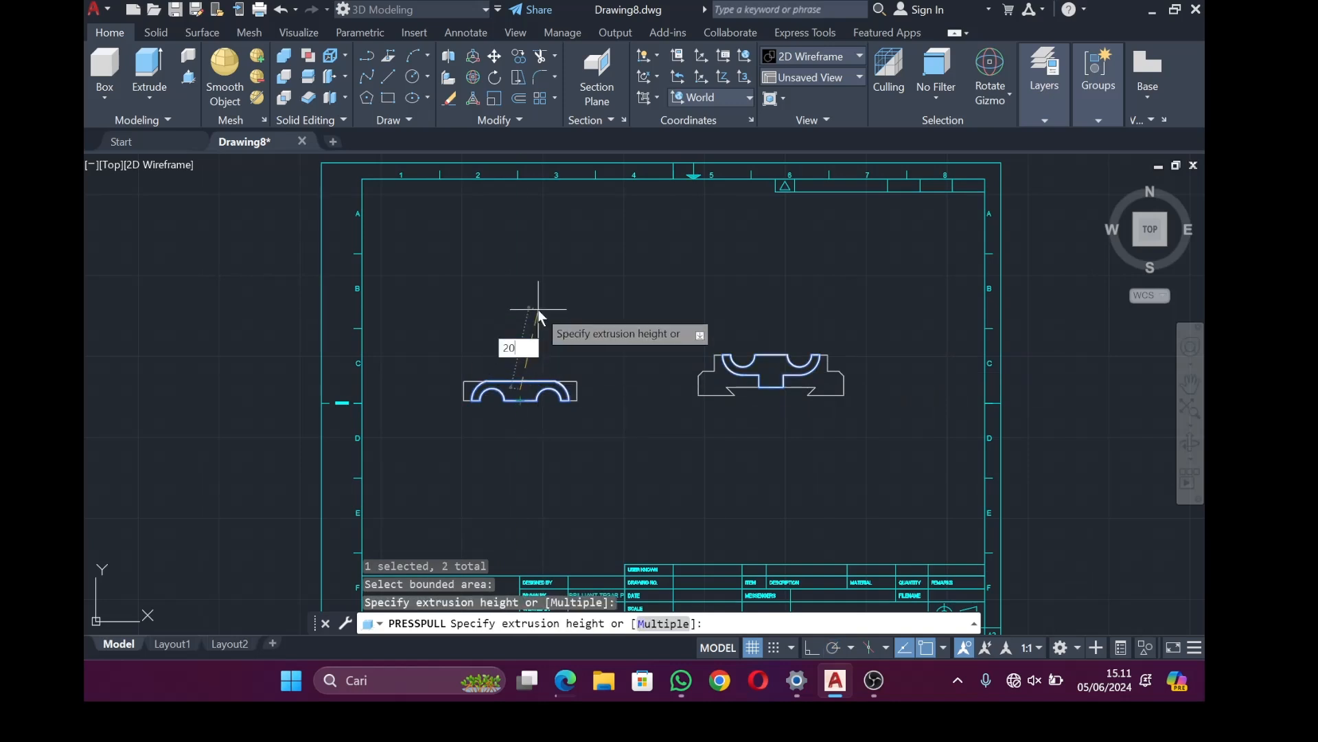
key(Return)
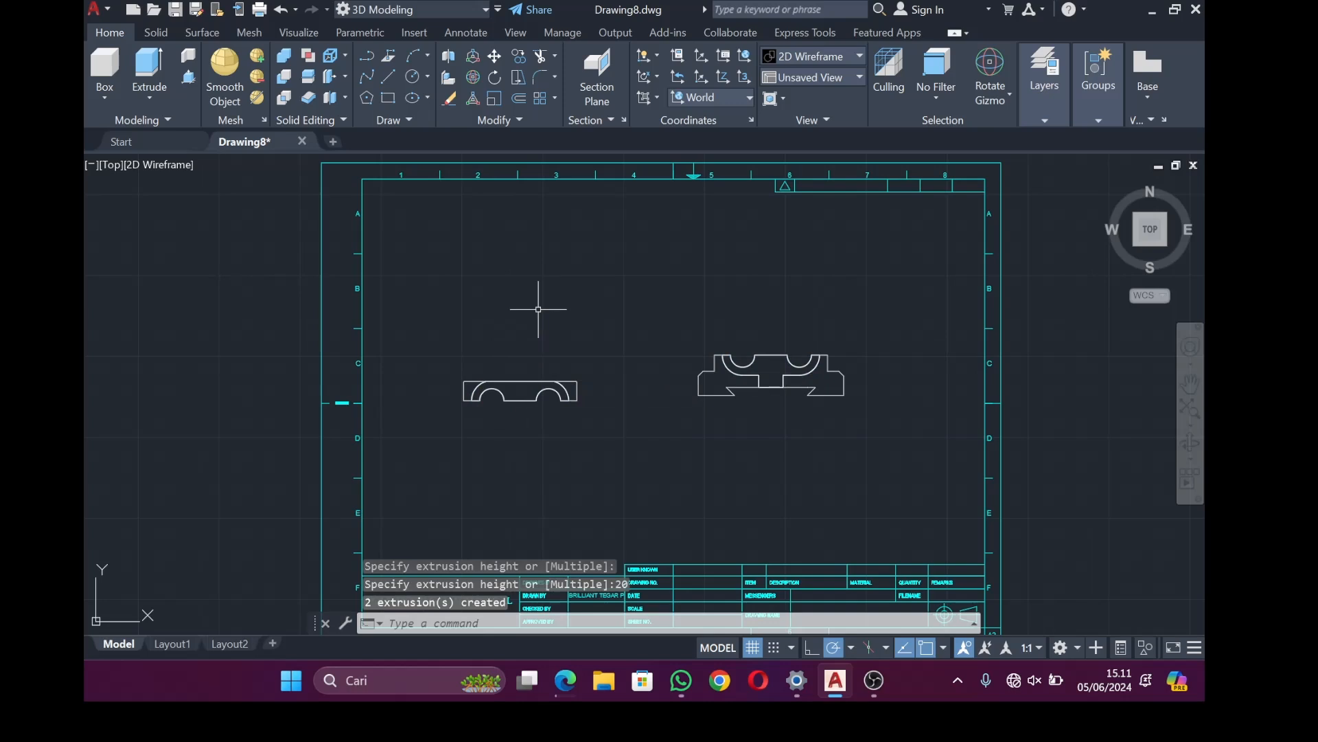
Set the visual style to Shades of Gray
click(831, 78)
click(830, 70)
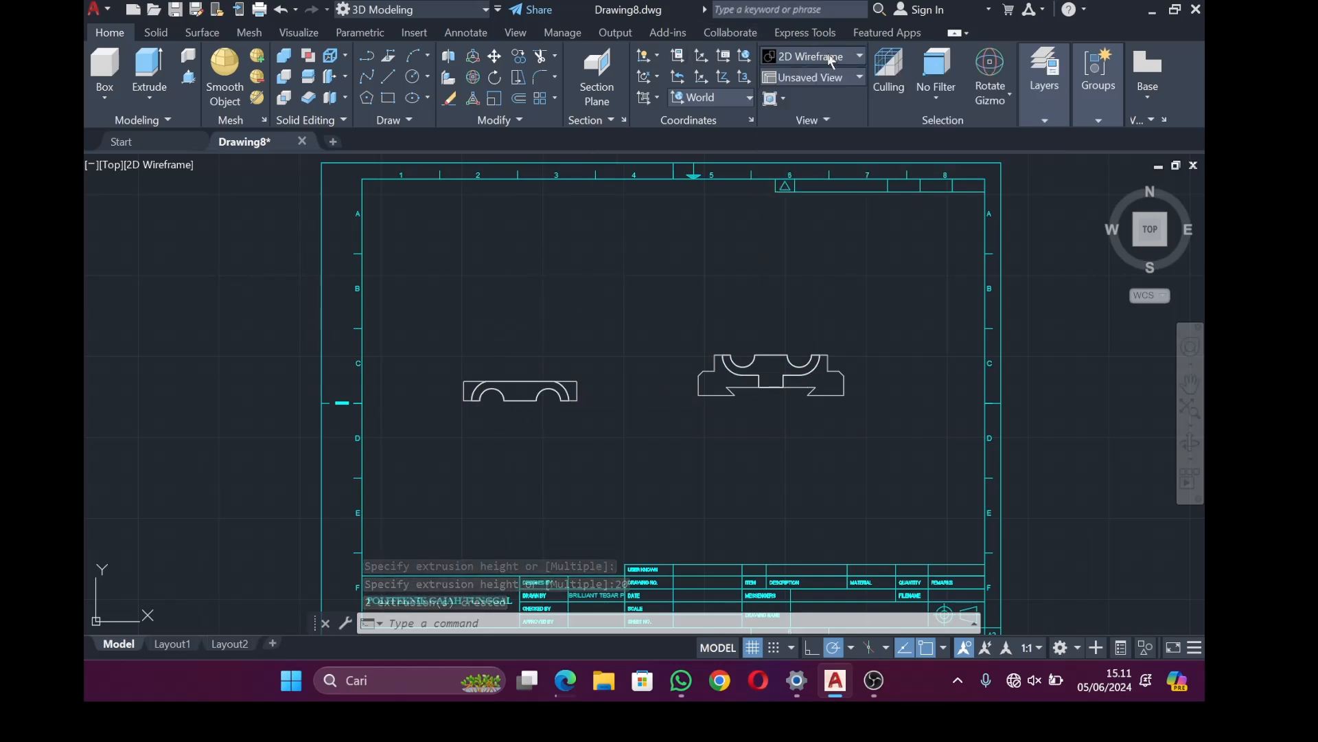
click(831, 55)
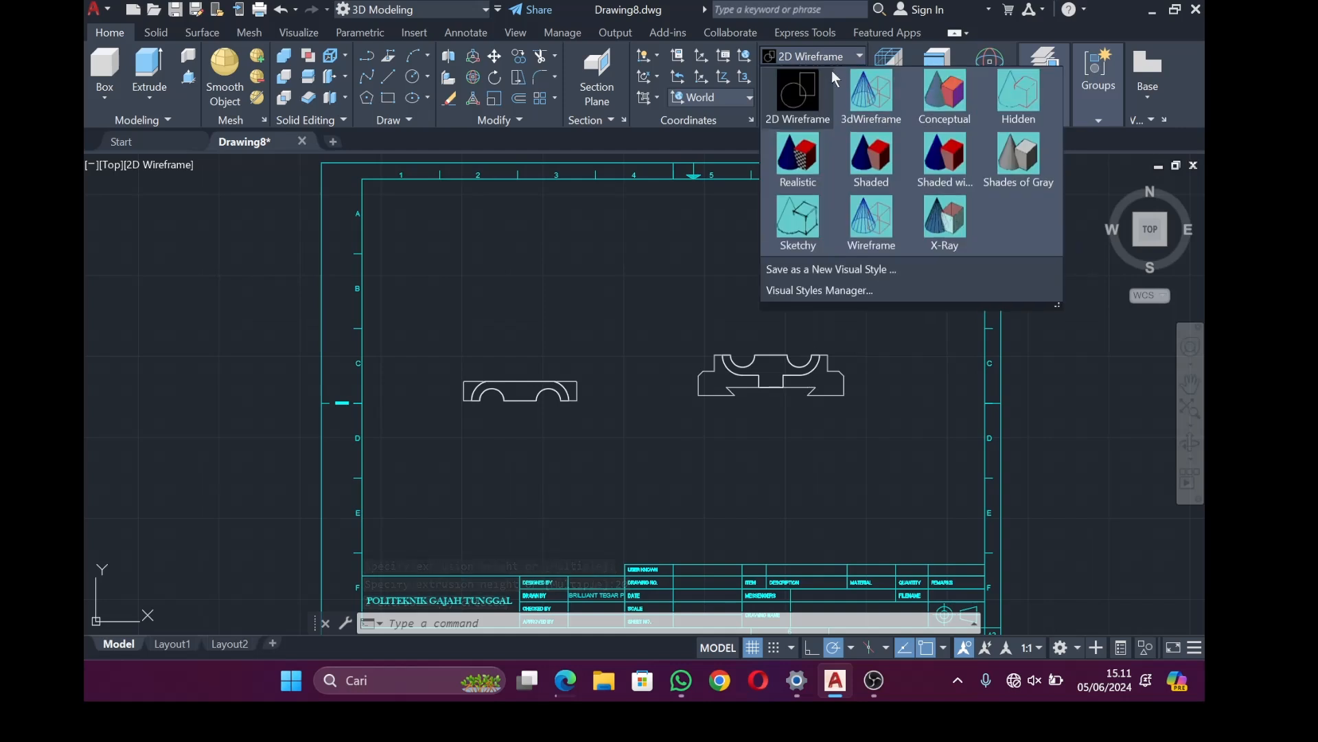
click(1004, 159)
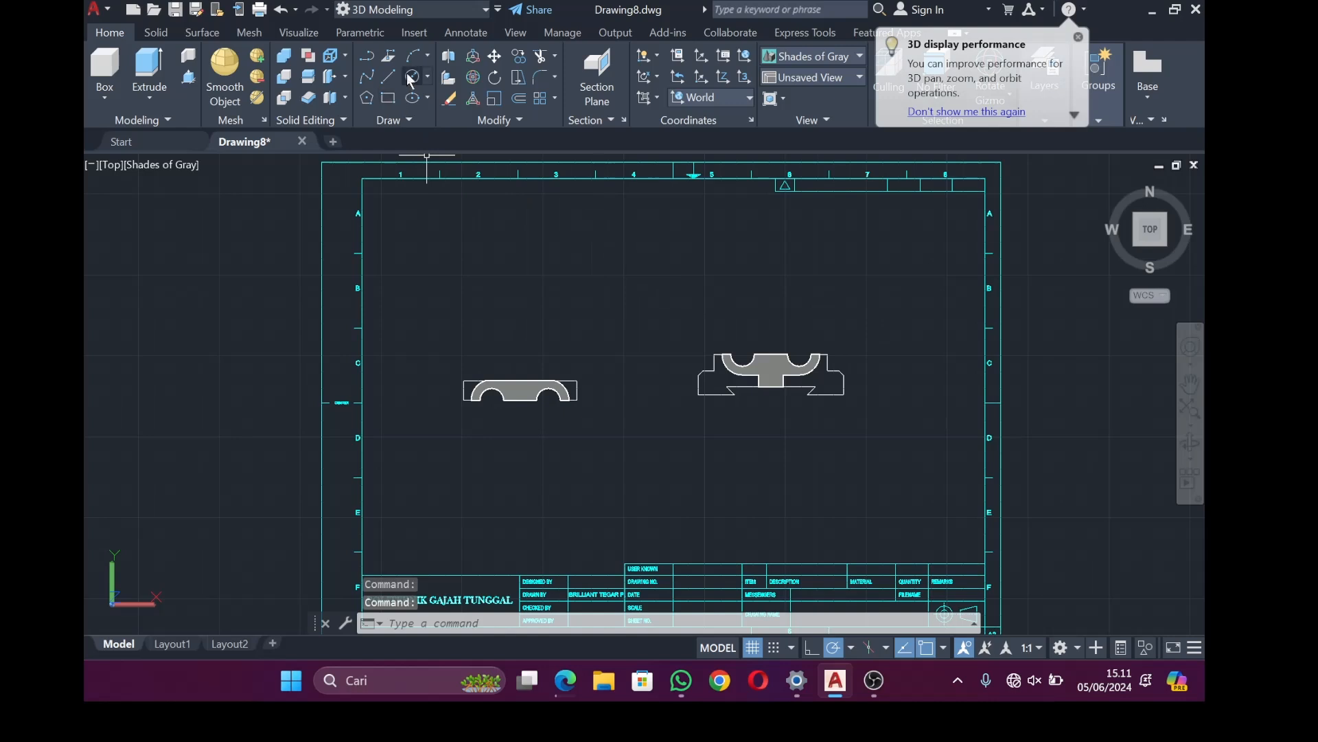
Presspull the four remaining outer areas, two on each profile, together to a height of 15
click(194, 84)
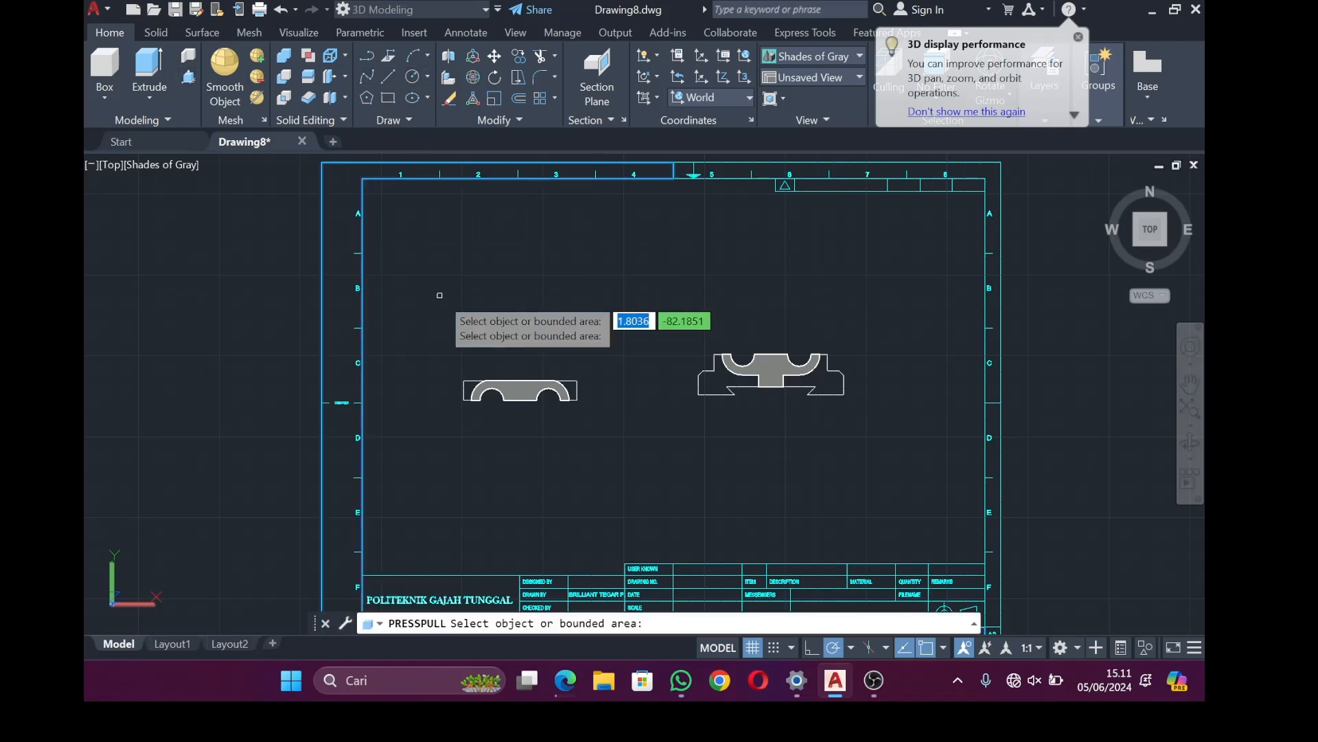
text(MUL)
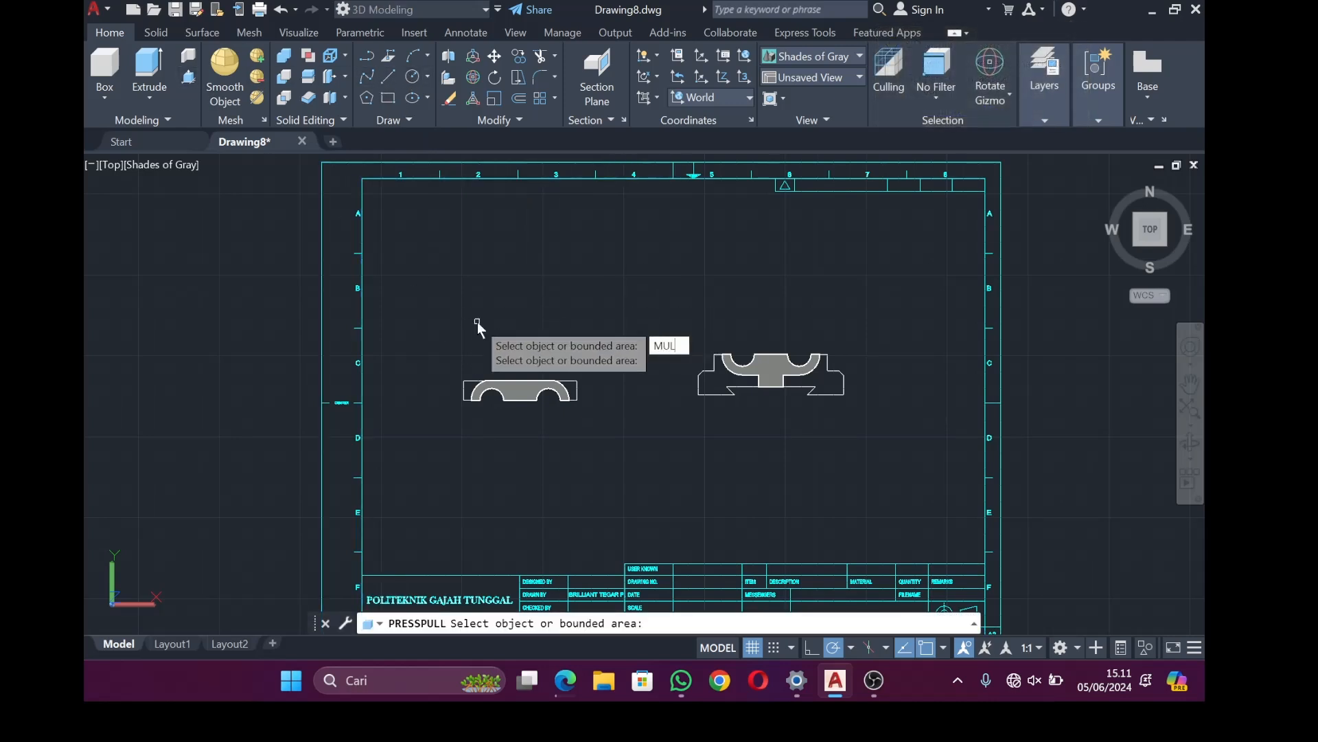
text(TI)
key(Return)
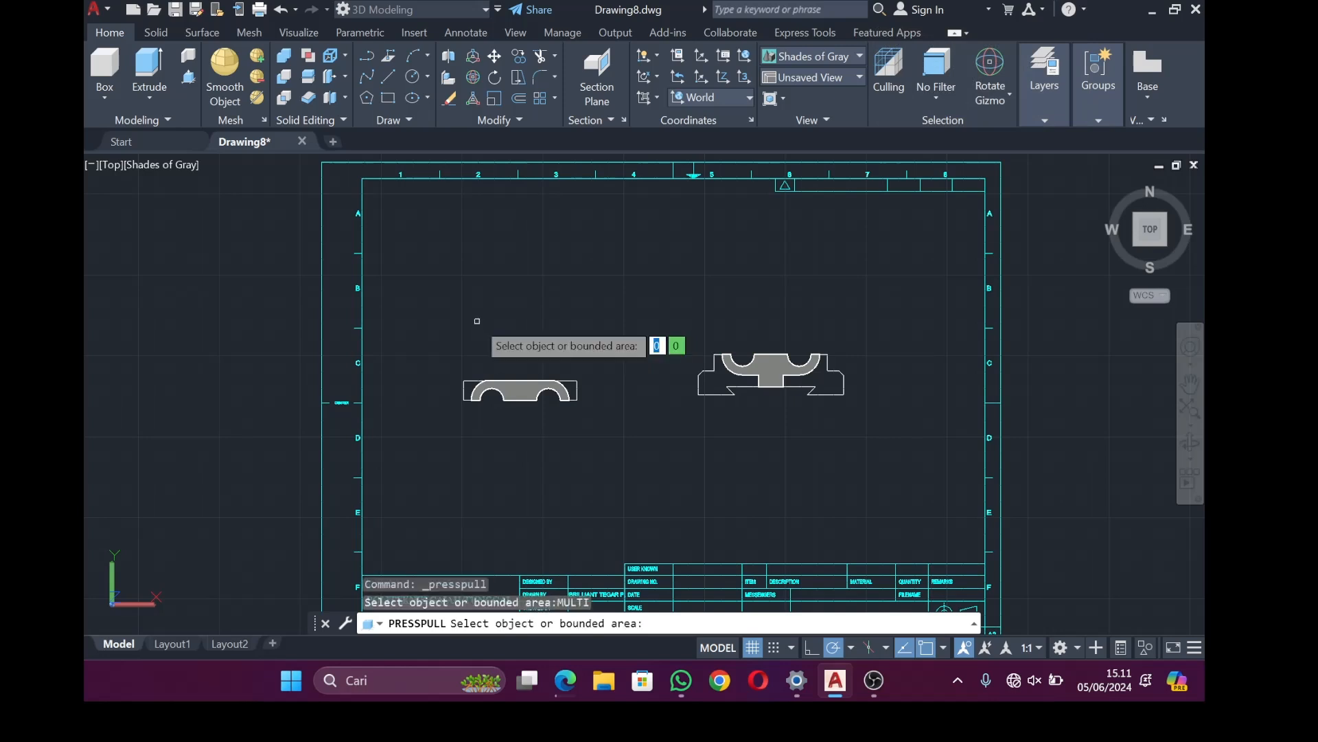
click(470, 388)
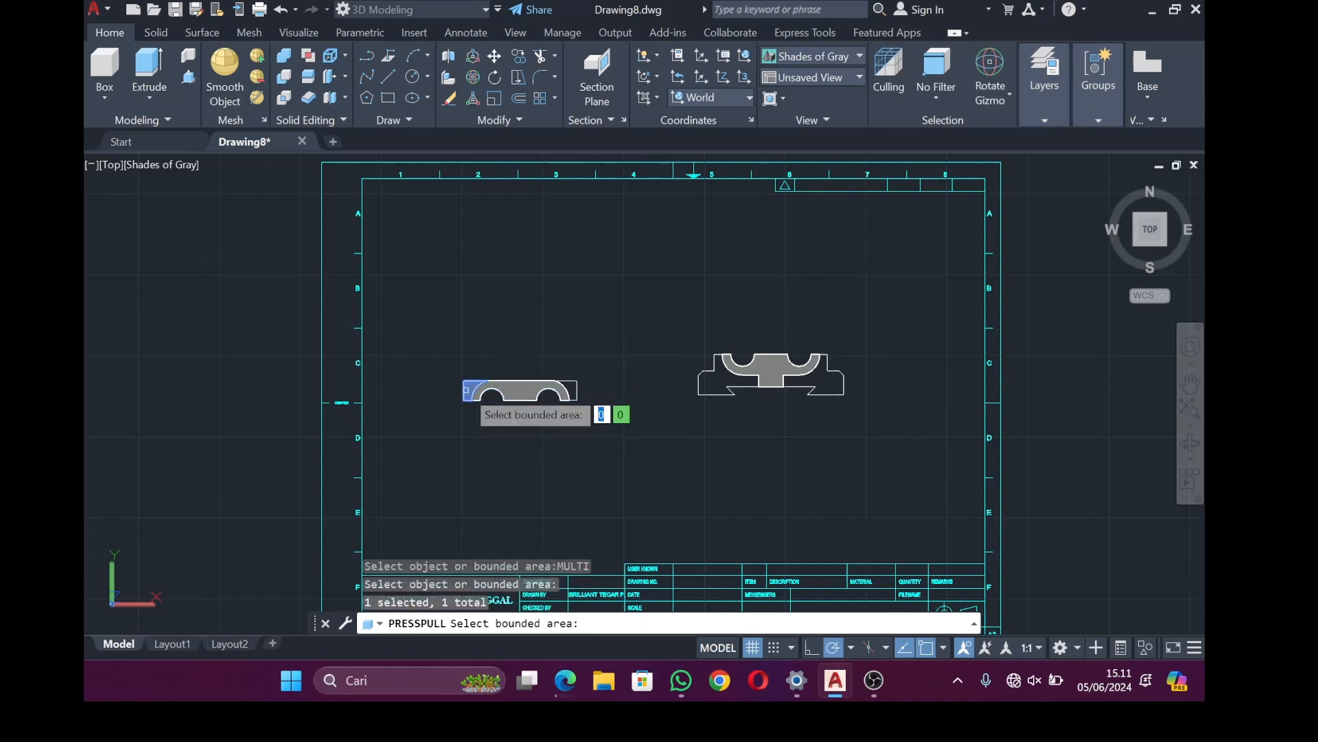
click(569, 390)
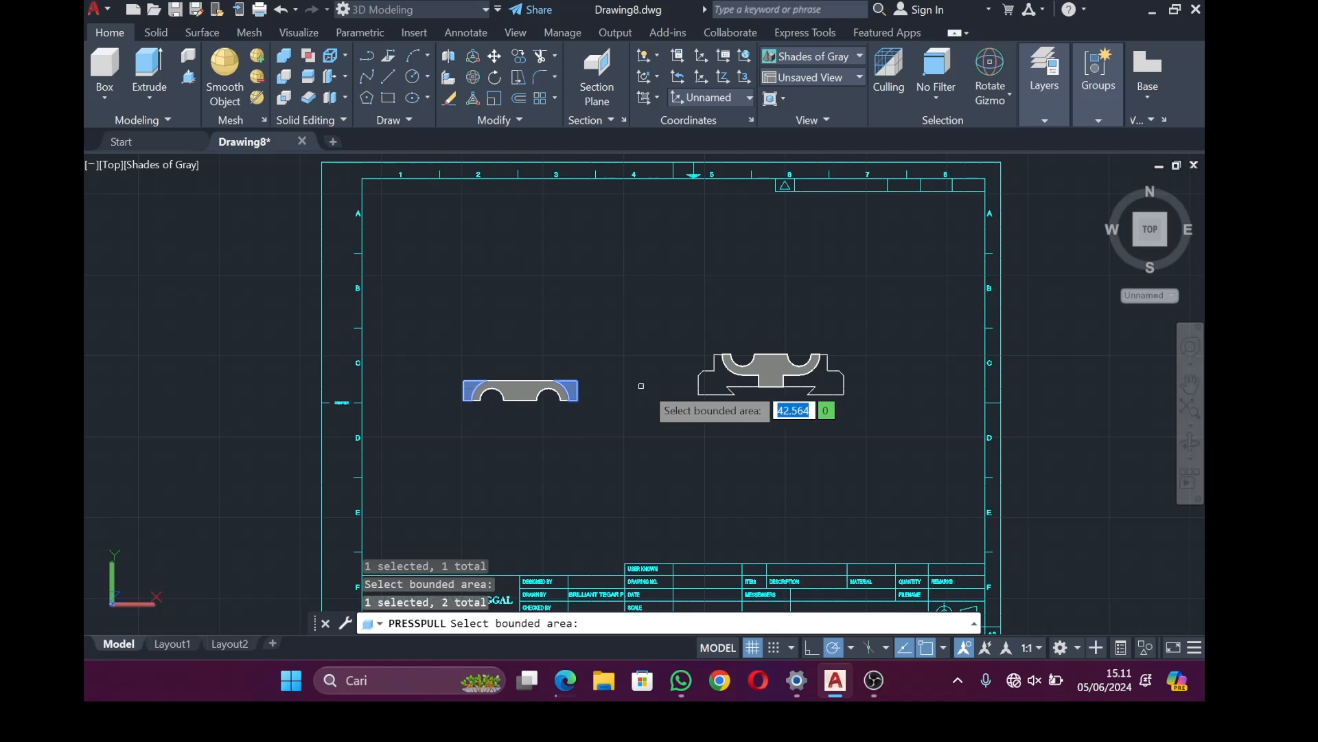
click(732, 382)
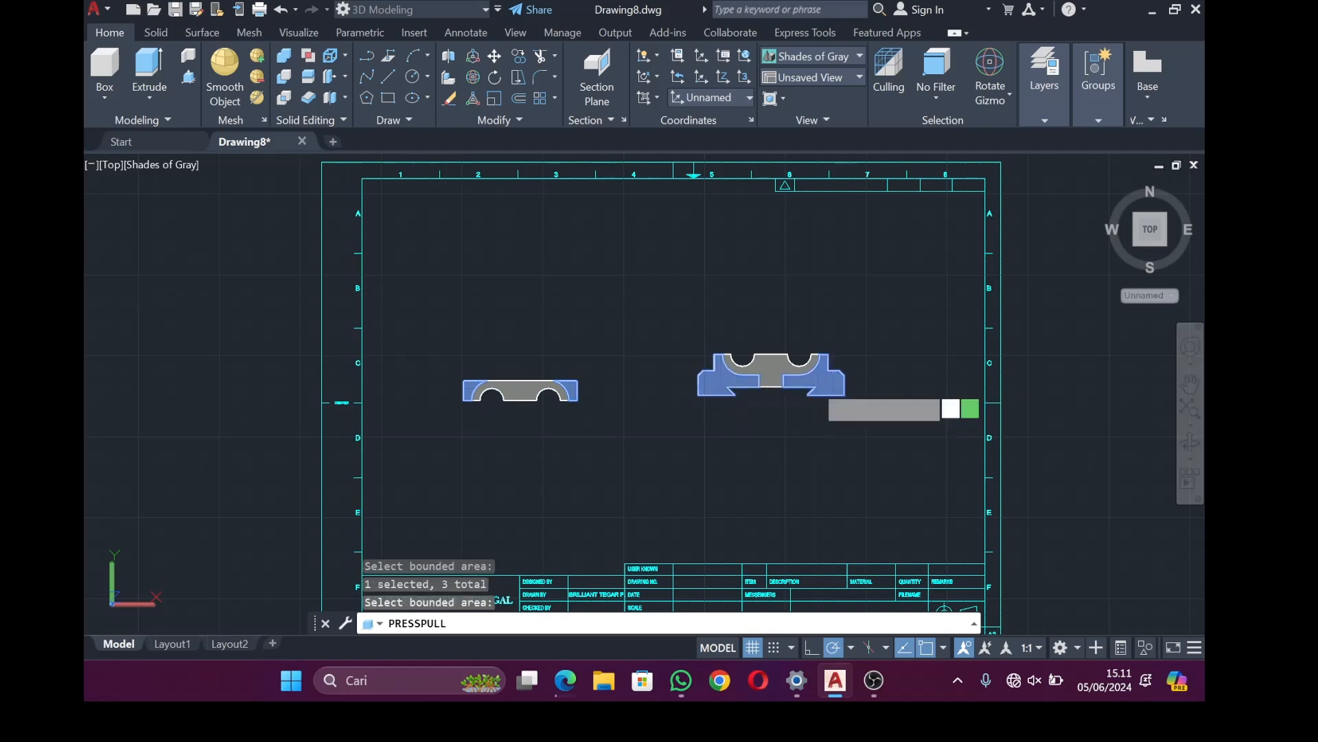
click(793, 367)
key(Return)
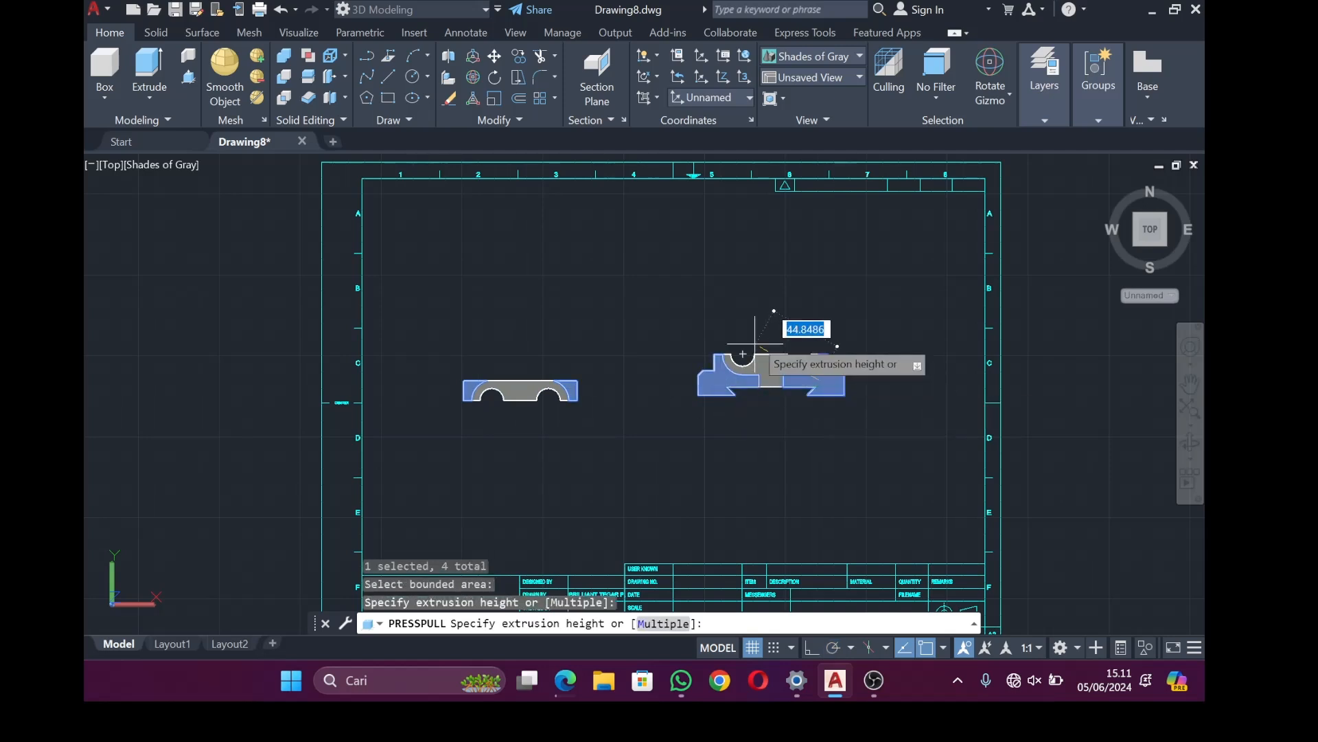
text(15)
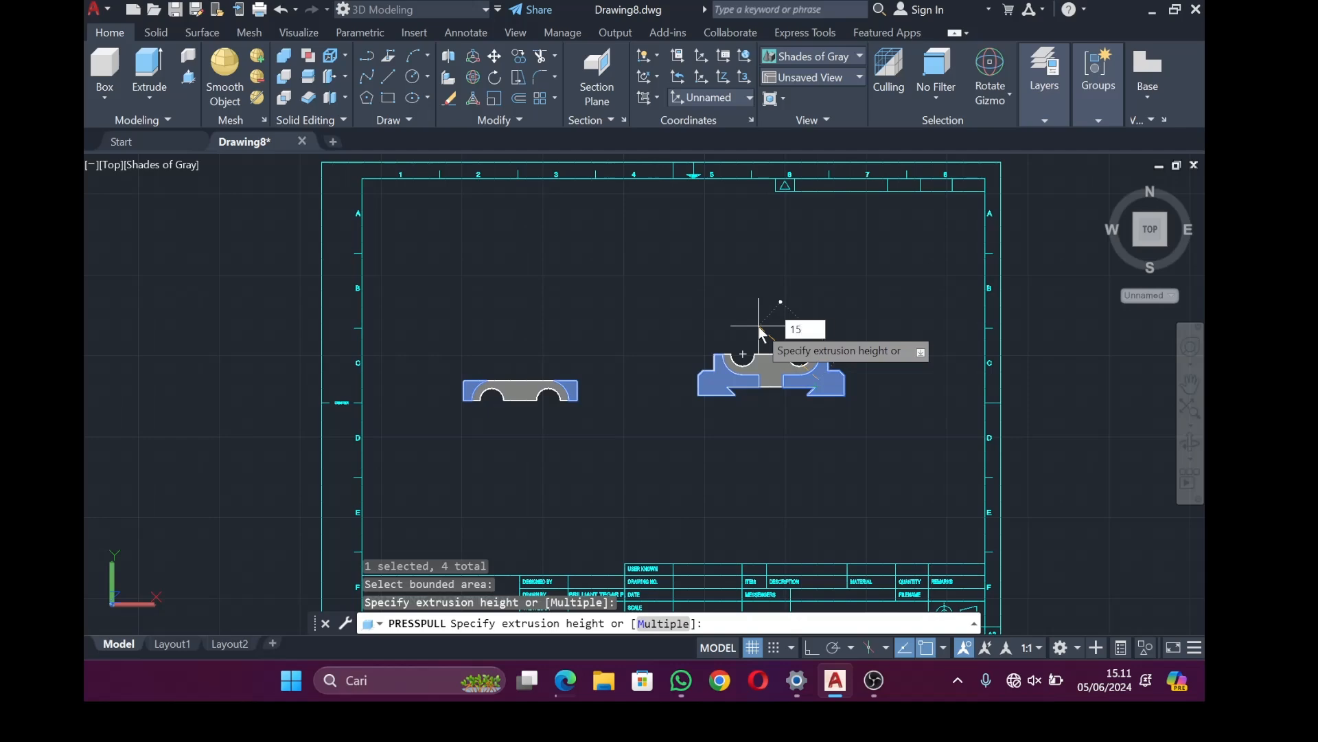
key(Return)
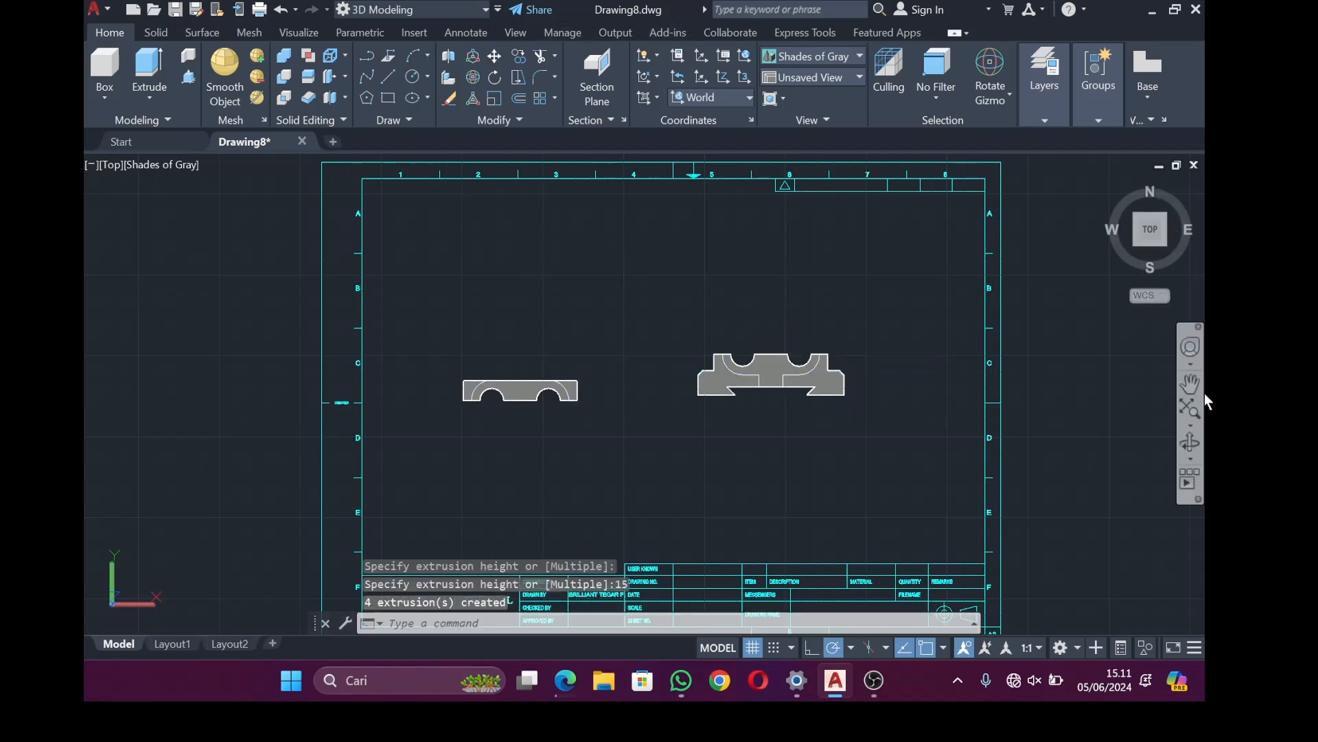
Orbit the model to view the undersides of both solids
click(1190, 443)
mouse_move(1030, 494)
mouse_down()
mouse_move(991, 381)
mouse_move(1016, 244)
mouse_move(1007, 297)
mouse_move(1059, 163)
mouse_up()
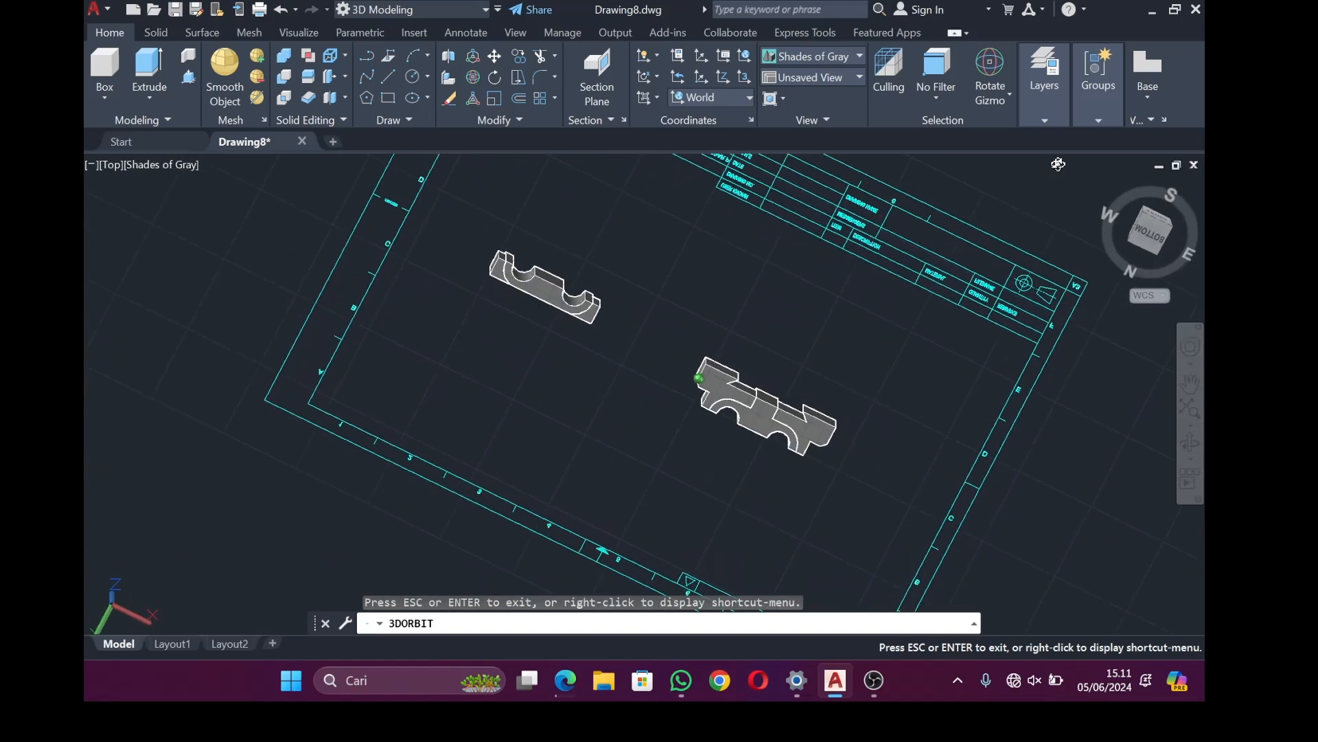
click(166, 71)
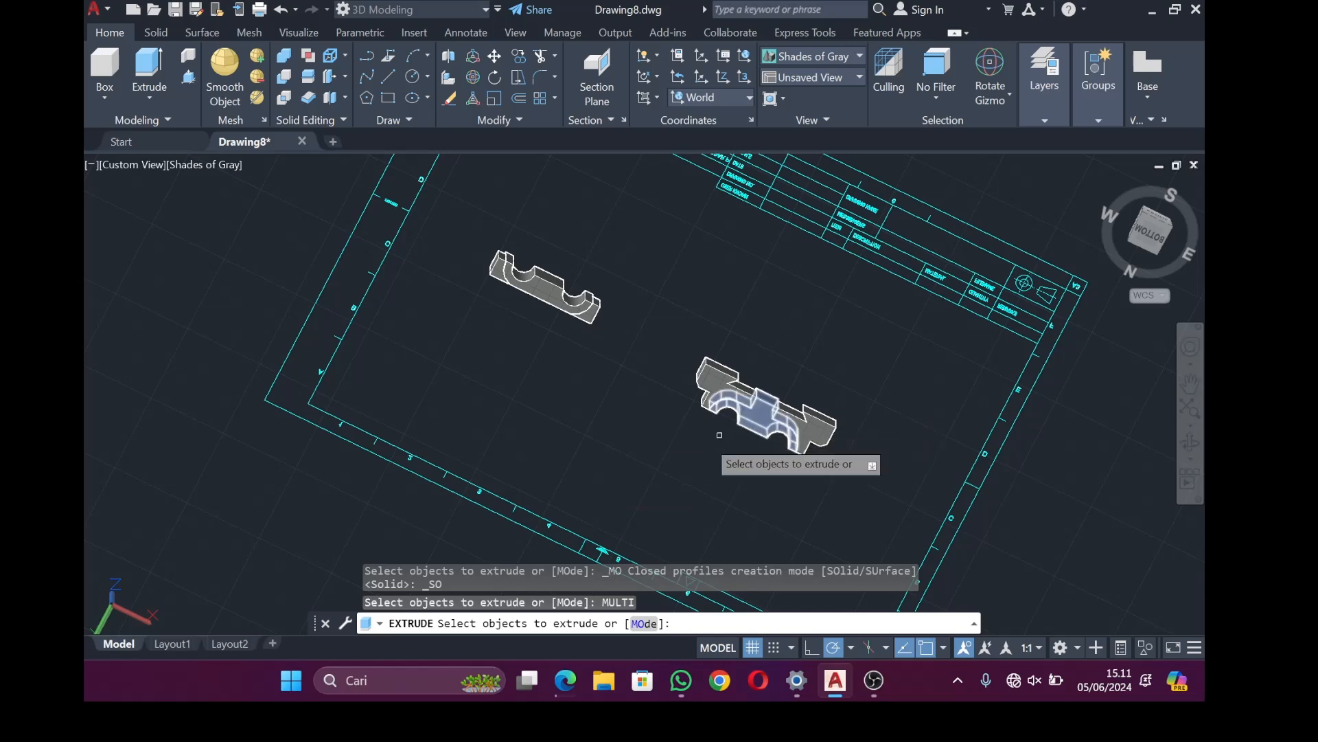
key(Escape)
click(185, 80)
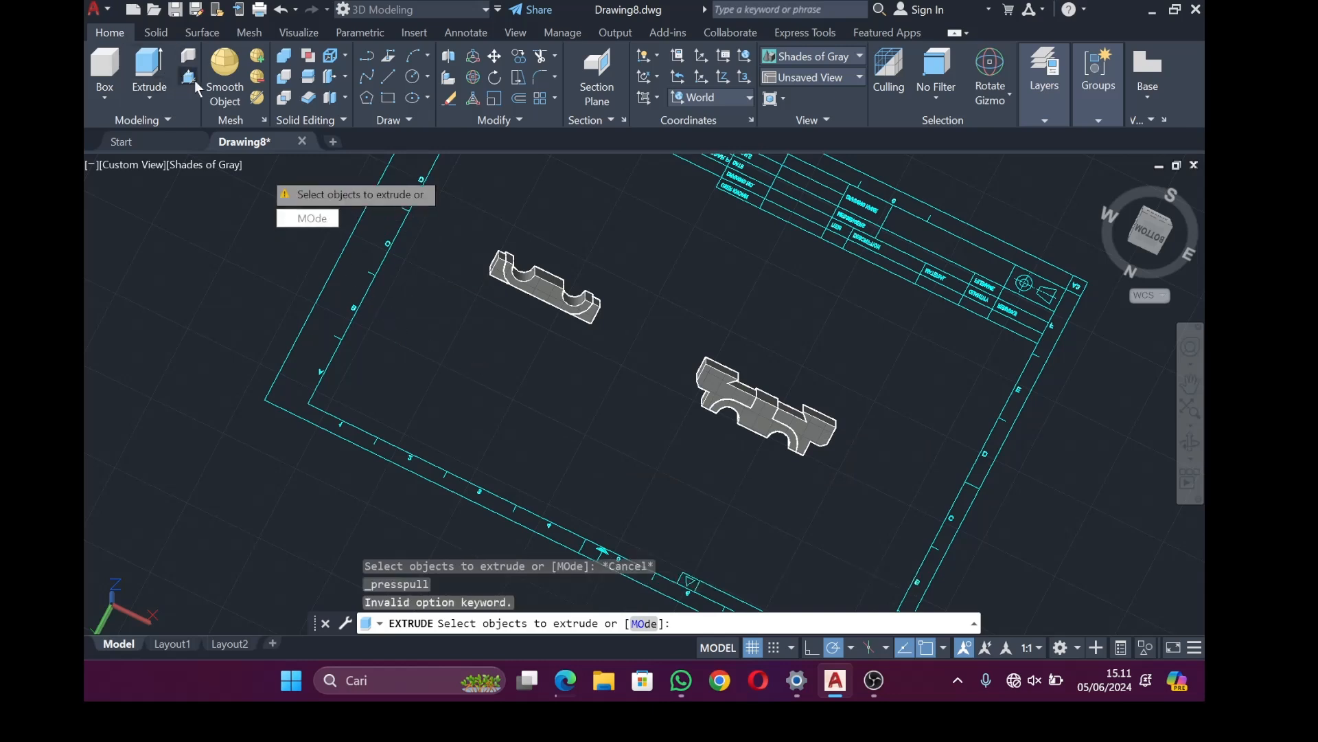
click(320, 206)
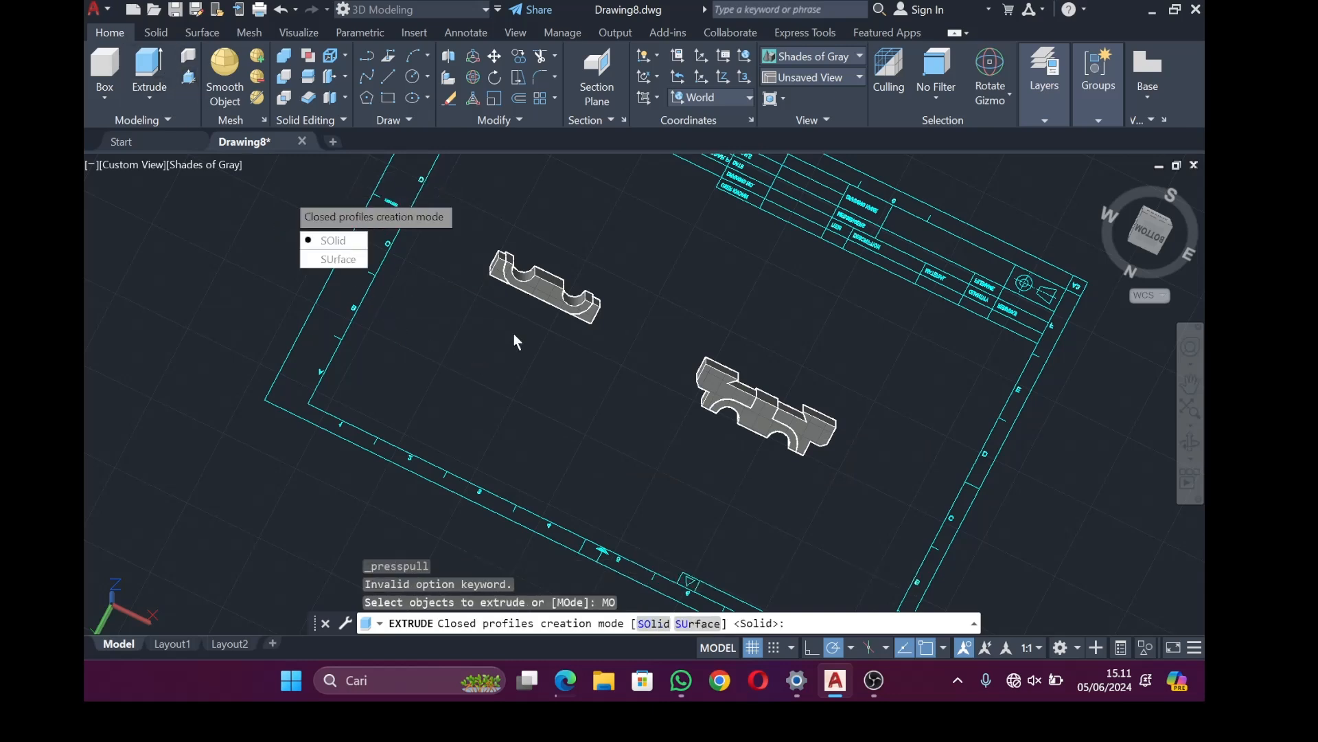
click(323, 241)
key(Escape)
key(Escape)
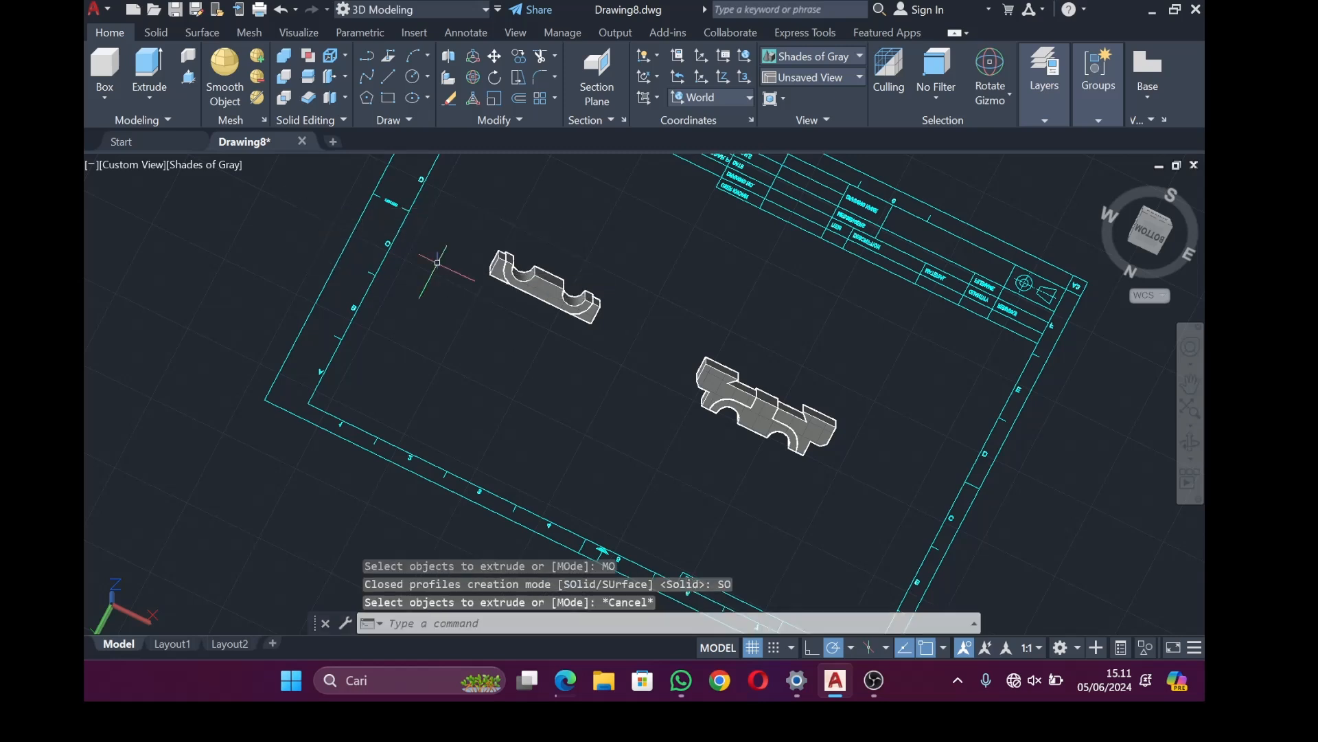
Presspull the inner arc-bounded faces on the undersides of both solids together by 20
click(171, 66)
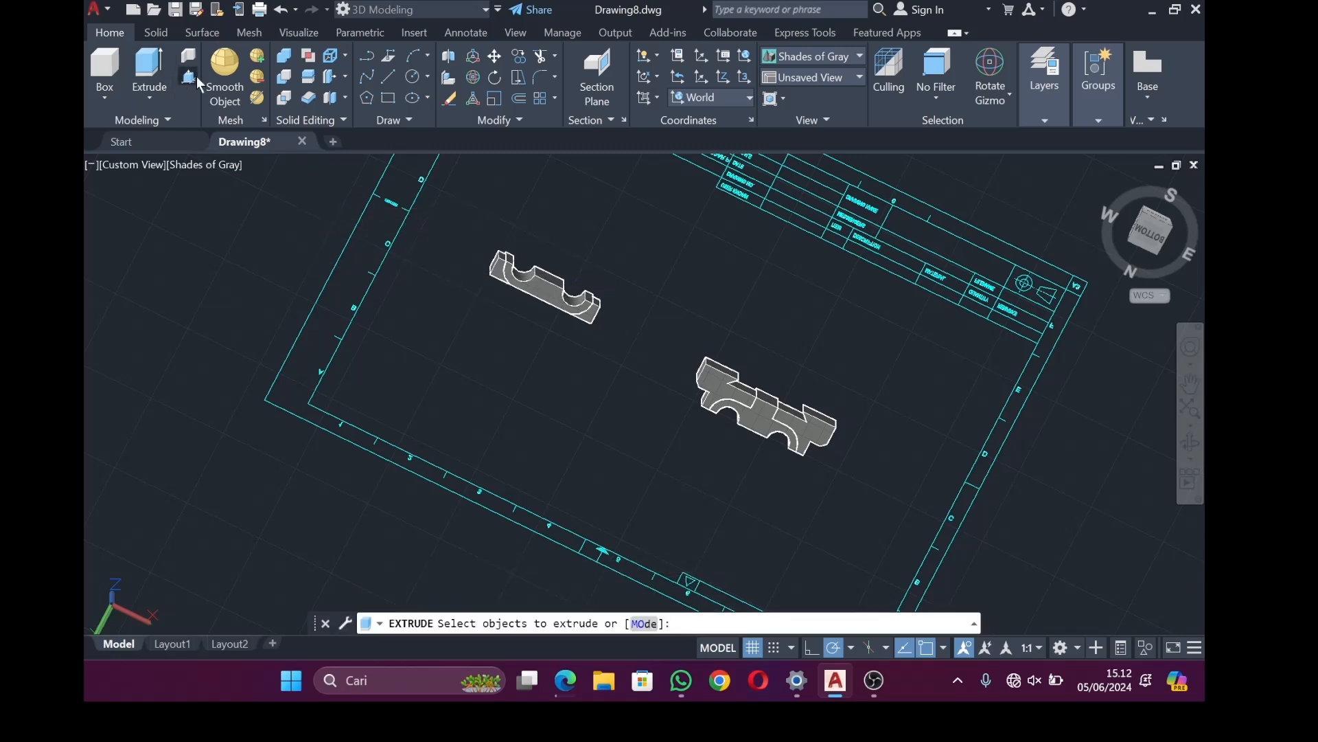
click(188, 76)
text(M)
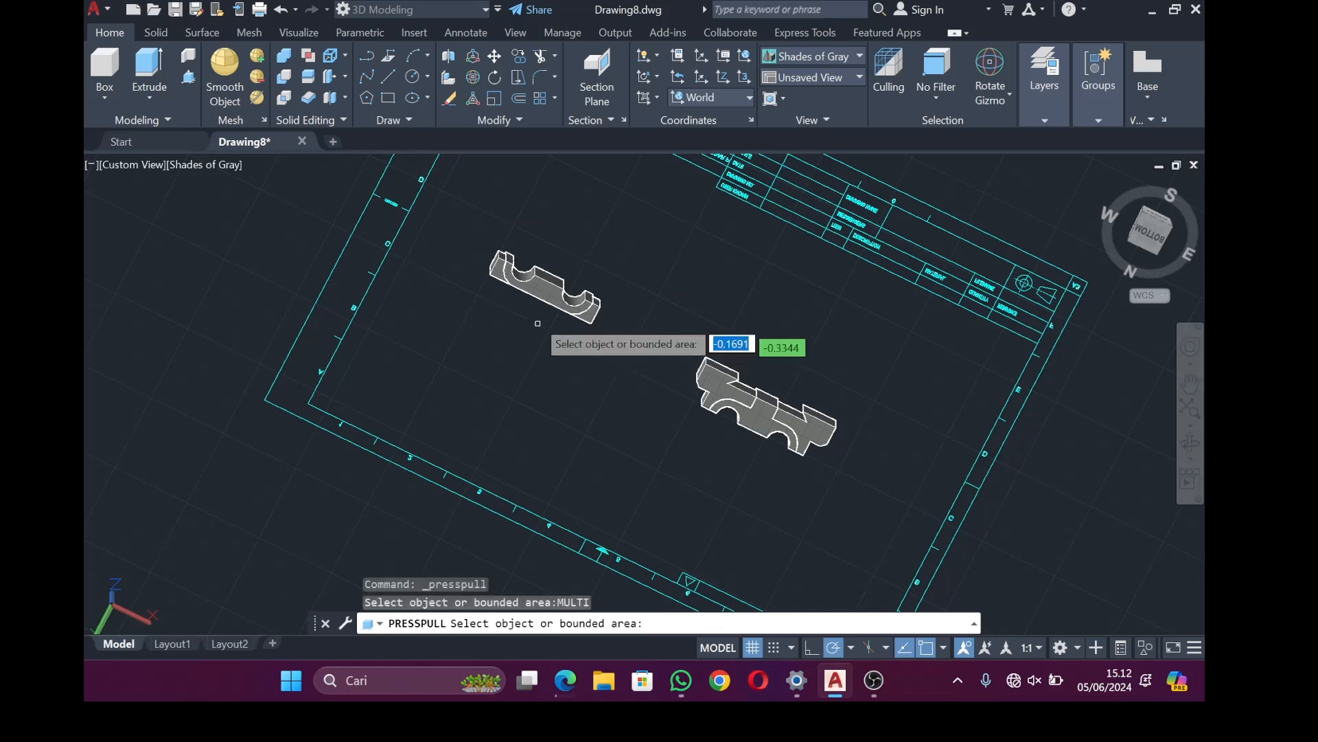
key(Return)
click(545, 296)
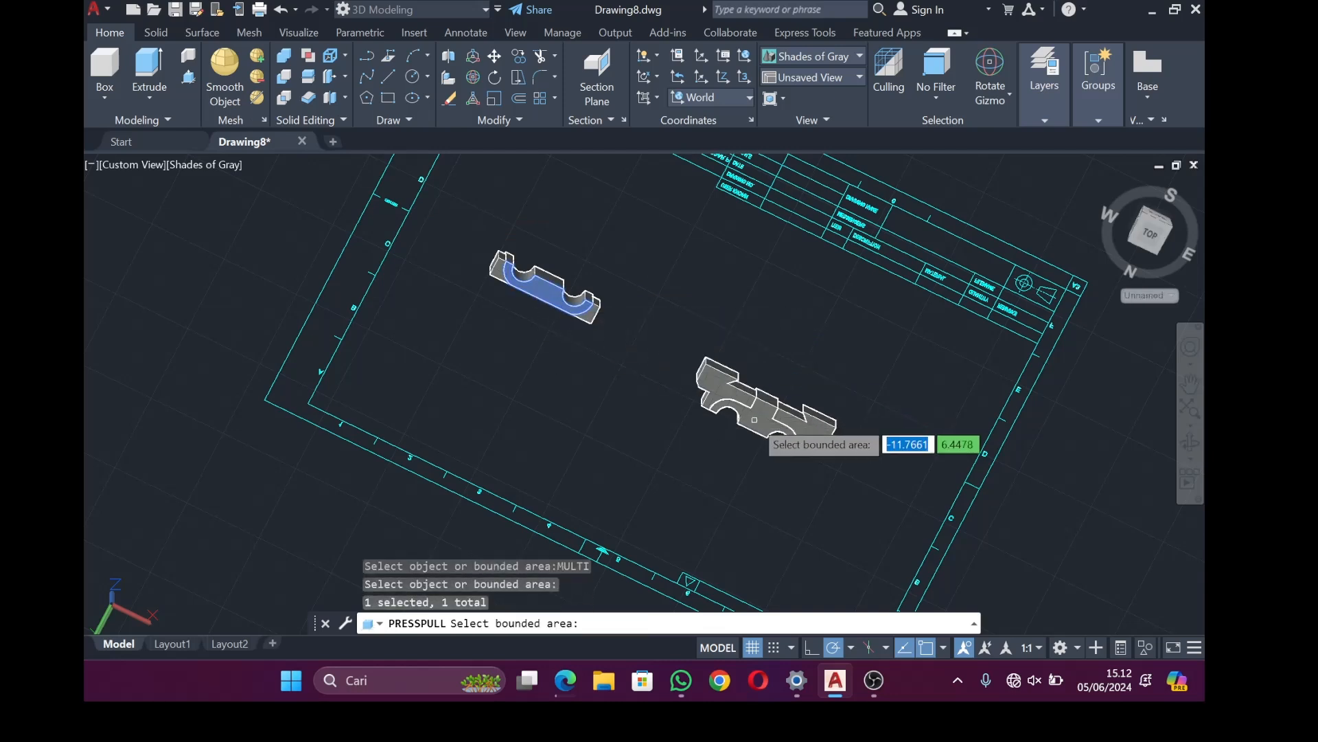
click(758, 416)
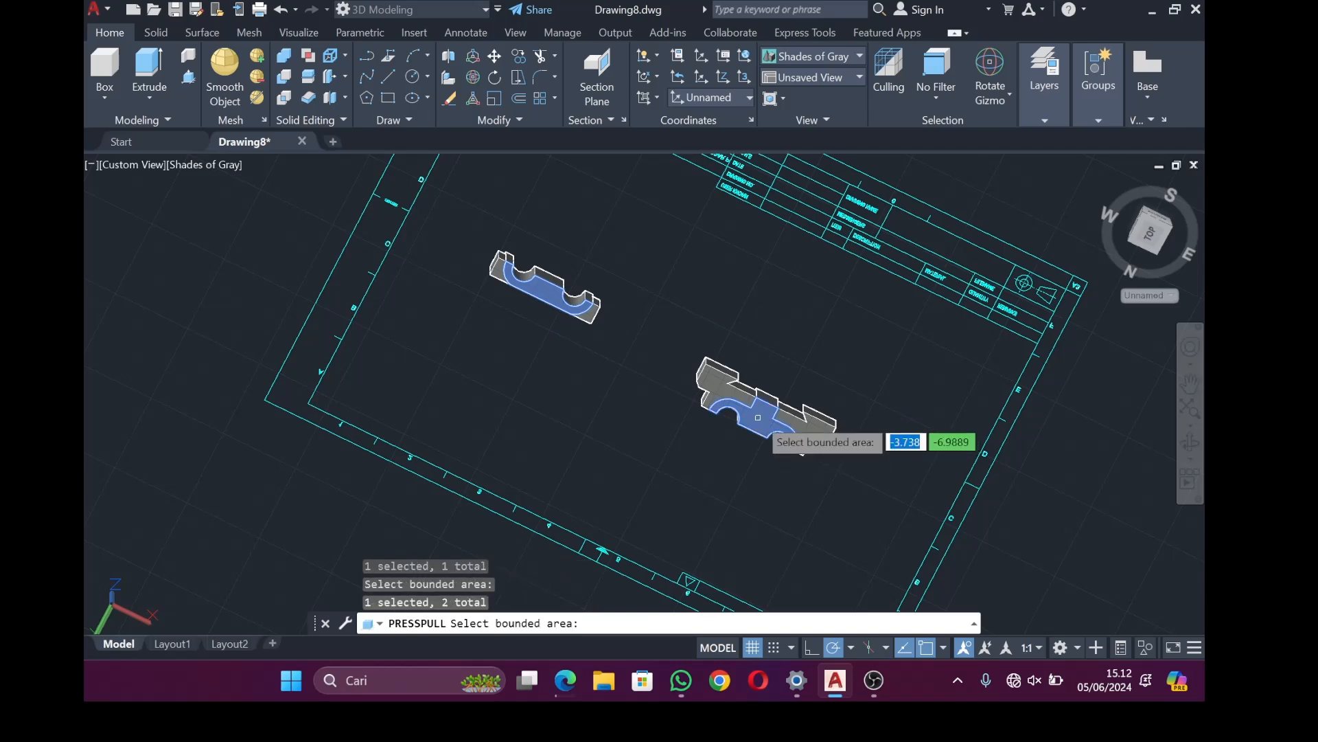
key(Return)
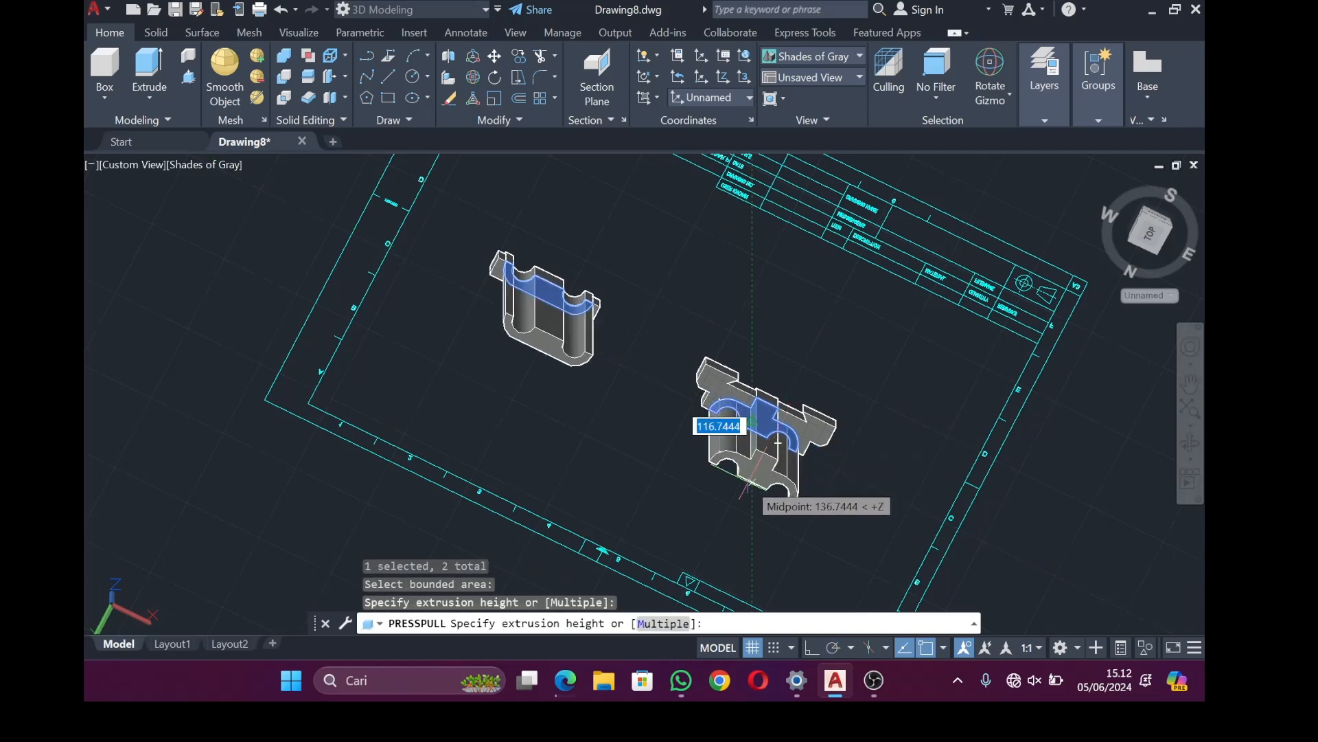
text(20)
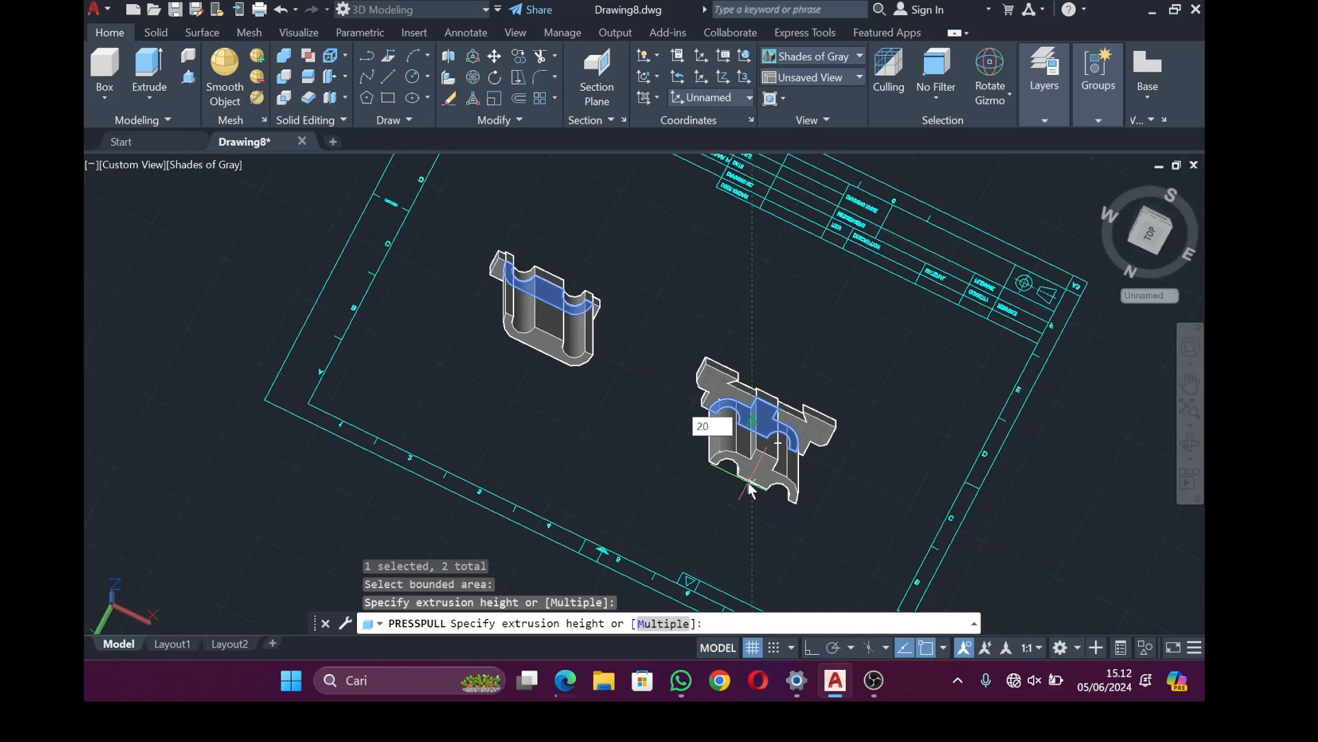
key(Return)
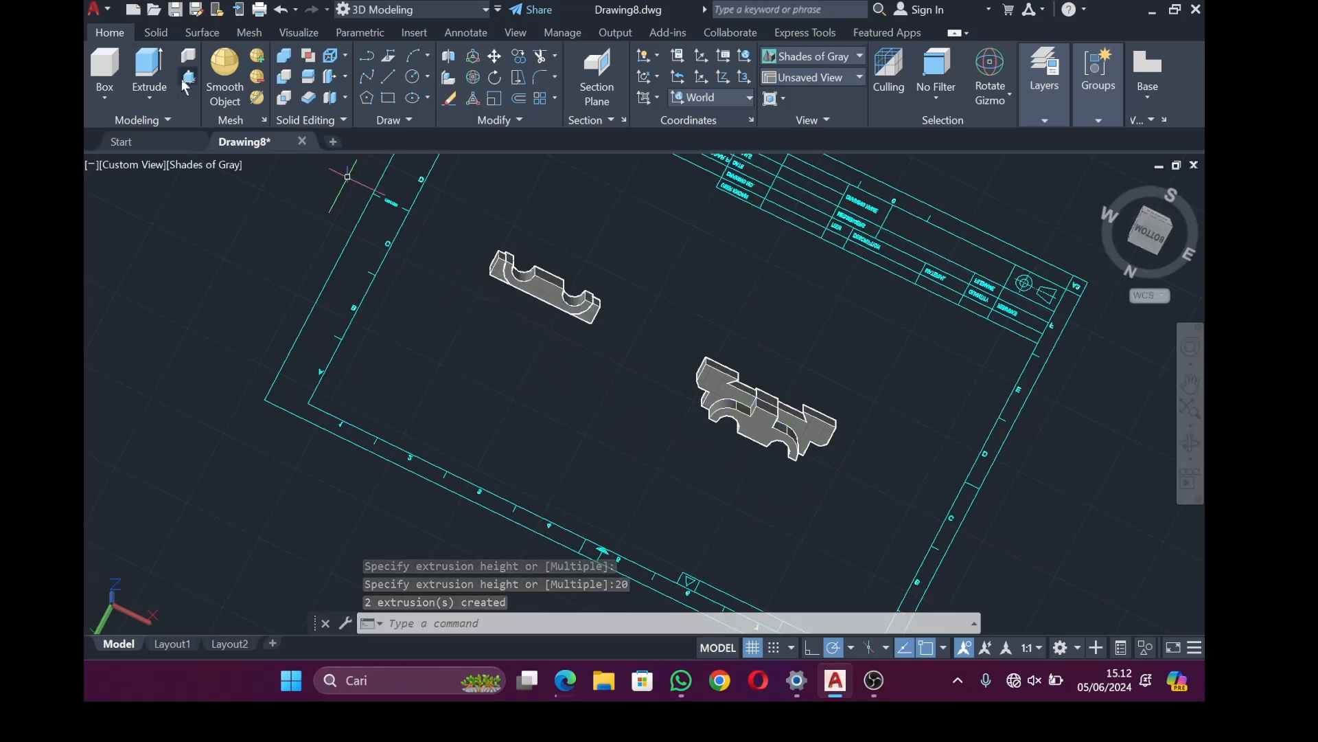
Presspull the four outer faces on the undersides of both solids, two on each, together by 15
click(152, 72)
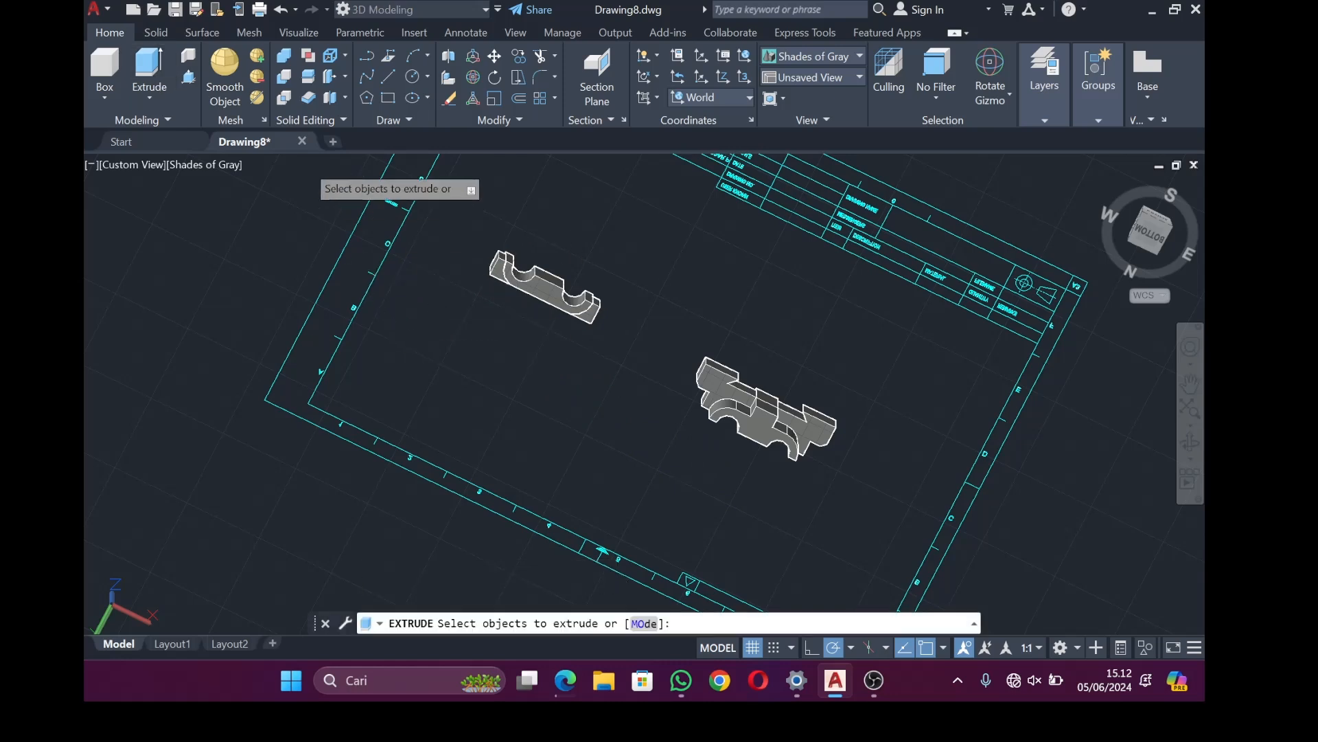
click(189, 77)
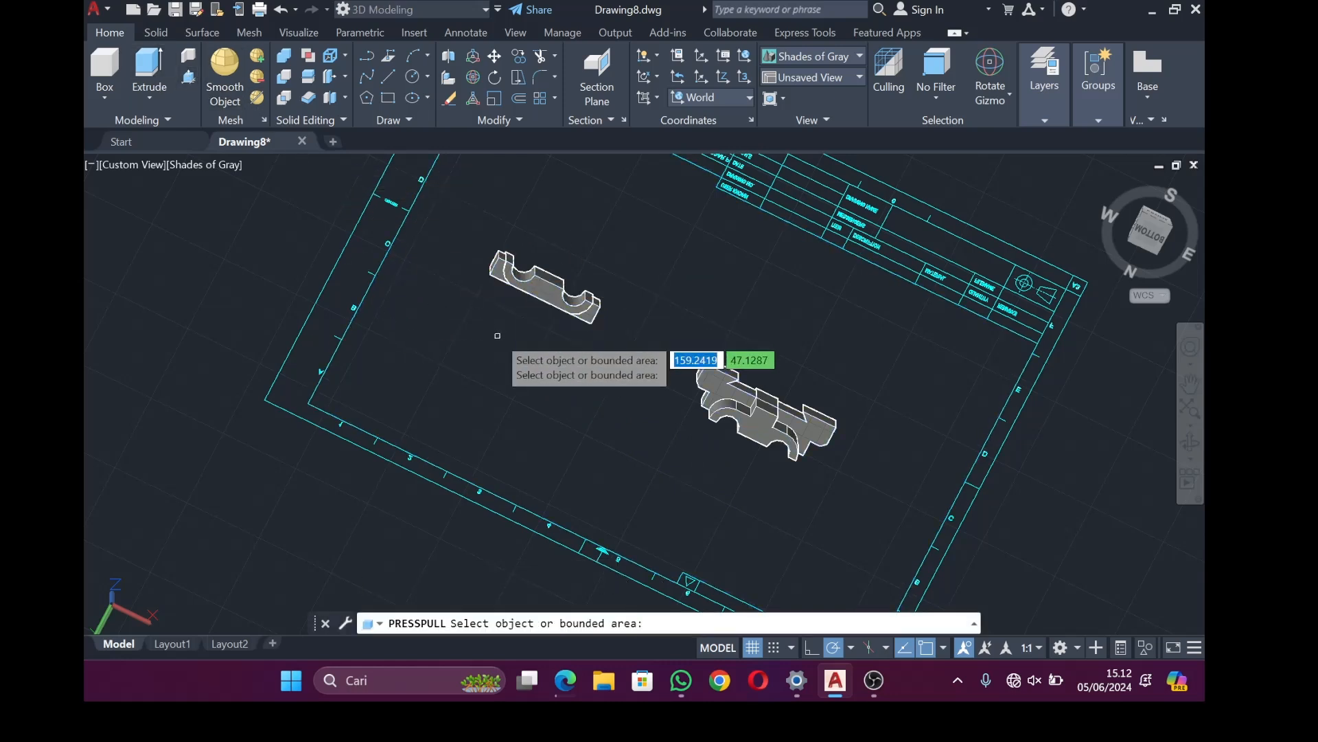
text(MULTI)
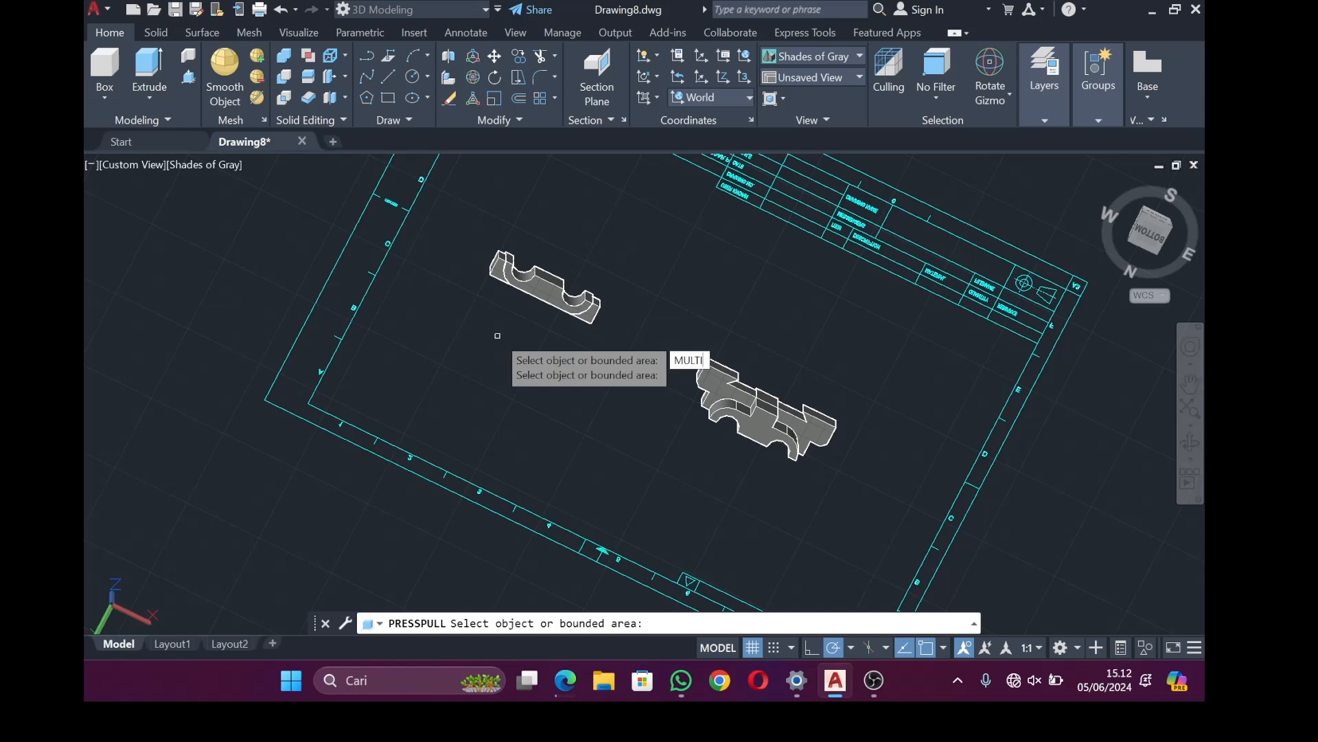
key(Return)
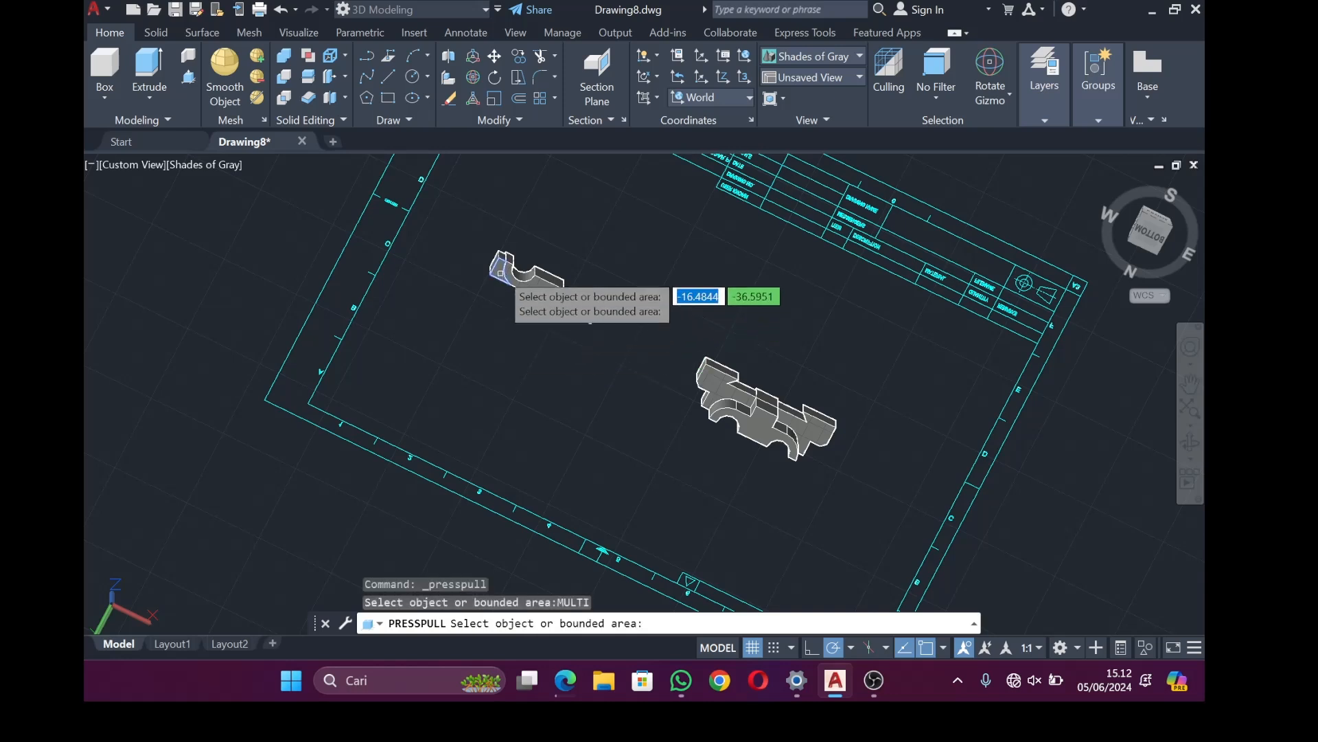
click(500, 273)
click(592, 313)
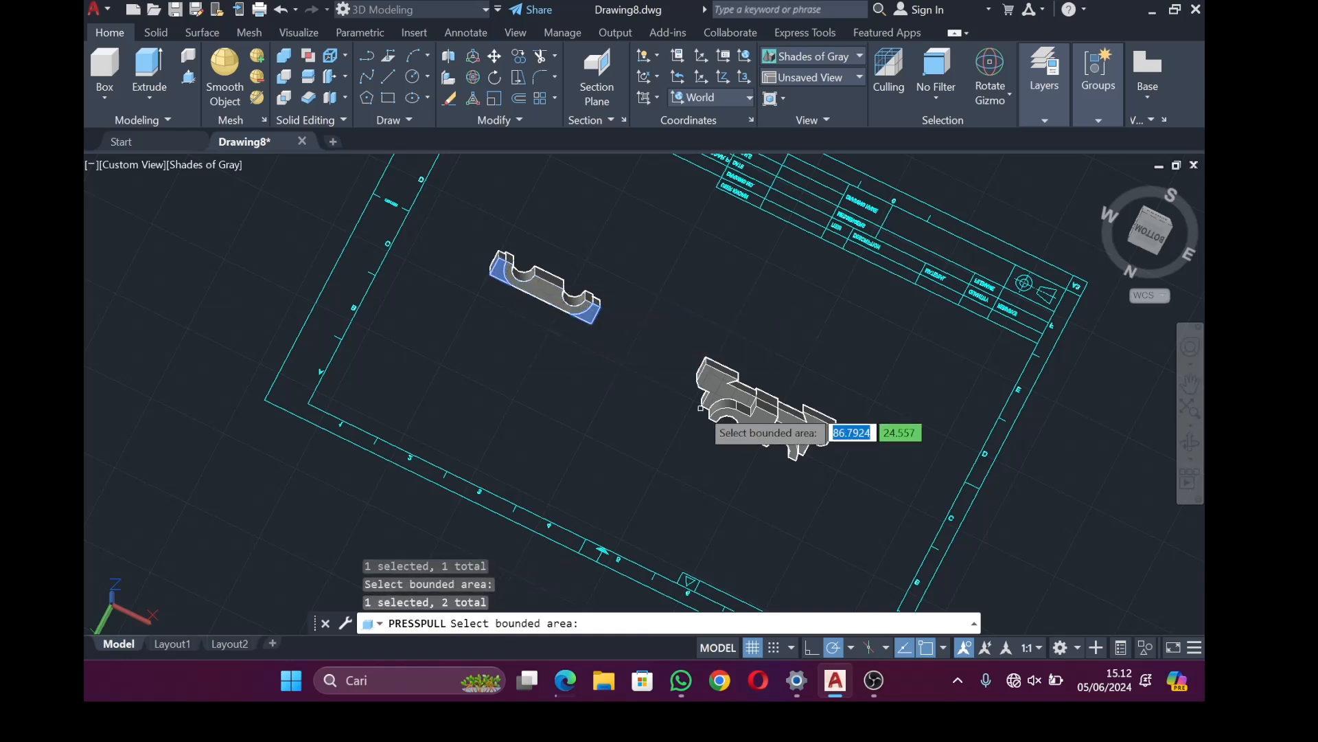
click(719, 397)
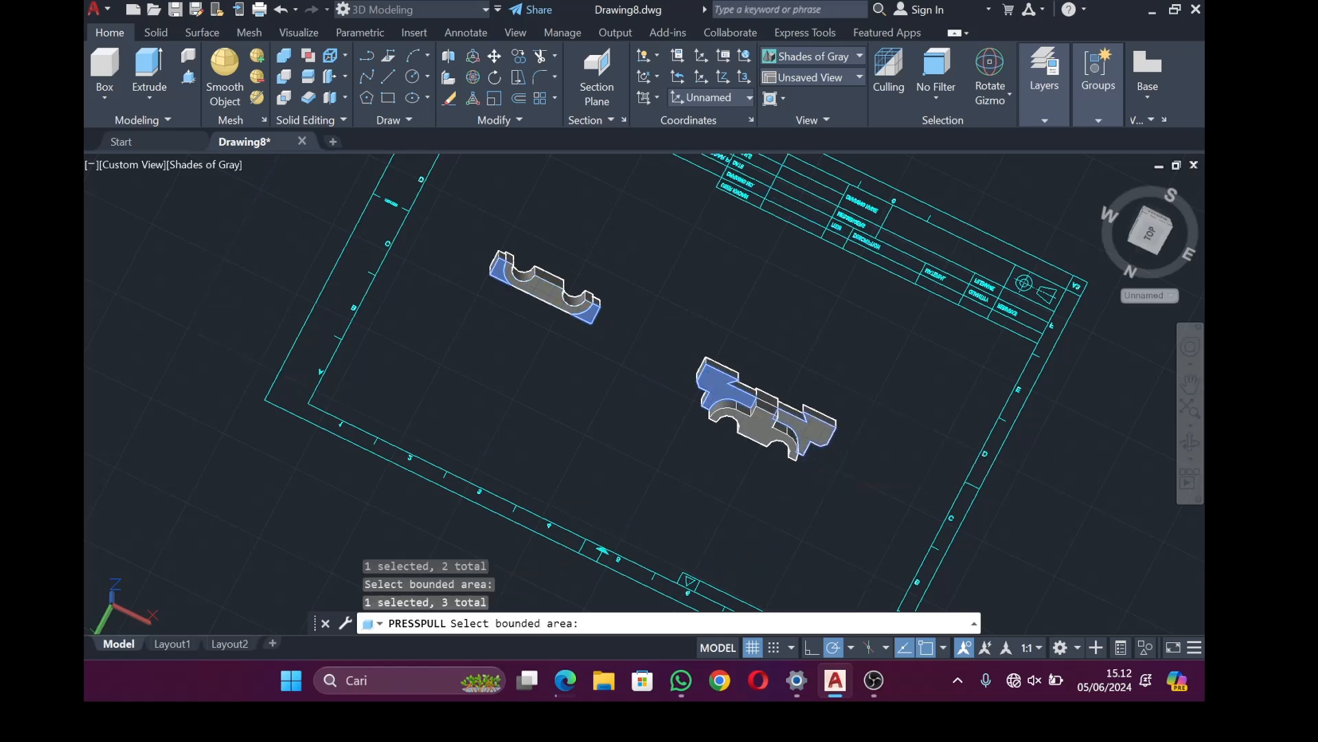
click(820, 432)
key(Return)
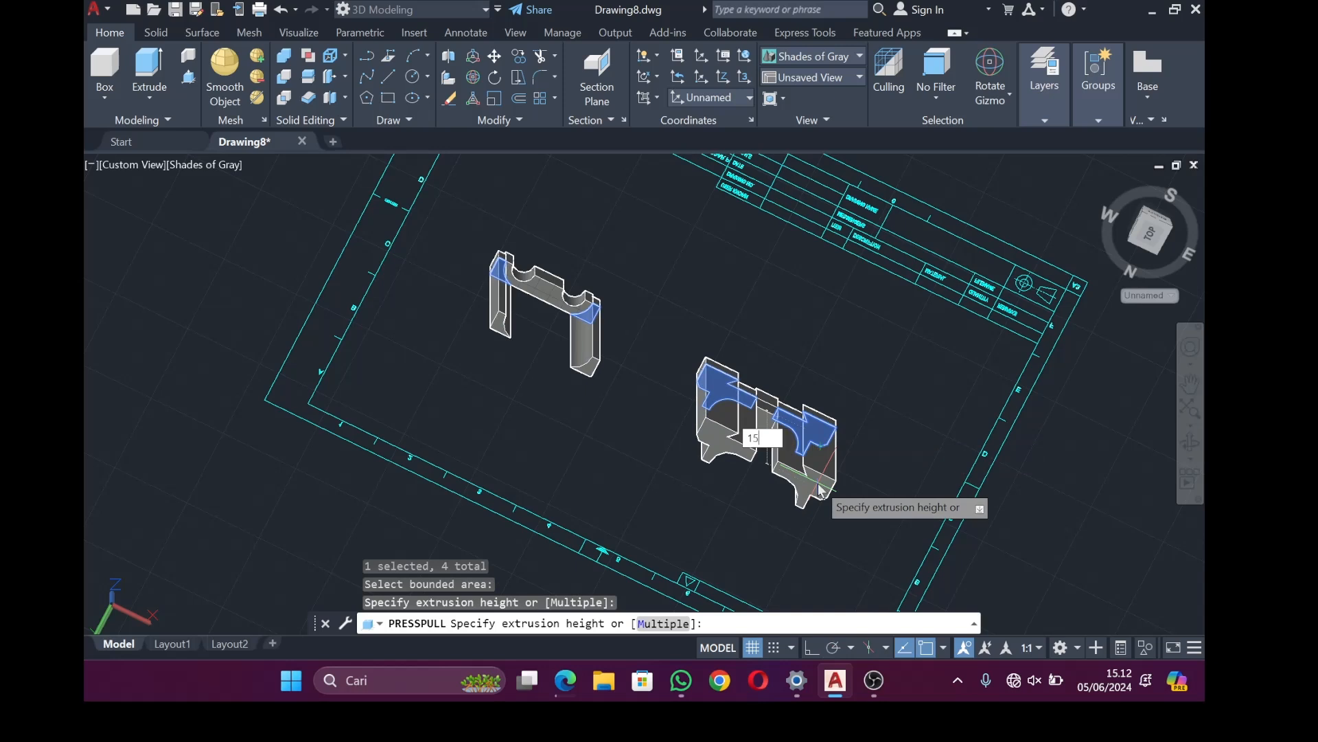
key(Return)
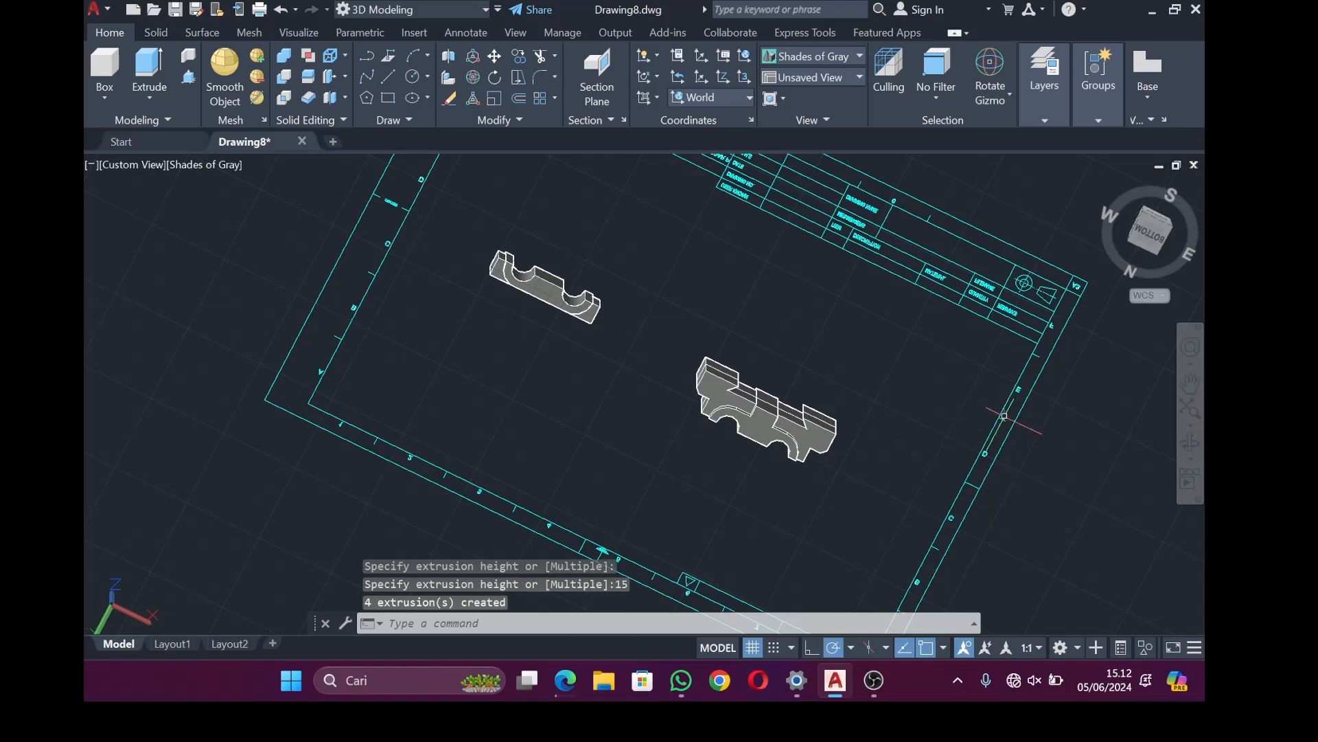
Presspull the inner arc-bounded face on the underside of the smaller piece by 20
click(1186, 442)
mouse_move(1099, 460)
mouse_down()
mouse_move(1009, 479)
mouse_move(1008, 540)
mouse_move(1118, 456)
mouse_move(1052, 513)
mouse_move(568, 411)
mouse_move(462, 303)
mouse_move(390, 274)
mouse_up()
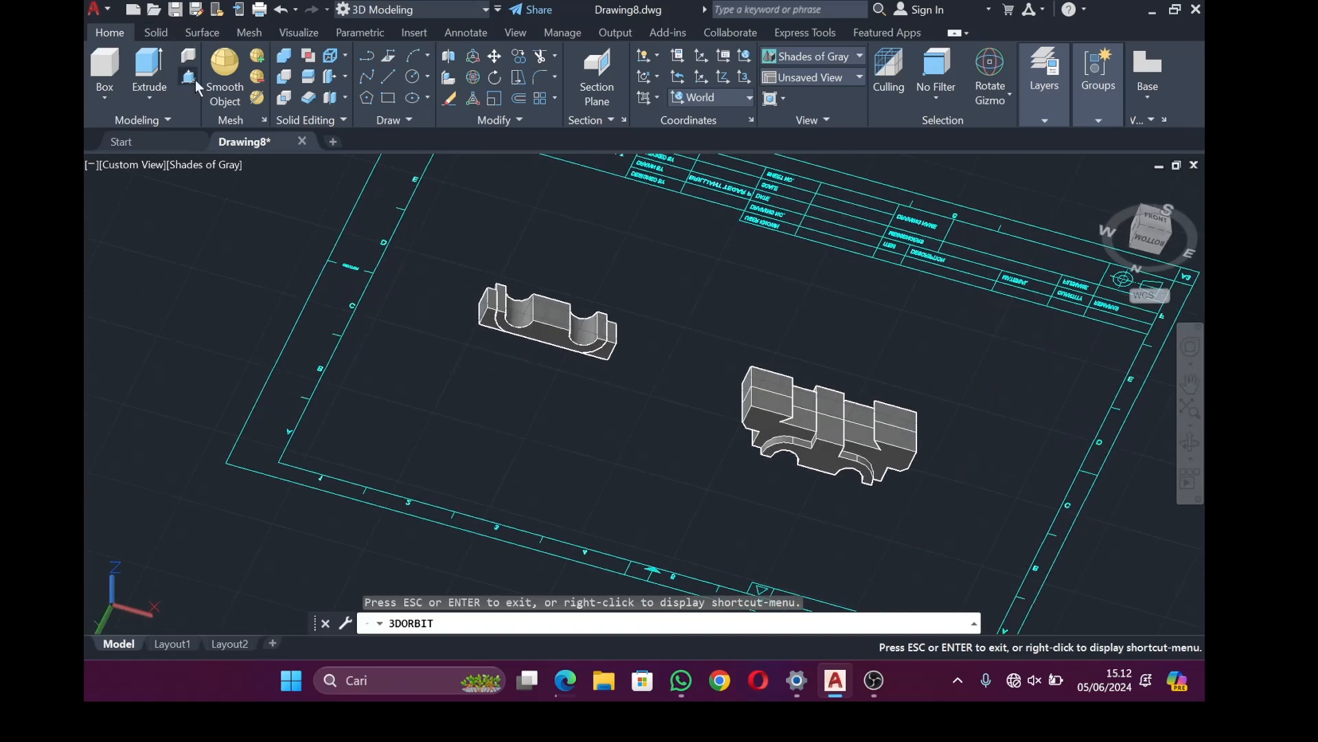
click(189, 78)
click(552, 340)
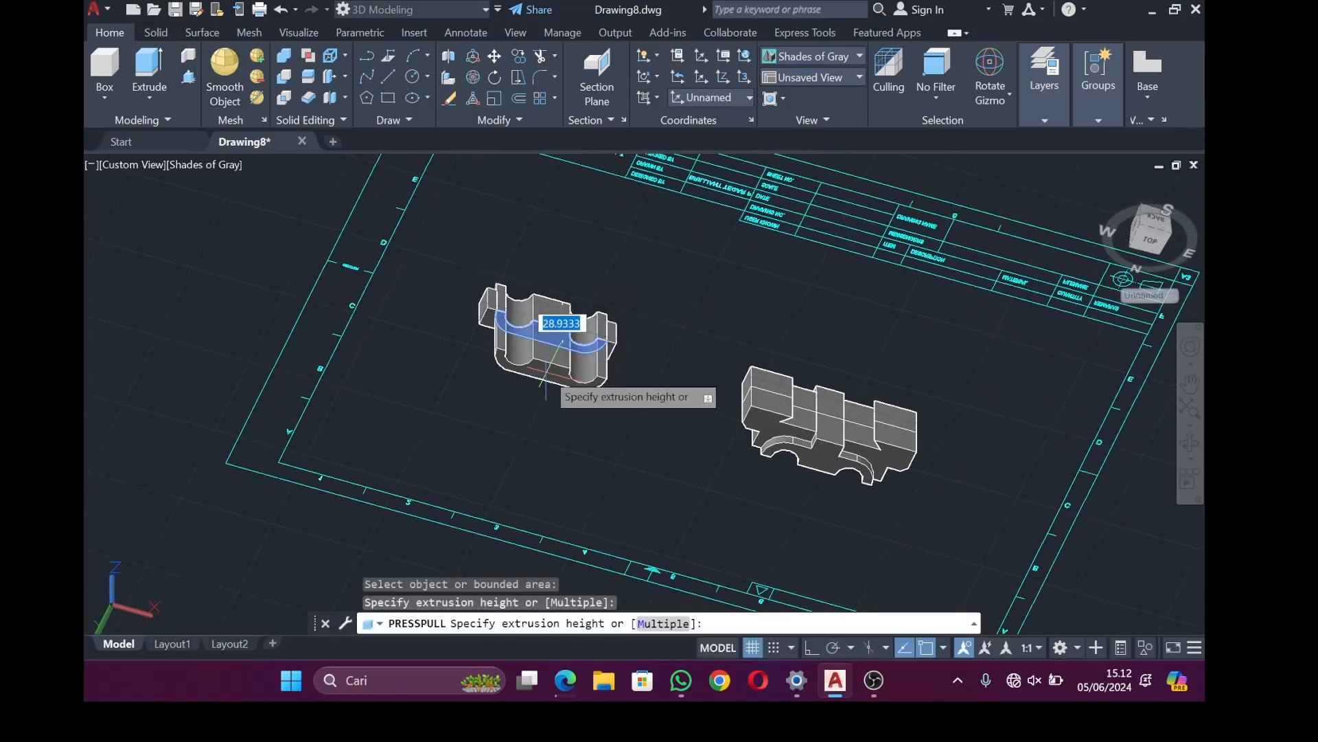
text(20)
key(Return)
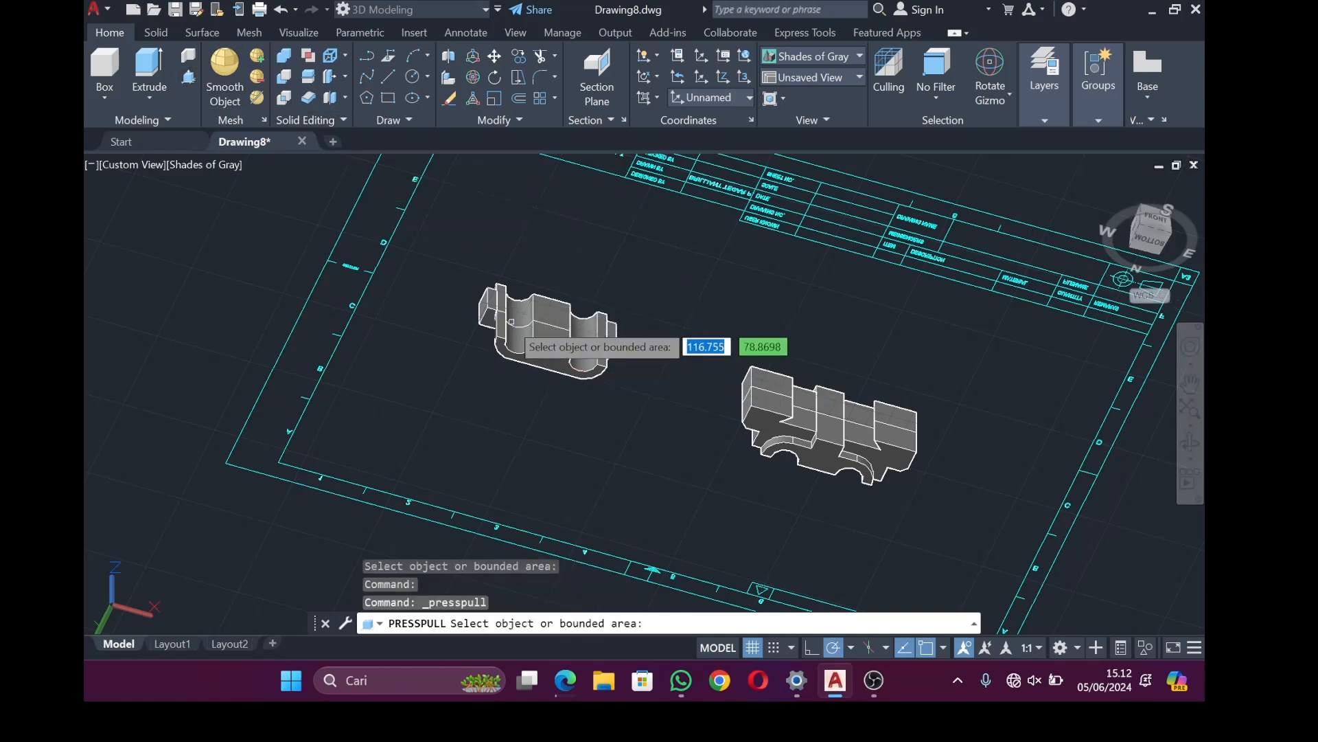
Presspull the two outer end faces on the underside of the smaller piece by 15 each
click(489, 347)
text(1)
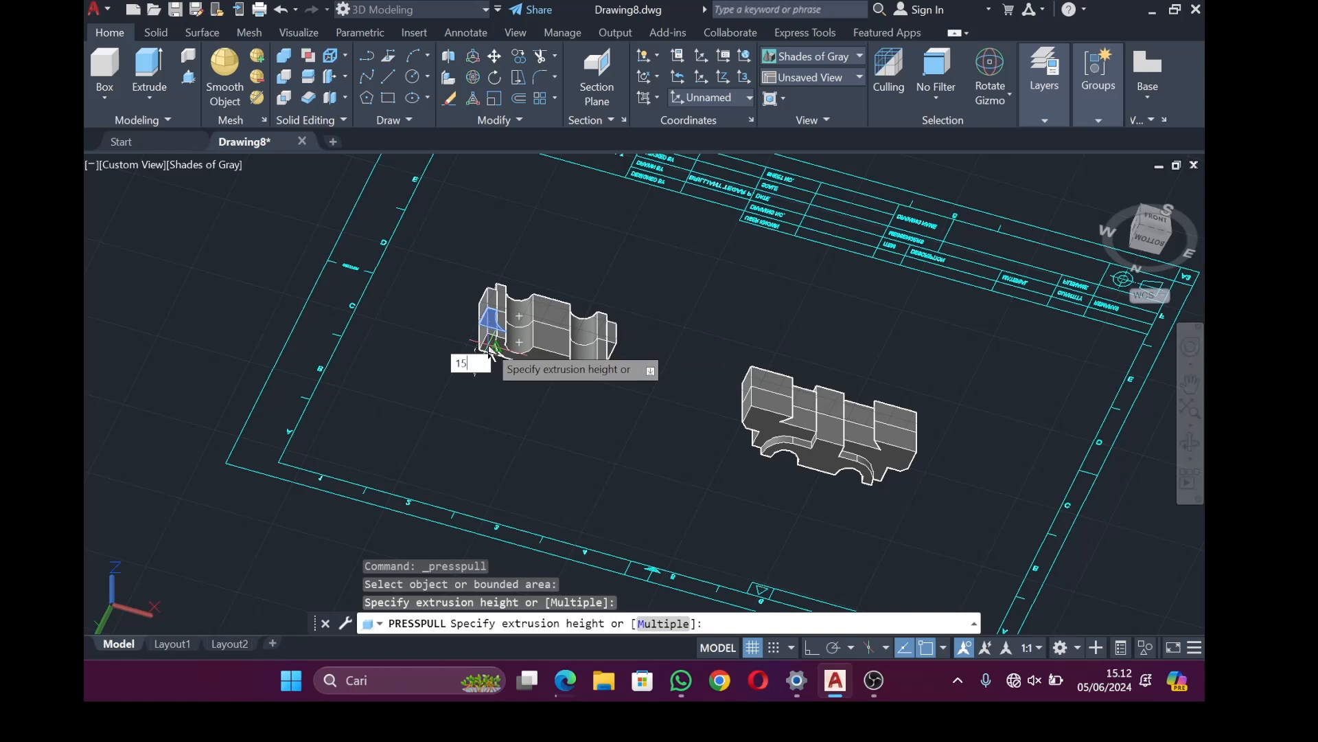
text(5)
key(Return)
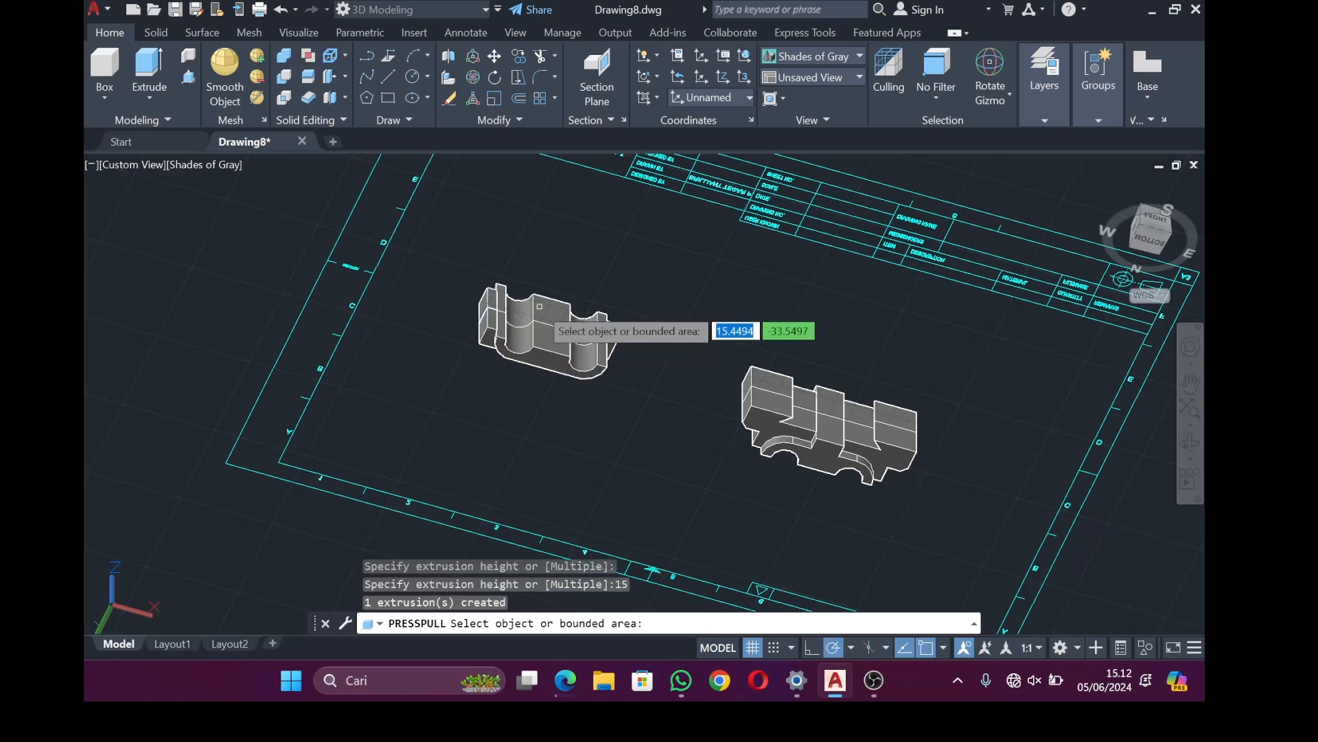
click(611, 356)
text(15)
key(Return)
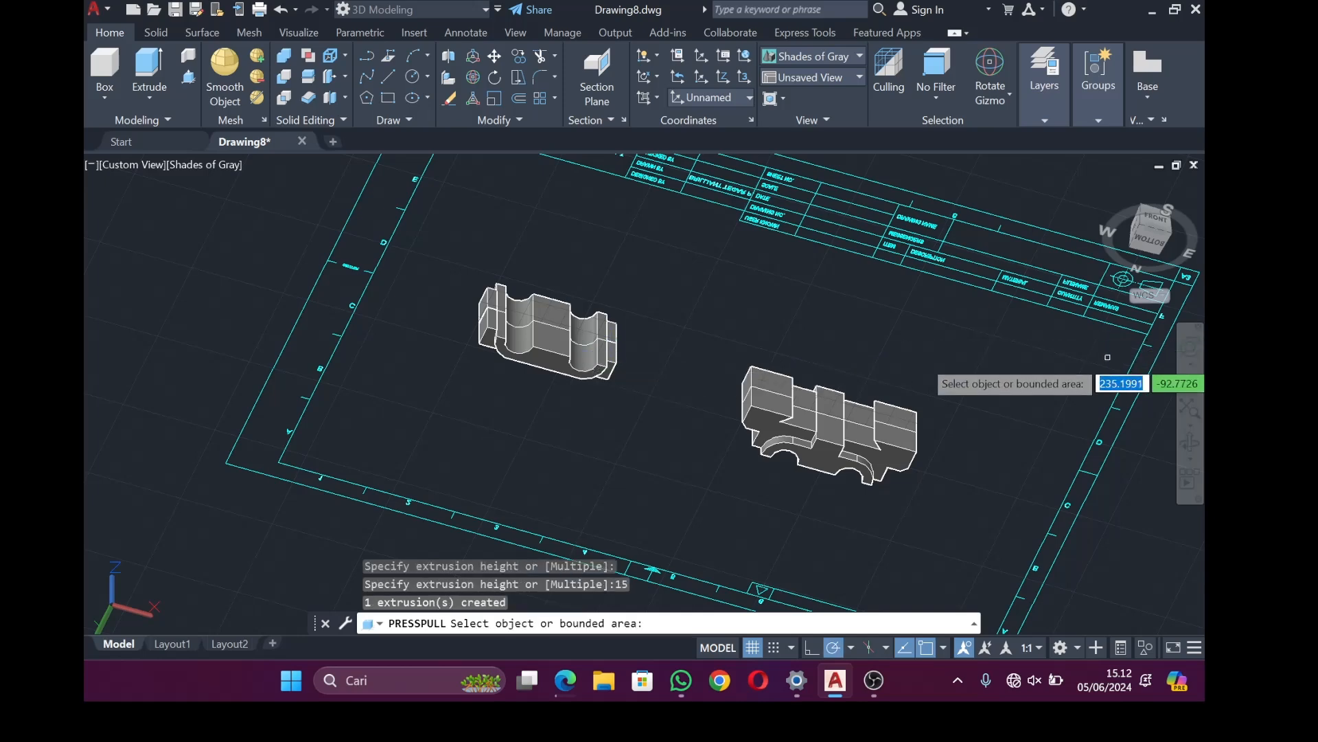
Switch to the Top view and union the smaller piece's middle body with its two end bodies
click(819, 75)
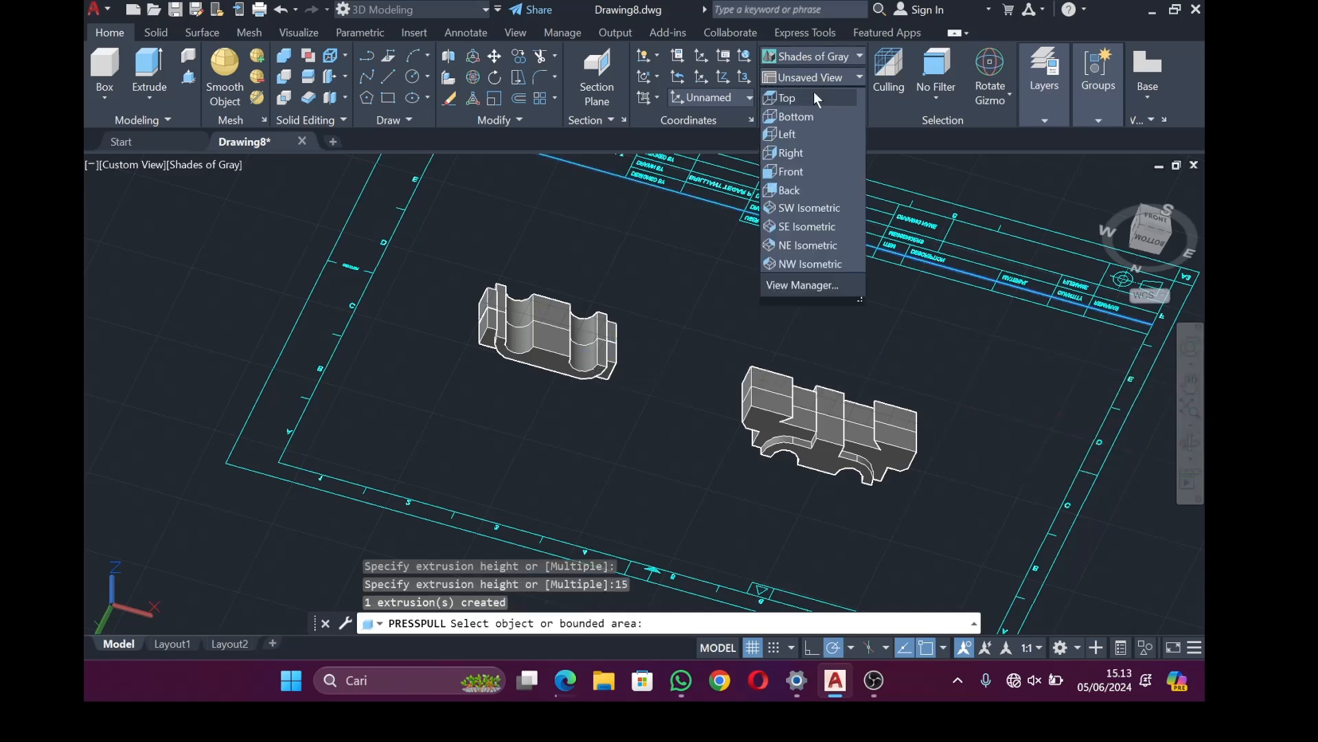
click(814, 91)
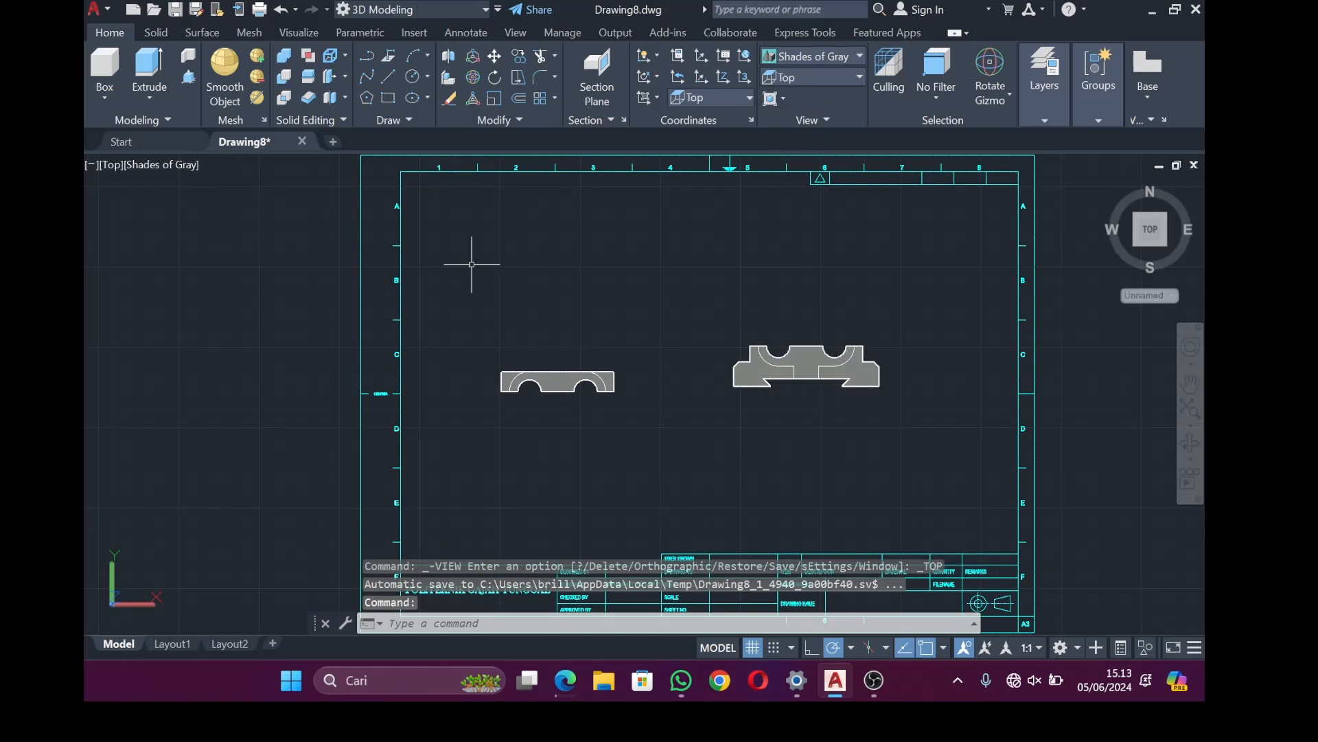
click(308, 81)
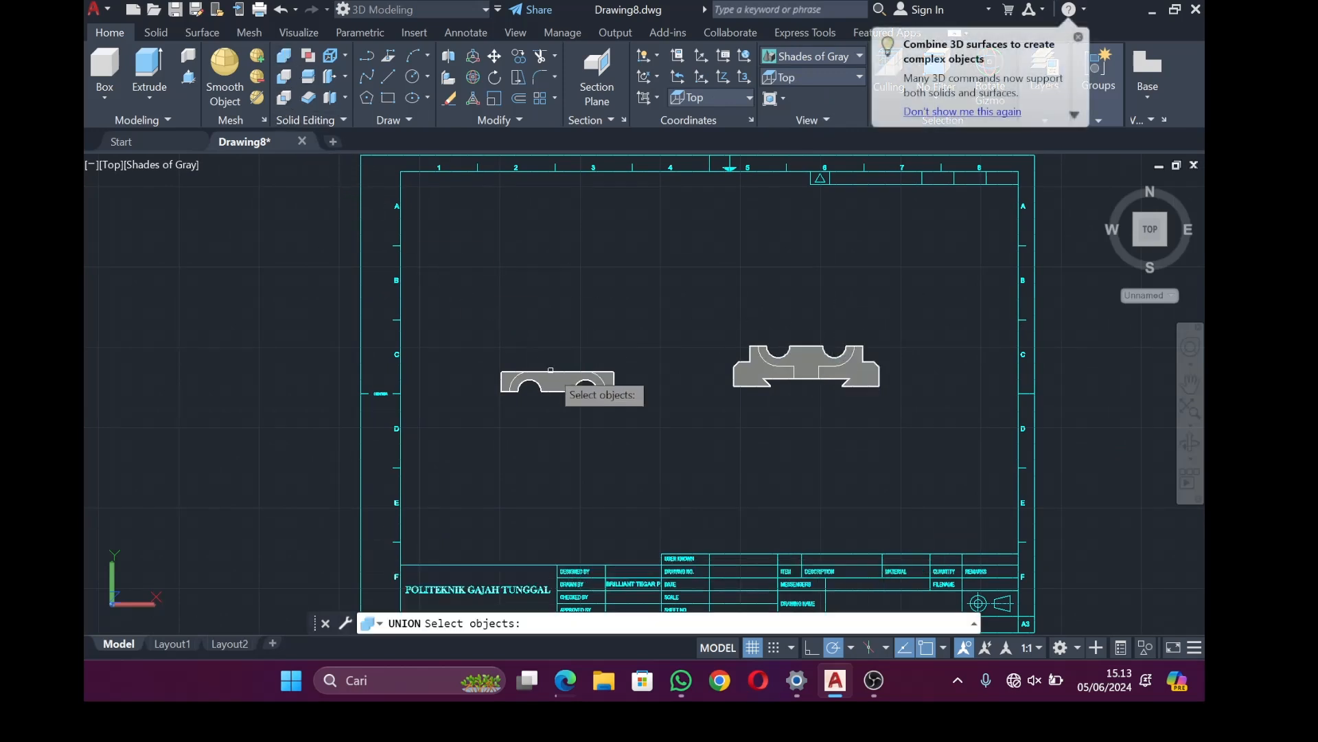
click(563, 377)
click(618, 384)
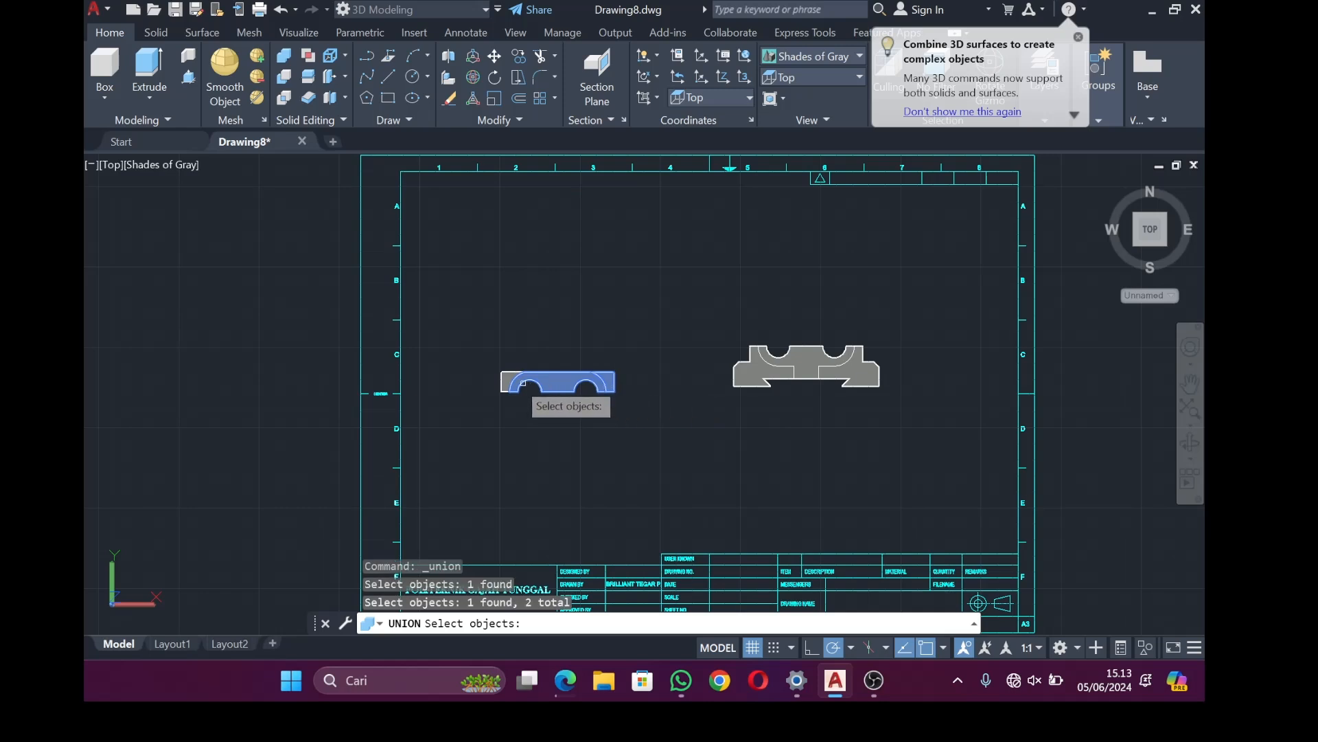
click(511, 376)
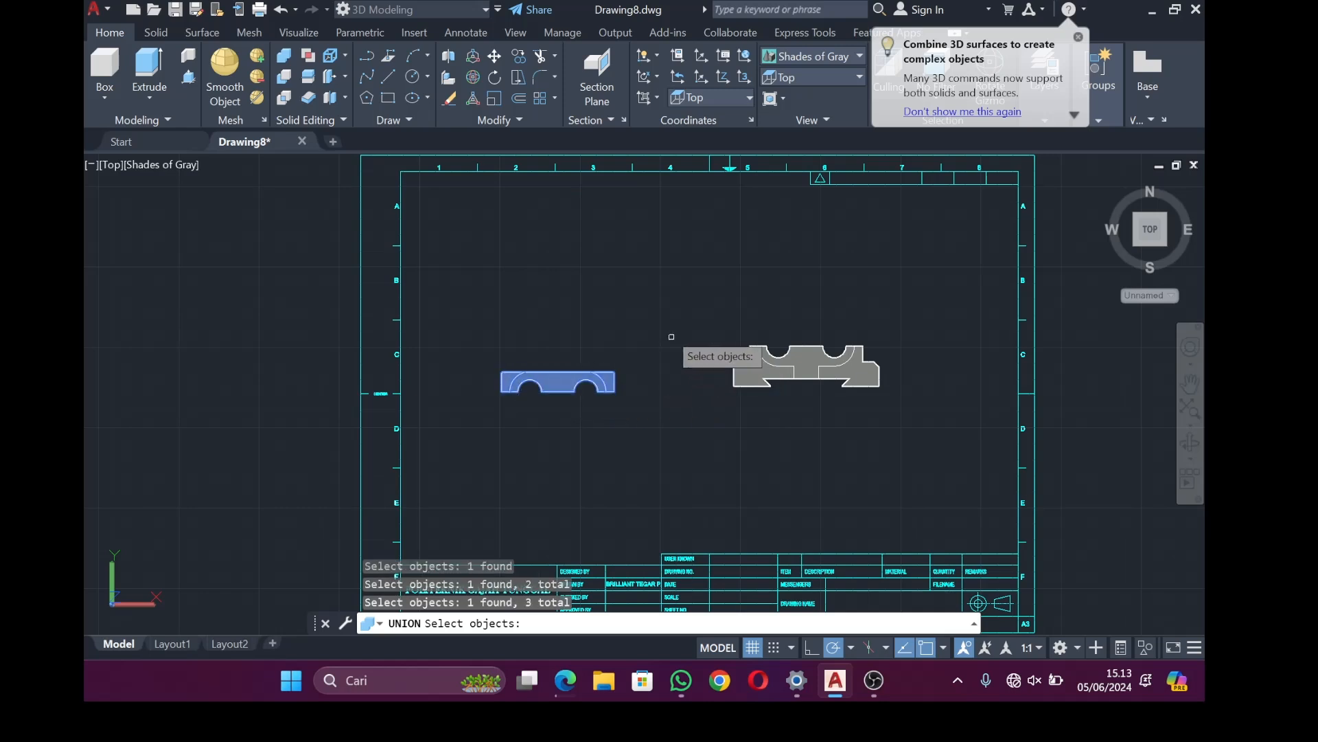
key(Return)
click(188, 77)
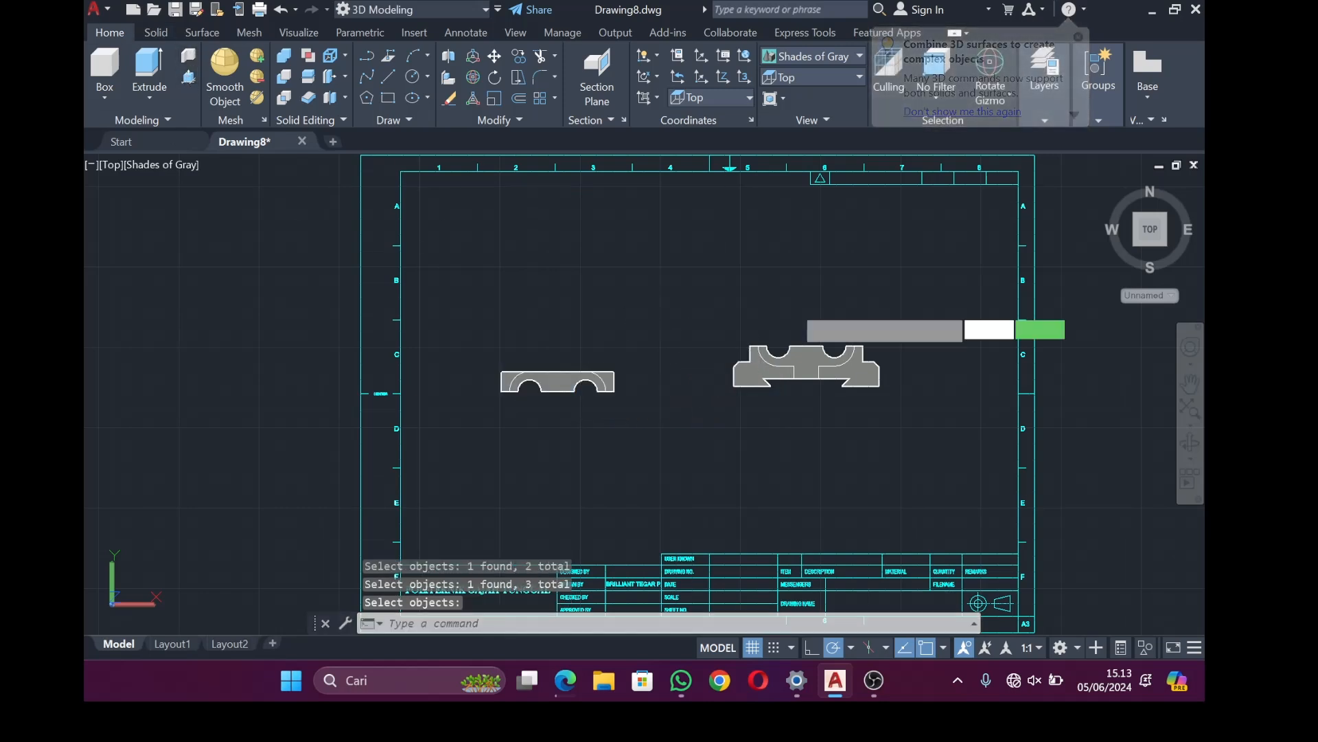
click(819, 354)
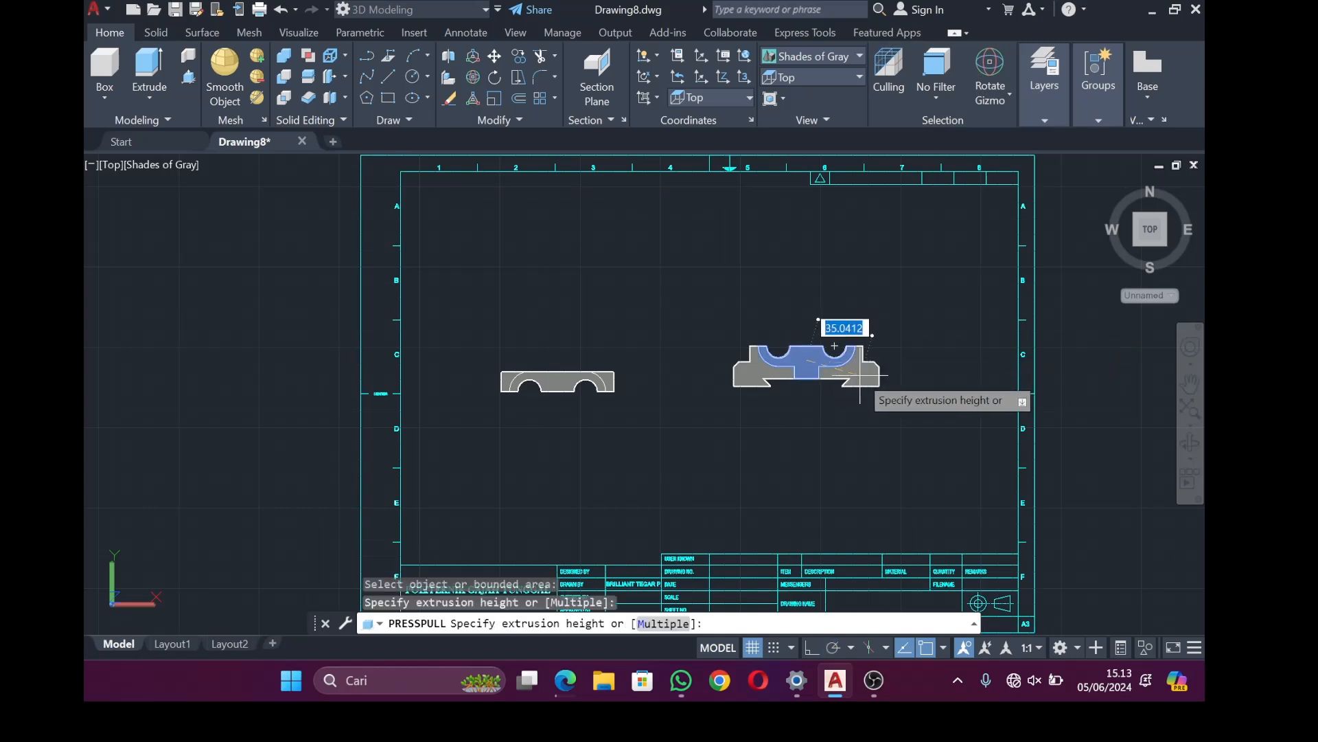
key(Escape)
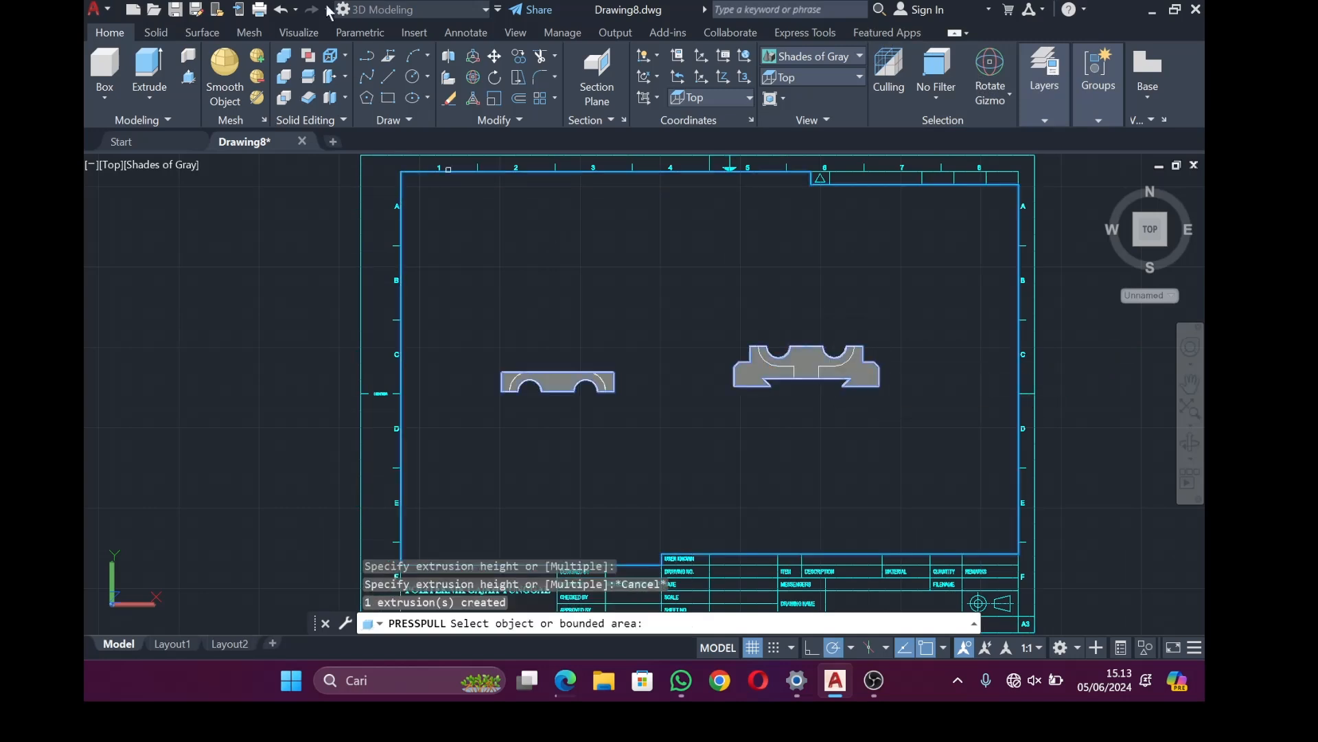
Union the larger block's middle body with its two side bodies
click(288, 63)
click(838, 373)
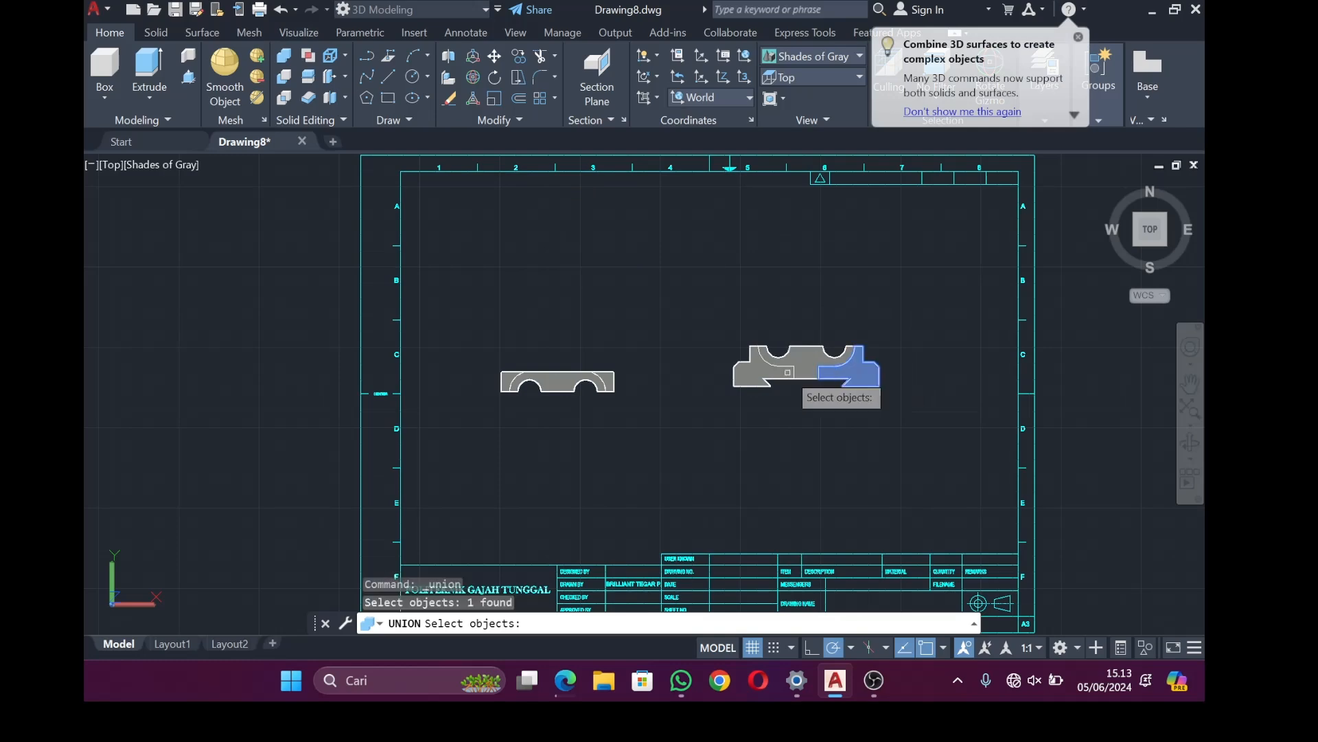
click(793, 373)
click(765, 376)
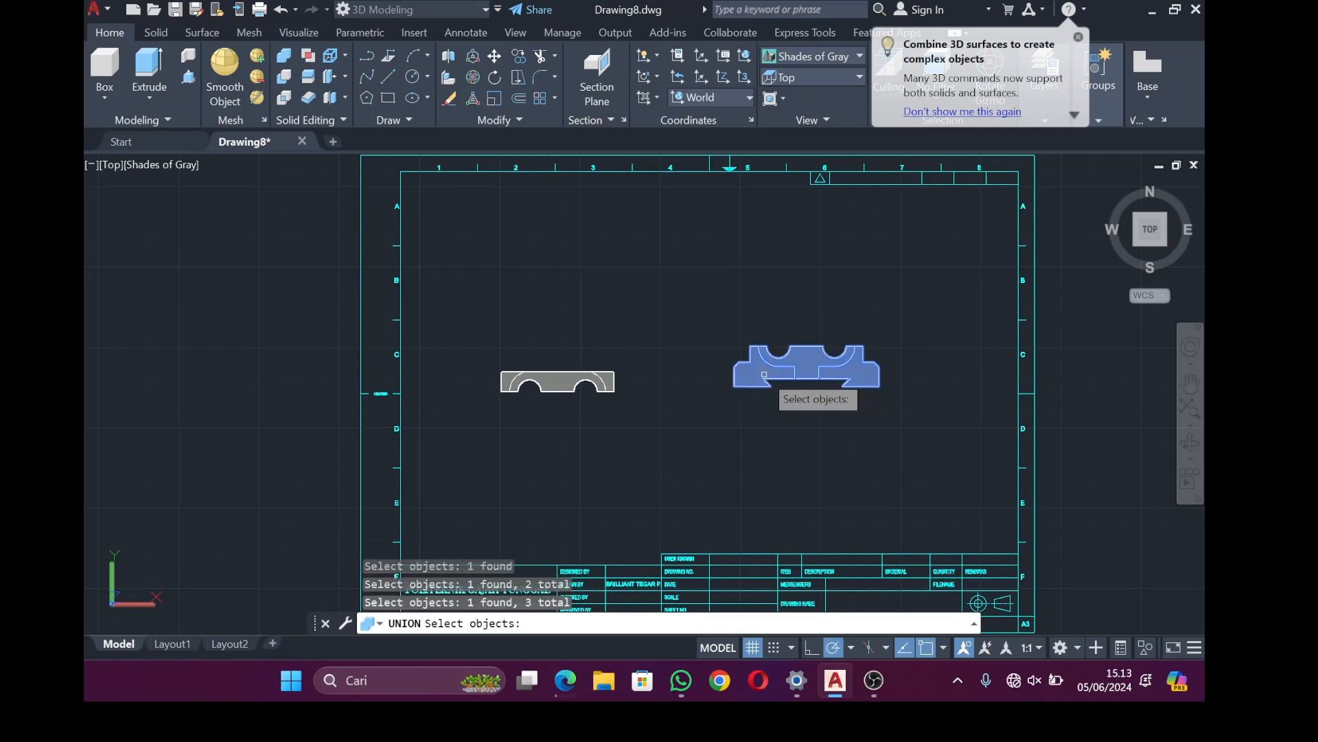
key(Return)
Union all the remaining separate bodies of the smaller piece, including its upper and lower end bodies, into one solid
click(1192, 443)
drag(989, 462, 951, 192)
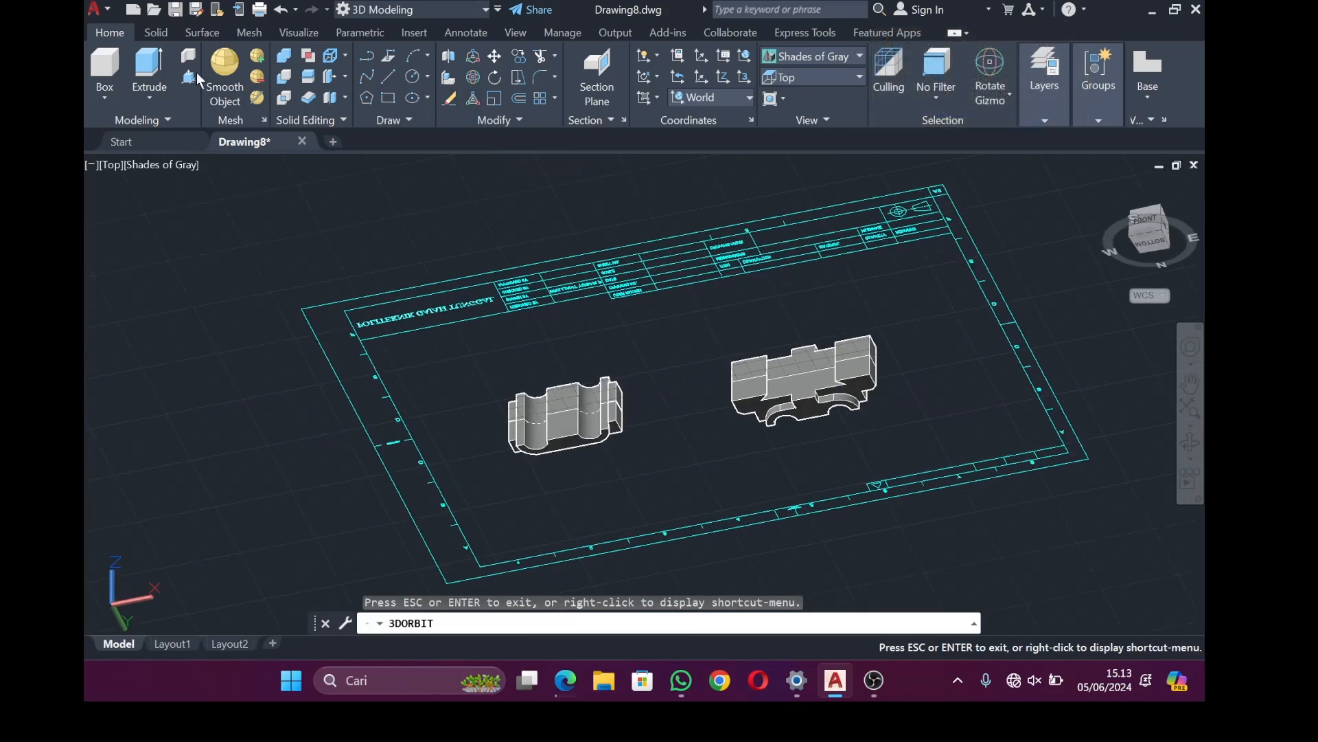
click(284, 55)
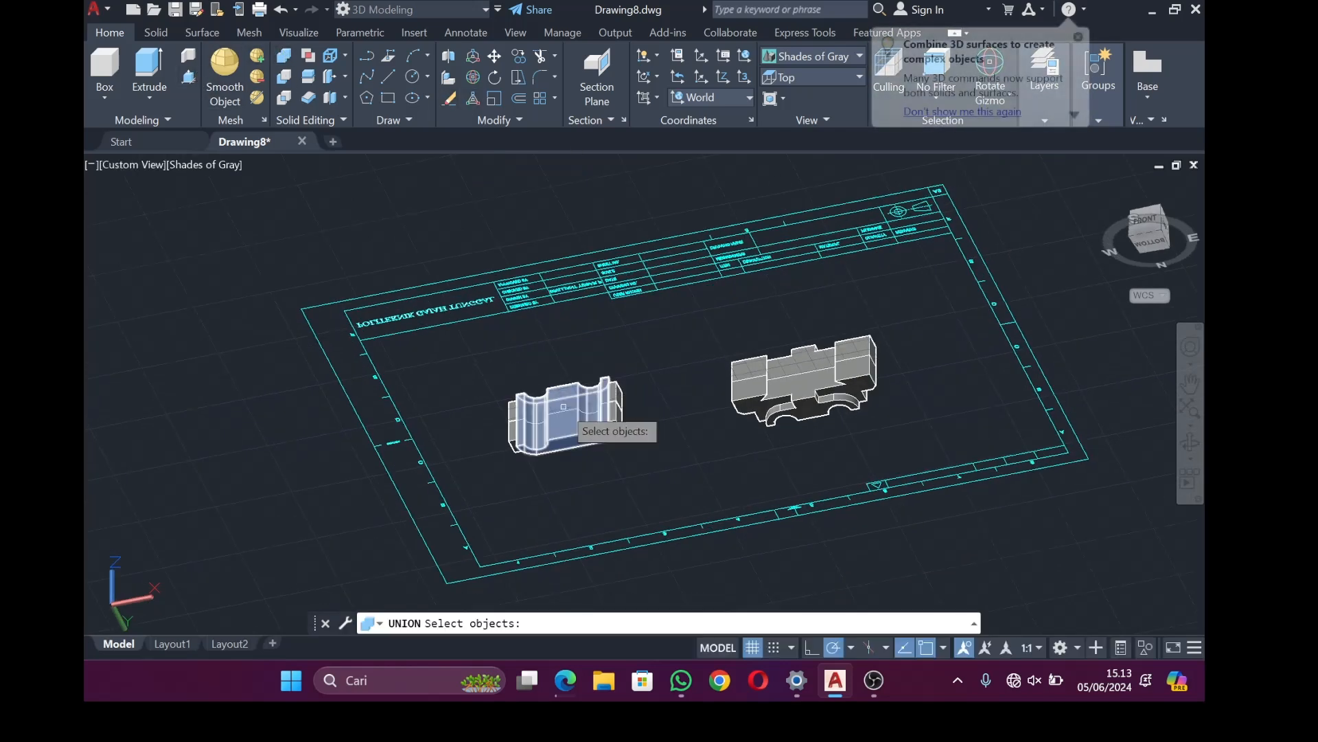
click(616, 407)
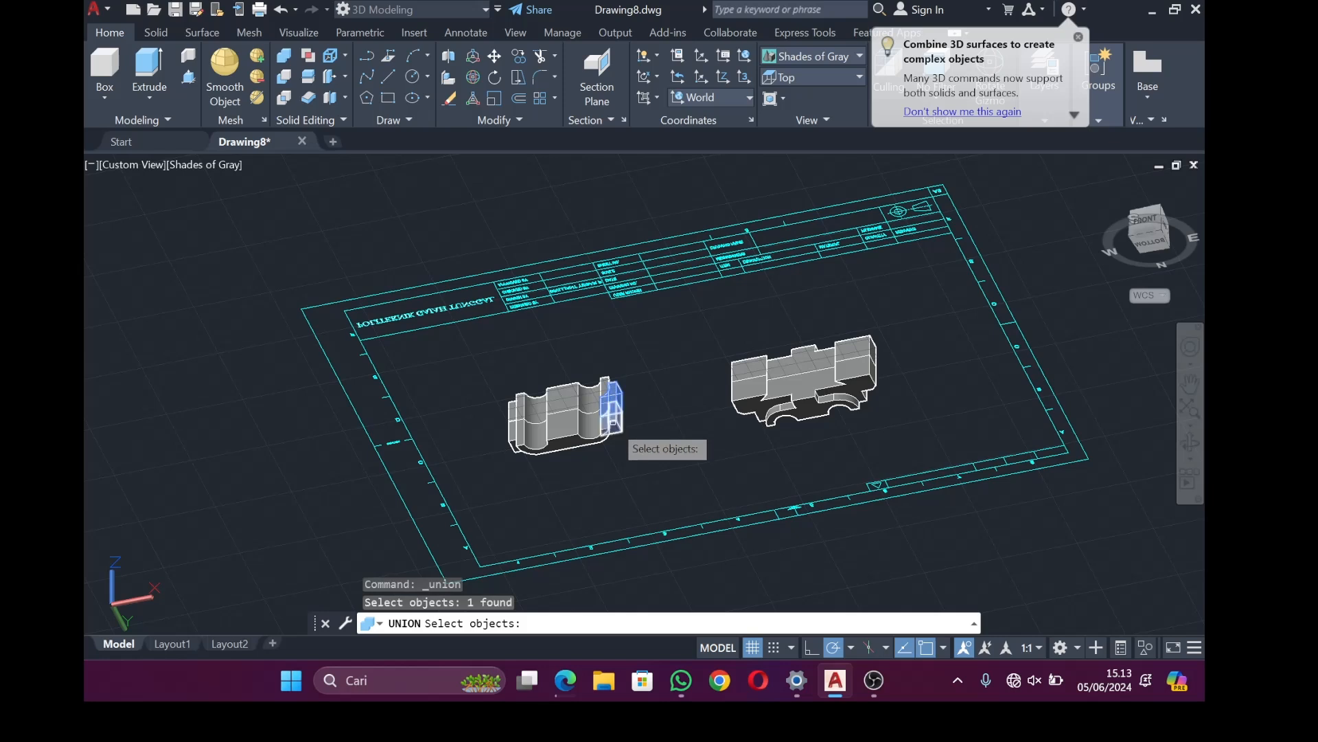
click(615, 433)
click(597, 436)
click(512, 433)
click(513, 414)
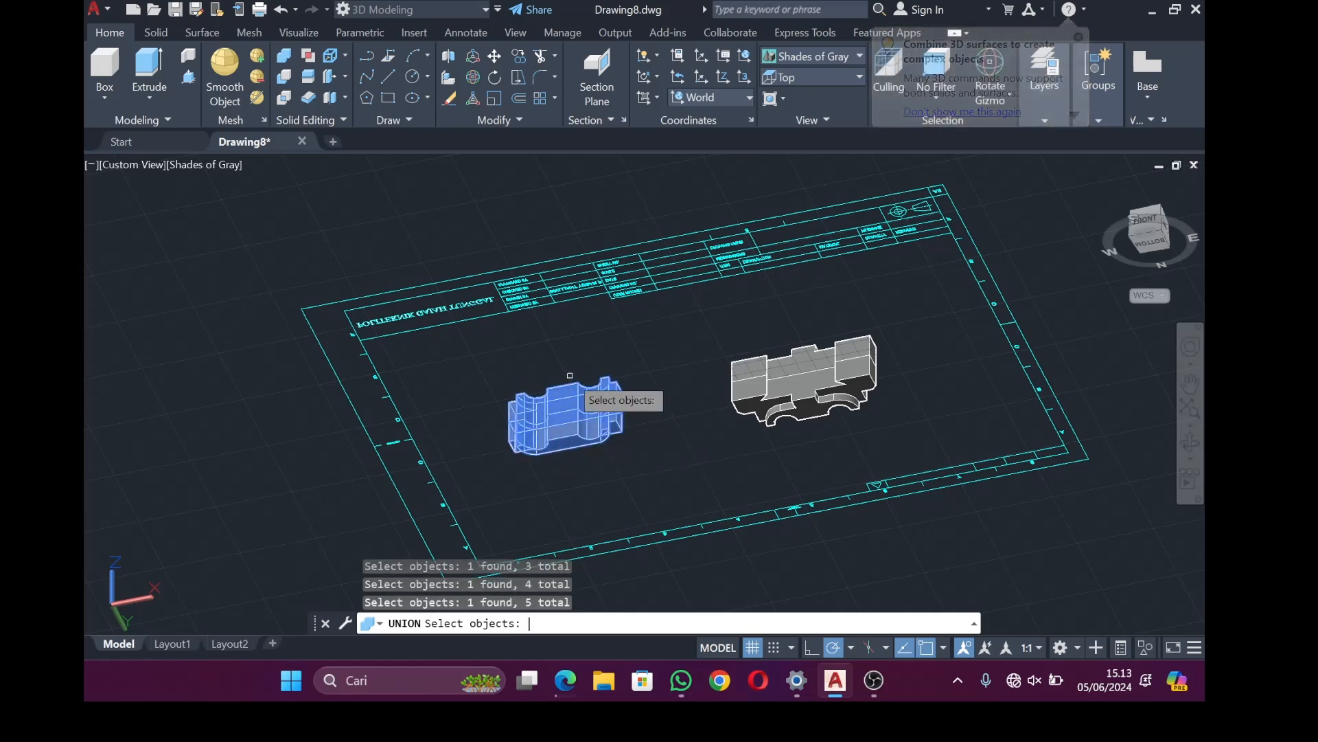
key(Return)
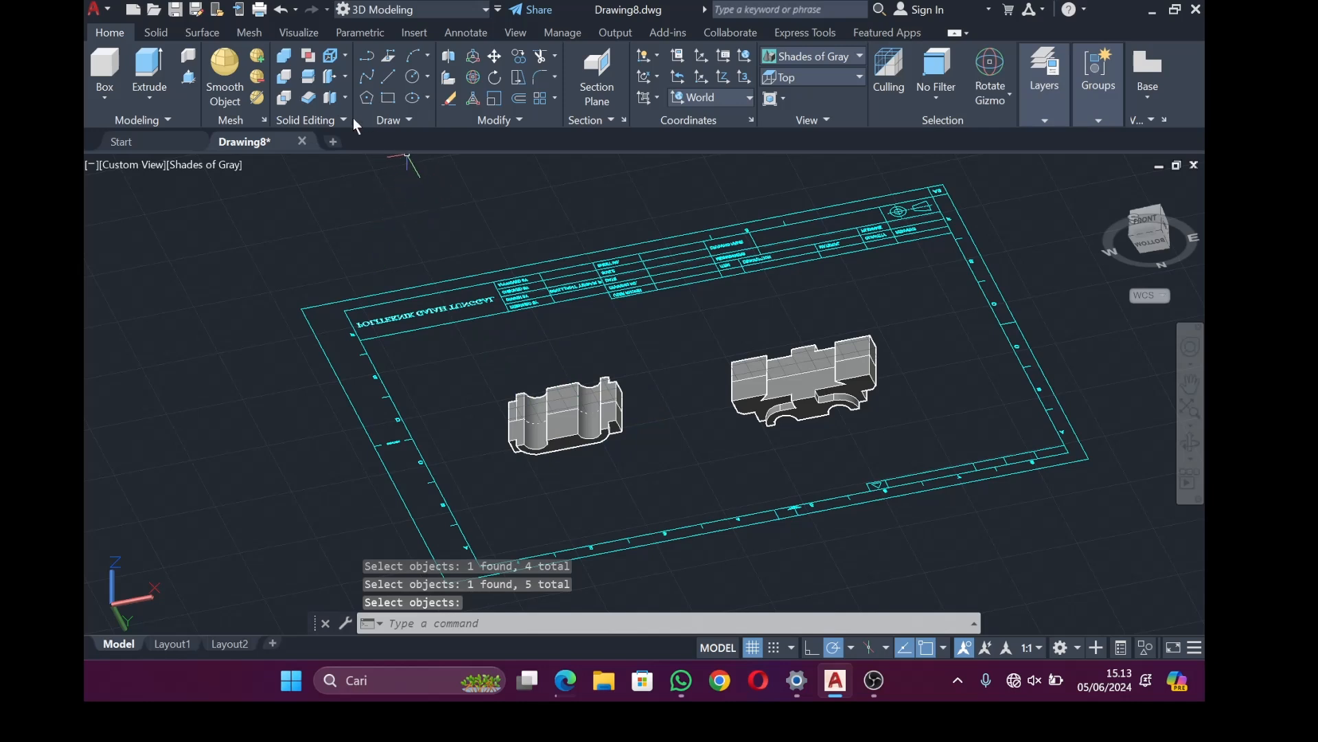
click(285, 58)
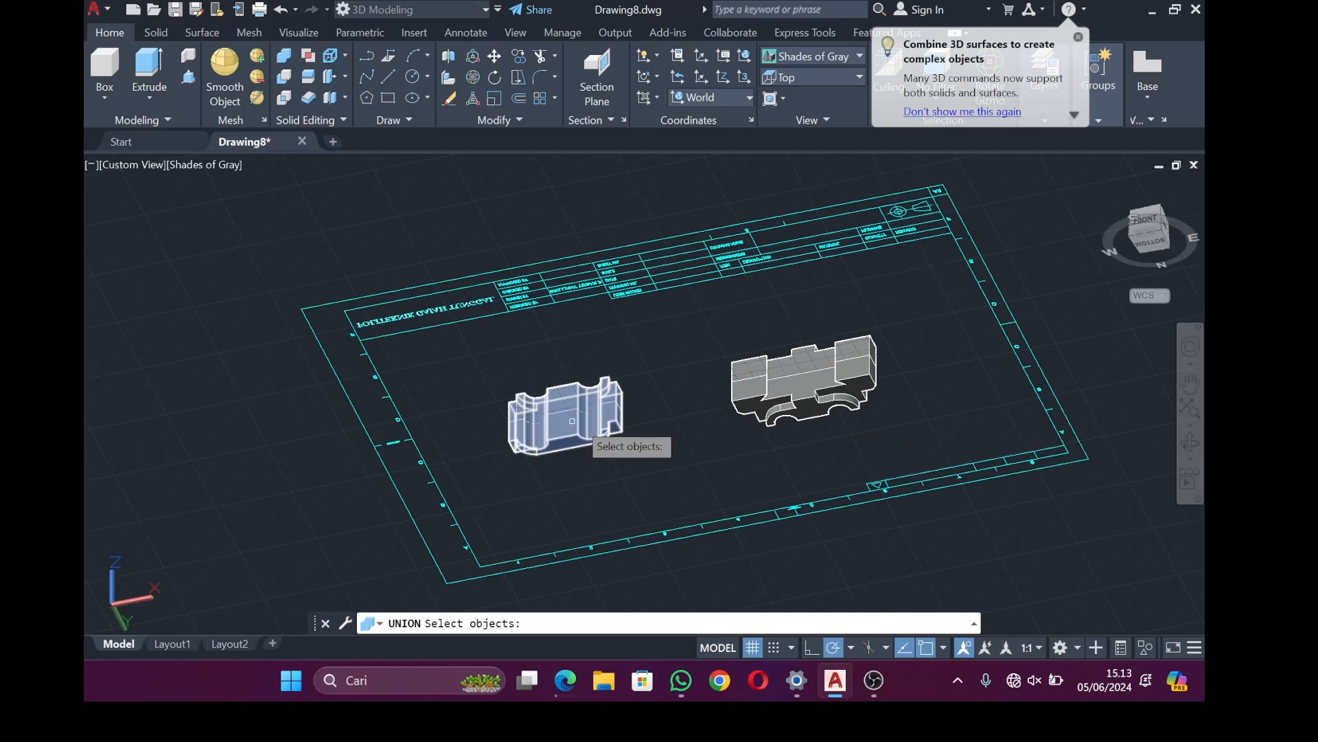
key(Escape)
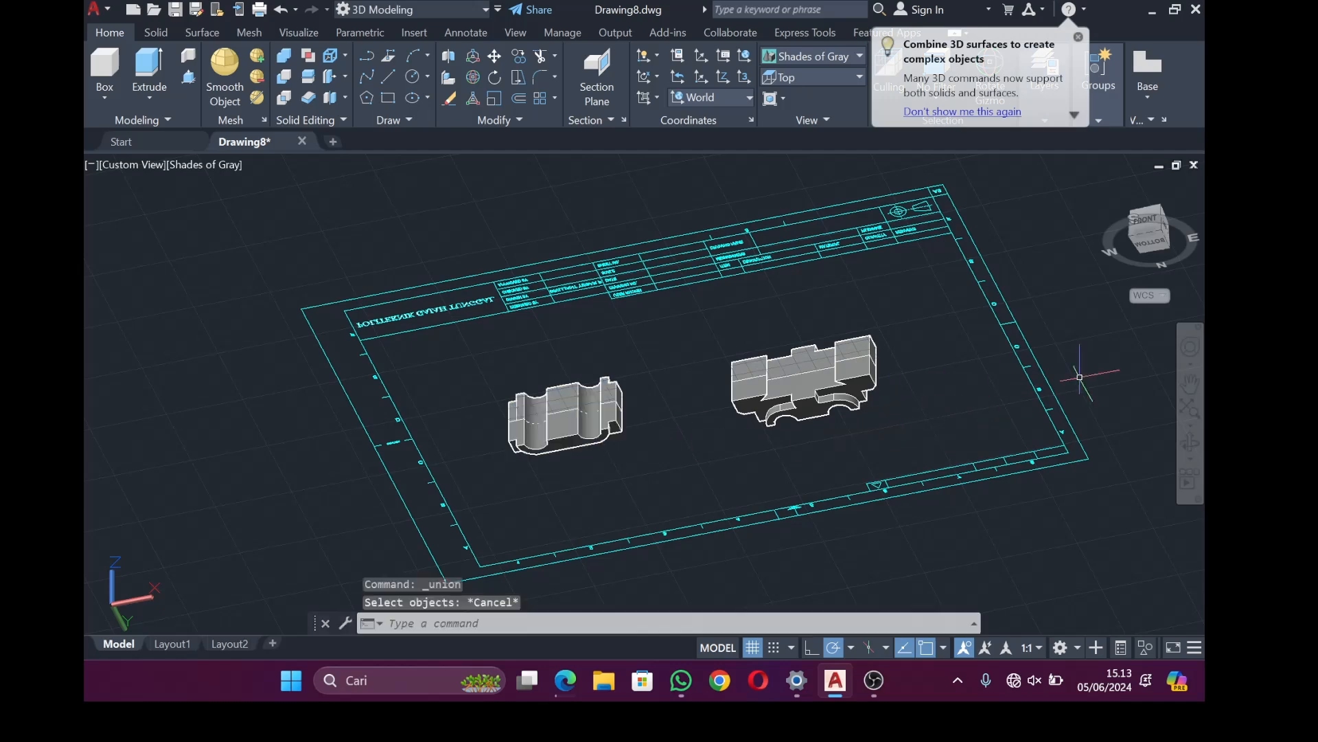
Switch to the Top view and rotate both solids together by 90 degrees about the X axis
click(841, 75)
click(816, 101)
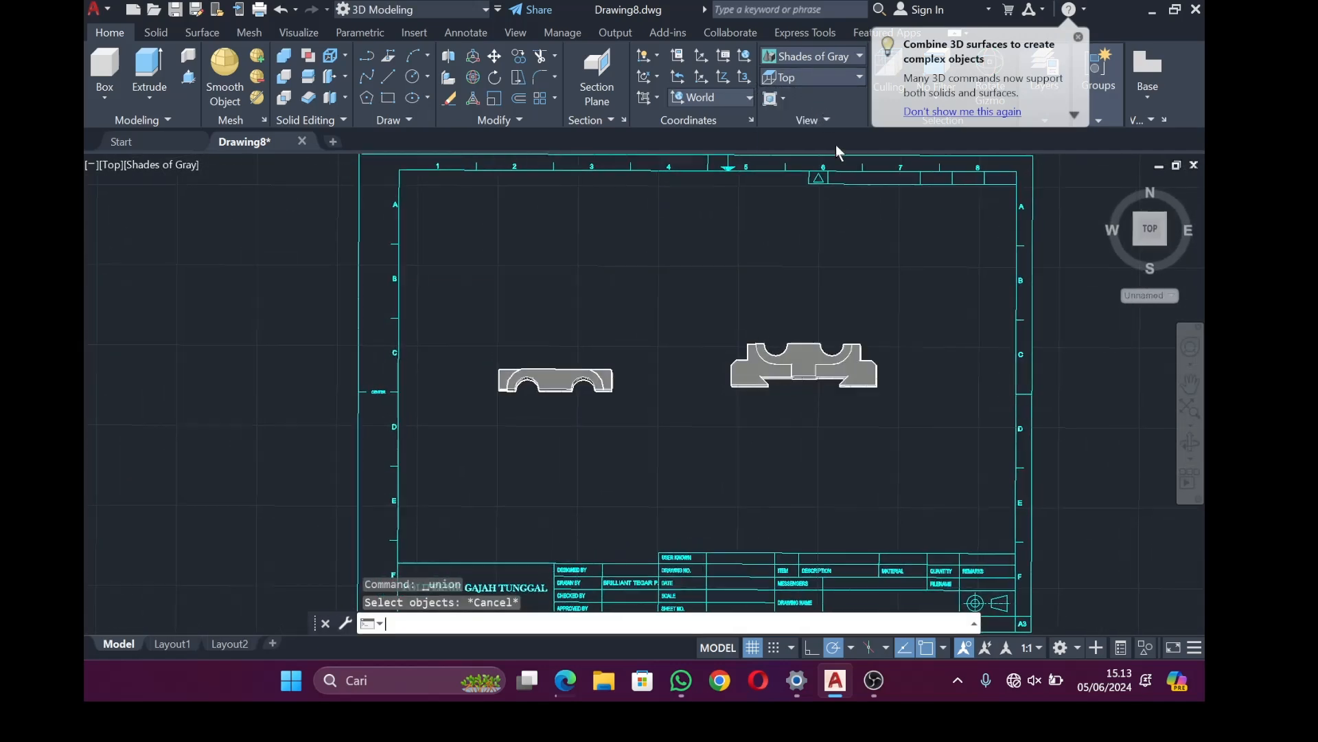
click(815, 360)
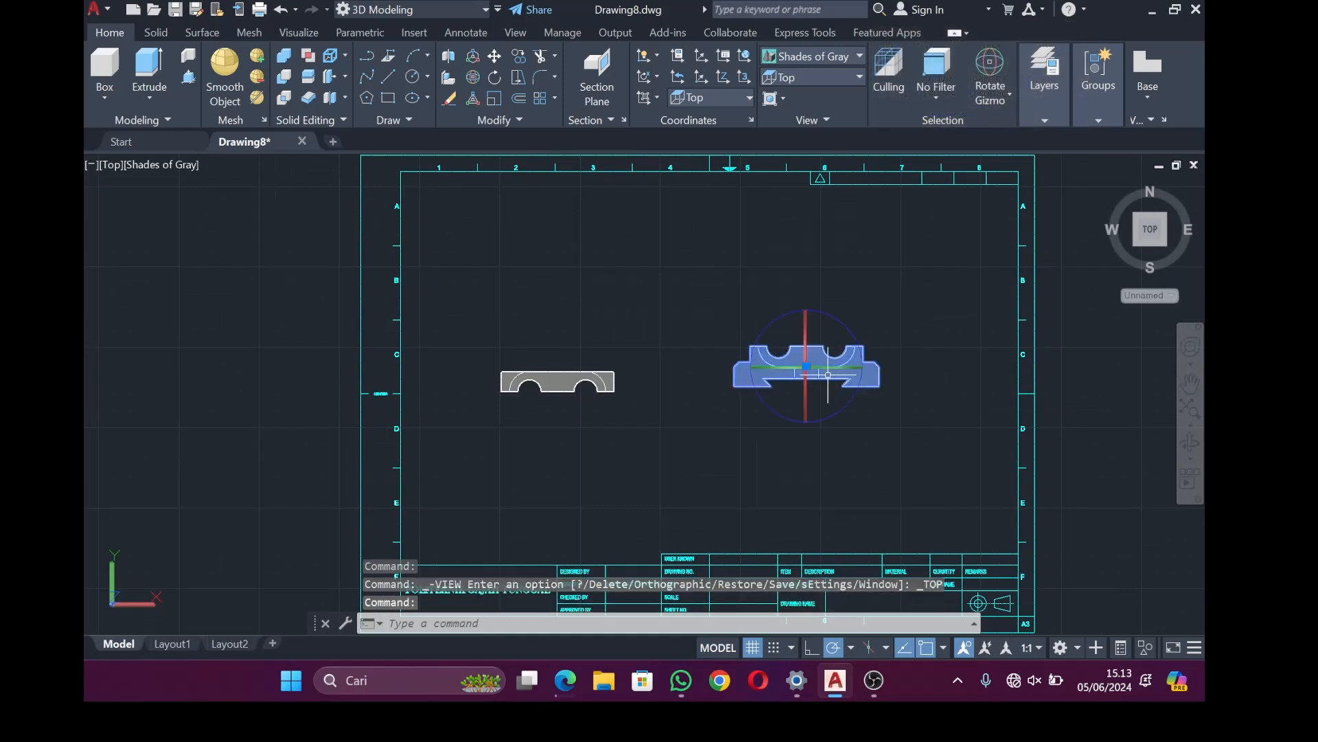
click(596, 384)
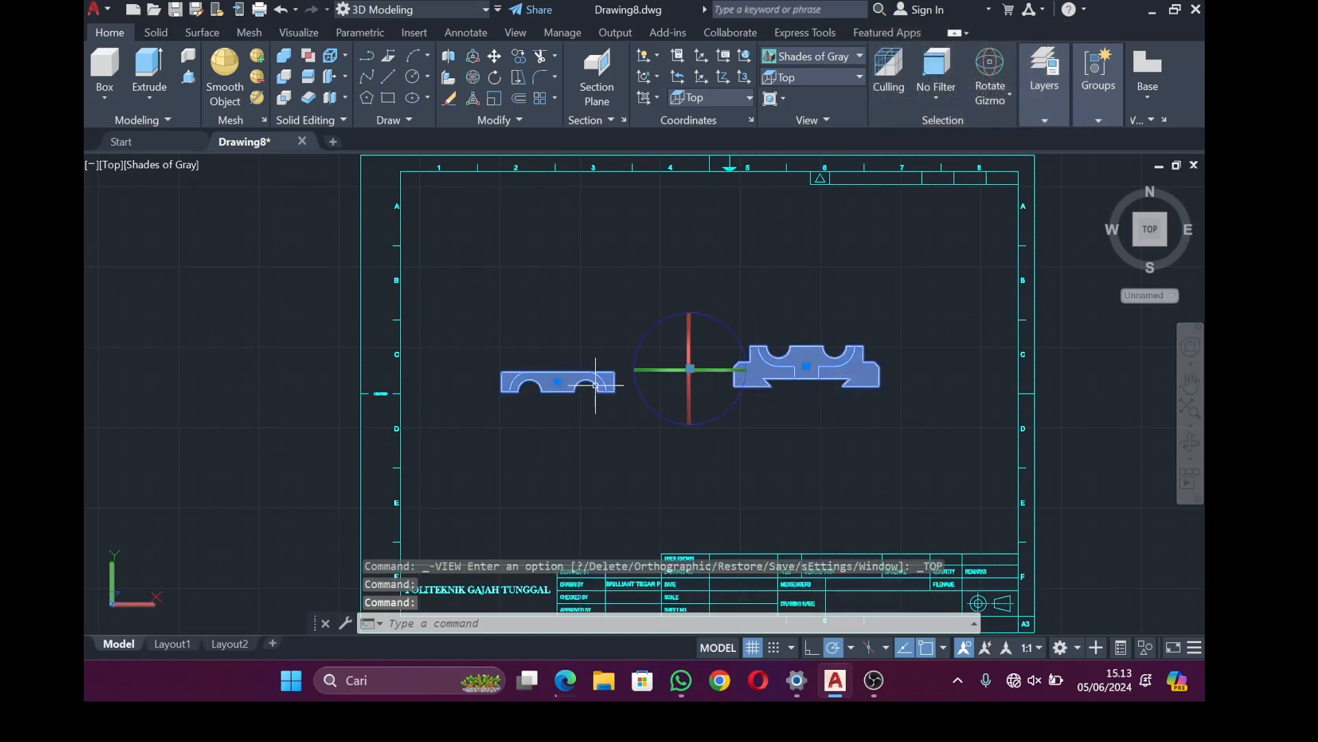
click(692, 339)
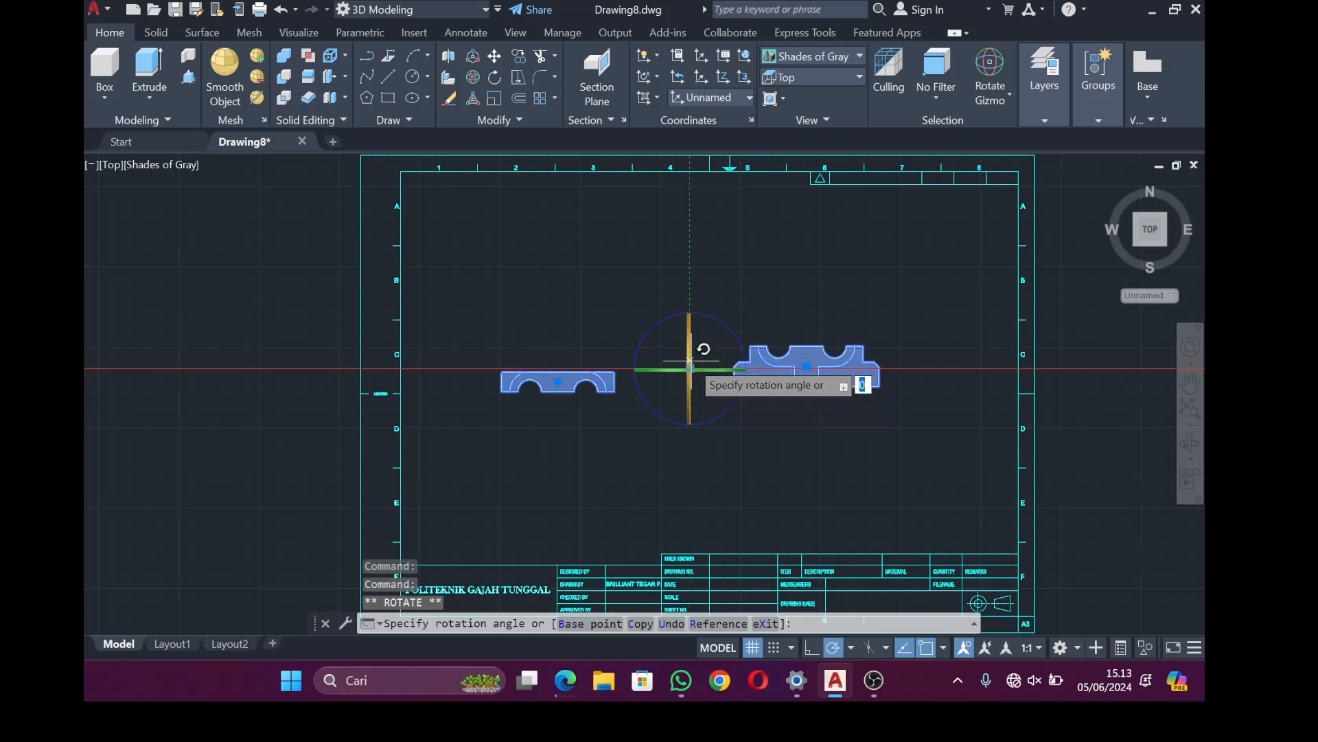
text(90)
key(Return)
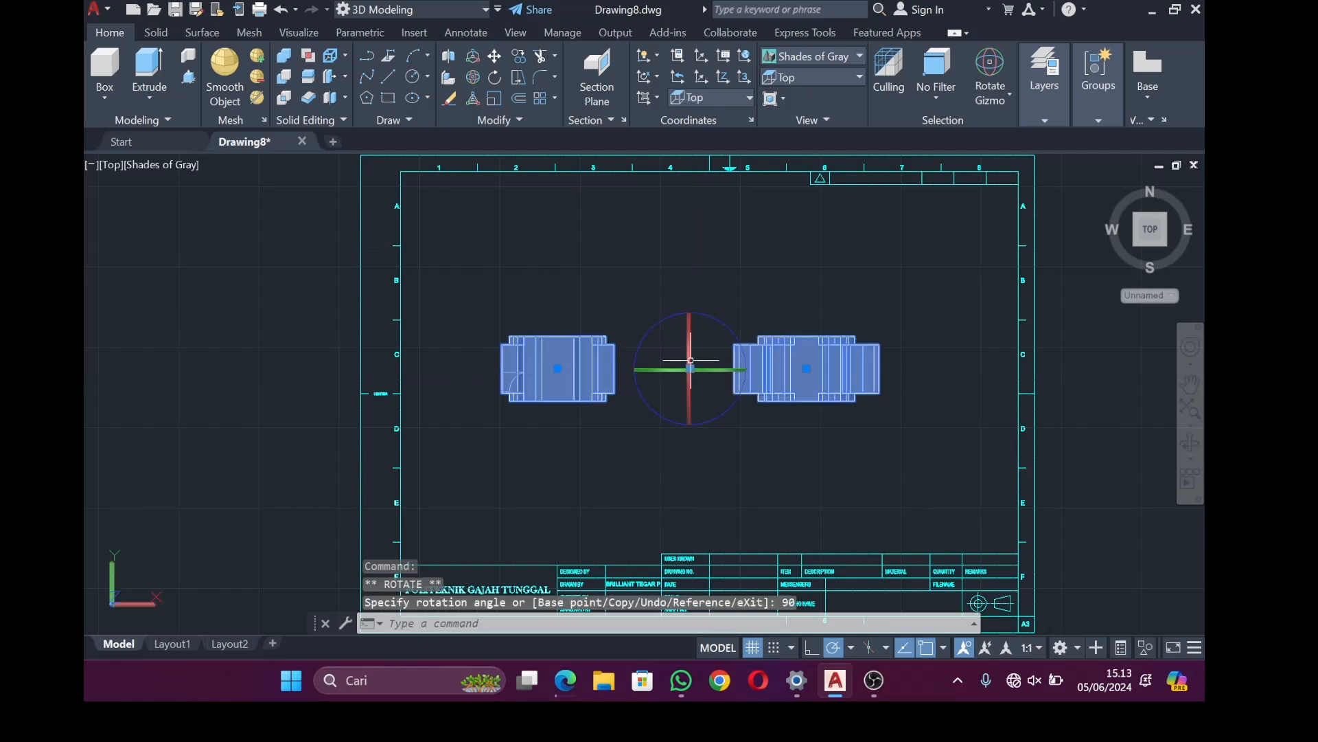
key(Escape)
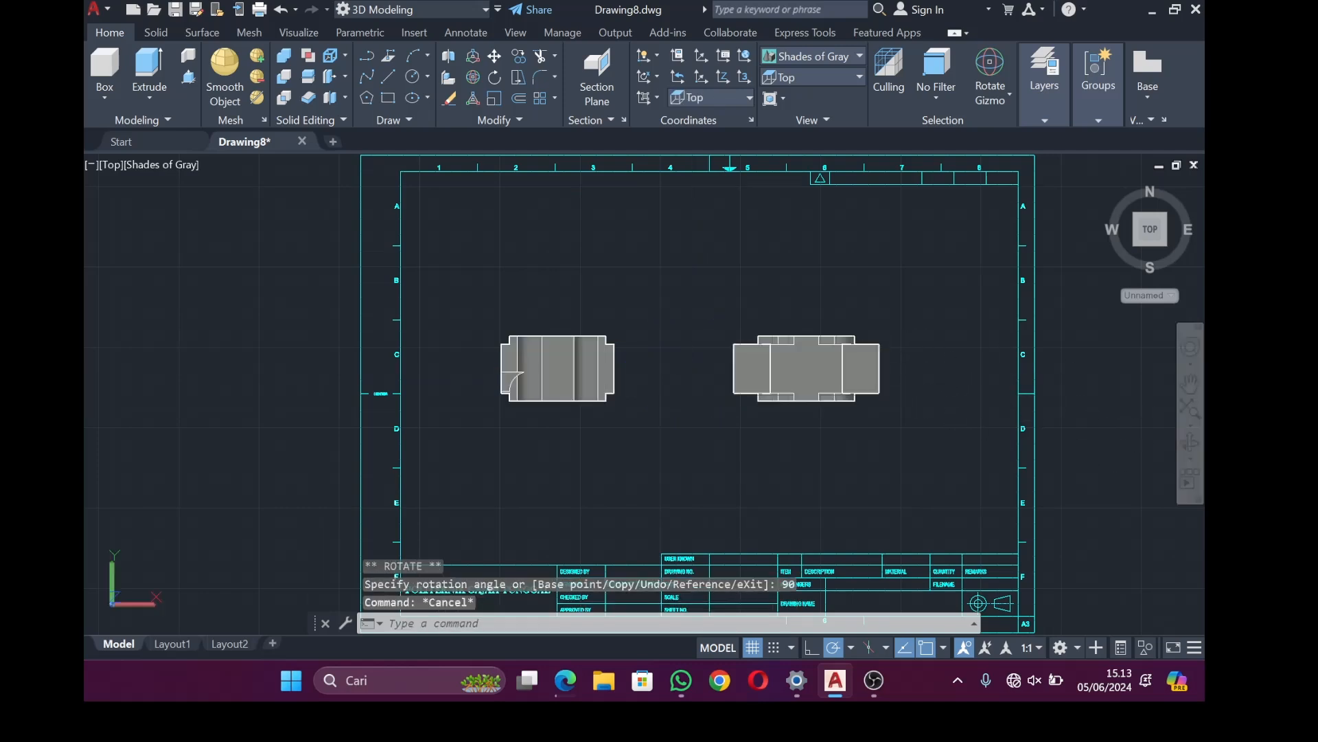
Move both solids together along the Y axis, up and clear of the leftover profile outlines
click(849, 359)
click(549, 364)
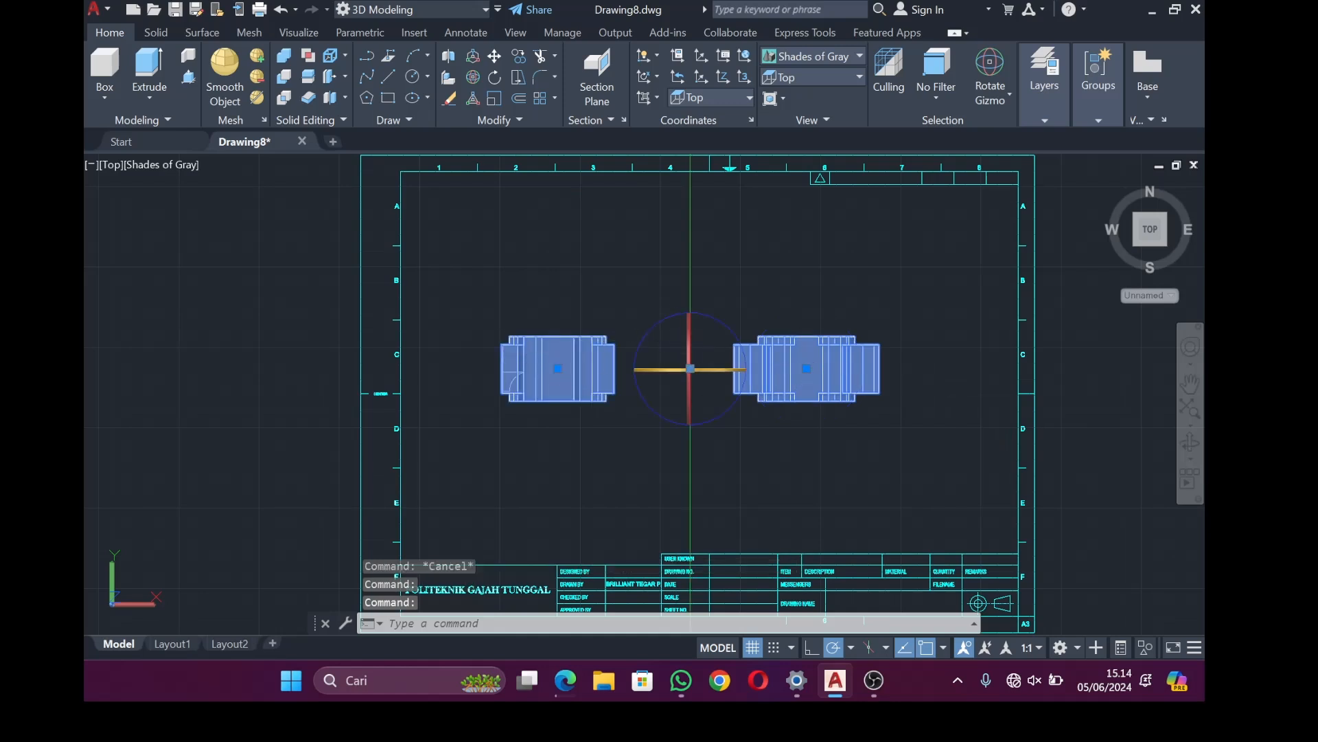
right_click(726, 365)
click(749, 377)
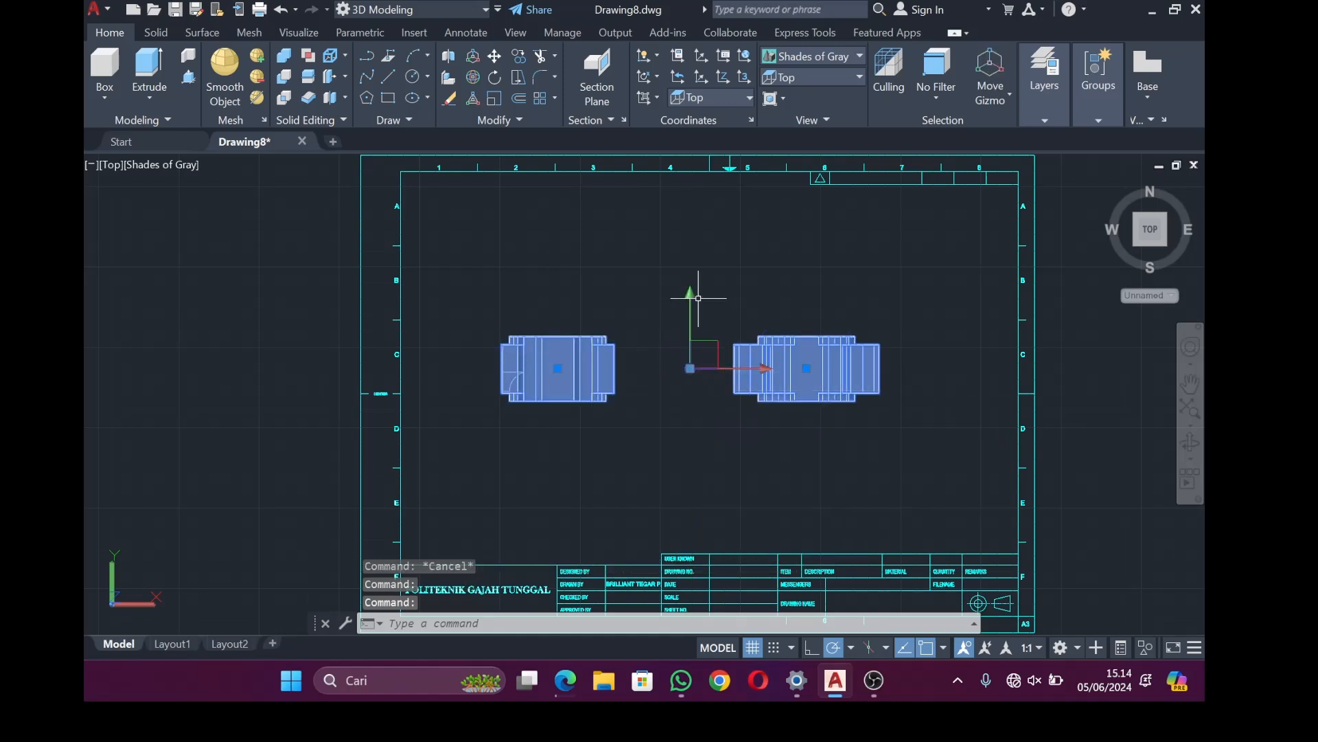
click(691, 296)
click(698, 285)
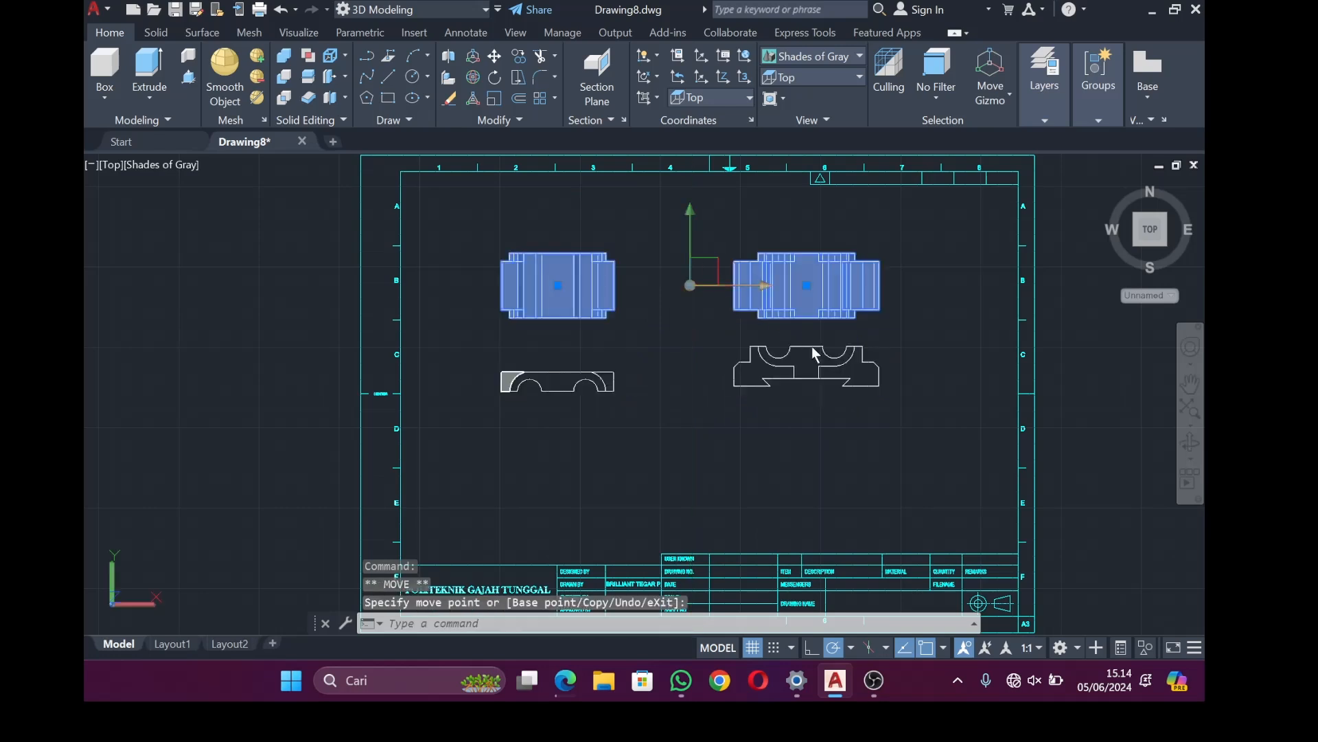
Try to erase a selection made around the leftover body below the smaller piece, and undo the erase
click(1190, 442)
drag(1162, 438, 736, 403)
key(Escape)
mouse_move(456, 294)
mouse_down()
mouse_move(556, 343)
mouse_move(486, 409)
mouse_move(483, 365)
mouse_up()
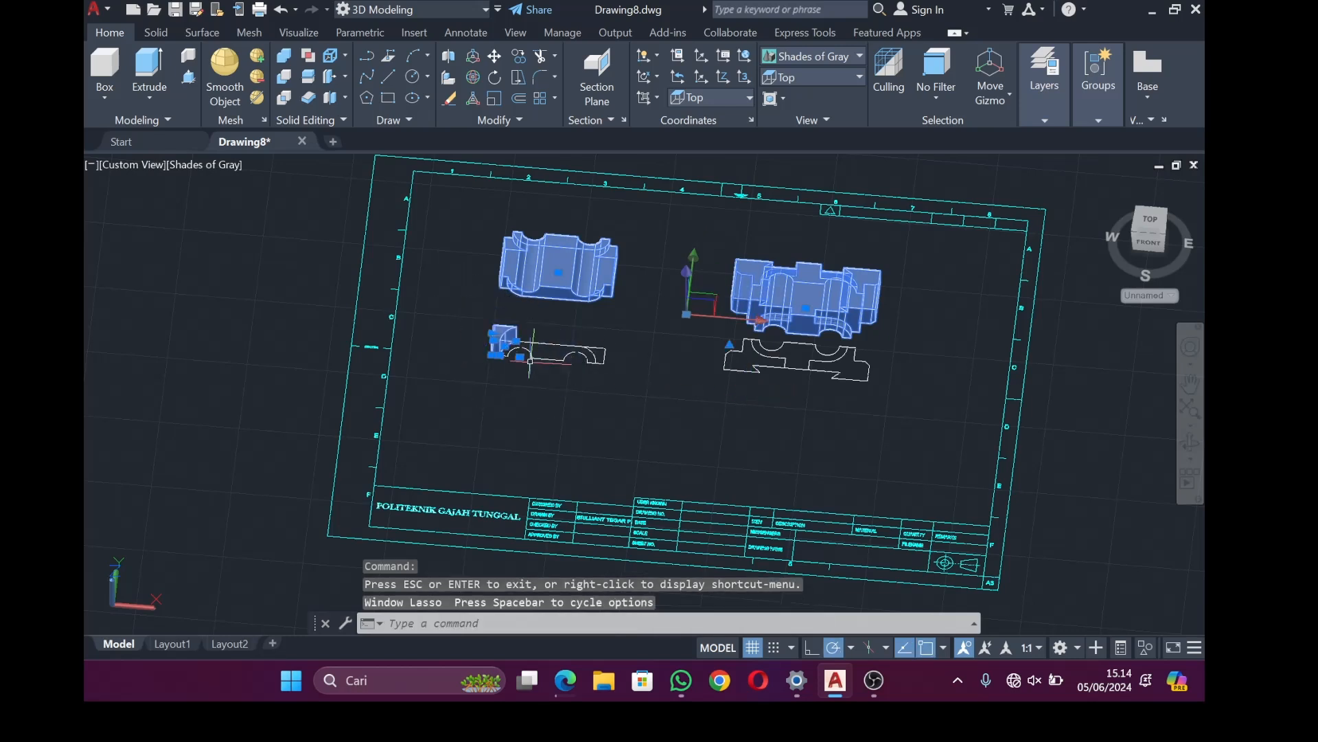
click(453, 100)
click(280, 9)
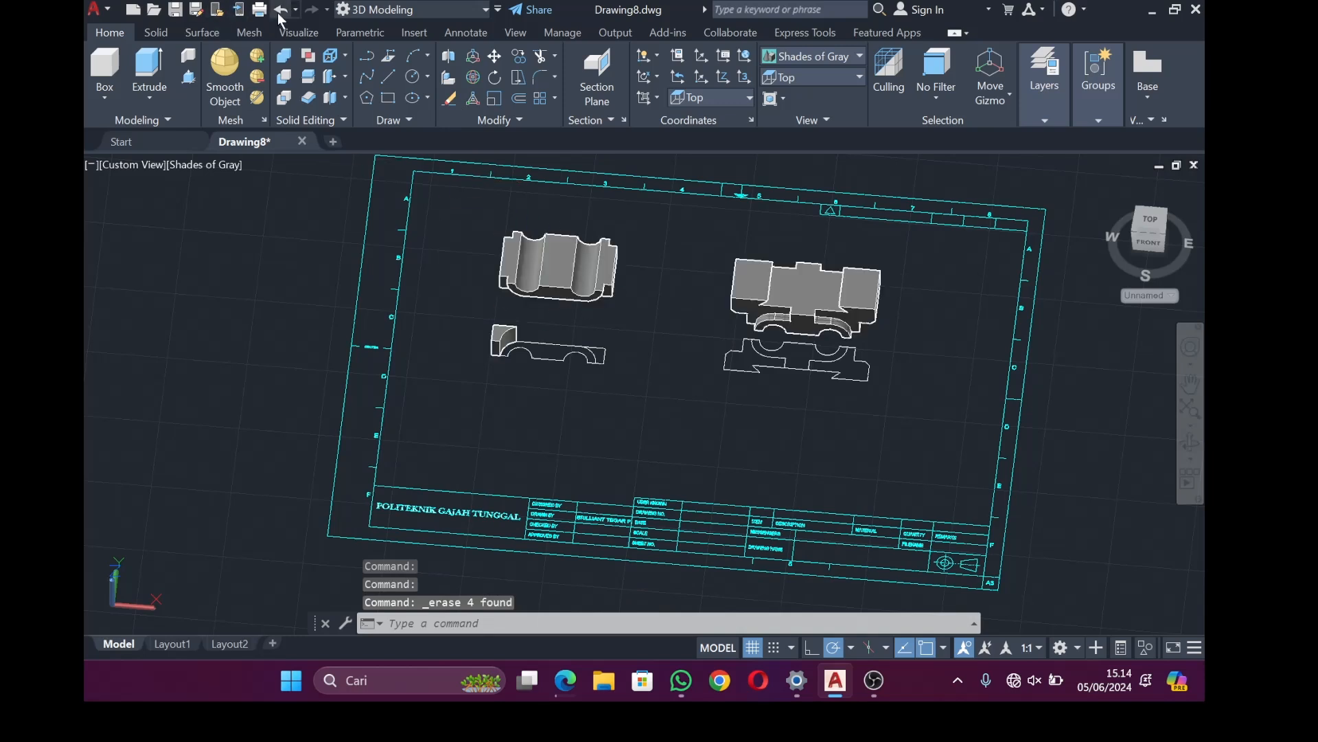
Erase the leftover solid body at the end of the smaller piece's outline
click(446, 103)
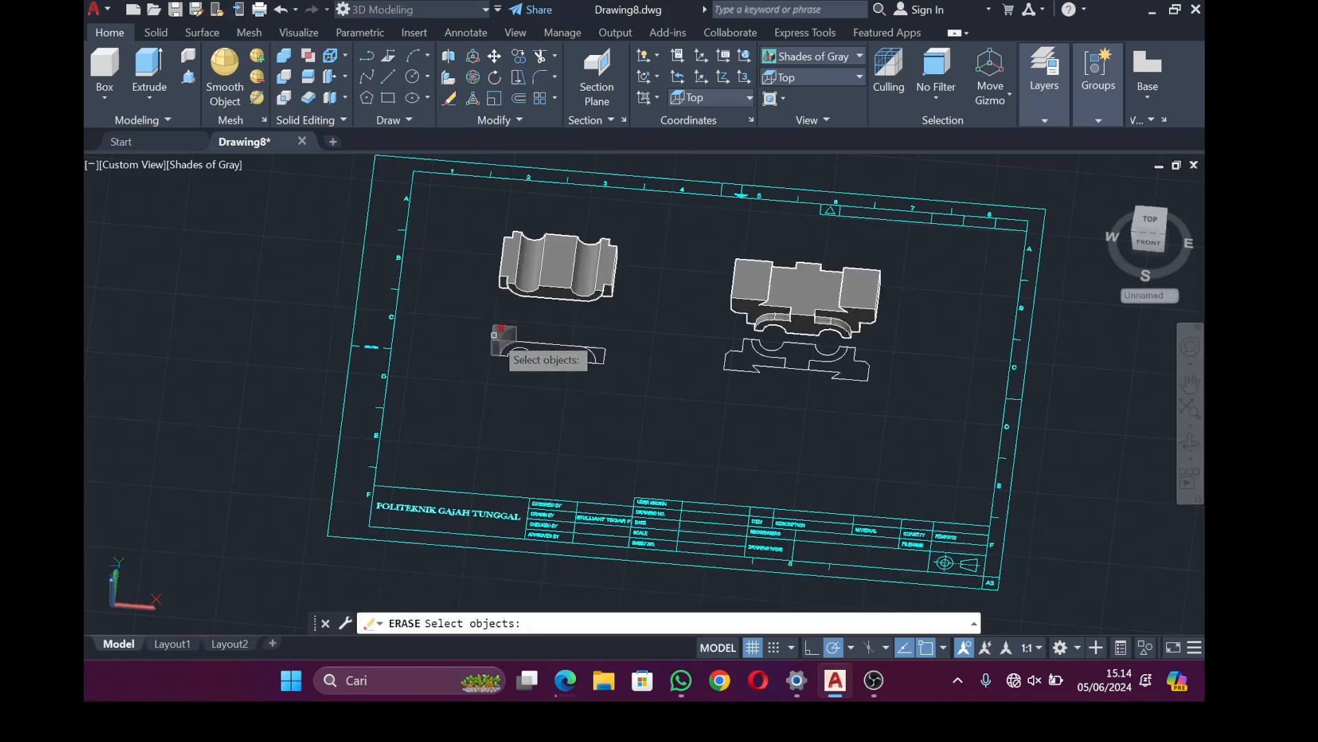
click(505, 341)
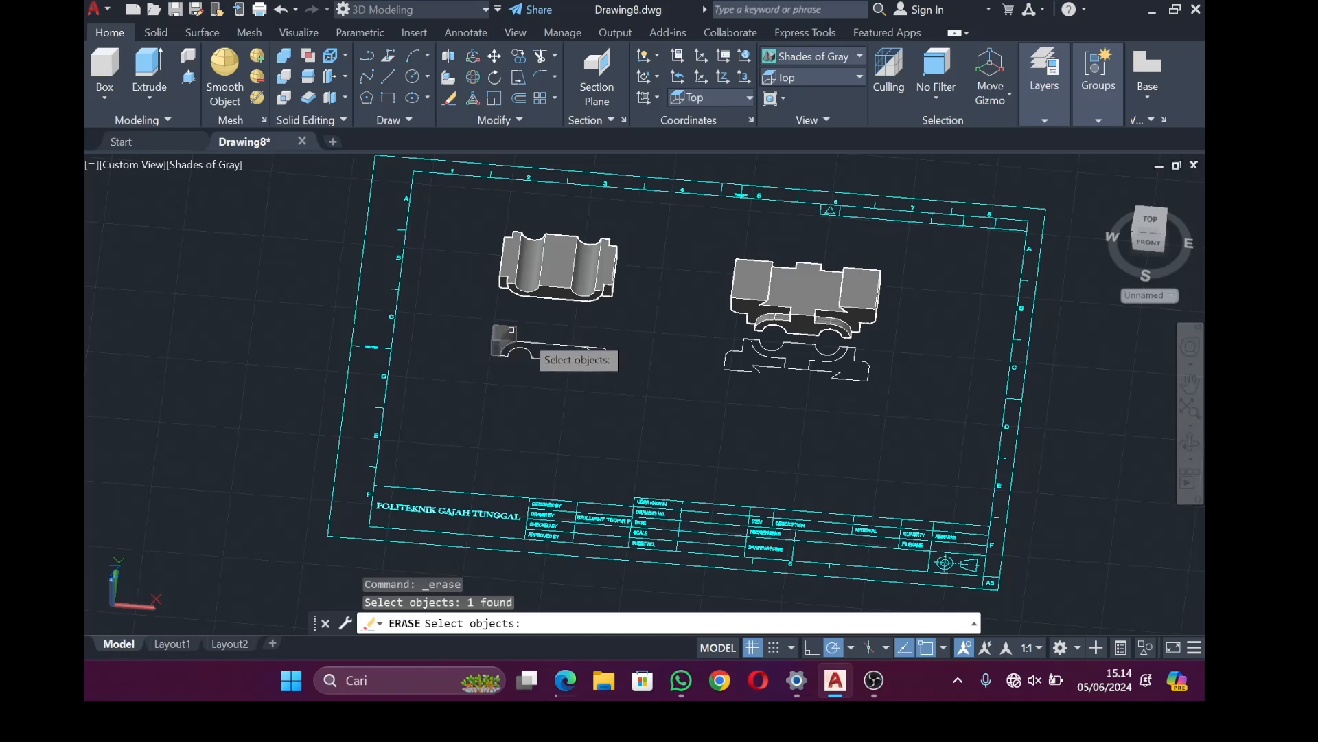
key(Return)
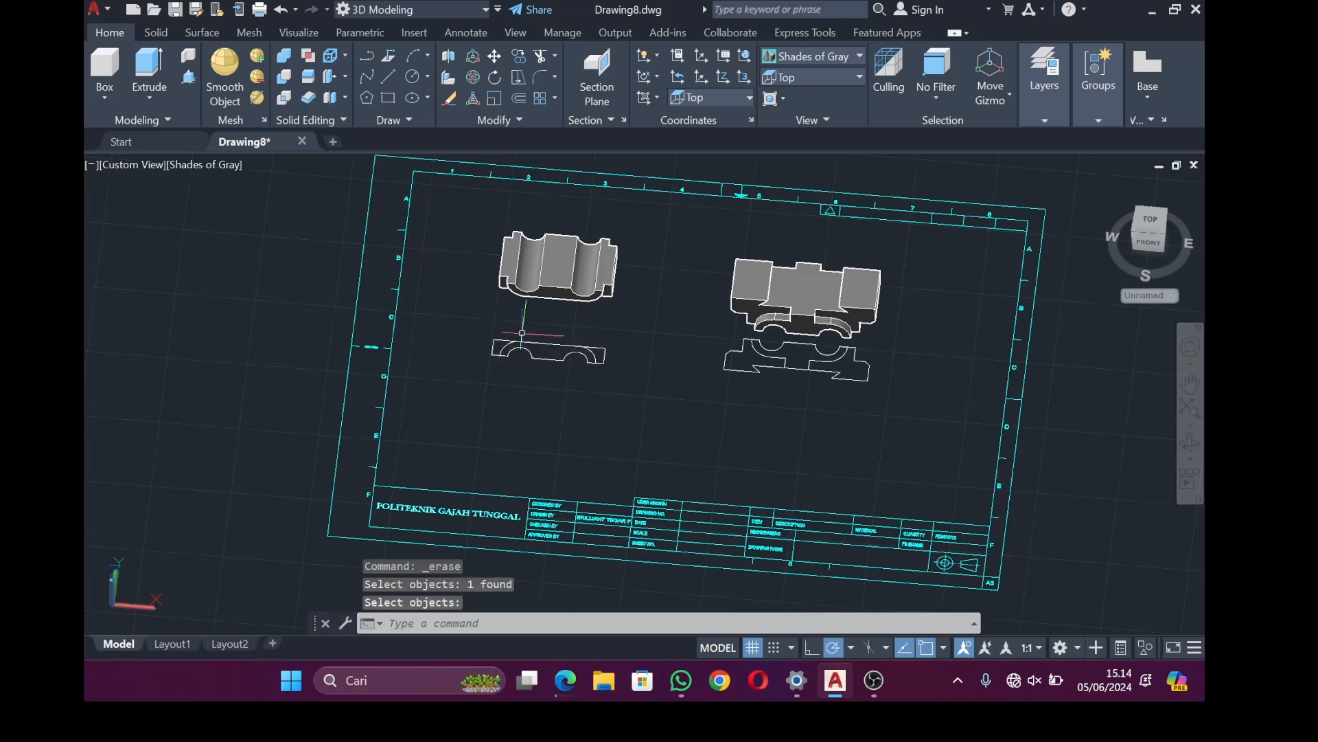
Erase the leftover 2D profile outlines below both the smaller piece and the larger block
click(449, 98)
mouse_move(451, 318)
mouse_down()
mouse_move(788, 328)
mouse_move(886, 350)
mouse_move(853, 436)
mouse_move(686, 435)
mouse_move(518, 412)
mouse_up()
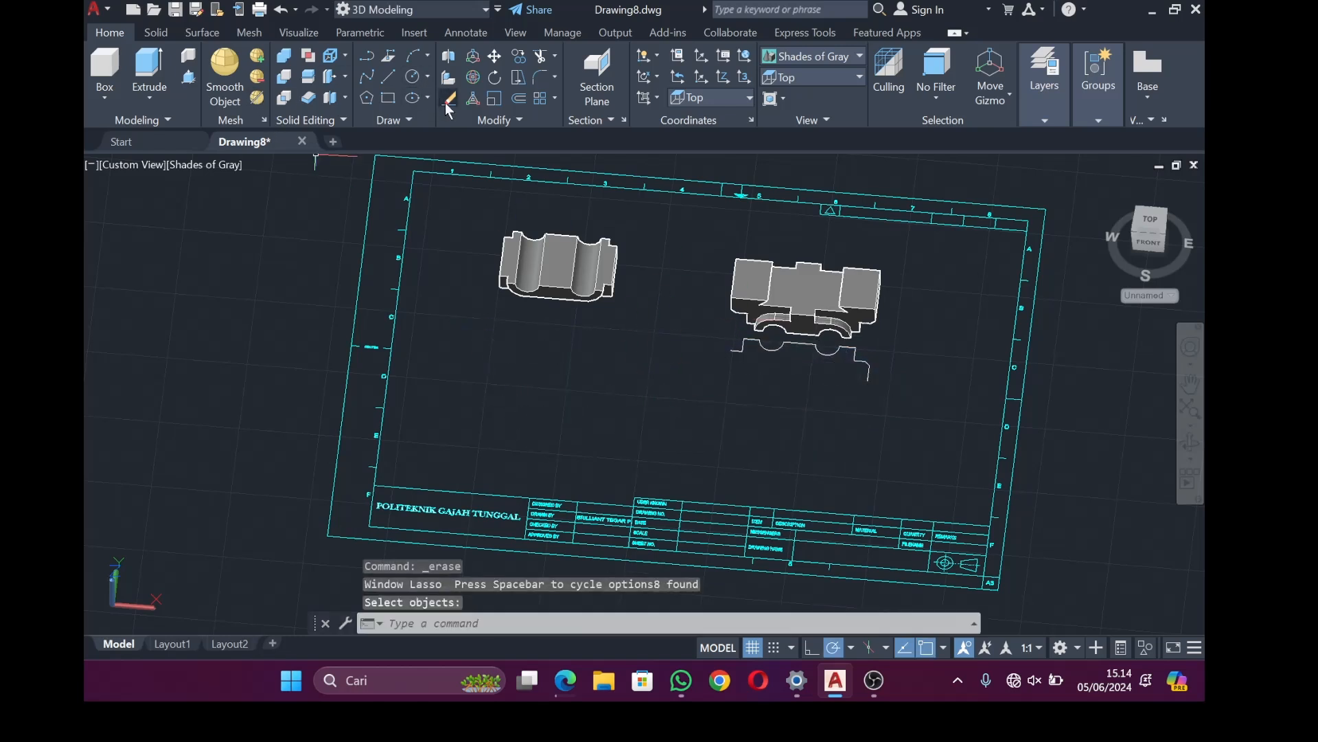
scroll(842, 348, up, 3)
mouse_move(902, 340)
mouse_down()
mouse_move(602, 318)
mouse_move(673, 429)
mouse_move(827, 447)
mouse_up()
key(Return)
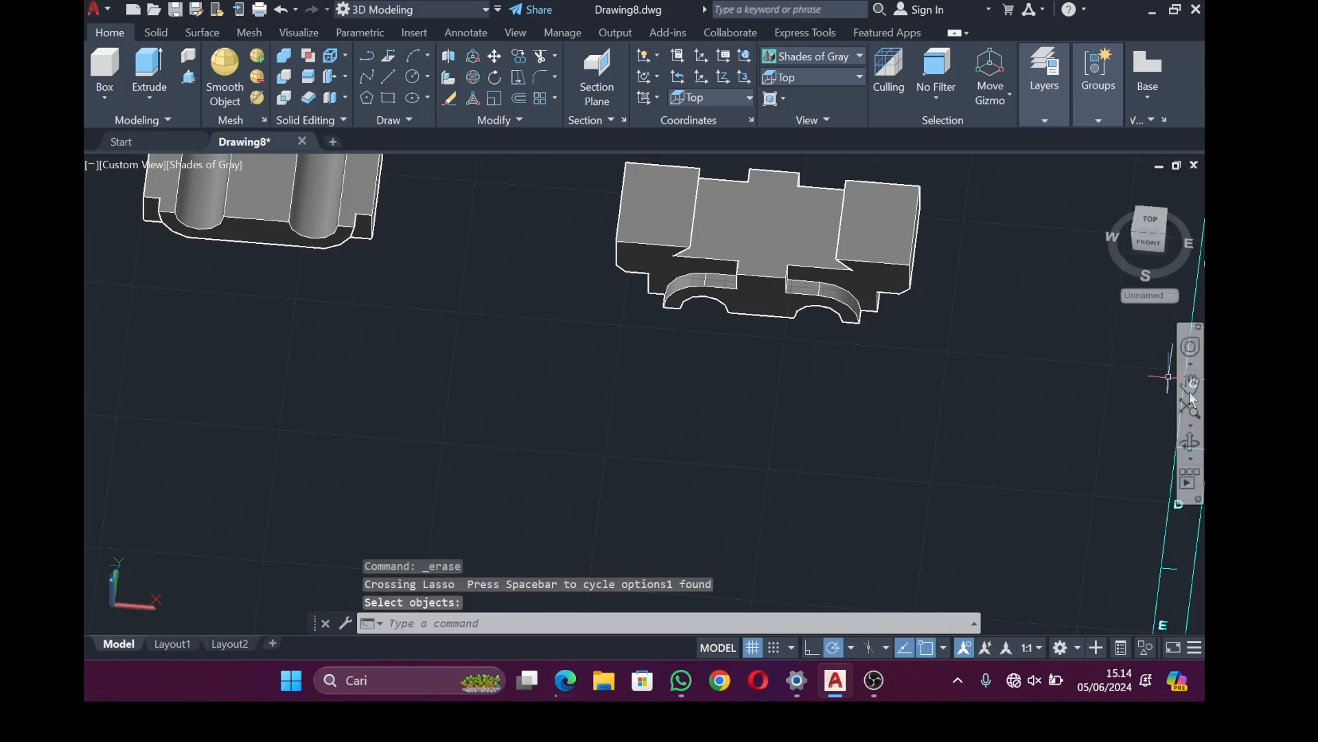
Select both the larger block and the smaller piece and switch their gizmo to Rotate
scroll(556, 330, down, 5)
scroll(544, 309, up, 3)
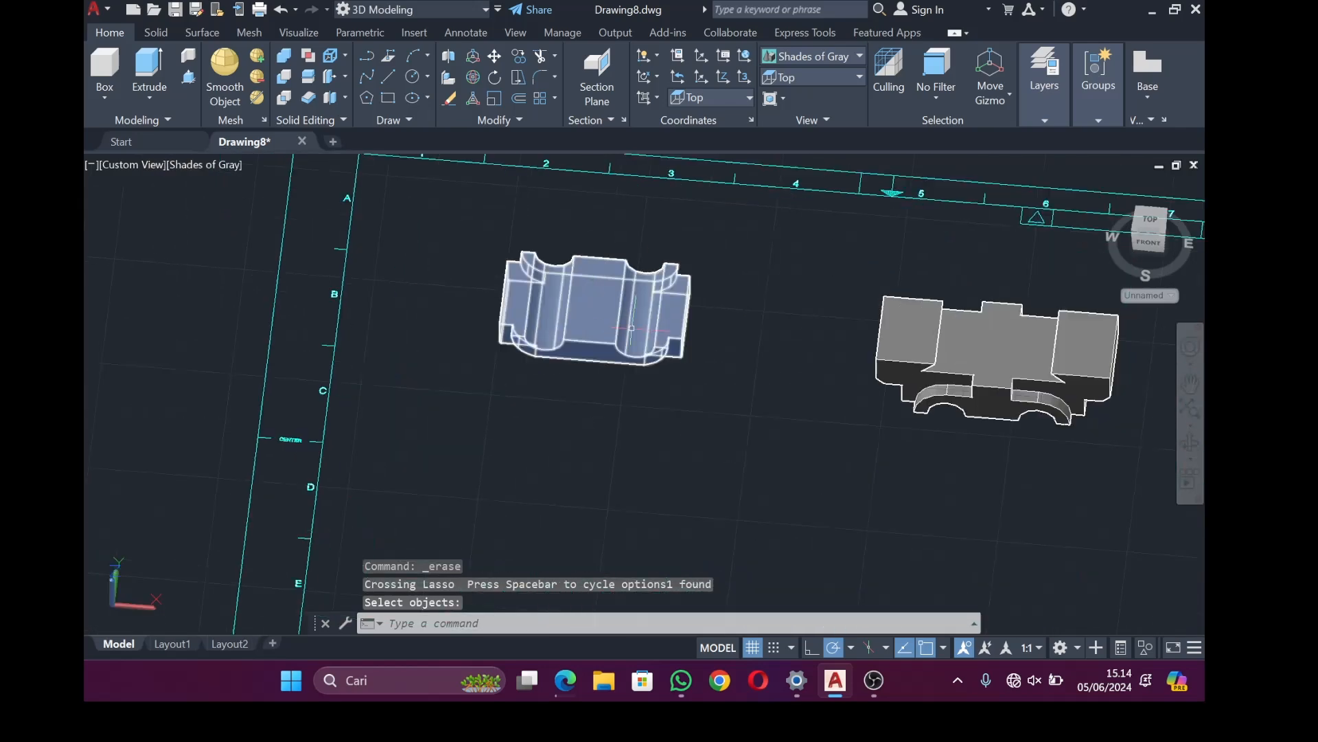
click(982, 370)
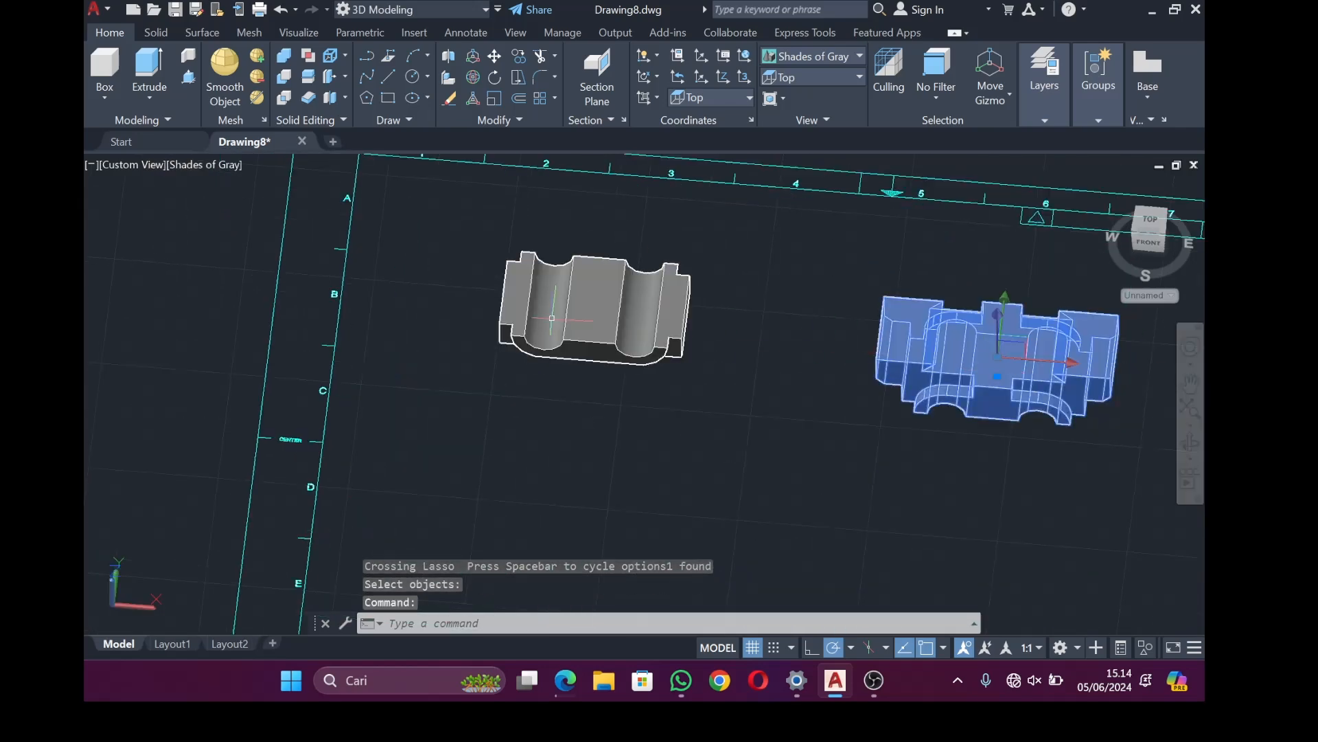
click(592, 313)
right_click(824, 326)
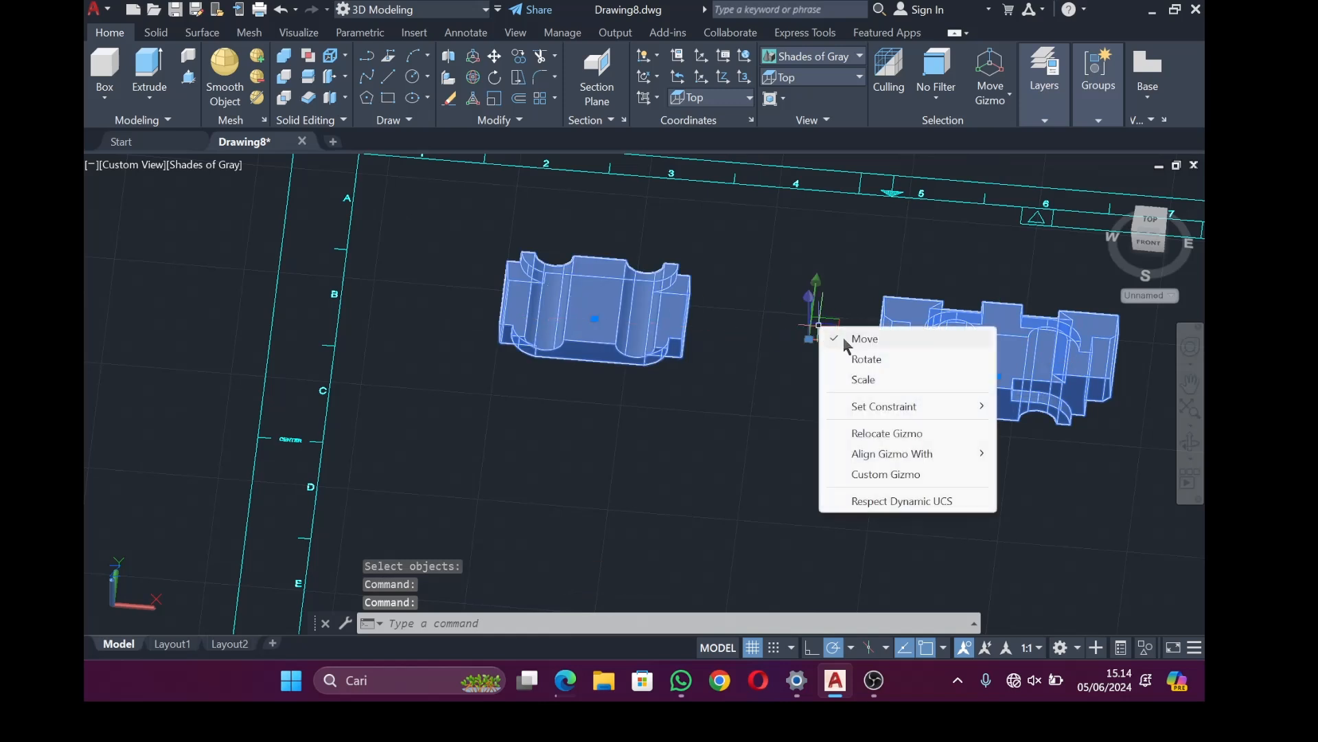
click(864, 357)
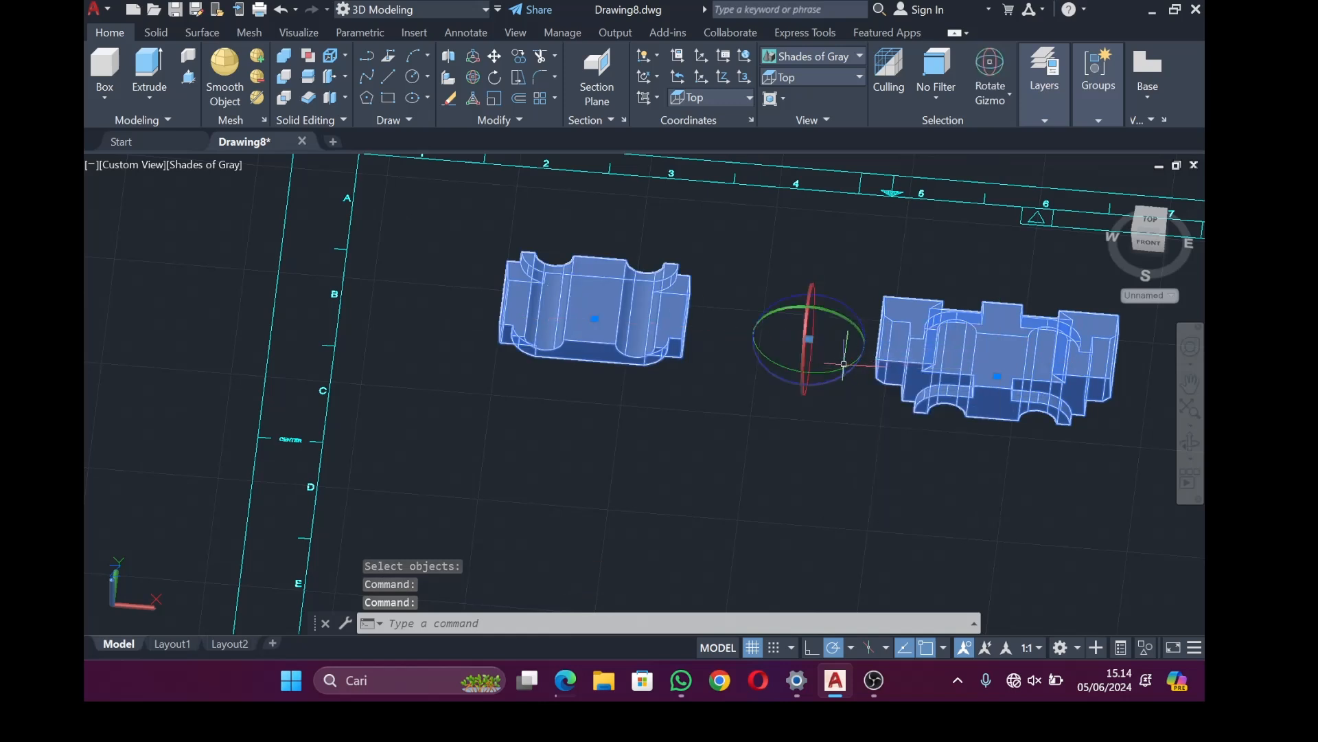
Rotate both selected solids 180° about the X axis
click(805, 331)
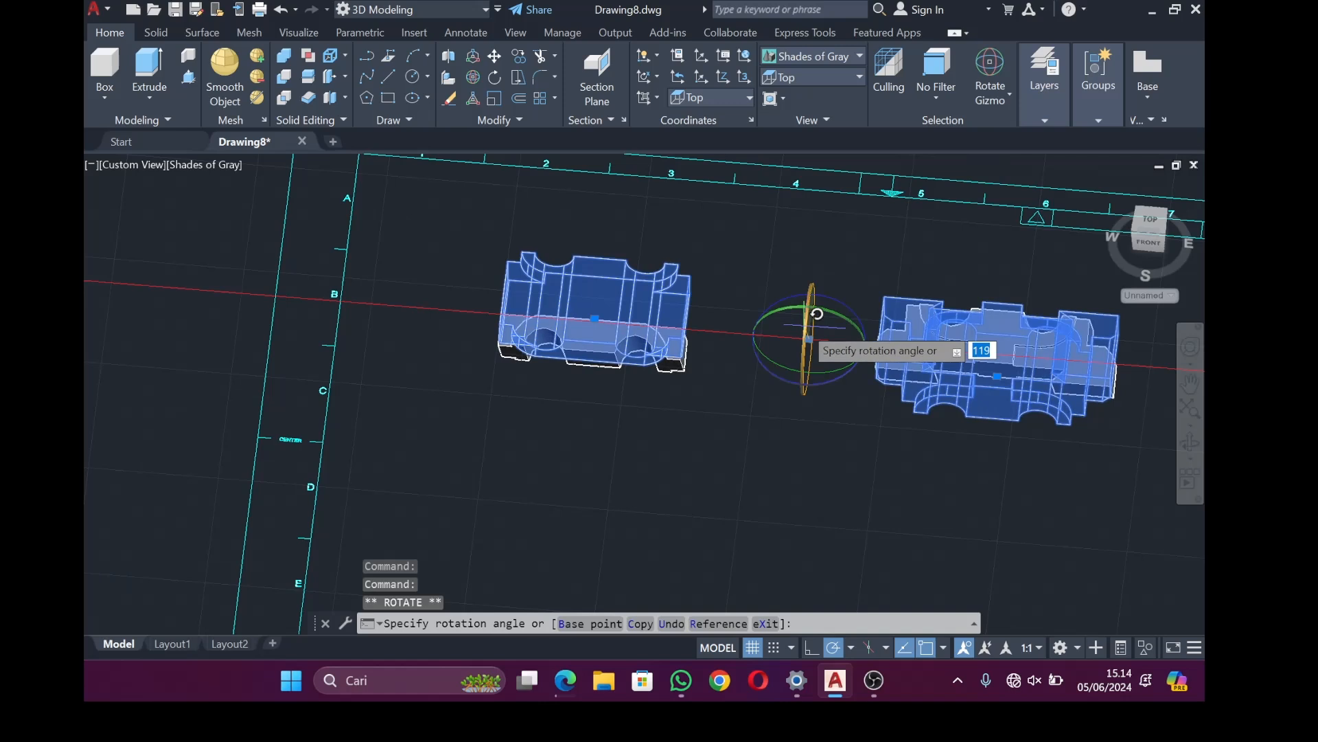
text(180)
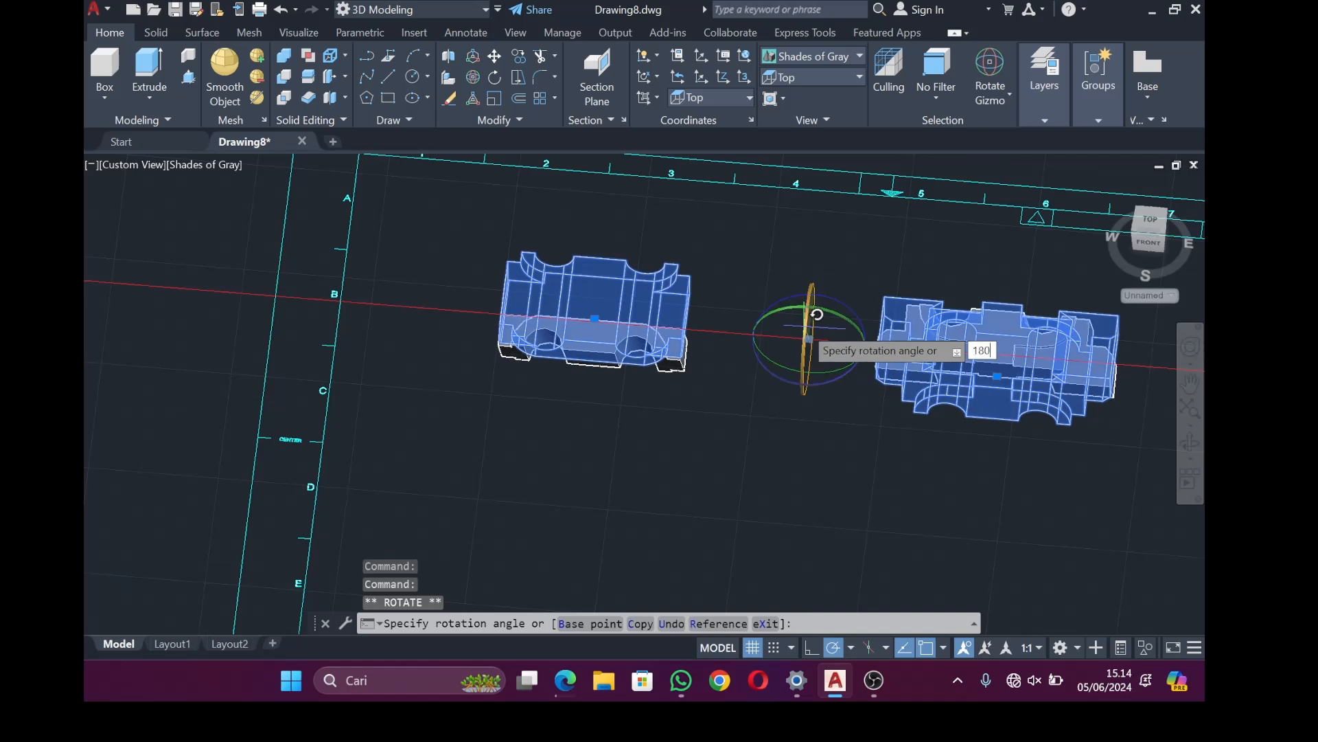
key(Return)
key(Delete)
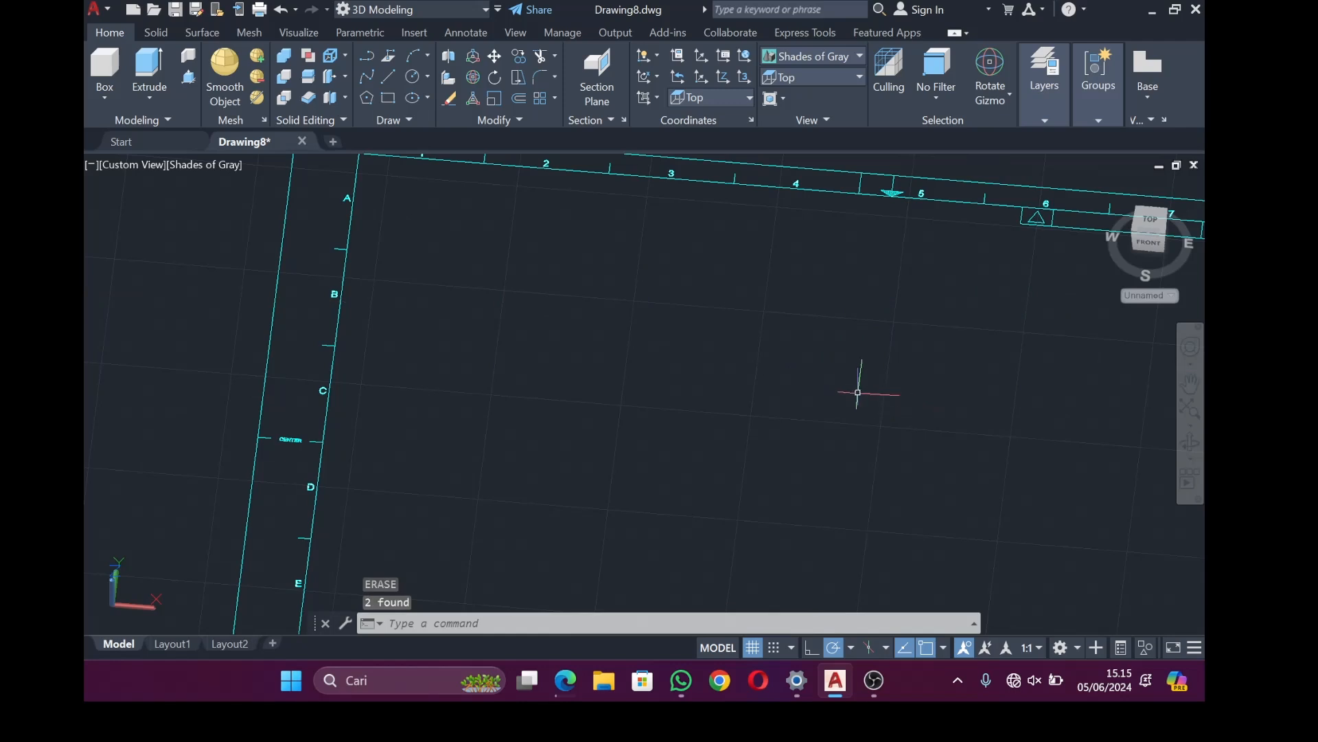
key(Return)
scroll(858, 392, down, 8)
scroll(913, 418, up, 3)
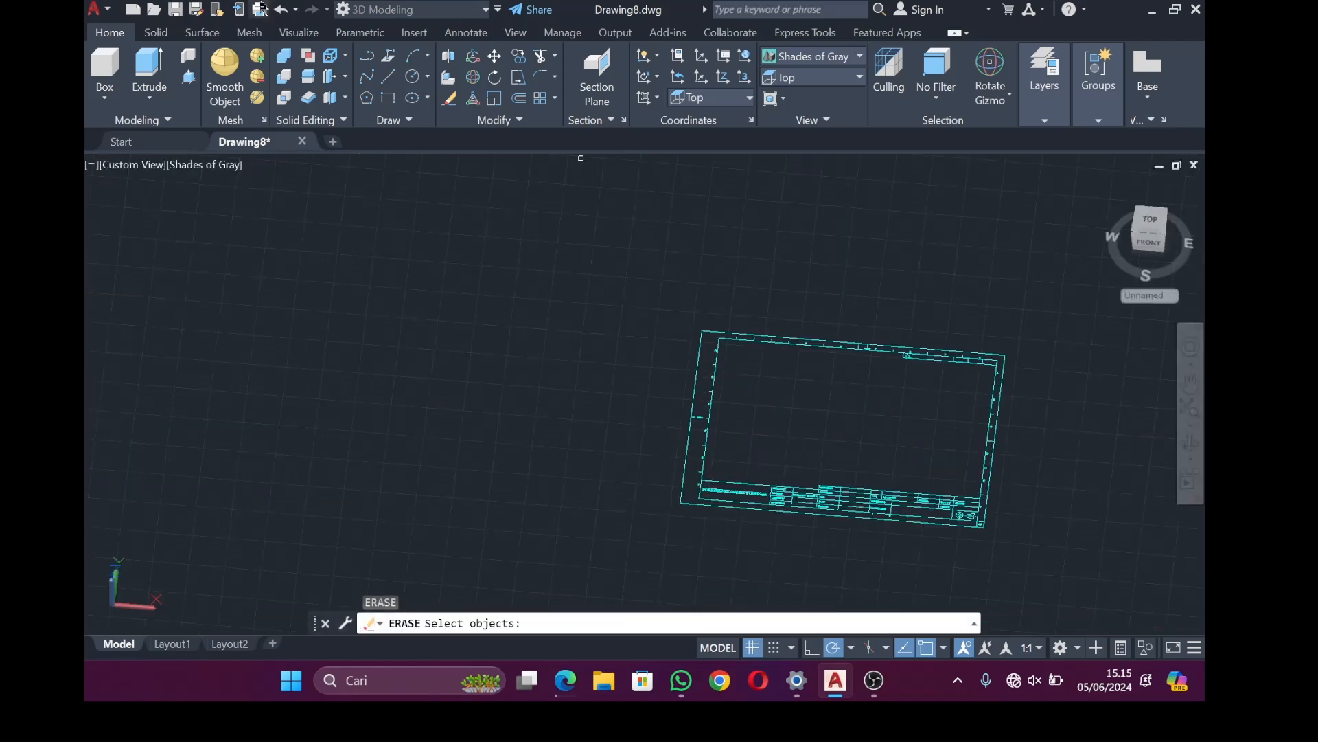
click(279, 9)
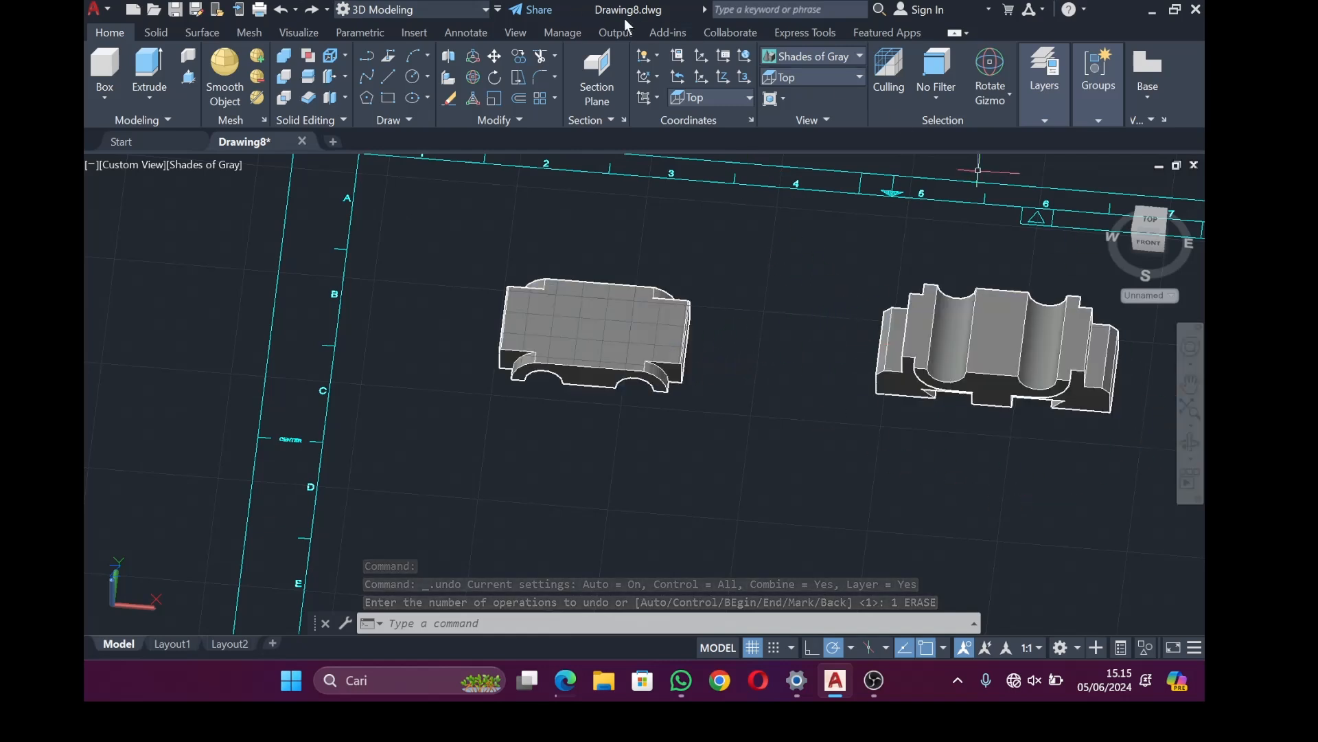
Switch the model view to Top
click(858, 77)
click(834, 100)
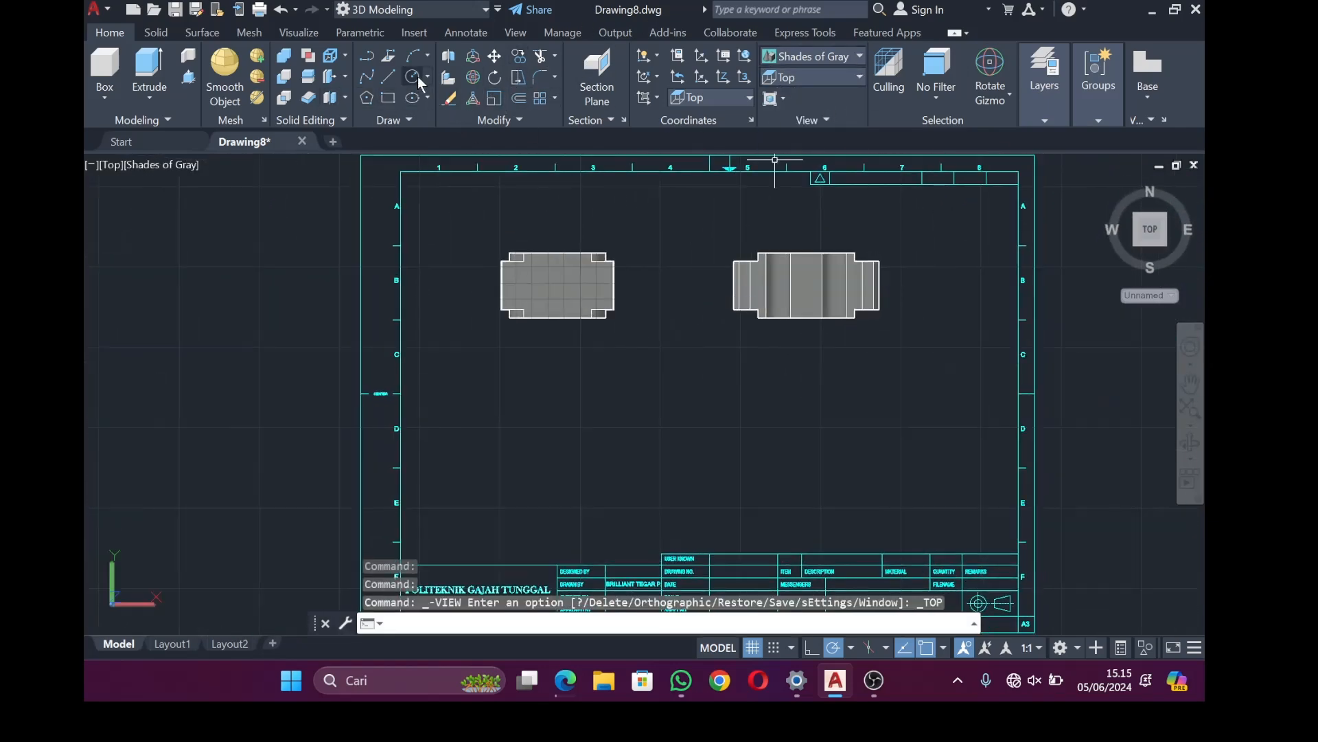
click(534, 427)
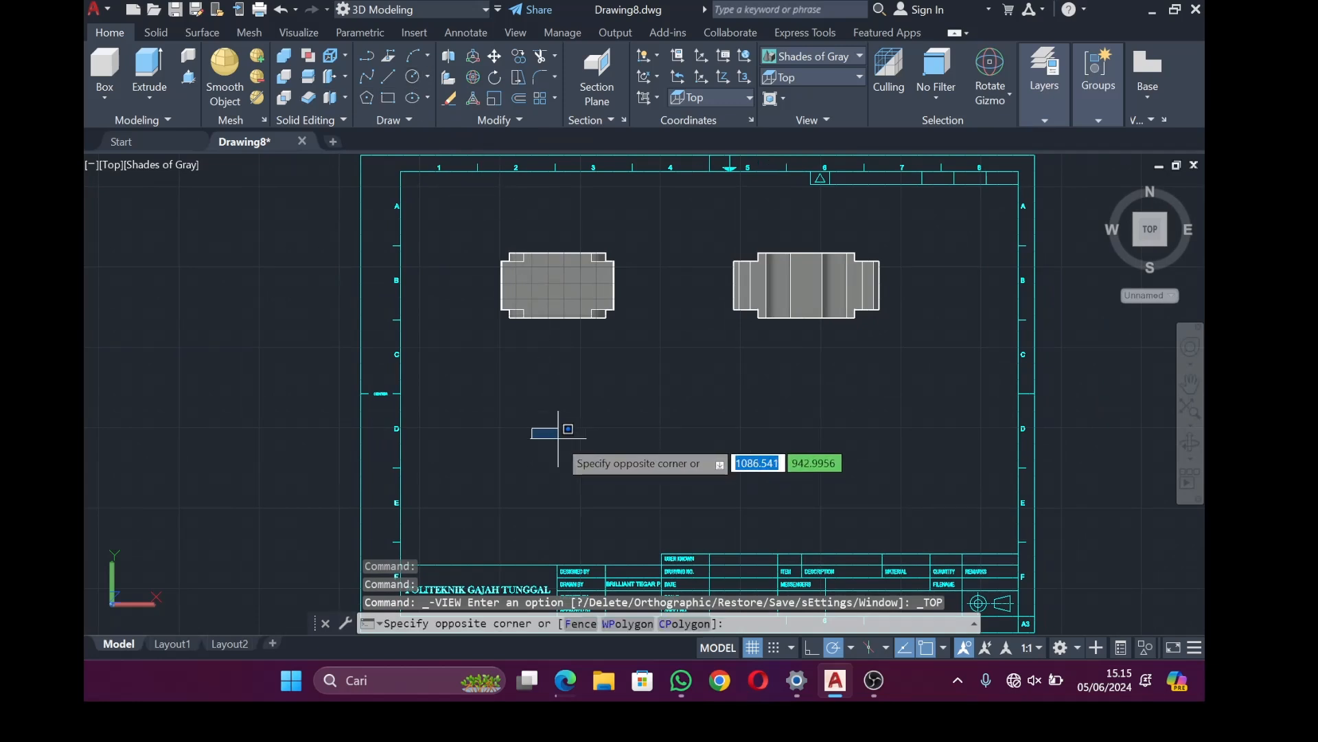
click(413, 76)
click(512, 401)
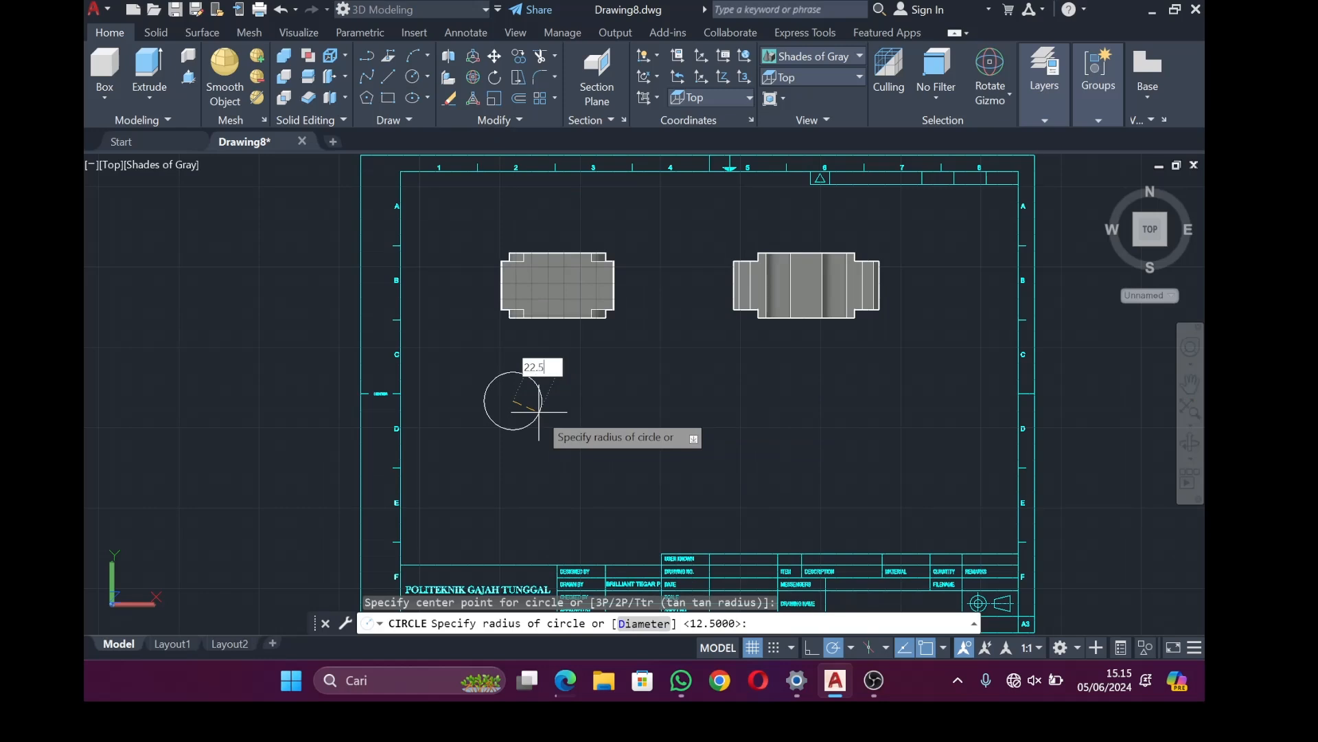
key(Return)
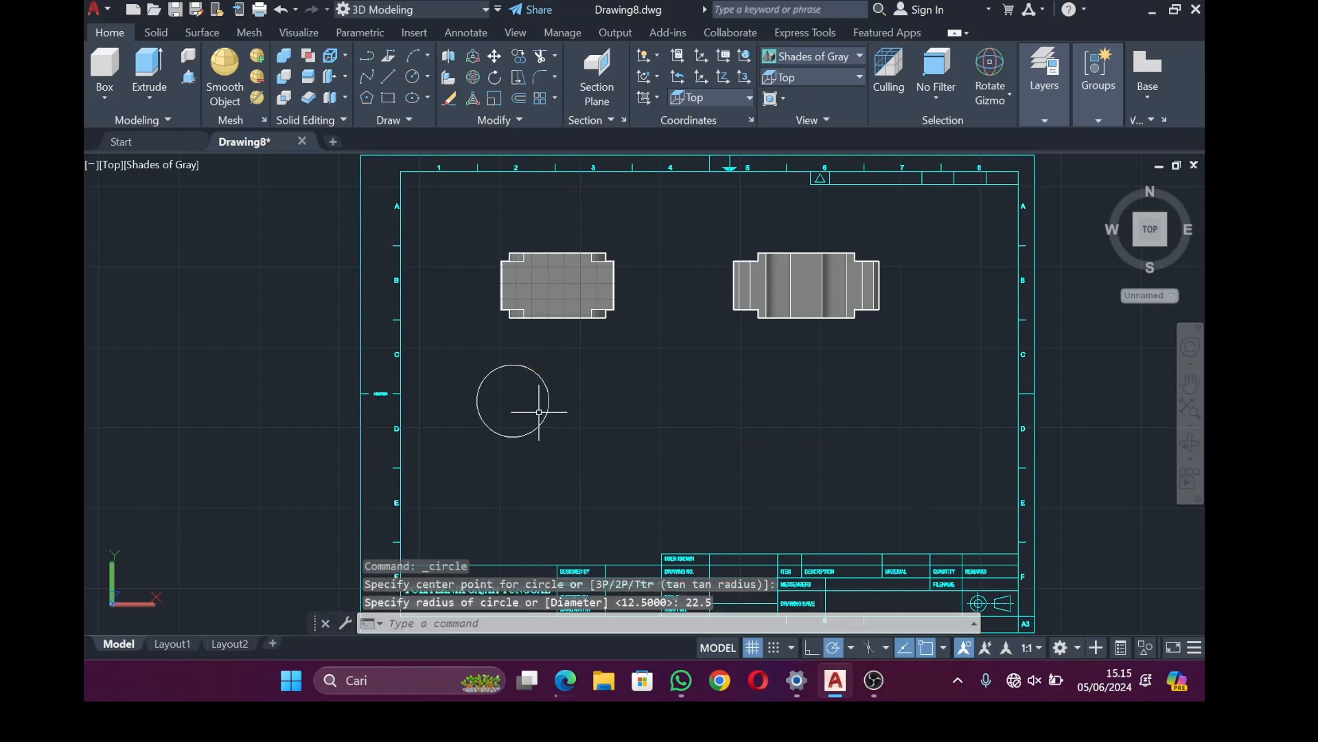
click(547, 403)
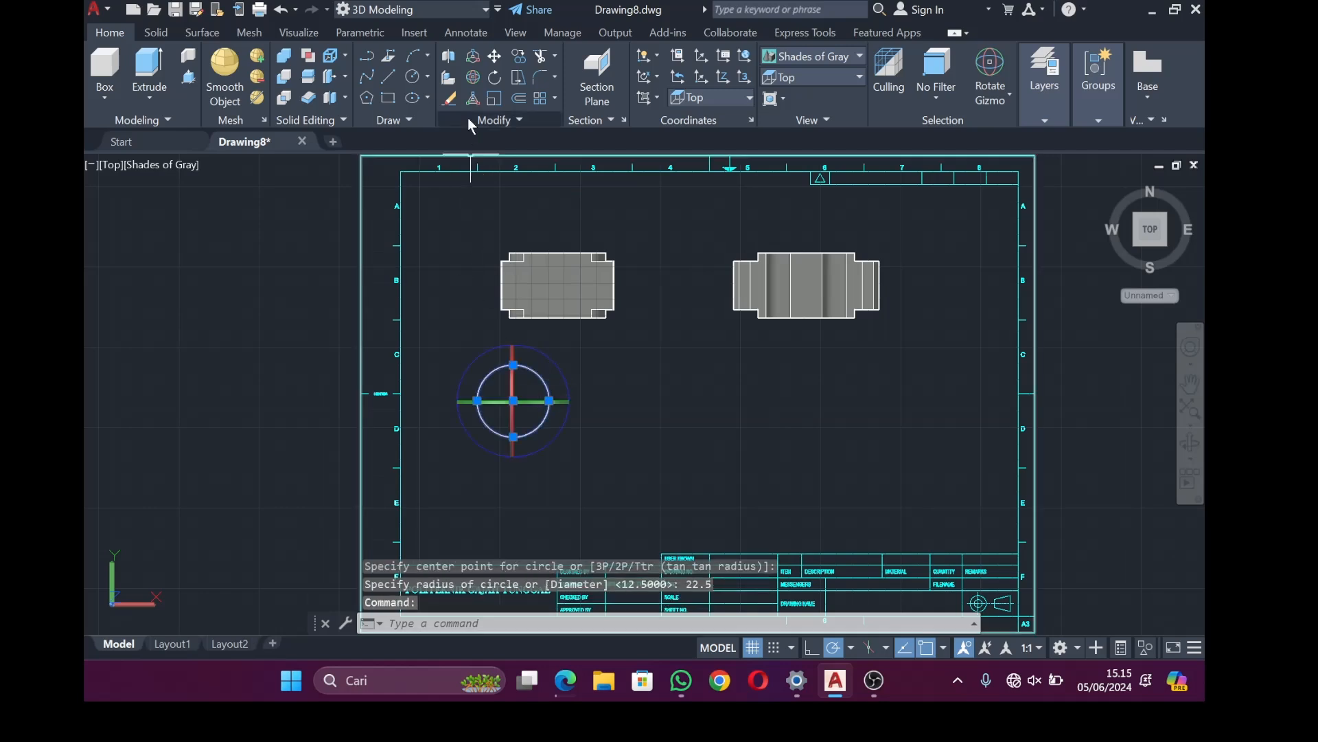
click(450, 99)
Draw a circle of radius 2.25 in the empty area below the smaller solid
text(c)
key(Return)
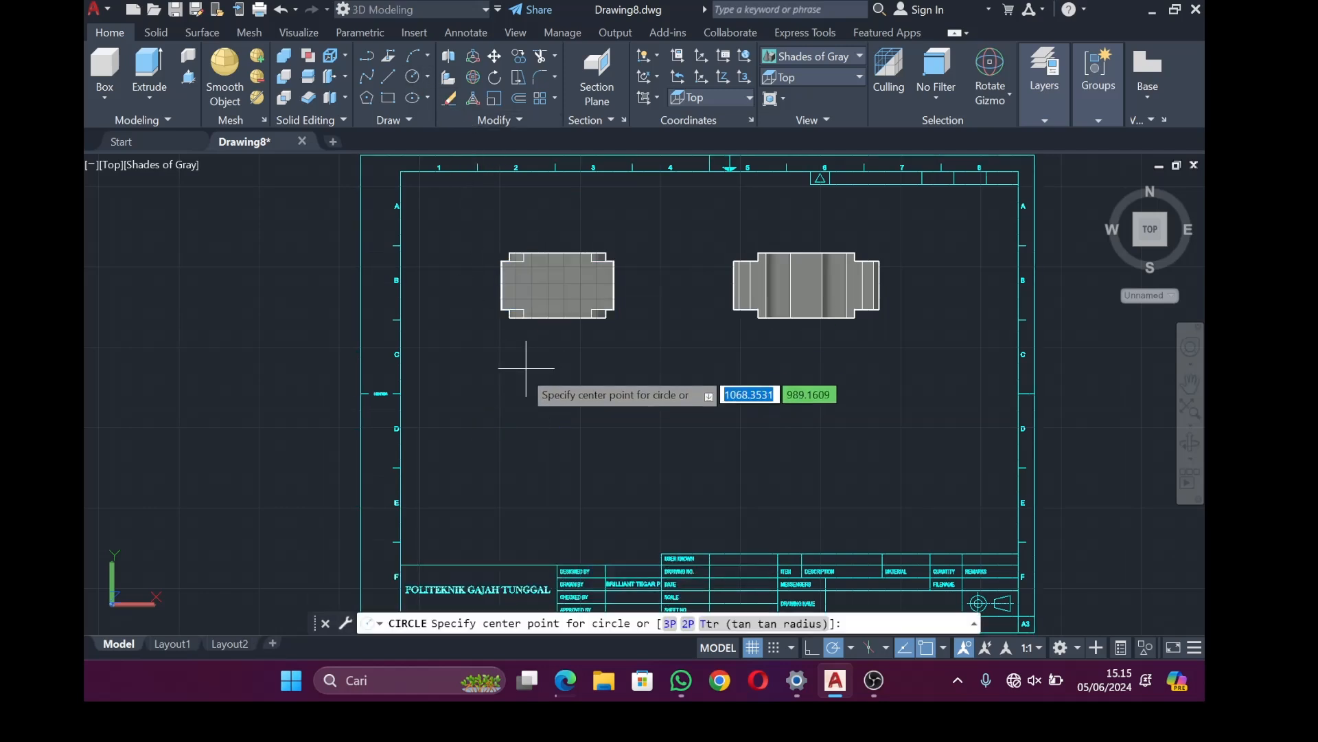
click(517, 375)
text(2.25)
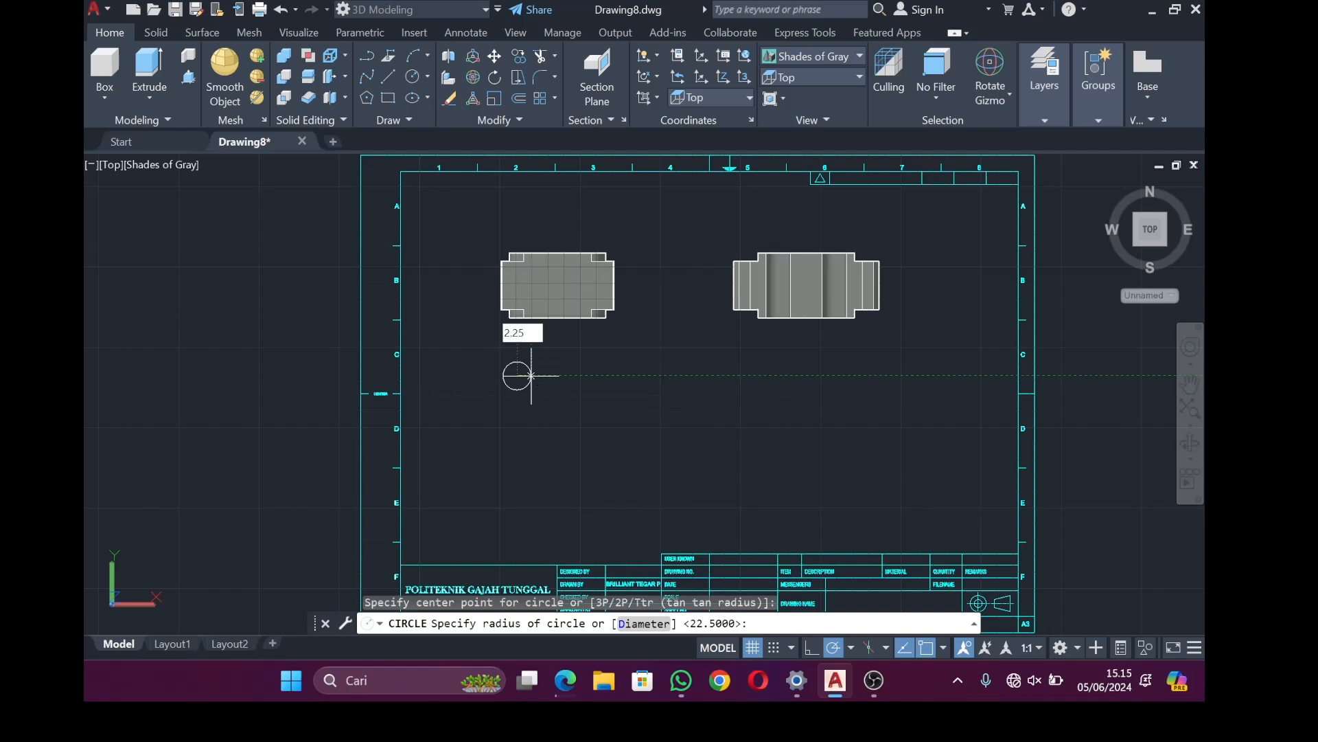
key(Return)
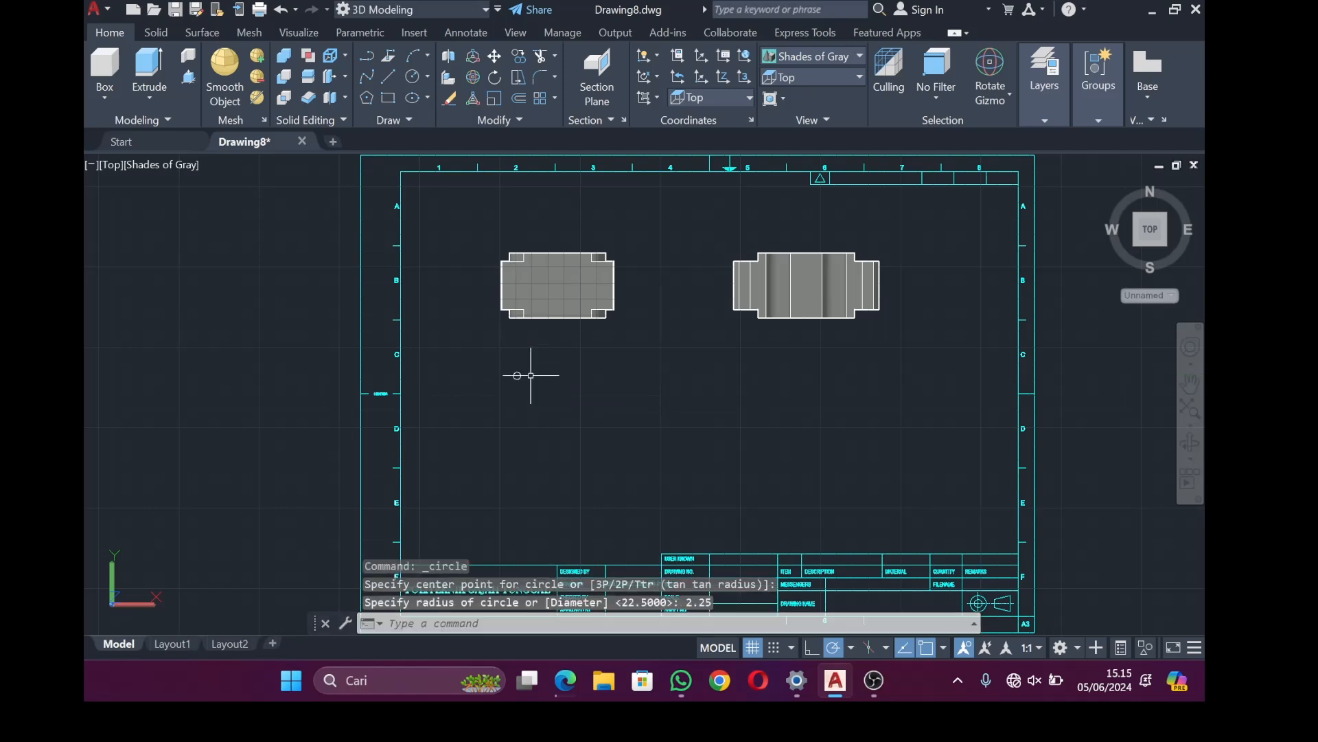
Create a rectangular array of the small circle with 3 columns and 2 rows
scroll(530, 375, up, 8)
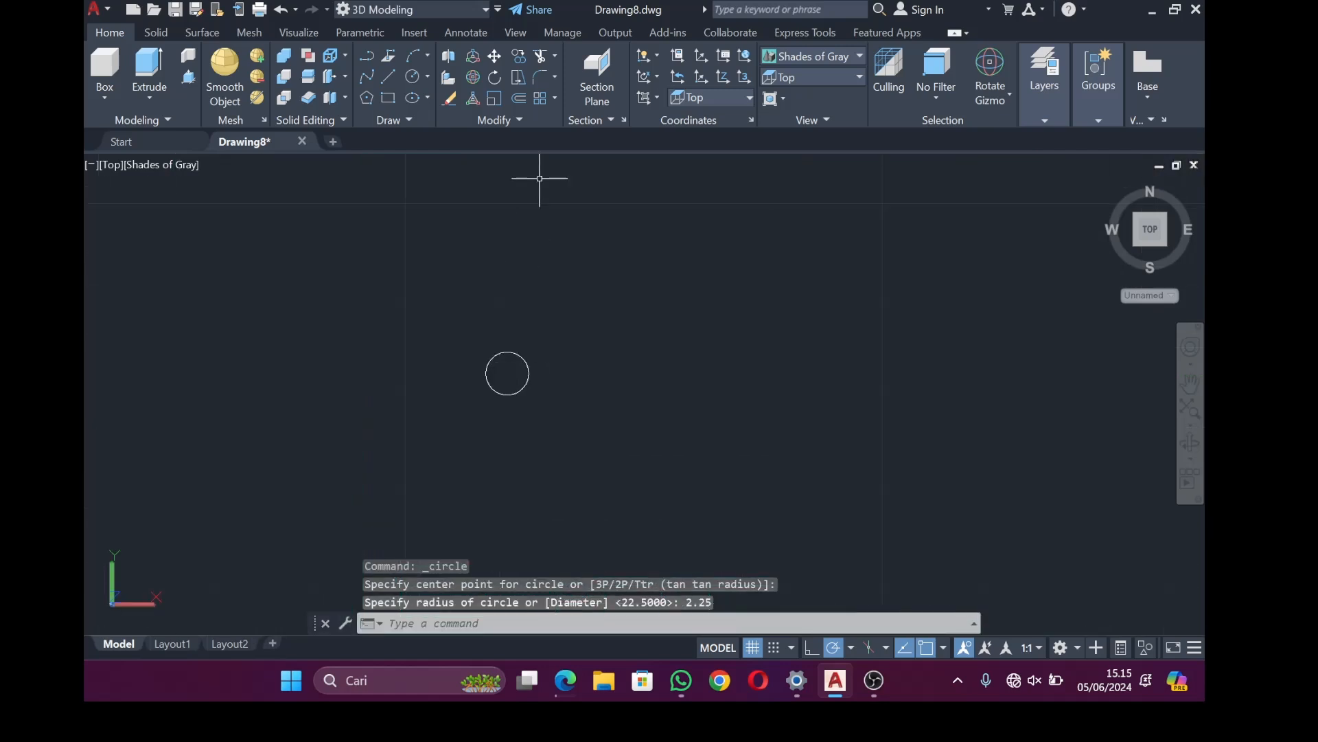
click(540, 97)
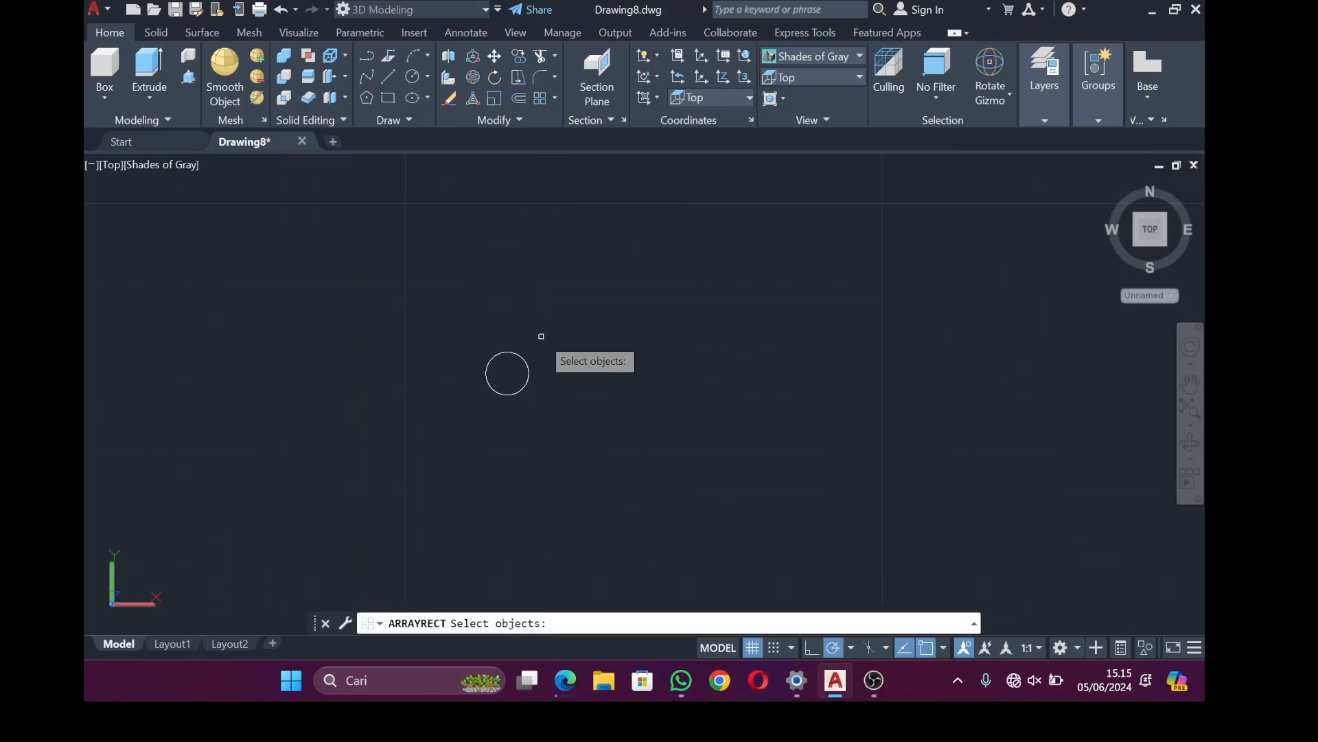
click(530, 375)
key(Return)
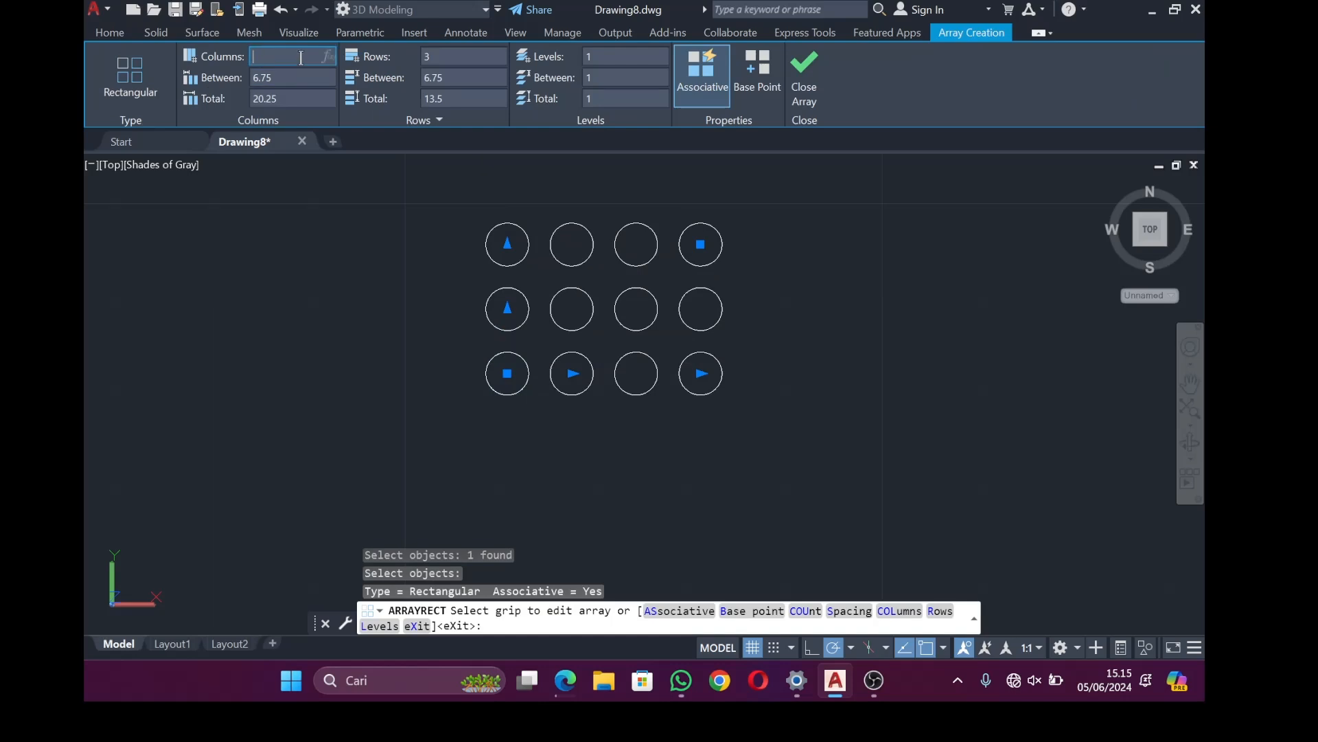
key(Return)
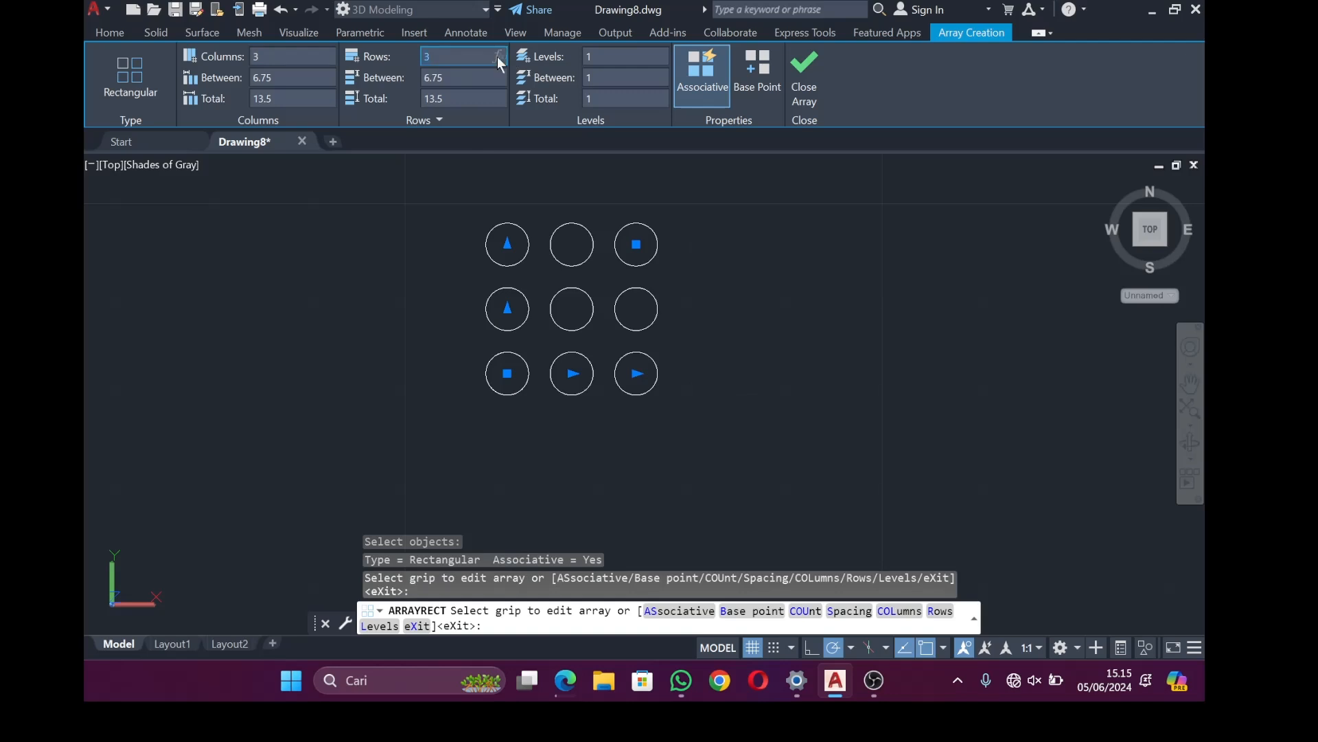
key(Return)
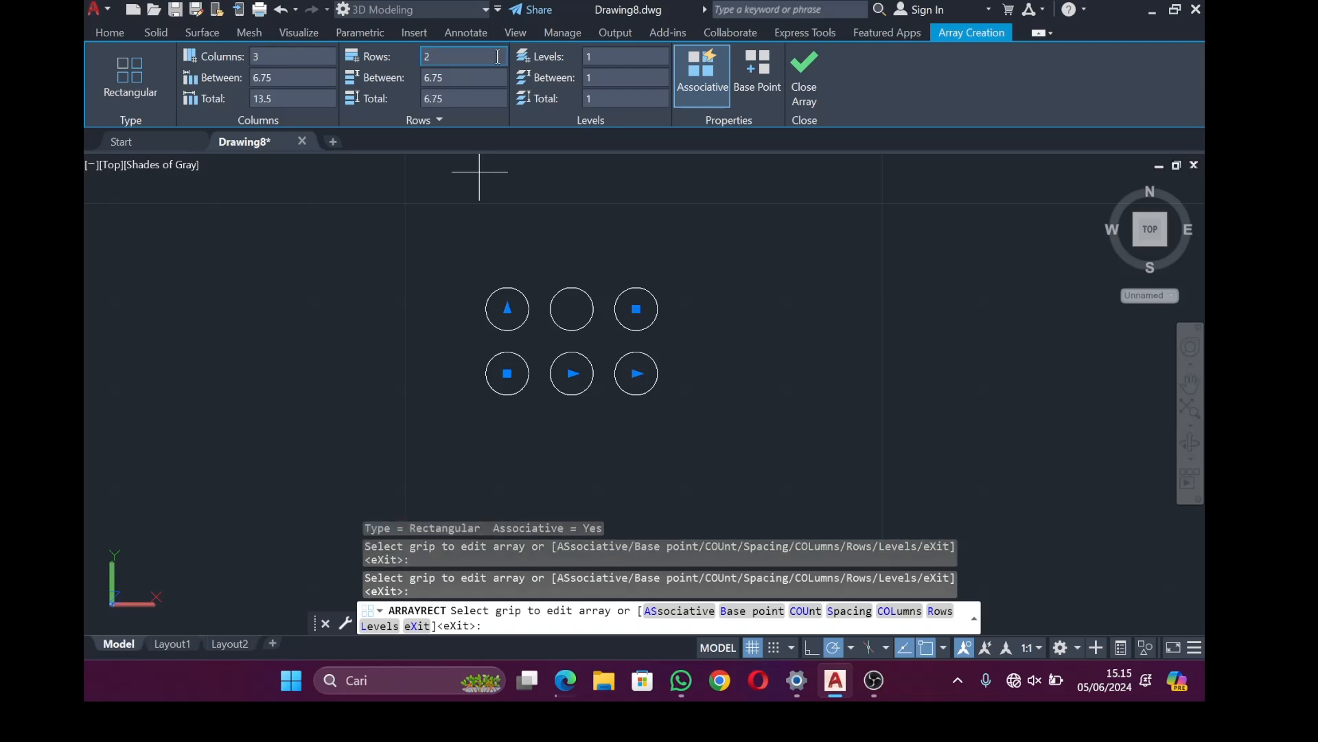
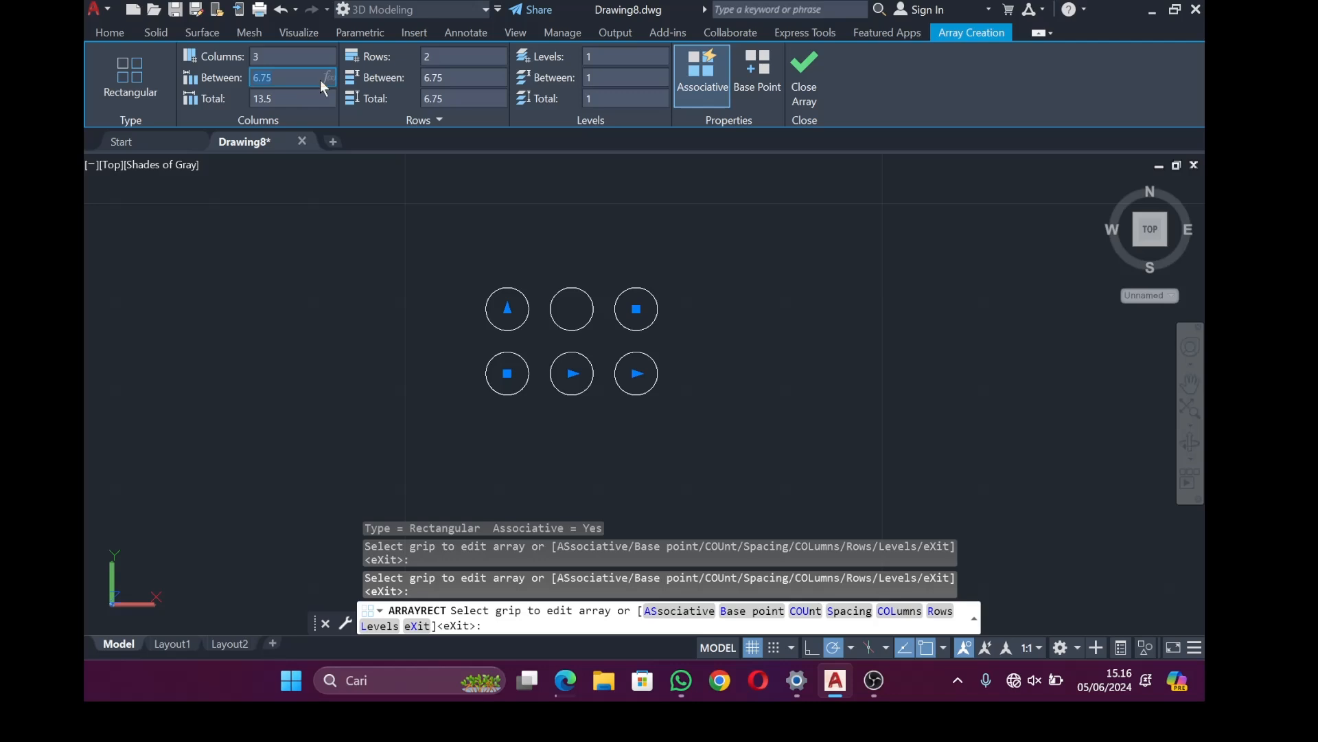
Set the array's column spacing to 30 and row spacing to 15, and finish the array
text(30)
key(Return)
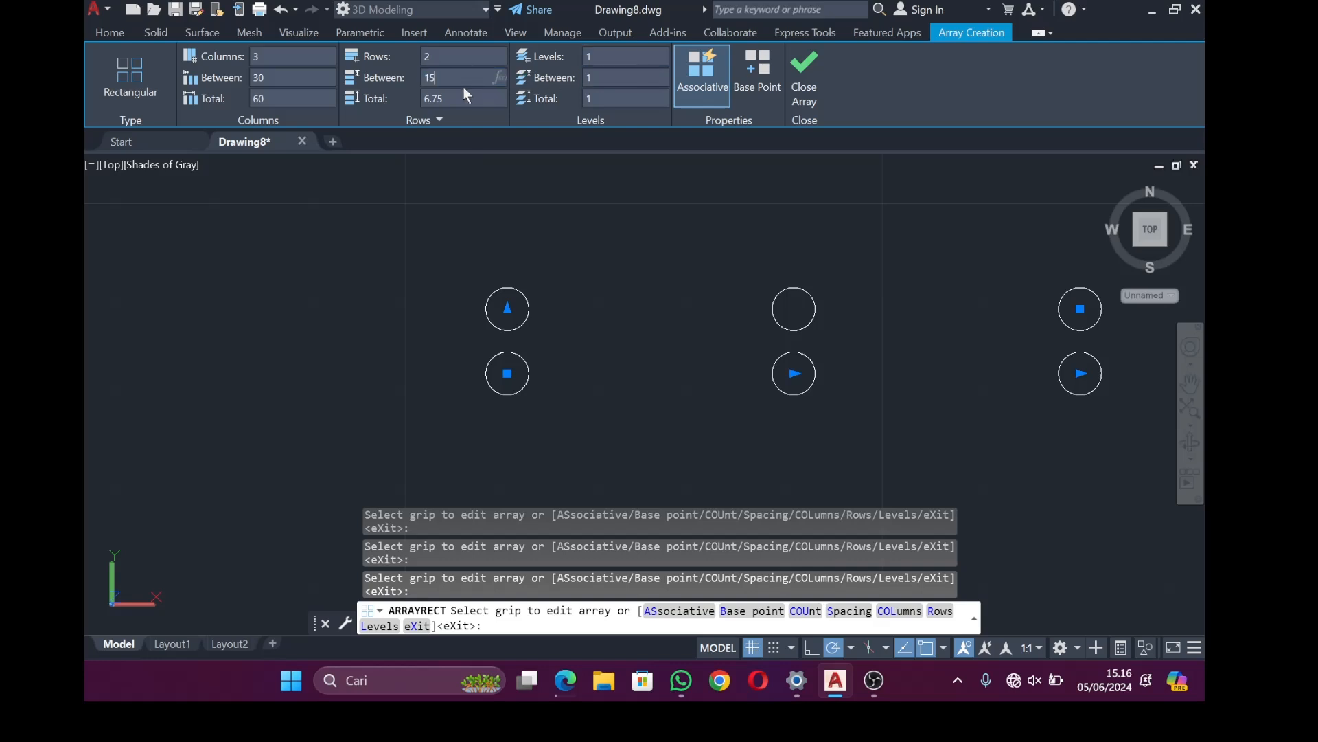
key(Return)
scroll(783, 188, down, 3)
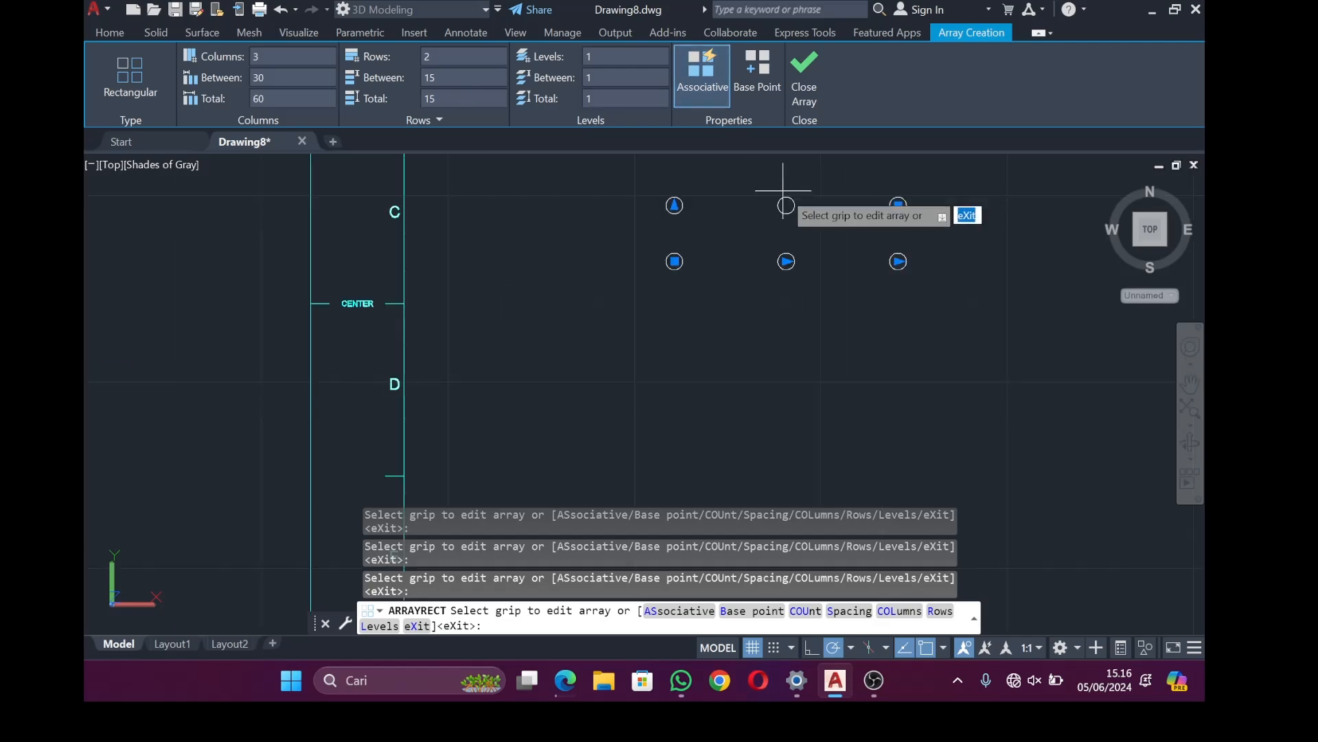
click(808, 102)
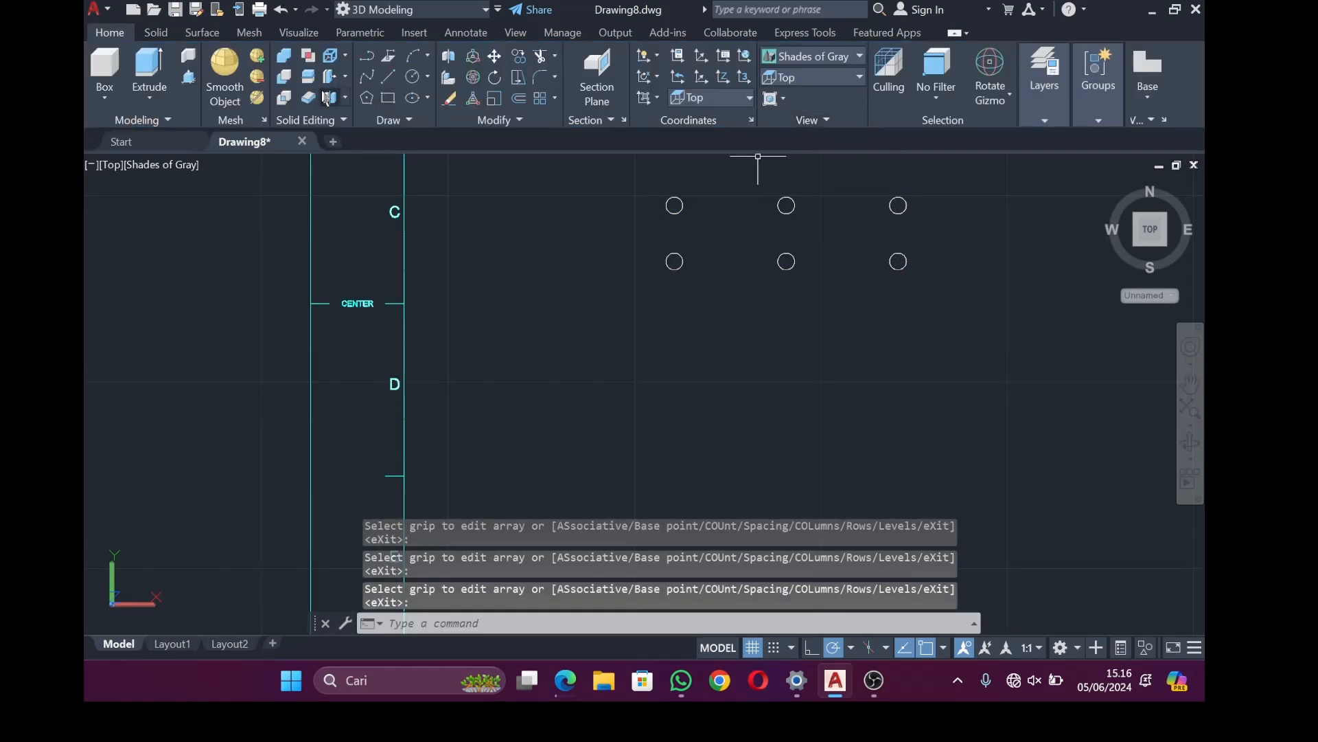
click(283, 75)
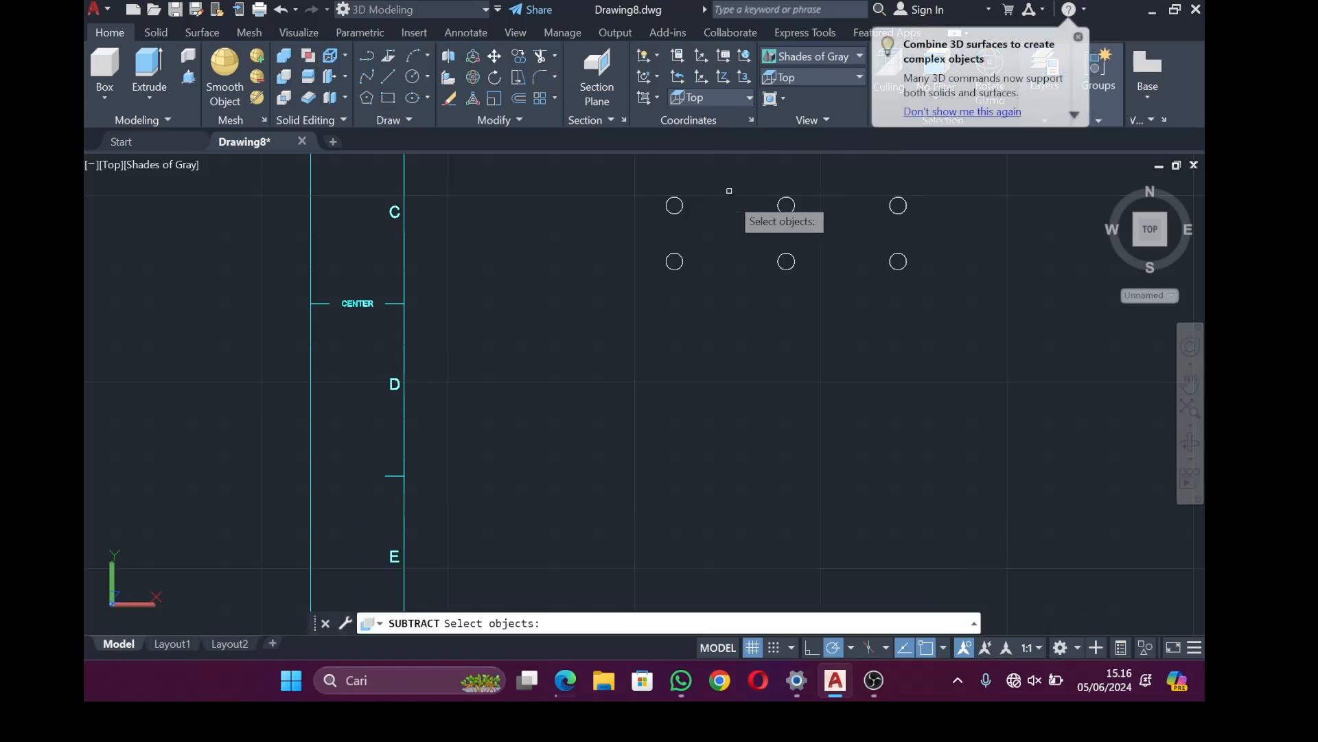
click(784, 209)
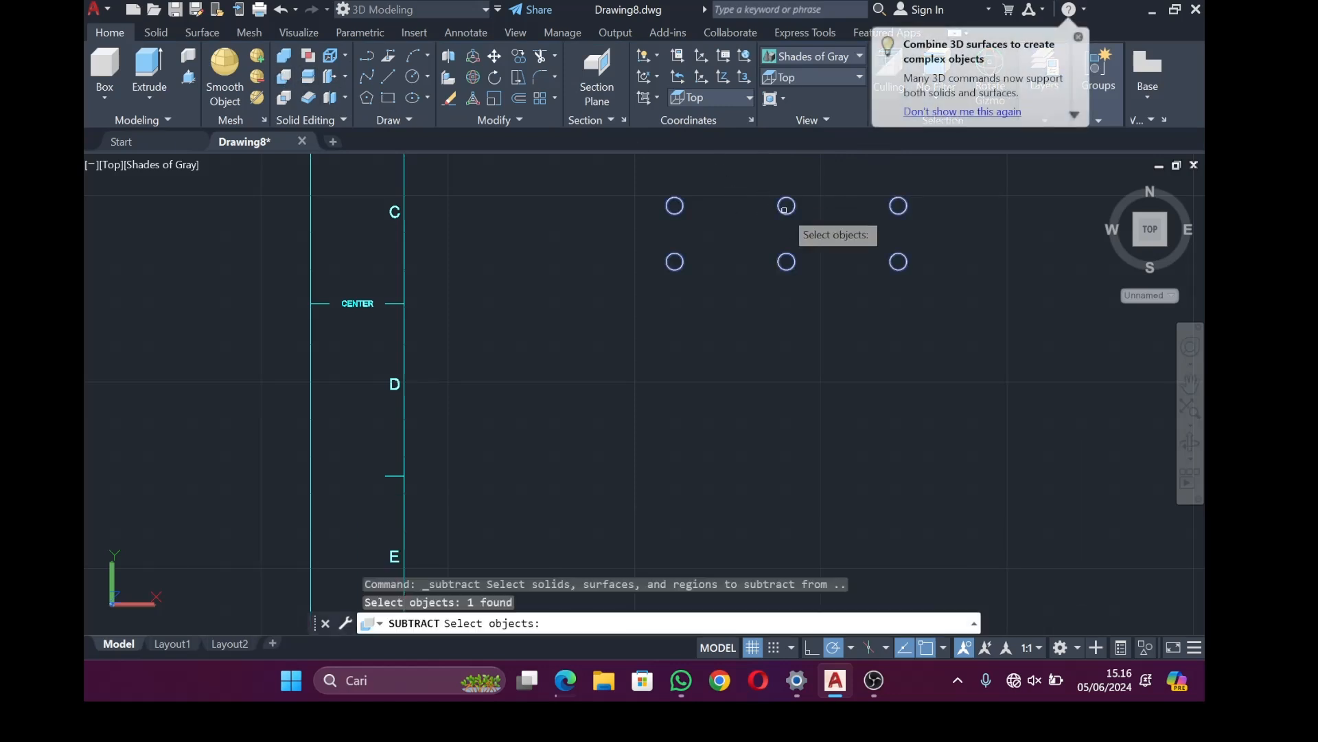
text(E)
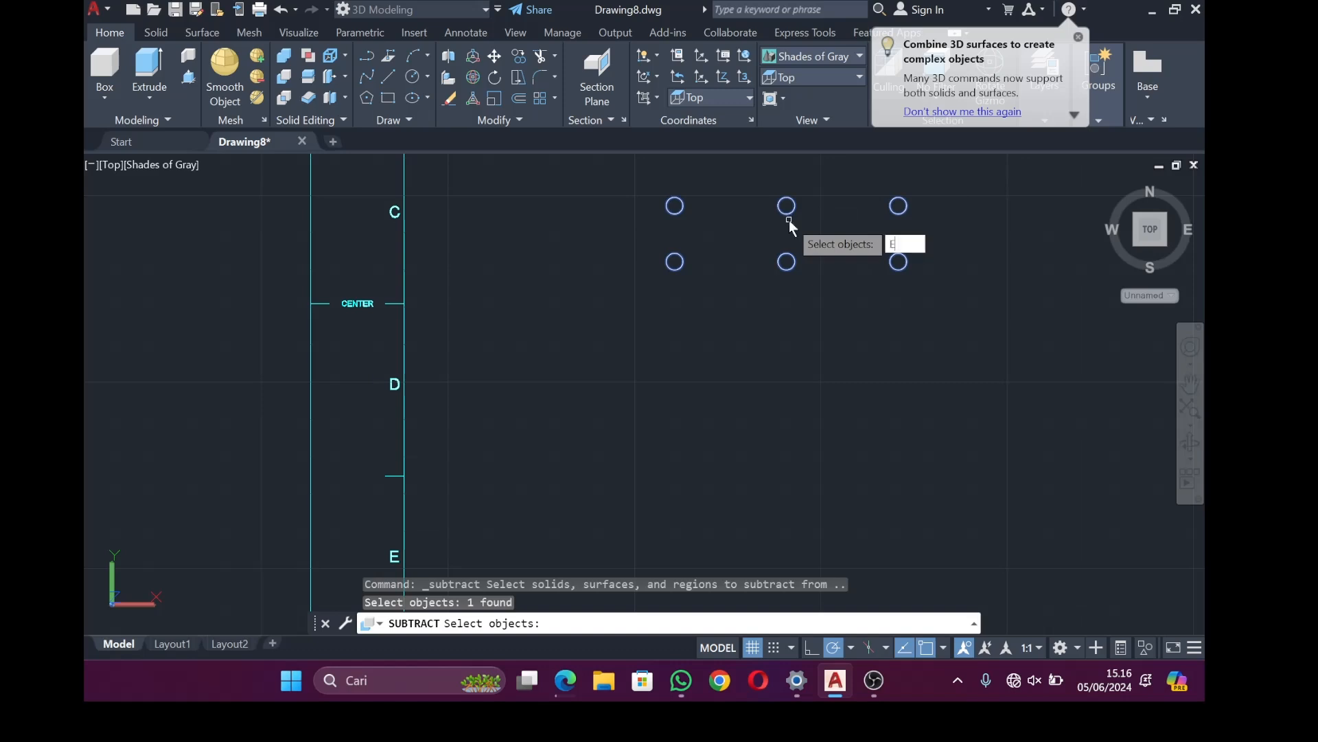
text(XPL)
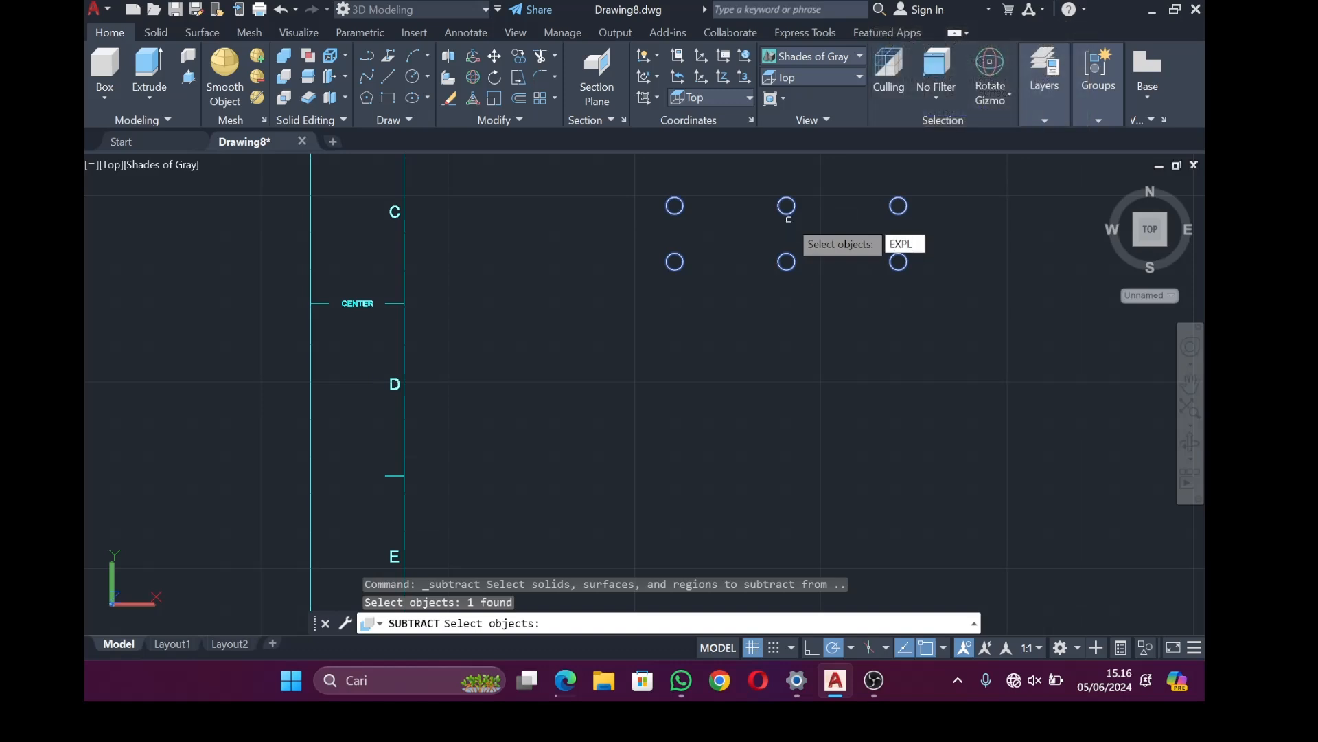
key(Return)
key(Return)
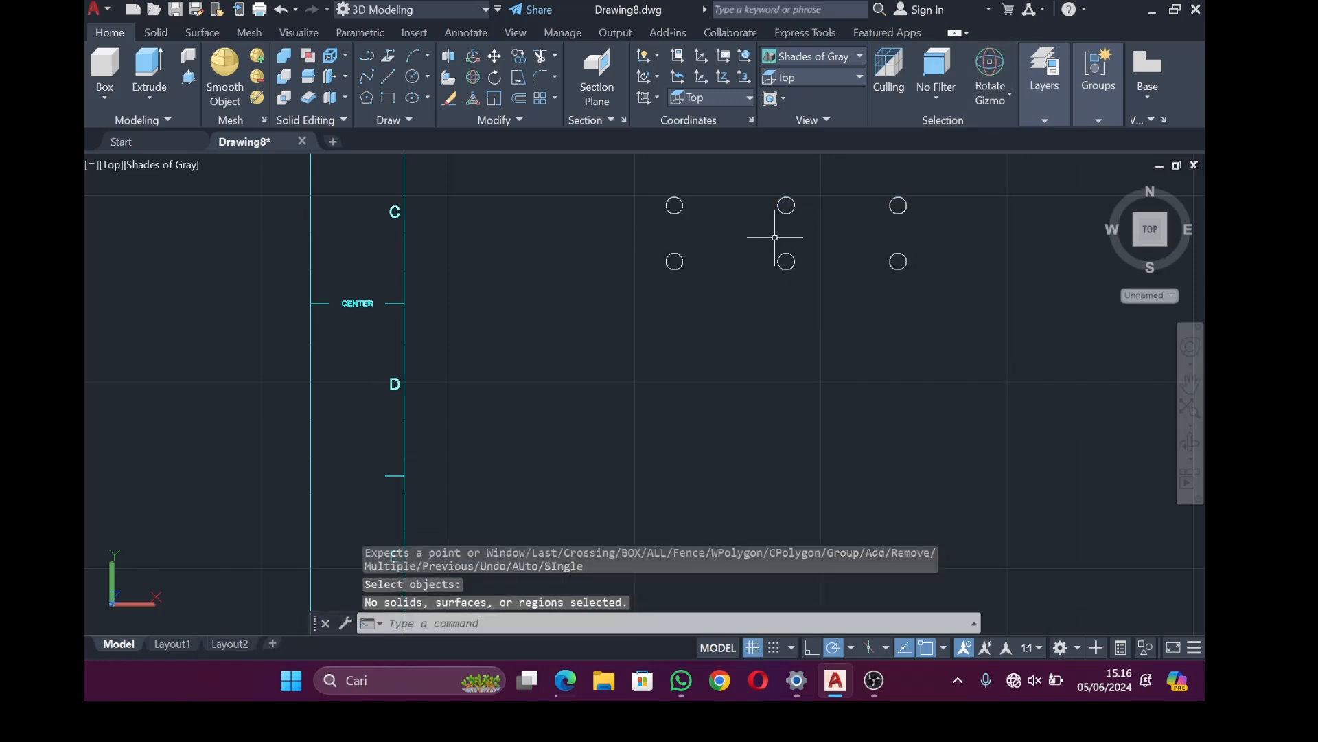
Explode the circle array into individual circles
text(EXP)
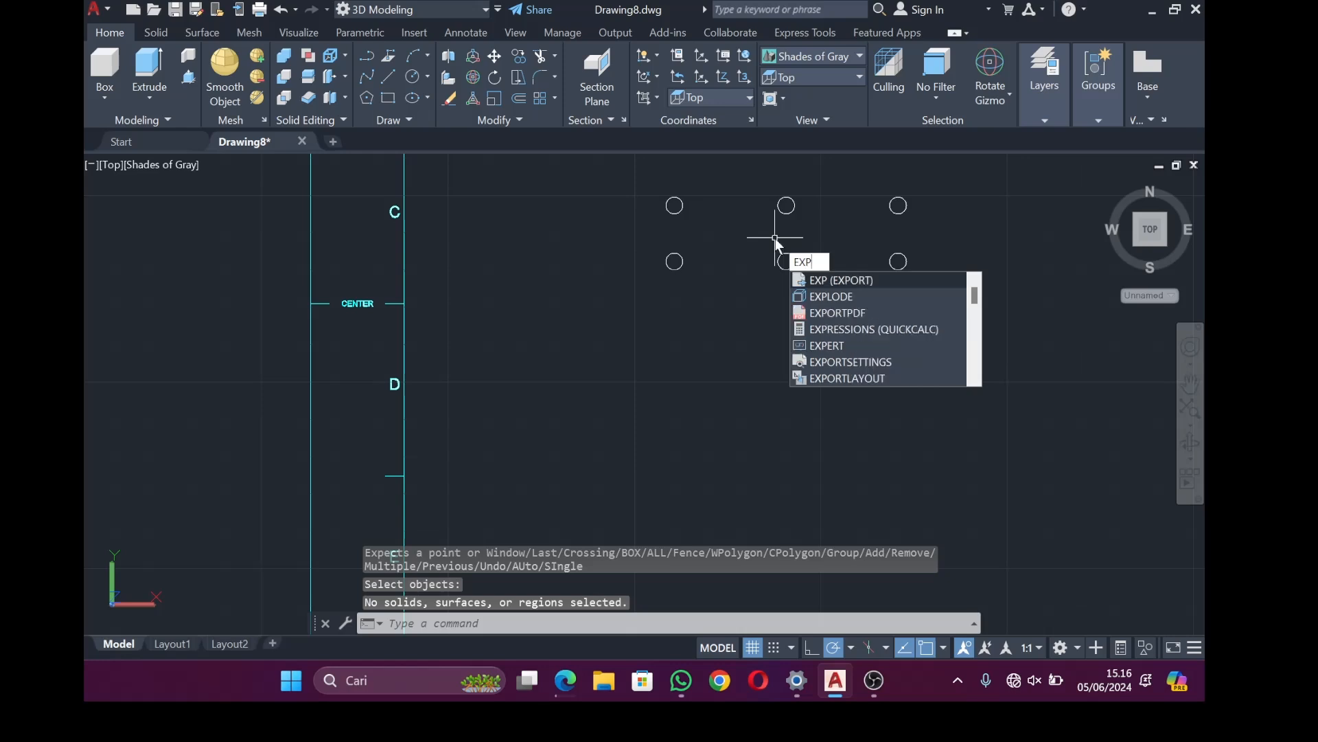
scroll(775, 237, up, 2)
key(Down)
key(Return)
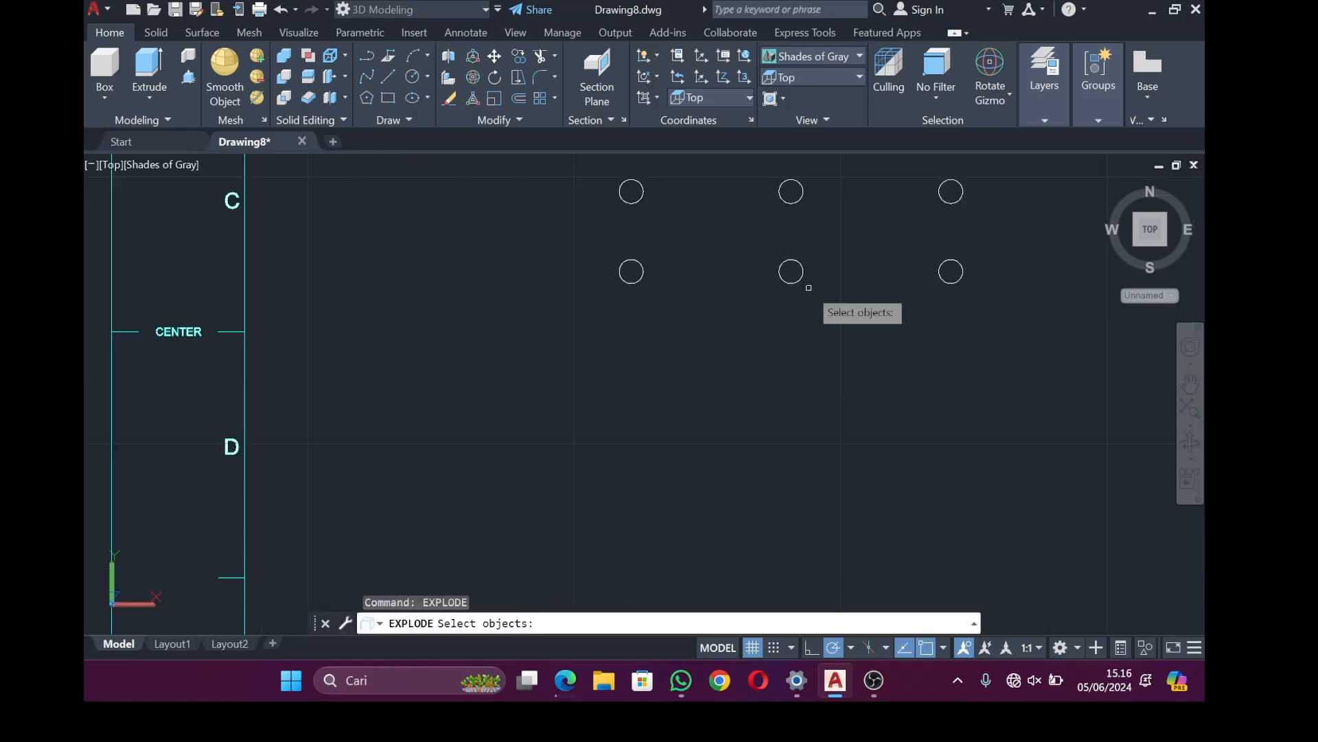
click(799, 274)
key(Return)
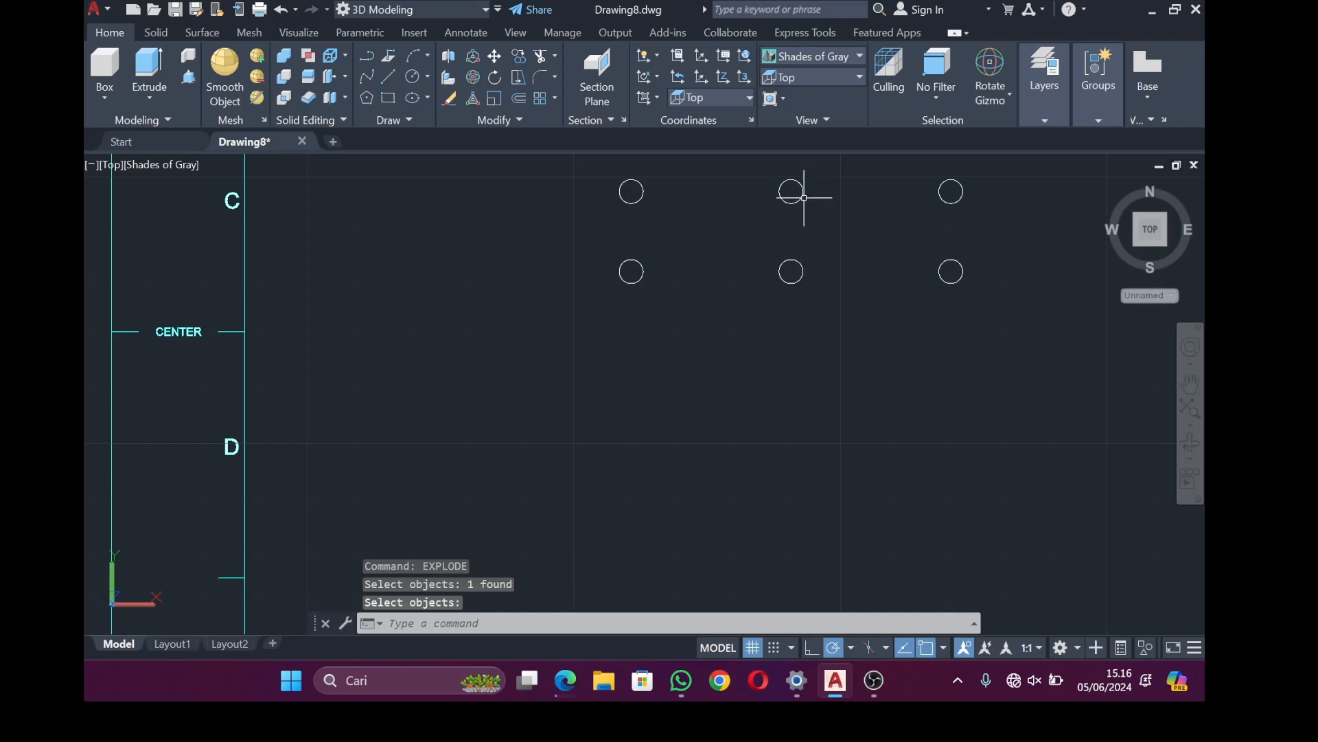
Move the middle circle of the upper row 7.5 upward along the Y axis using the Move gizmo
scroll(734, 192, down, 4)
scroll(768, 179, up, 3)
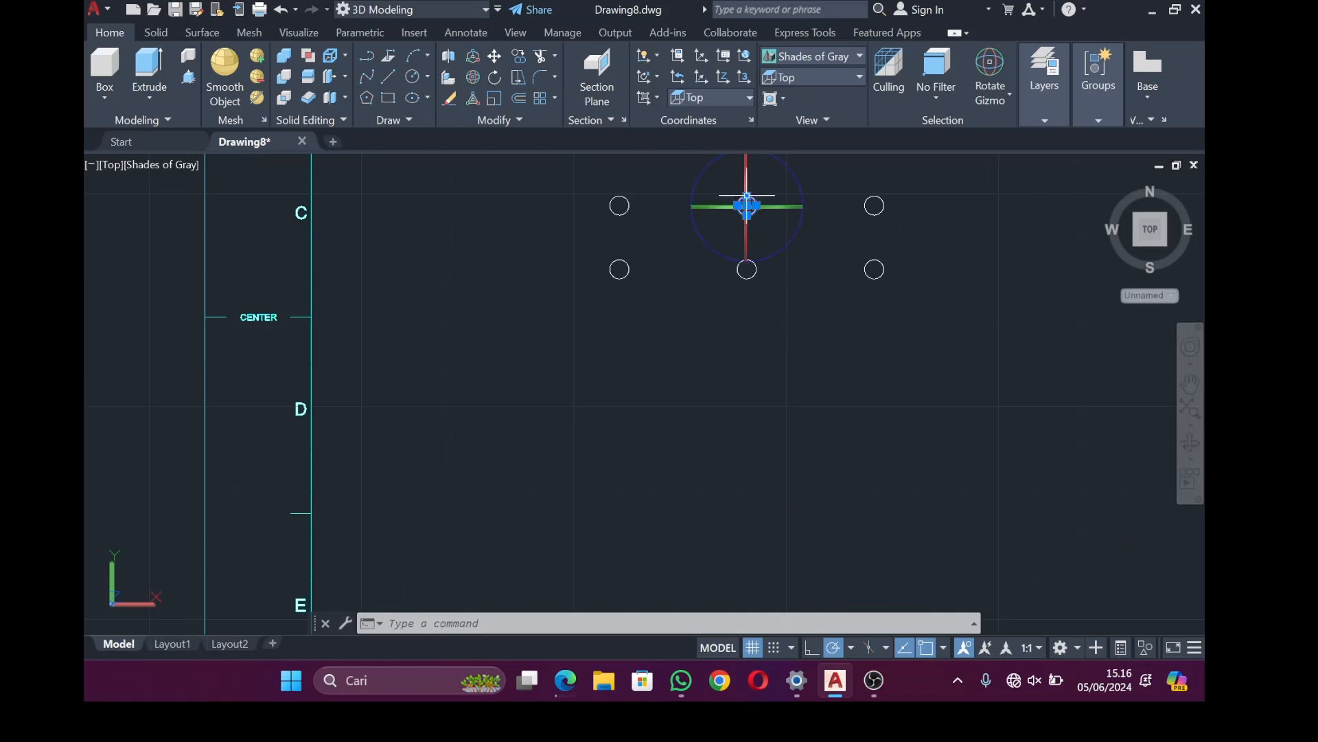
click(747, 196)
right_click(746, 198)
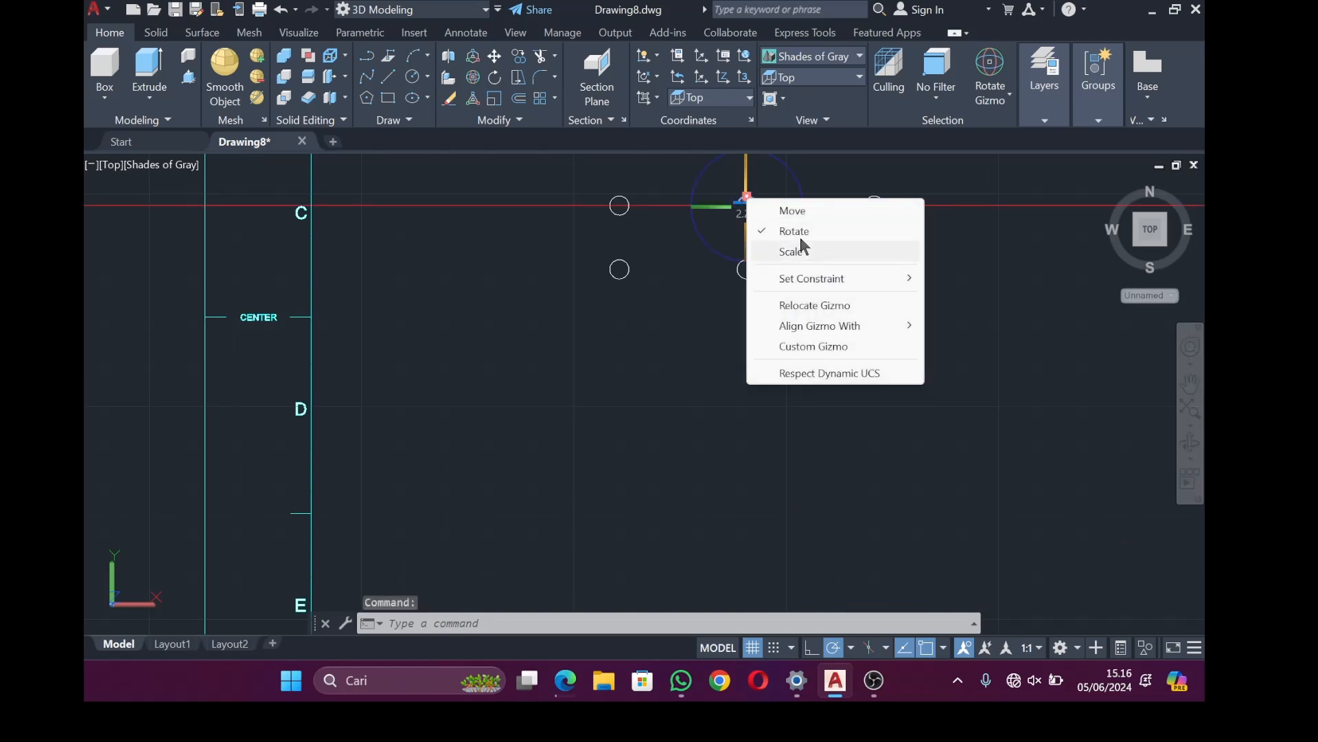
click(789, 210)
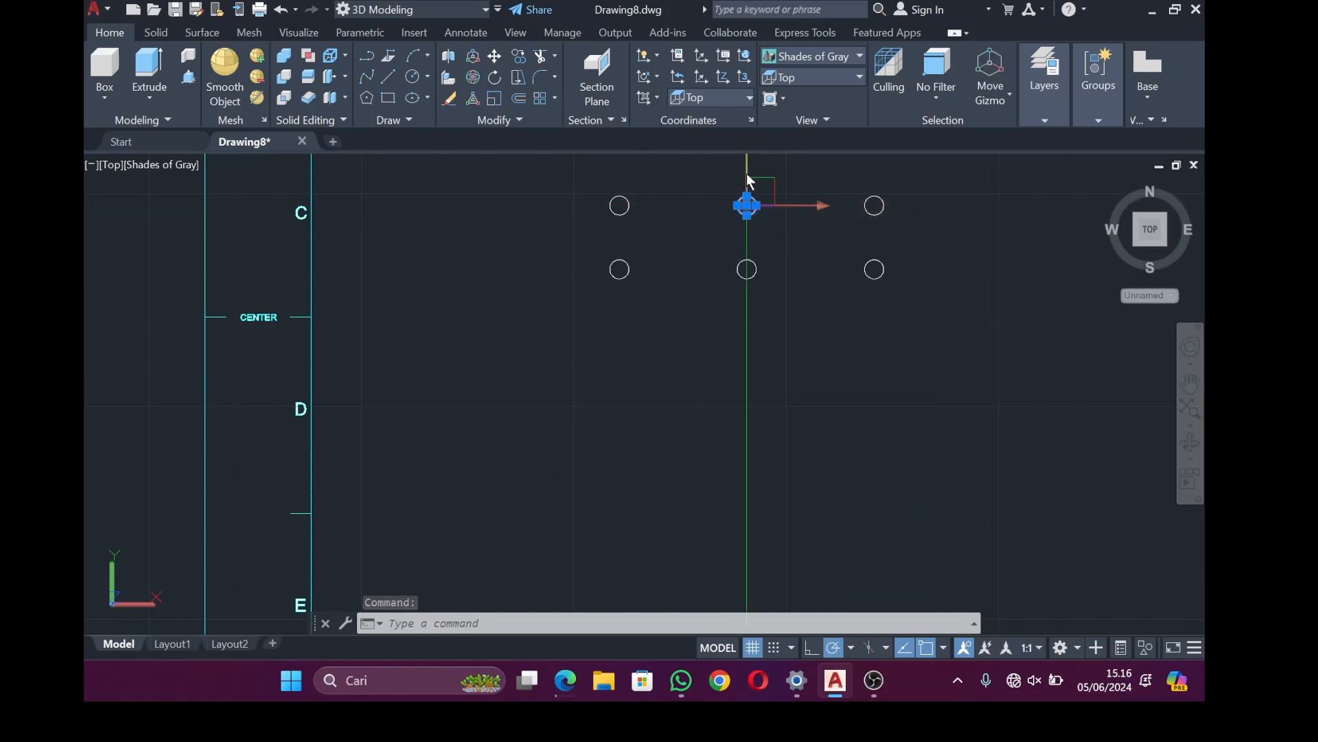
click(747, 204)
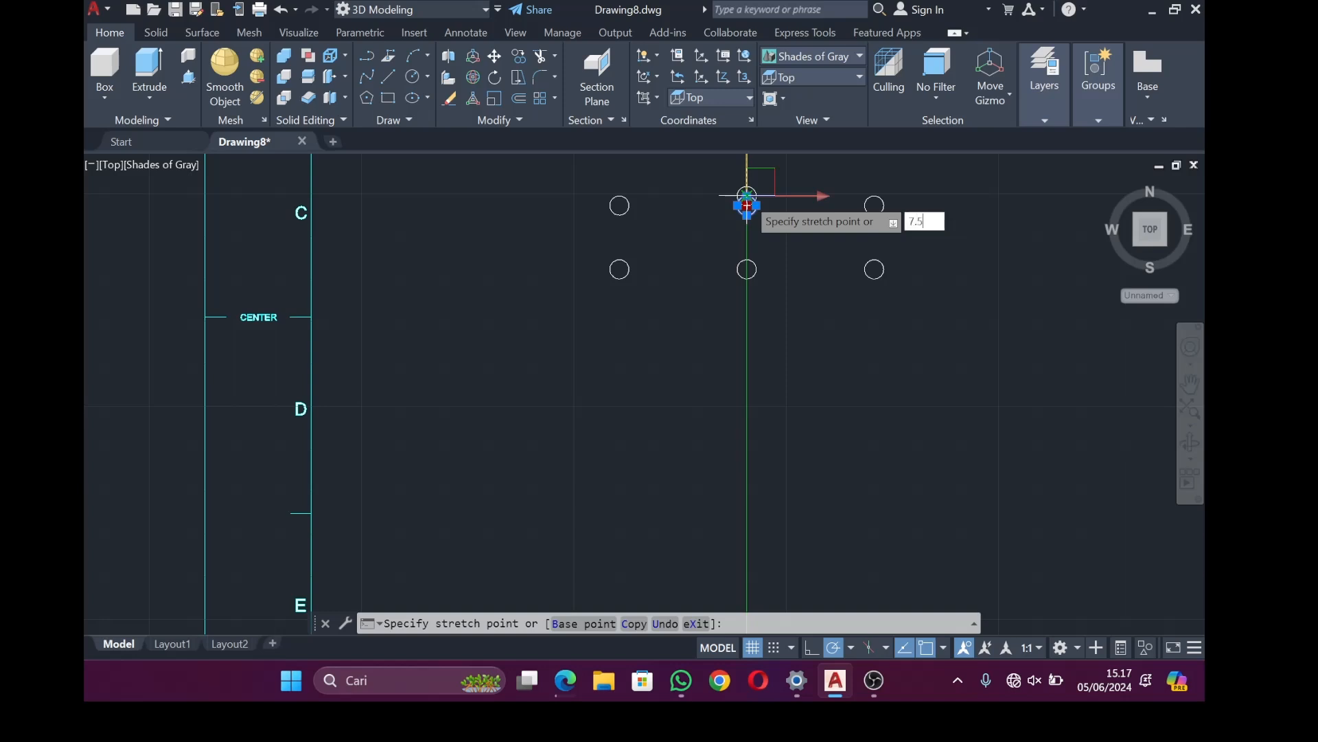
key(Return)
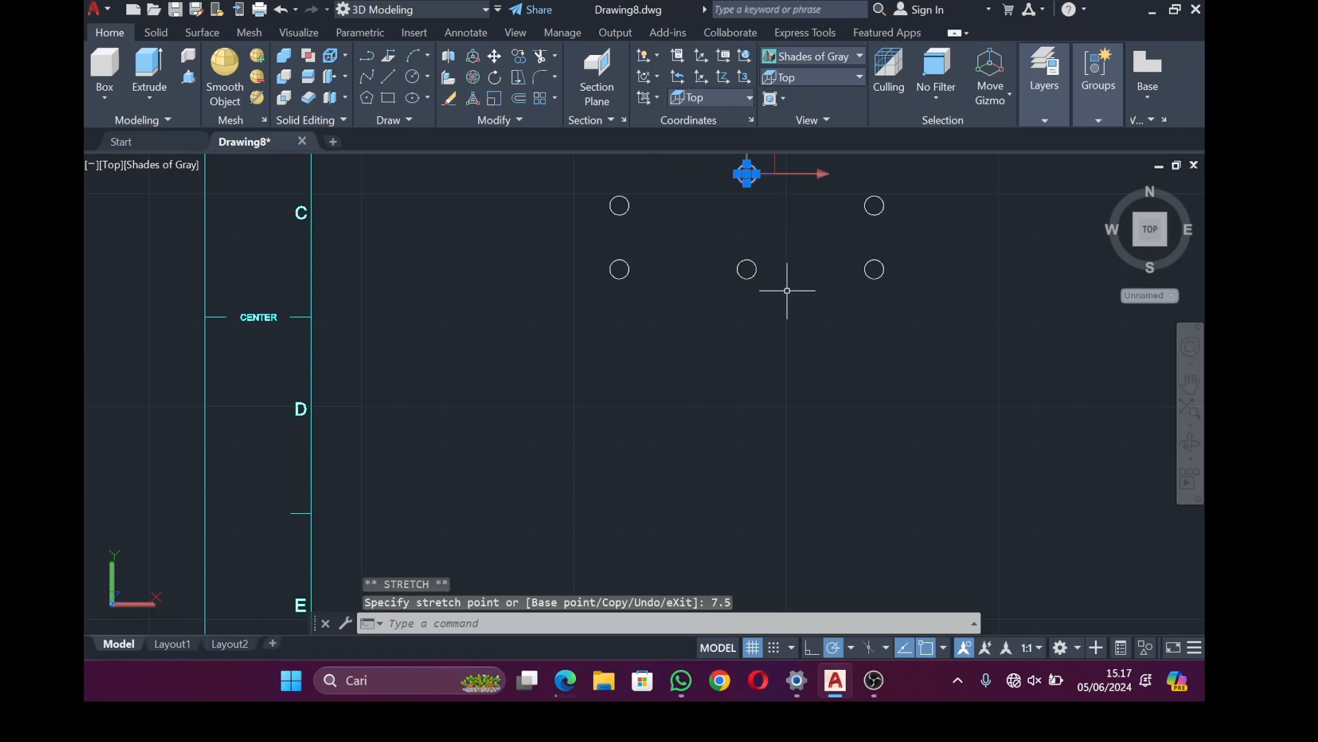
Move the middle circle of the lower row 7.5 downward along the Y axis using the Move gizmo
click(755, 269)
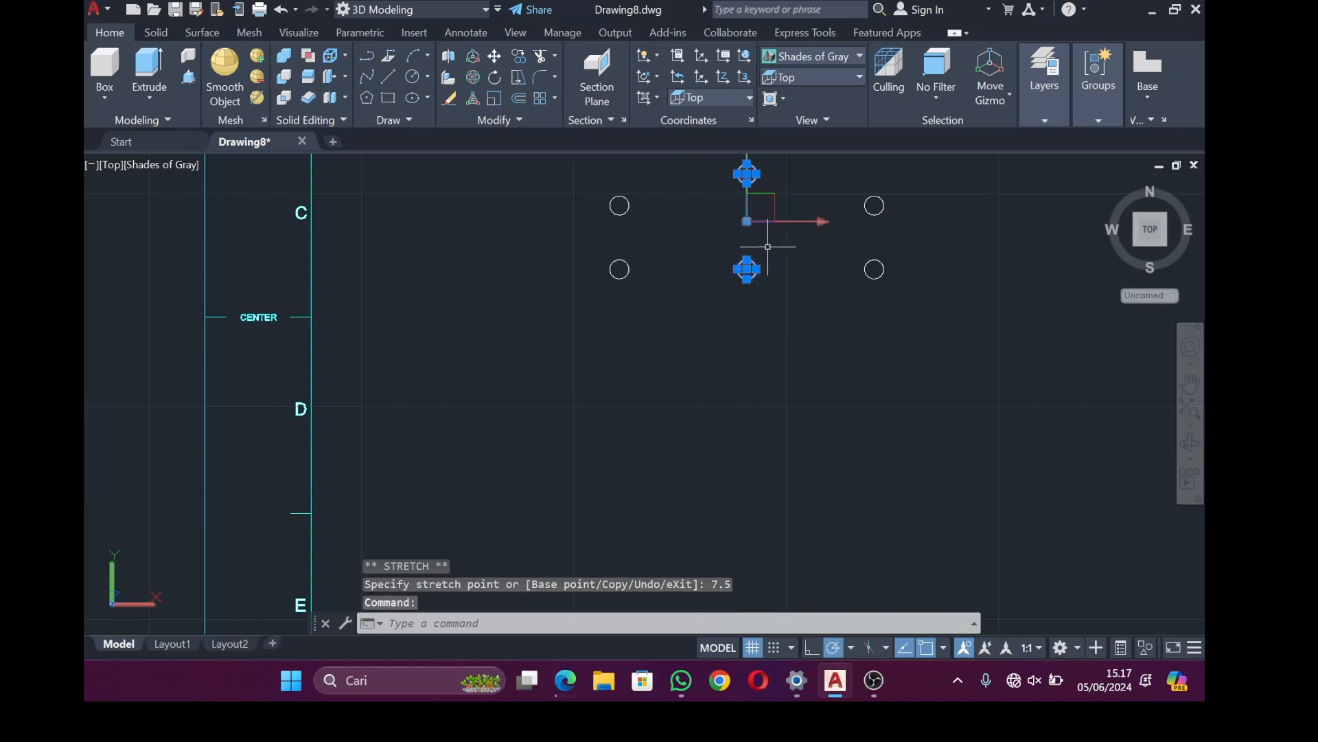
key(Escape)
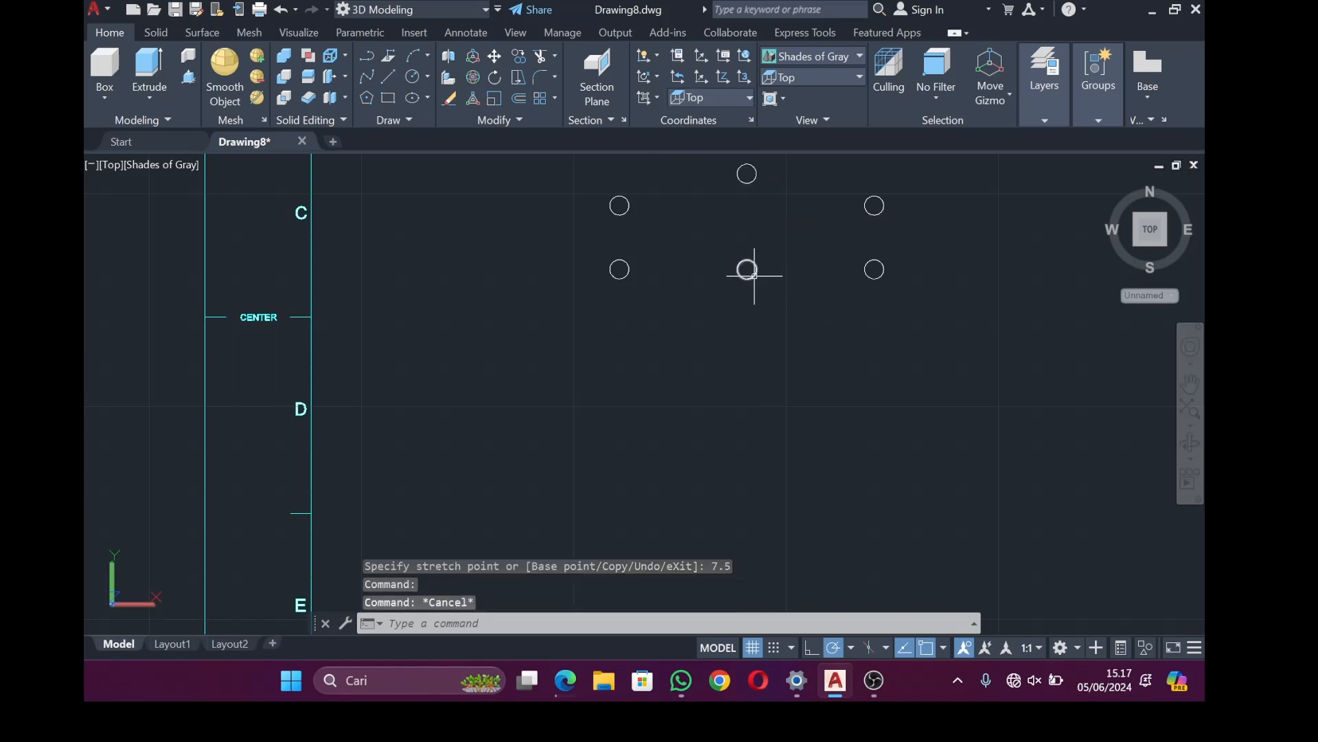
click(755, 273)
click(747, 269)
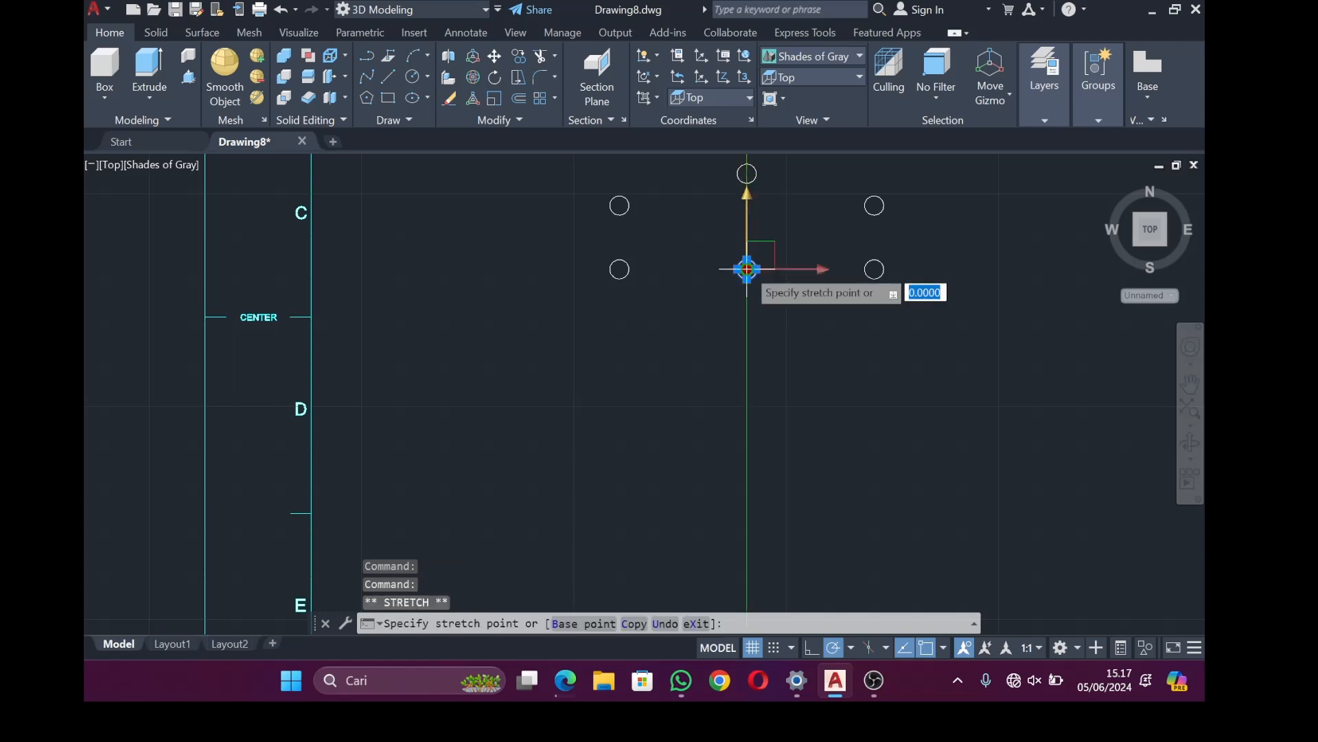
text(7.5)
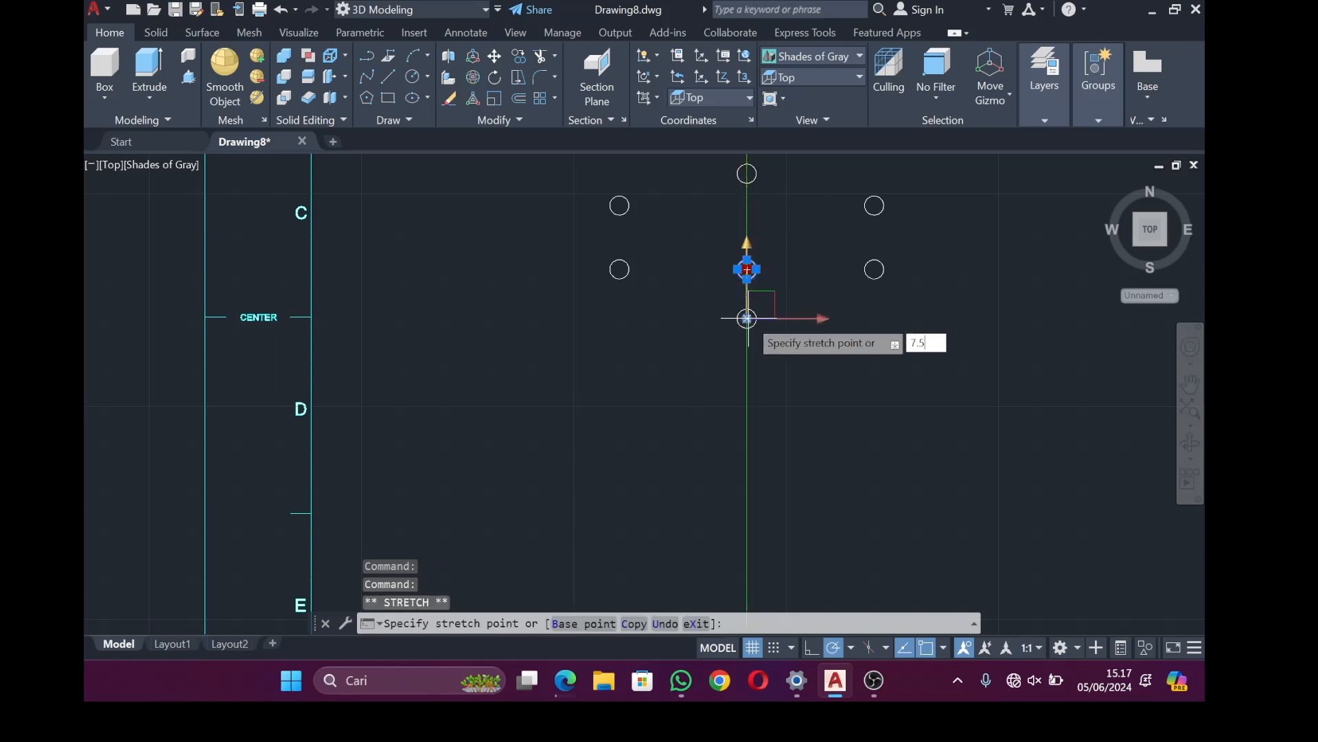
key(Return)
click(889, 294)
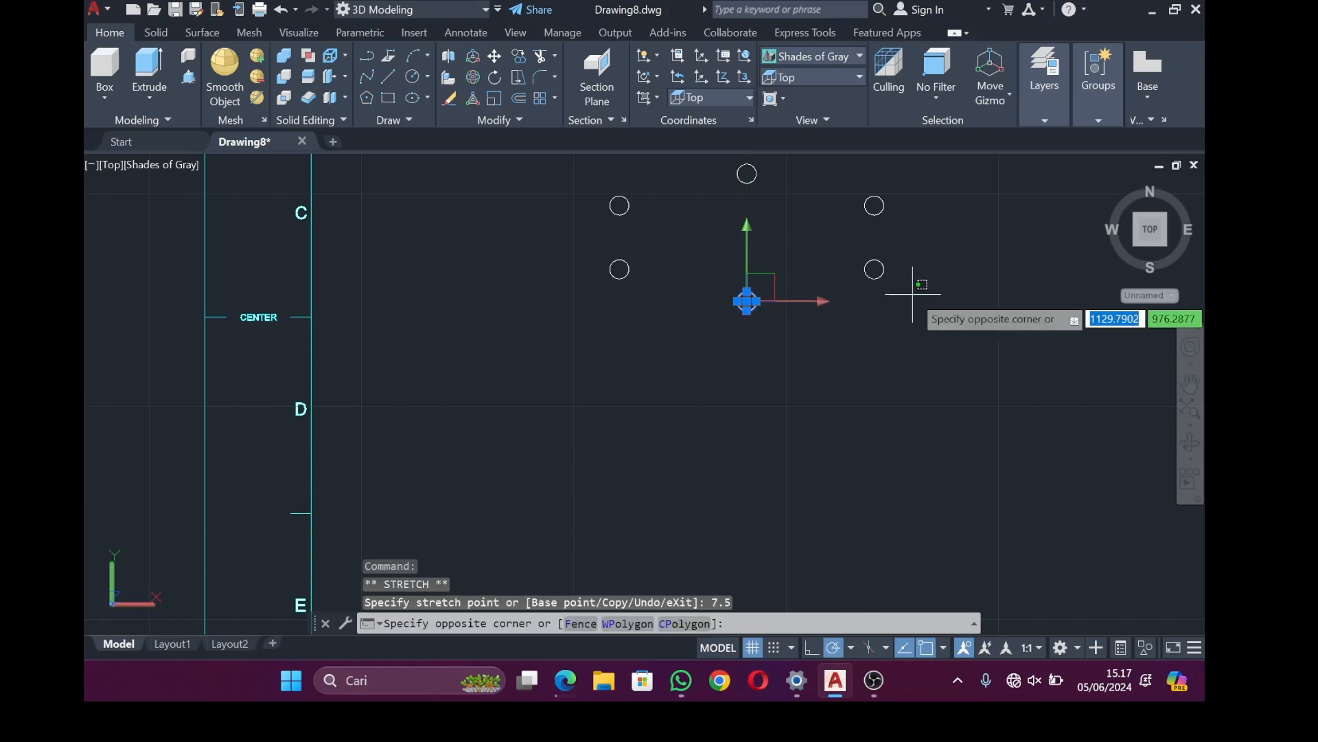
key(Escape)
key(Escape)
Try to union the six circles below the first part
scroll(947, 248, down, 4)
scroll(951, 244, up, 3)
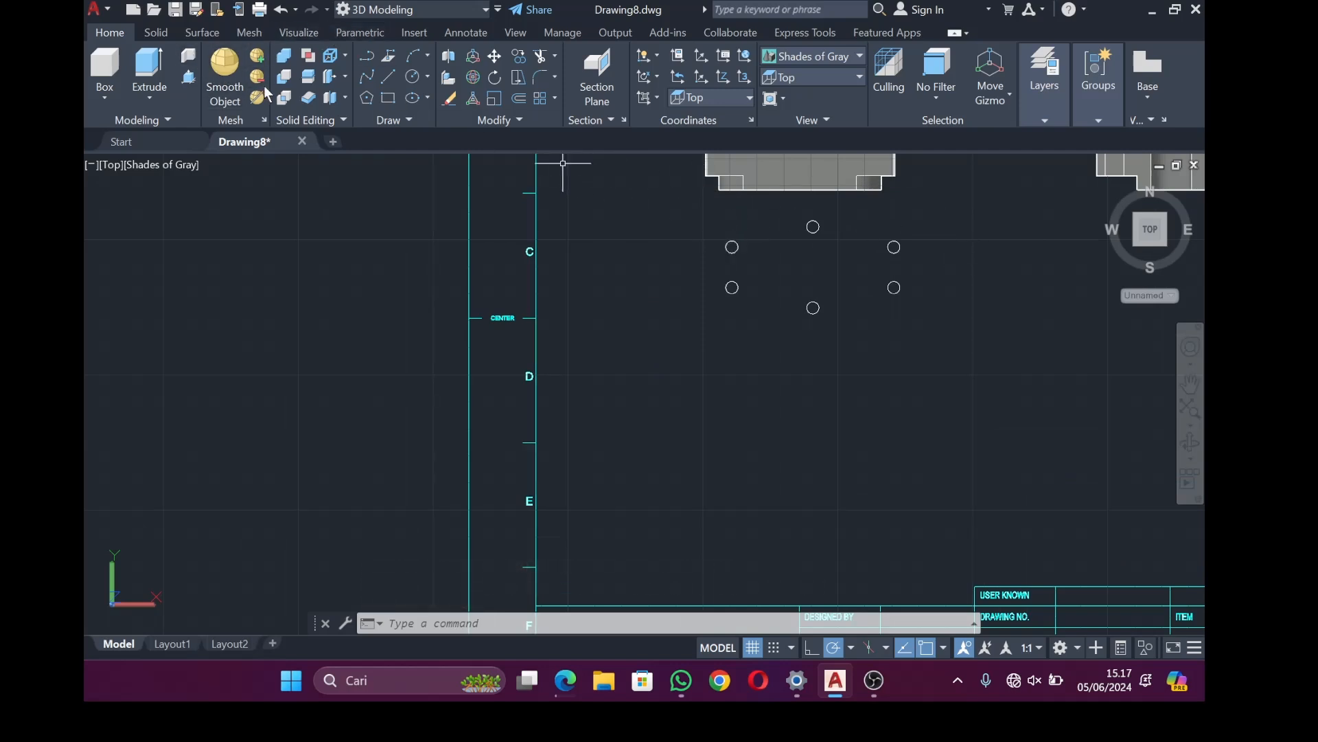
click(286, 58)
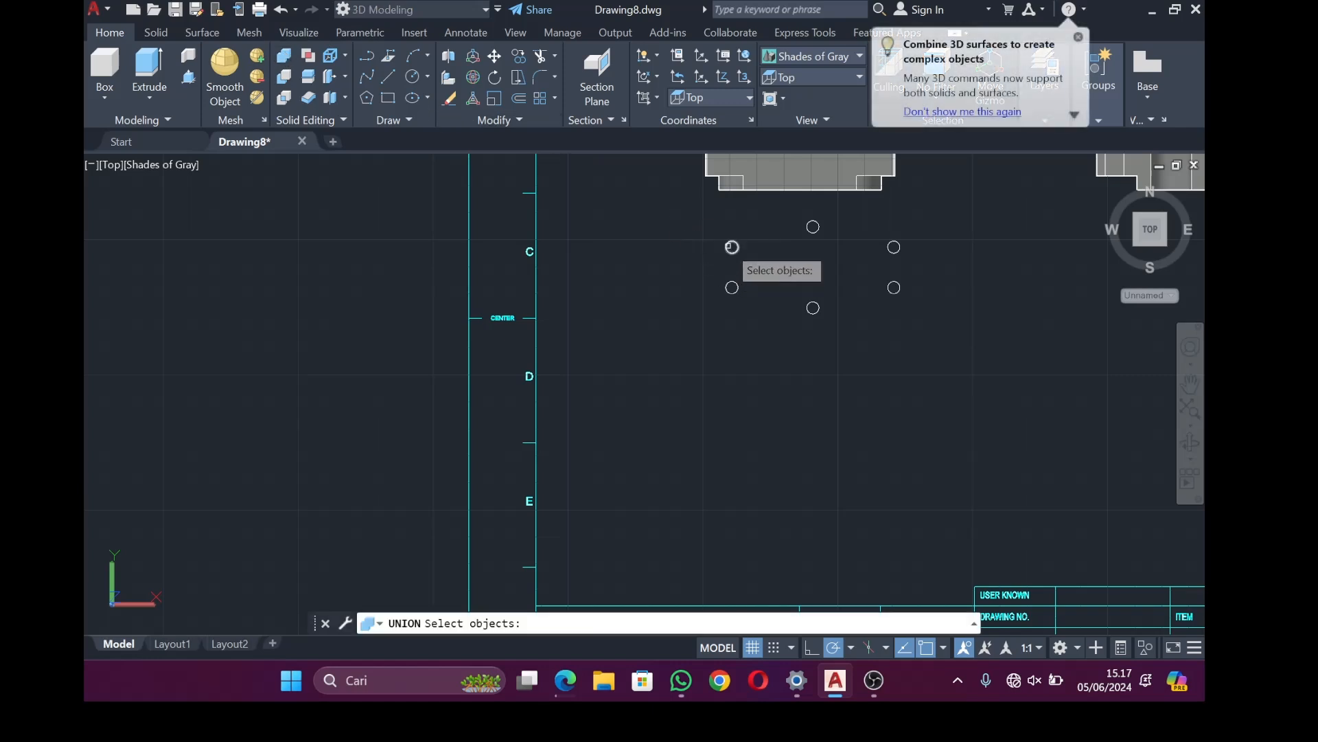
click(729, 246)
click(809, 231)
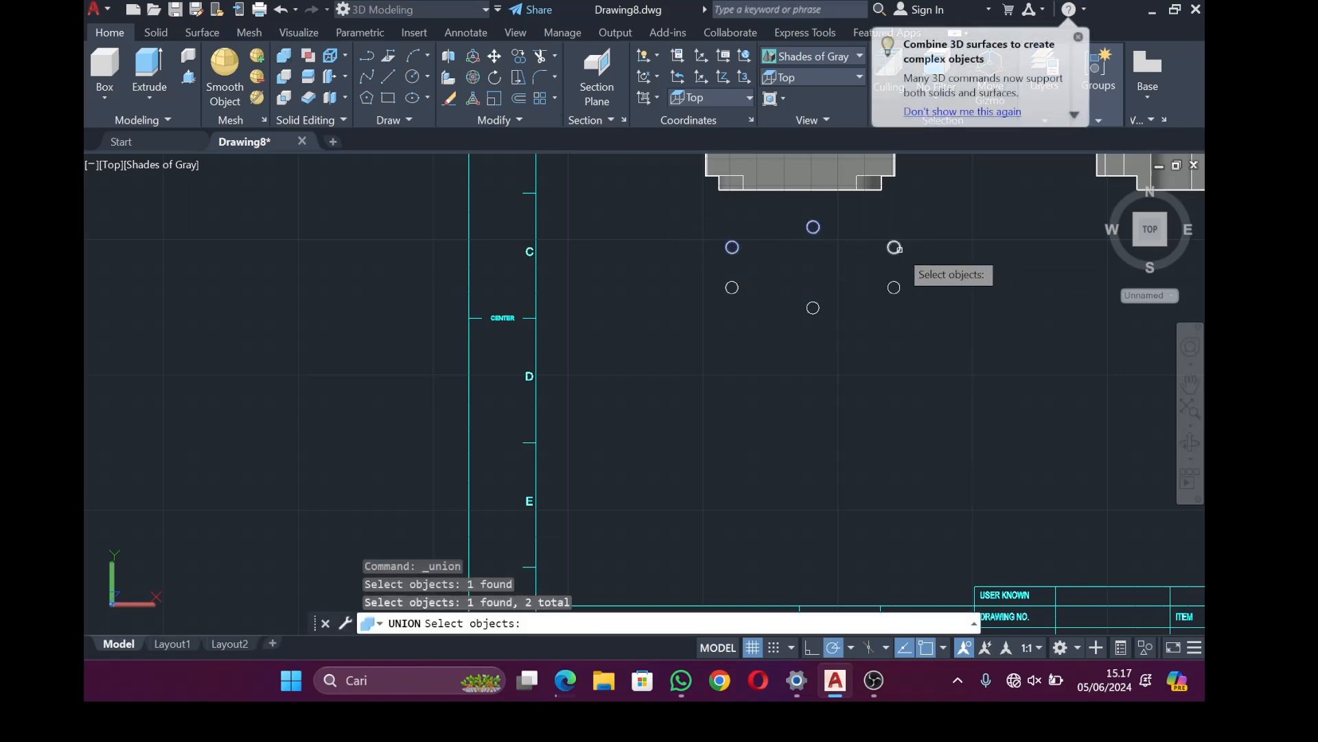
click(905, 241)
click(894, 283)
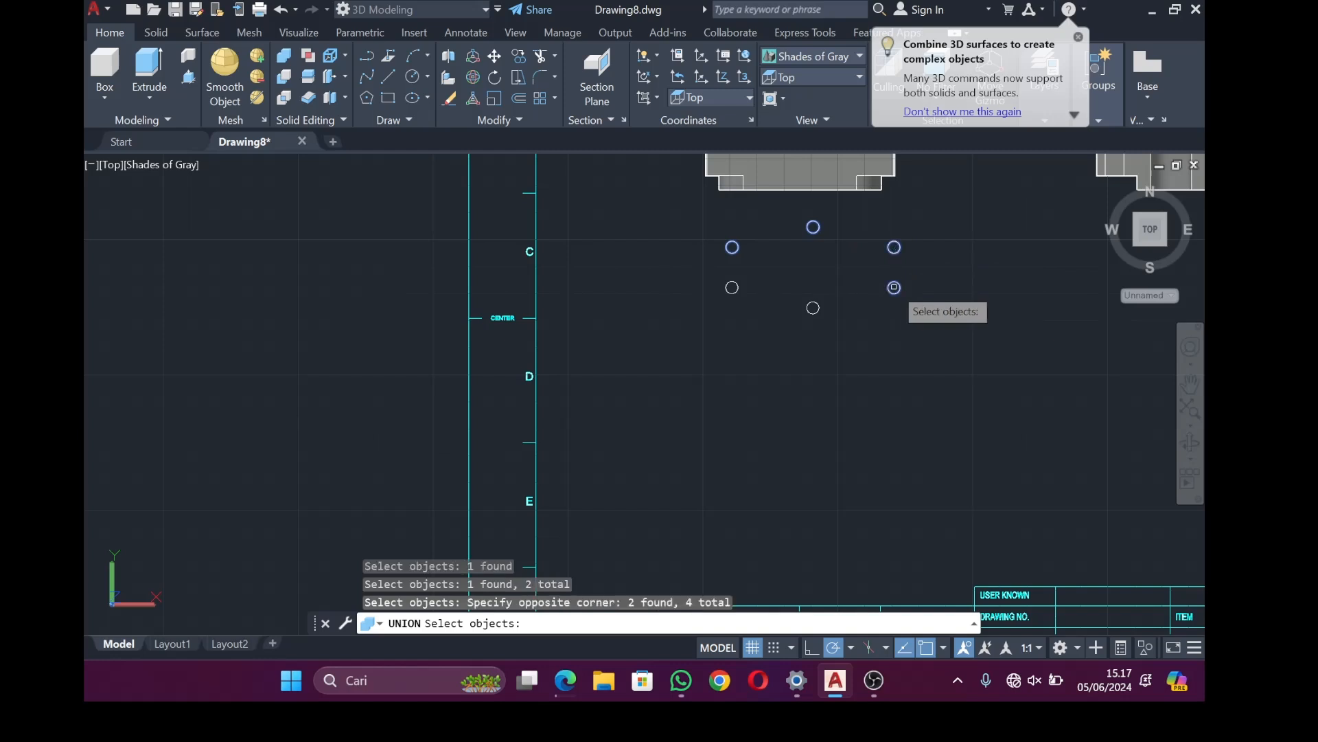
click(813, 306)
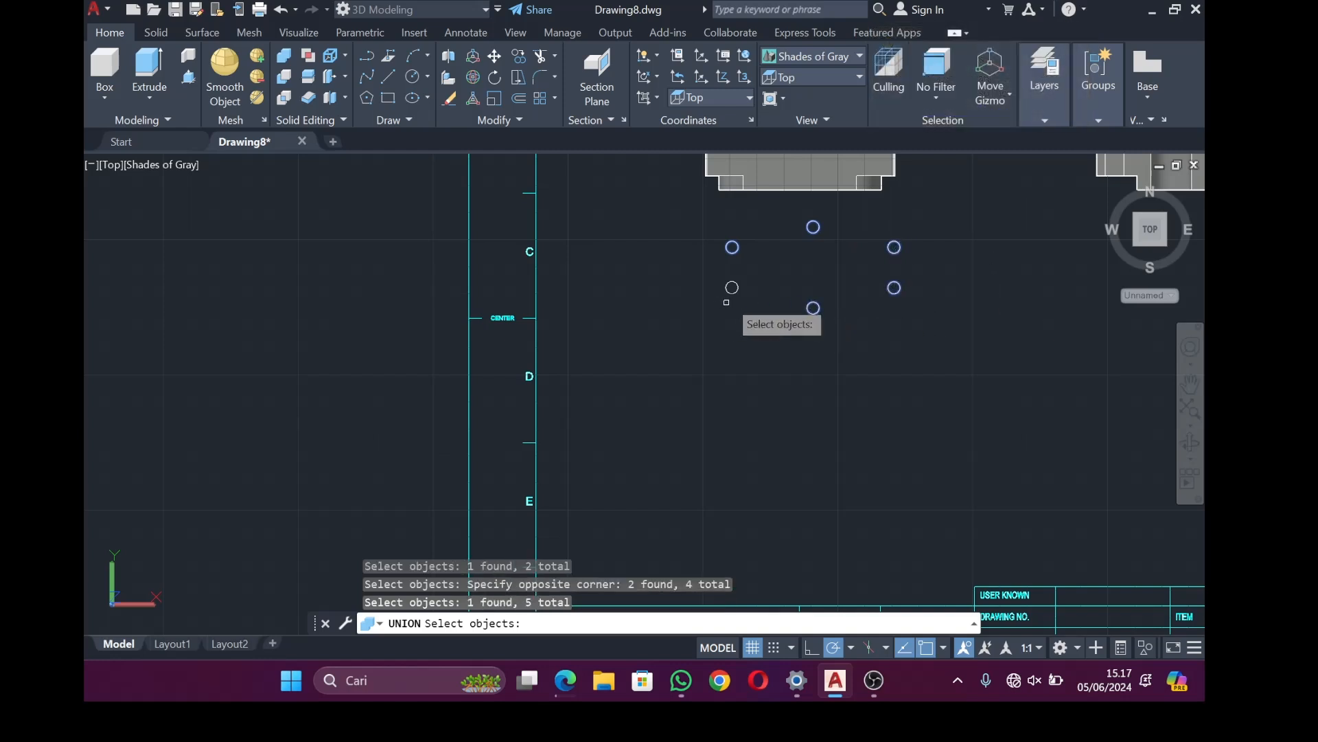
click(741, 296)
click(730, 284)
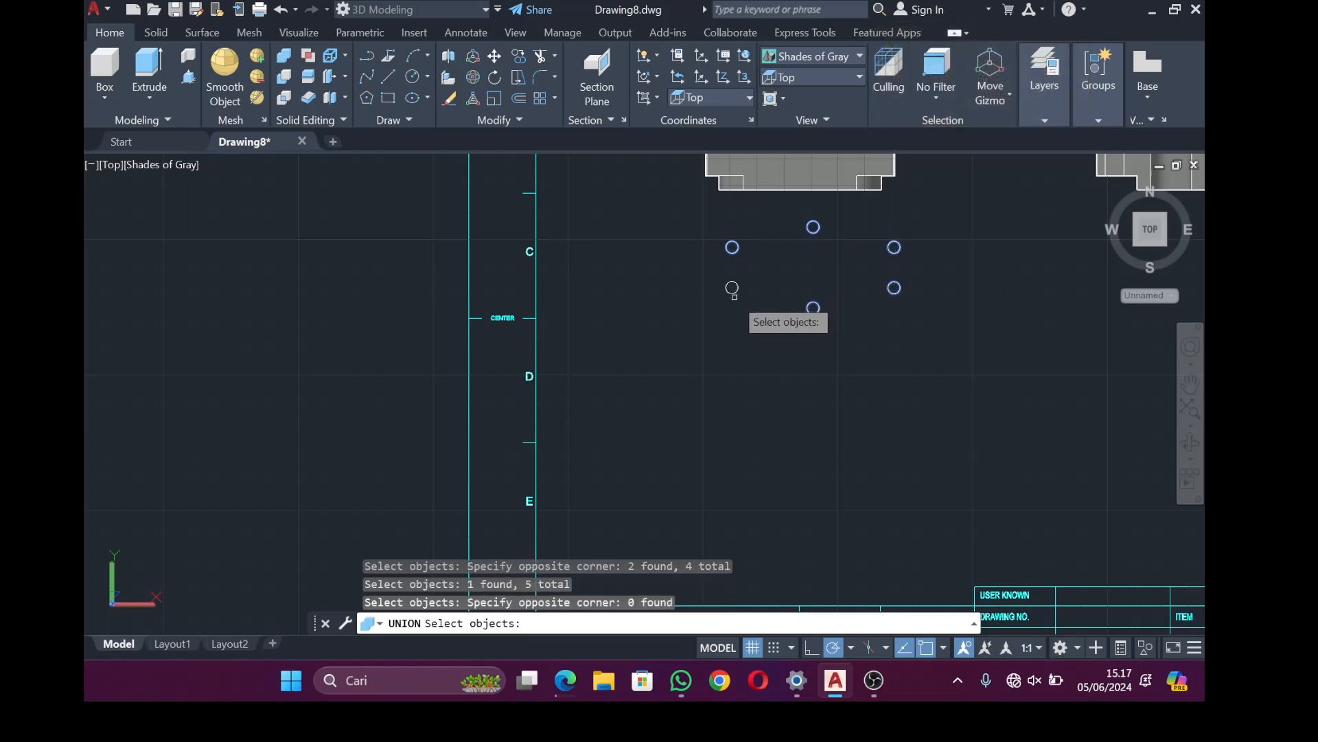
click(732, 287)
key(Return)
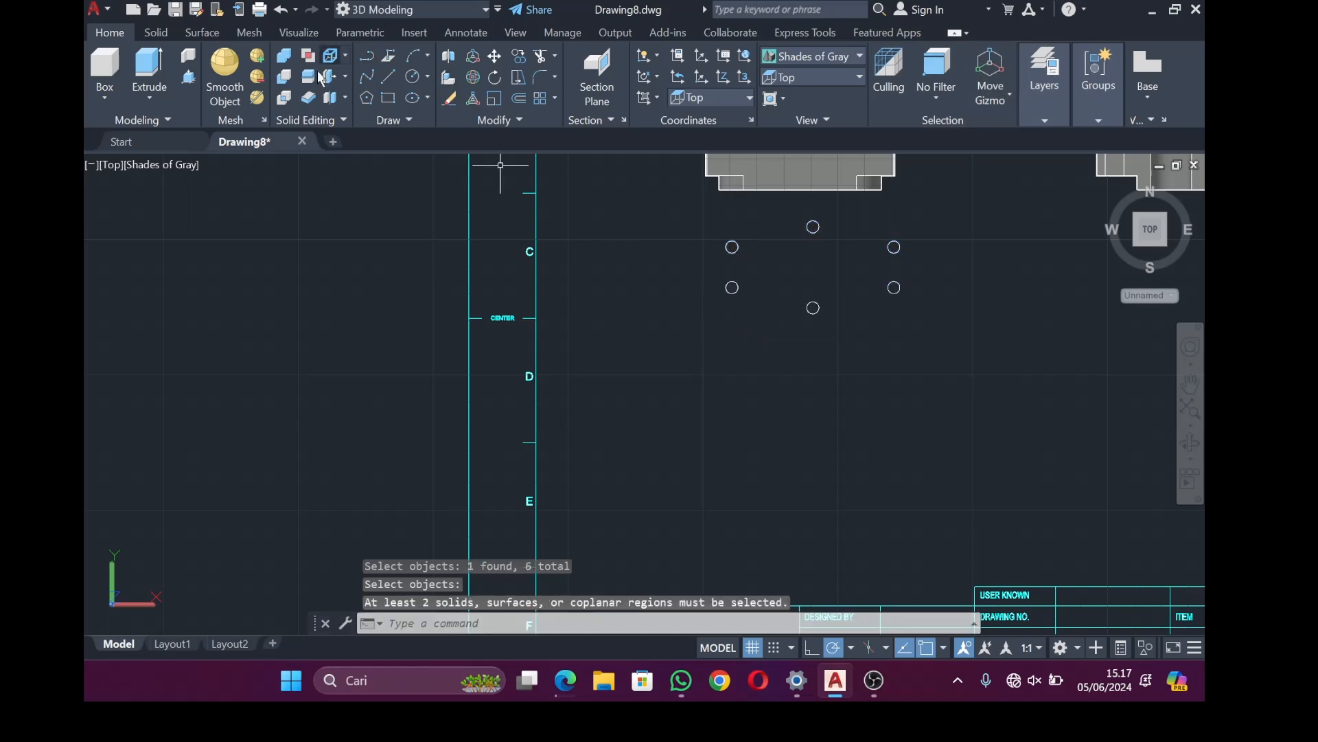
Extrude all six circles together to a height of 13.5 using Presspull with multiple selection
click(189, 76)
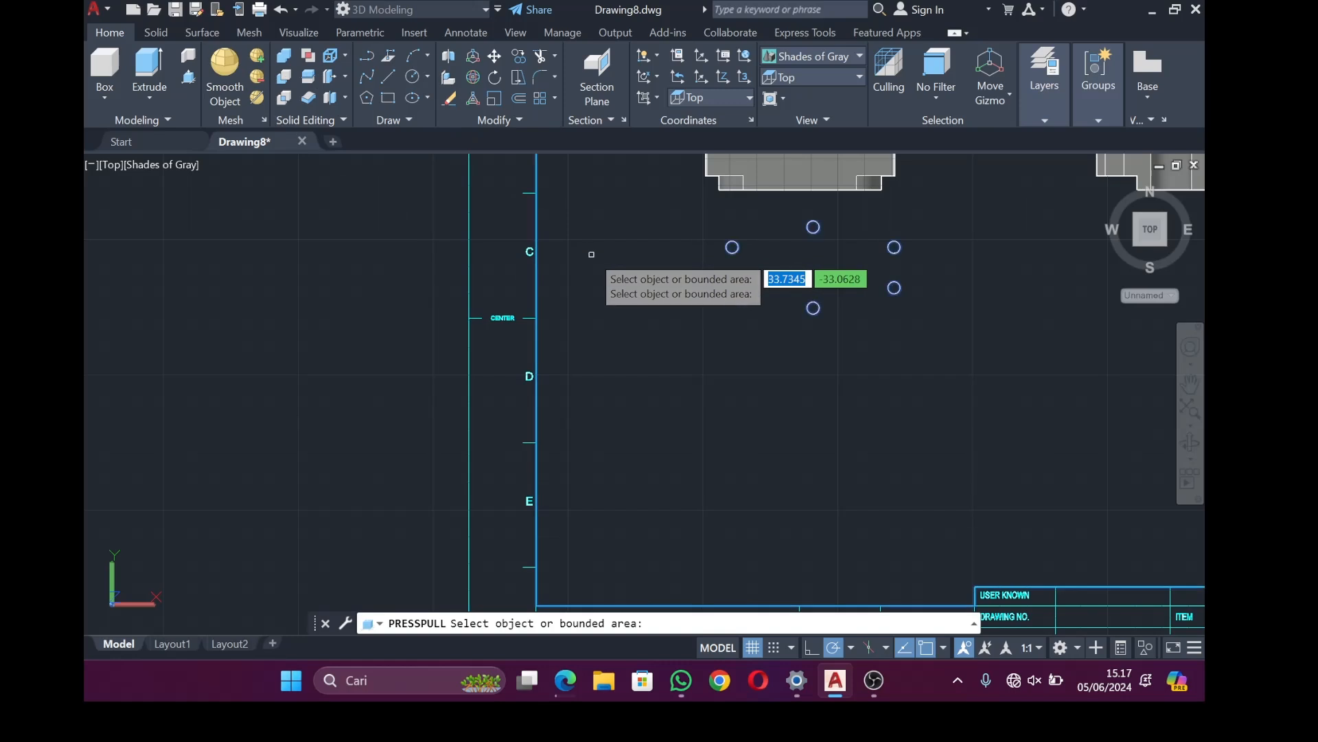
text(MULTI)
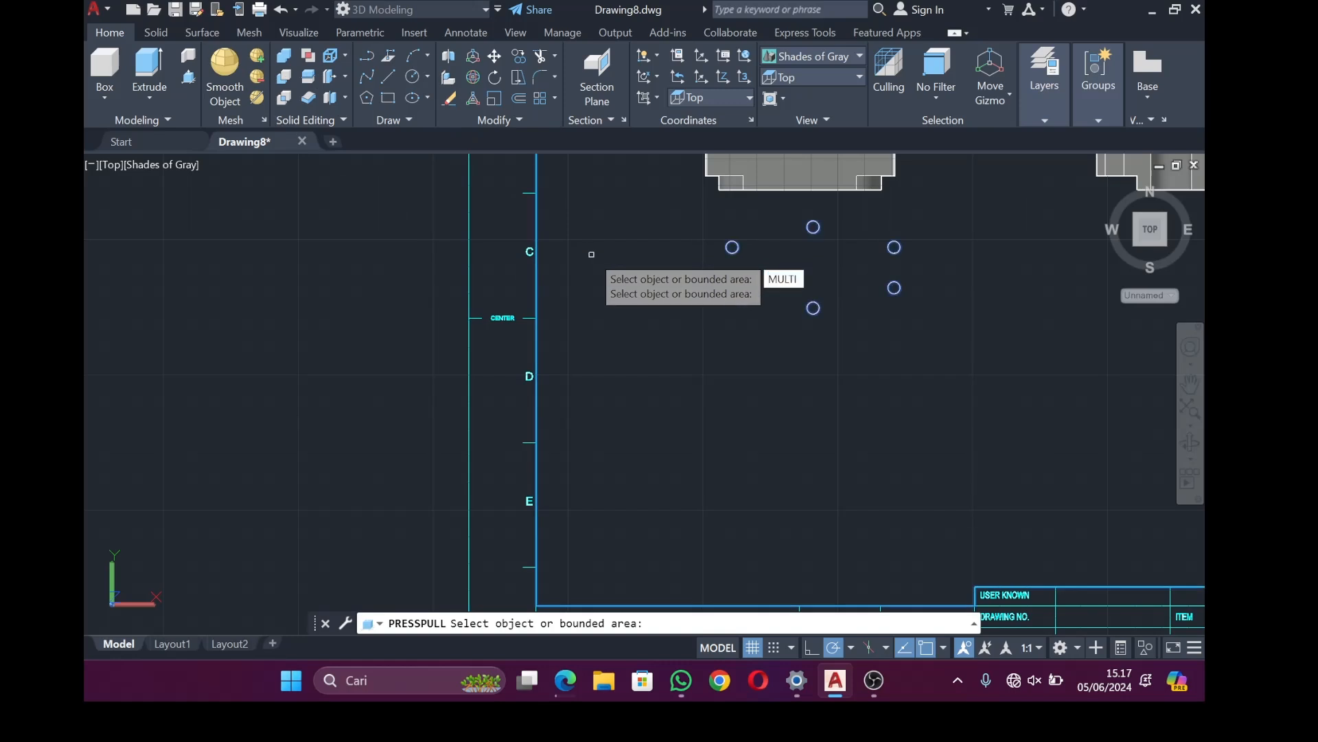
key(Return)
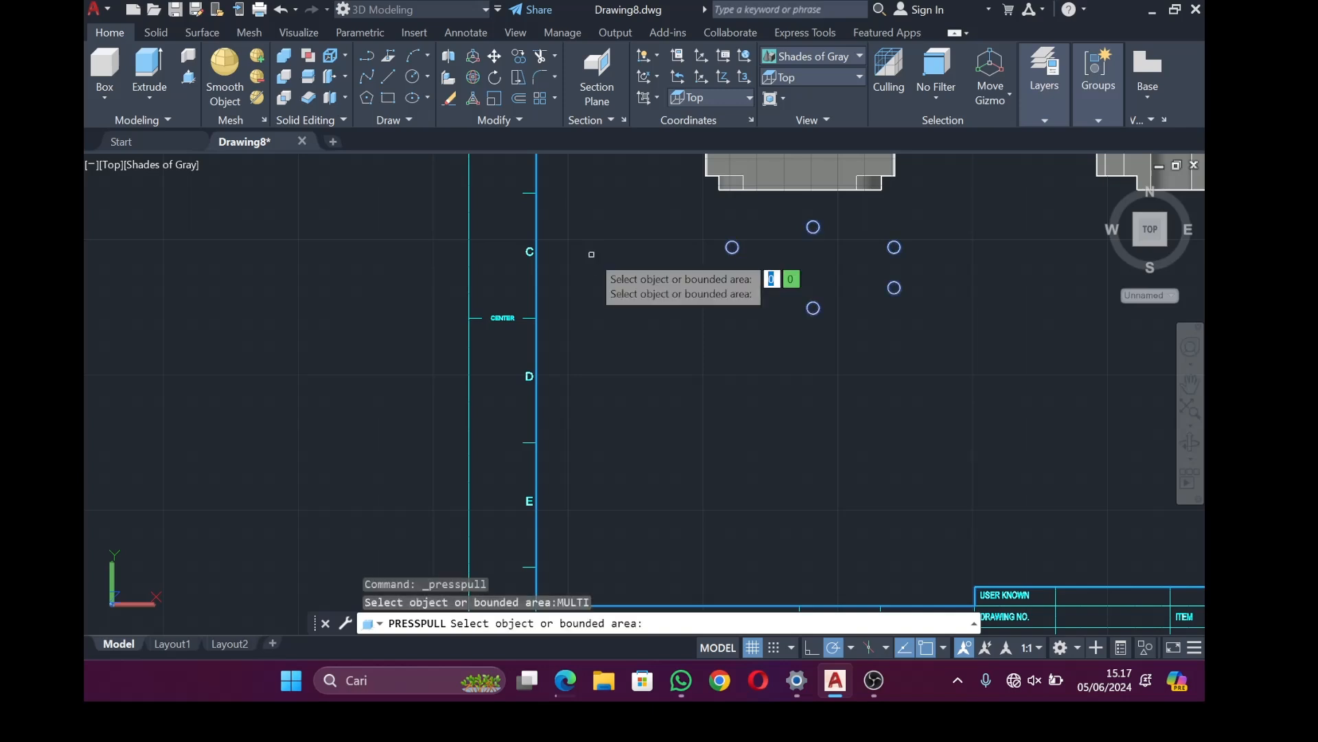
click(733, 247)
click(732, 248)
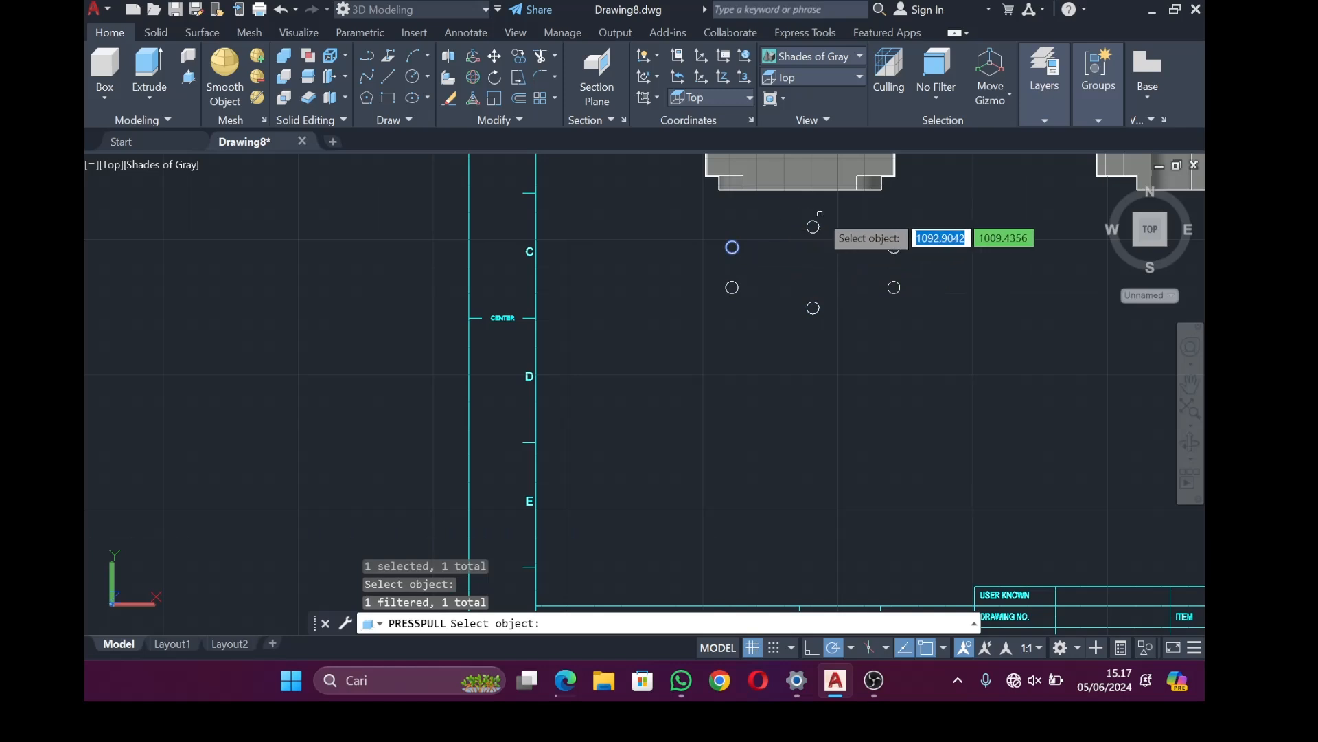
click(813, 227)
click(894, 247)
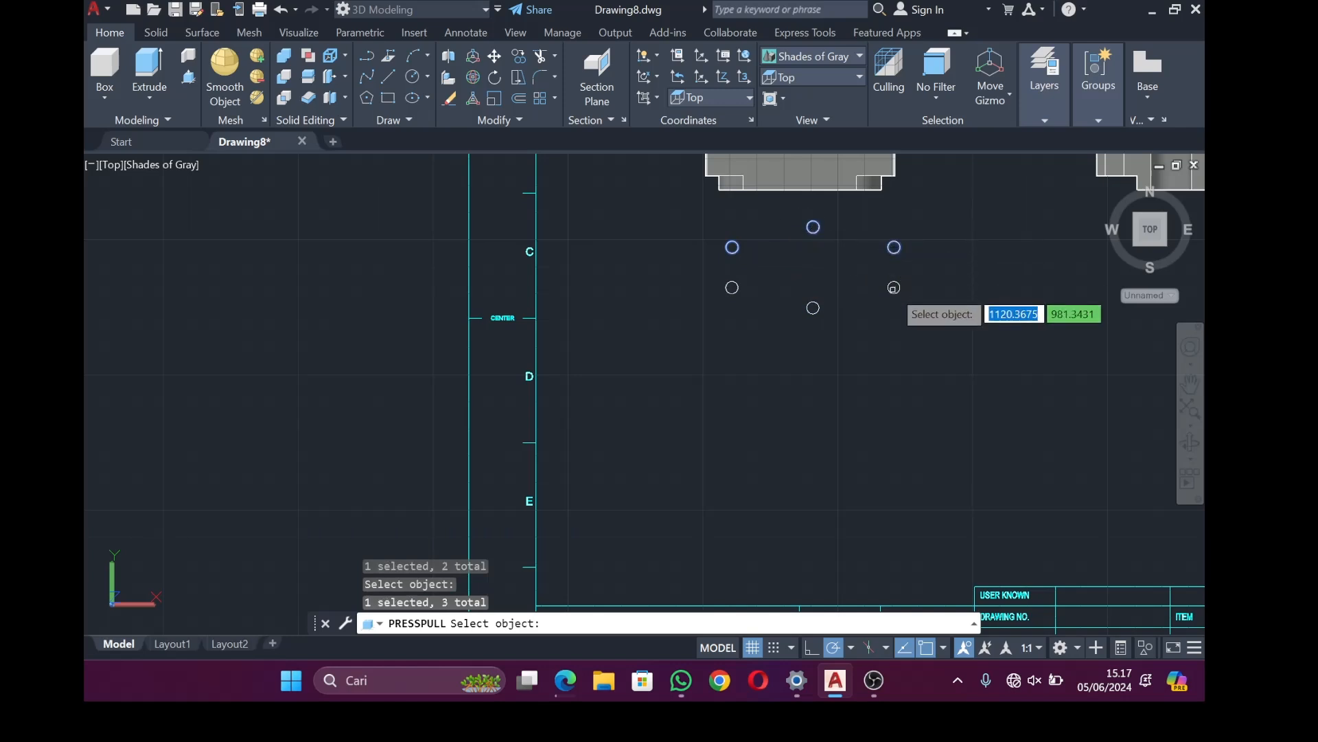
click(894, 288)
click(812, 308)
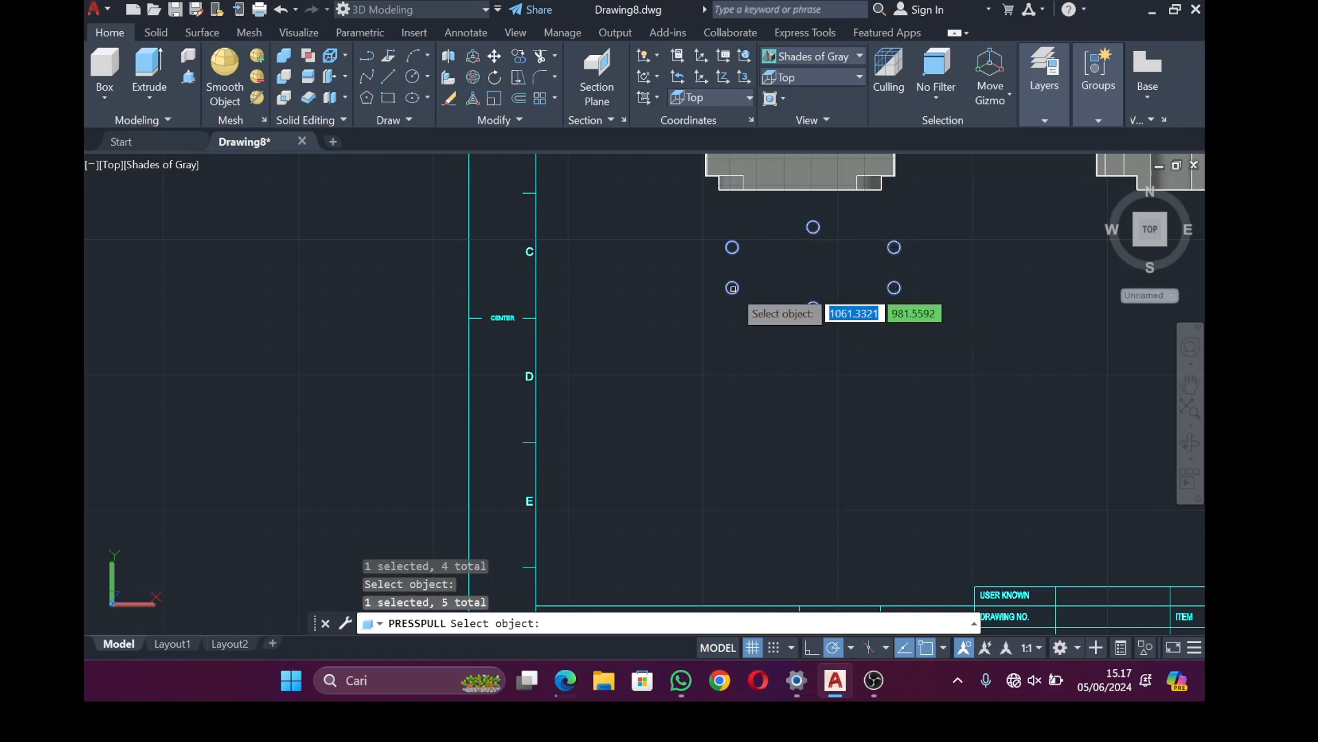
key(Return)
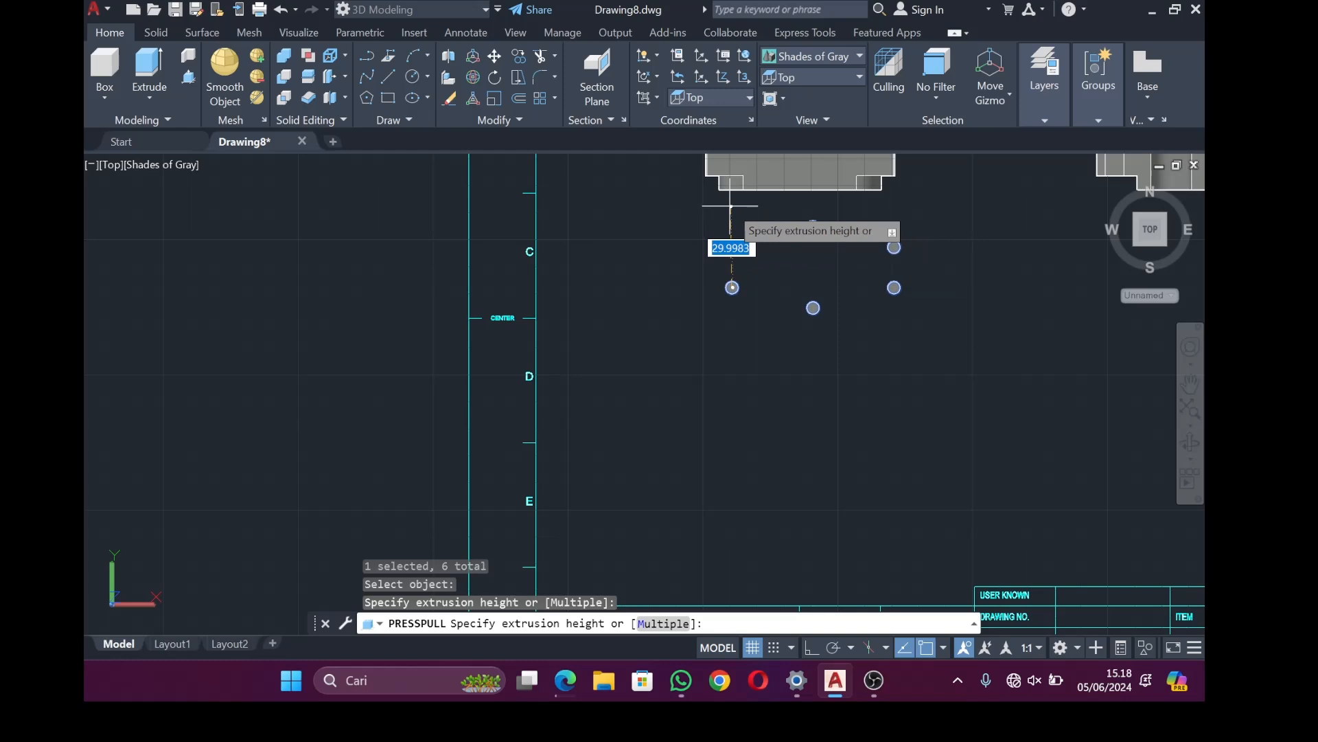
text(13.5)
key(Return)
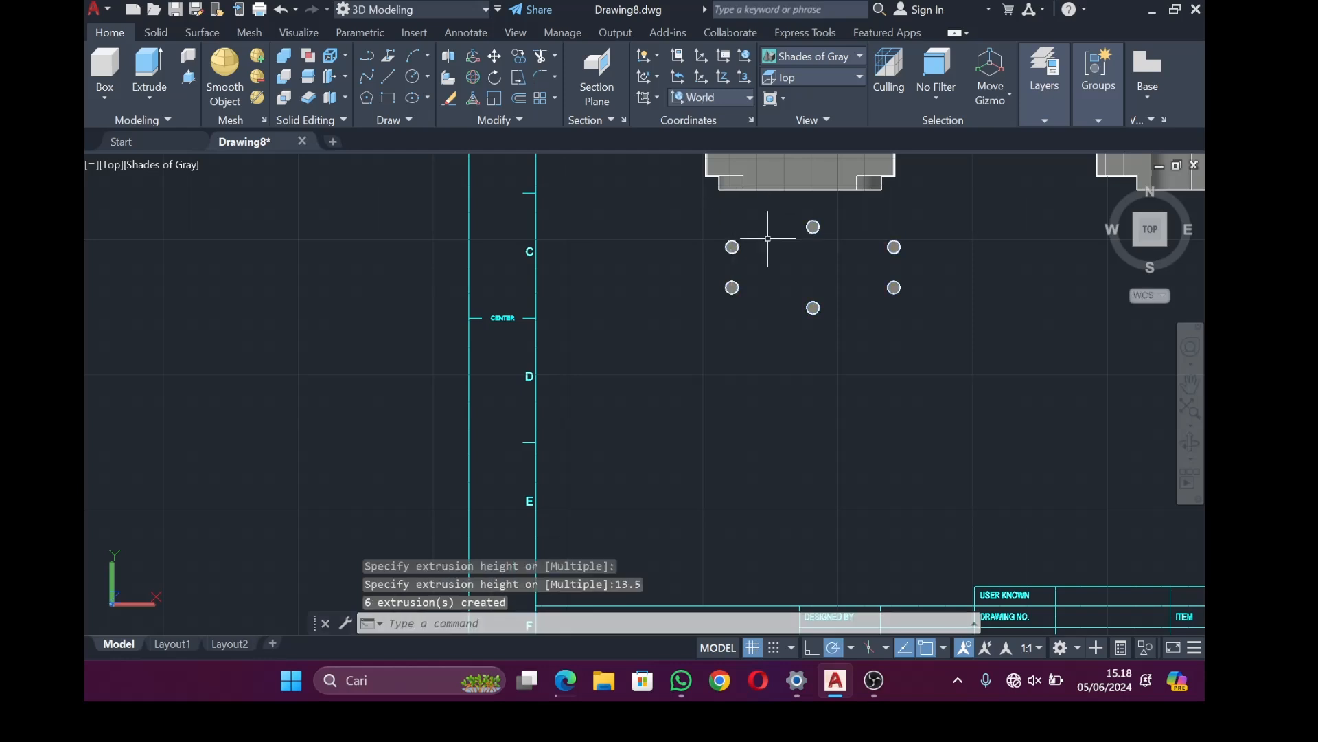
Union the six extruded cylinders into a single solid
click(732, 247)
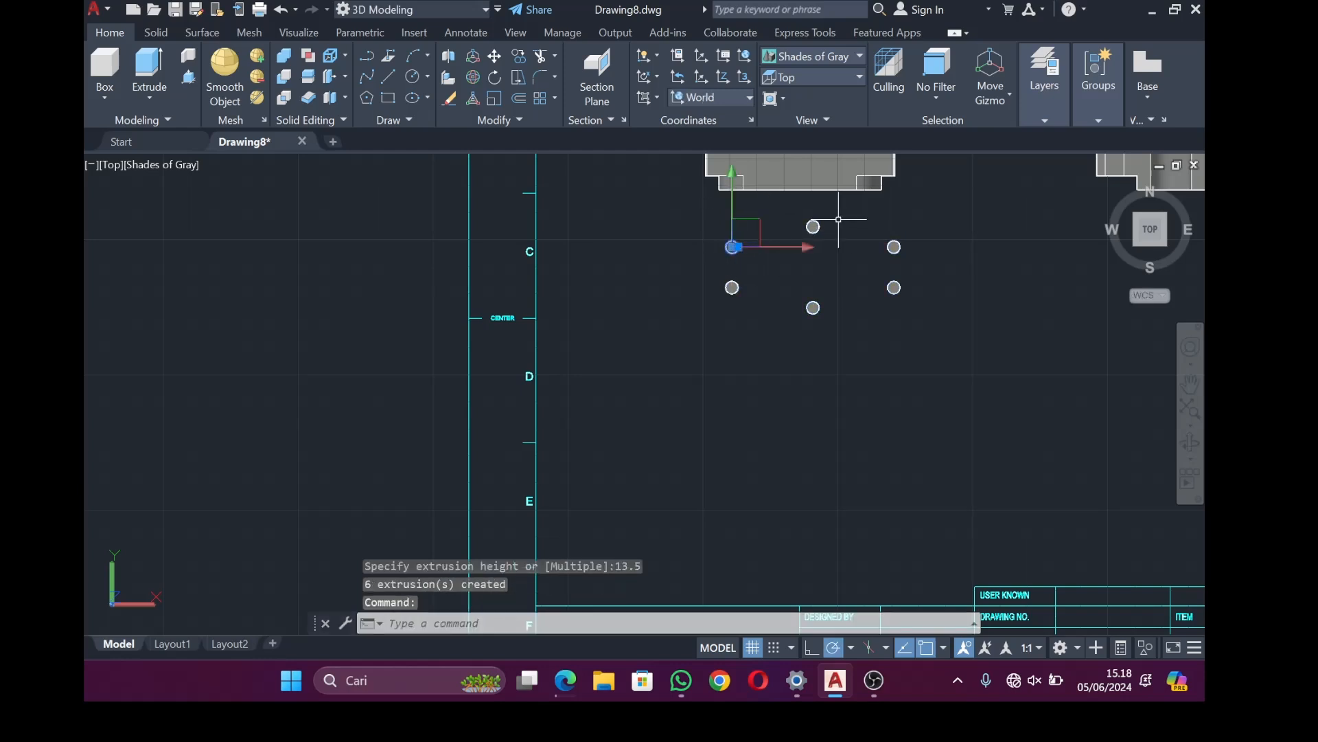
click(813, 227)
click(894, 247)
click(894, 287)
click(813, 308)
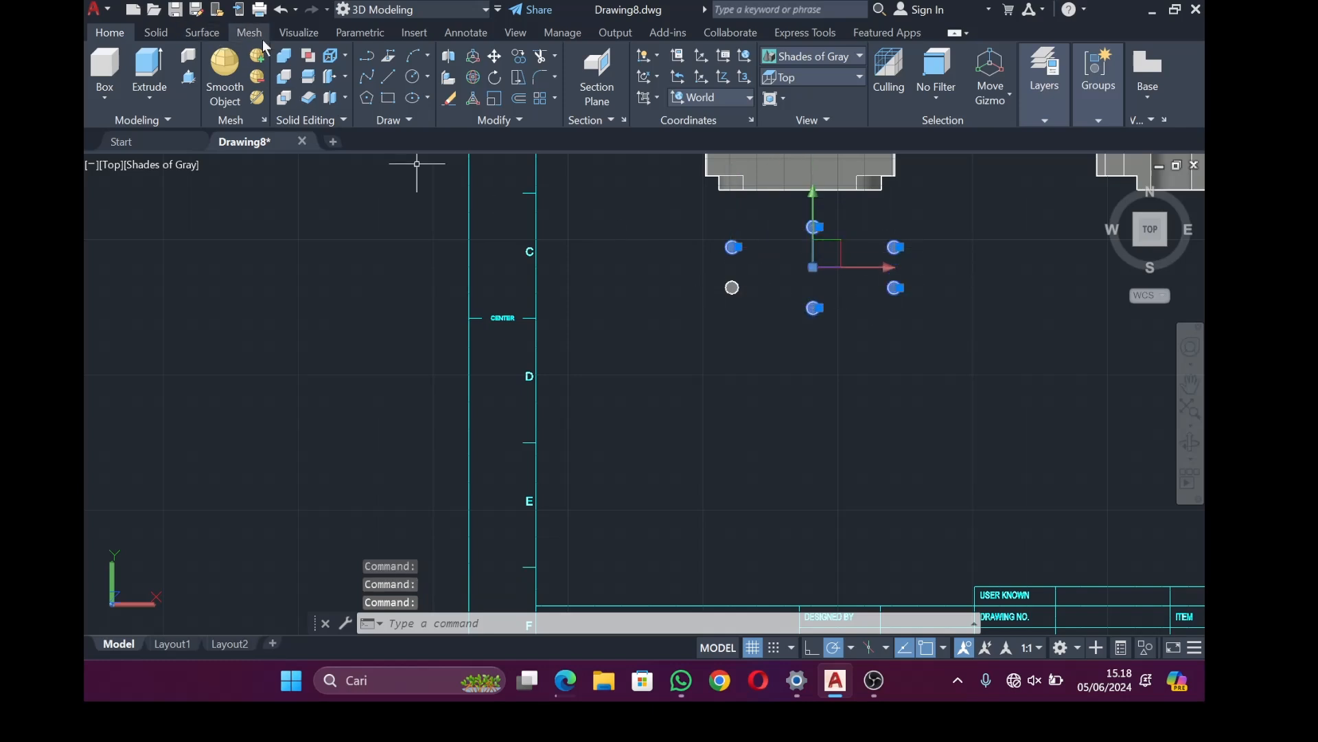
click(283, 55)
click(732, 246)
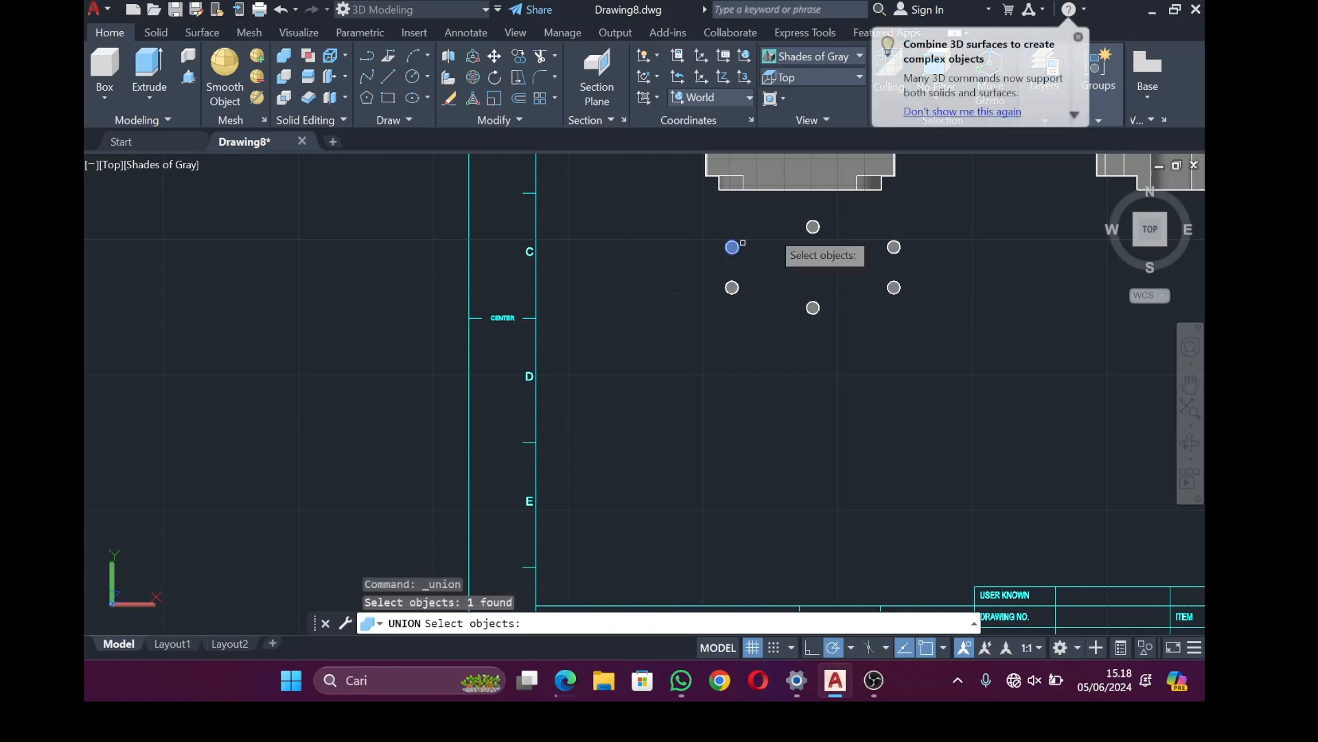
click(813, 226)
click(894, 247)
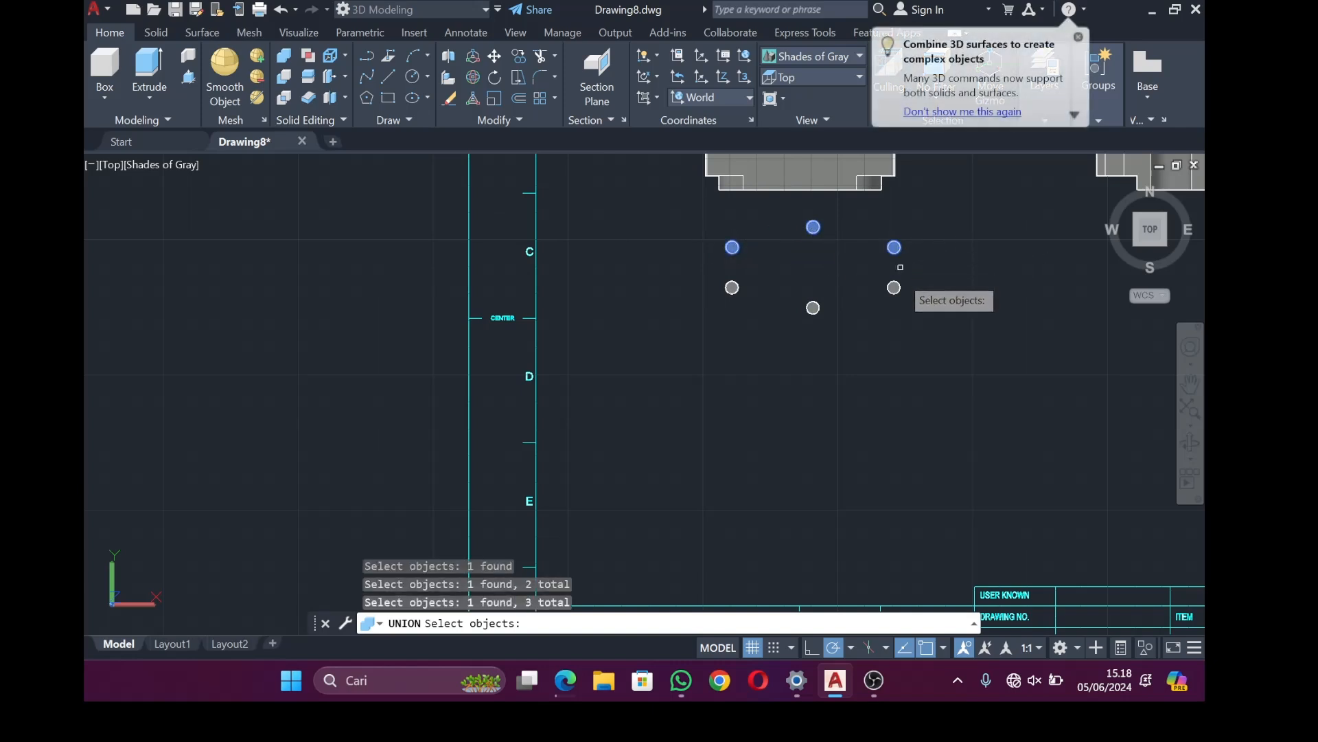
click(894, 287)
click(813, 308)
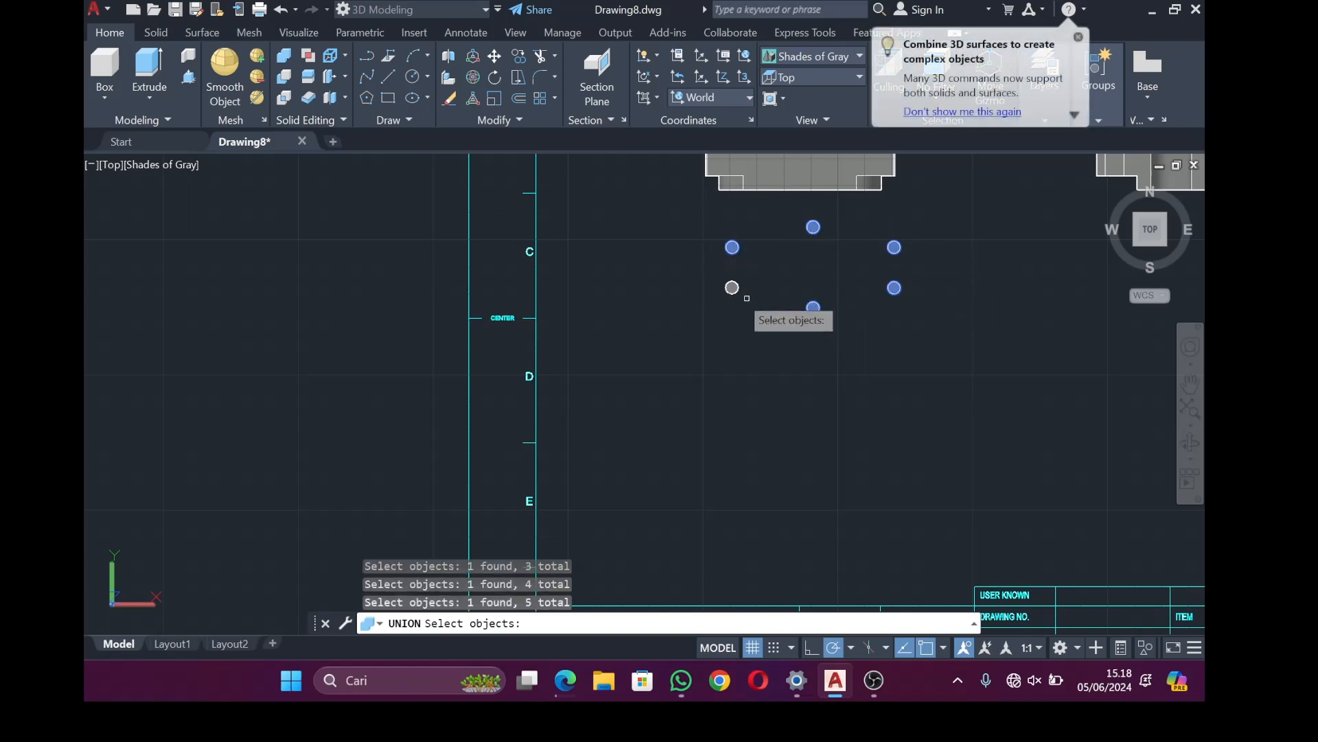
click(732, 287)
key(Return)
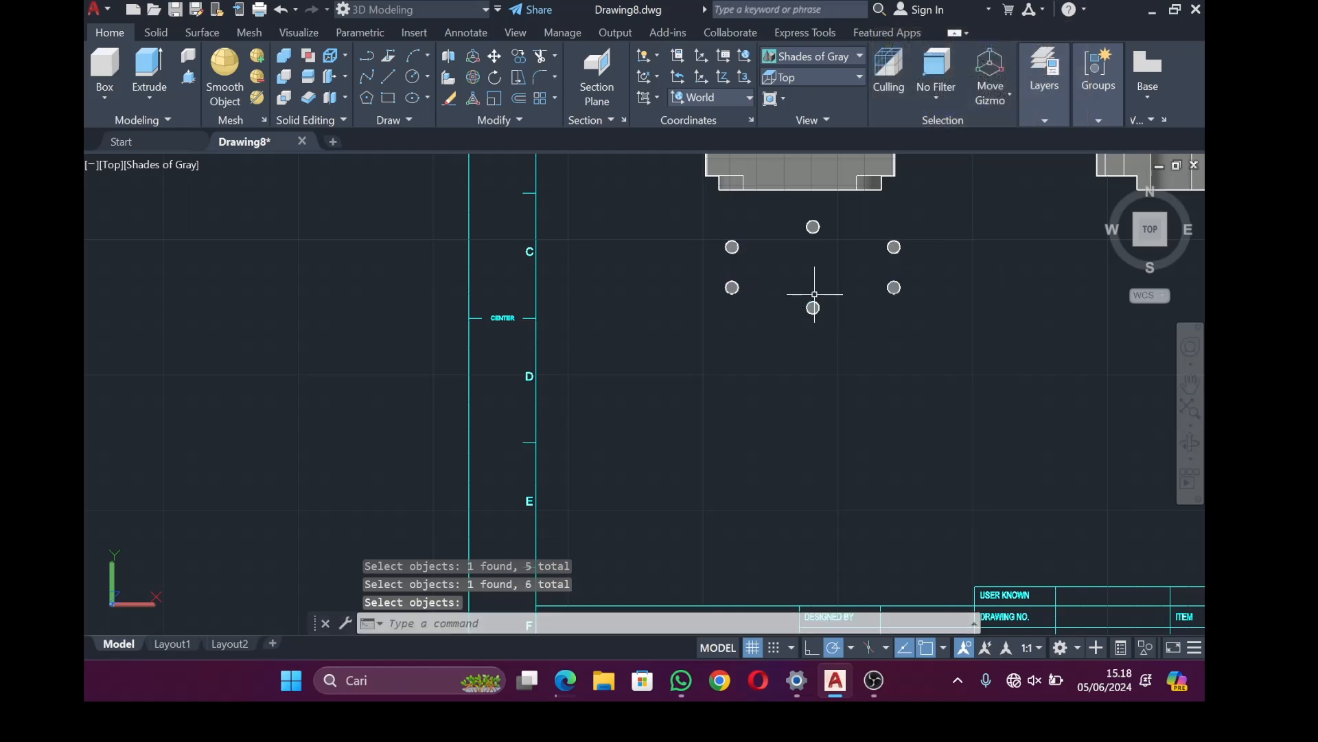
Move the united cylinders about 44 downward along the Y axis, clear of the original circles
click(812, 307)
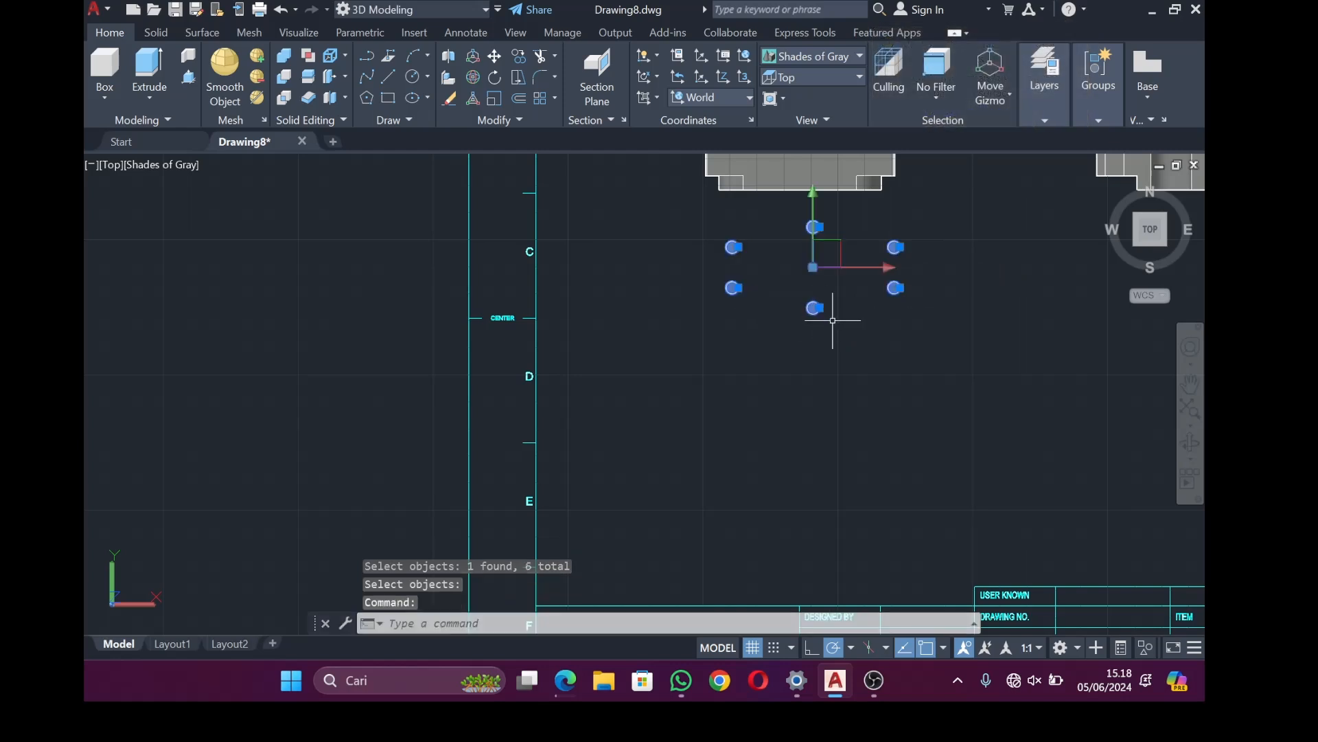
click(828, 297)
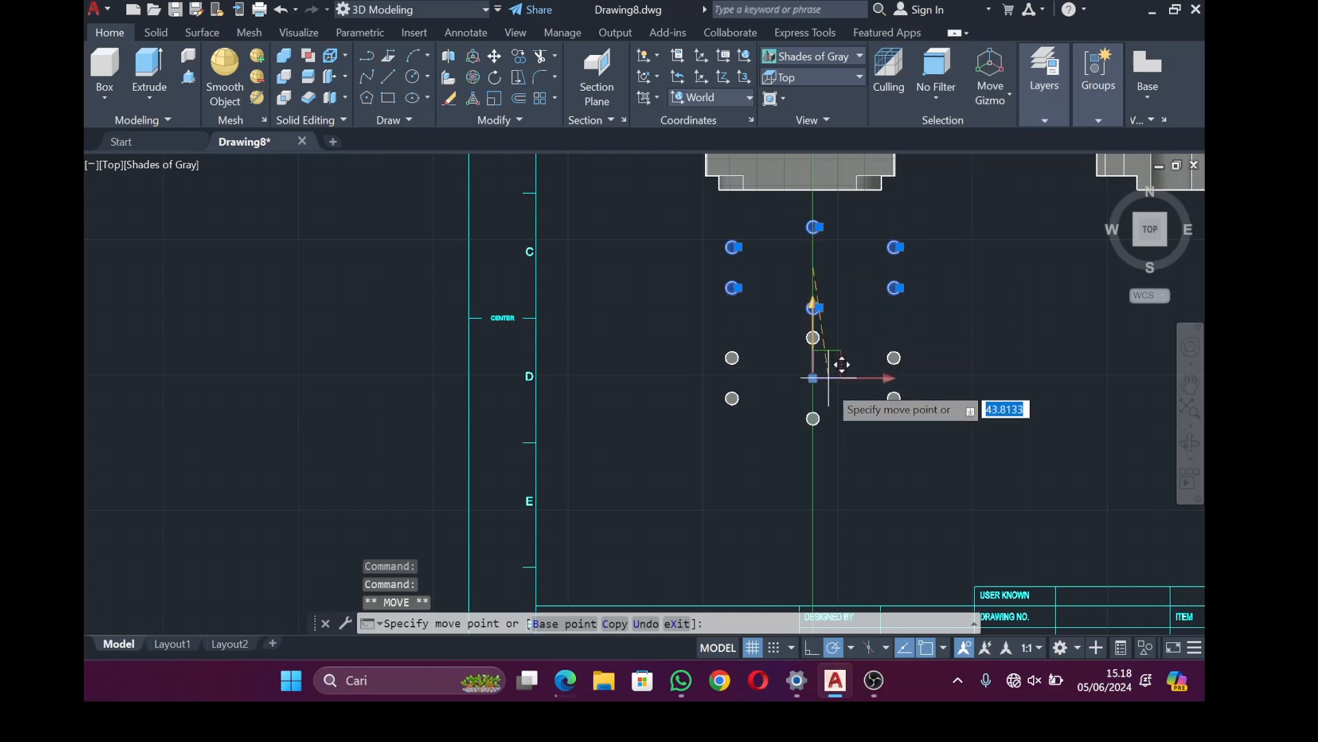
click(830, 387)
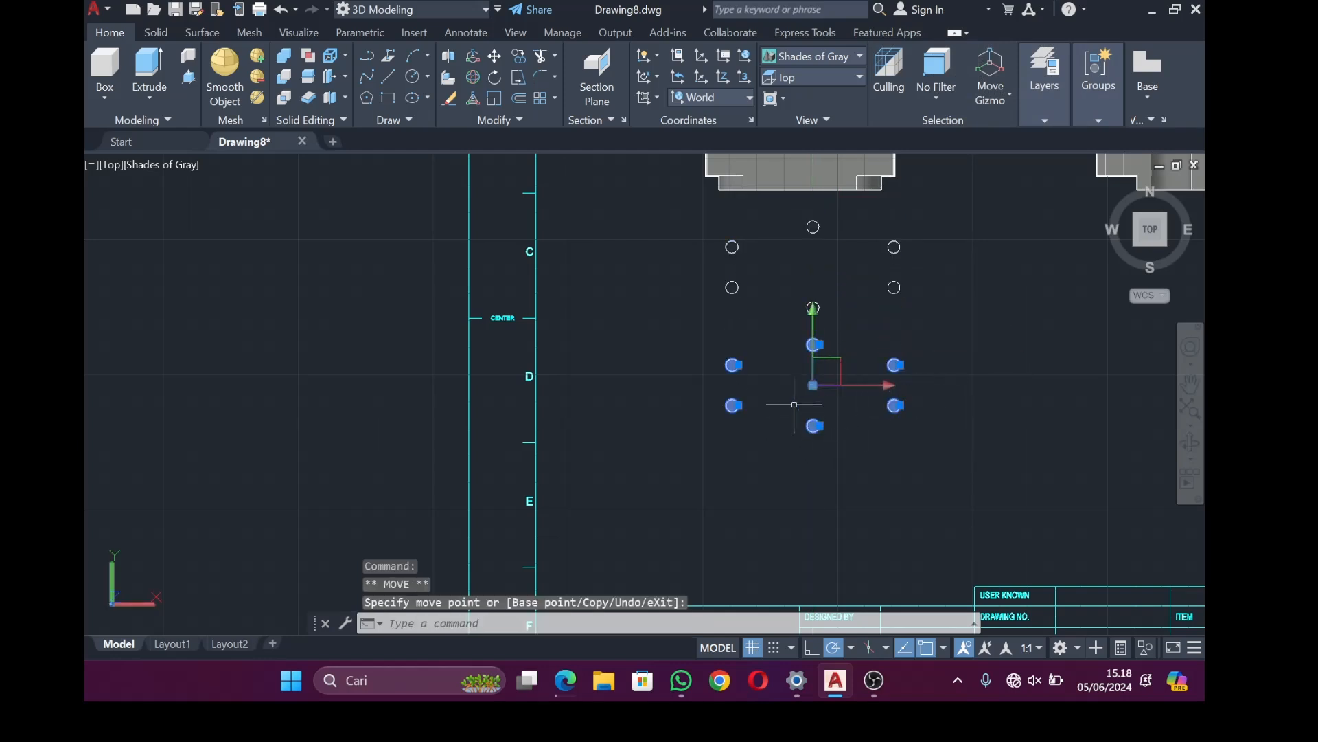
scroll(827, 261, down, 5)
scroll(824, 206, up, 8)
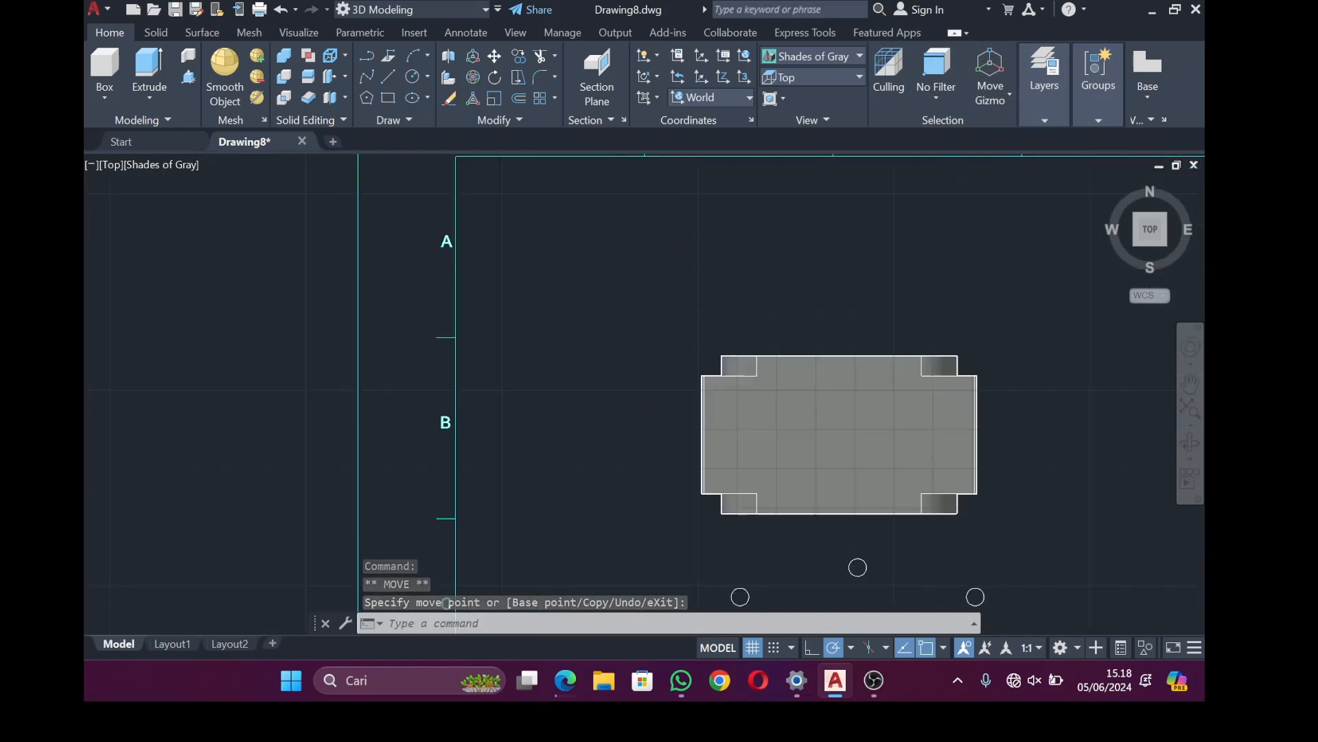
click(389, 77)
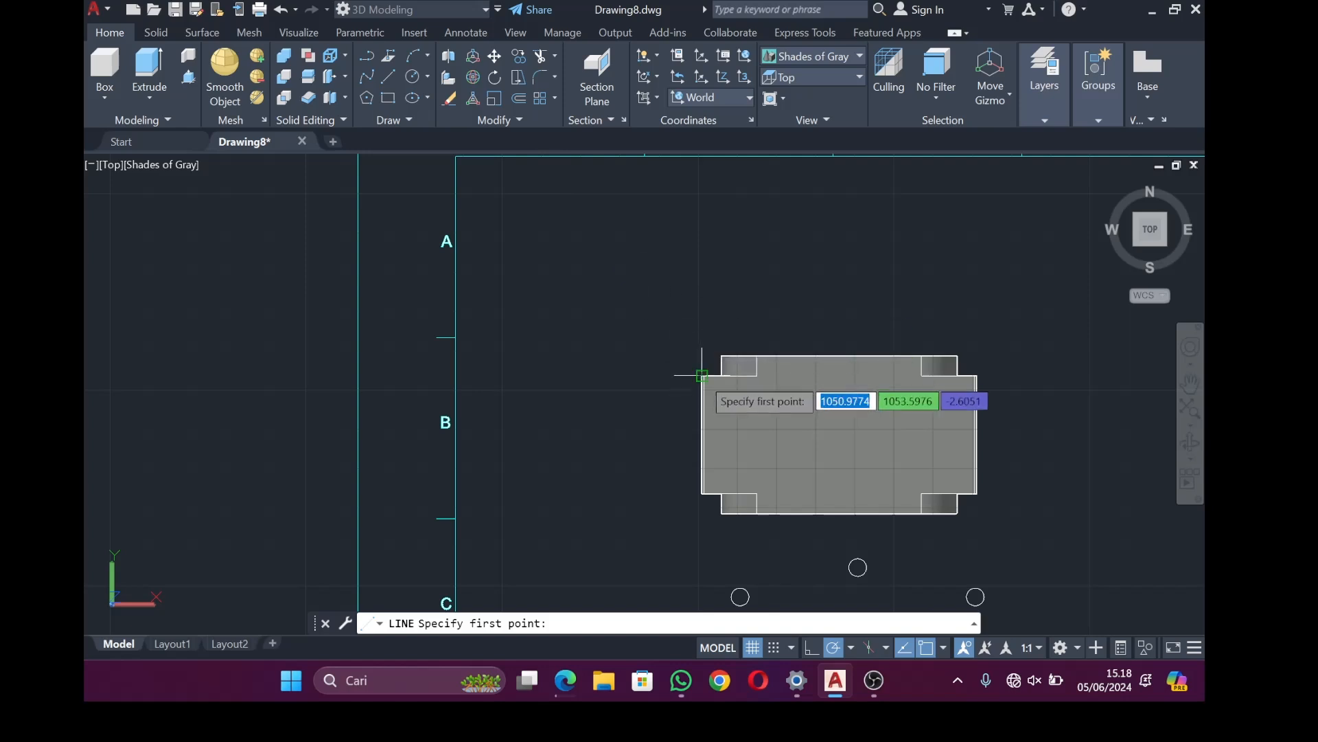
click(702, 376)
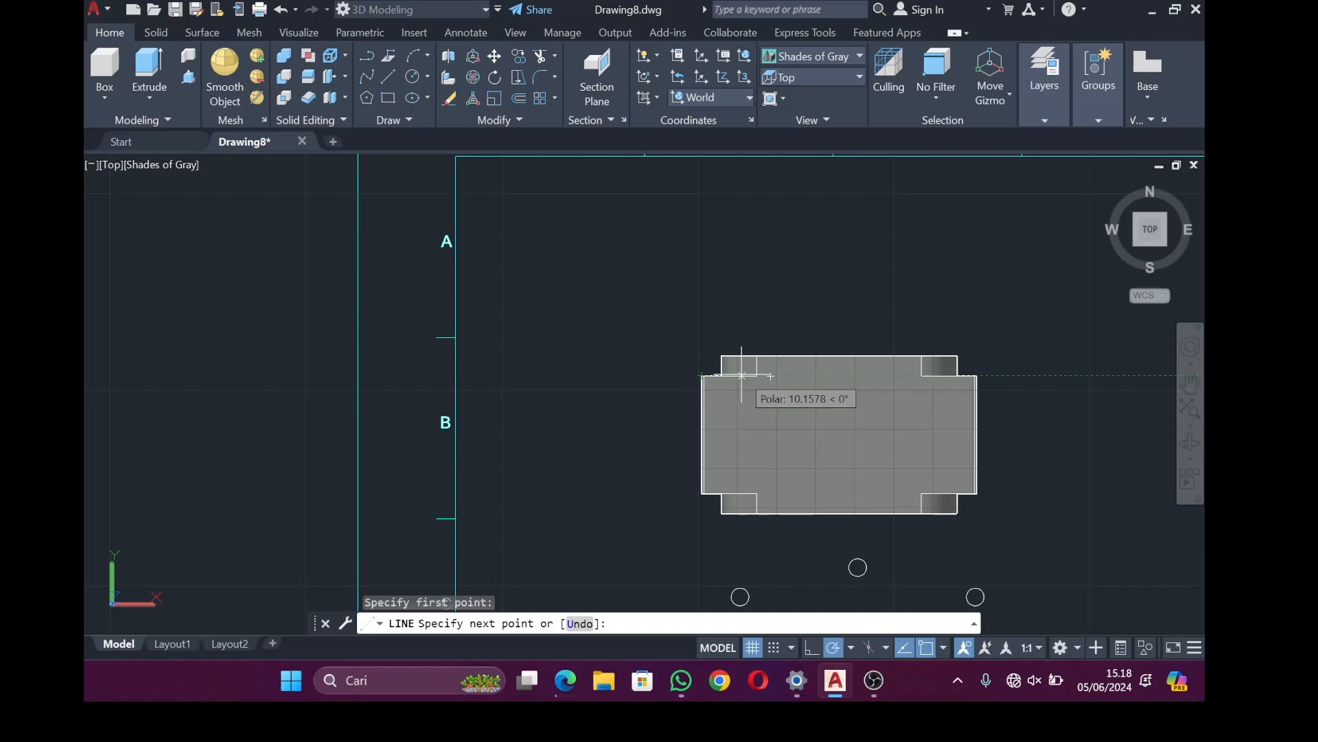
key(Escape)
Switch the visual style to 2D Wireframe and tilt the view to show the parts and cylinders at an angle
click(813, 56)
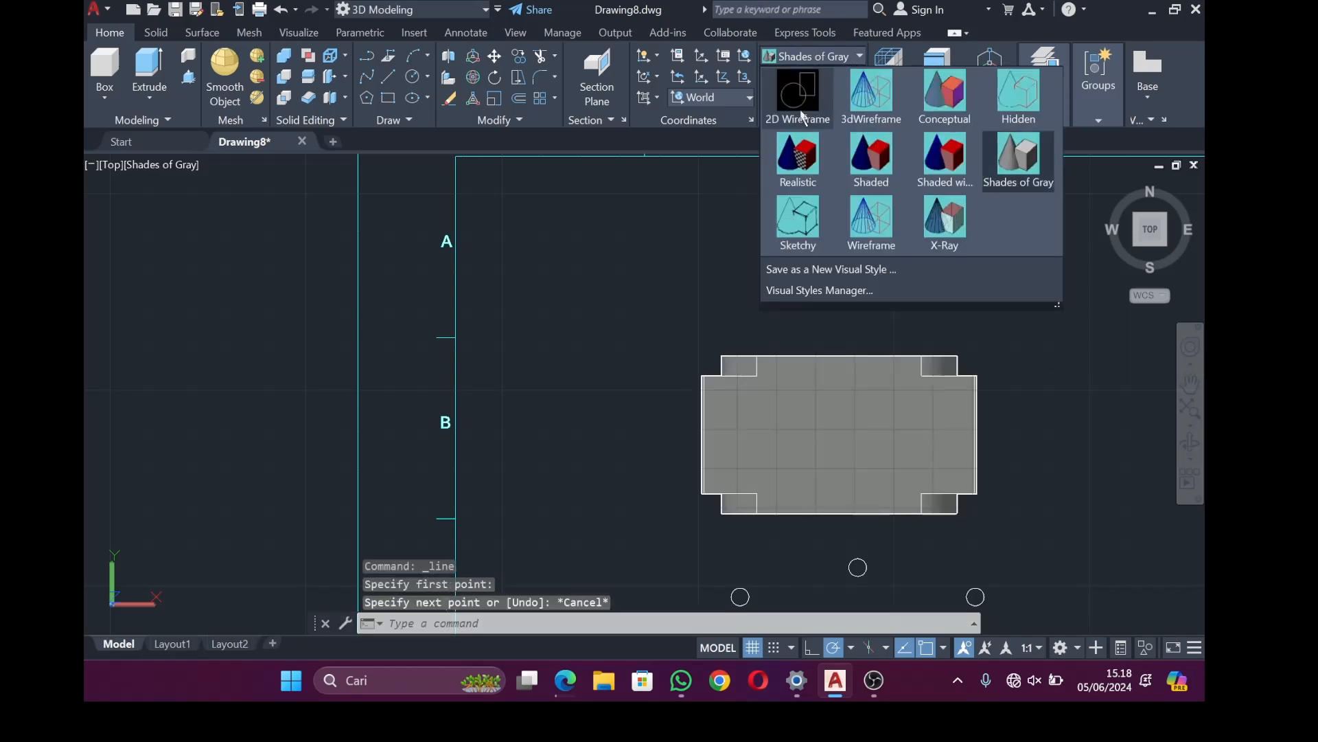
click(803, 119)
click(1190, 444)
drag(1039, 429, 1030, 332)
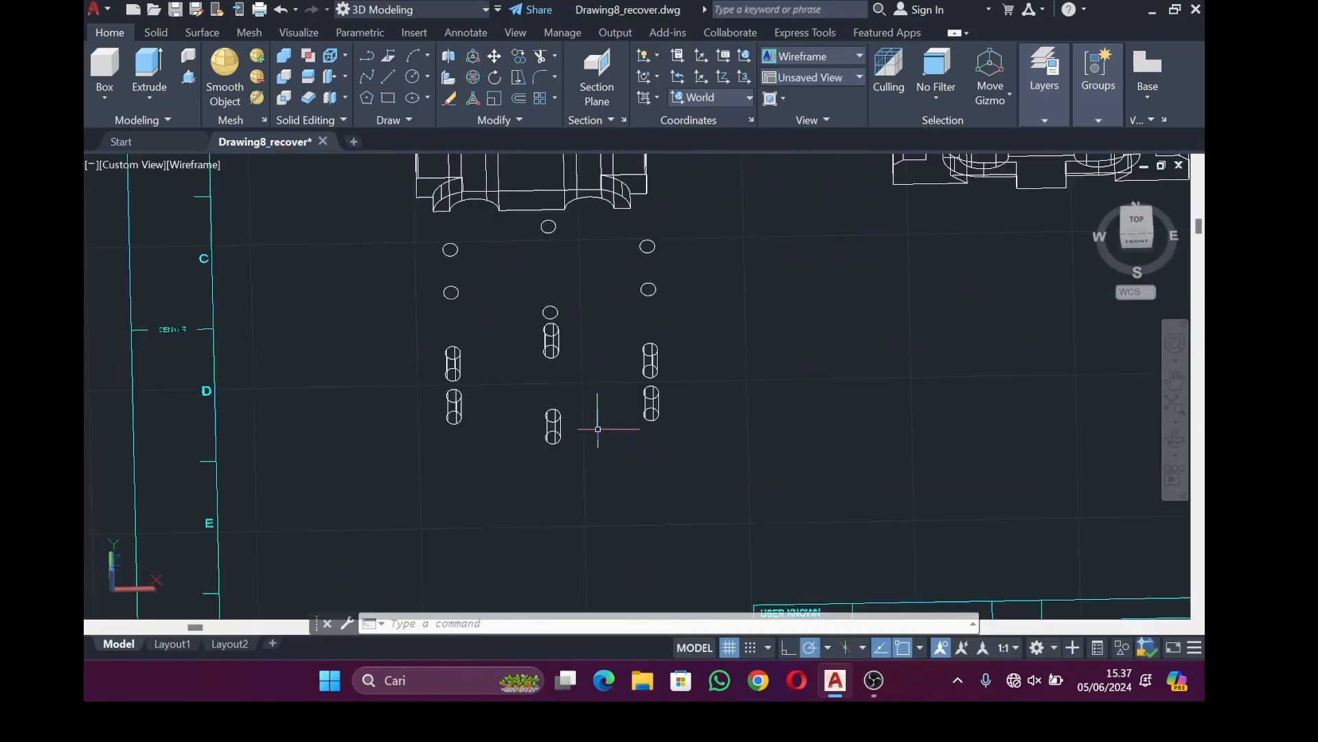
scroll(545, 393, down, 3)
scroll(545, 392, up, 3)
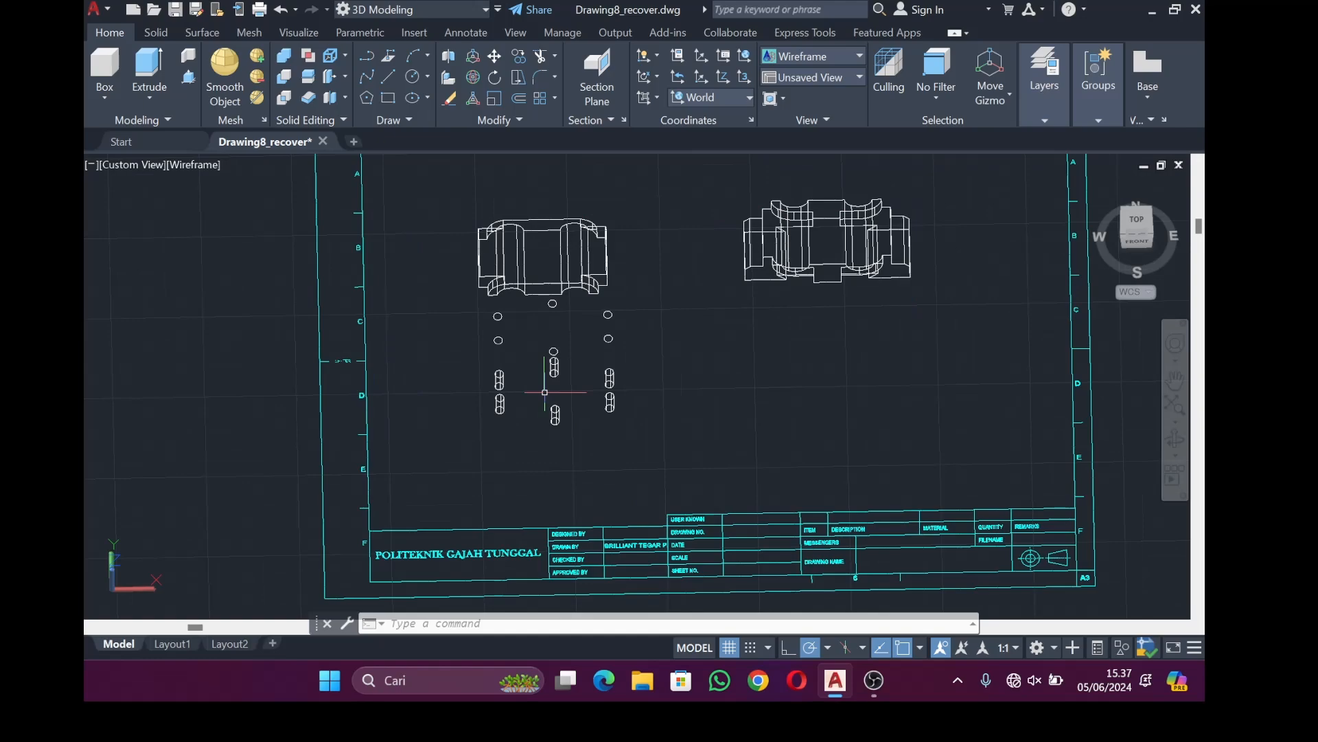
Draw guide lines on the part next to the circles: 4.5 inward from its end corner, then 7.5 along 270°
scroll(545, 392, up, 2)
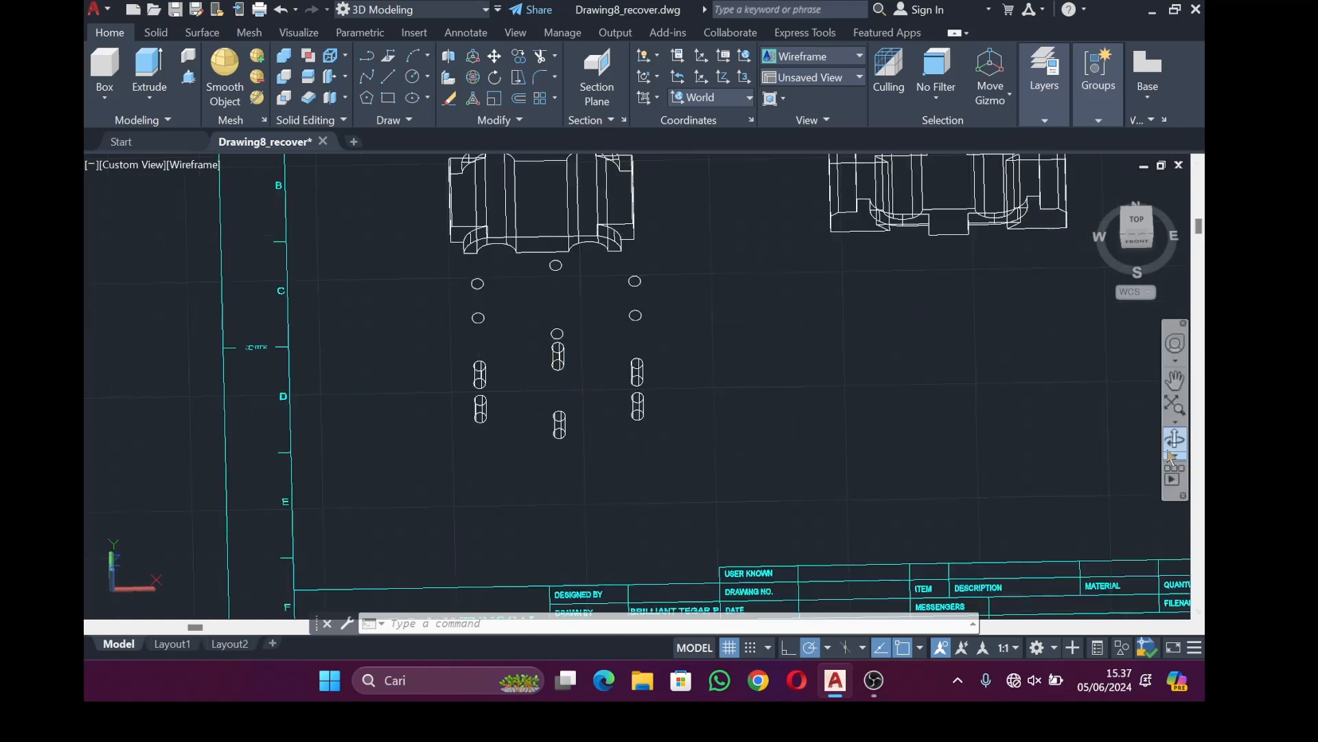
click(1172, 454)
drag(948, 465, 924, 488)
scroll(297, 341, up, 4)
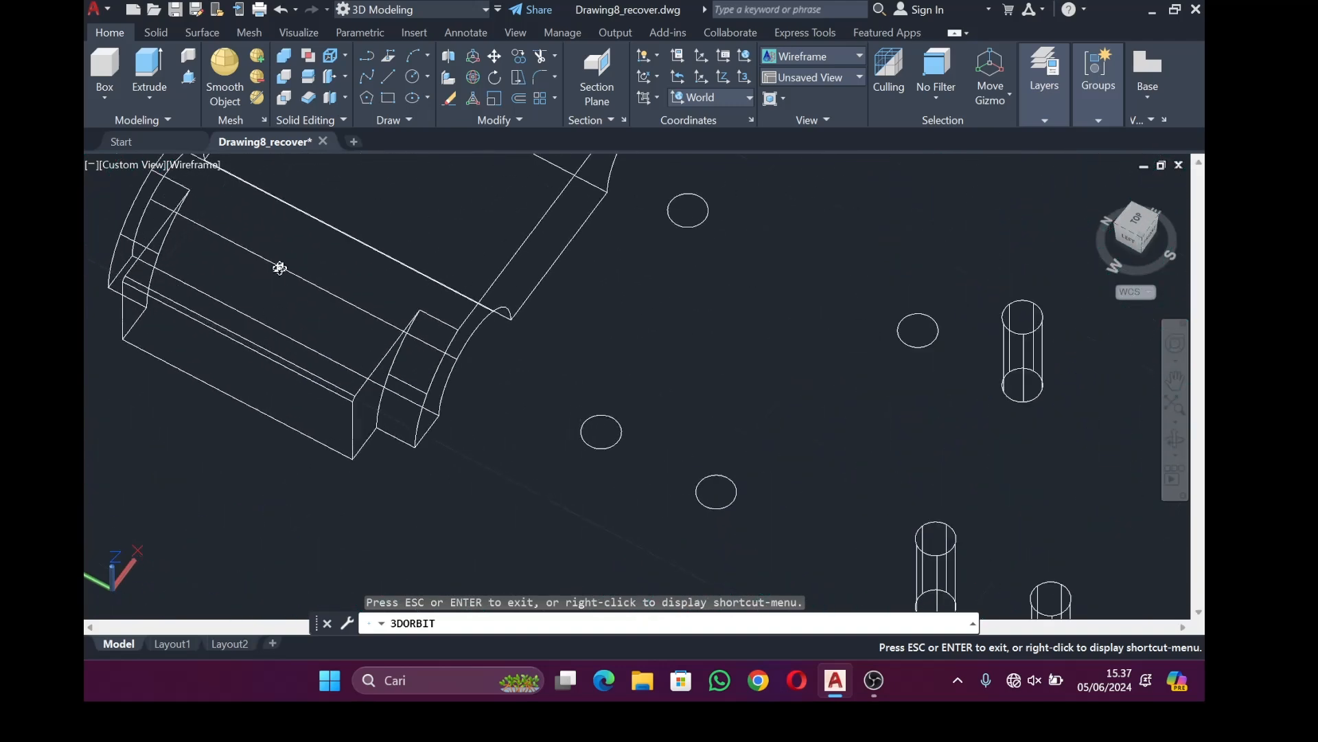
click(390, 82)
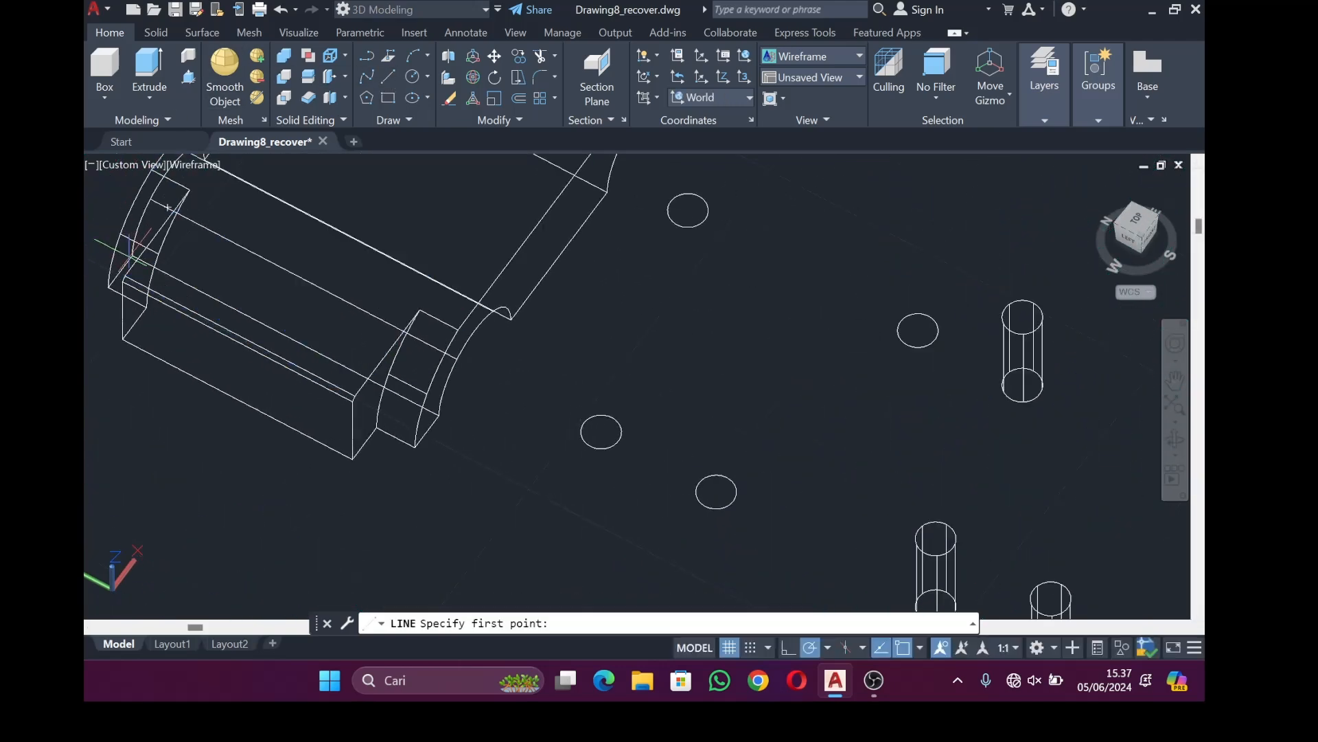
click(145, 248)
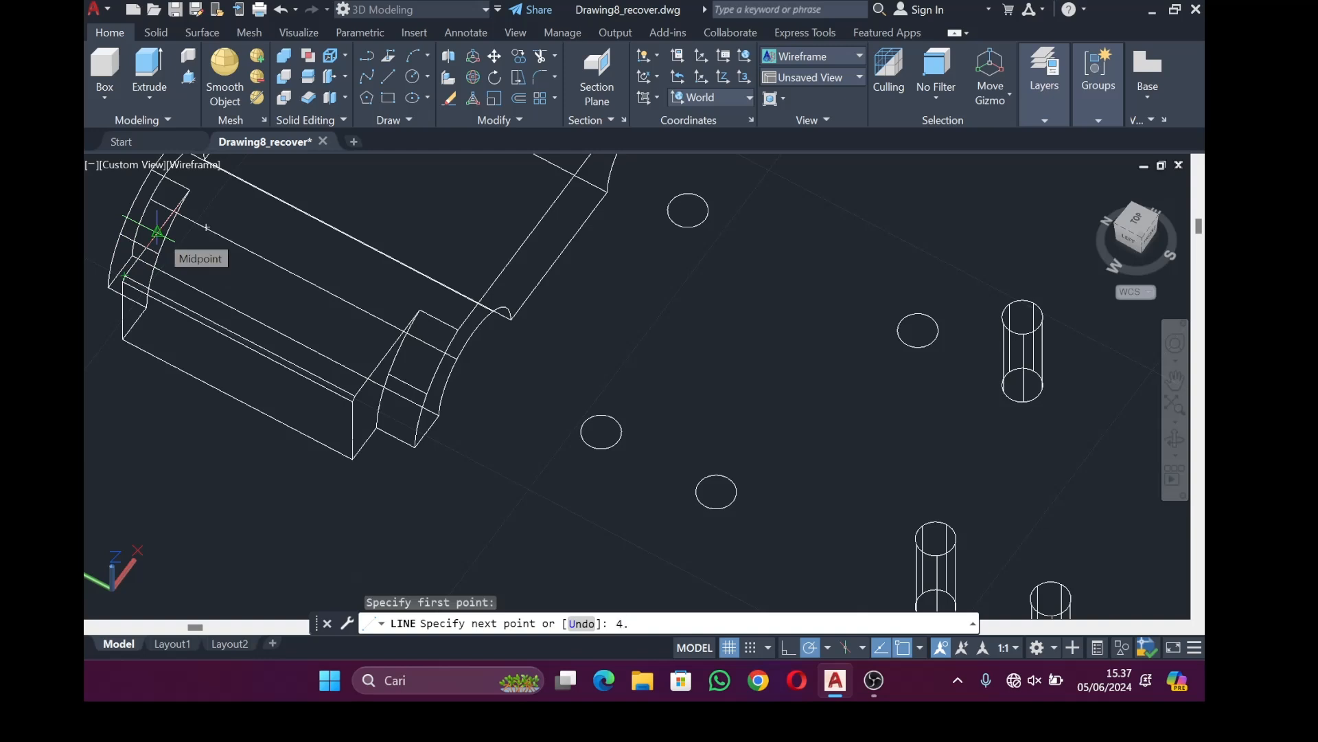
key(Return)
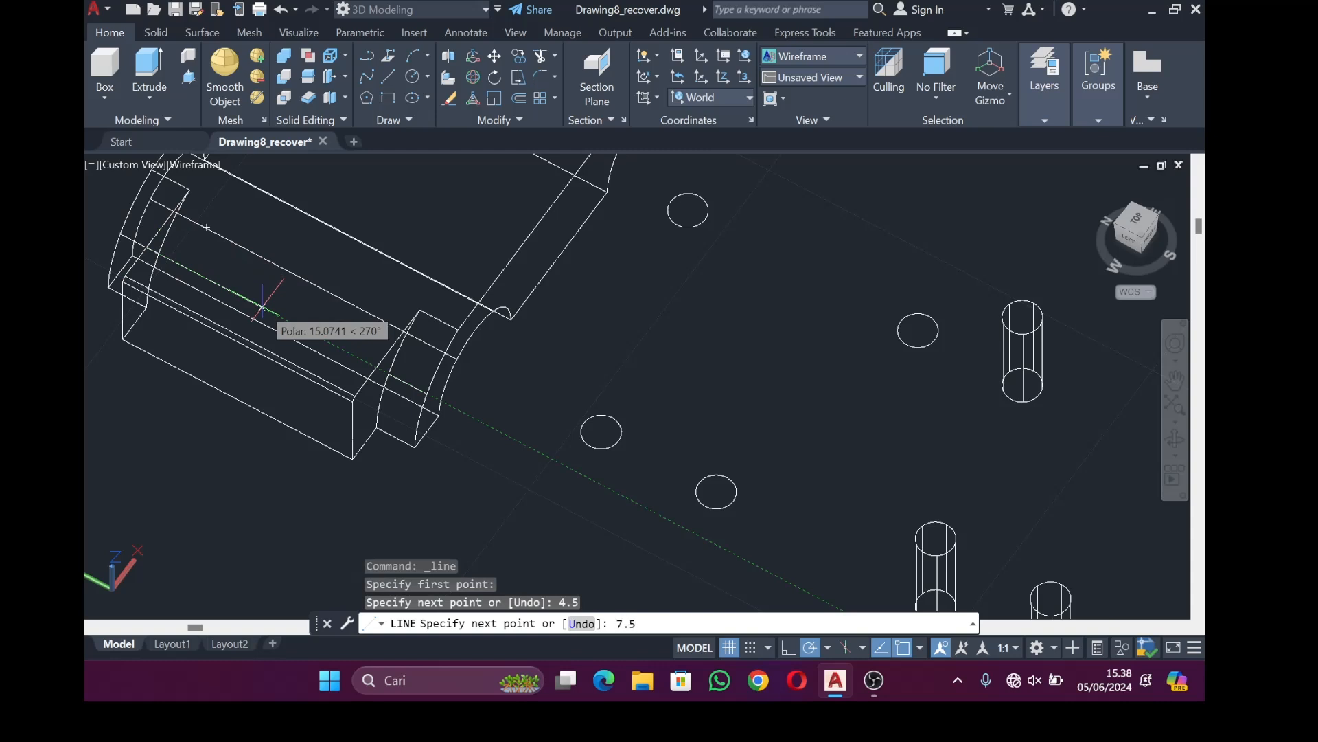
text(7.5)
key(Return)
scroll(412, 244, down, 2)
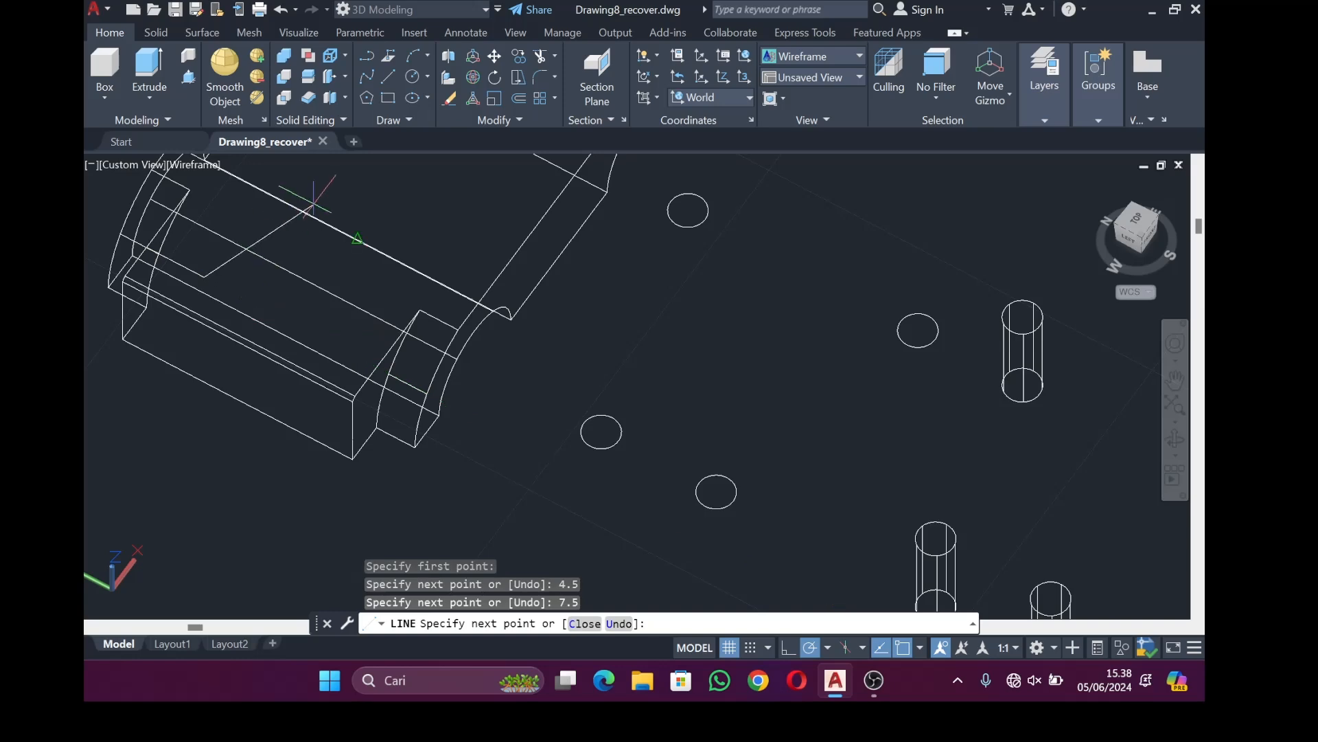
key(Escape)
Draw guide lines on the other part: 5 inward from the outer corner of its stepped flat face, then 7.5 across its width
scroll(504, 282, down, 5)
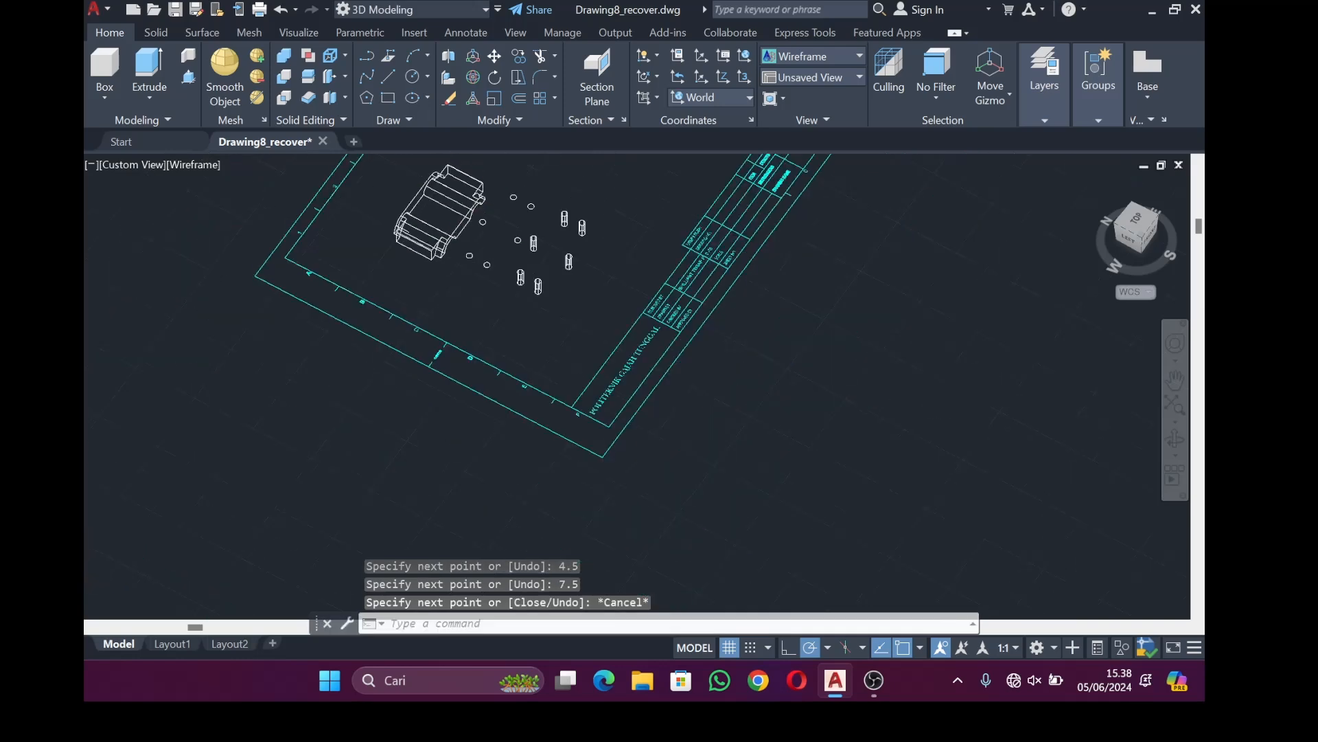
scroll(504, 283, up, 3)
scroll(504, 283, up, 3)
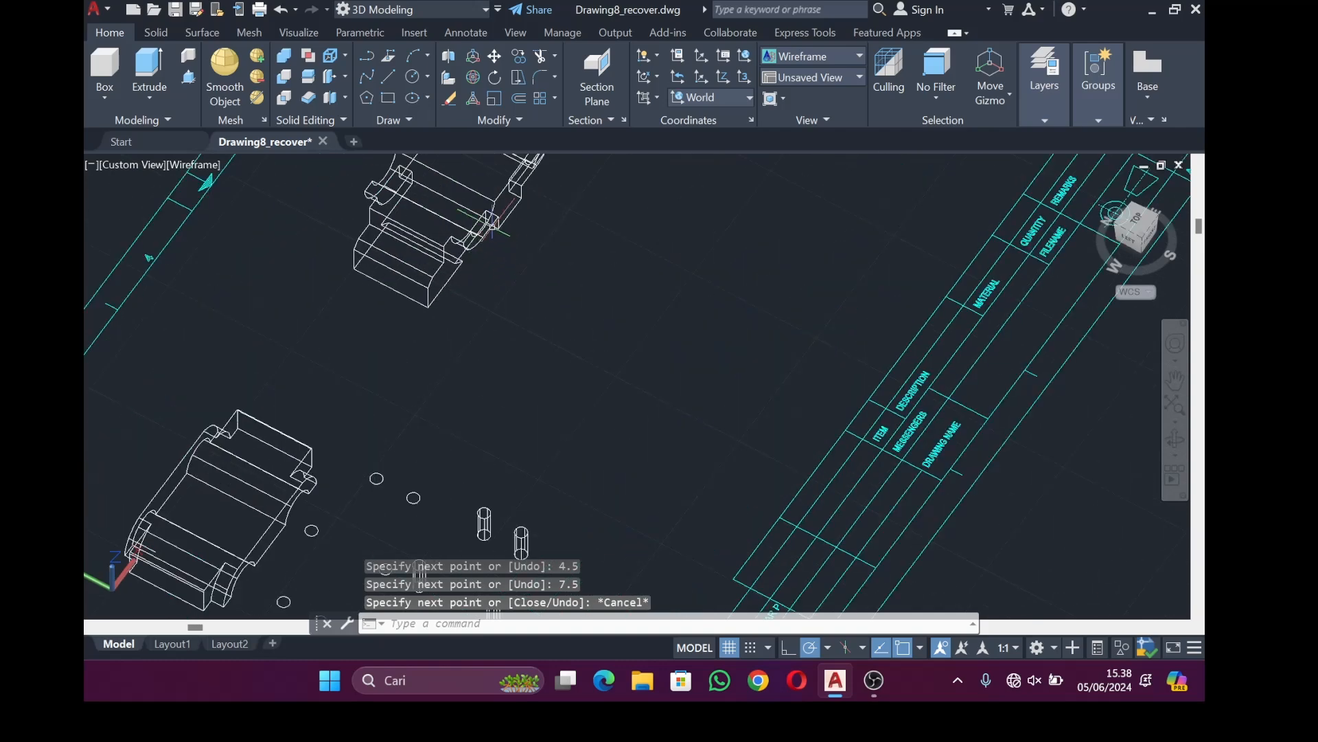
click(386, 79)
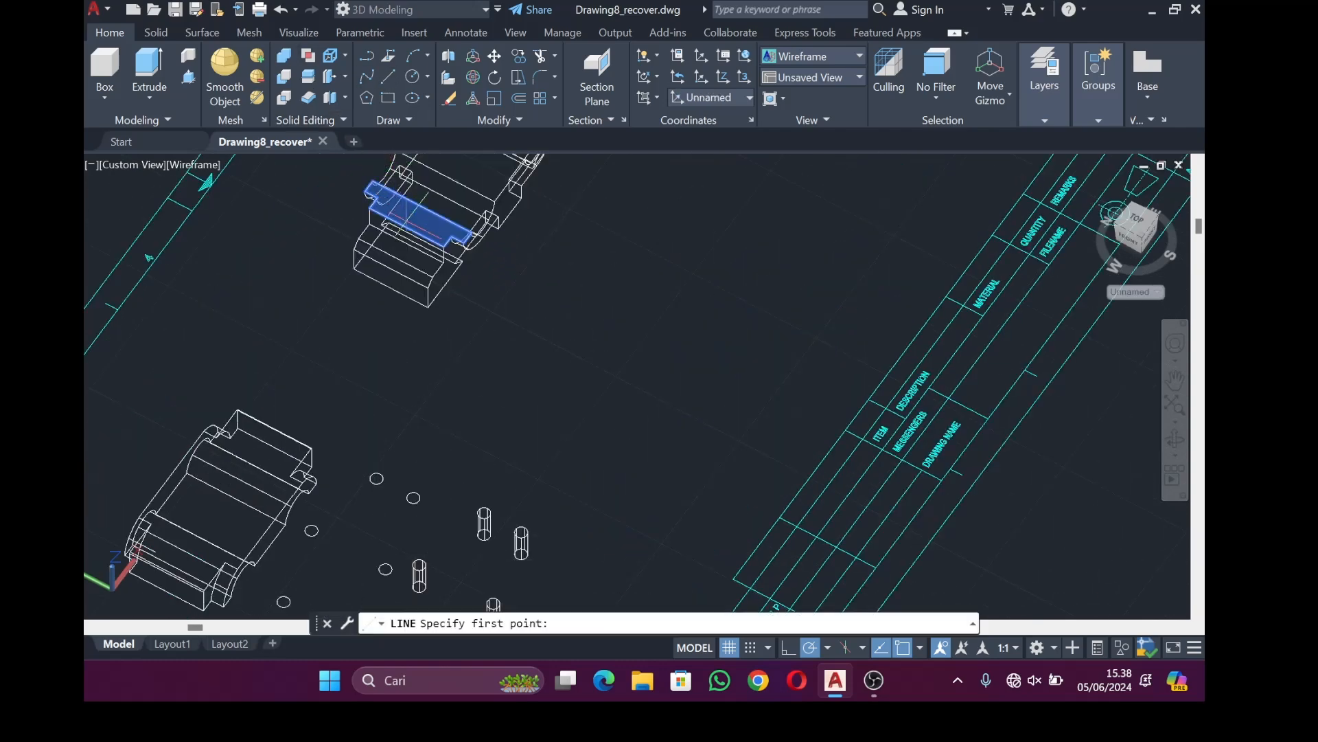
scroll(385, 206, up, 4)
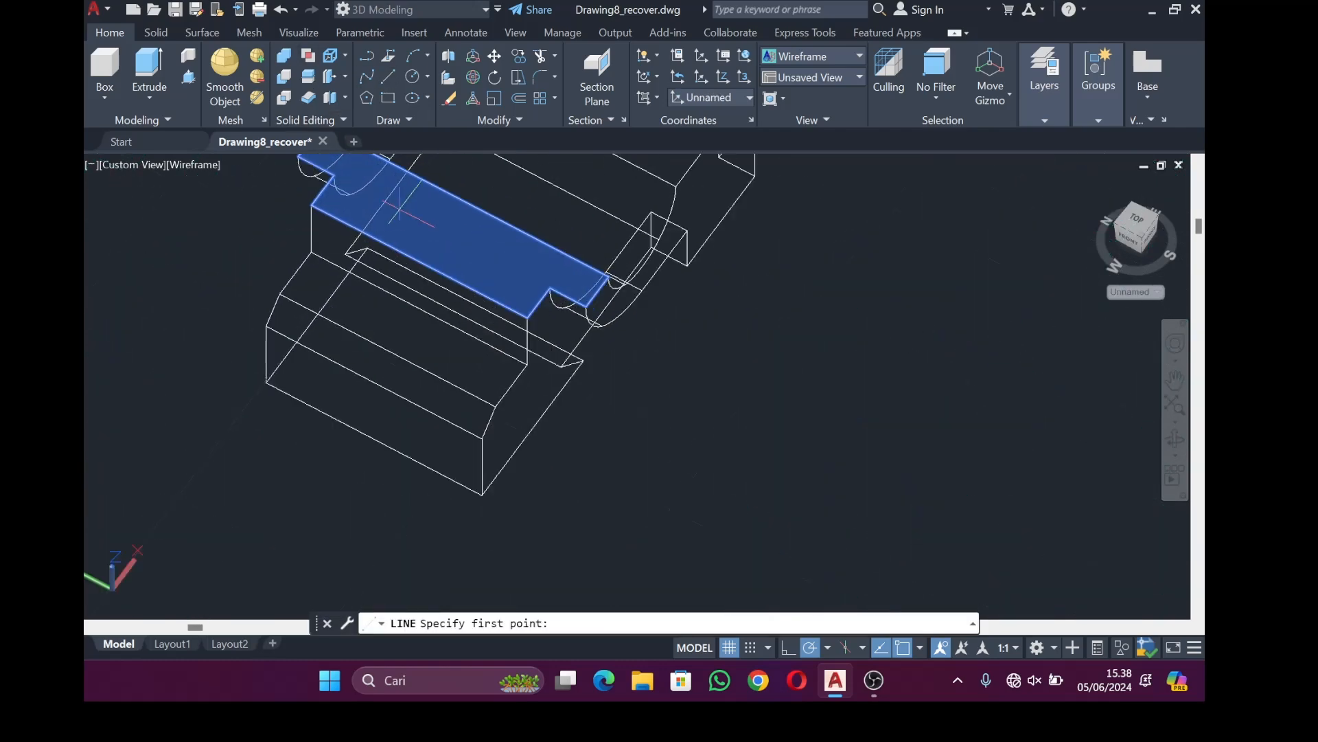
click(312, 205)
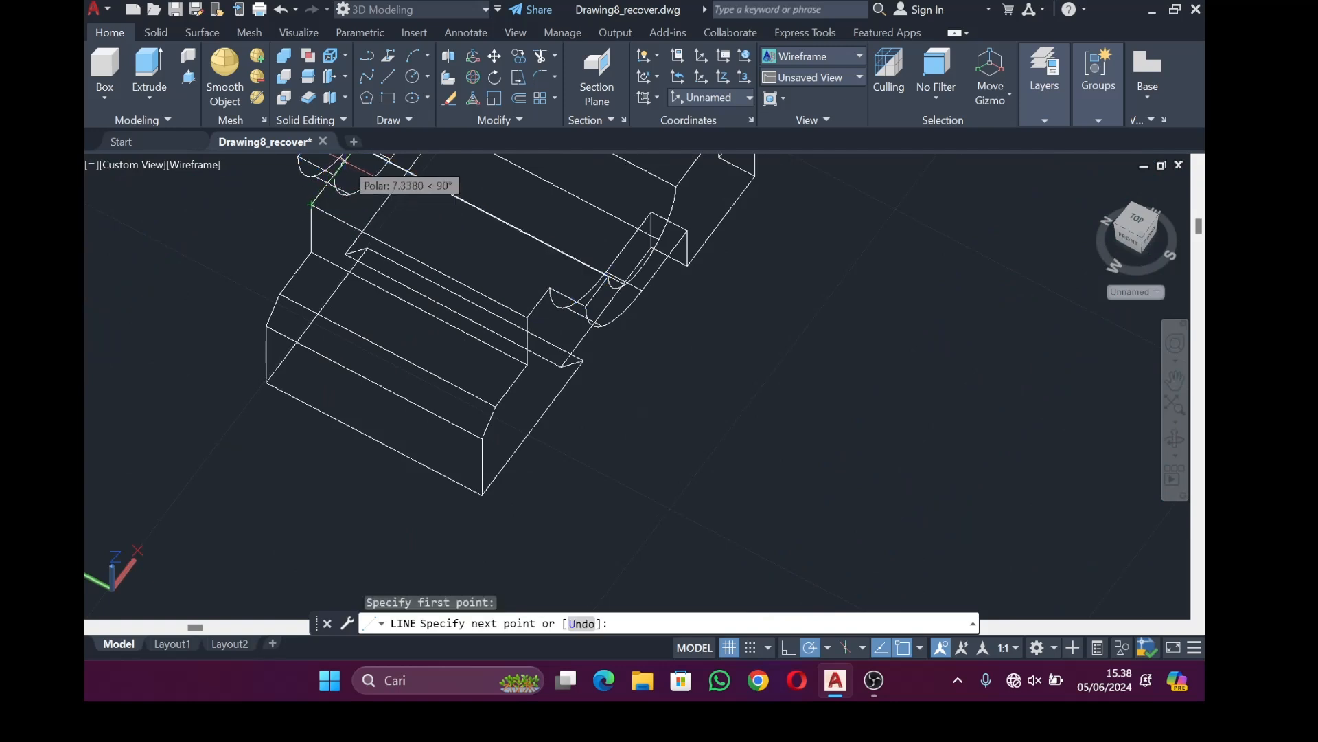
key(Return)
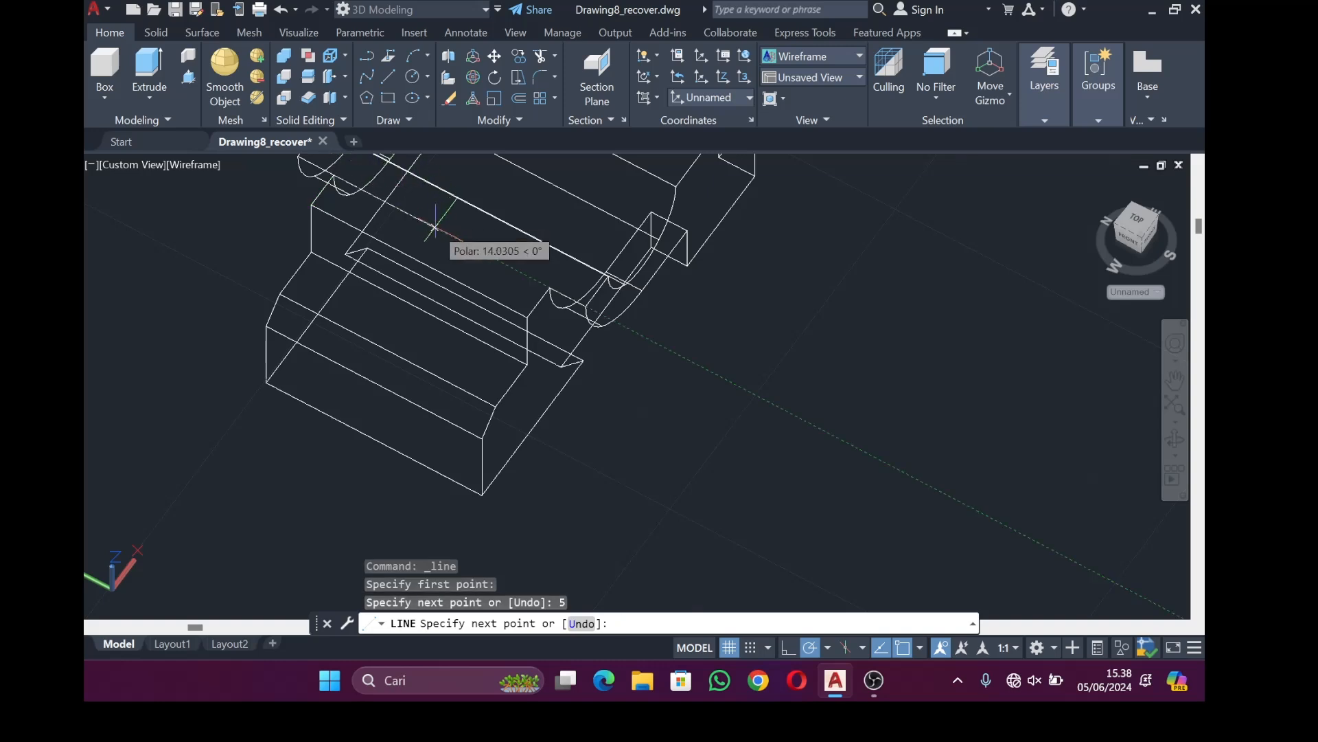
text(7.5)
key(Return)
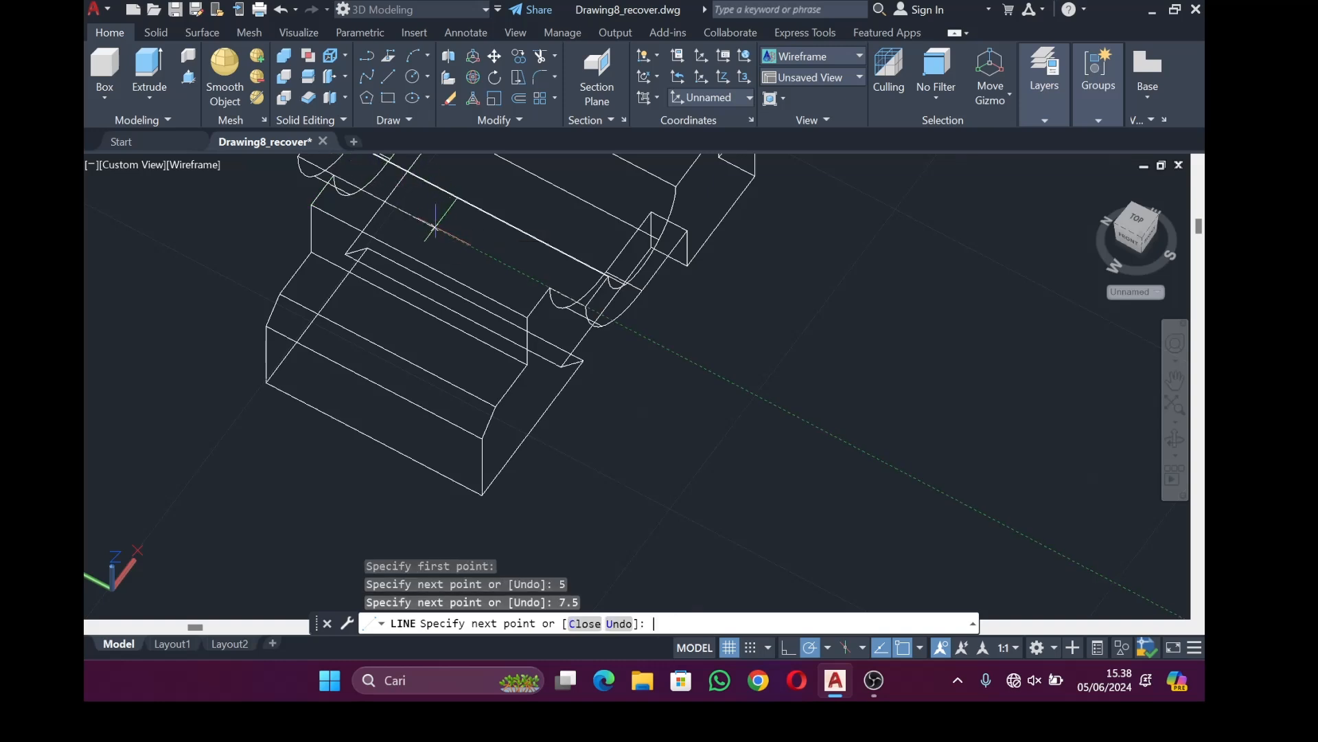
scroll(613, 464, down, 6)
key(Escape)
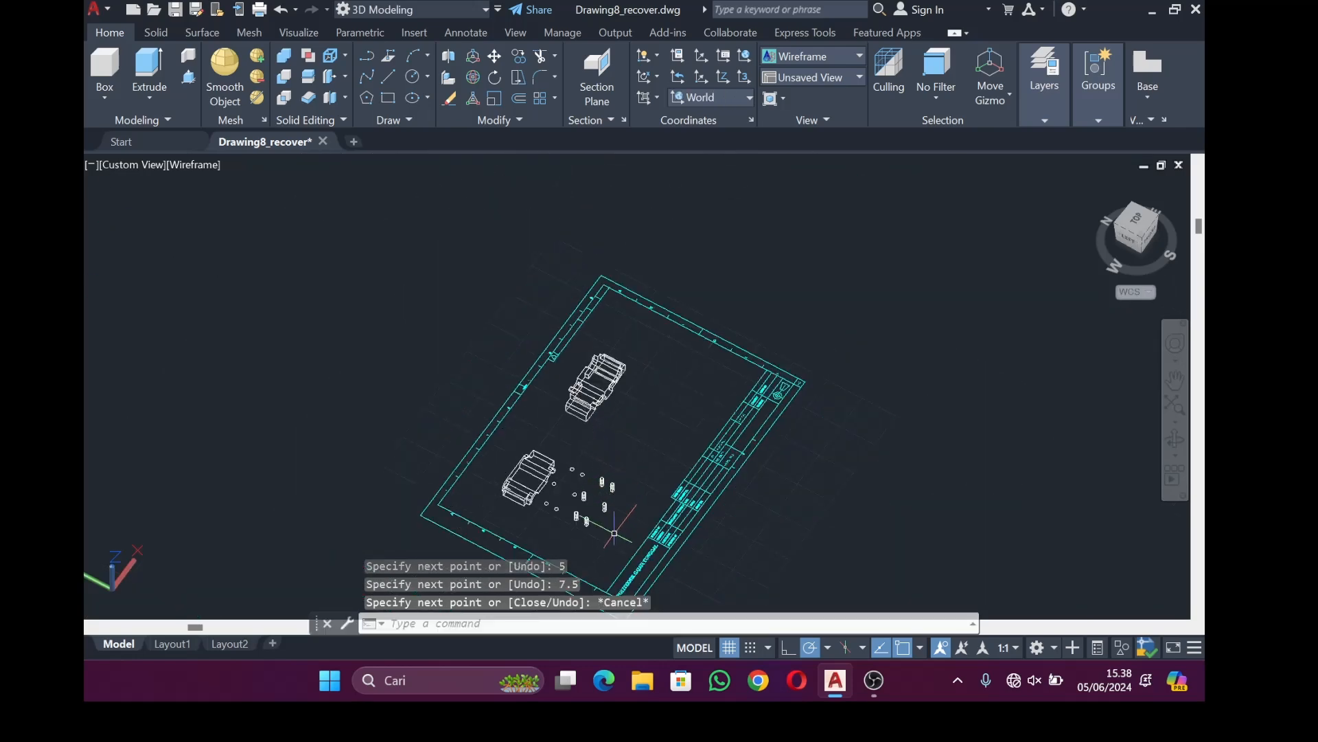
Copy the united cylinders from a corner cylinder's top centre to the end of the guide lines on the part beside the circles
scroll(678, 583, up, 4)
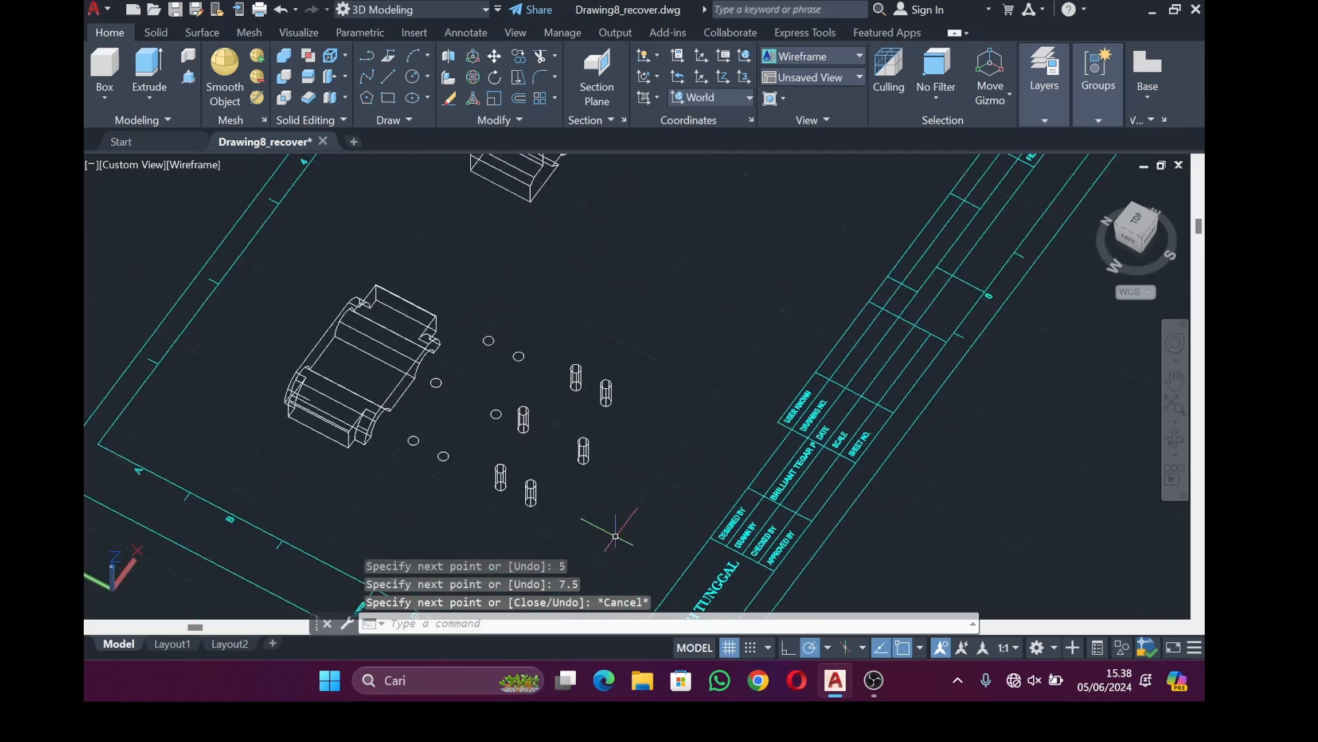
click(519, 57)
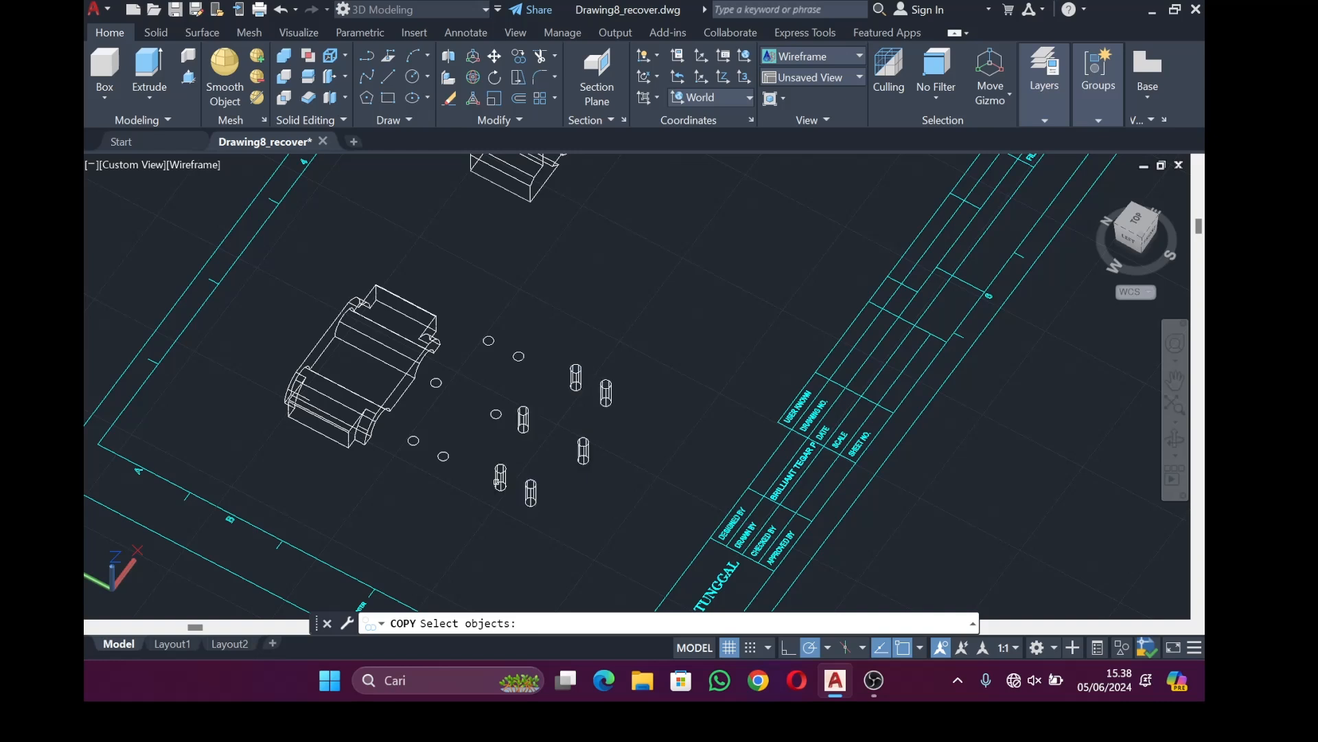
click(499, 476)
key(Return)
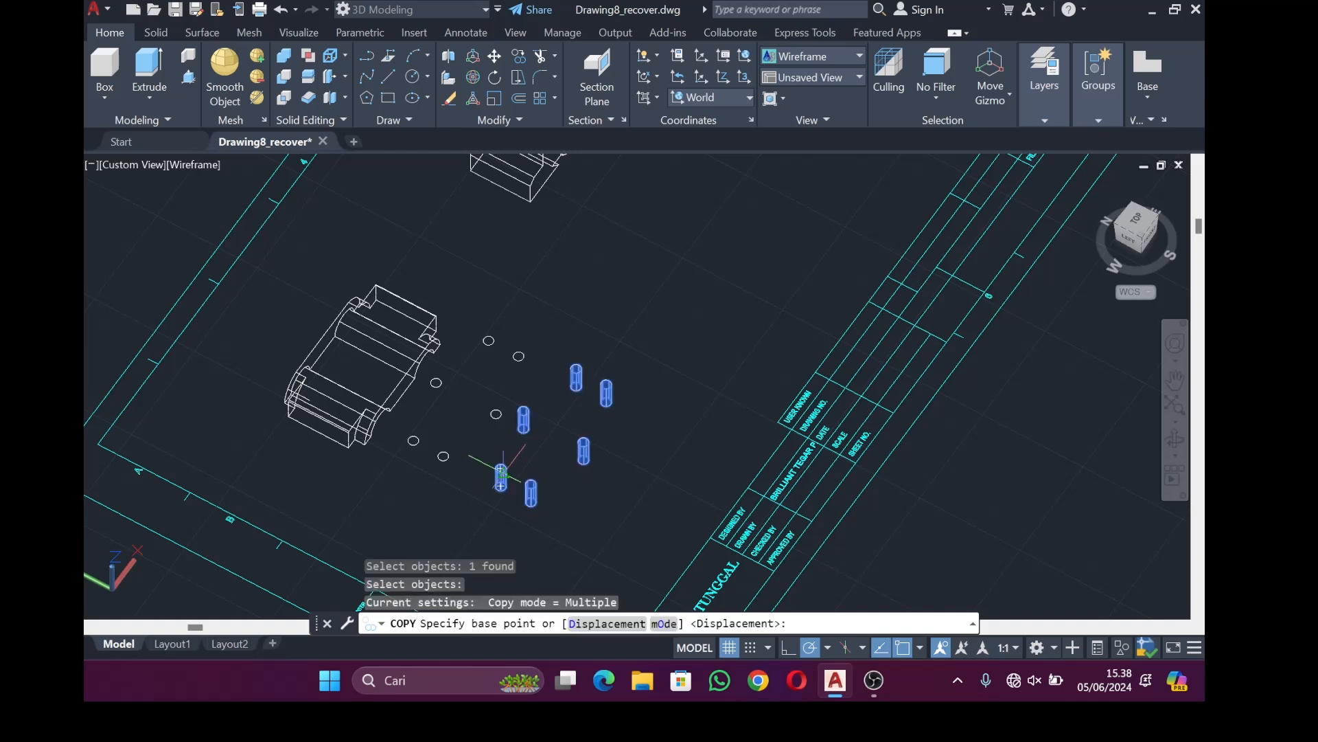
click(500, 469)
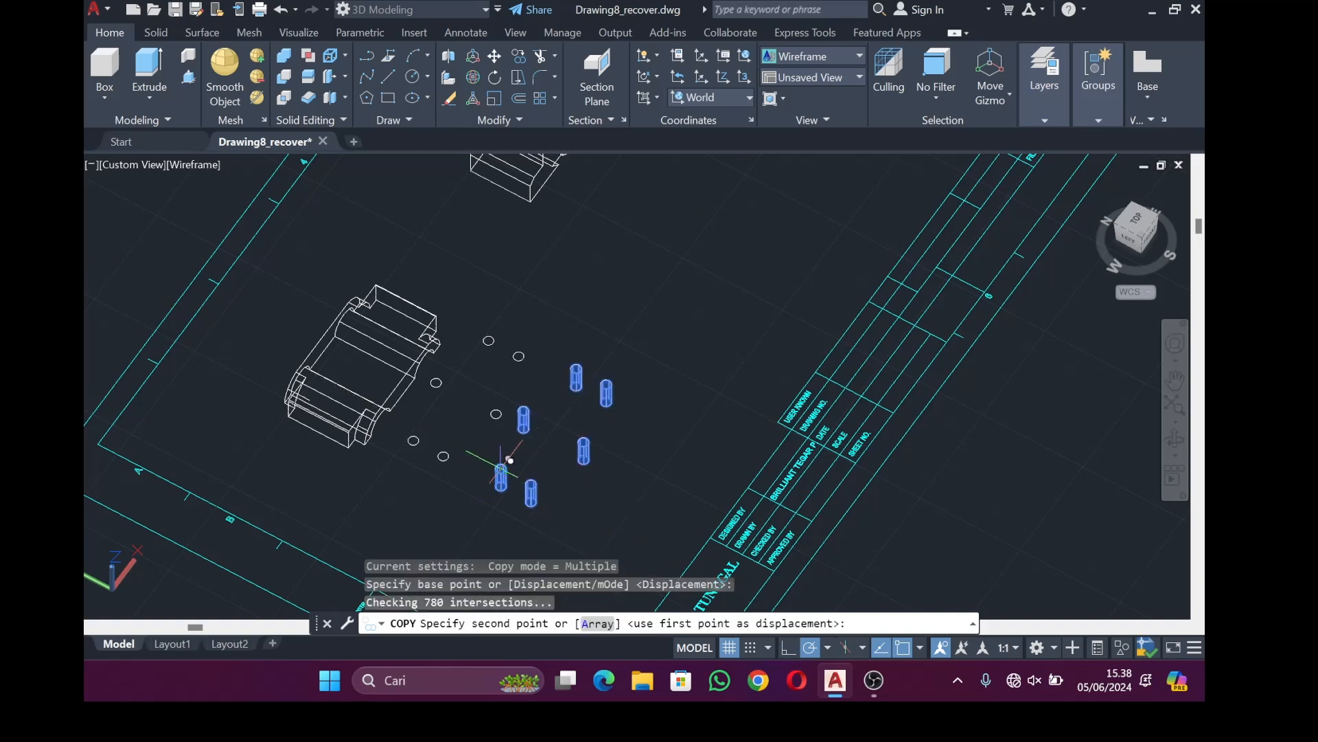
scroll(302, 391, up, 8)
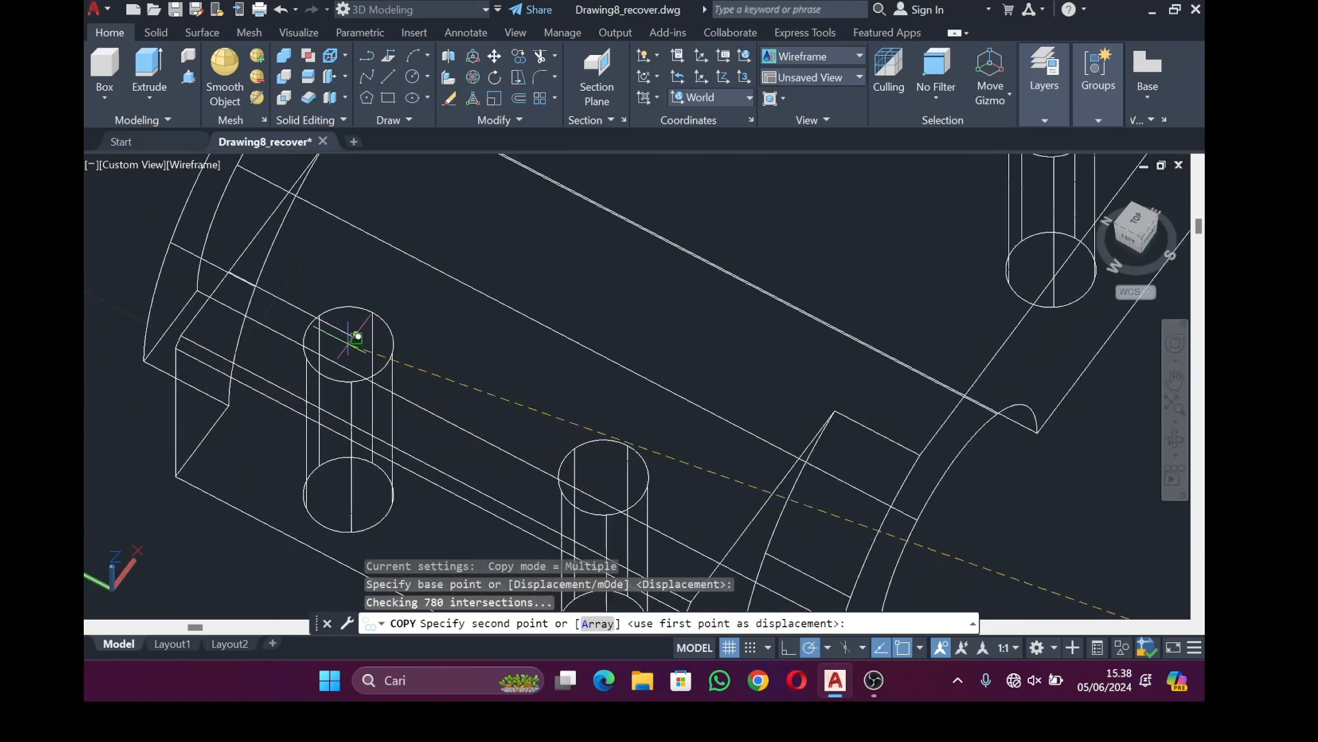
click(365, 330)
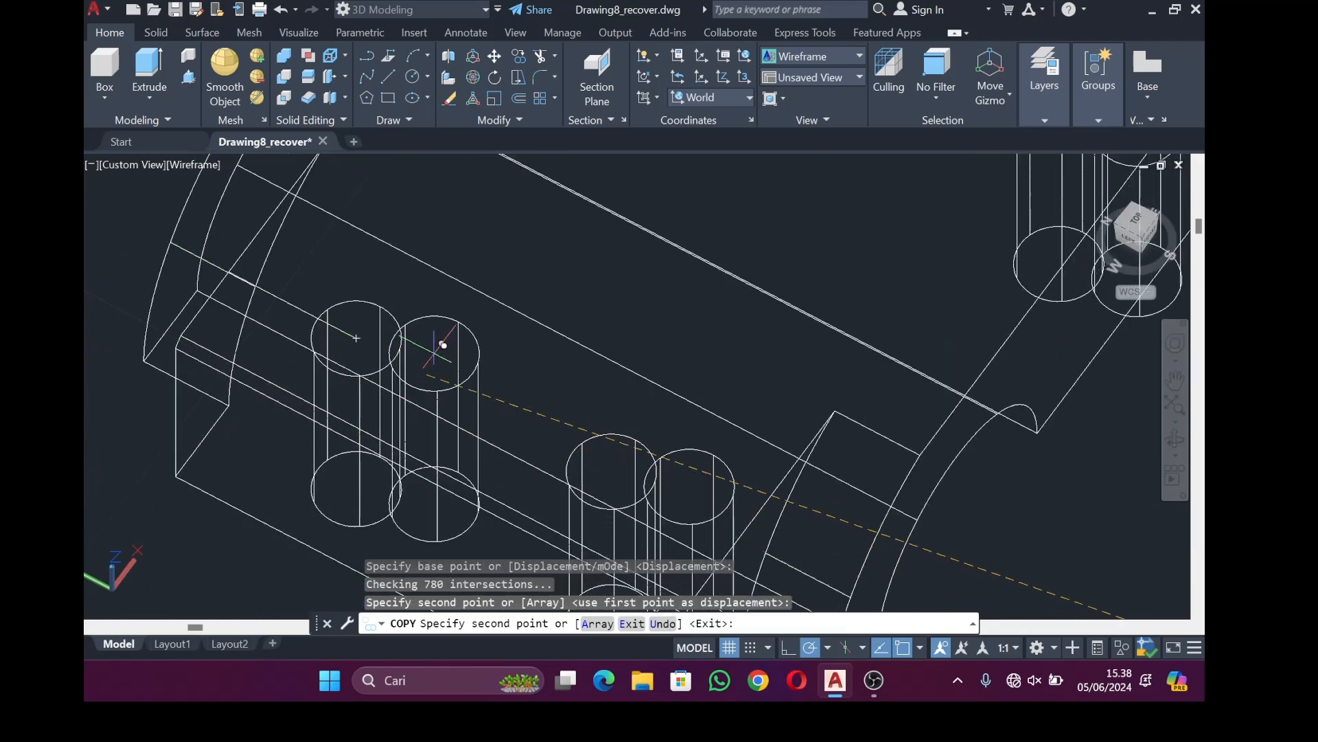
key(Return)
scroll(824, 500, down, 5)
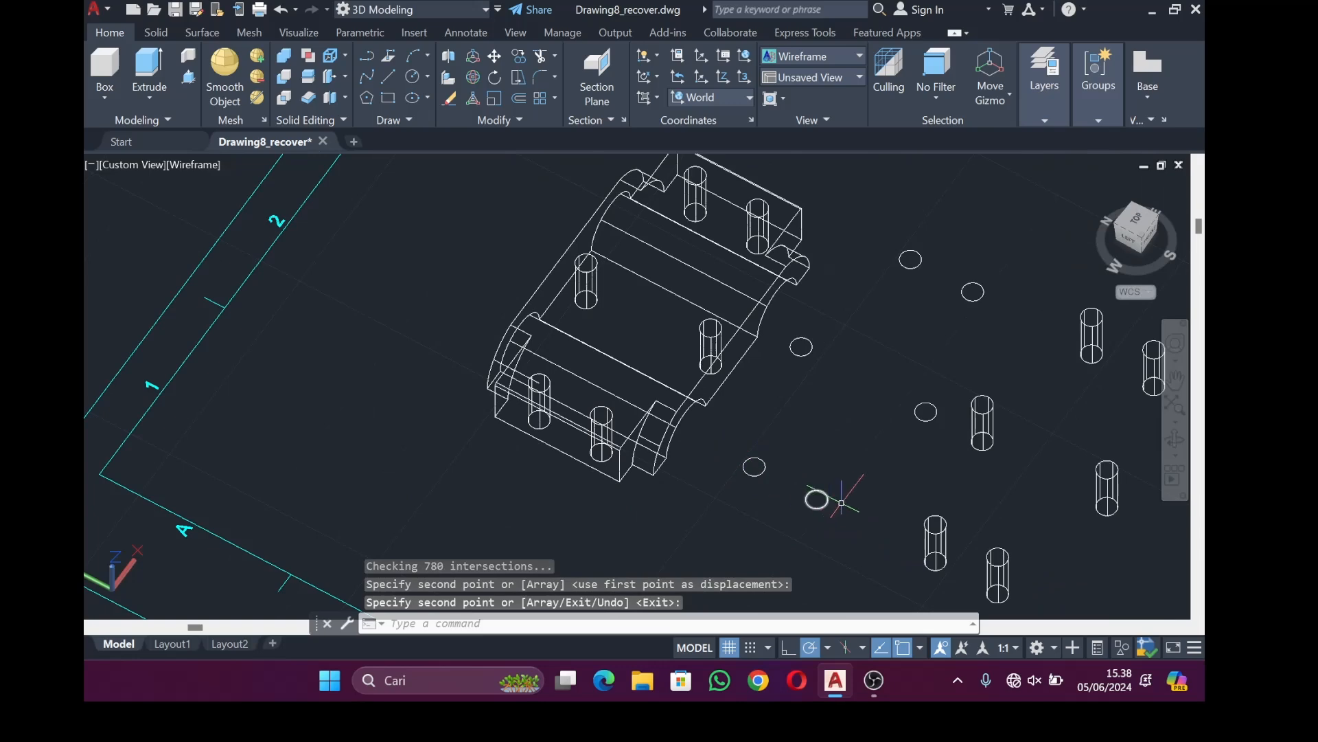
Move the original united cylinders from a corner cylinder's top centre to the end of the guide lines on the other part
scroll(859, 471, down, 2)
click(950, 460)
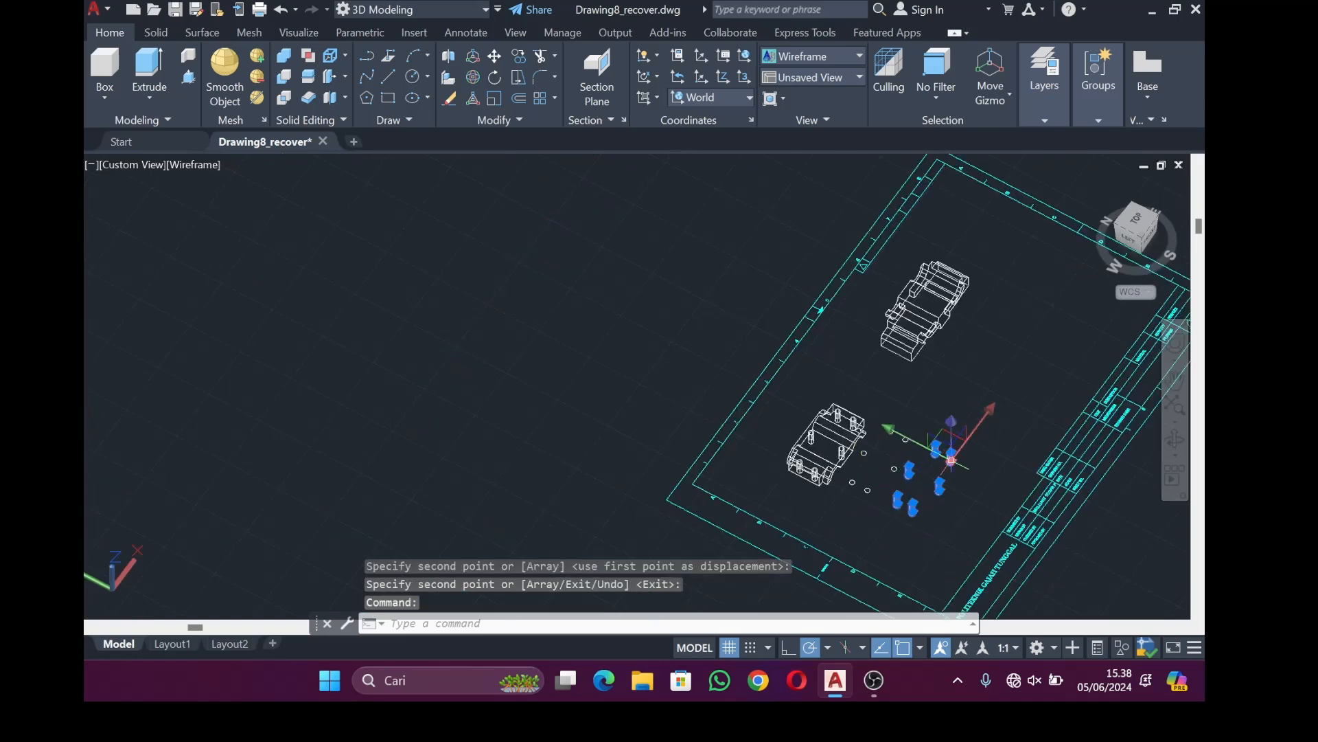
click(494, 56)
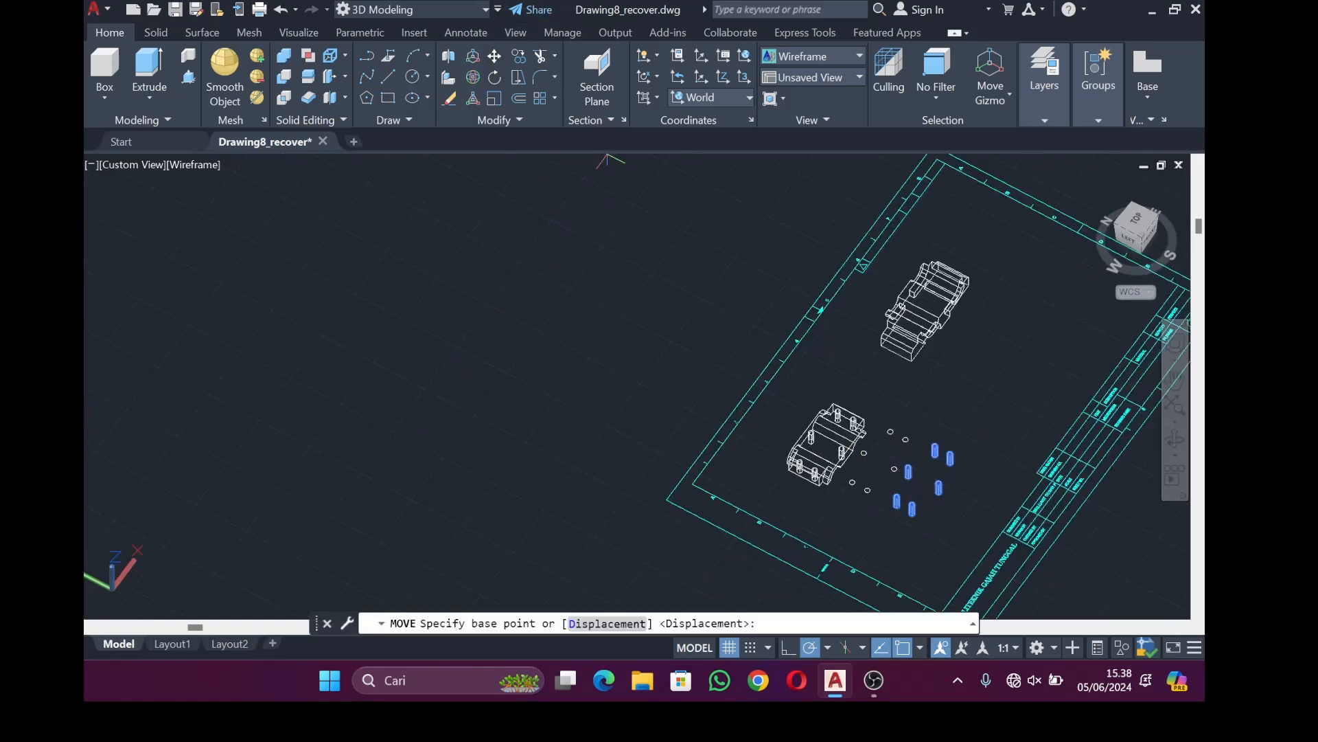
click(896, 497)
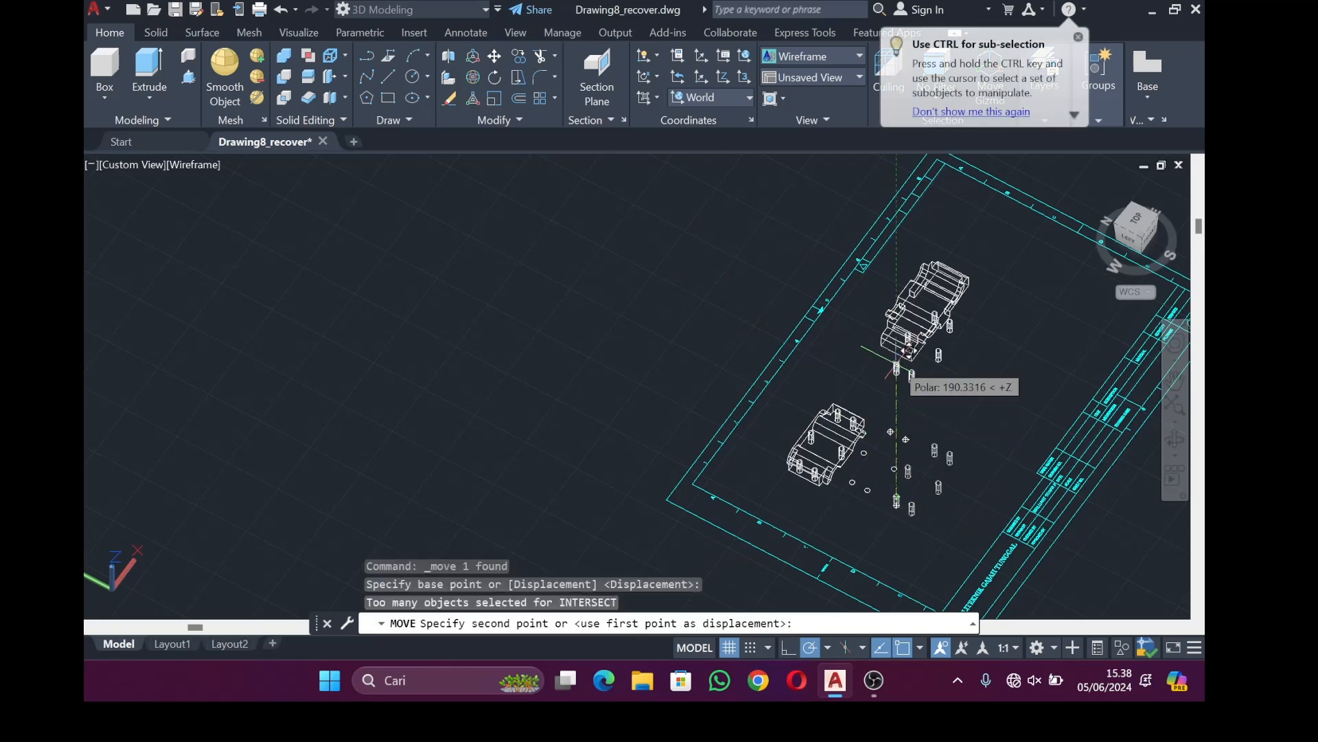
scroll(893, 379, down, 5)
scroll(866, 291, up, 10)
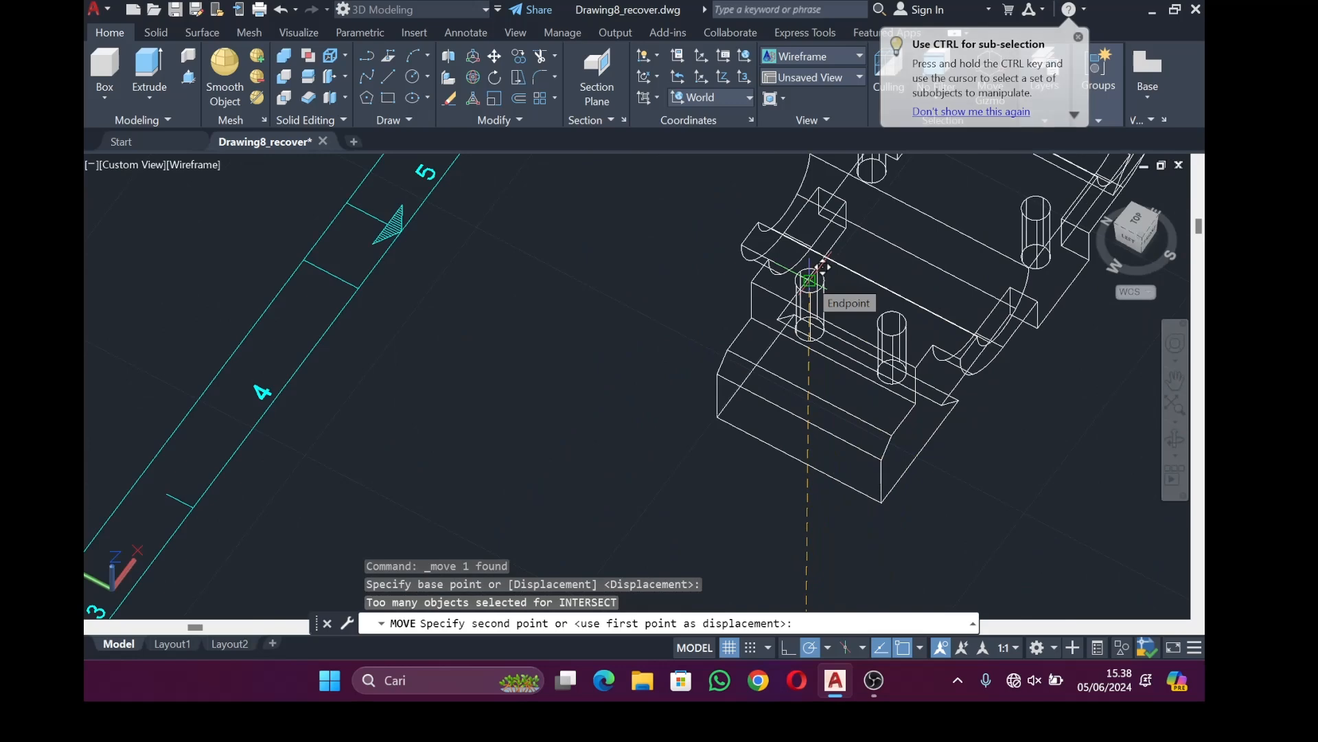
scroll(823, 266, up, 5)
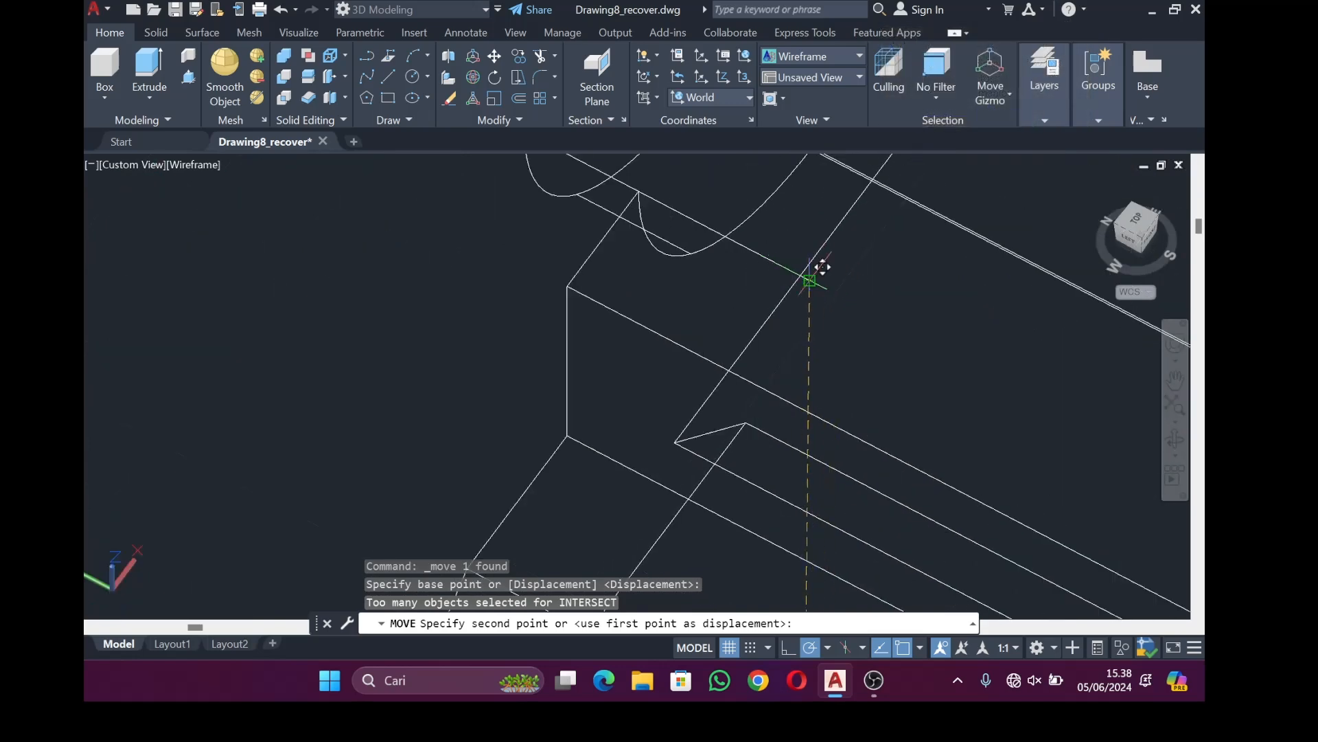
click(823, 267)
key(Return)
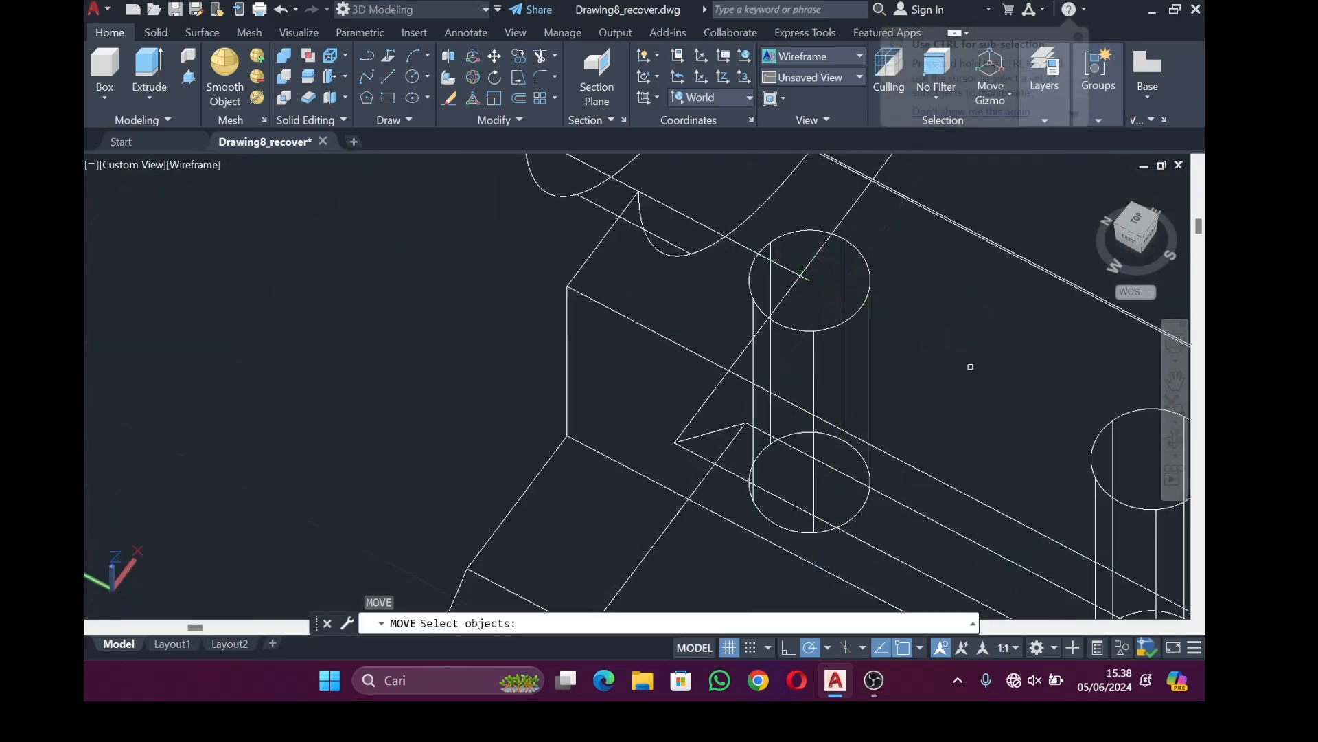
Switch the visual style to Shades of Gray and save the drawing
scroll(970, 366, down, 10)
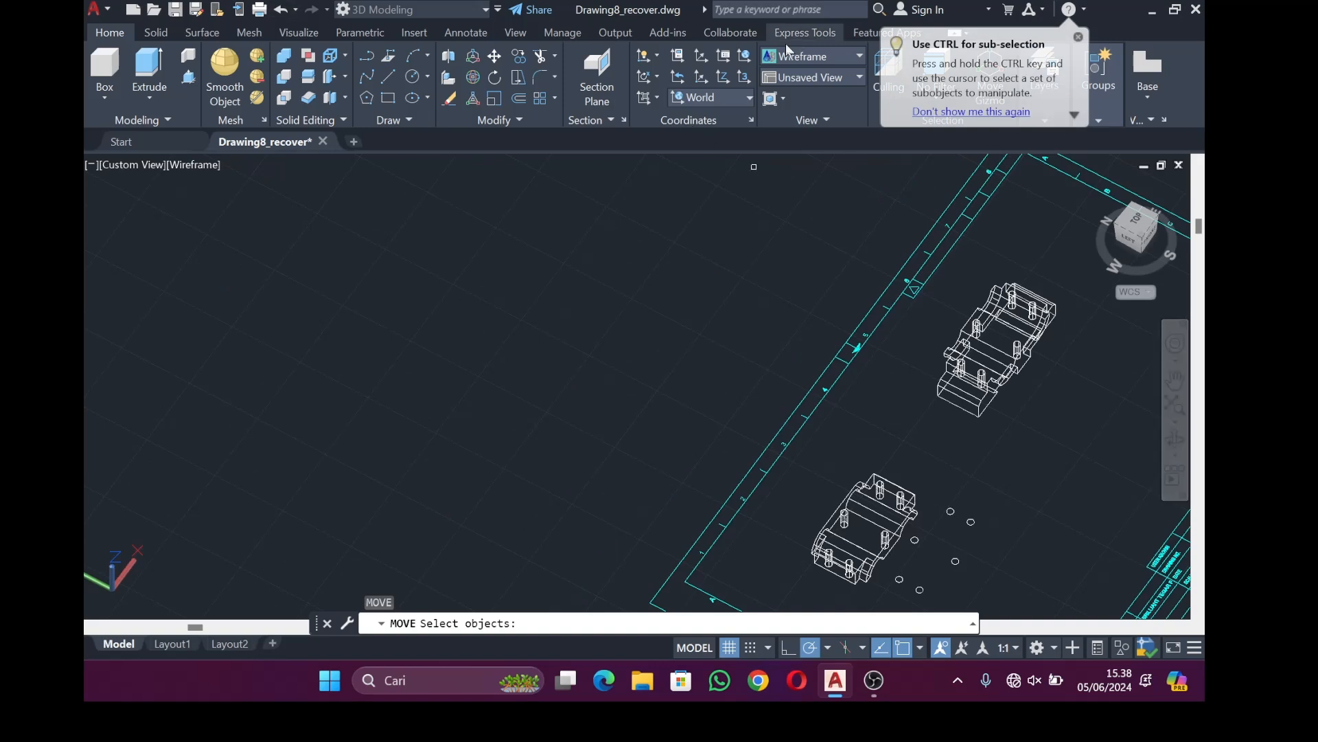
click(858, 57)
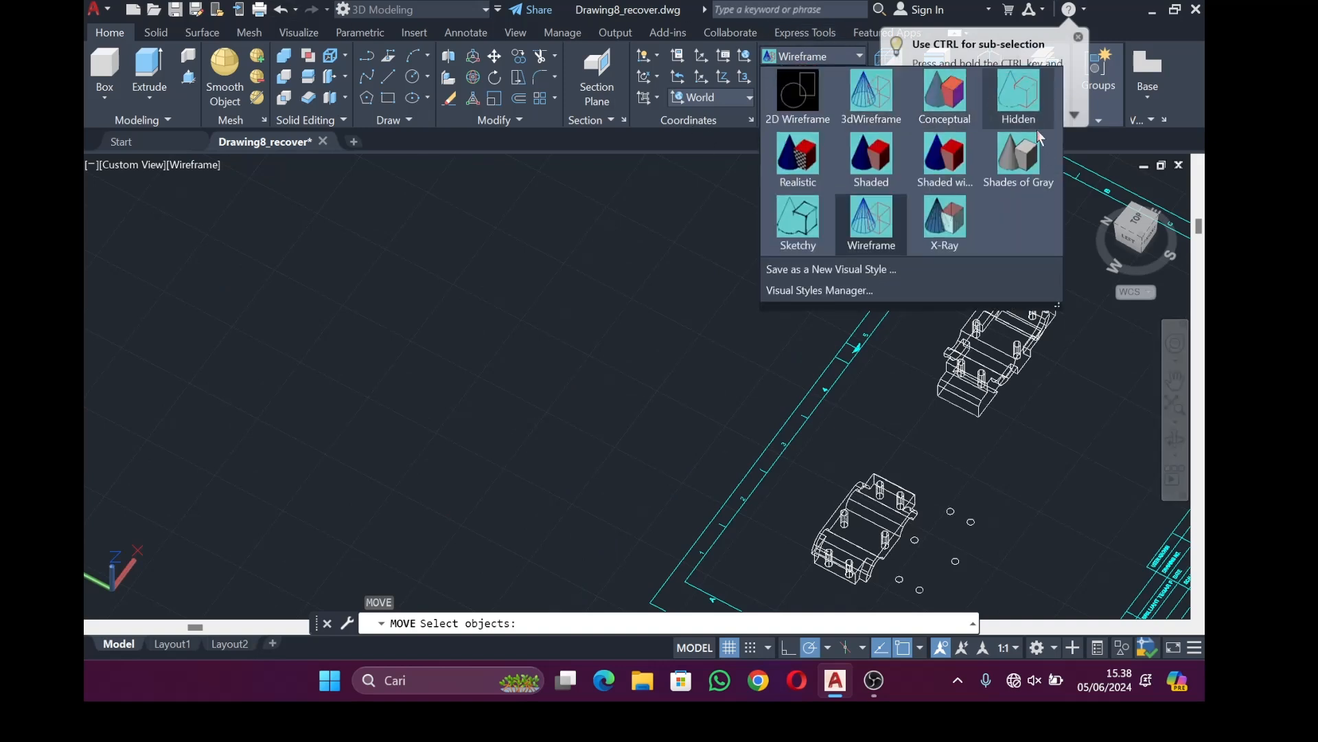
click(1015, 165)
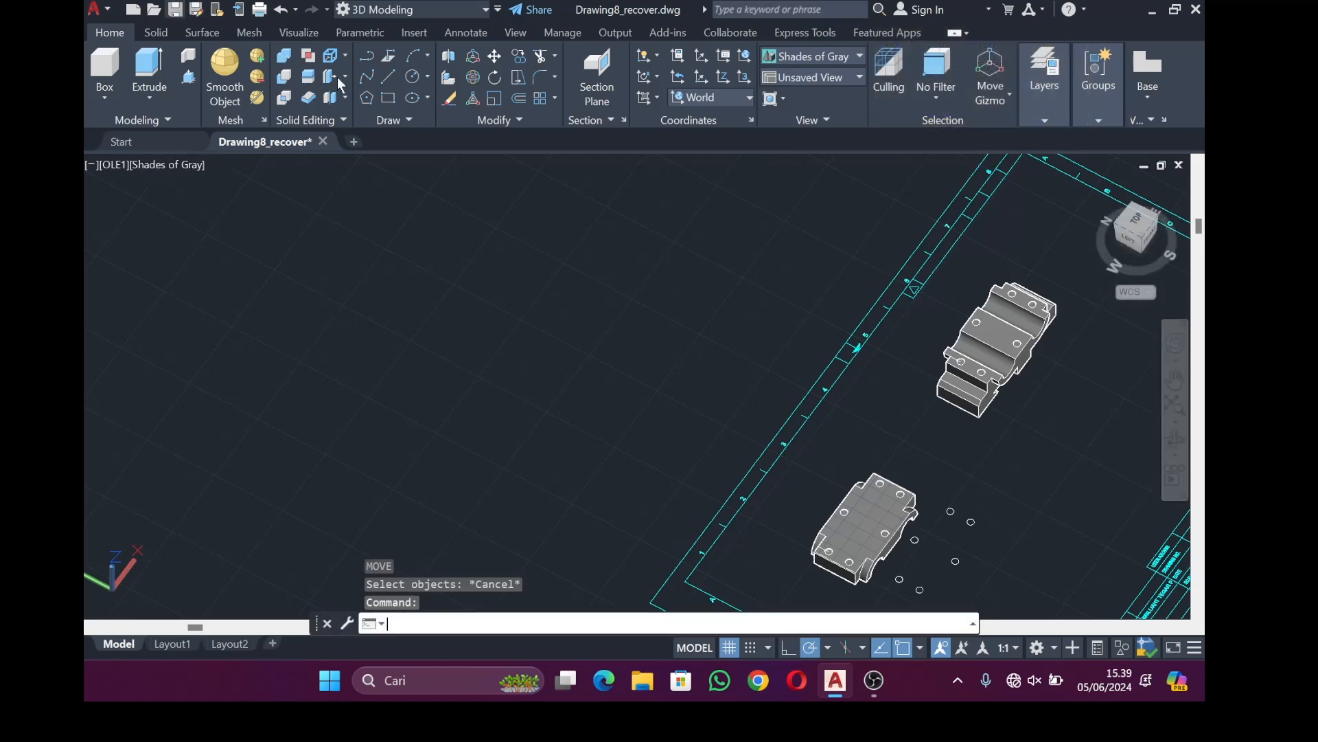
key(ctrl+s)
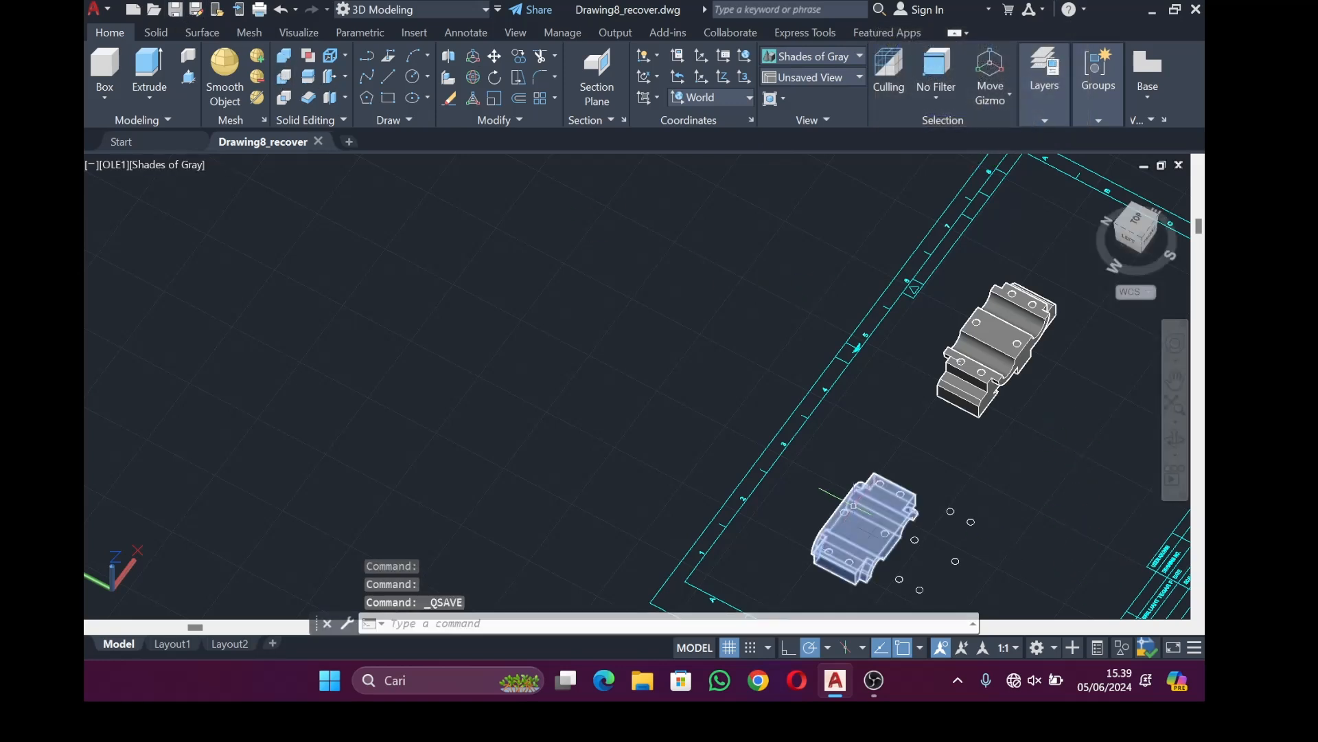
click(859, 506)
key(ctrl+z)
key(ctrl+z)
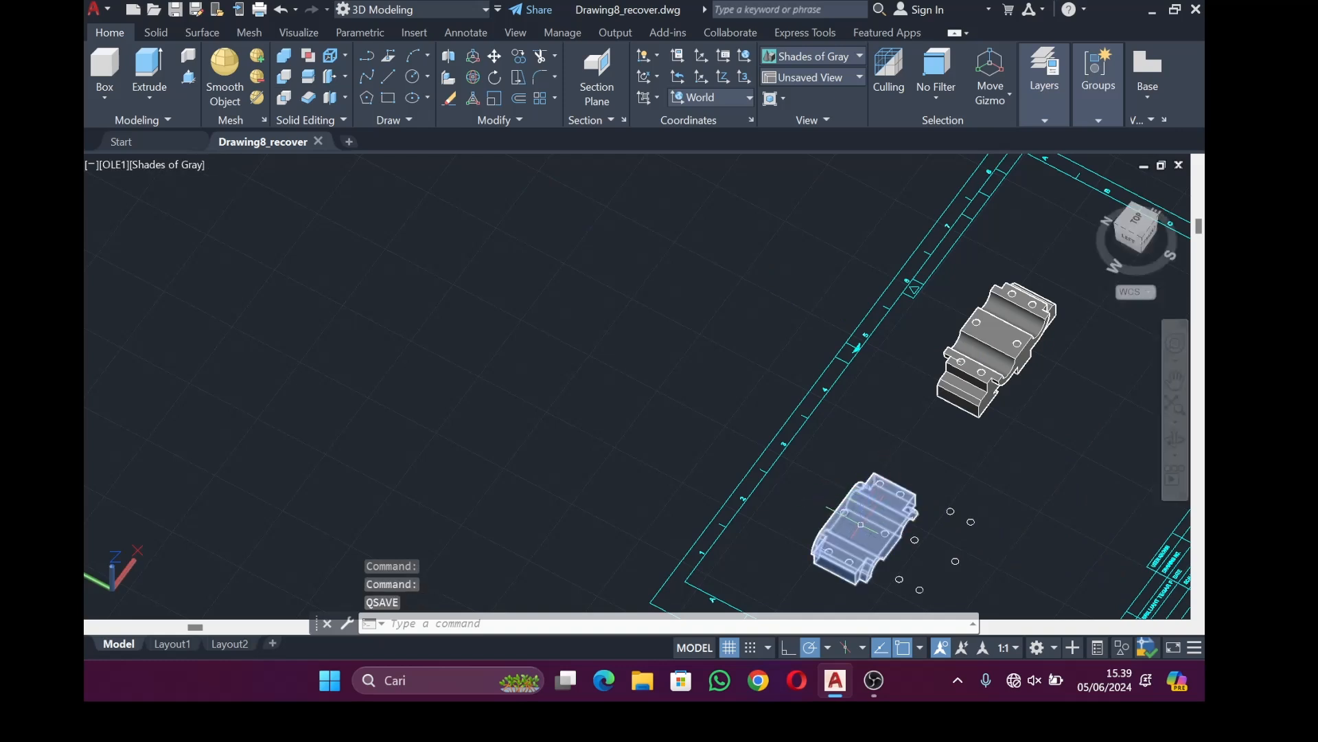
Subtract the united cylinders from the stepped part farther from the circles to cut its six holes
click(284, 76)
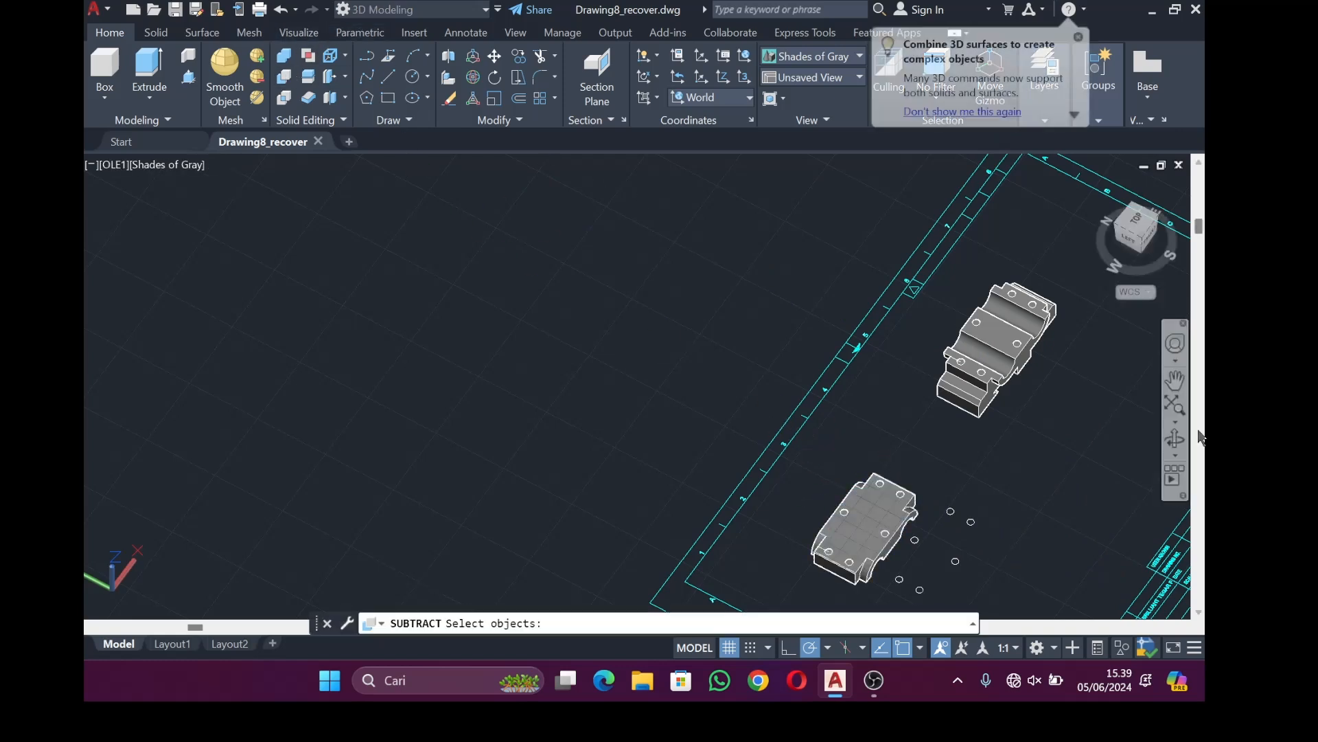
click(1038, 366)
key(Return)
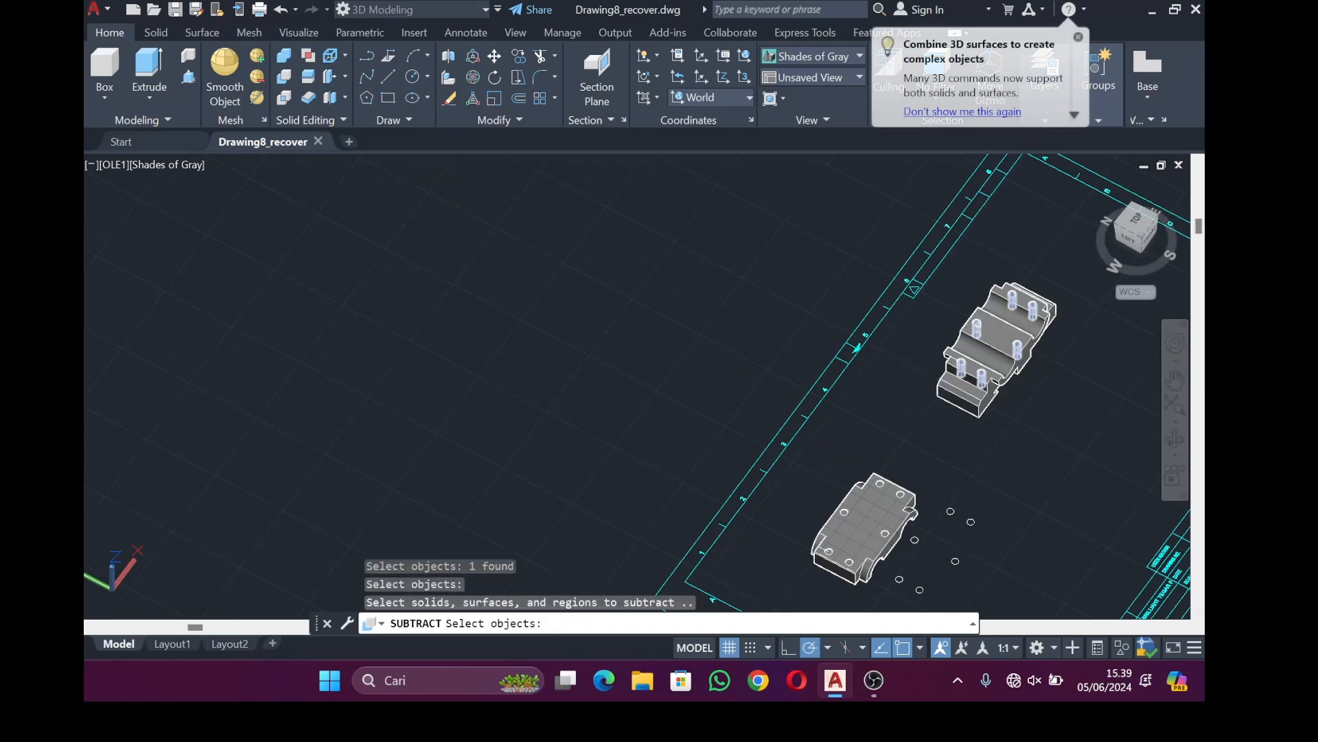
click(982, 378)
key(Return)
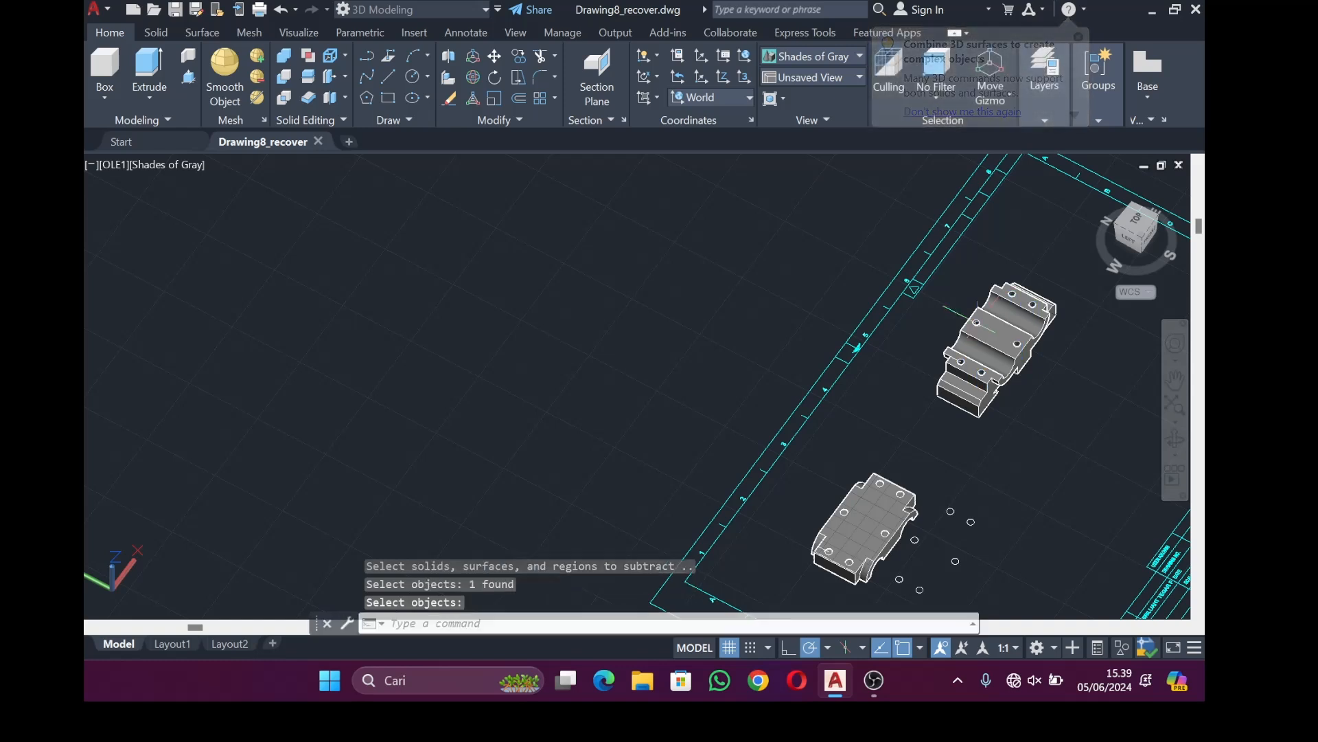
Subtract the united cylinders from the part beside the circles to cut its six holes
click(284, 76)
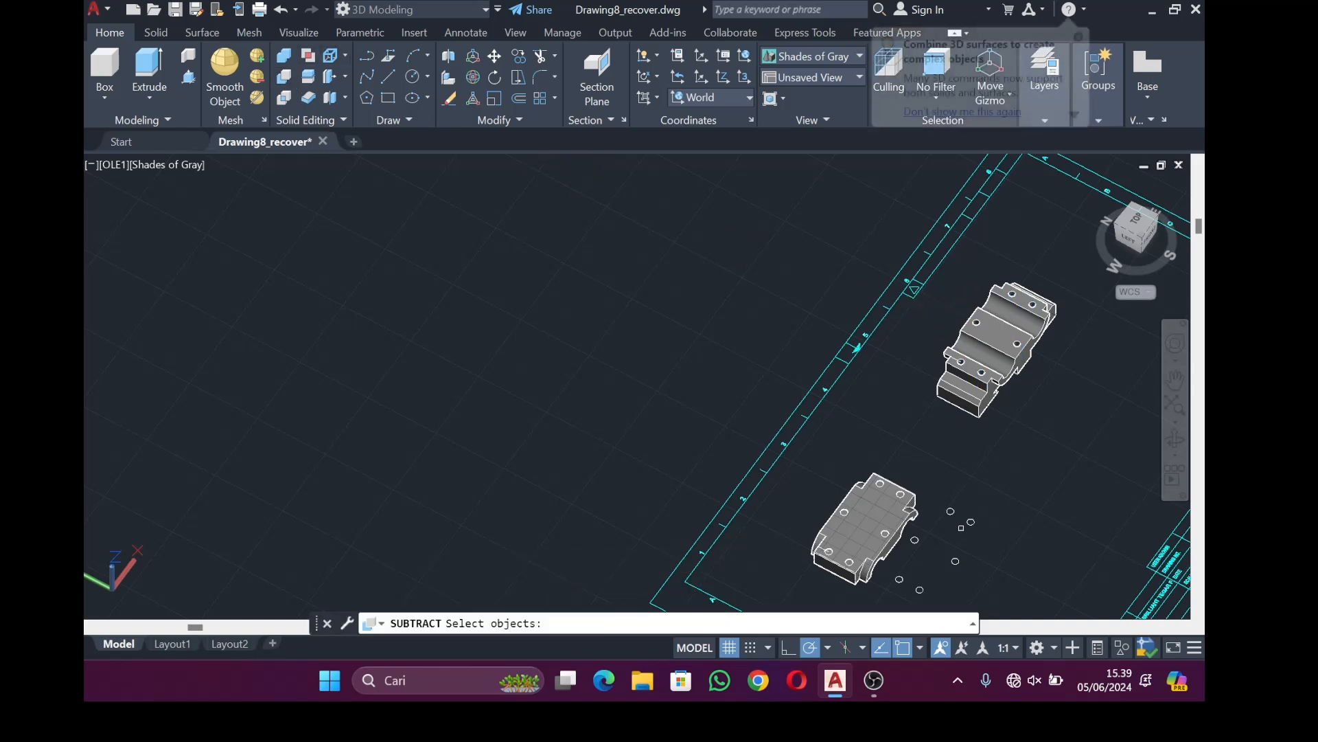
click(867, 523)
key(Return)
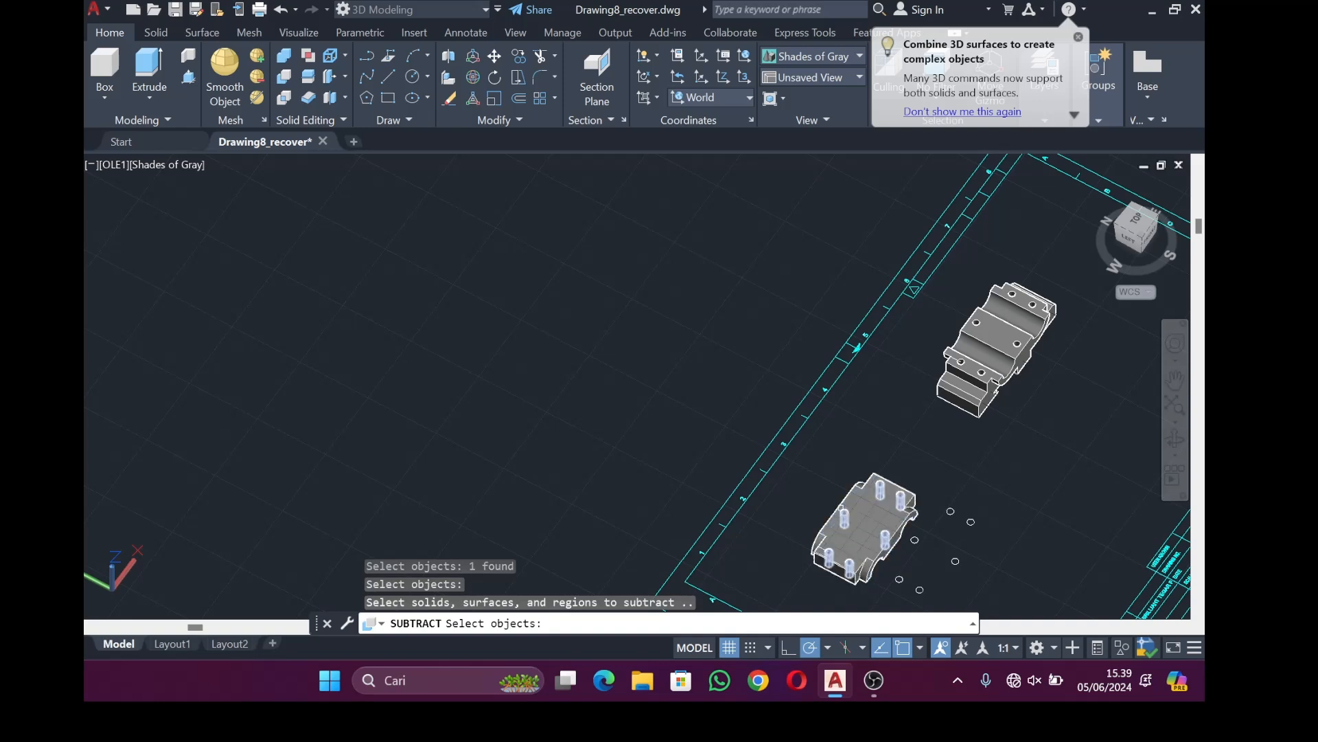
click(885, 539)
key(Return)
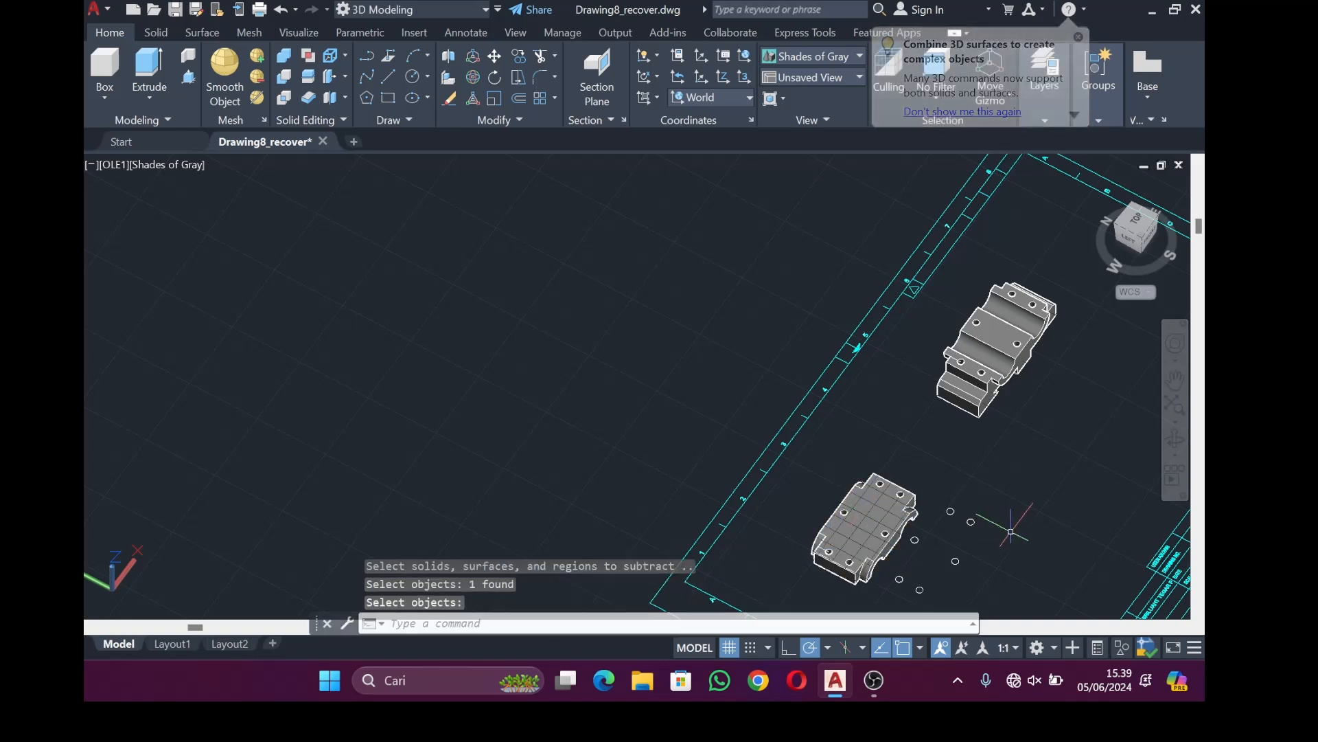
Viewing from the top, draw a six-sided polygon circumscribed about a radius 3.5 circle, centred on the upper-left circle beside the flat part
click(1175, 440)
drag(1043, 470, 920, 542)
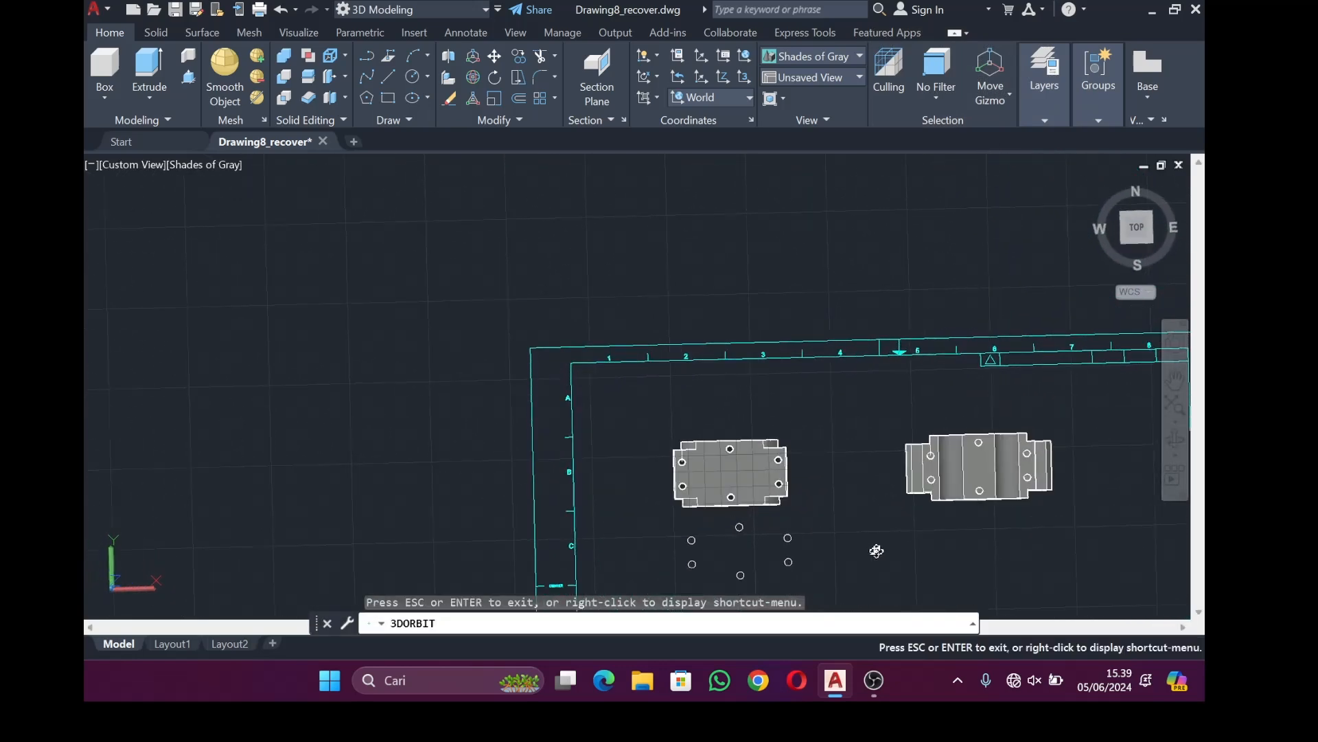
scroll(817, 568, down, 2)
scroll(762, 574, up, 5)
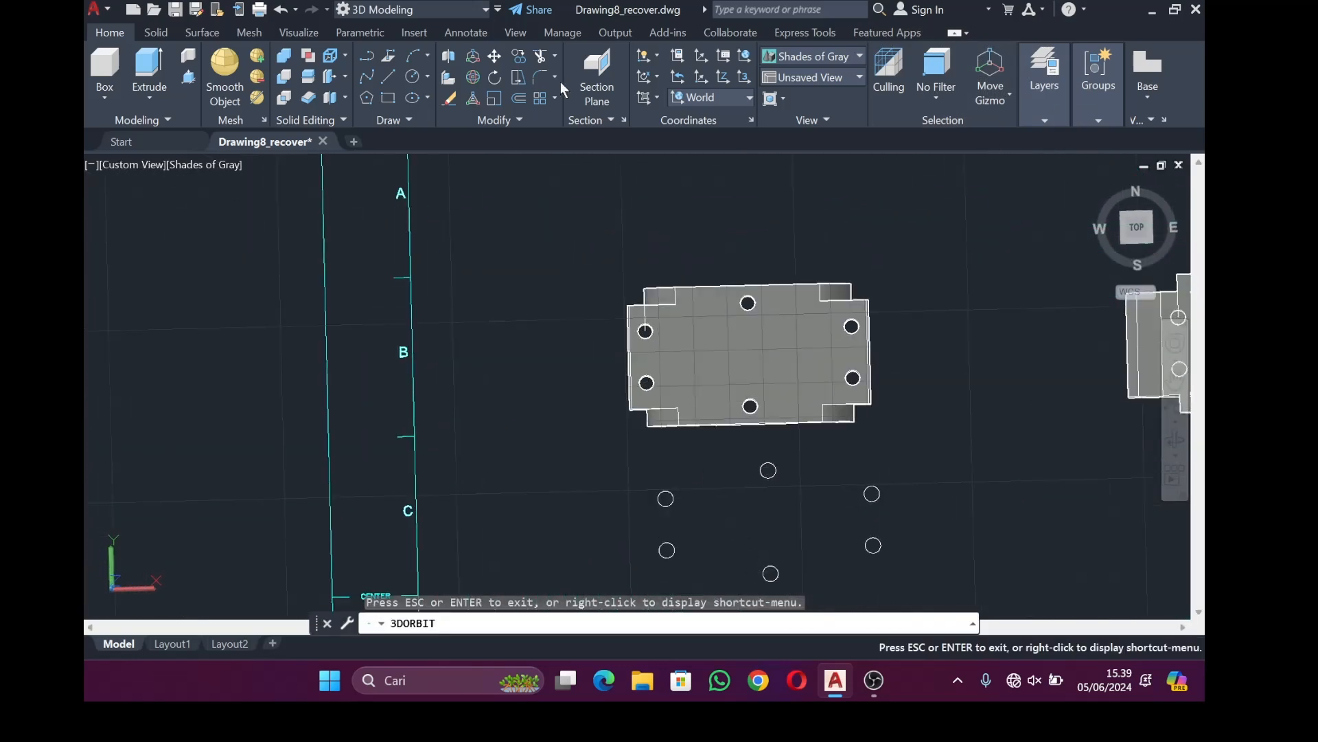
click(368, 96)
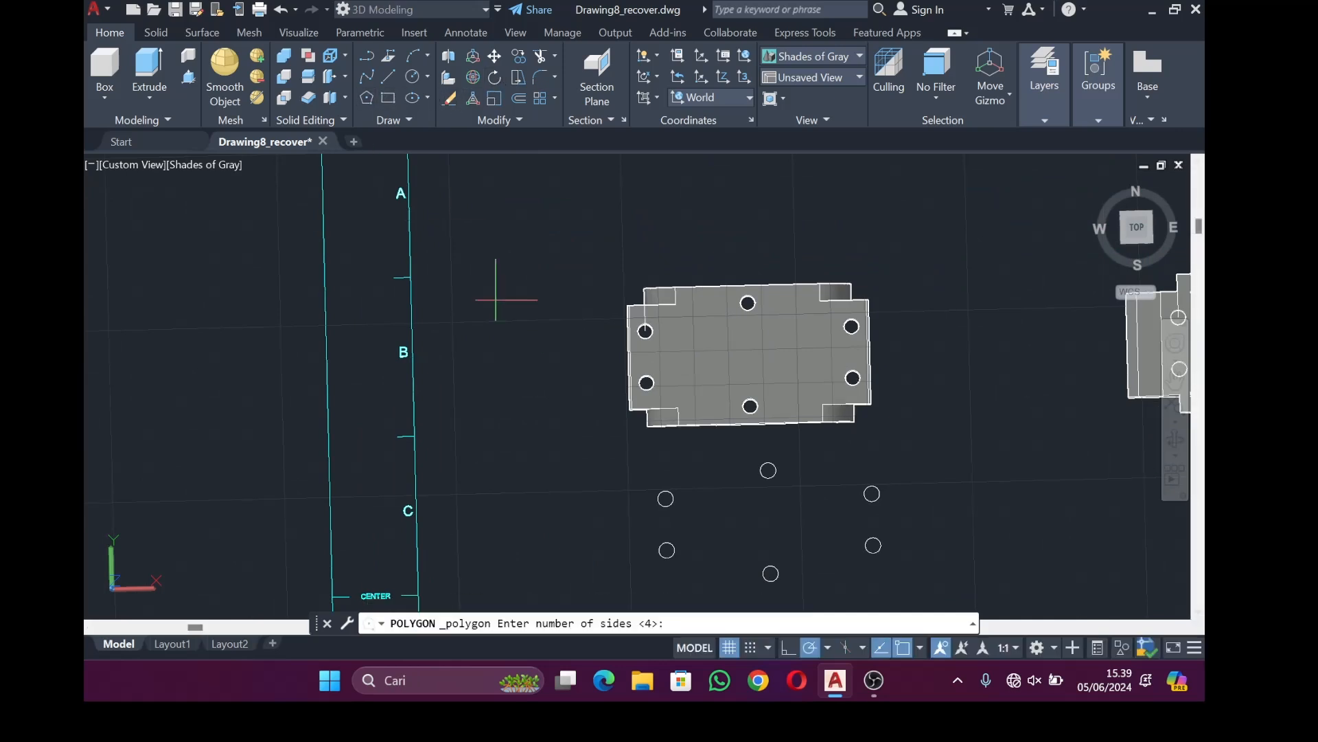
key(Return)
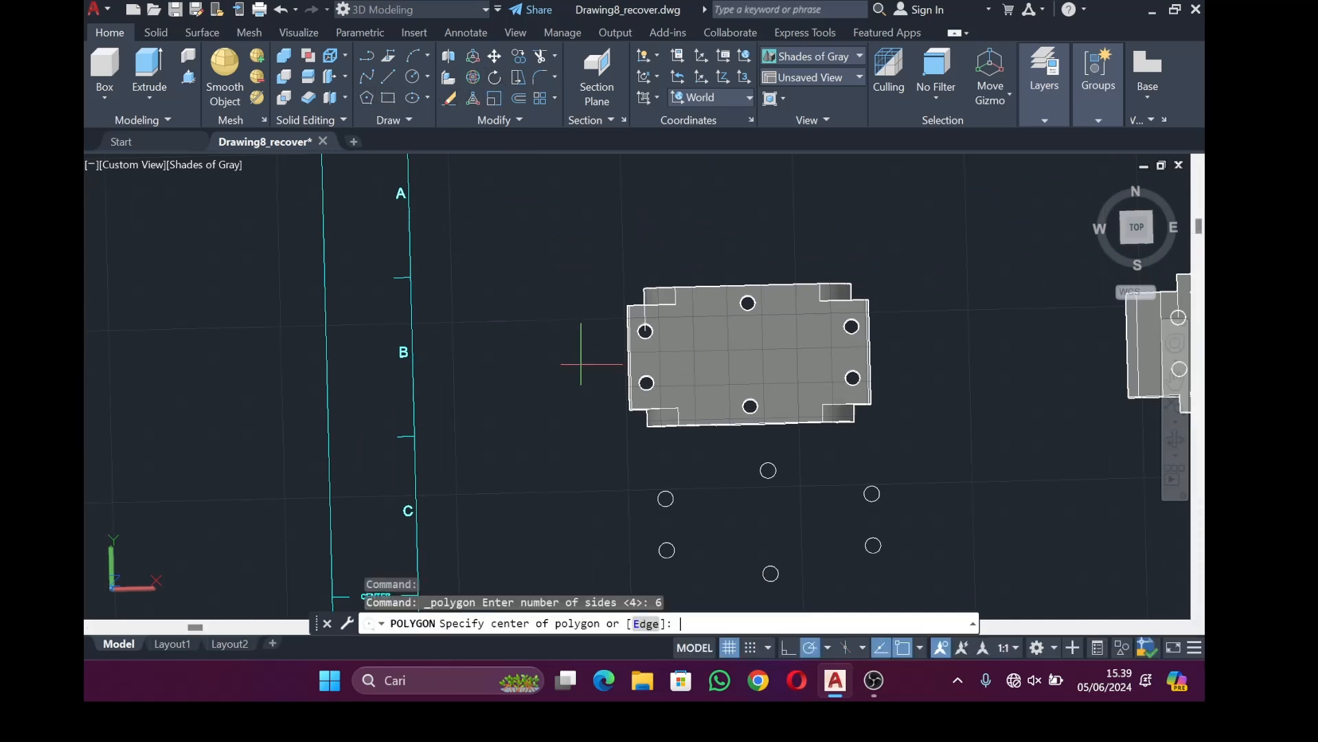
click(665, 499)
text(C)
key(Return)
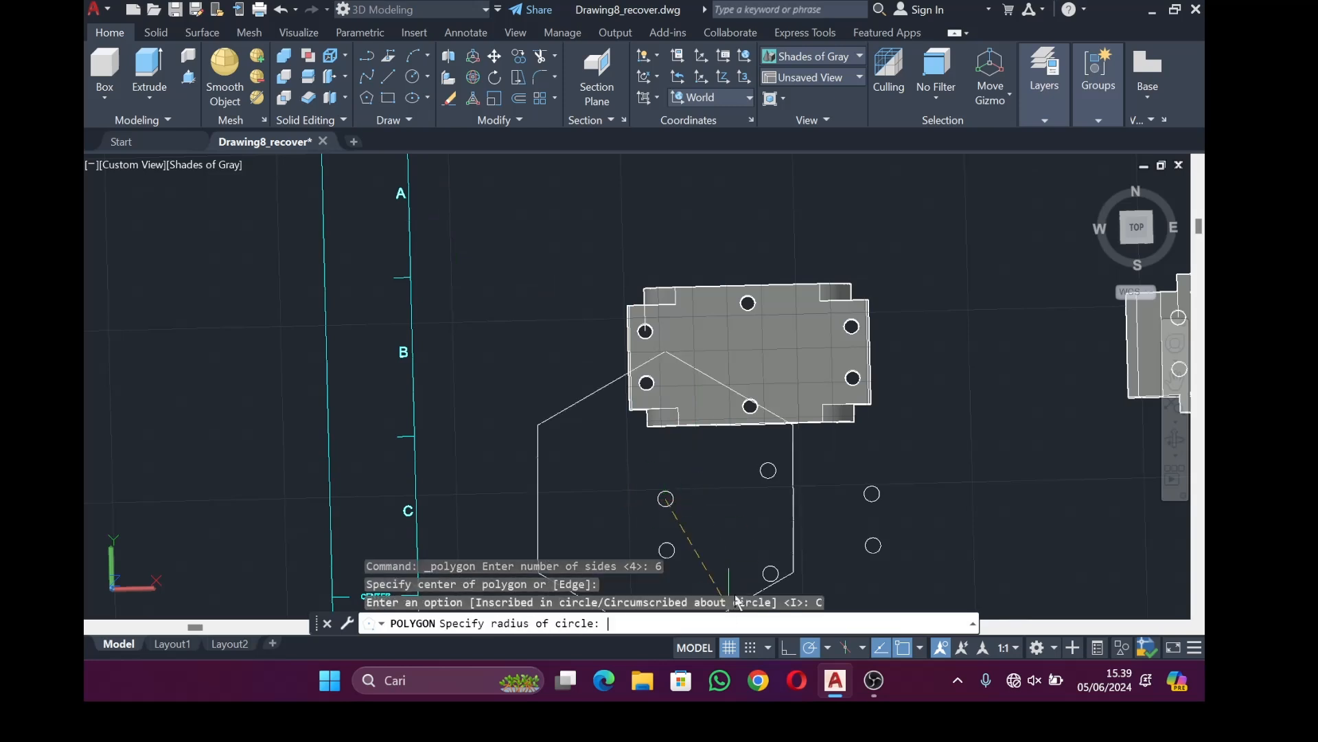
text(3.5)
key(Return)
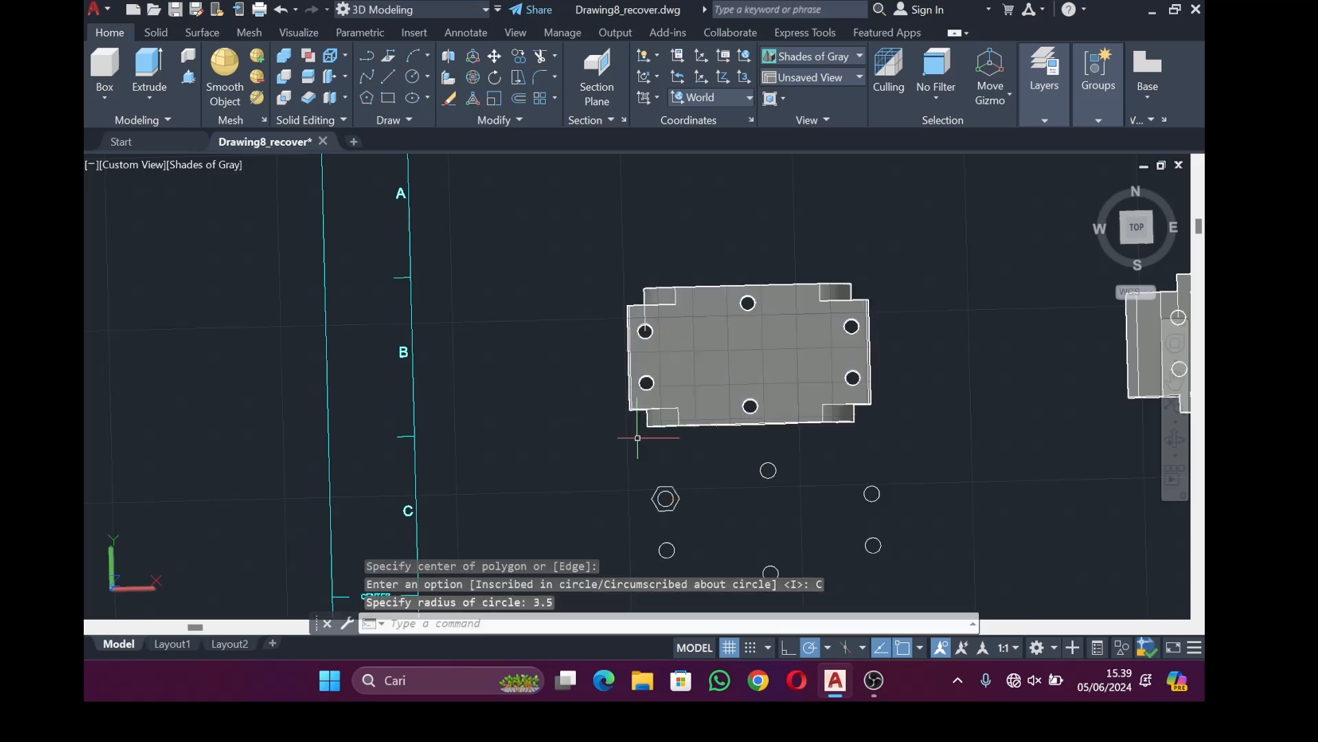
Copy the hexagon from its circle's centre onto the centres of the other five circles
click(677, 499)
mouse_move(680, 499)
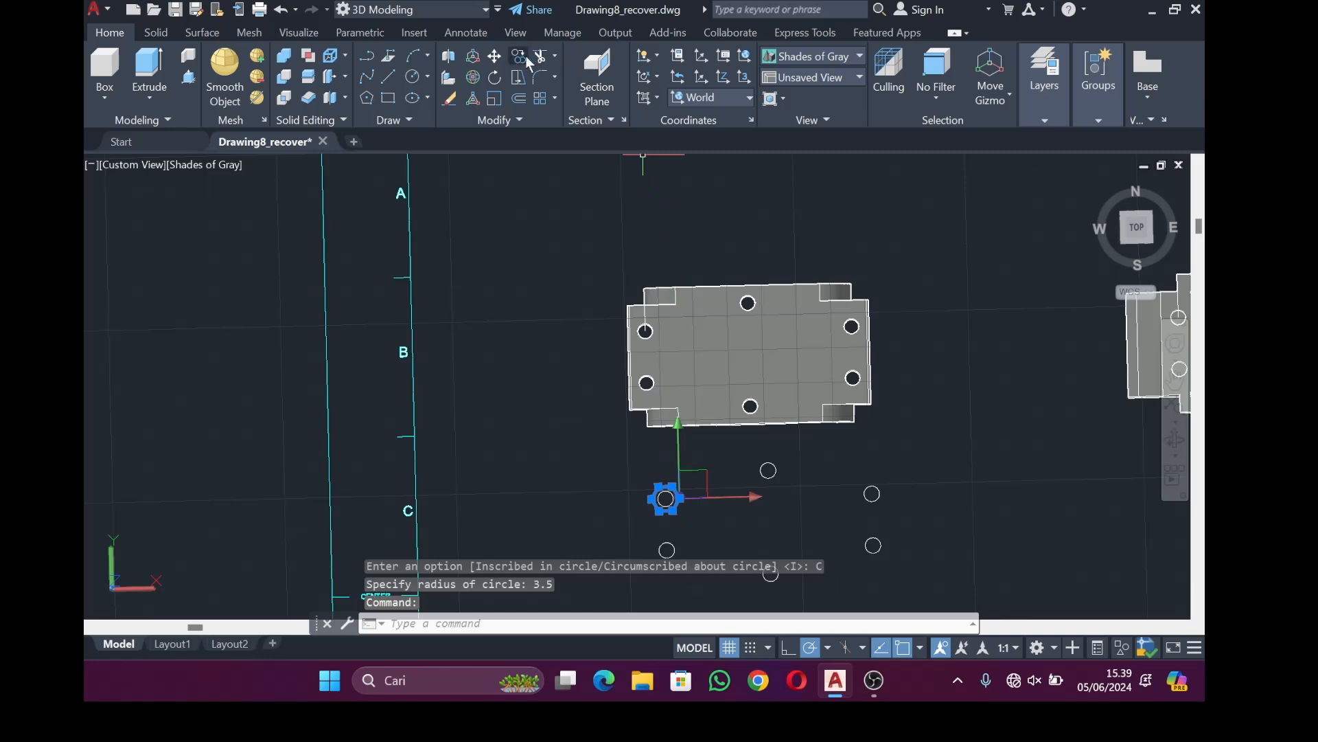
click(524, 60)
click(665, 499)
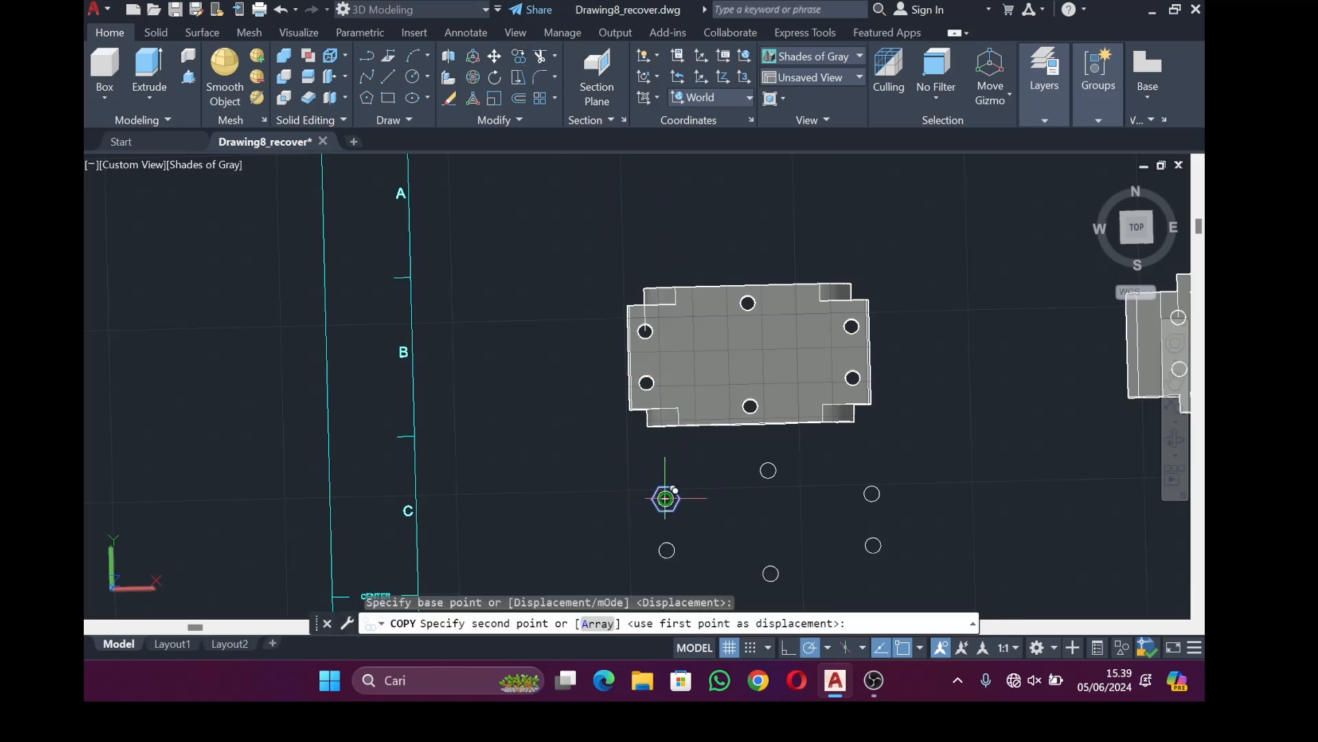
click(768, 470)
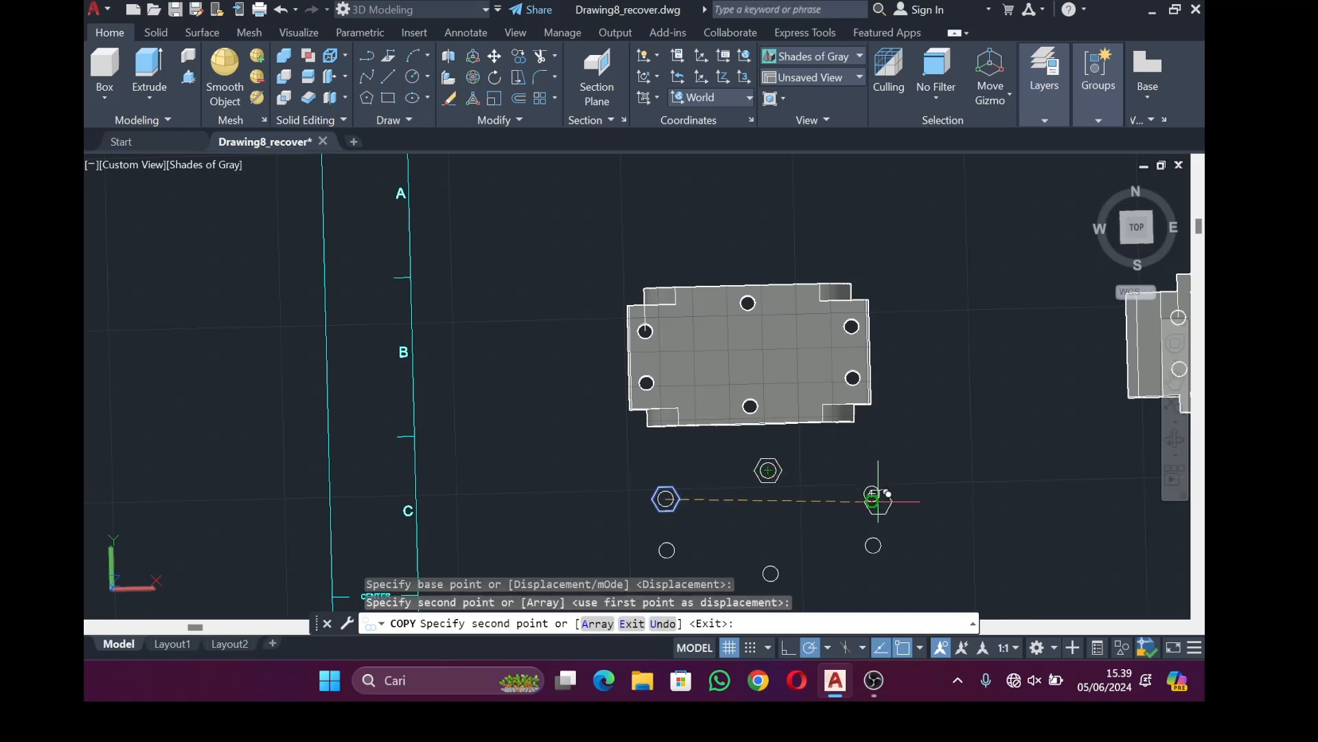
click(872, 493)
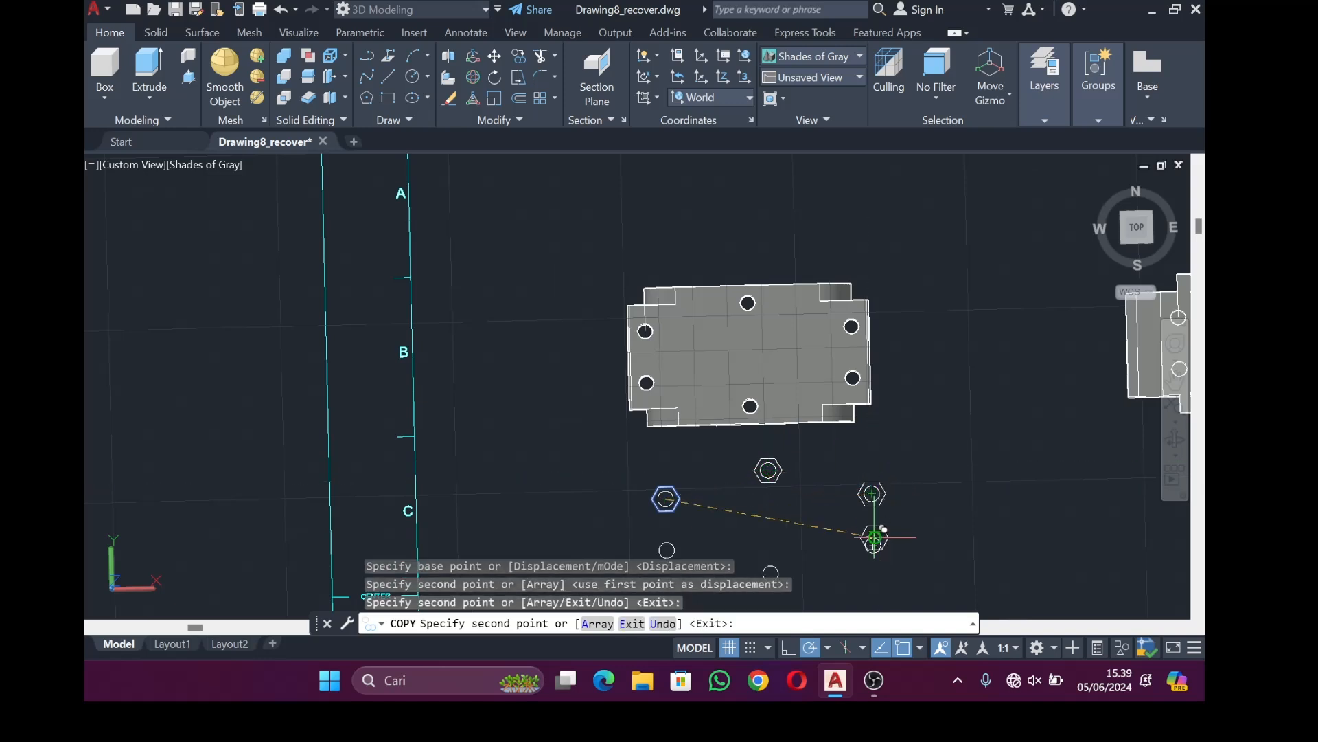
click(874, 545)
click(771, 574)
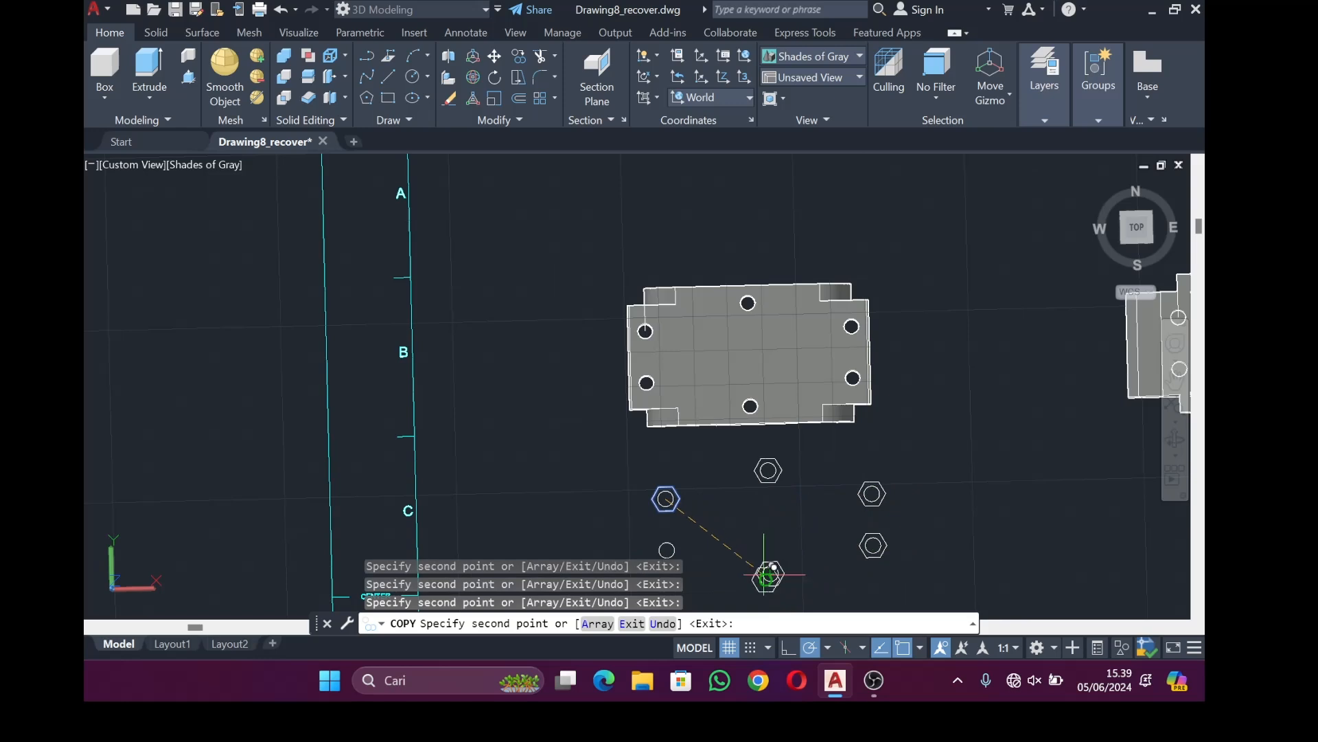
click(667, 550)
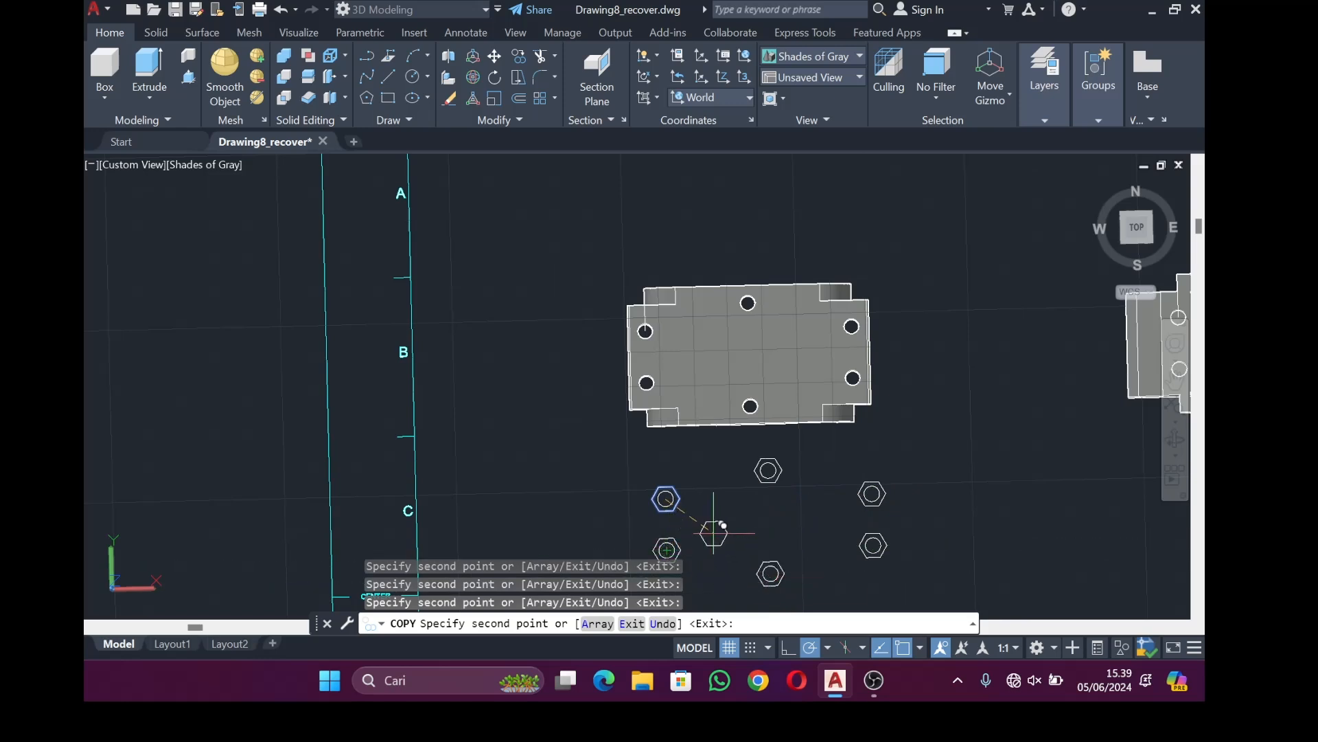
key(Return)
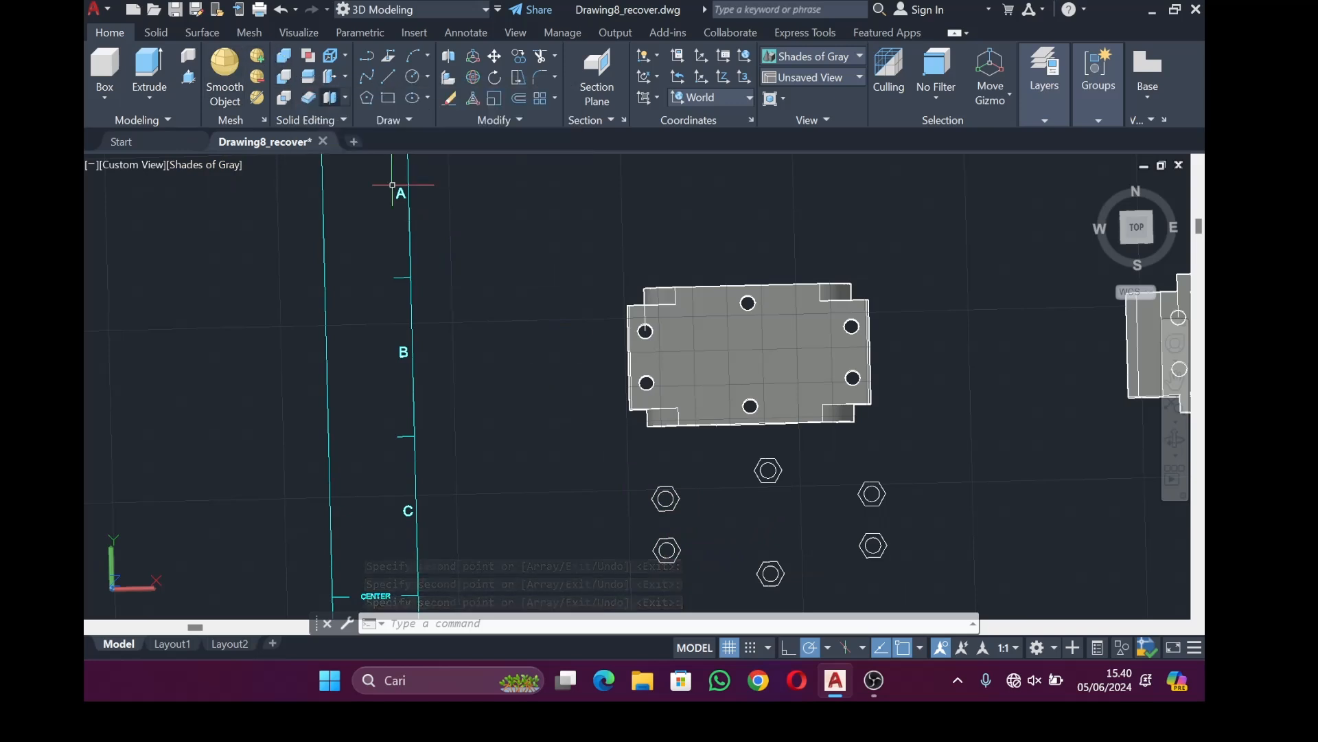
Try to join the six hexagons and their inner circles
mouse_move(621, 473)
mouse_down()
mouse_move(803, 459)
mouse_move(881, 470)
mouse_move(900, 606)
mouse_move(733, 603)
mouse_move(600, 518)
mouse_move(596, 500)
mouse_up()
text(jo)
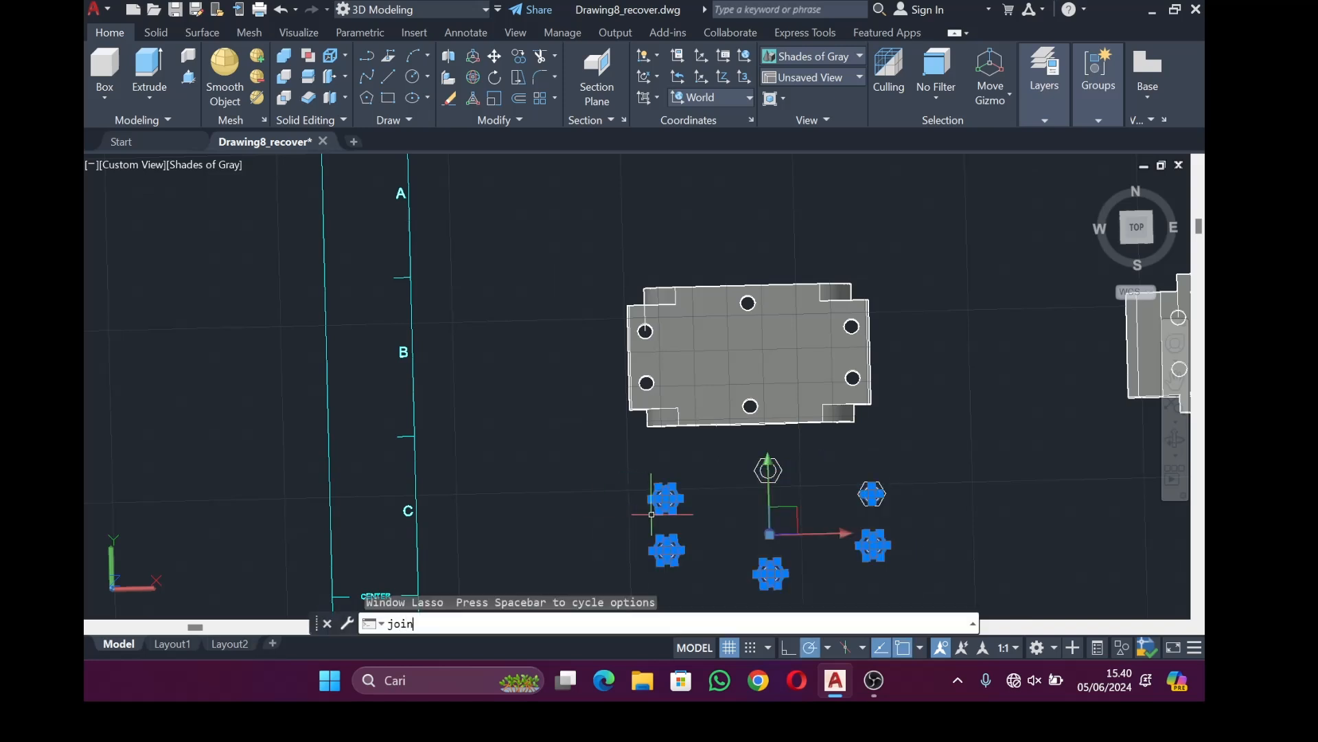
text(in)
key(Return)
mouse_move(693, 451)
mouse_down()
mouse_move(782, 432)
mouse_move(915, 471)
mouse_move(782, 584)
mouse_move(577, 557)
mouse_move(556, 532)
mouse_up()
text(joi)
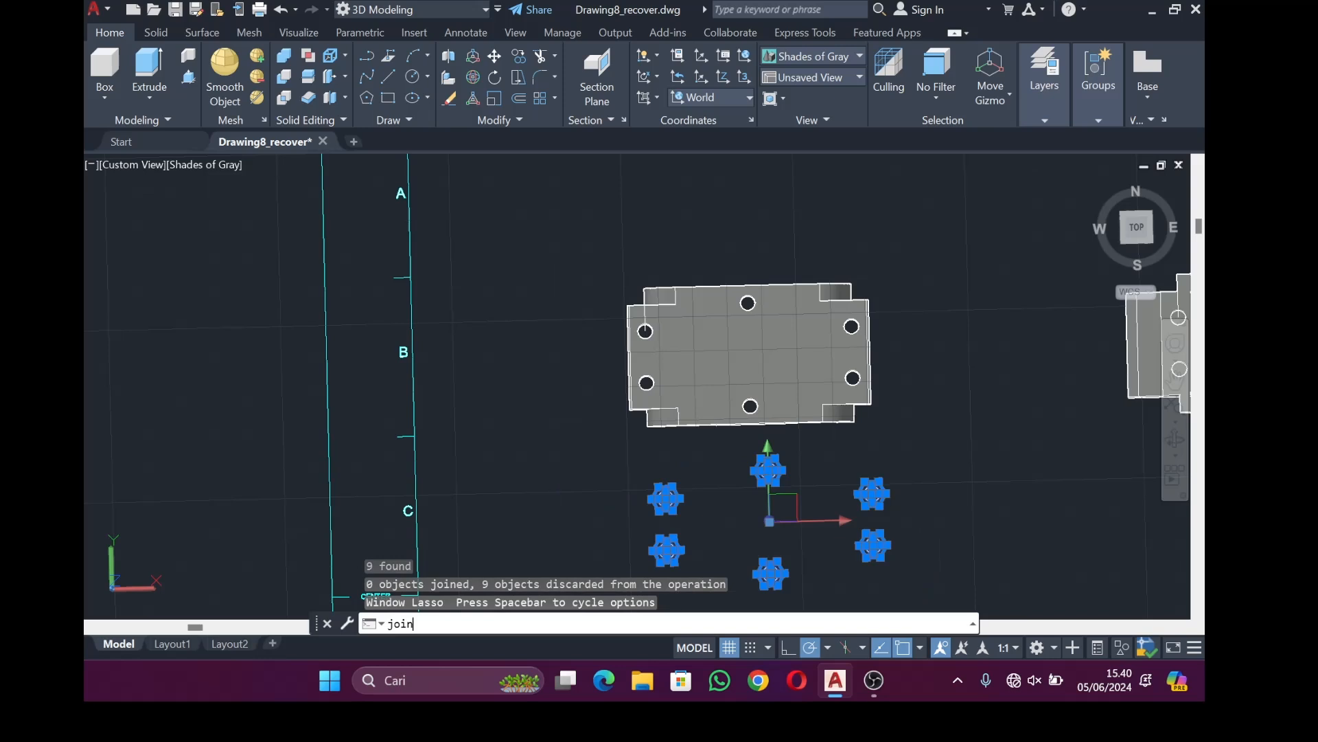
key(Return)
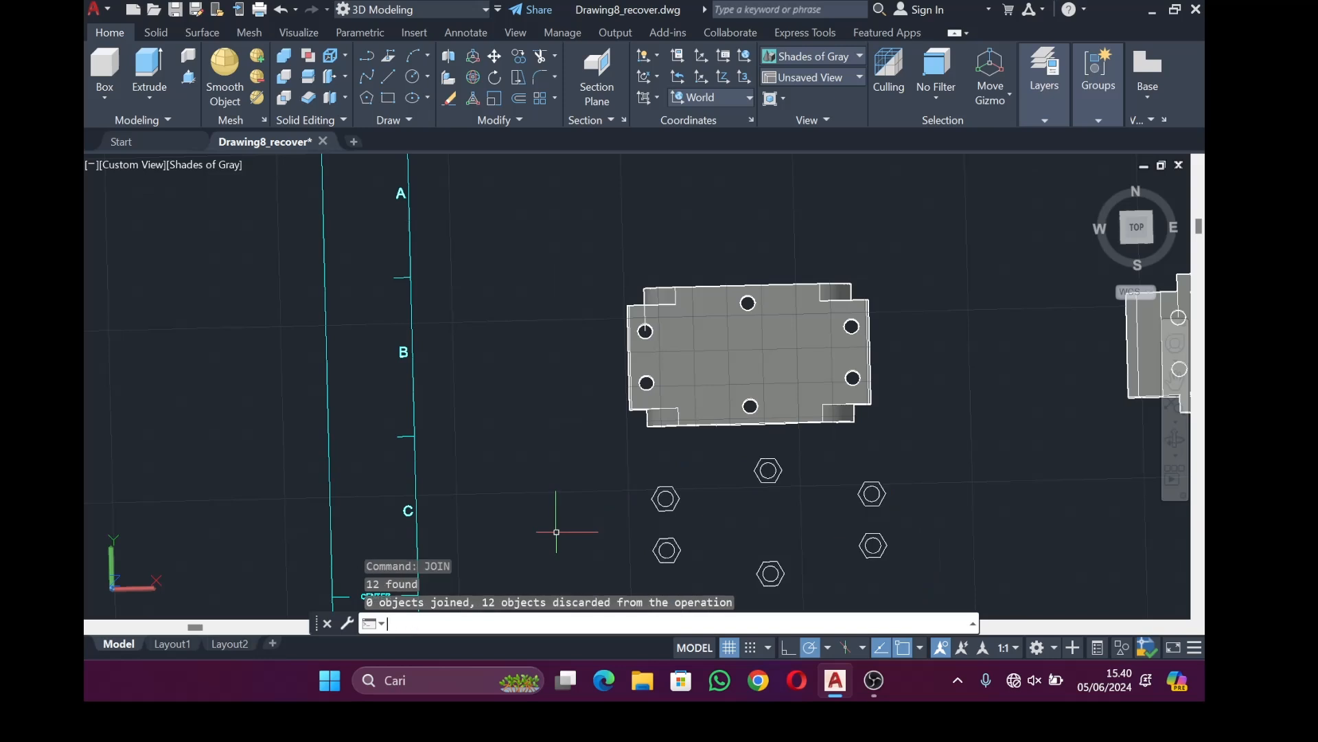
Presspull all six inner circles together to a height of 29 to form the bolt shanks
click(188, 78)
click(666, 499)
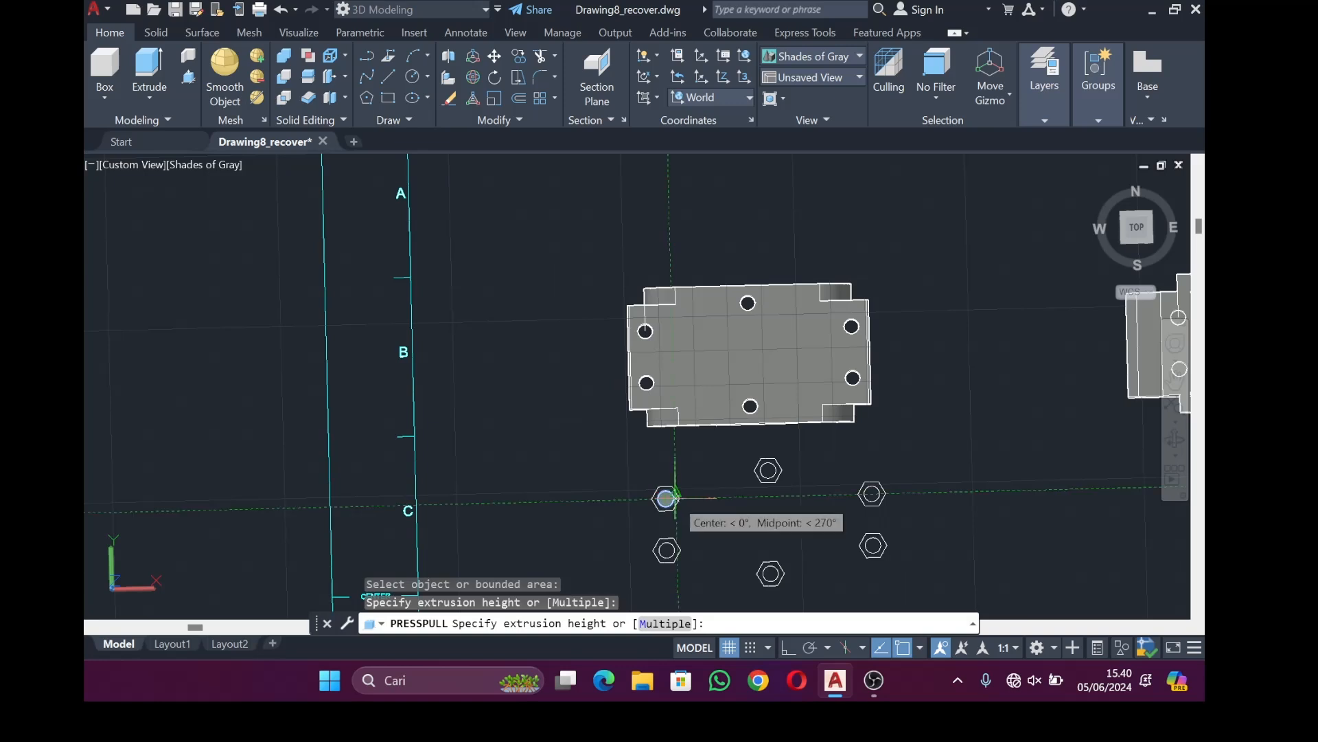
click(666, 623)
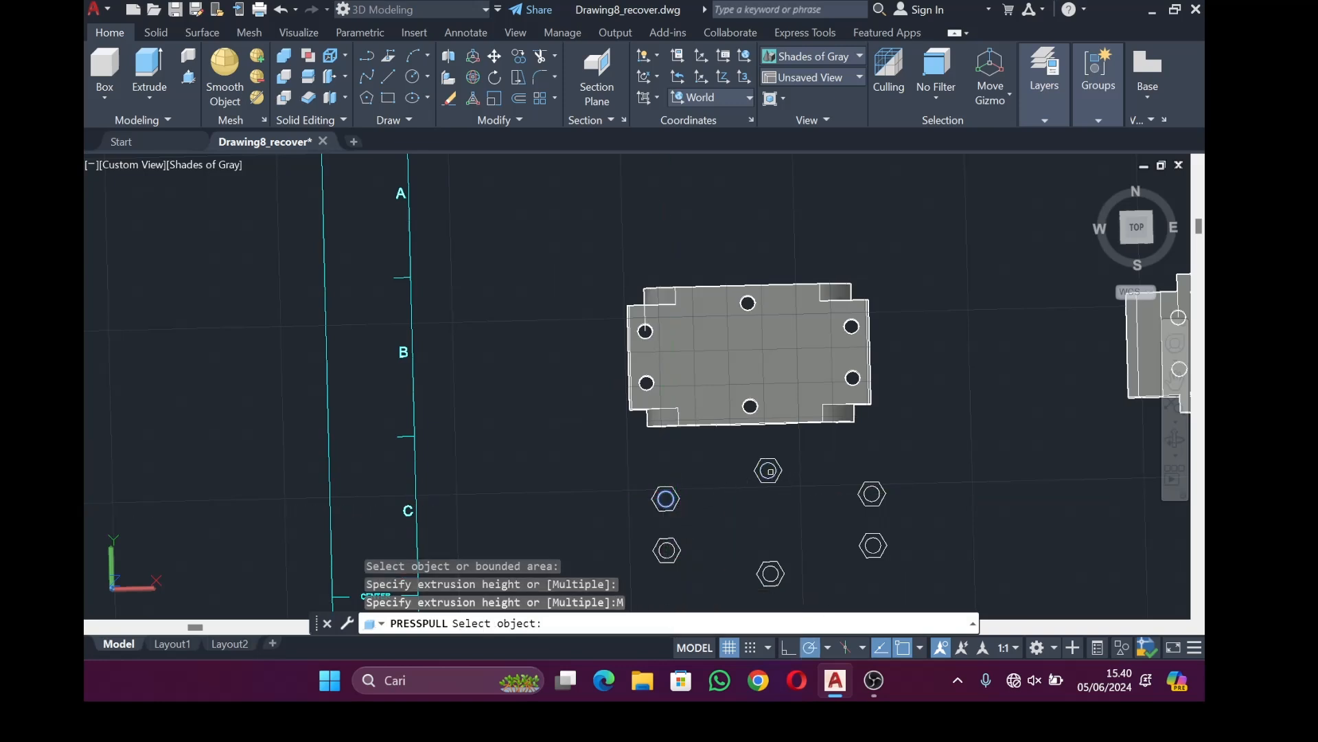
click(773, 471)
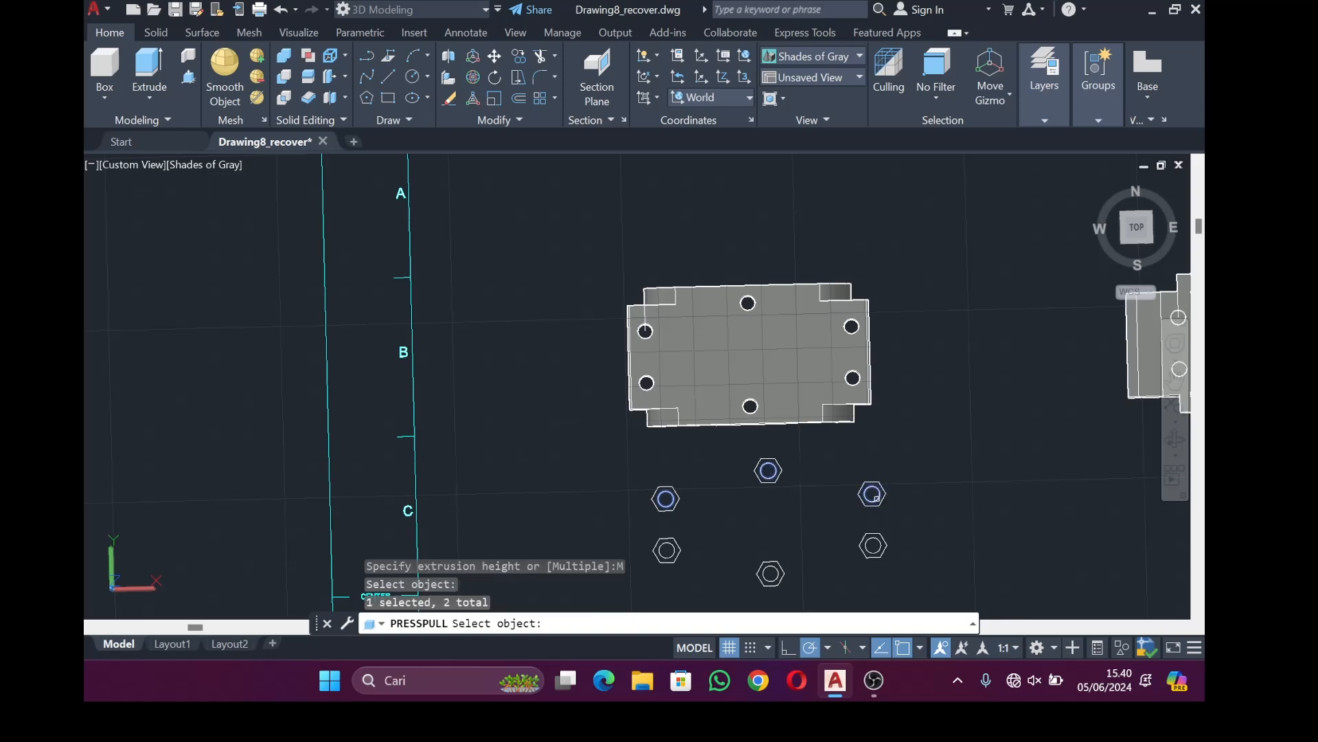
click(885, 500)
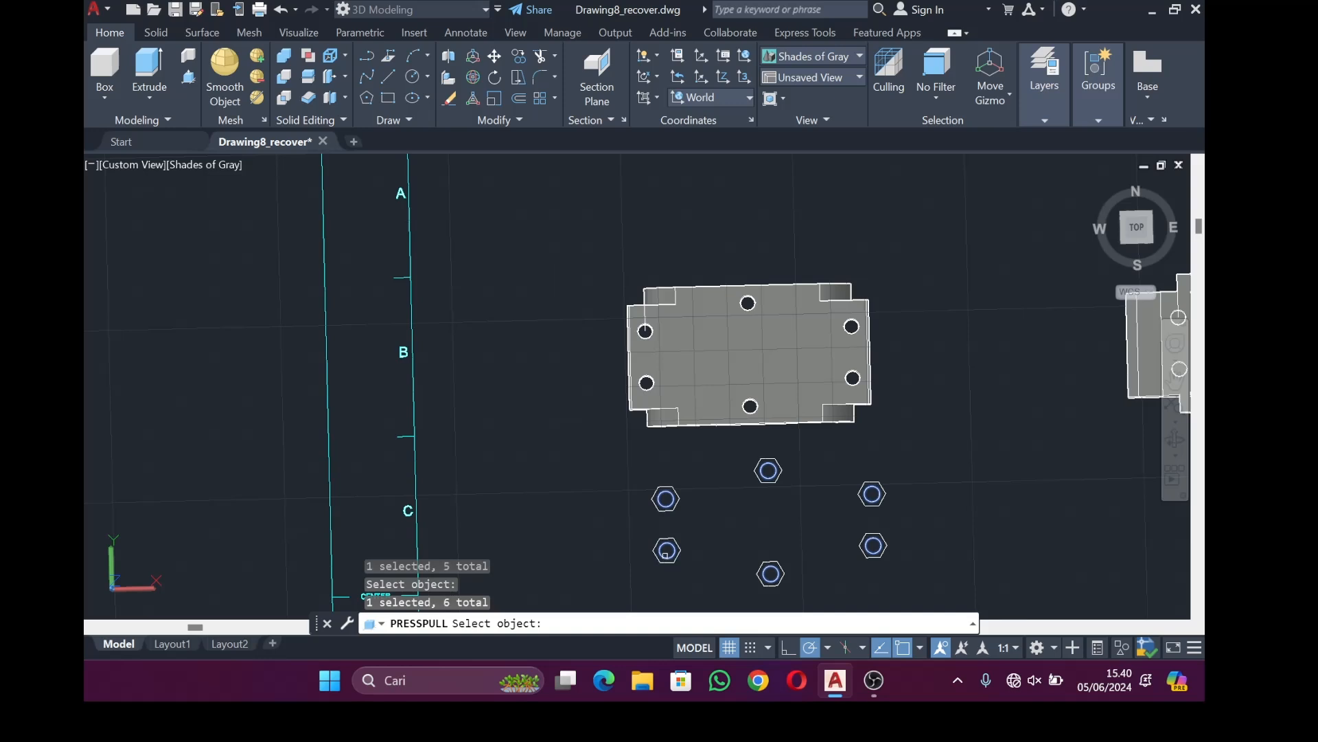
key(Return)
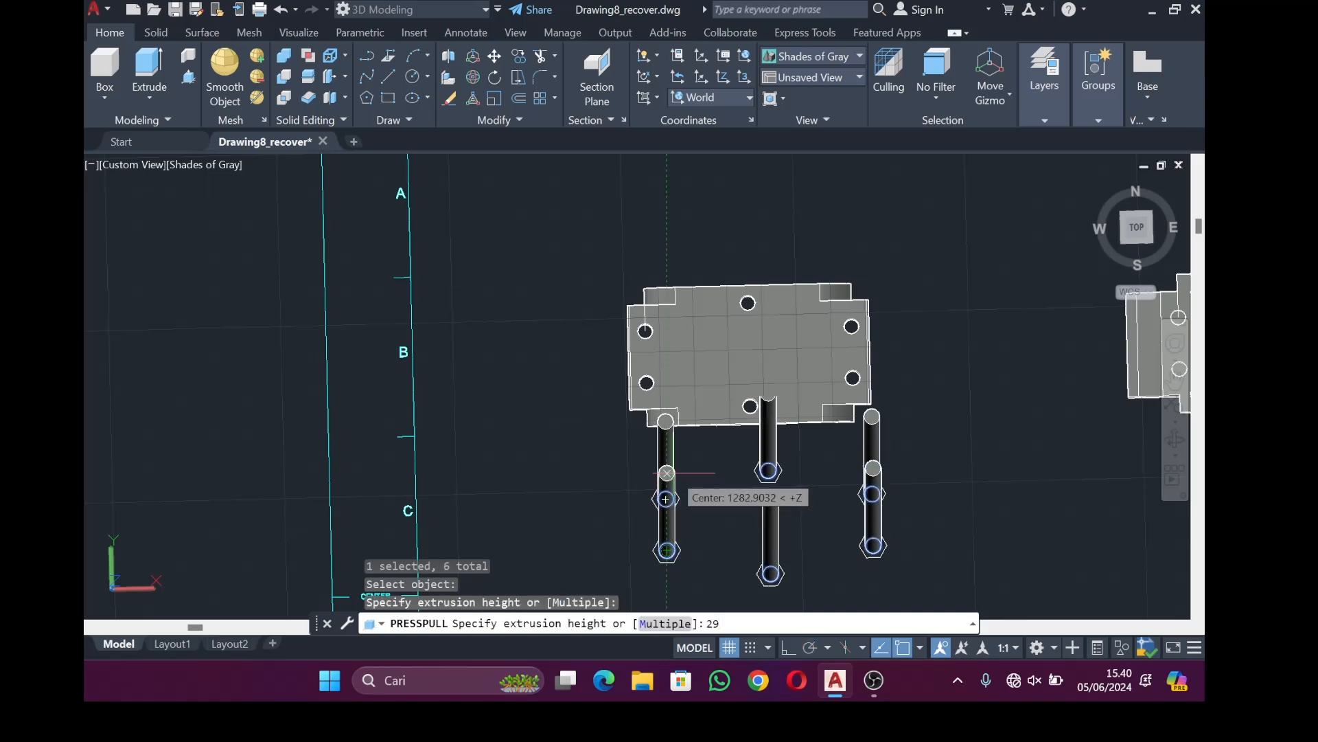
key(Return)
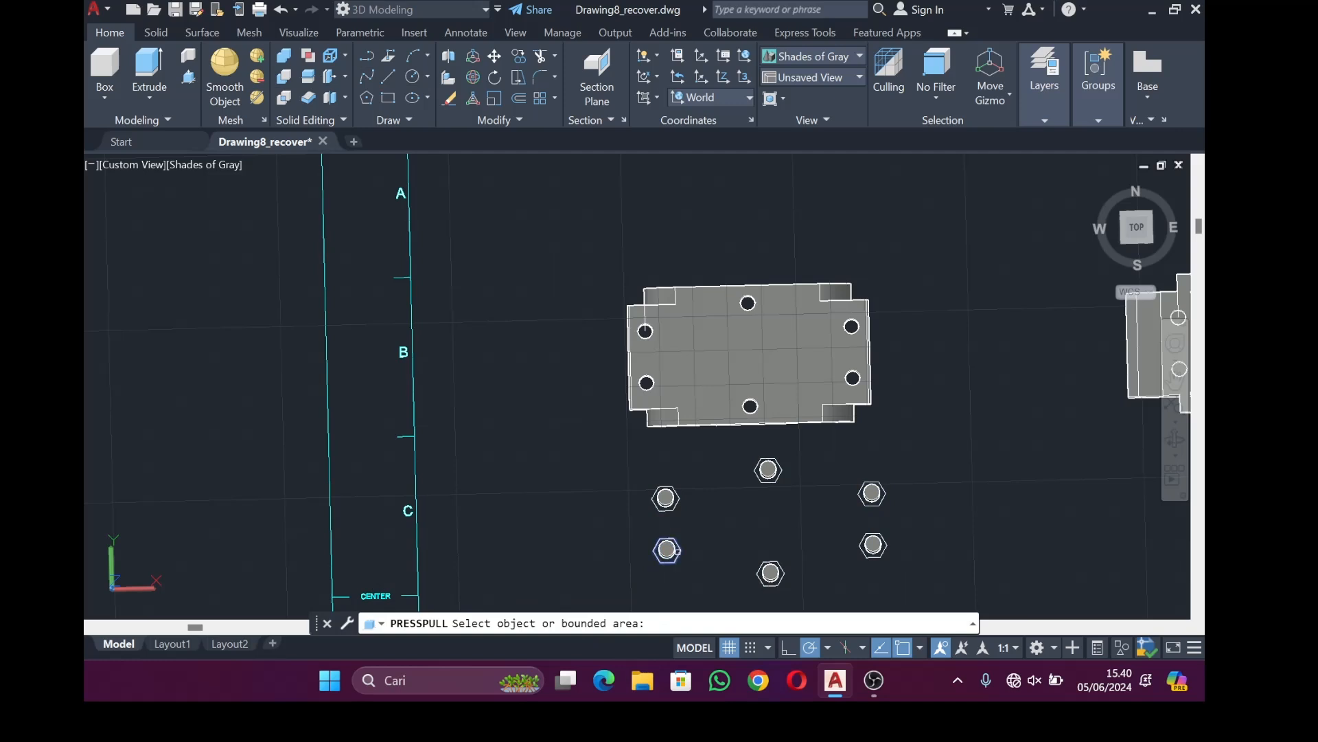
Presspull all six hexagons together to a height of 4 to form the bolt heads
click(667, 549)
click(672, 622)
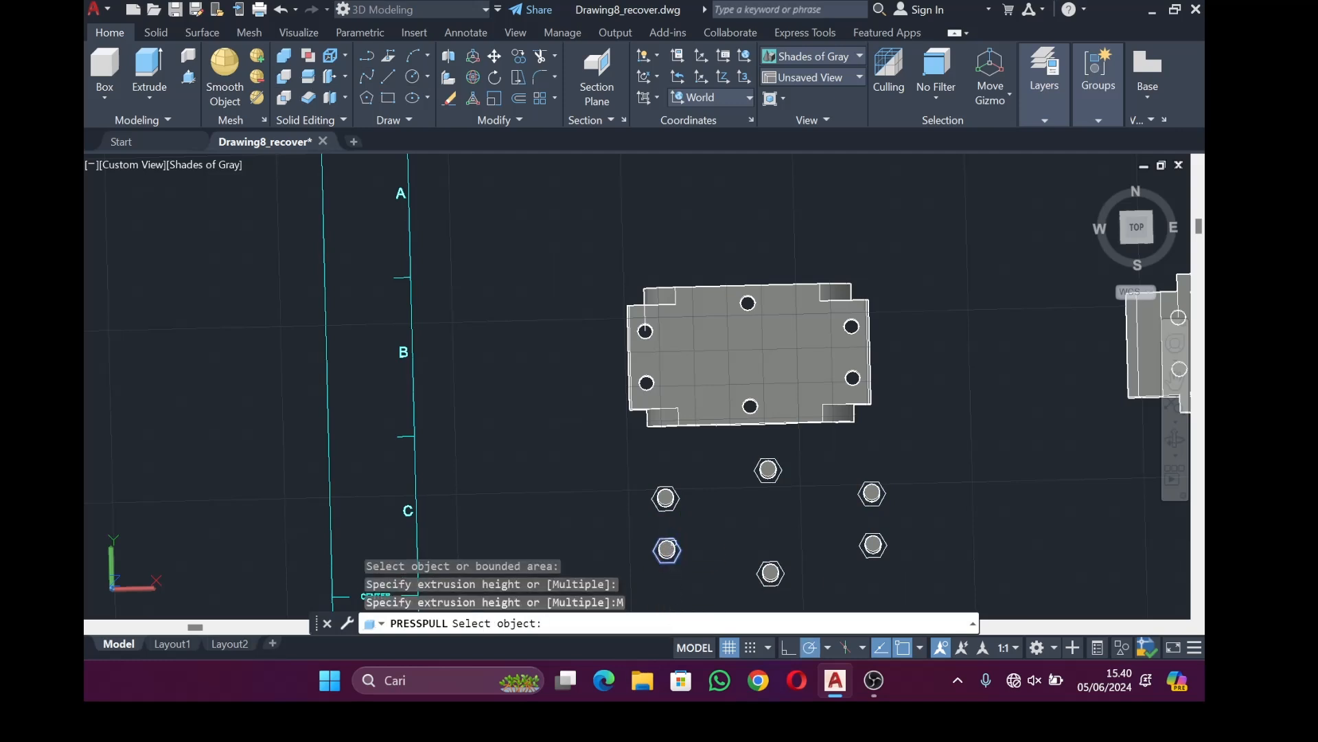
click(666, 498)
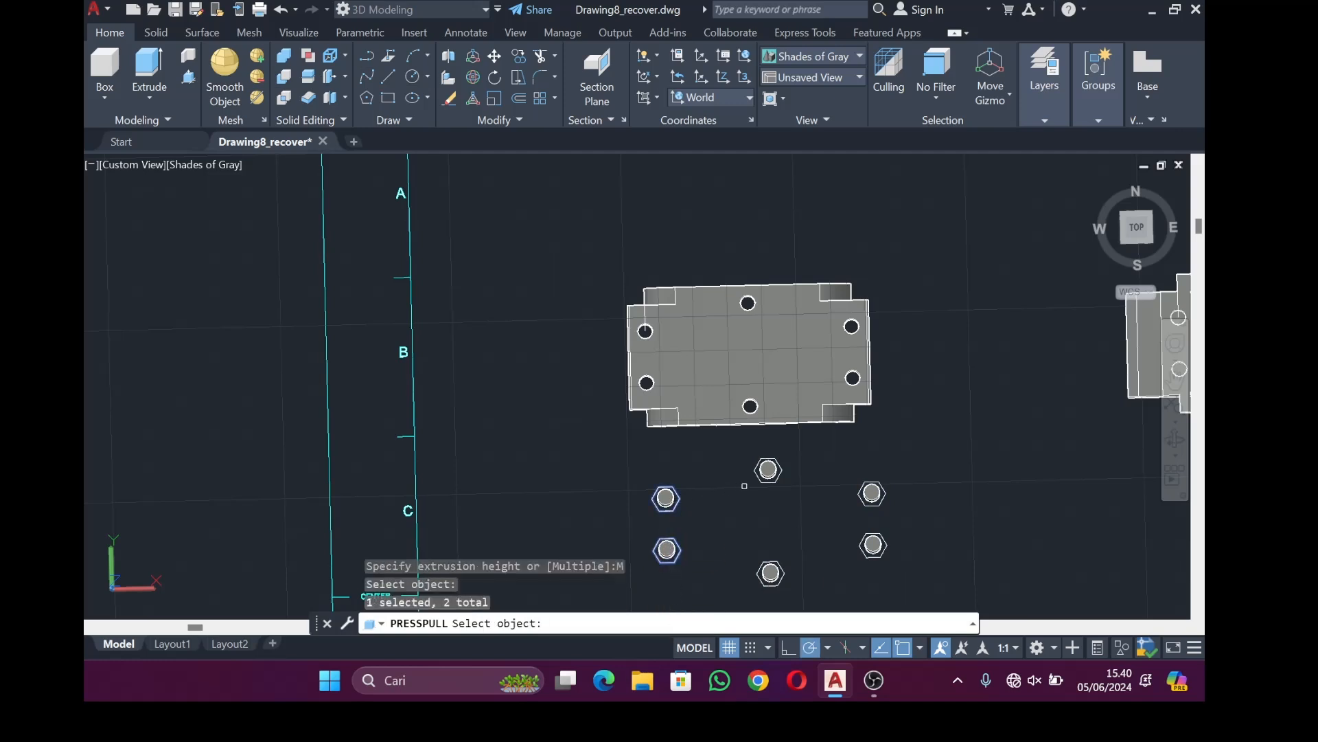
click(780, 472)
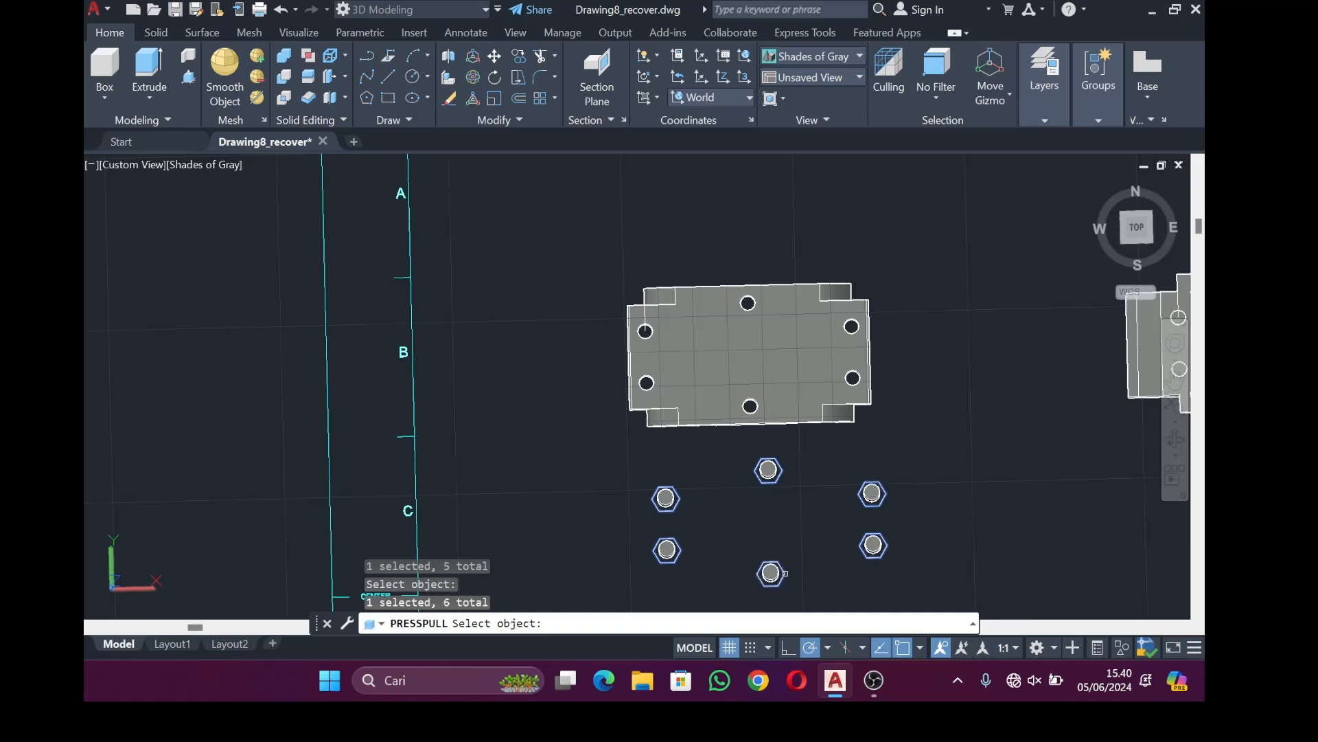
key(Return)
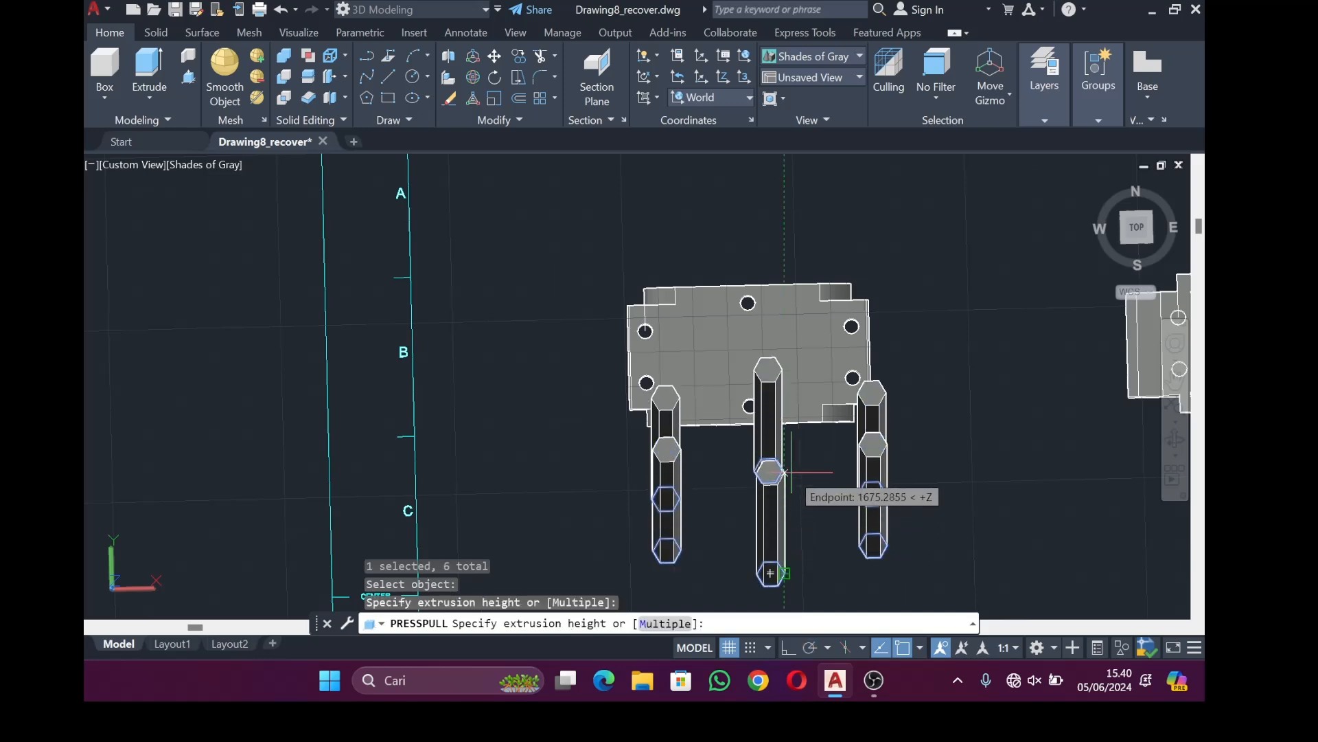
text(4)
key(Return)
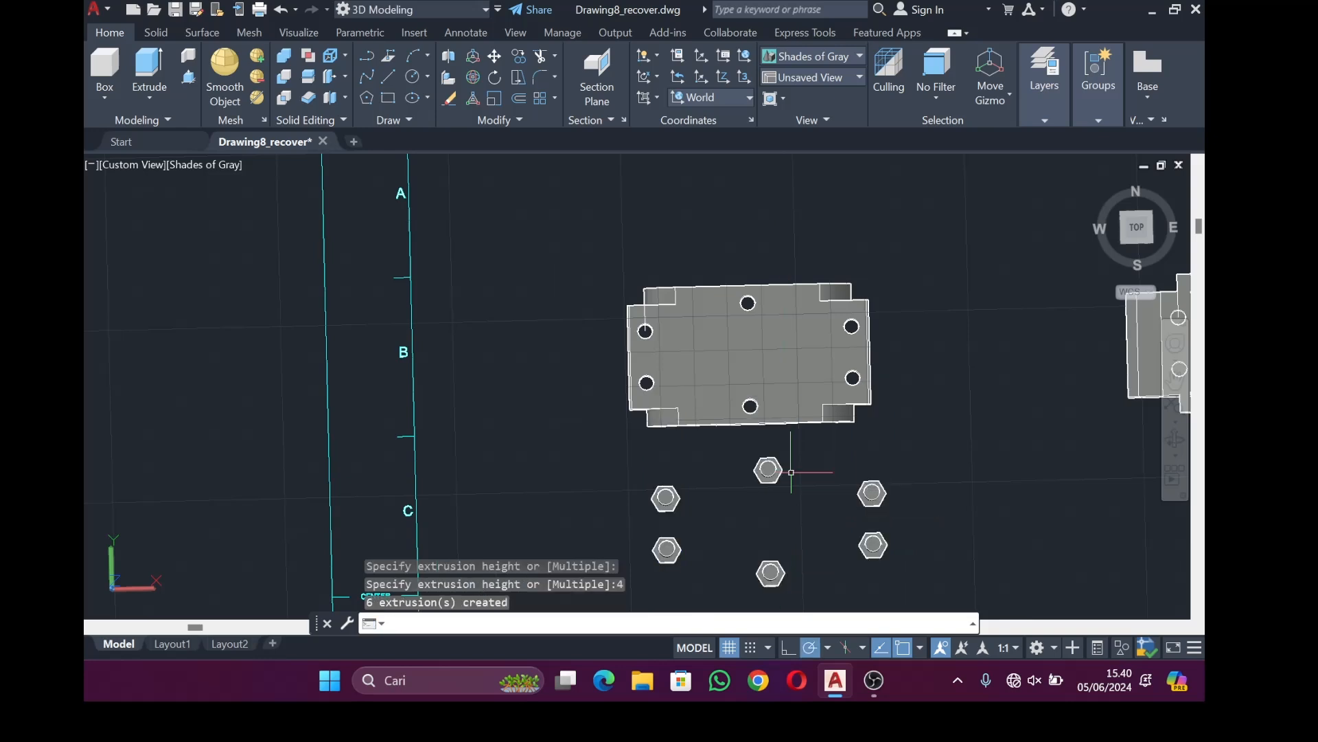
Draw a radius 10 circle in the empty area below the stepped part
click(1176, 378)
mouse_move(1004, 456)
mouse_down()
mouse_move(799, 402)
mouse_move(462, 385)
mouse_up()
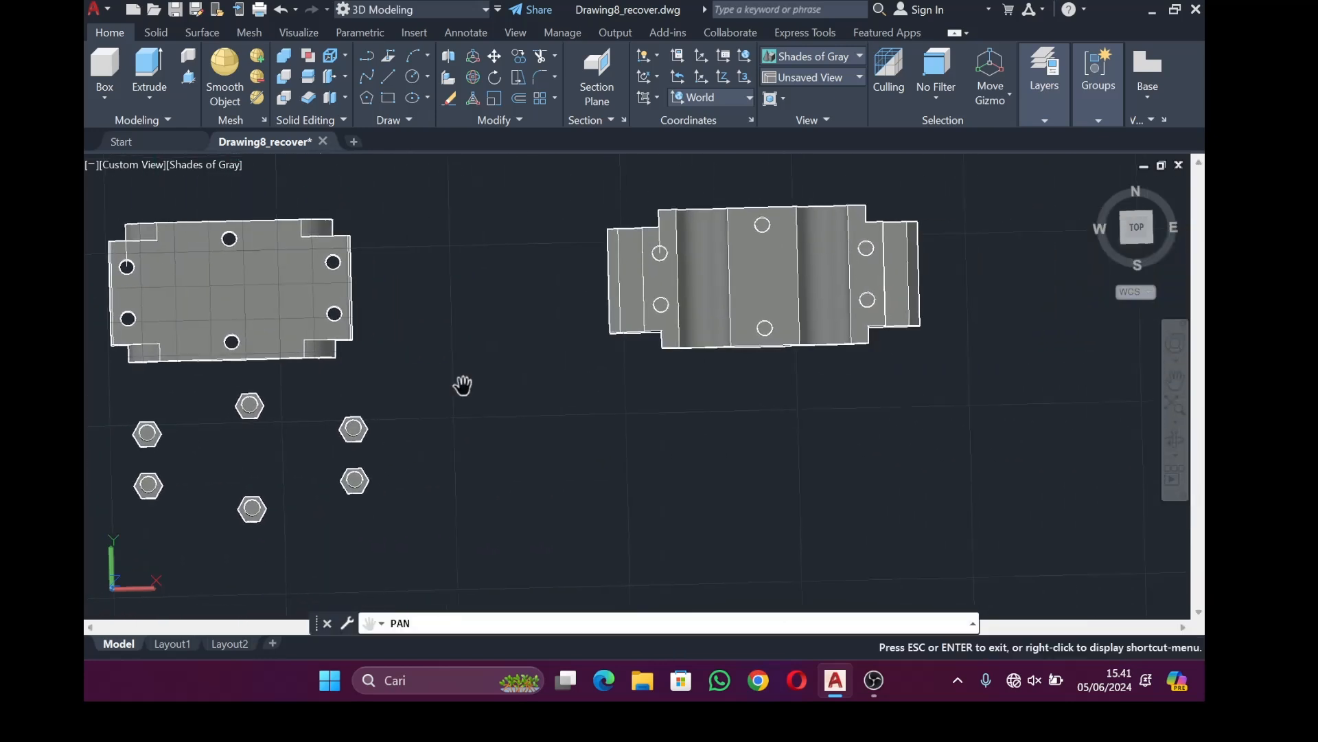
click(413, 77)
scroll(559, 538, down, 8)
scroll(557, 561, up, 6)
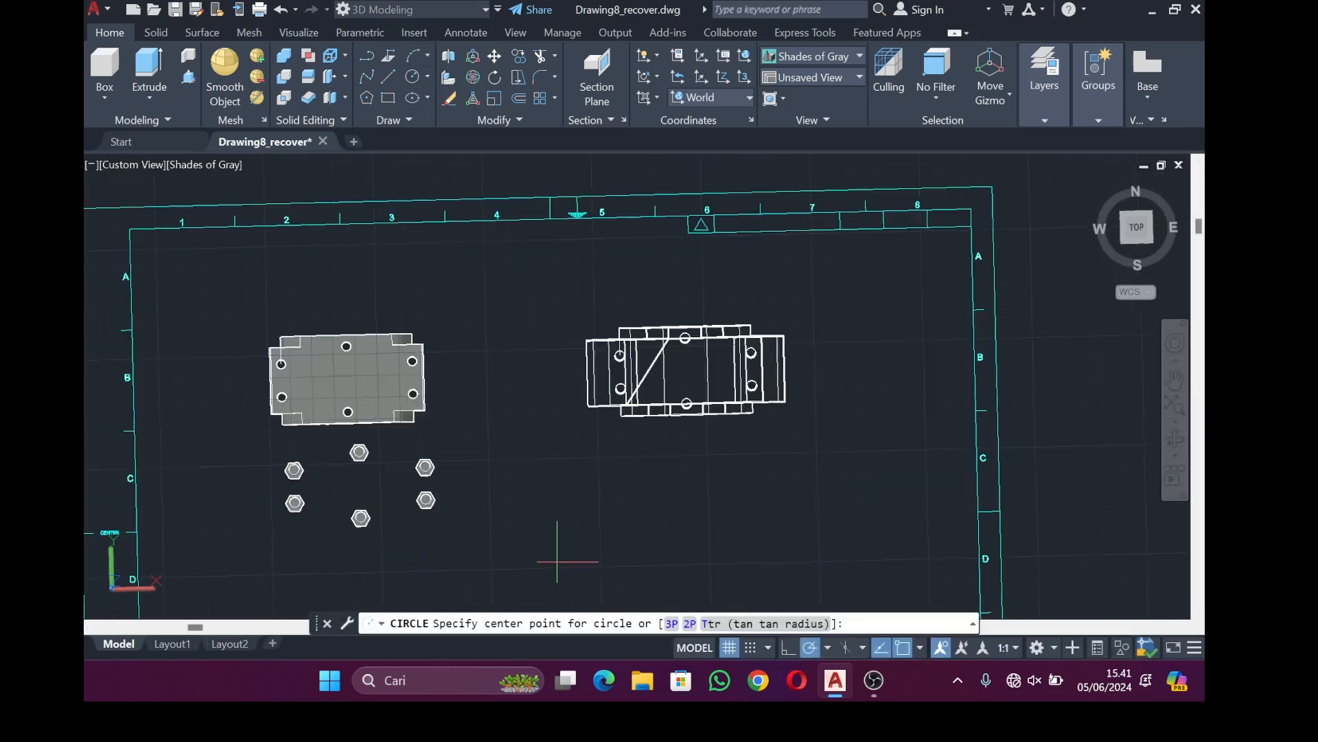
click(582, 535)
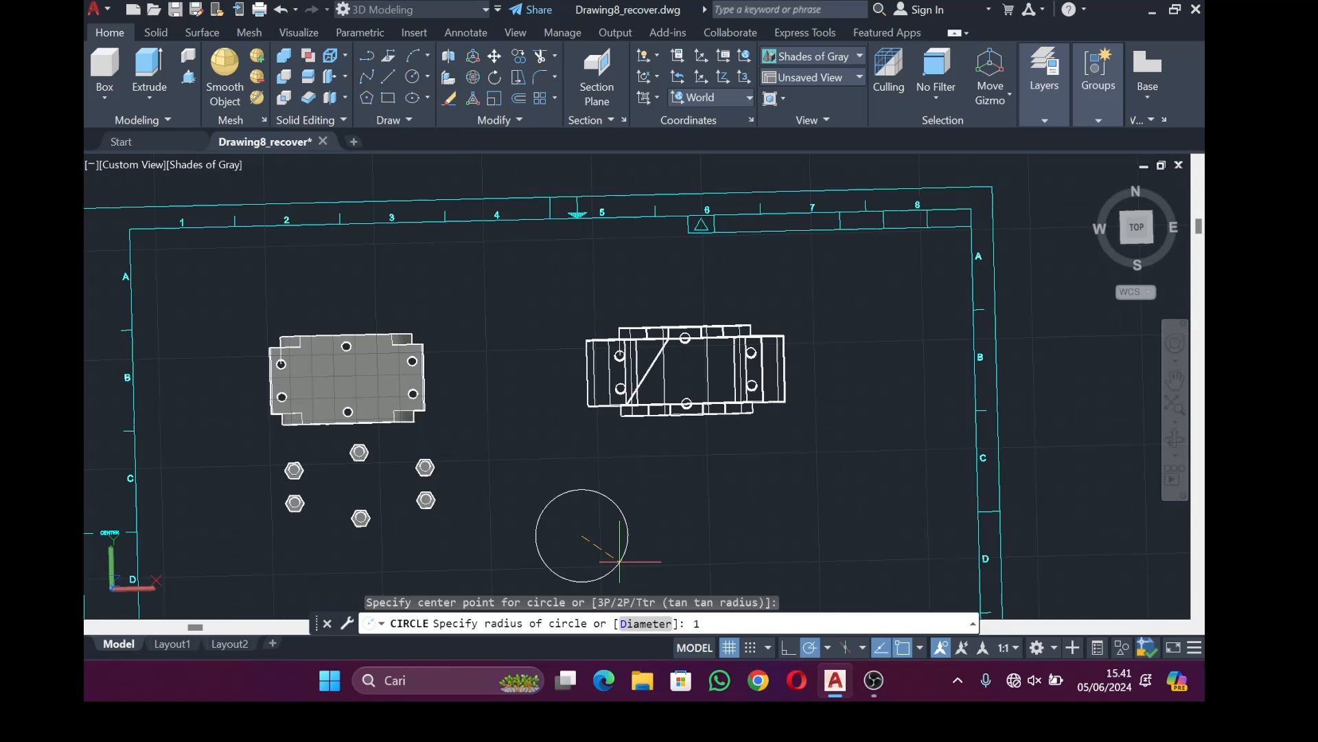
text(10)
key(Return)
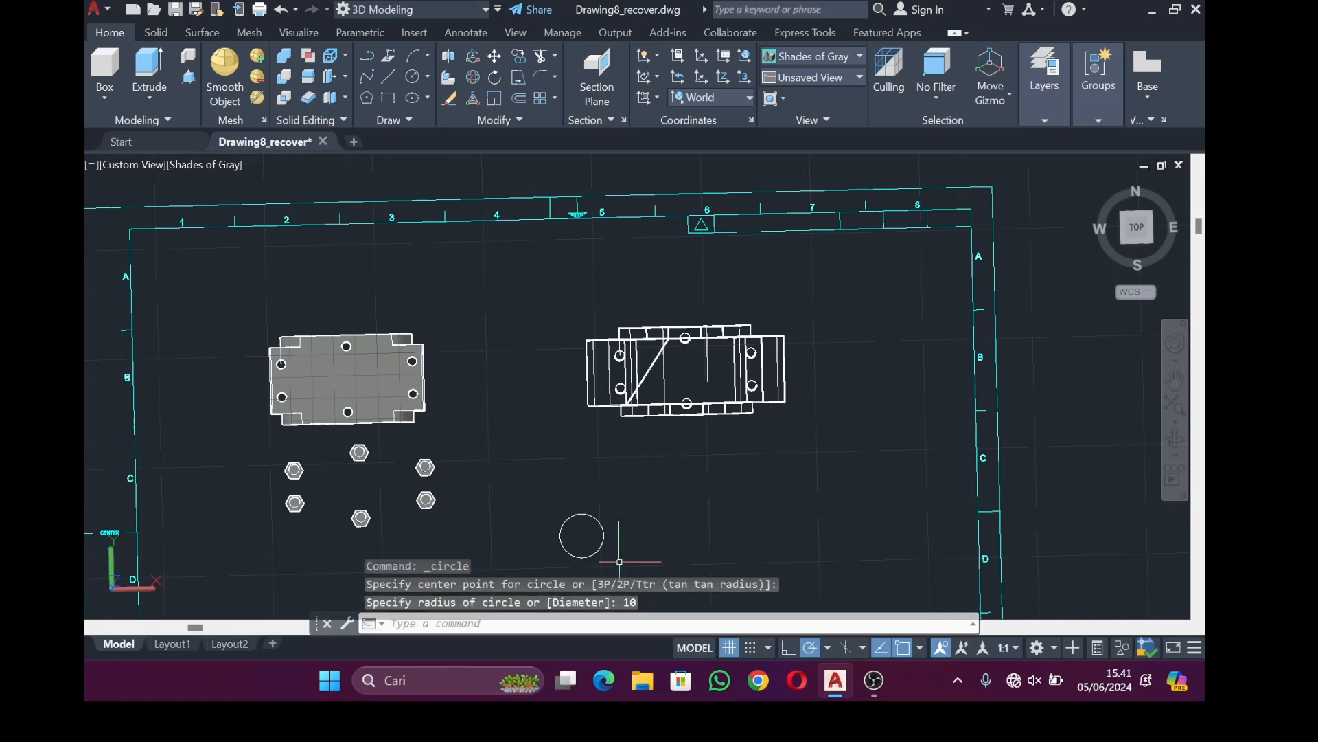
Draw two circles of radius 5.5 and 7.5 concentric with the radius 10 circle
click(425, 78)
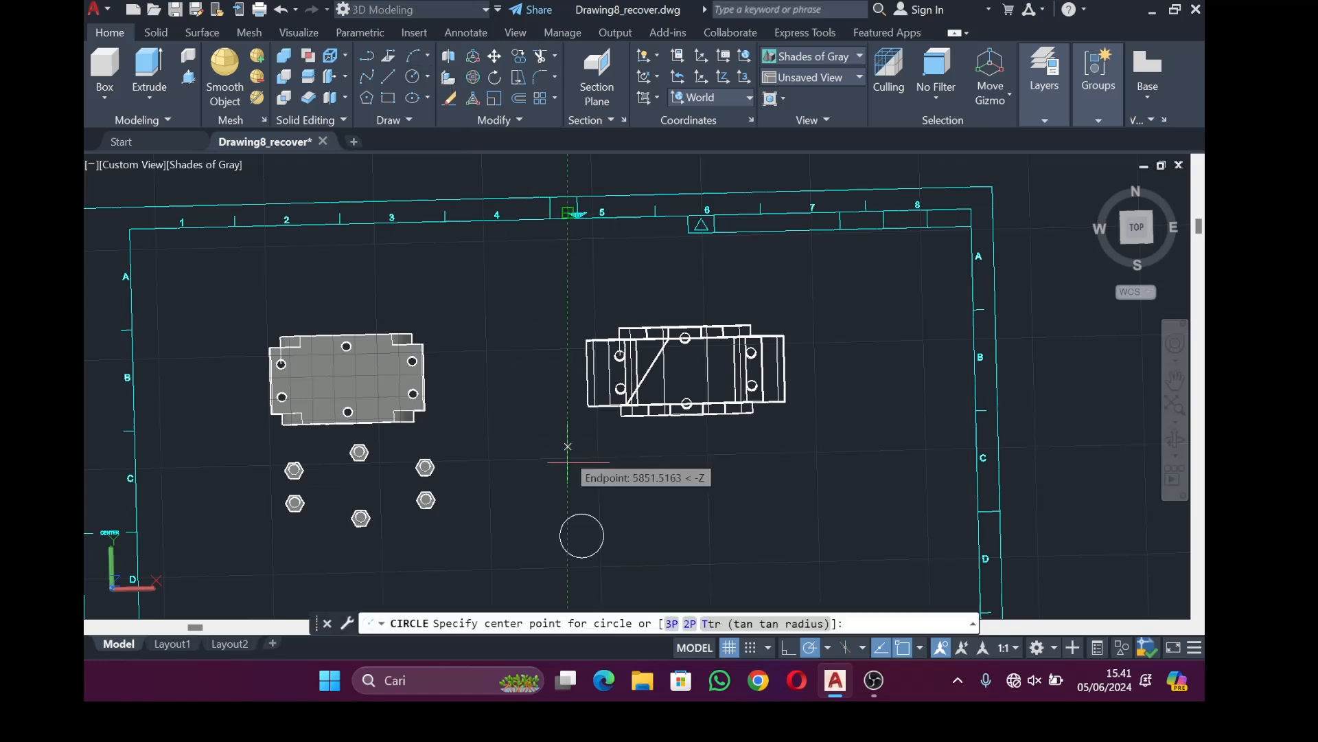
click(581, 535)
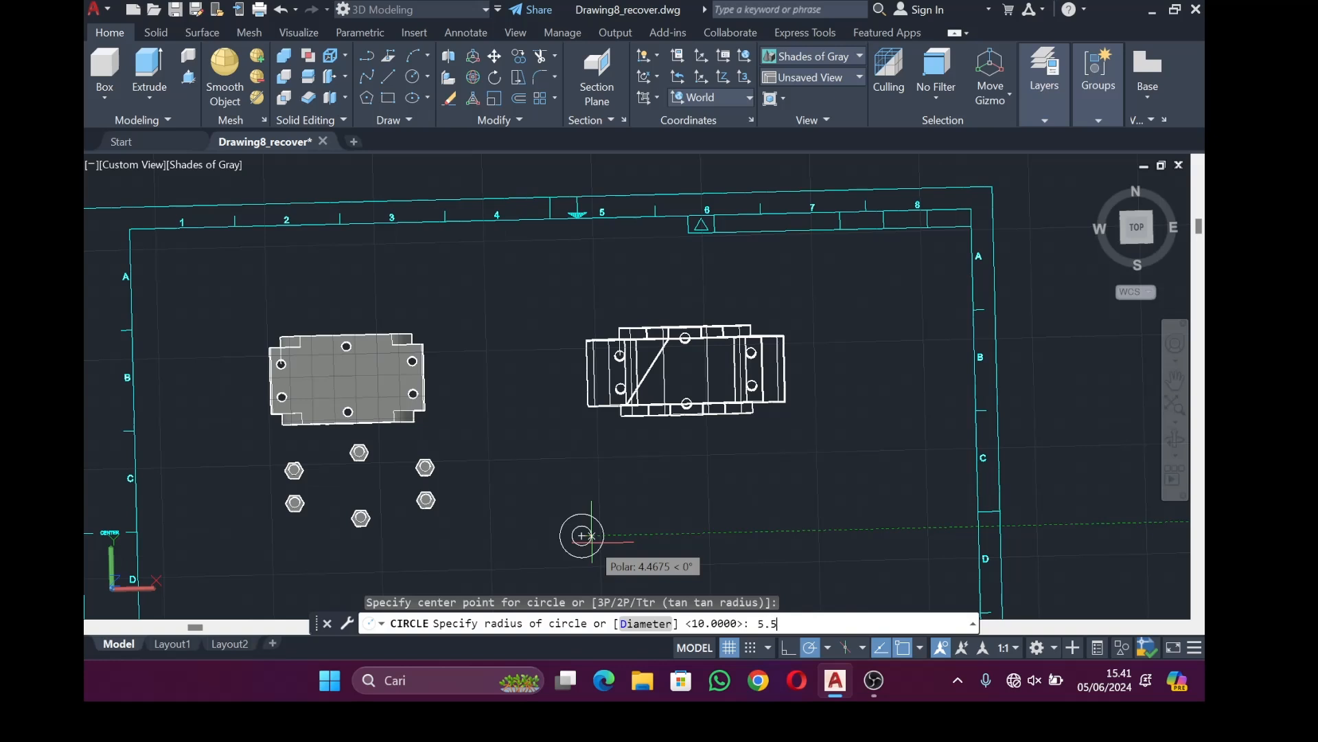
key(Return)
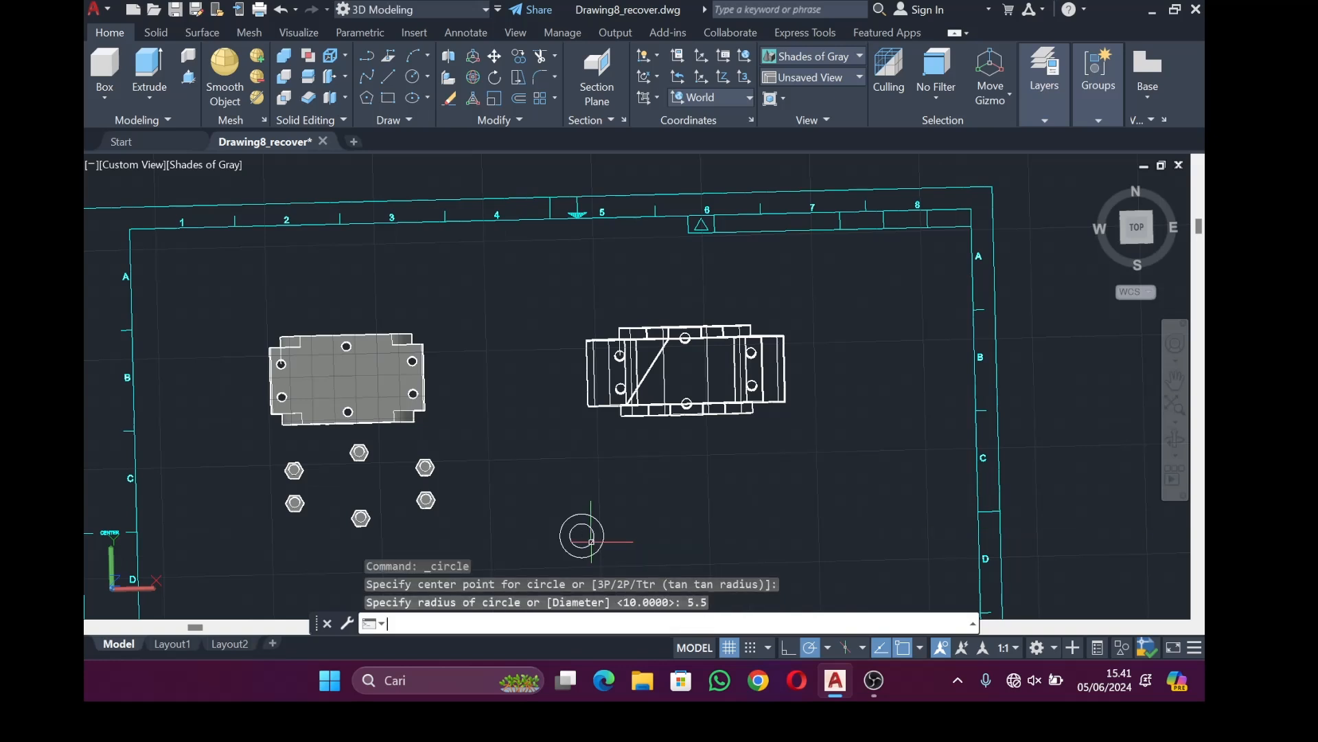
click(414, 77)
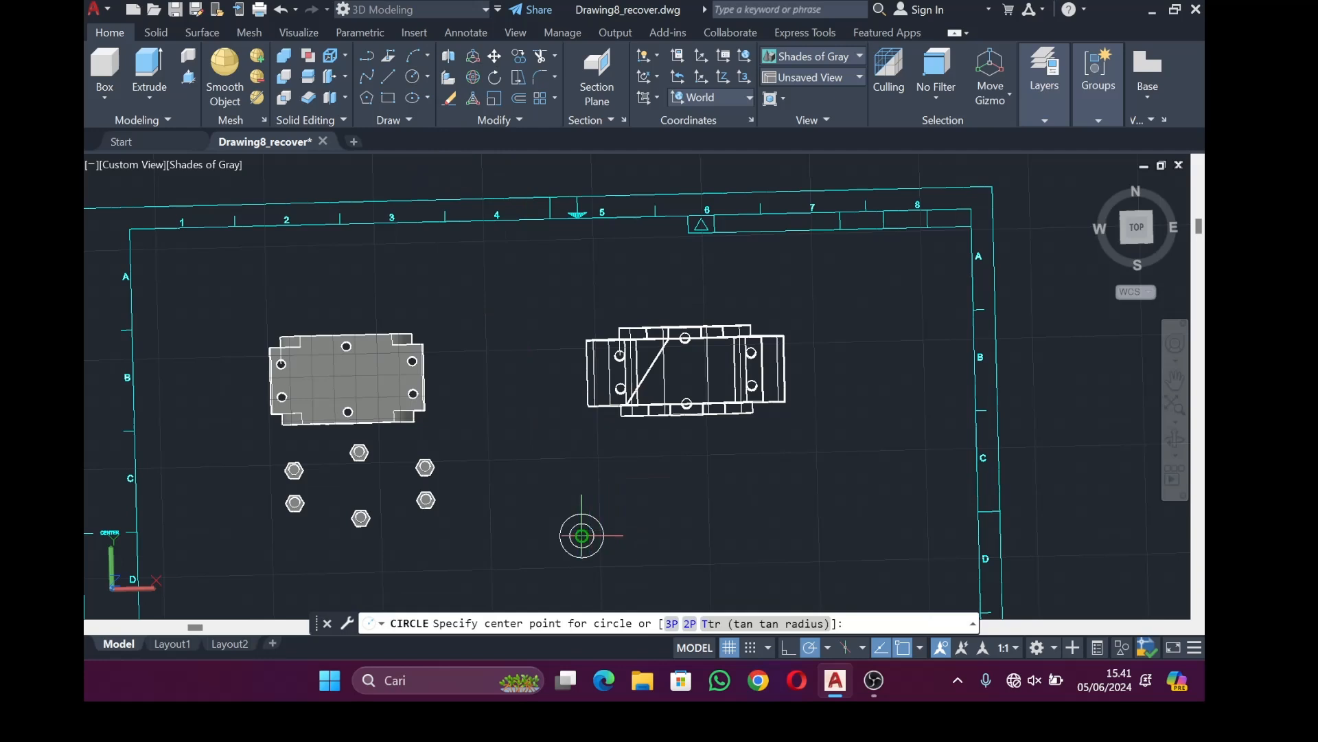
click(581, 536)
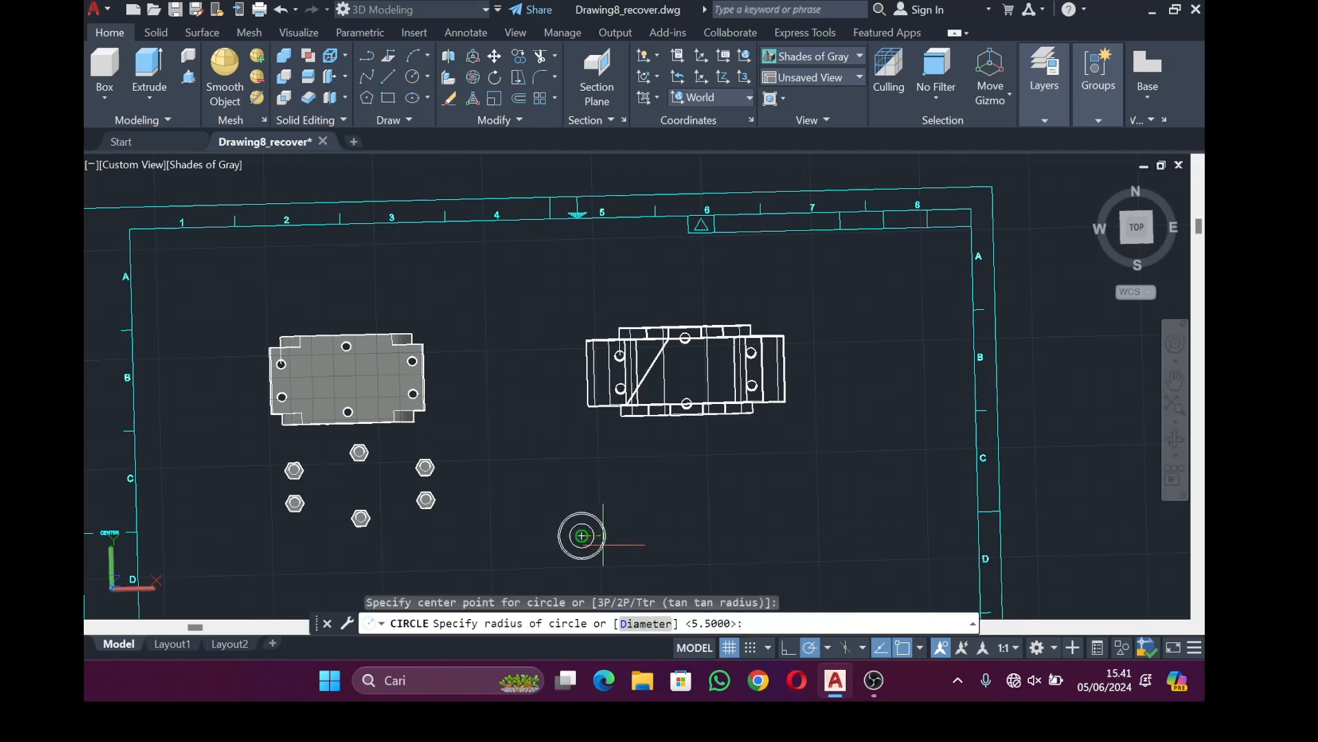
text(7.5)
key(Return)
Presspull the outer radius 10 circle to a height of 5 to form the flange
scroll(591, 539, up, 4)
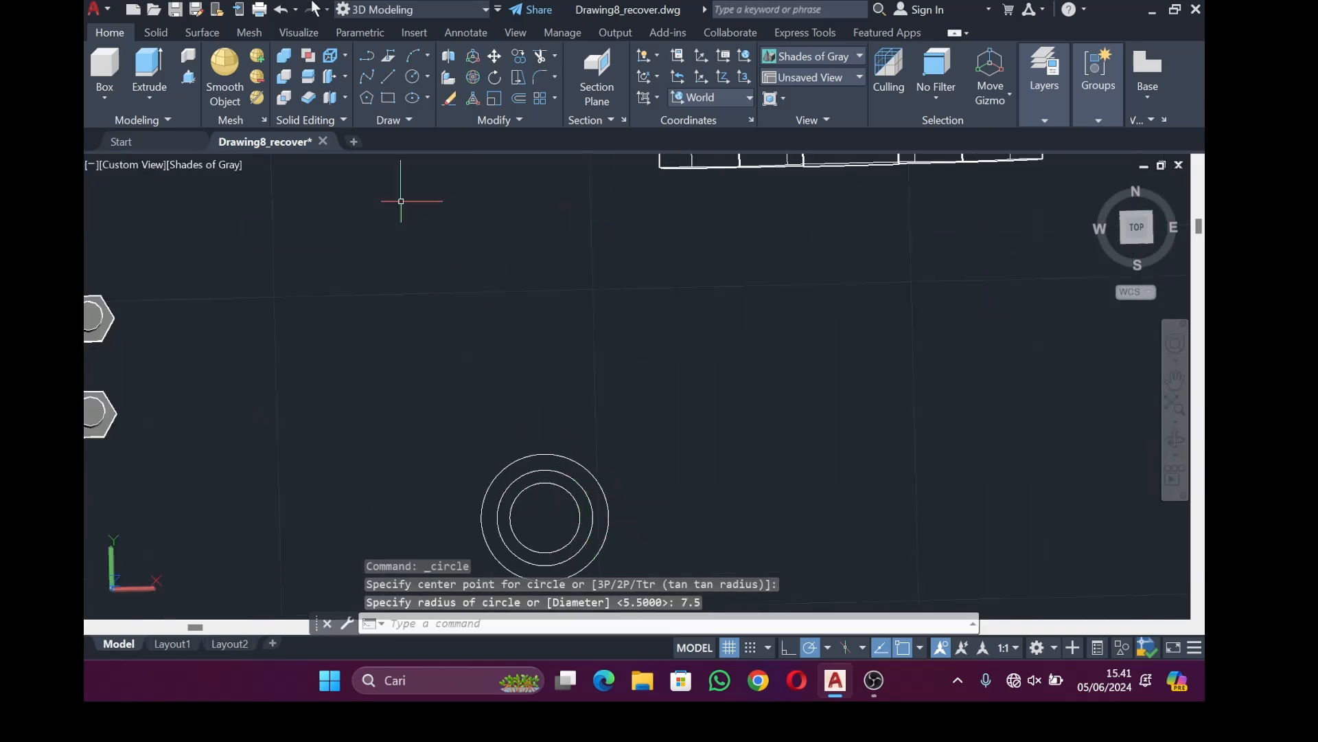
click(188, 77)
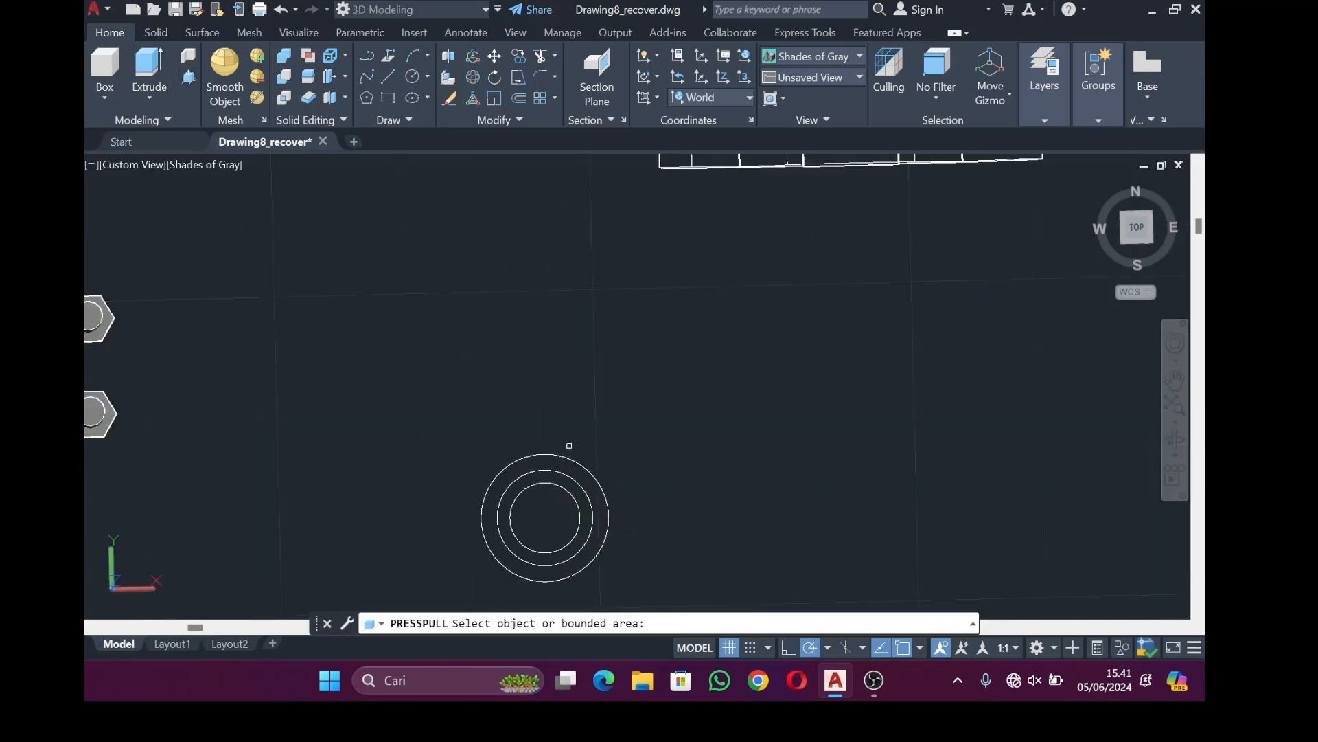
click(544, 517)
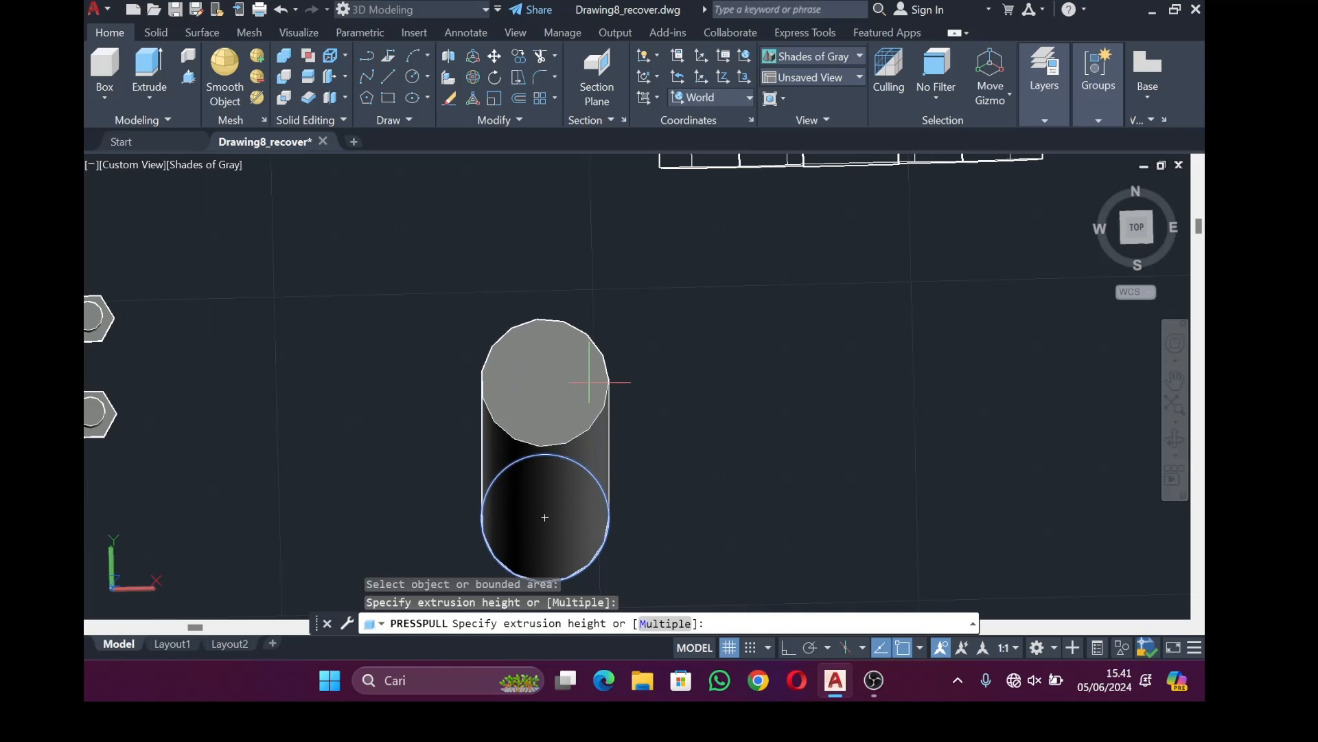
key(Return)
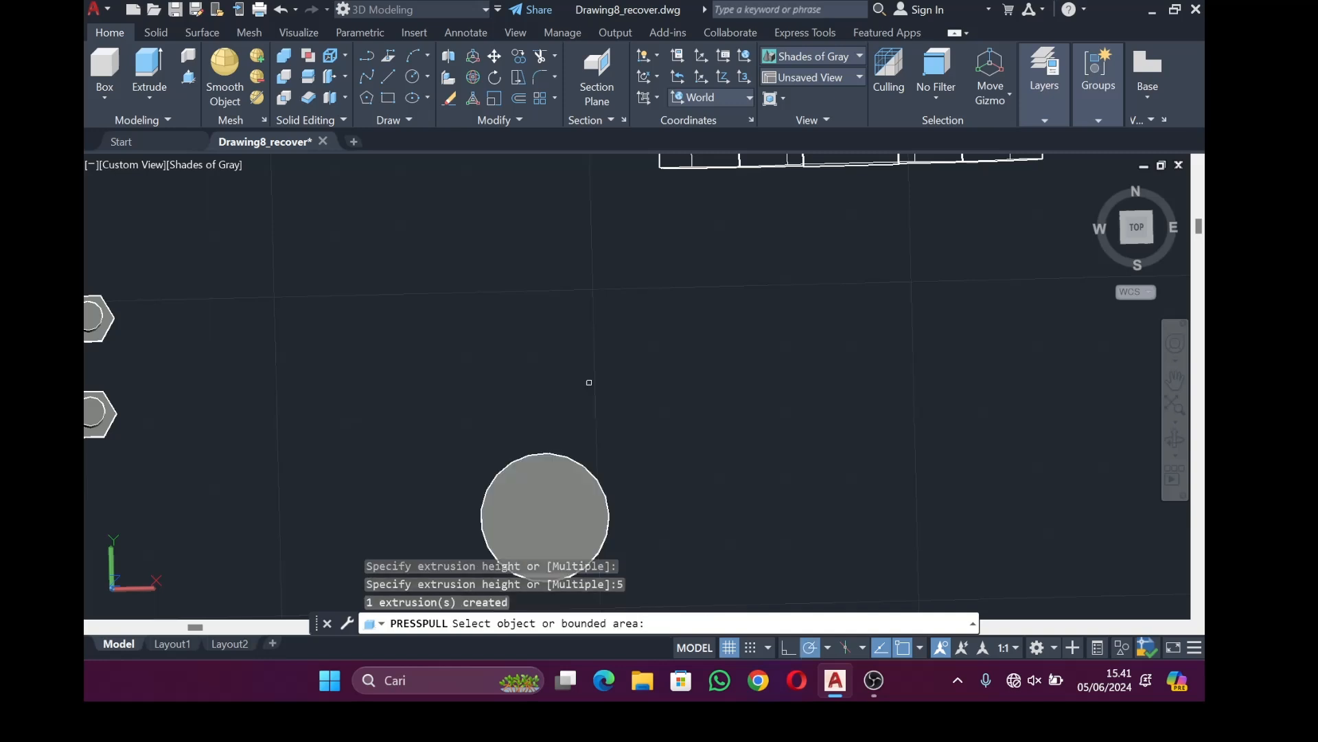
Set the visual style to 3dWireframe and presspull the radius 7.5 circle to a height of 45
click(850, 77)
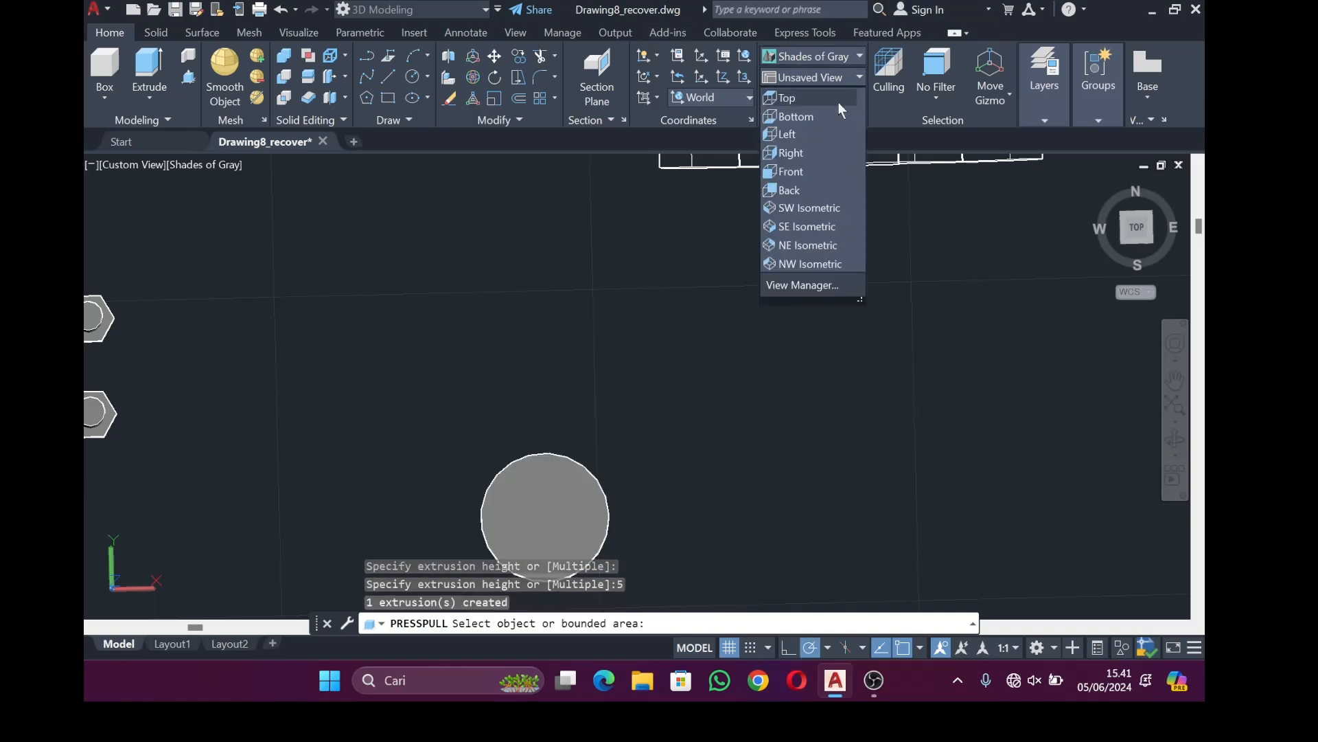
click(847, 56)
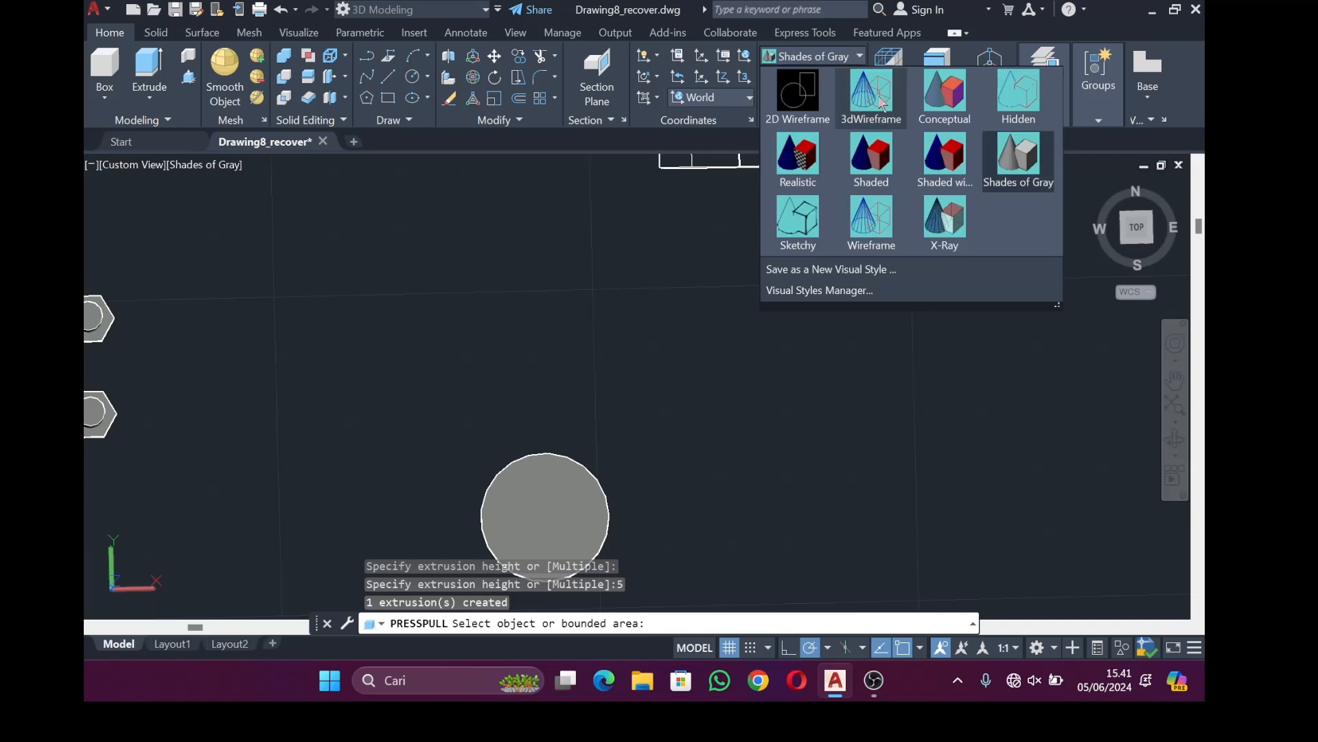
click(856, 103)
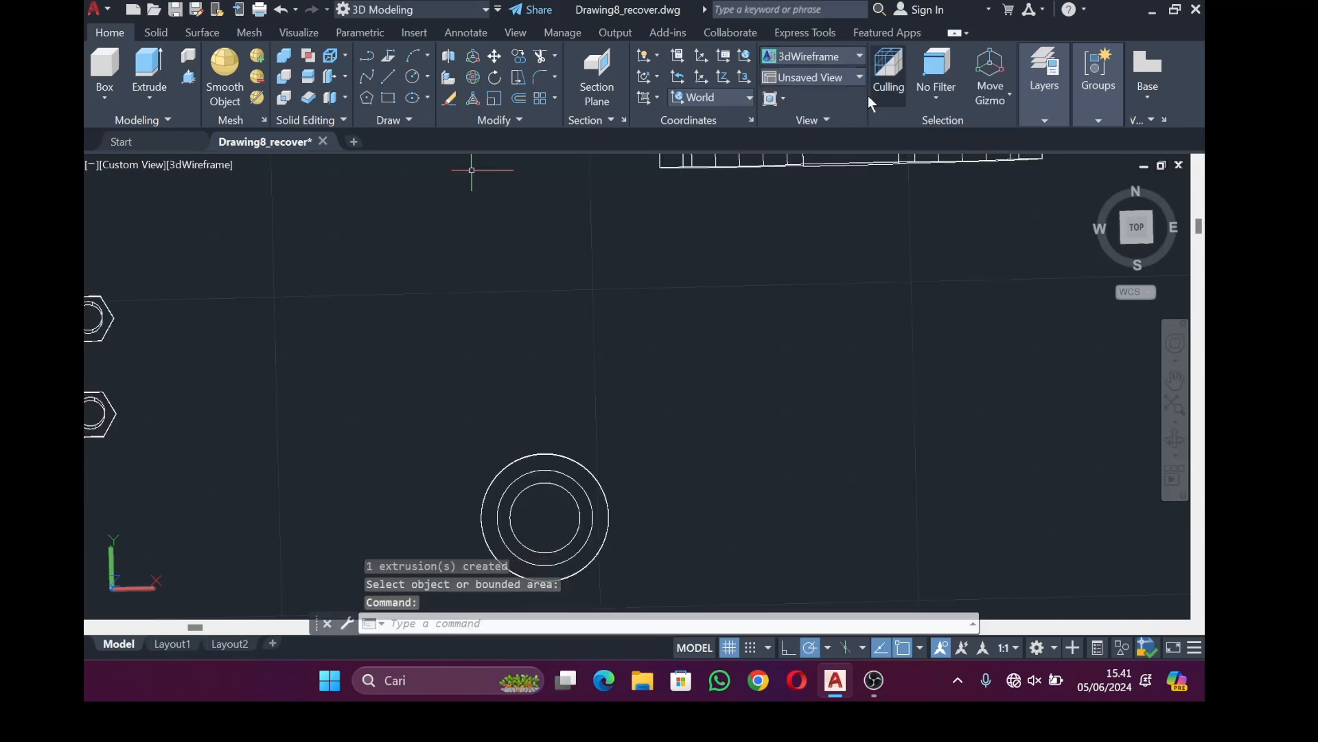
click(190, 77)
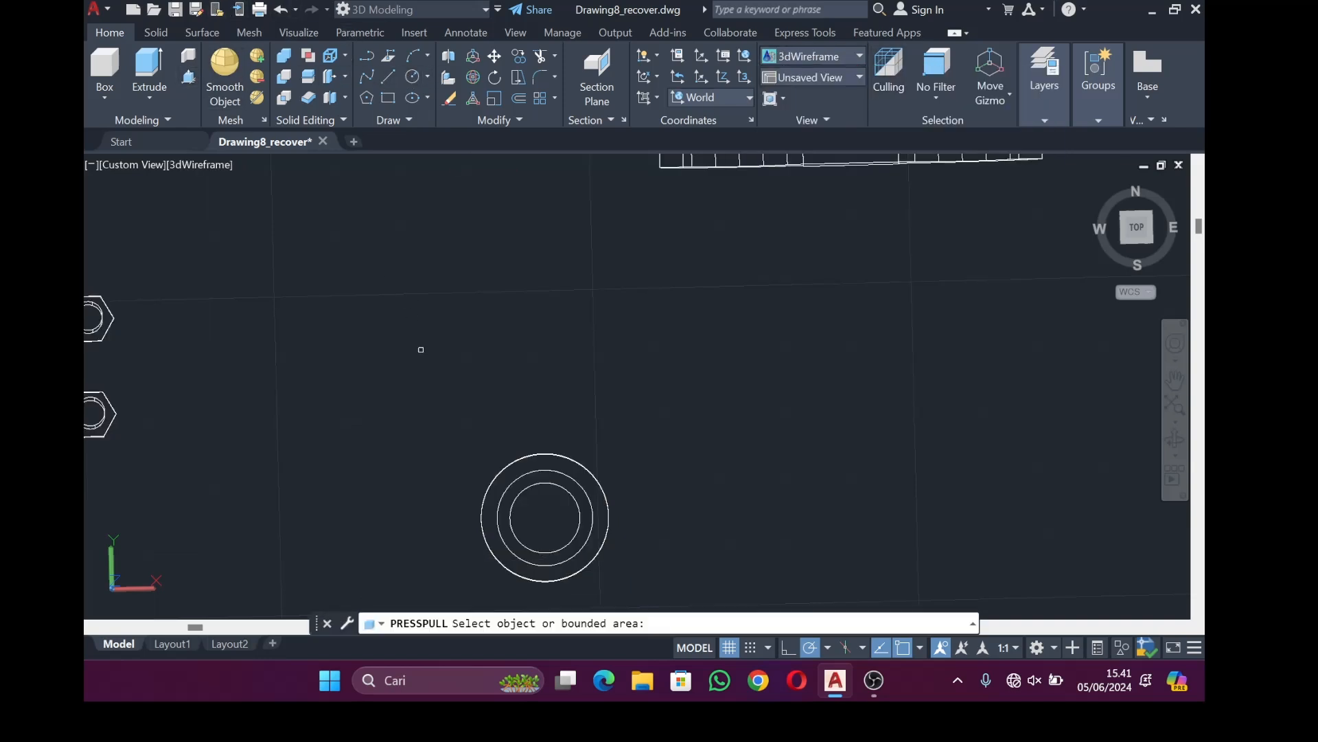
click(580, 487)
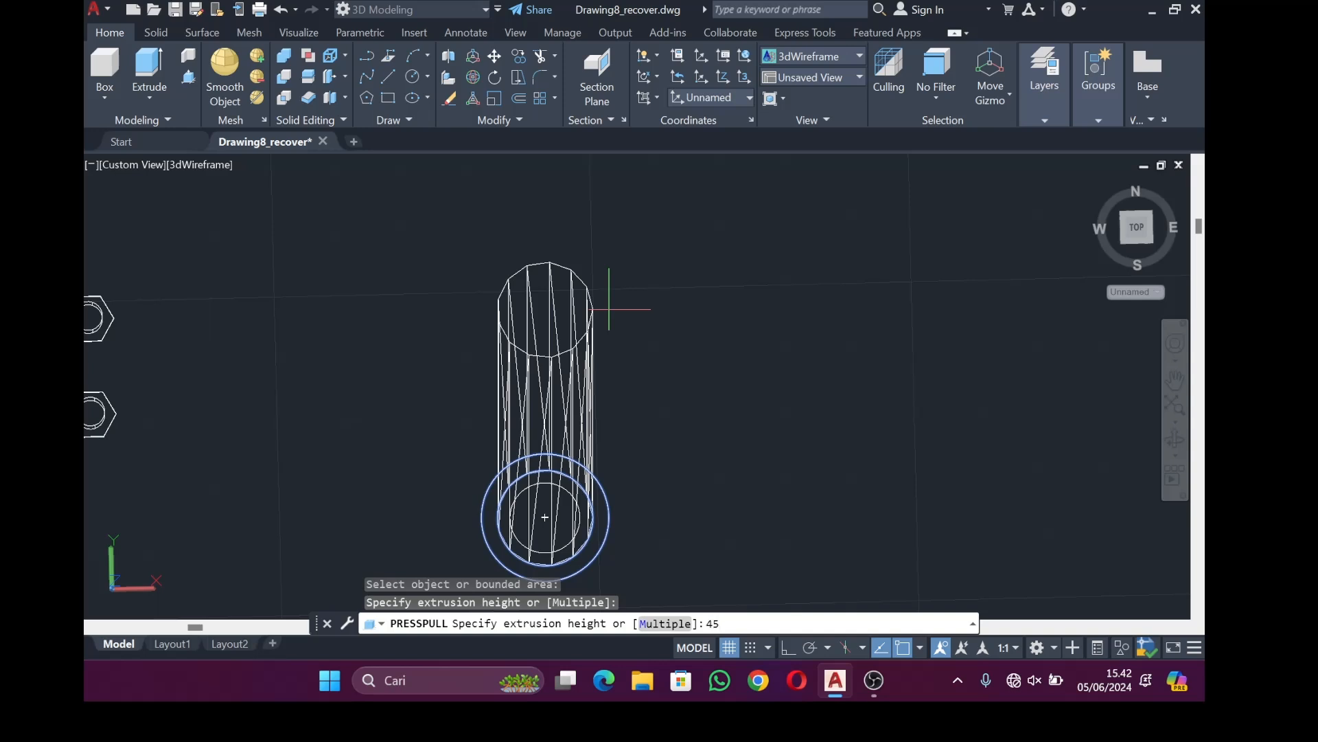
key(Return)
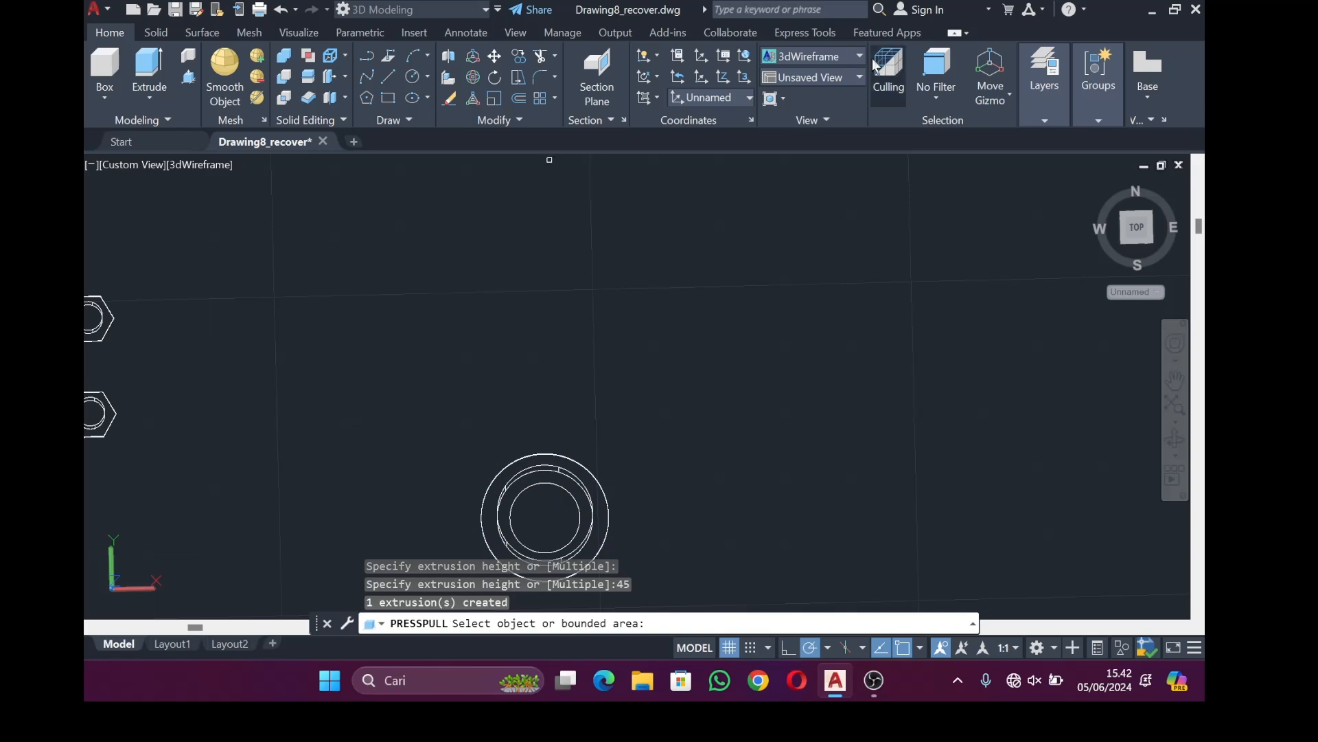
Set the visual style to Shades of Gray
click(850, 75)
click(836, 77)
click(814, 56)
click(1008, 170)
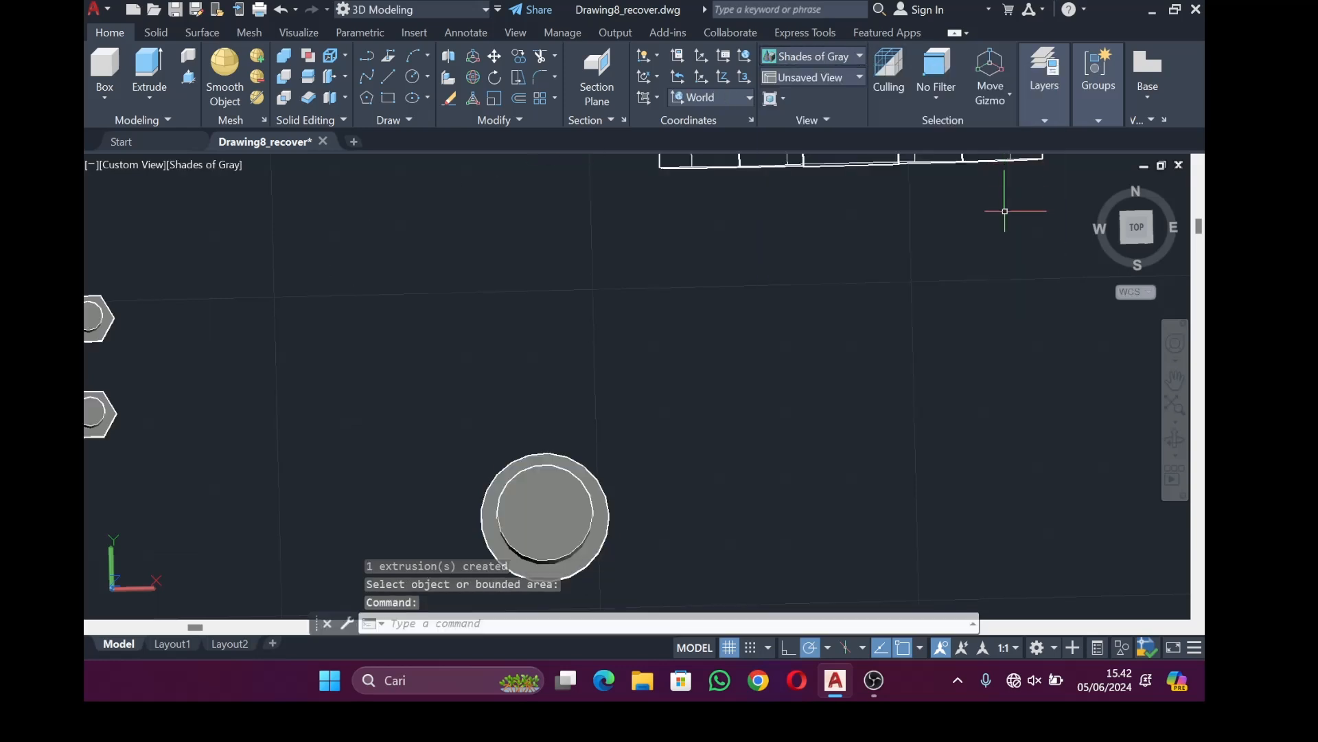
Try to presspull the radius 5.5 circle on the flange's underside up through the cylinder
click(1176, 439)
drag(926, 481, 484, 146)
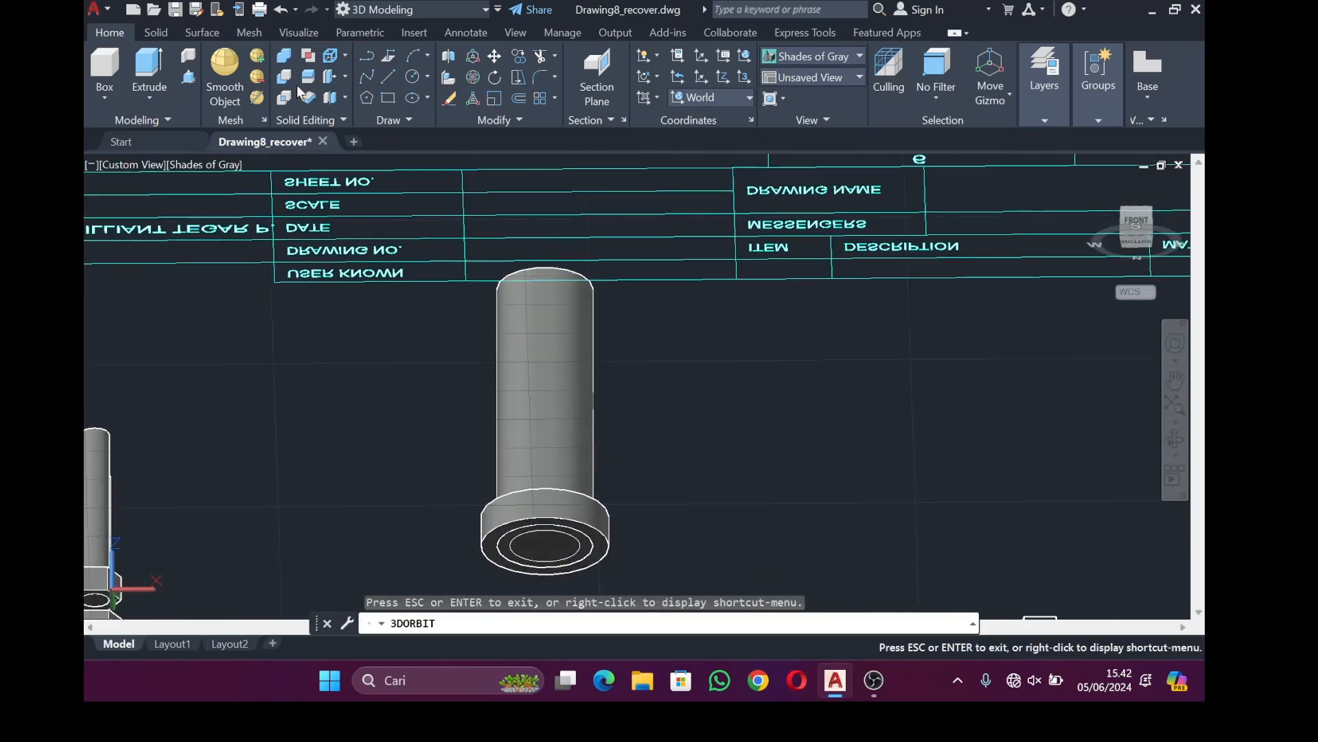
click(189, 78)
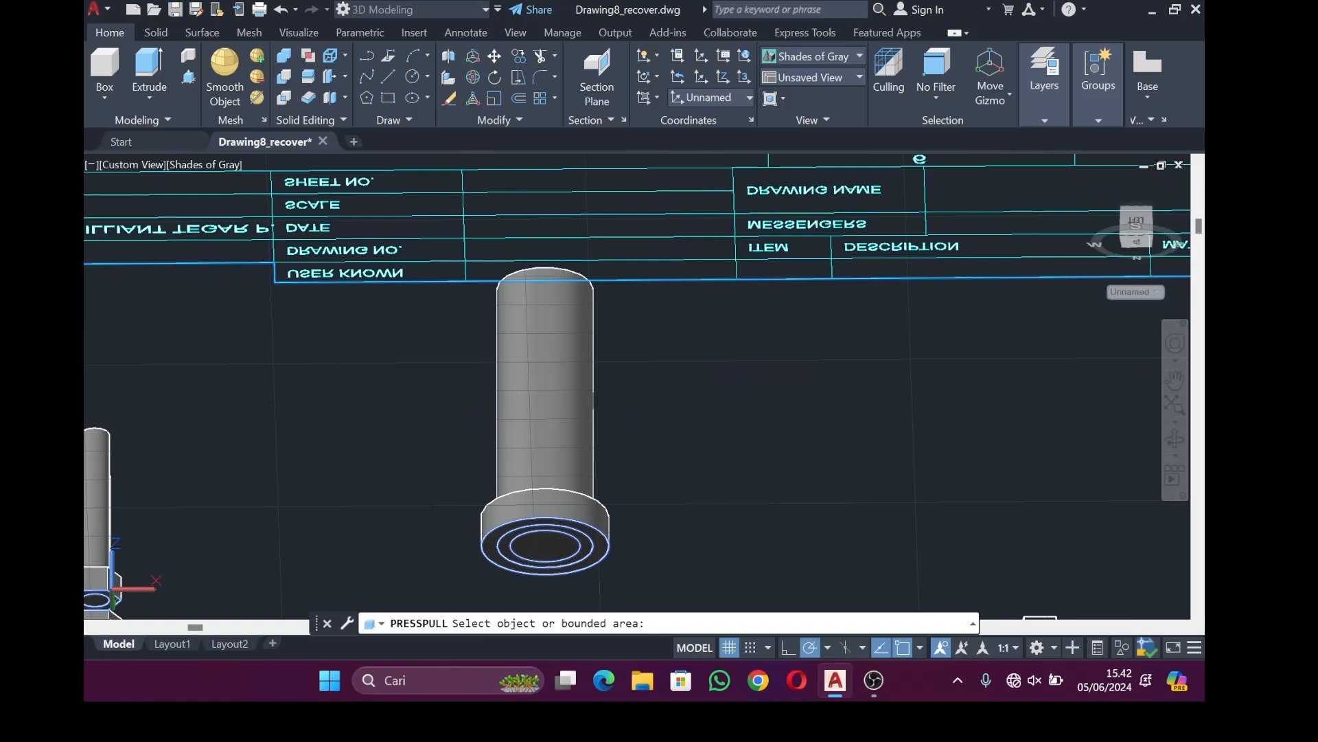
click(576, 542)
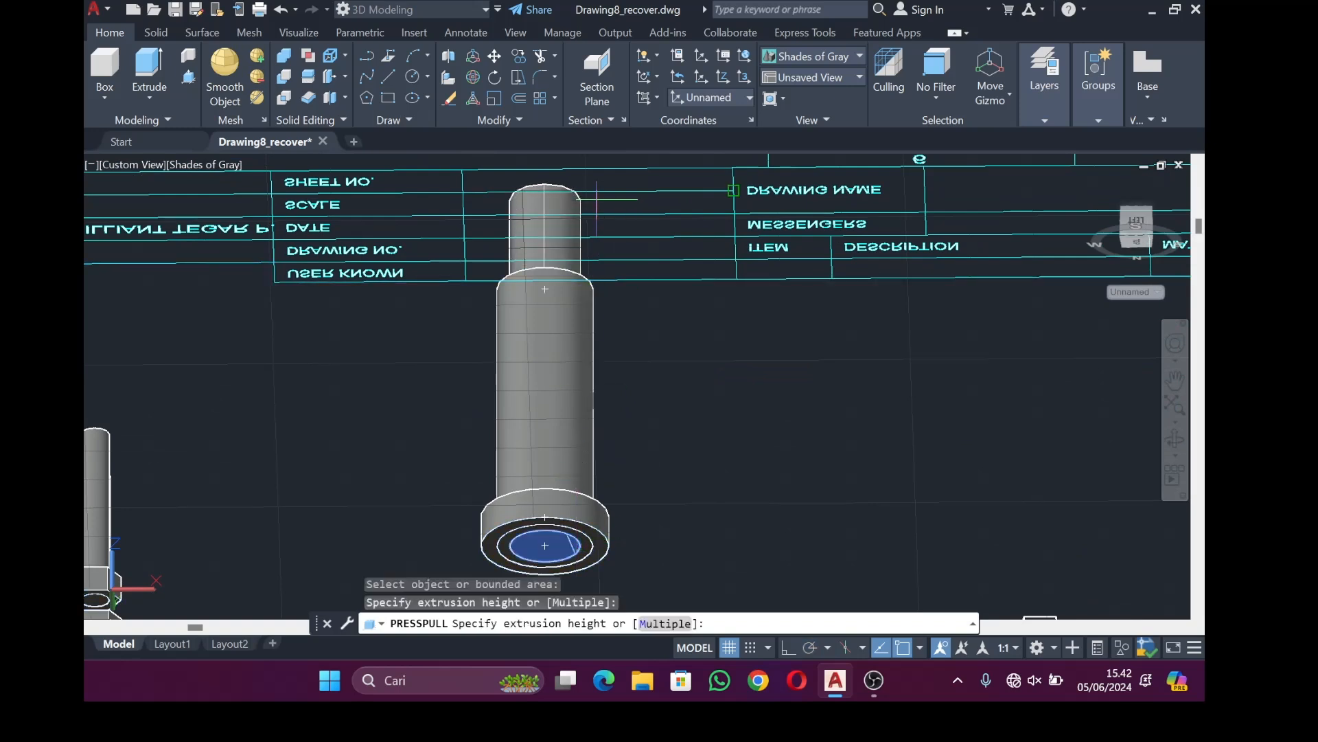
click(596, 220)
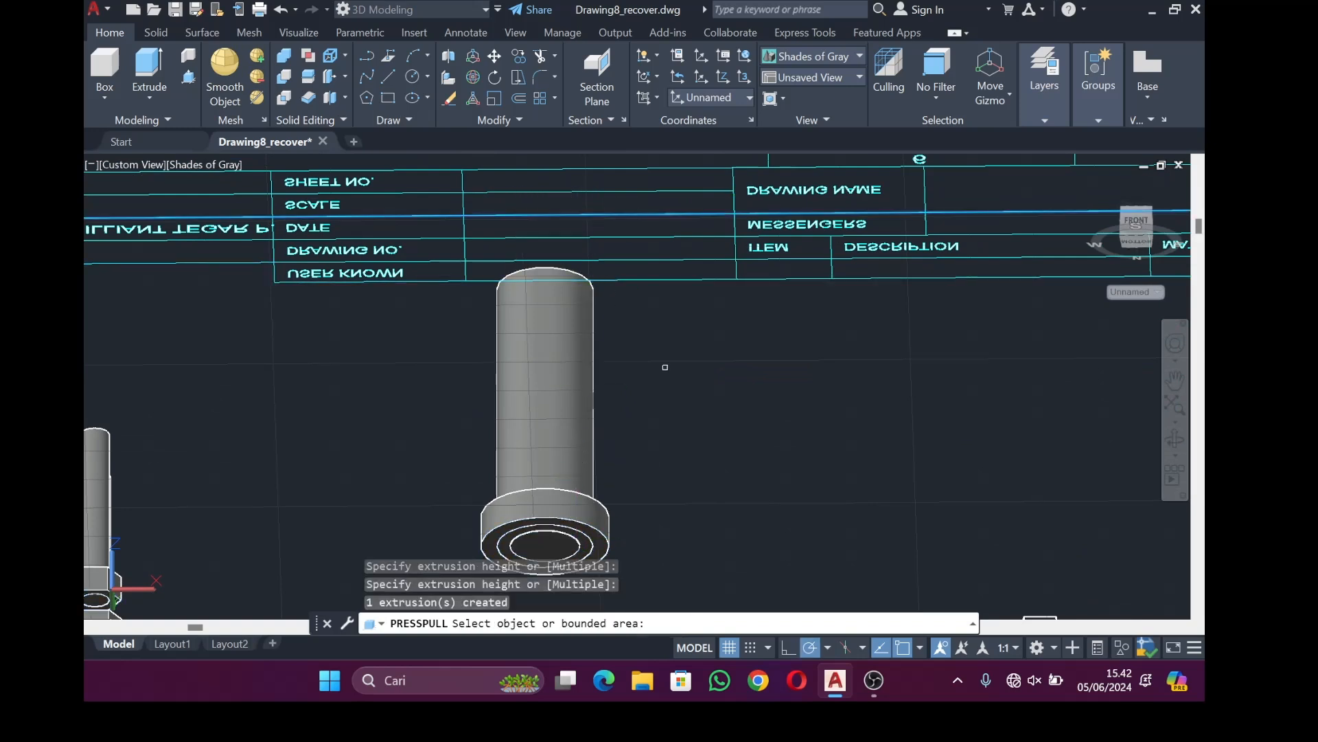
Presspull the inner radius 5.5 area from the flange's underside through the full cylinder to cut a bore
click(1175, 438)
drag(972, 363, 905, 352)
click(189, 79)
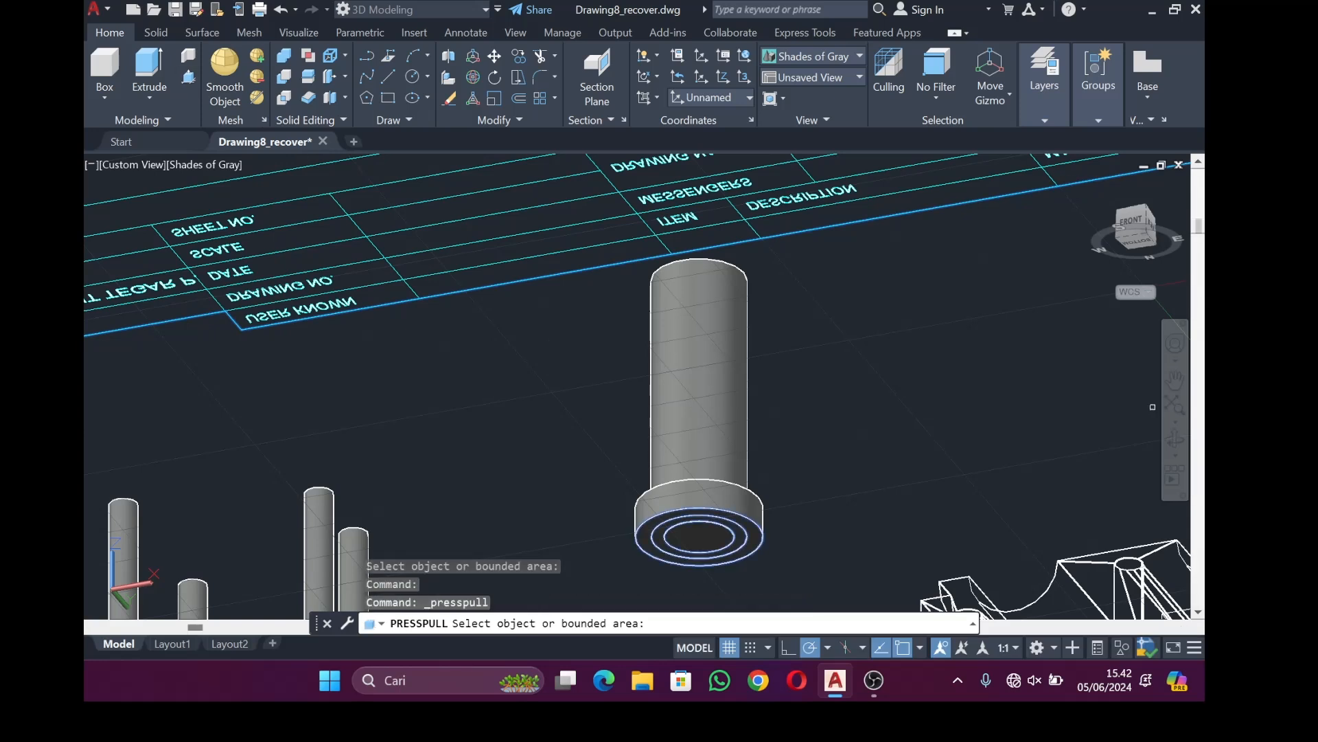
click(731, 537)
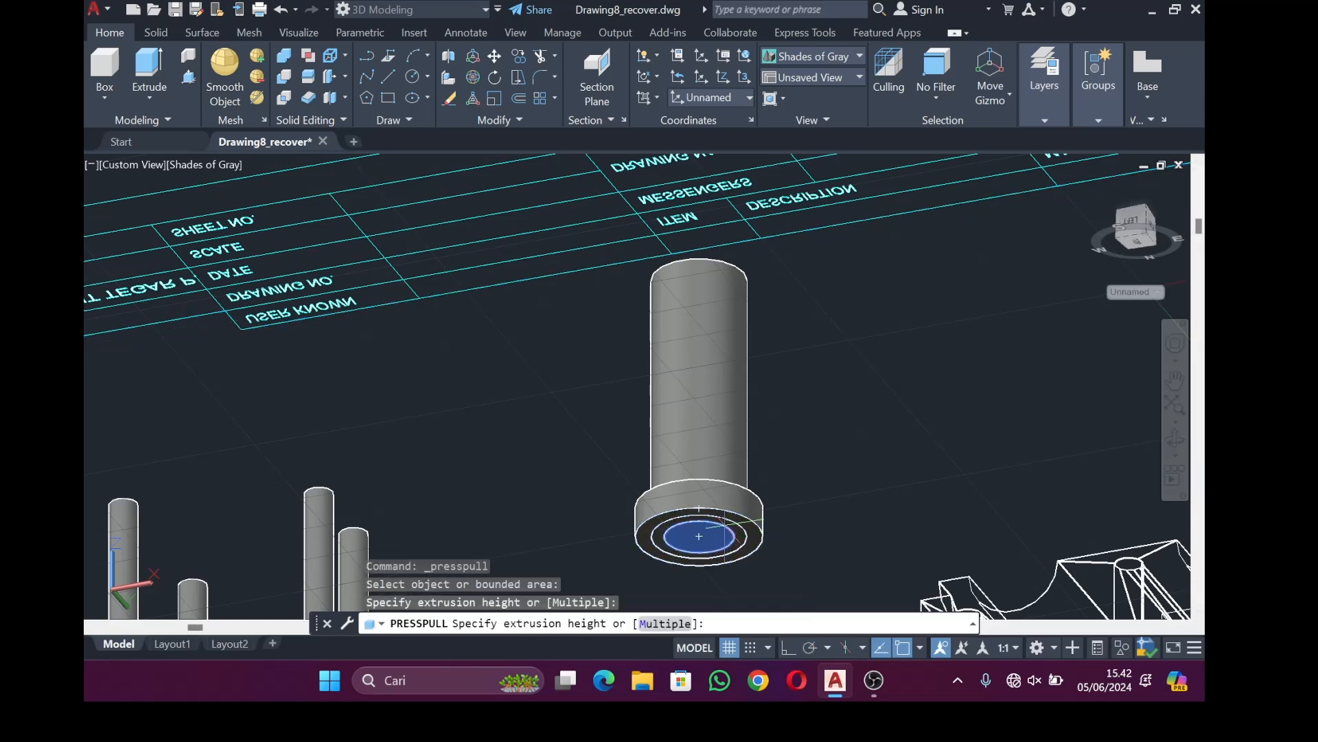
click(699, 280)
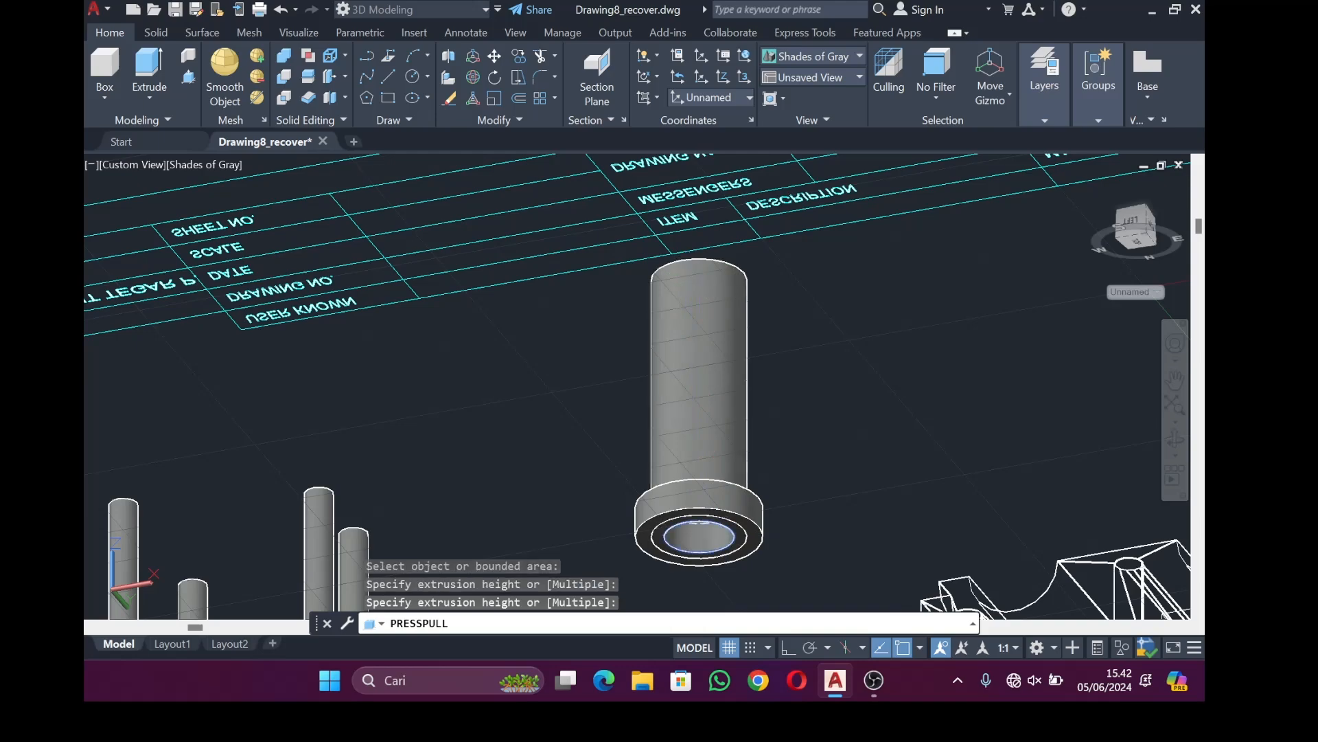
Union the hollow cylinder and its flange into one bushing solid
click(1175, 440)
drag(996, 426, 405, 606)
click(283, 56)
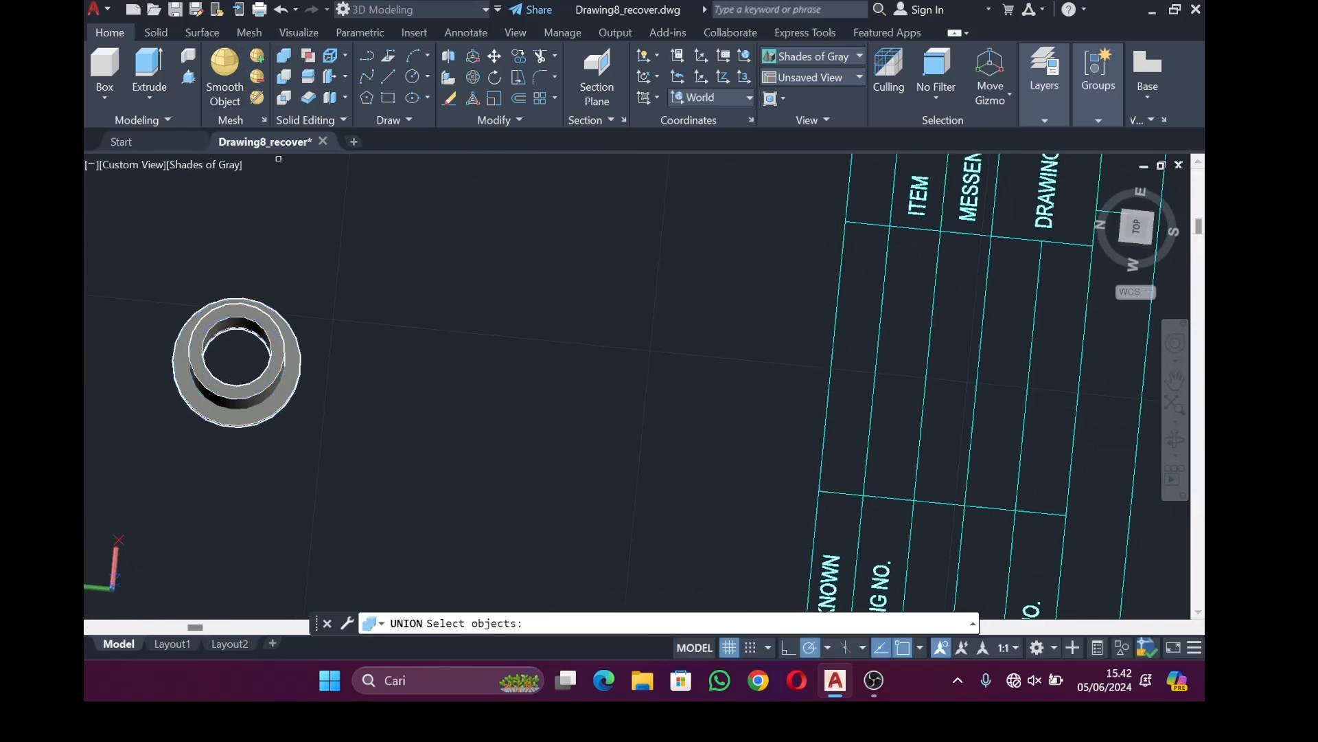
click(274, 351)
click(298, 377)
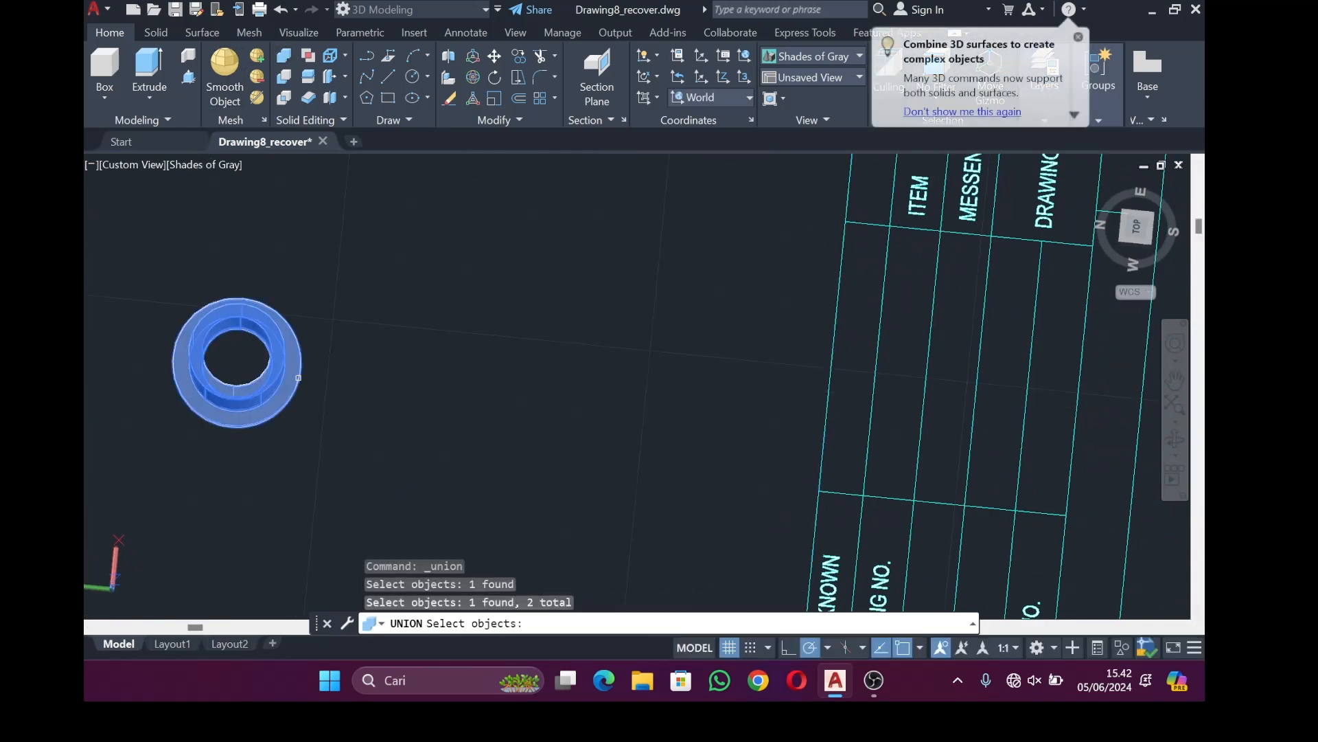
key(Return)
Restore the Top view and copy the flanged bushing 35 units along positive X from its centre
scroll(934, 457, down, 5)
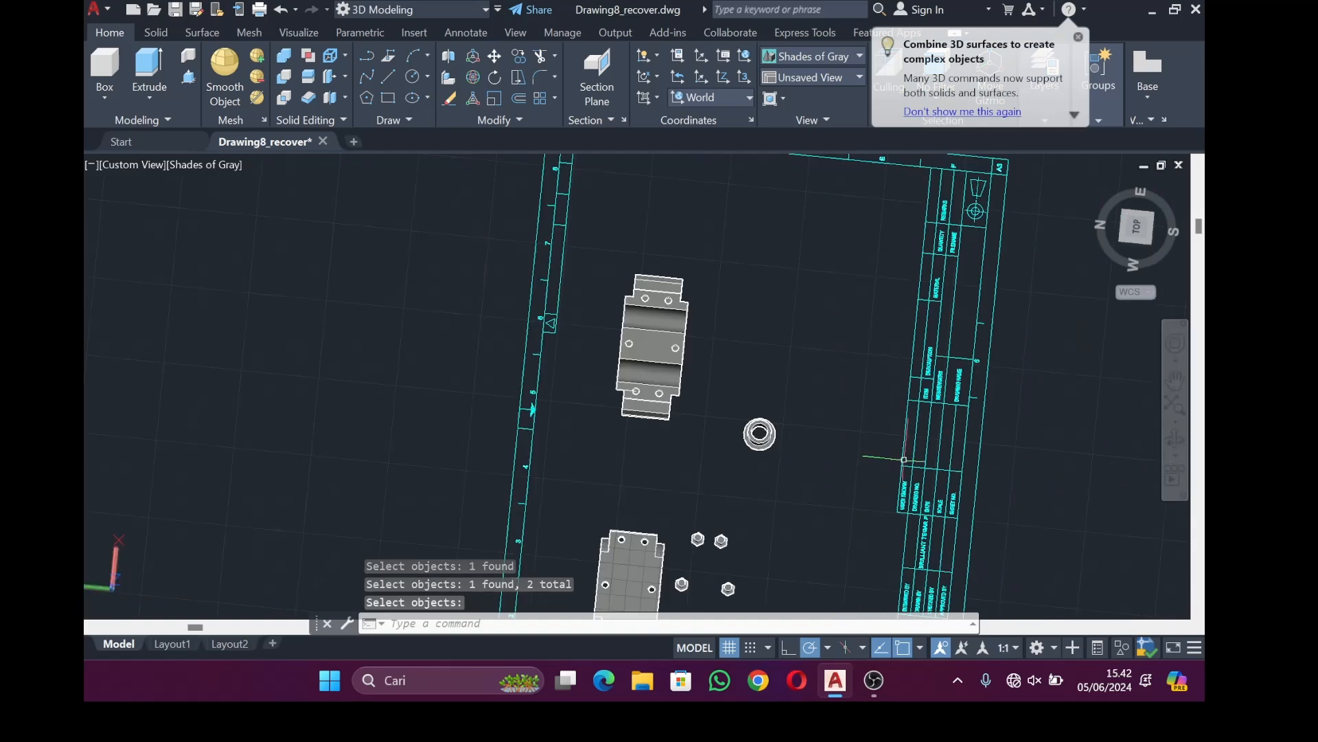
click(831, 81)
click(827, 95)
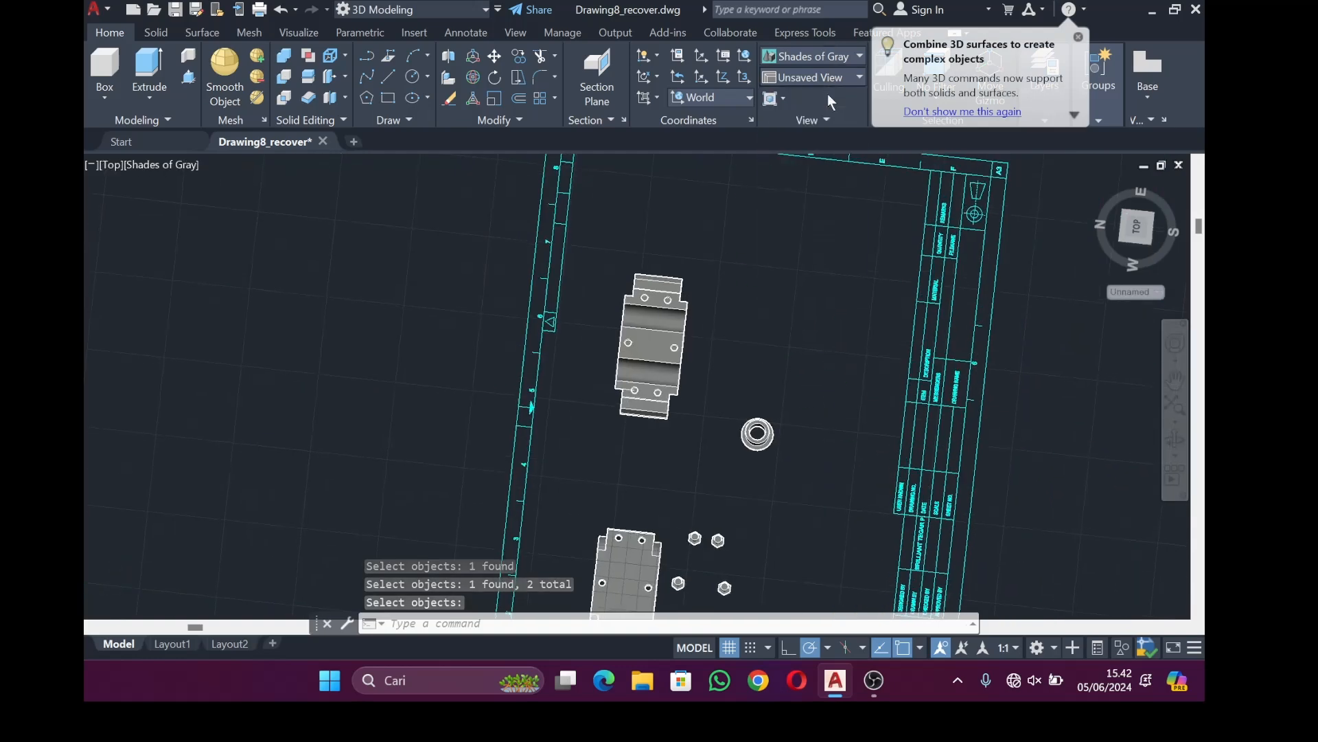
scroll(680, 399, up, 3)
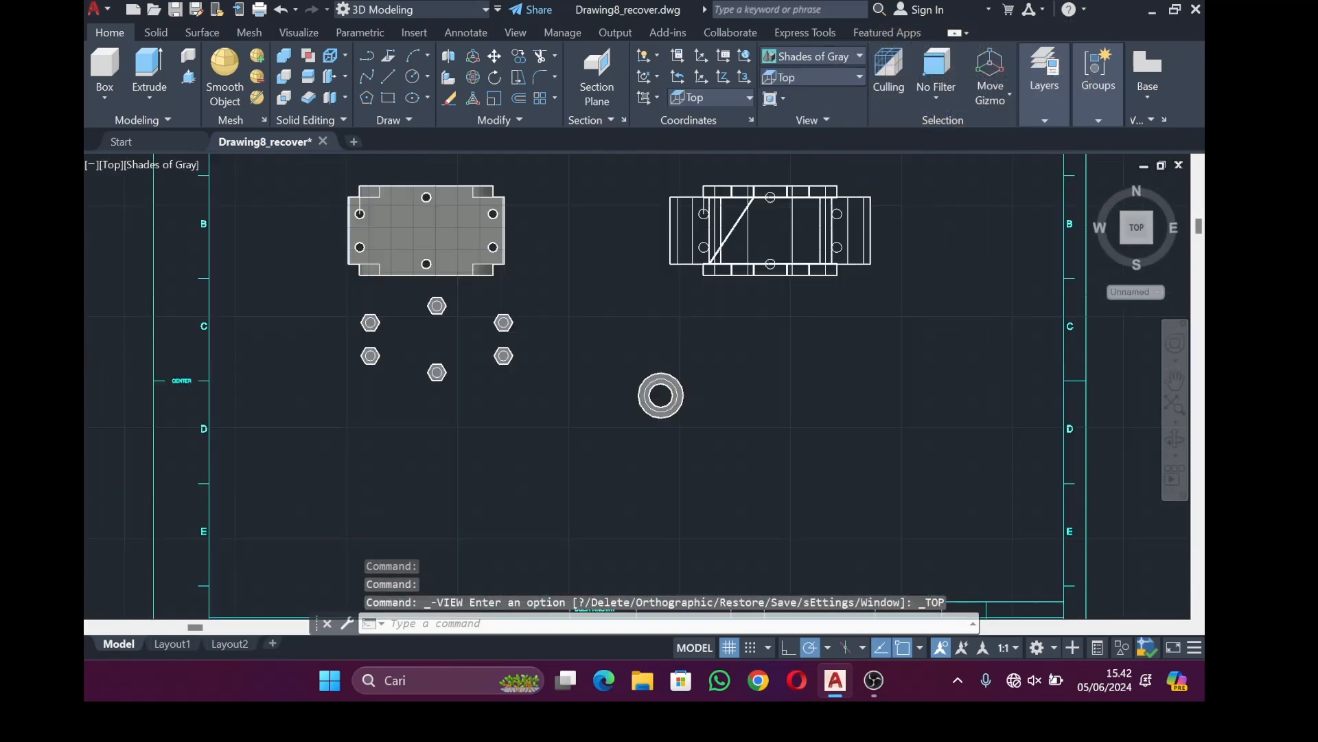
click(518, 76)
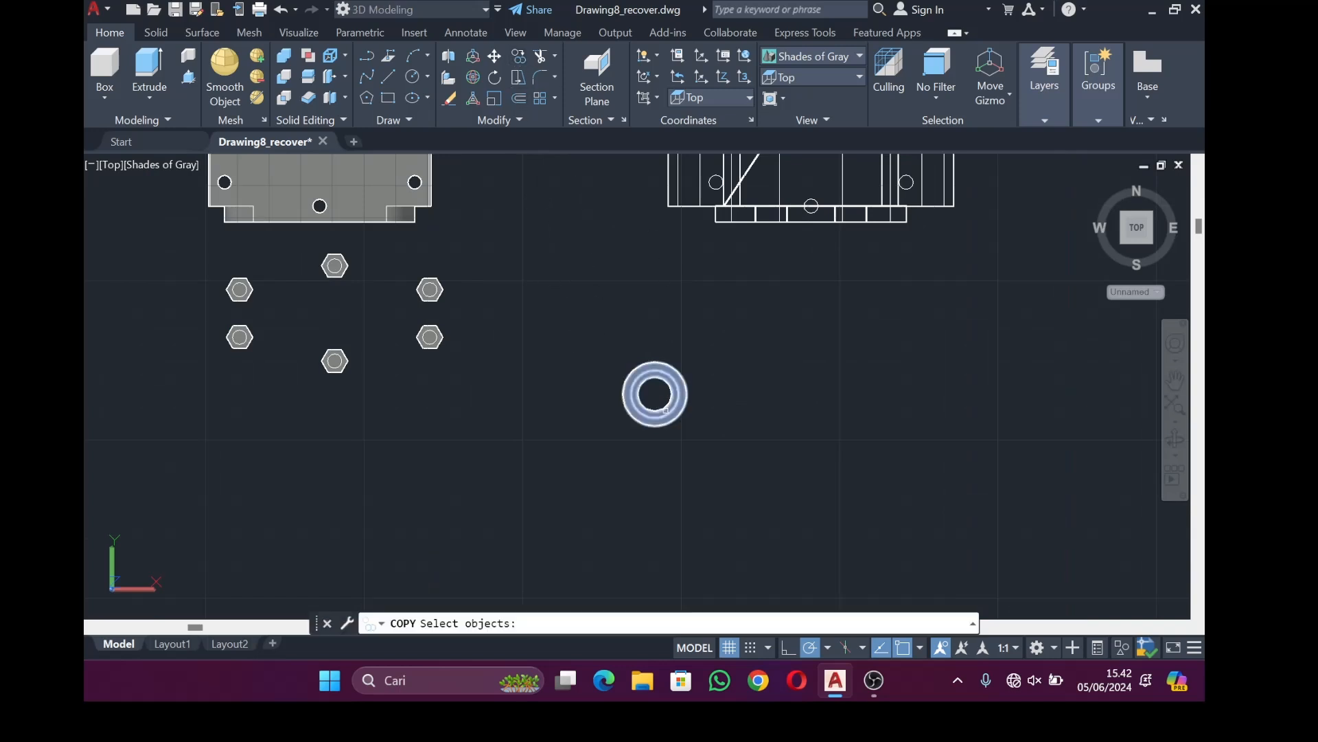
click(679, 411)
key(Return)
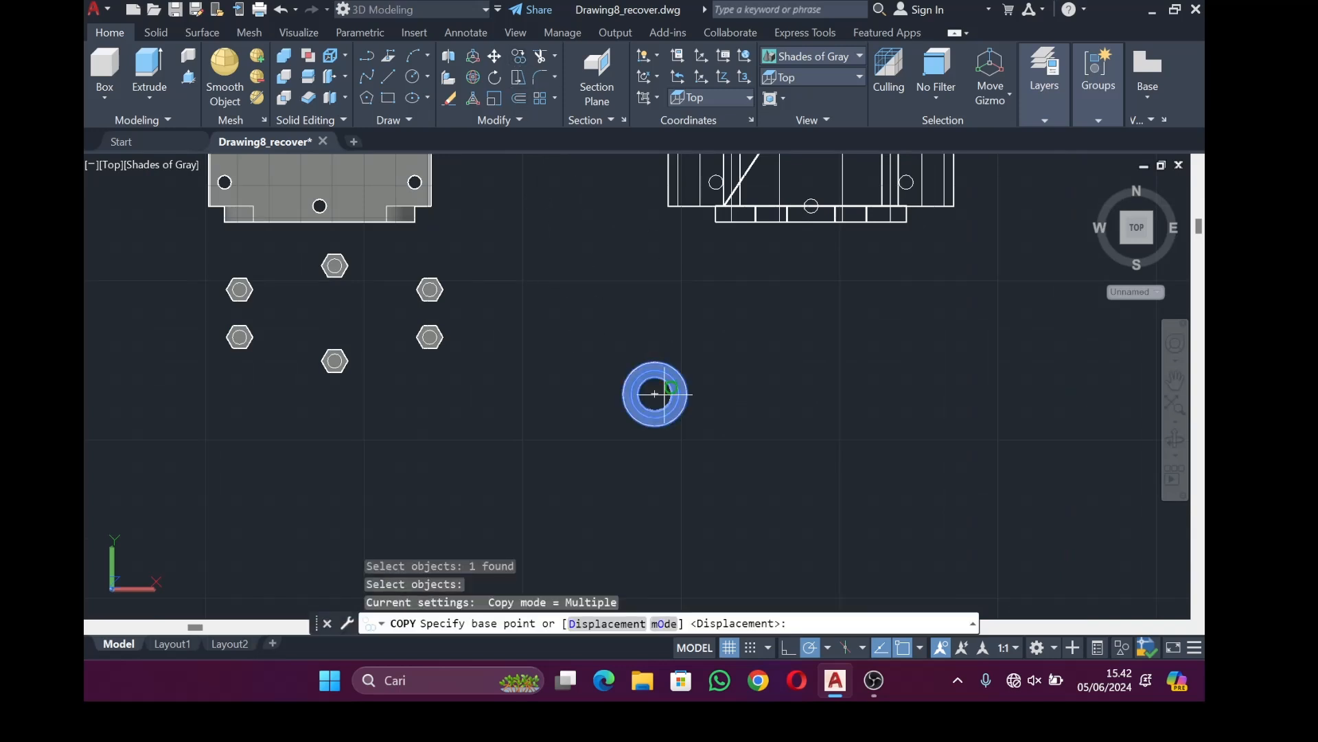
click(655, 394)
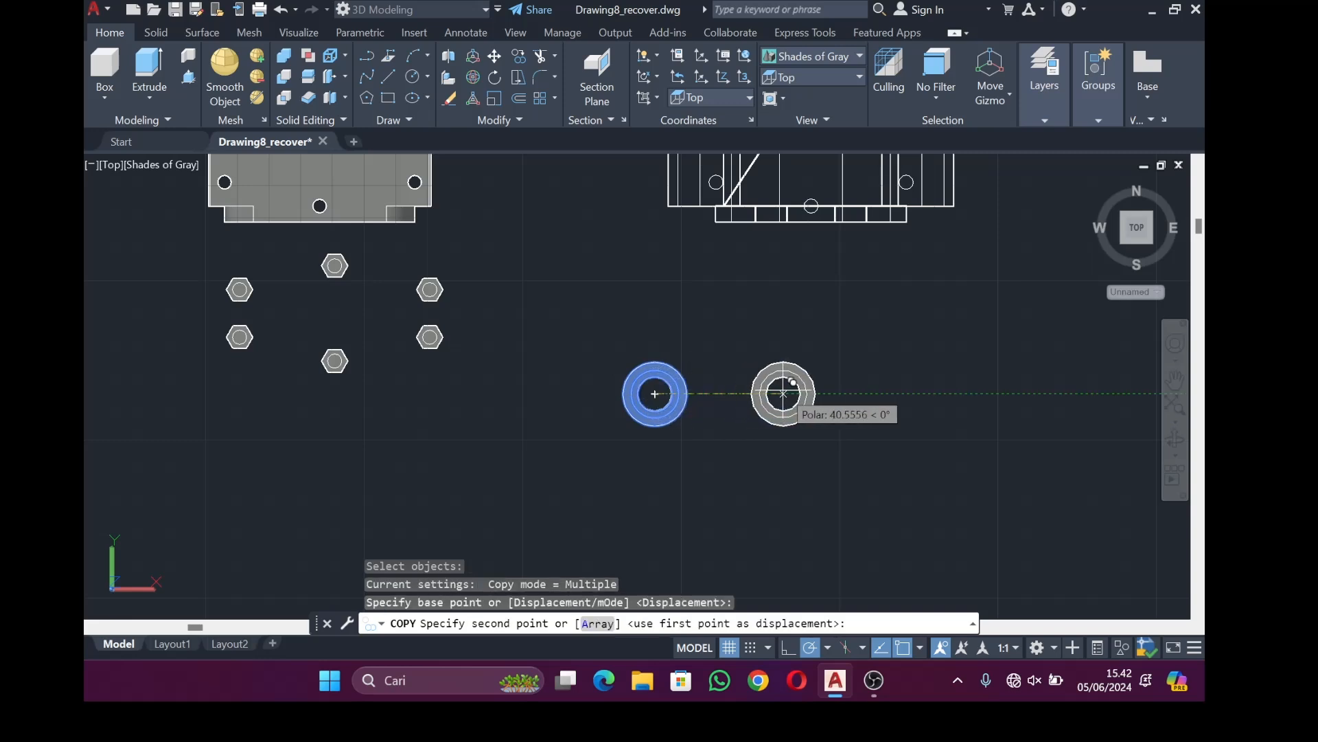
key(Return)
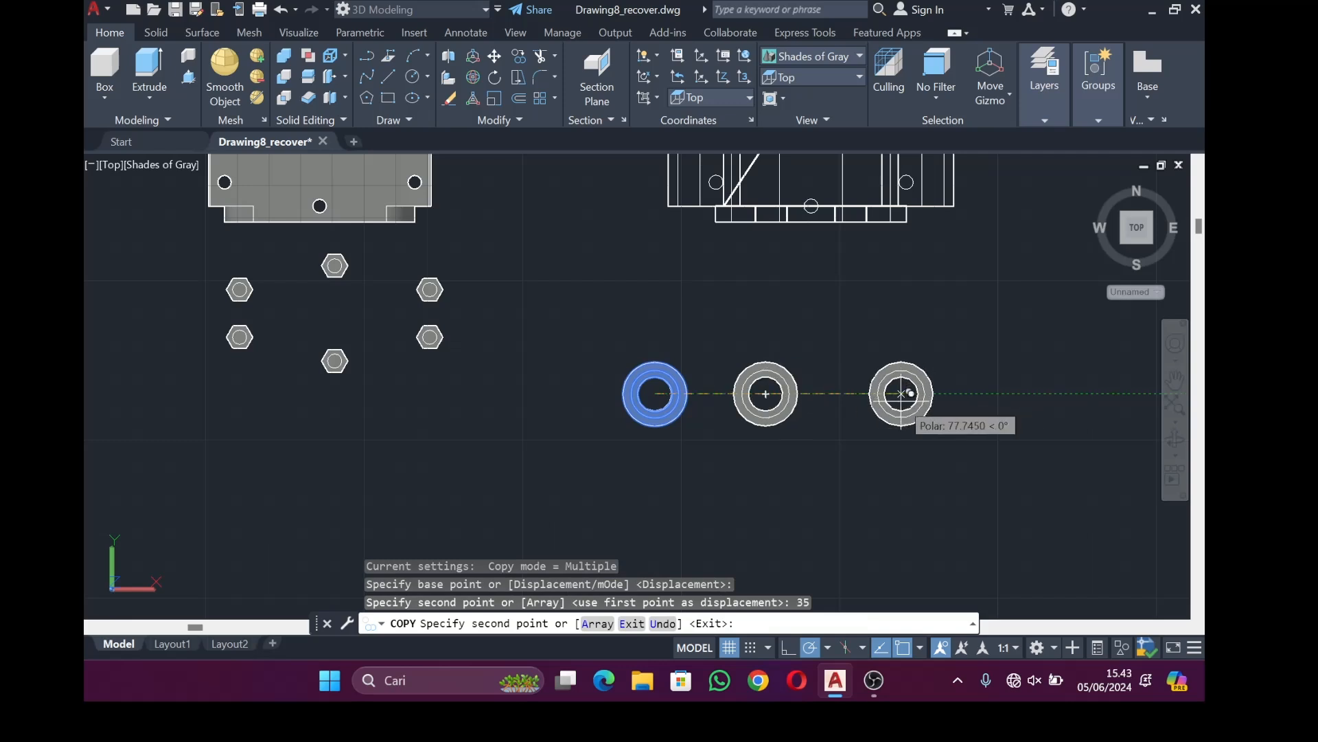
key(Return)
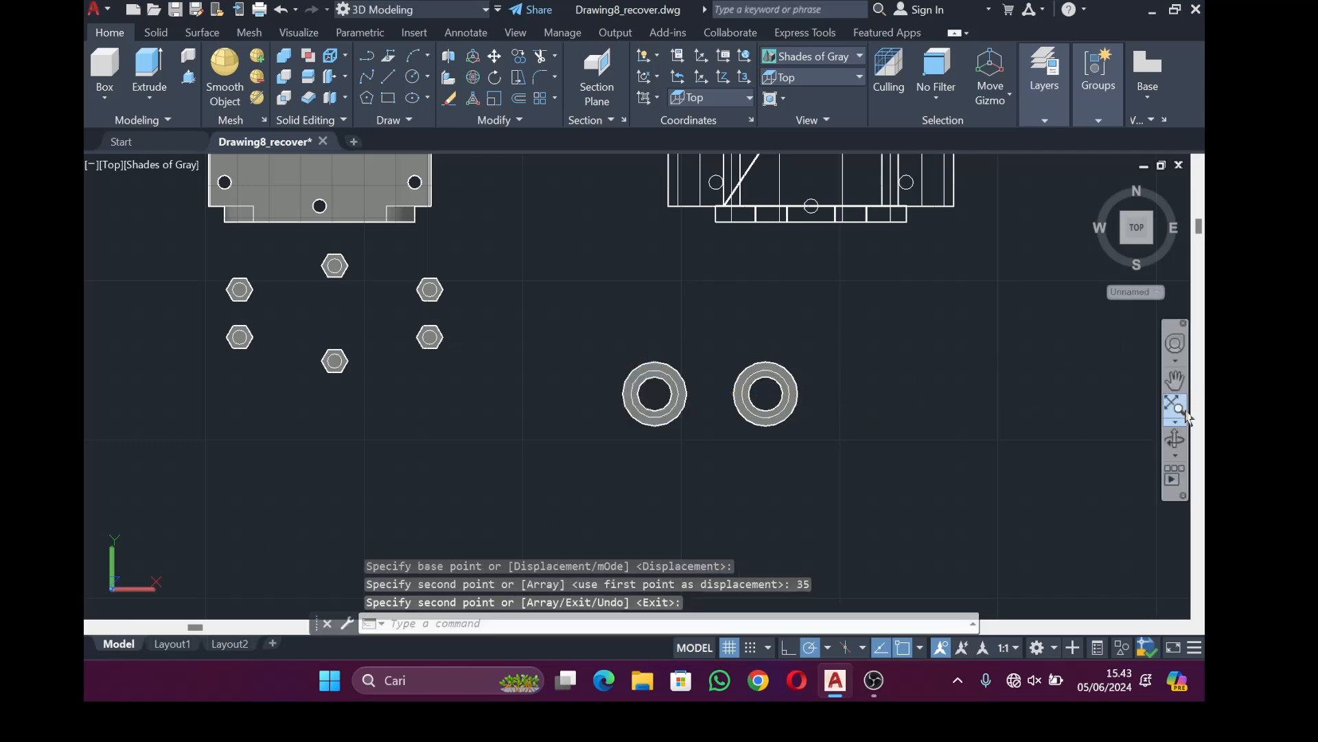
Union the two flanged bushings into one solid
click(650, 375)
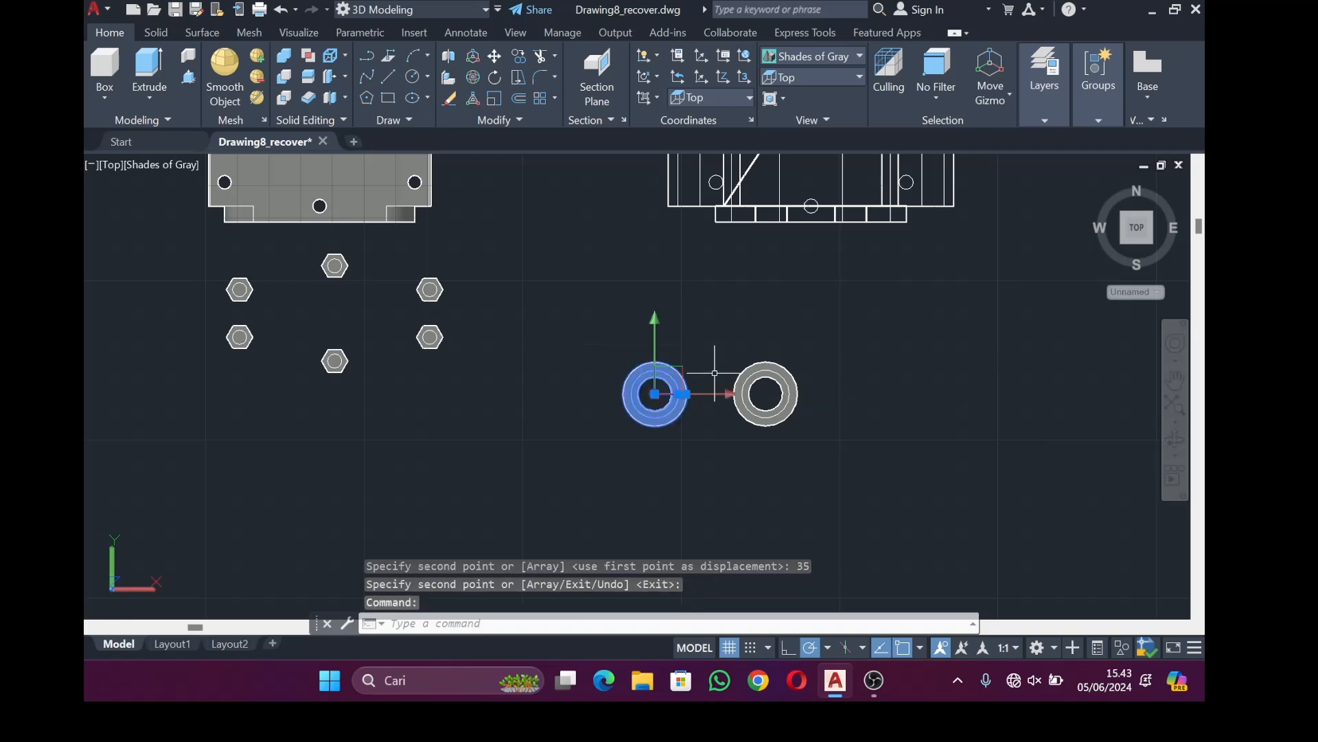
click(754, 383)
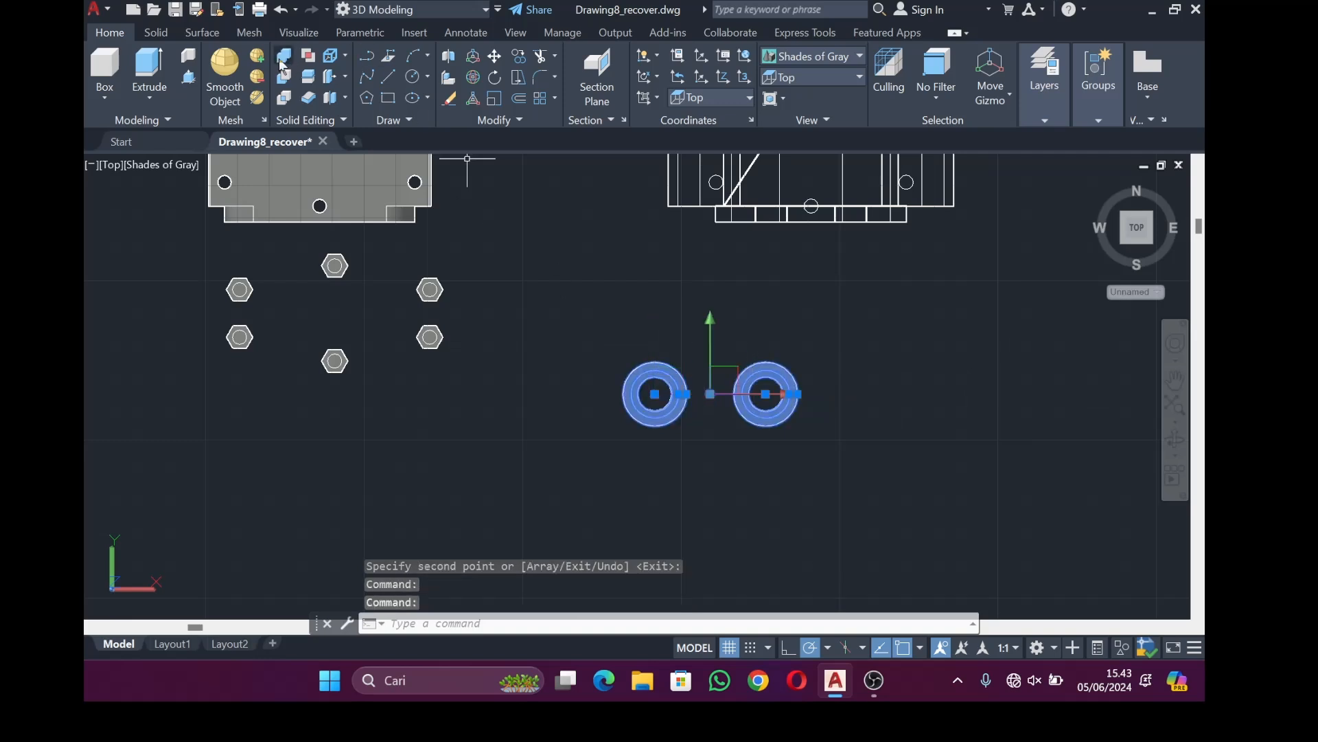
click(282, 60)
click(763, 364)
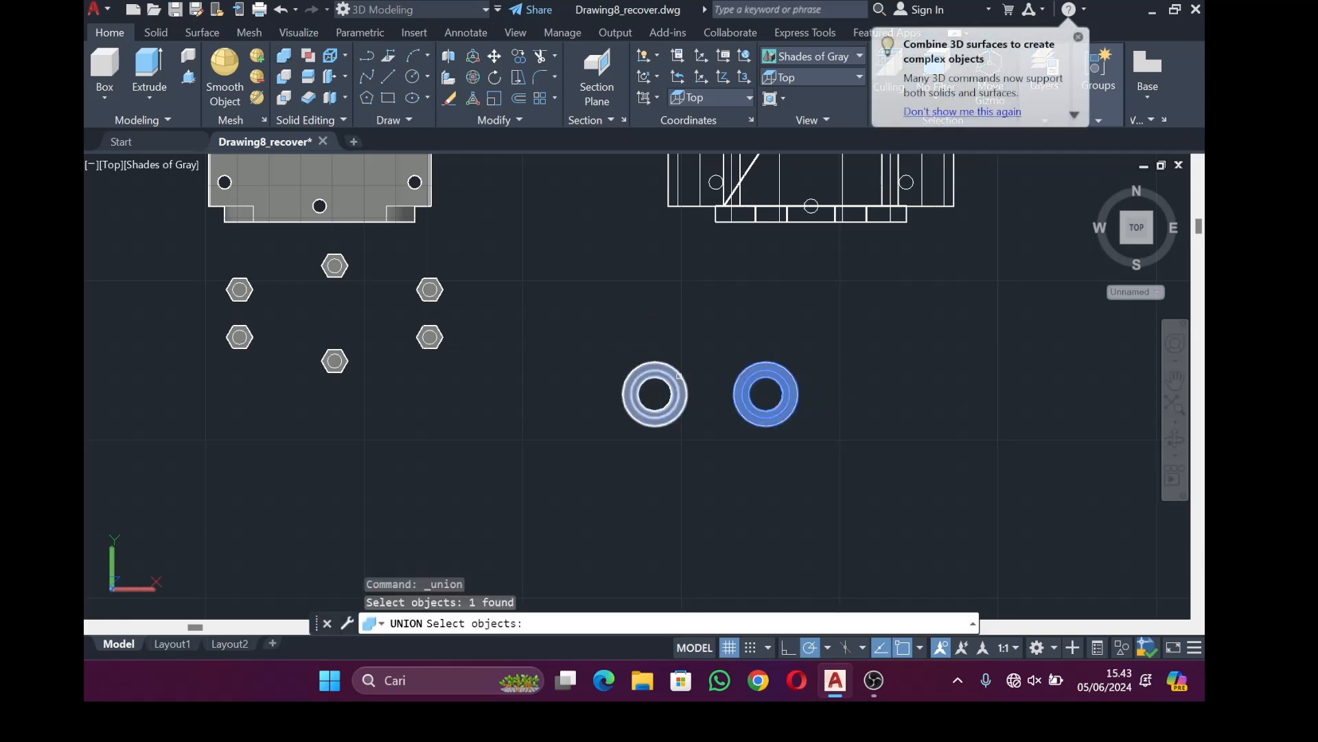
click(286, 57)
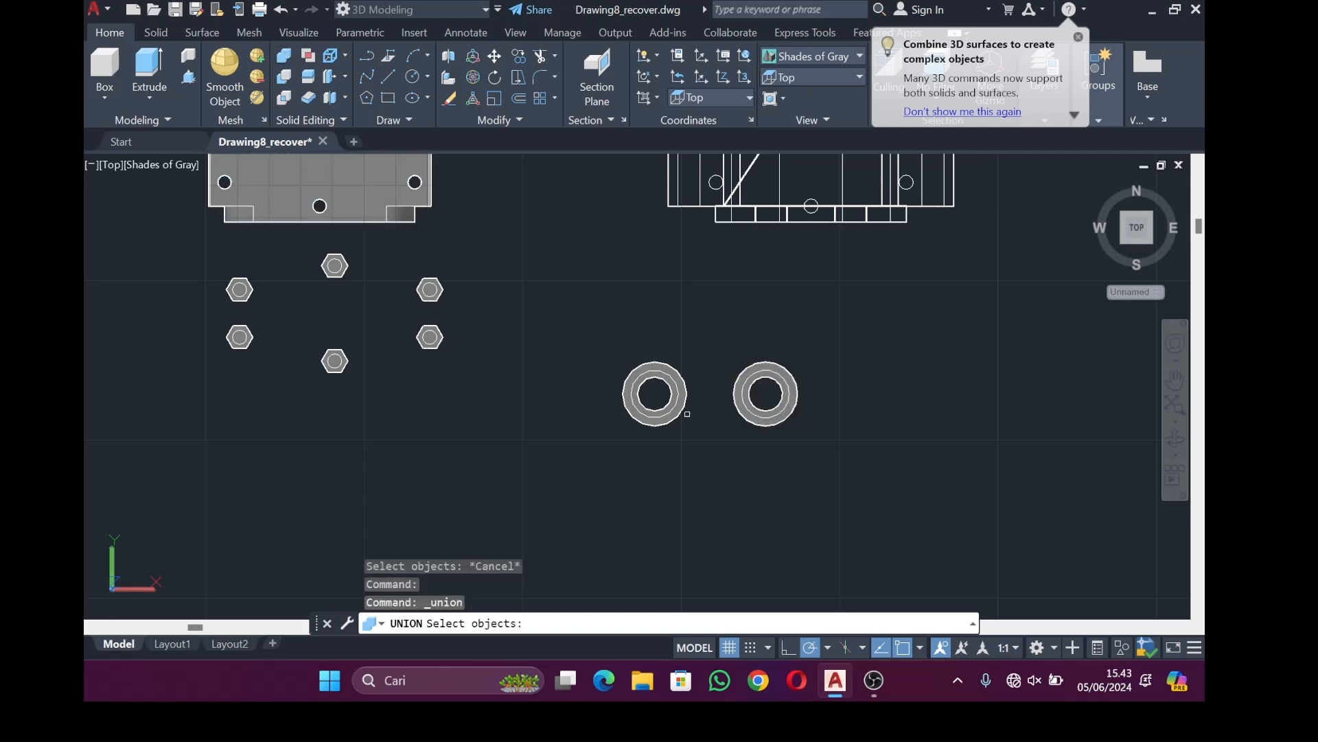
click(685, 405)
click(735, 403)
key(Return)
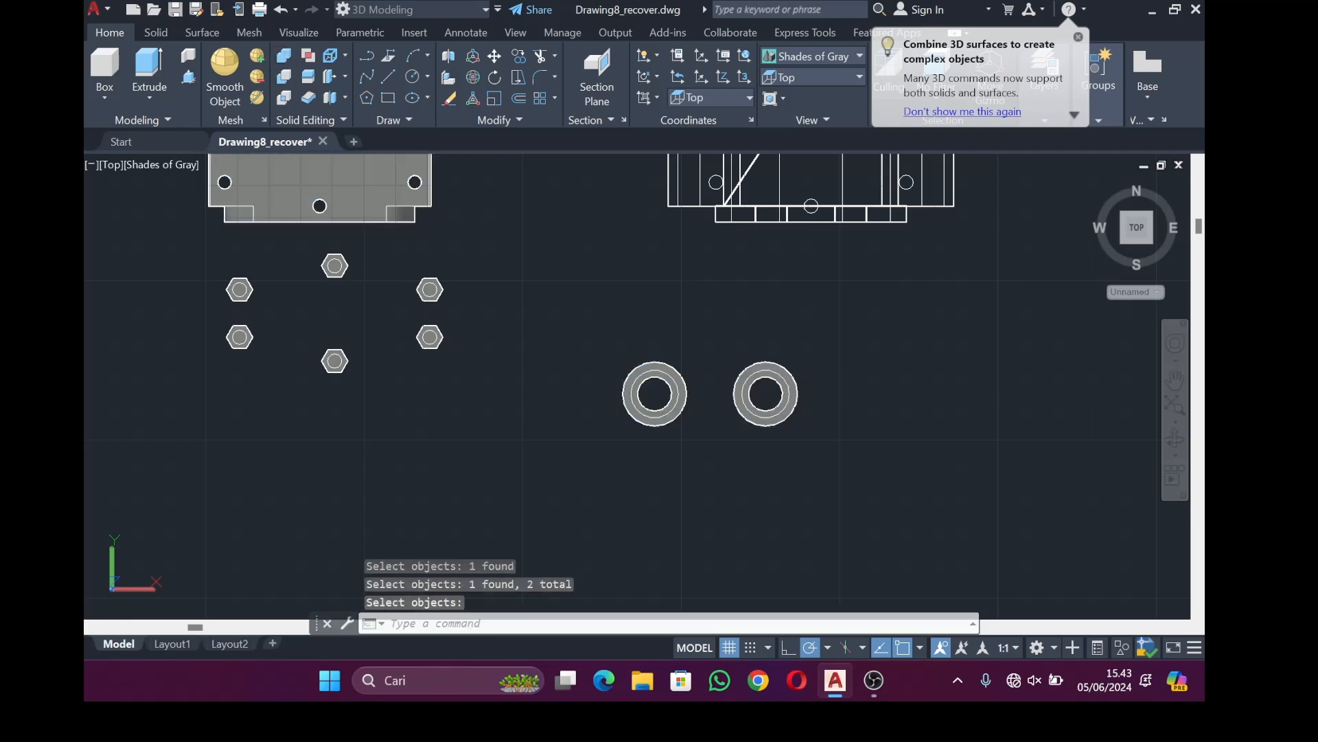
Rotate the joined bushings 90 degrees about the X axis so they lie horizontally
click(746, 412)
right_click(714, 359)
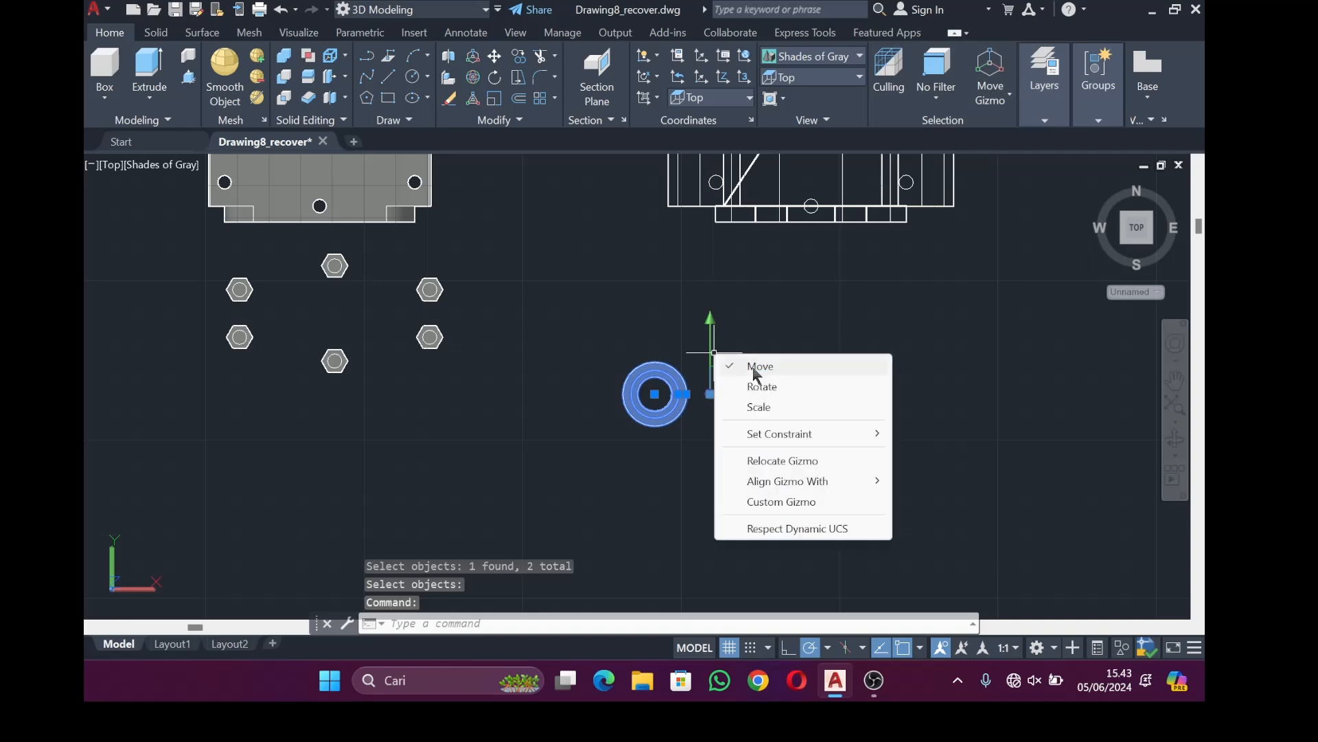
click(769, 385)
click(711, 362)
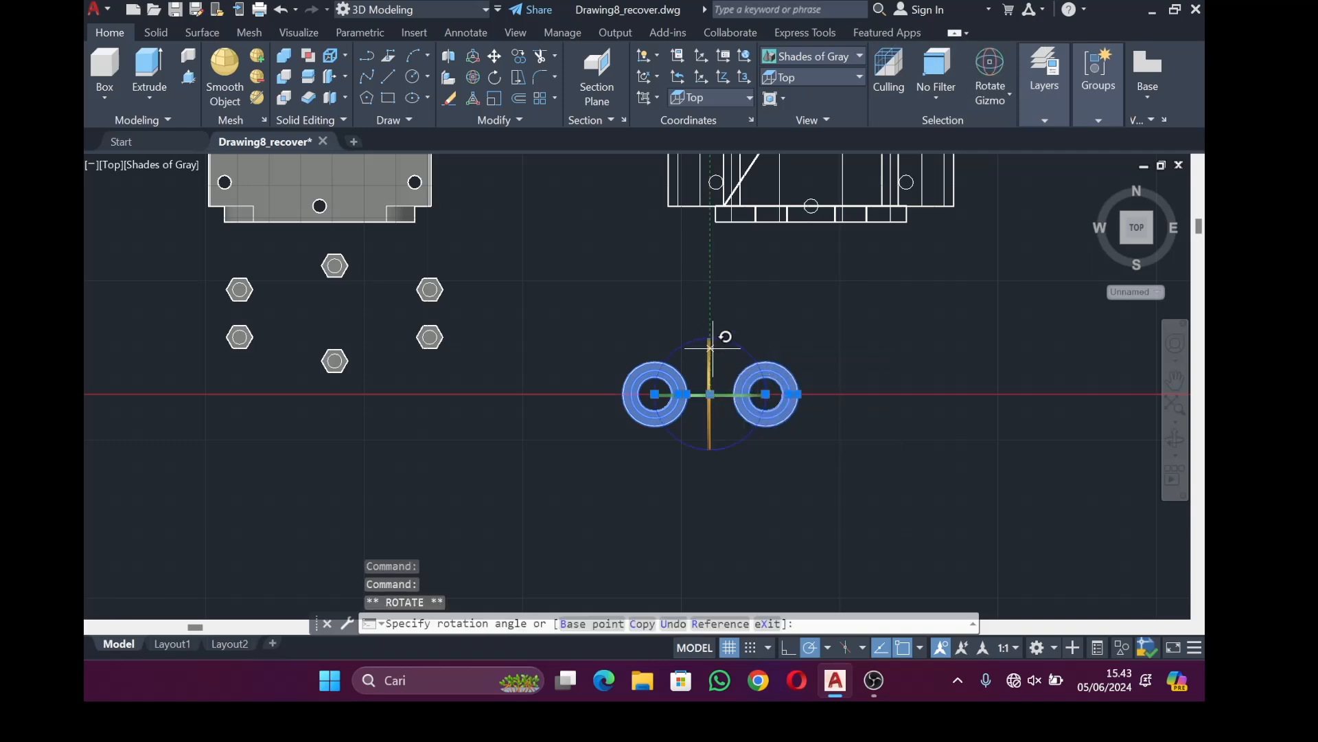
text(90)
key(Return)
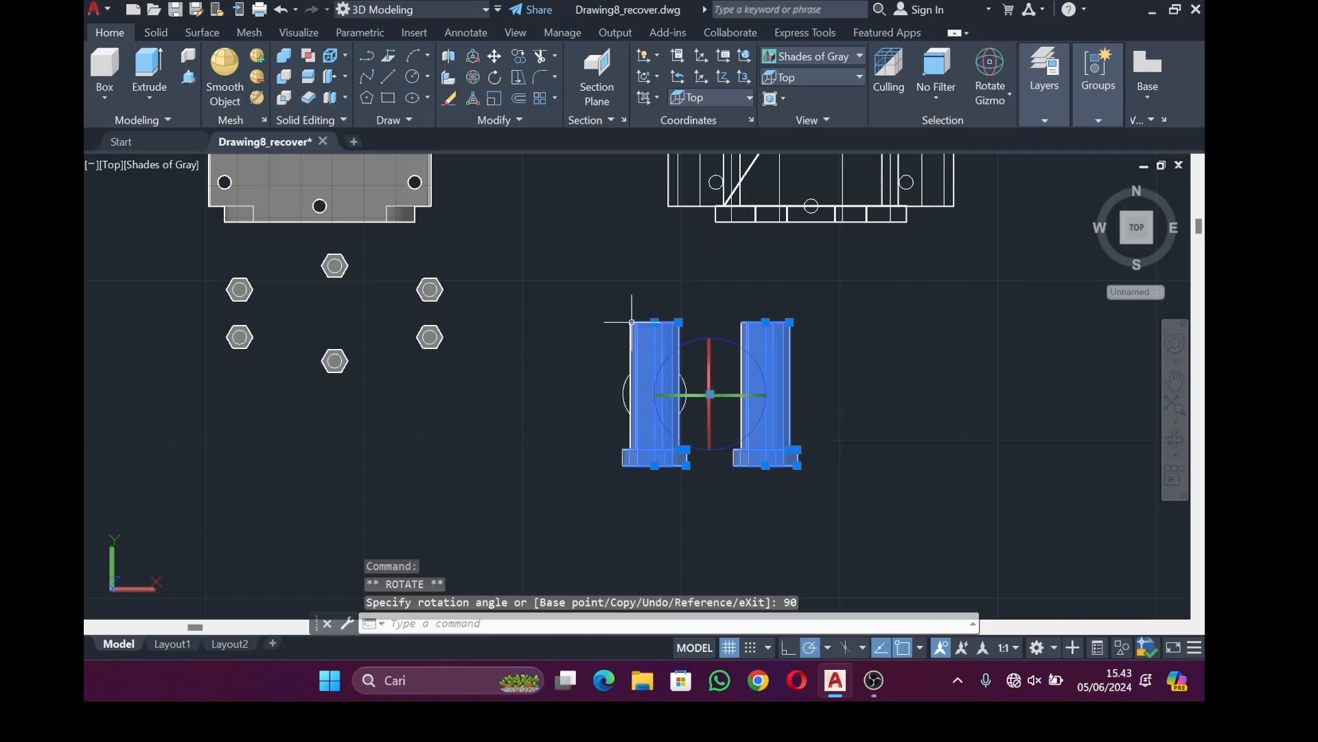
key(Escape)
Union the heads and shanks of all six hexagonal bolts into one solid
click(430, 290)
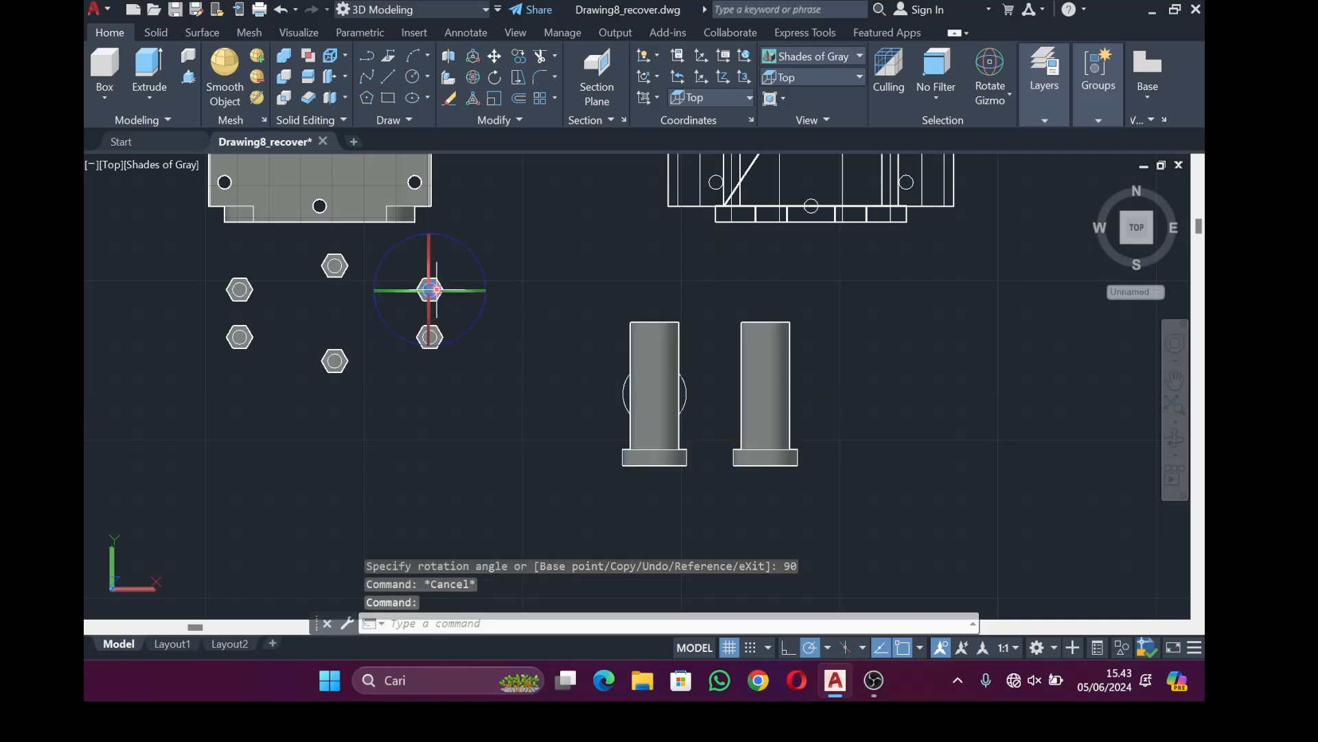
click(350, 163)
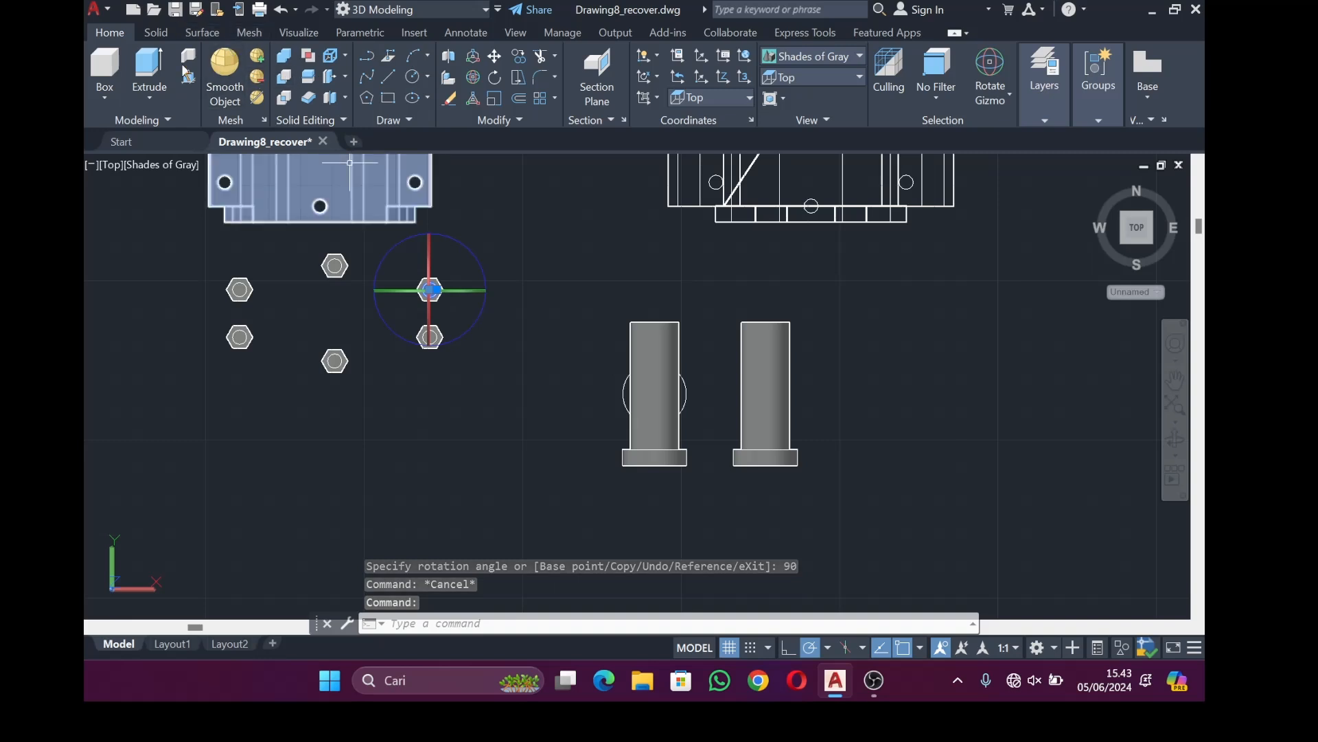
click(284, 56)
click(240, 289)
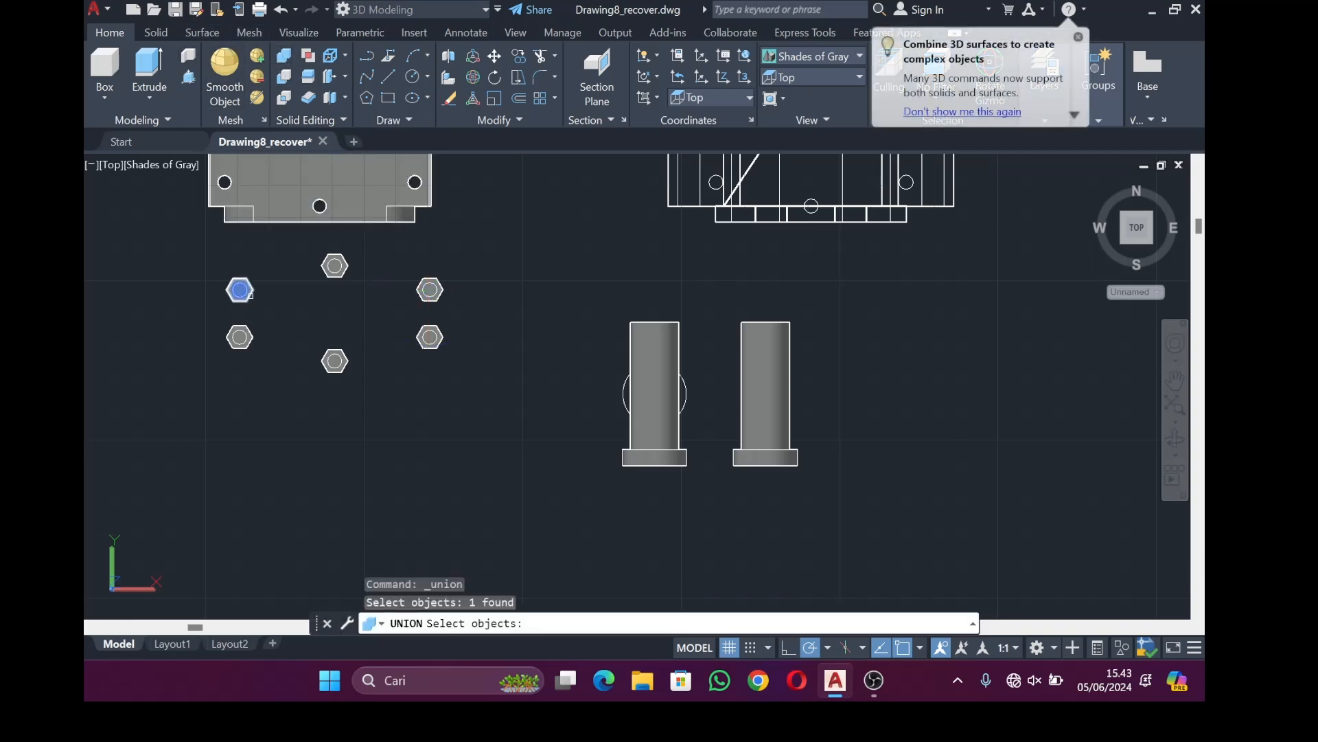
click(249, 294)
click(333, 268)
click(346, 267)
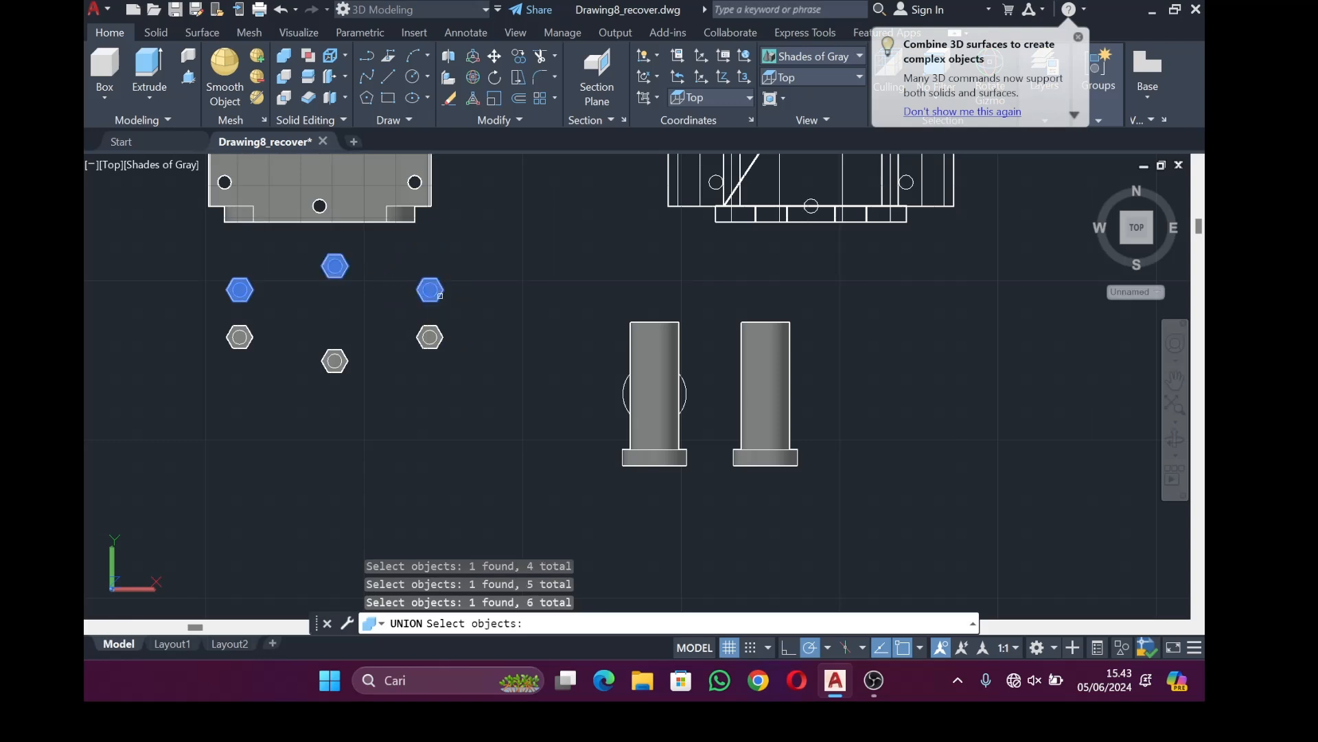
click(438, 343)
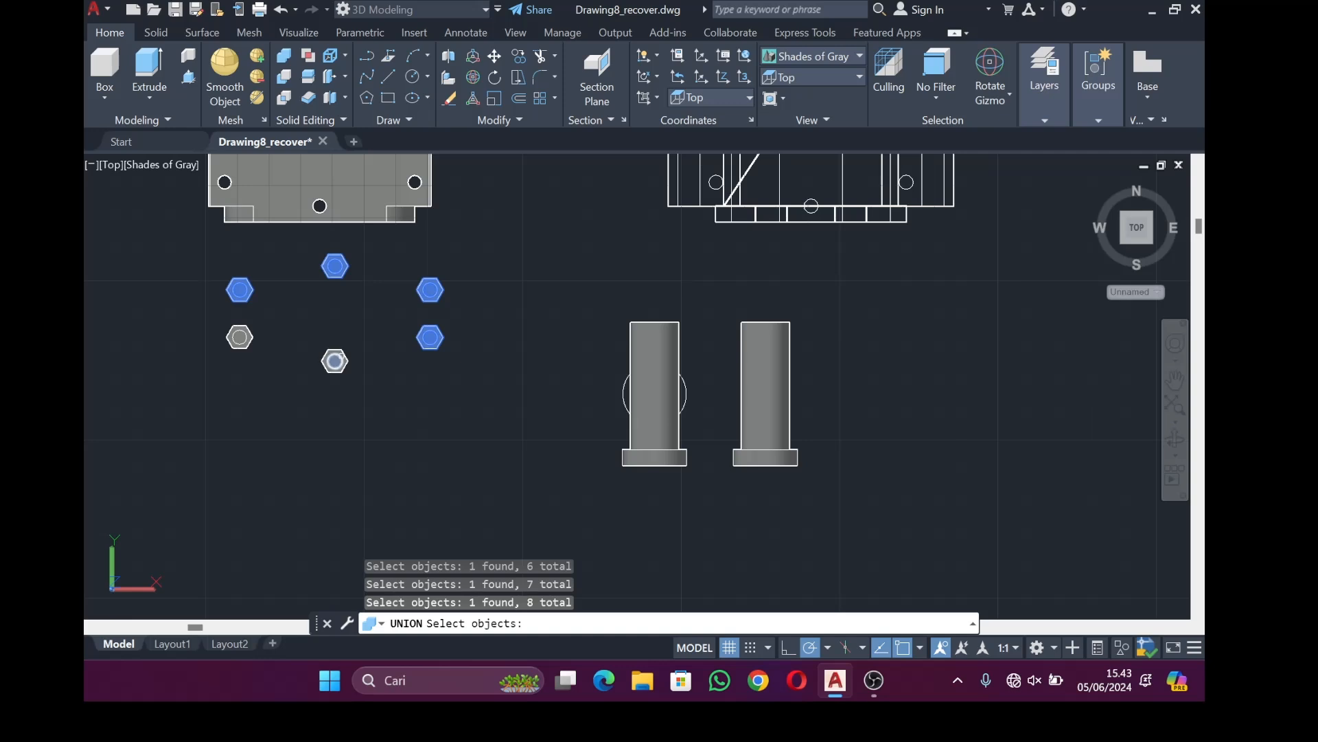
click(339, 369)
click(247, 342)
click(250, 338)
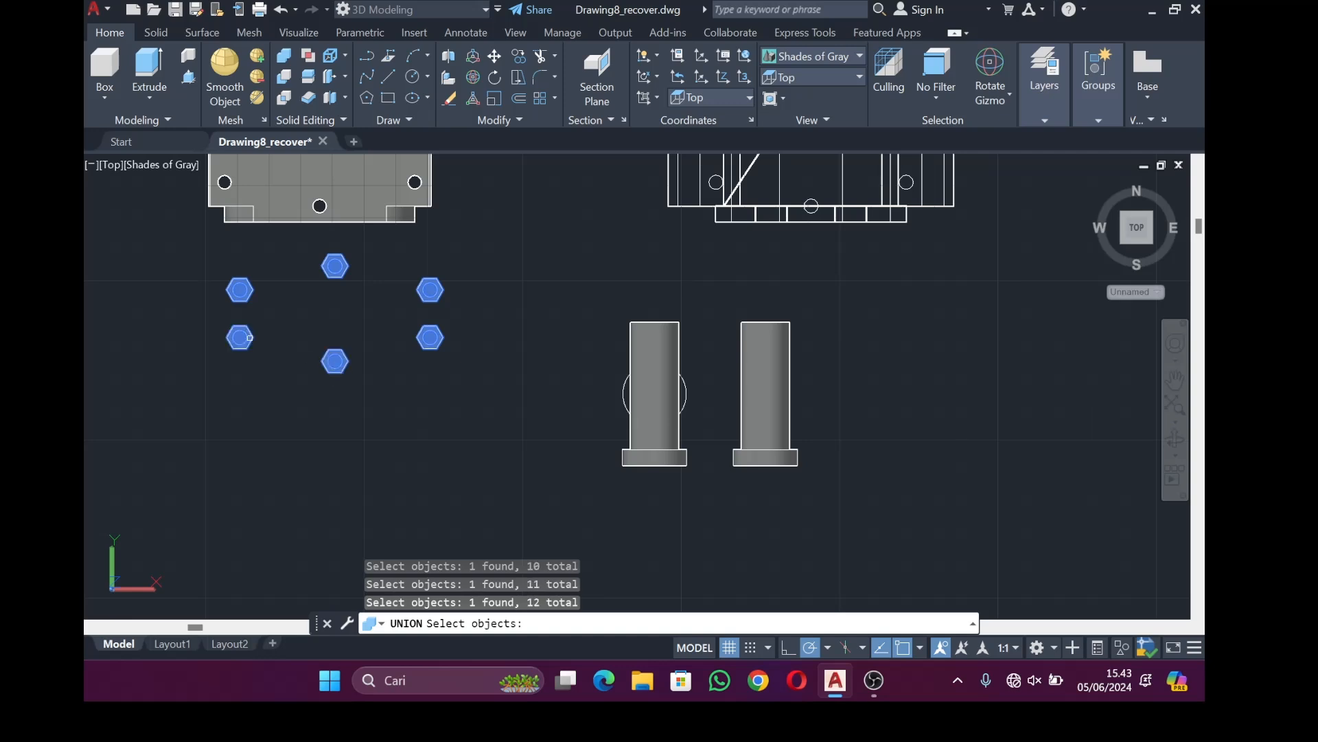
key(Return)
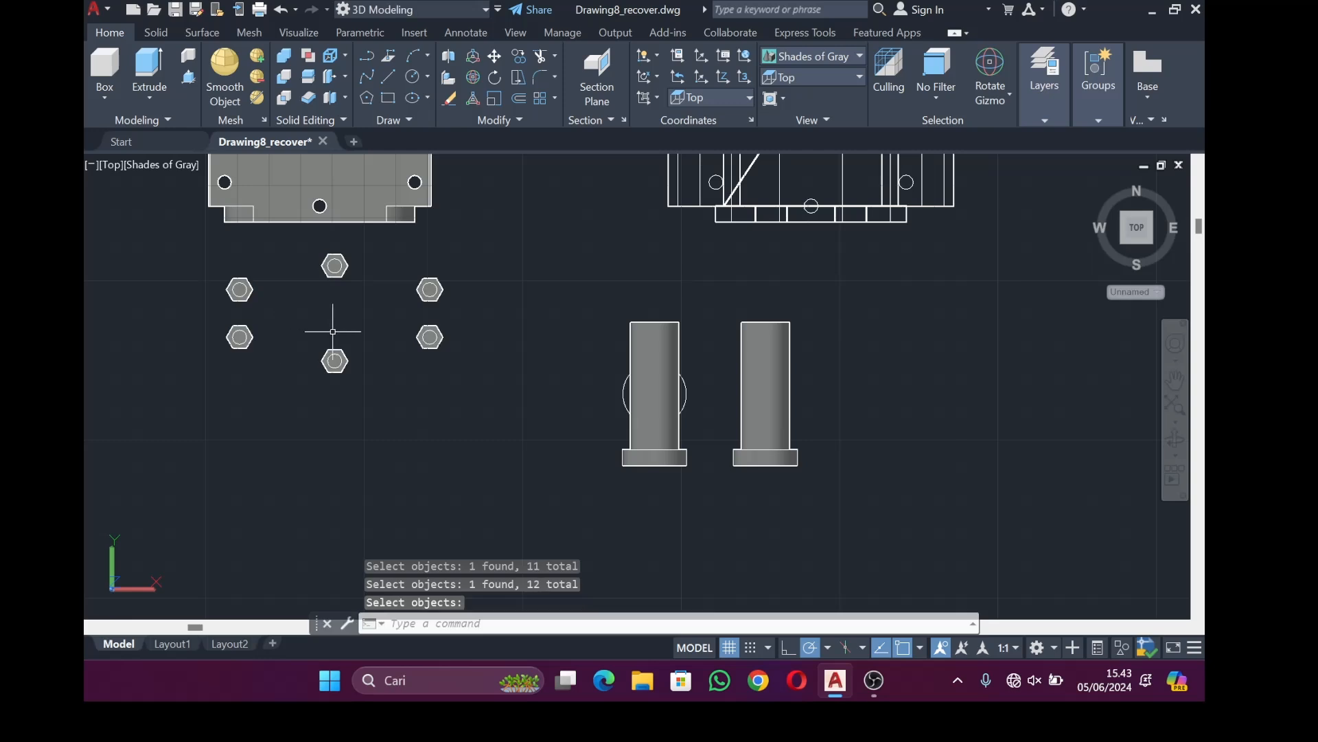
Rotate the joined bolts 90 degrees about the X axis
click(425, 336)
click(334, 276)
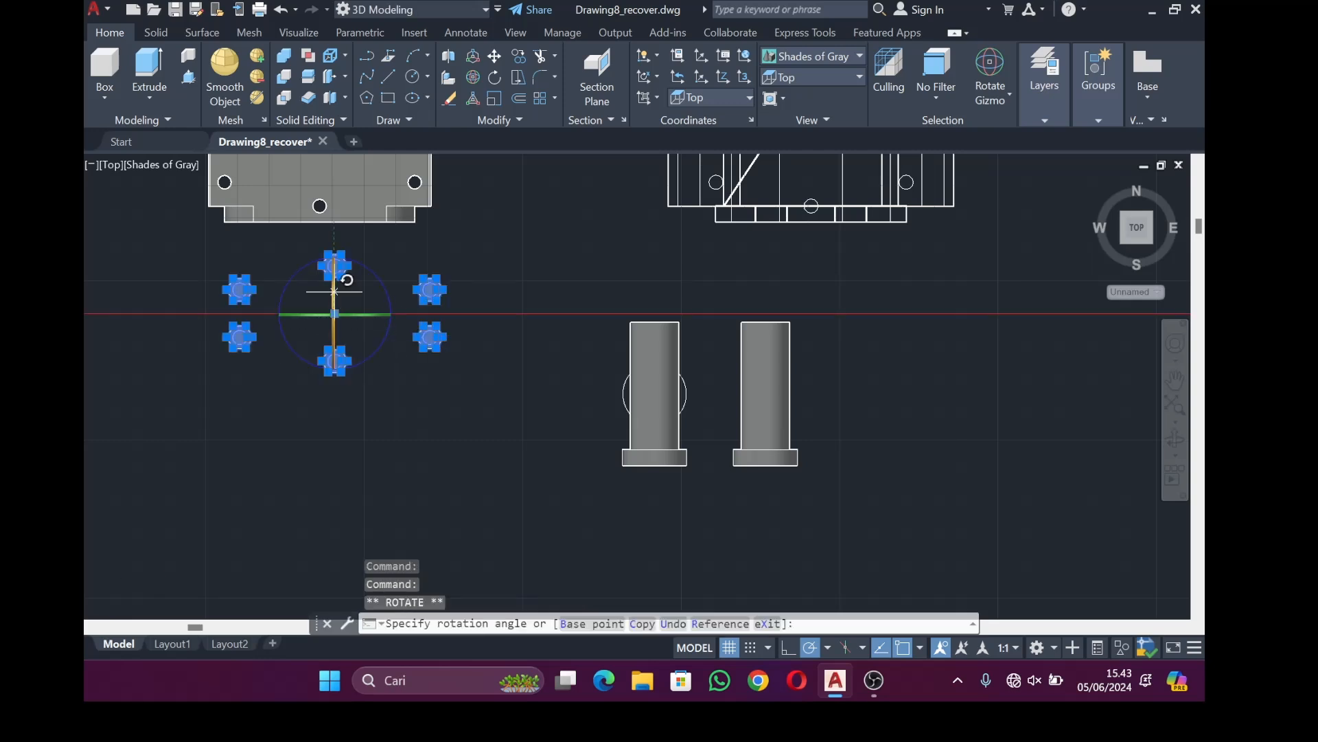
text(90)
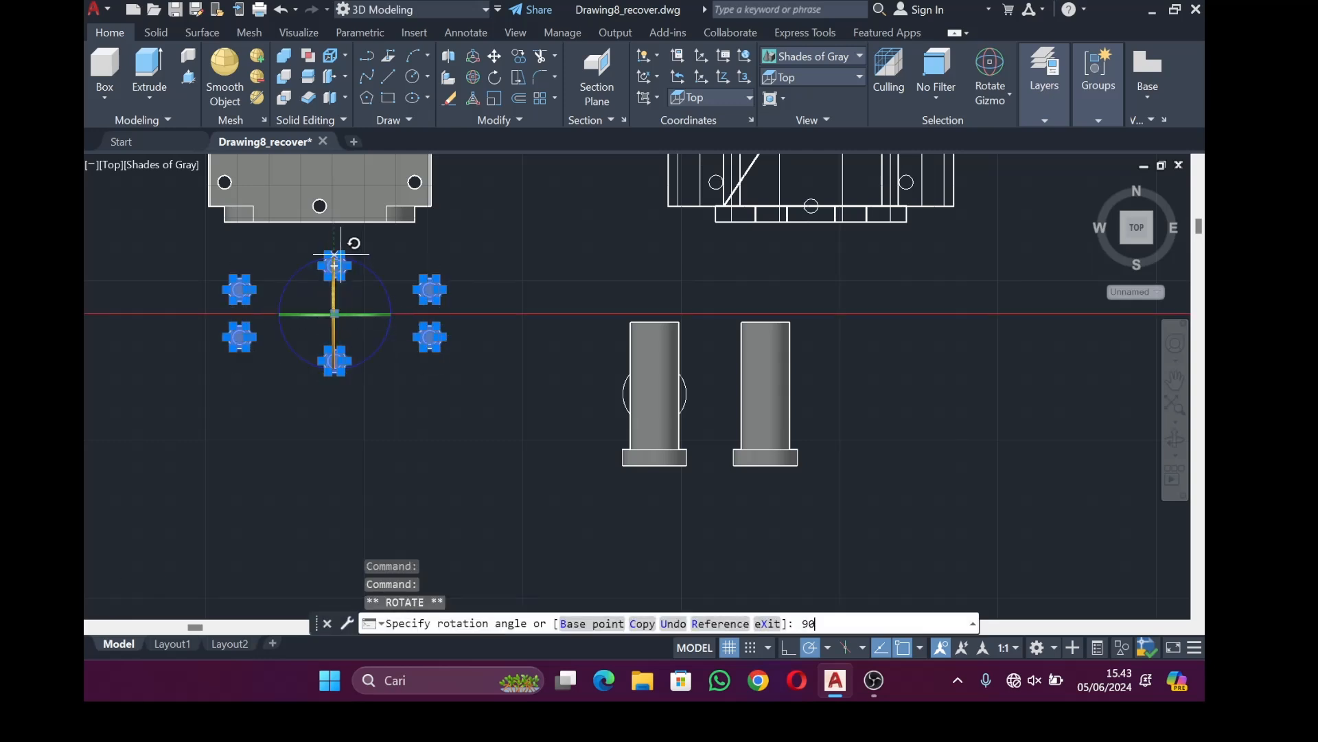
key(Return)
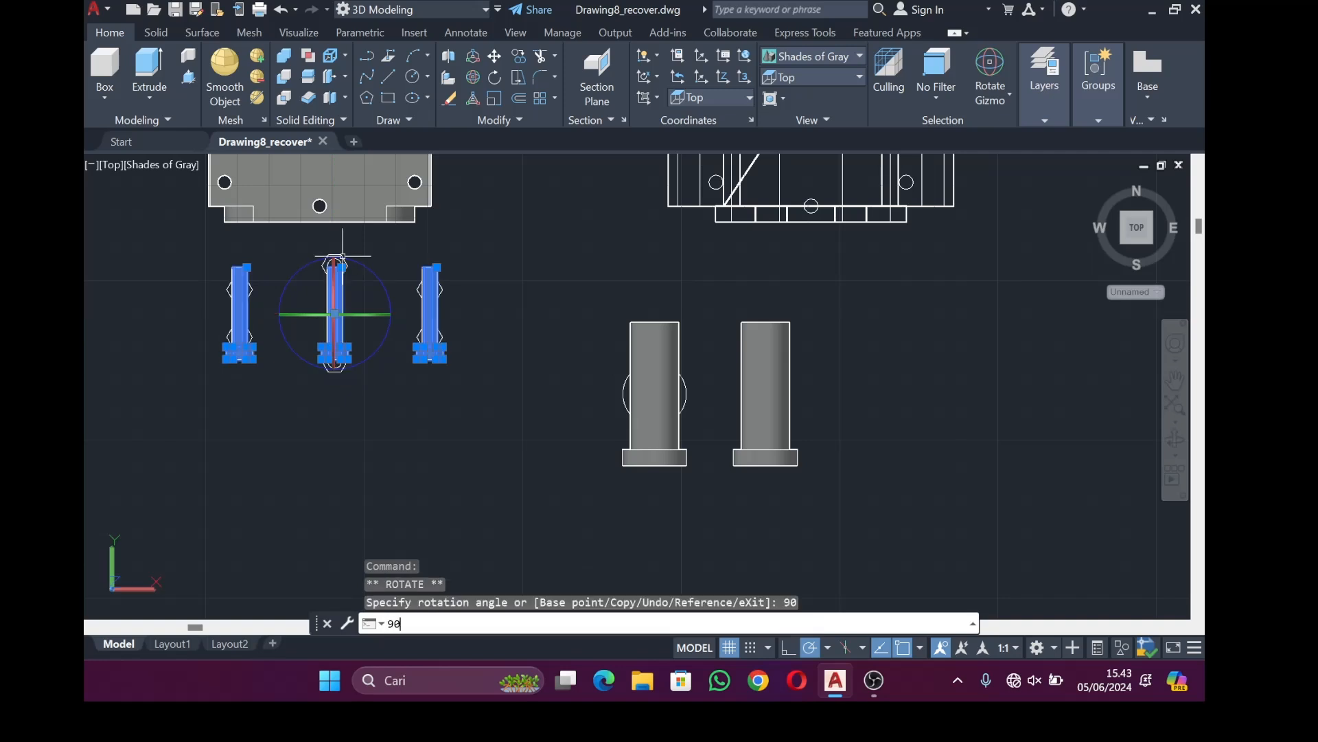
text(90)
key(Return)
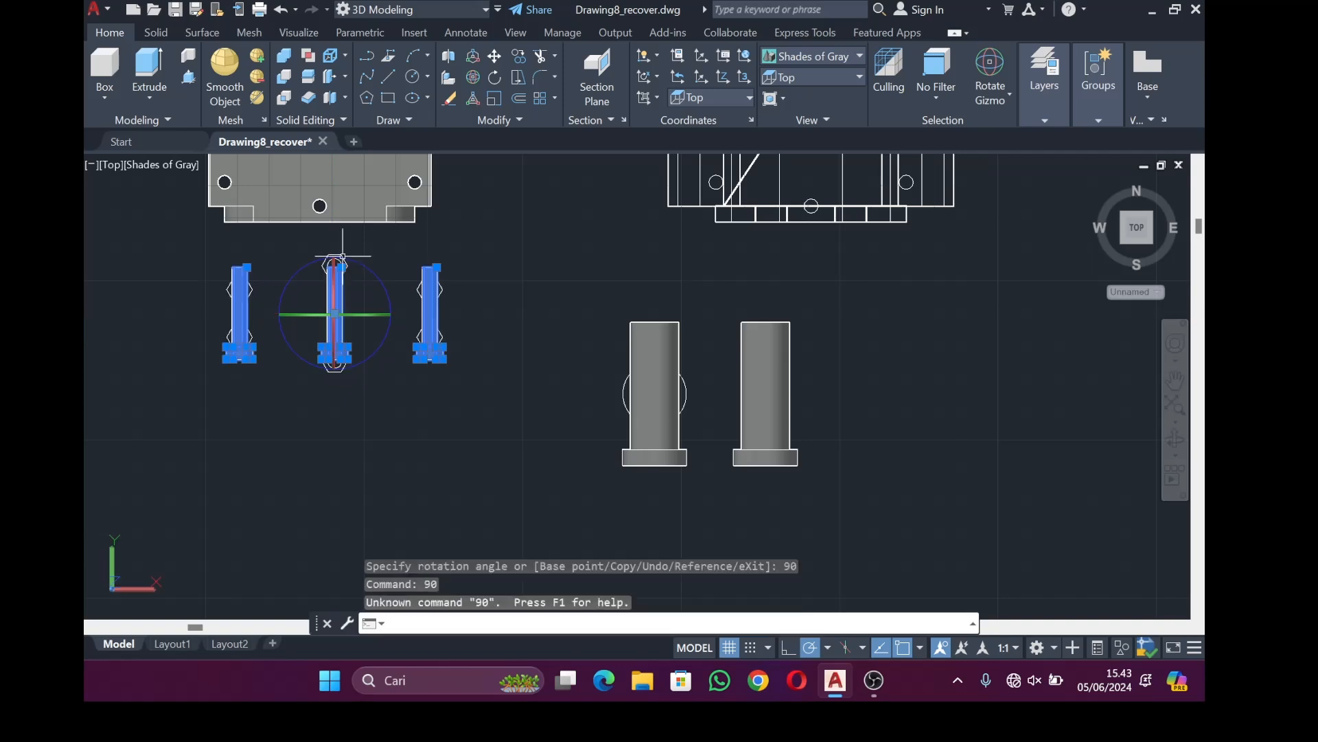
text(1)
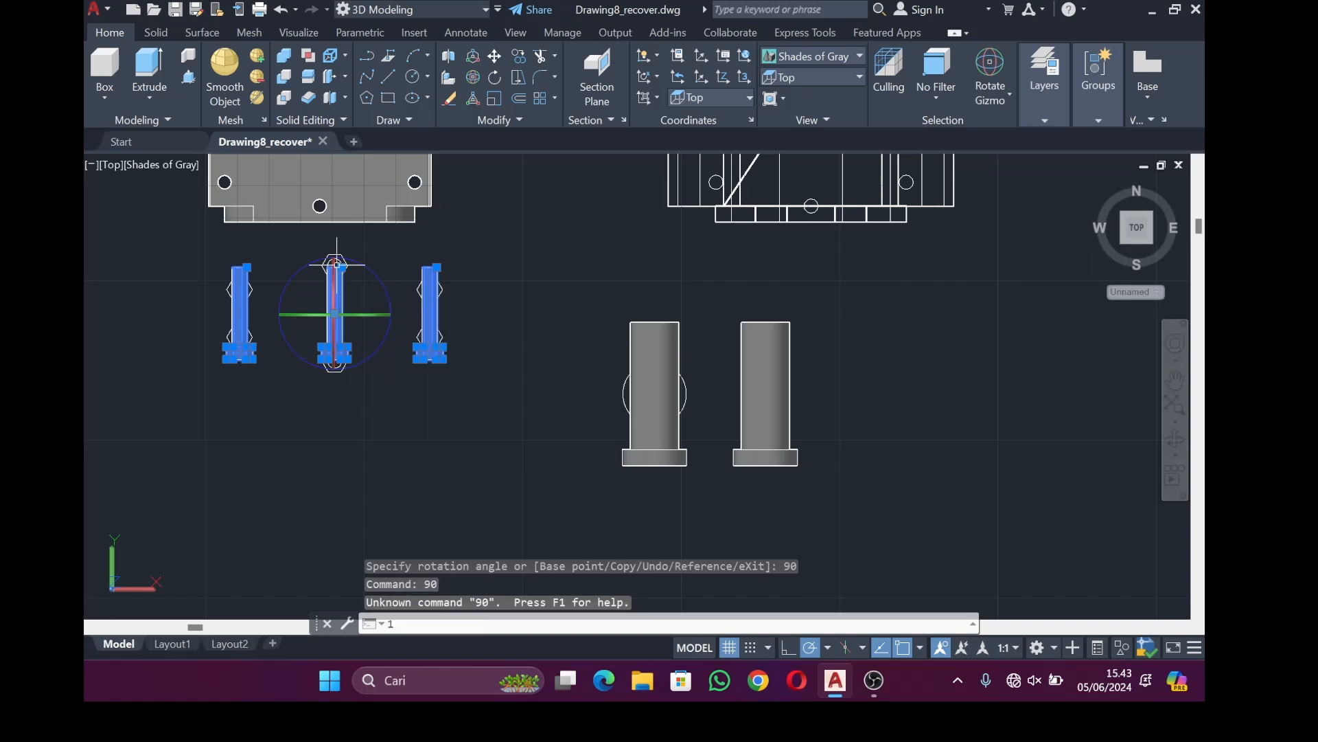
text(80)
key(Return)
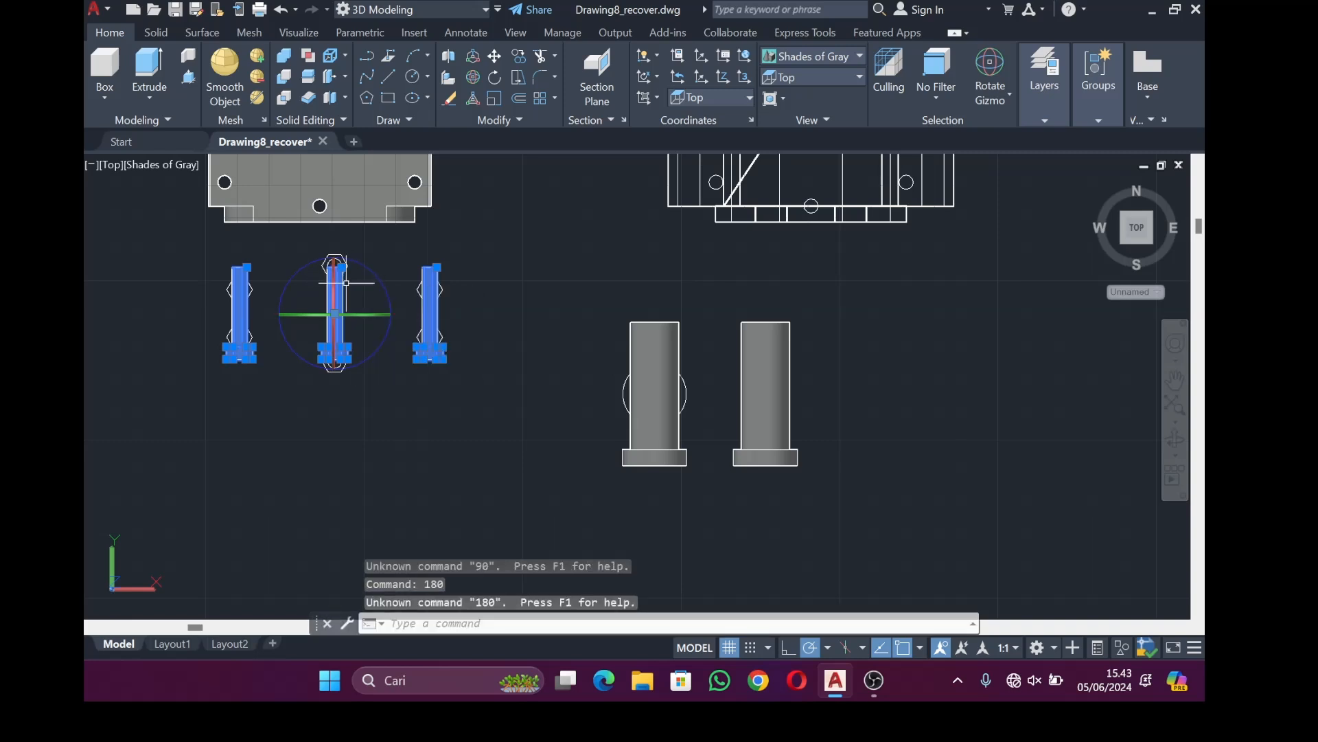
Rotate the joined bolts a further 90 degrees about the X axis to turn their heads upward
click(337, 282)
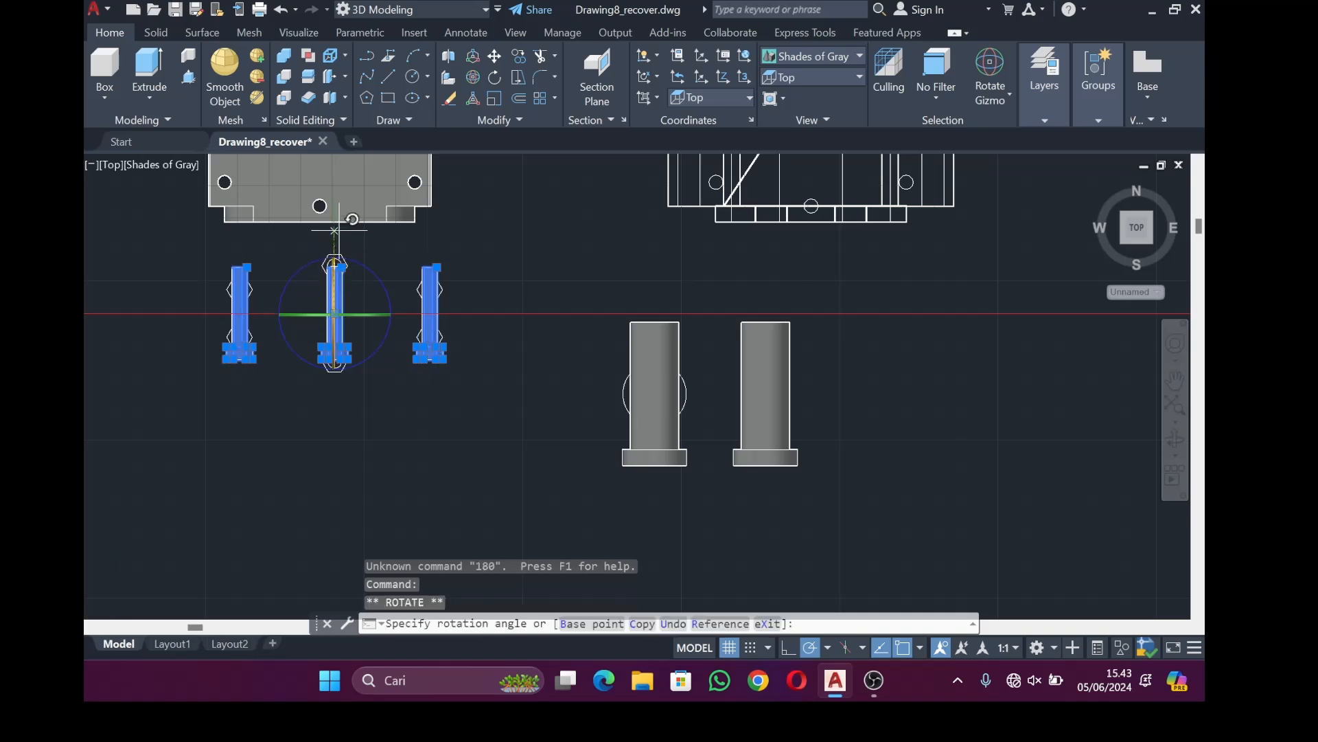
text(90)
key(Return)
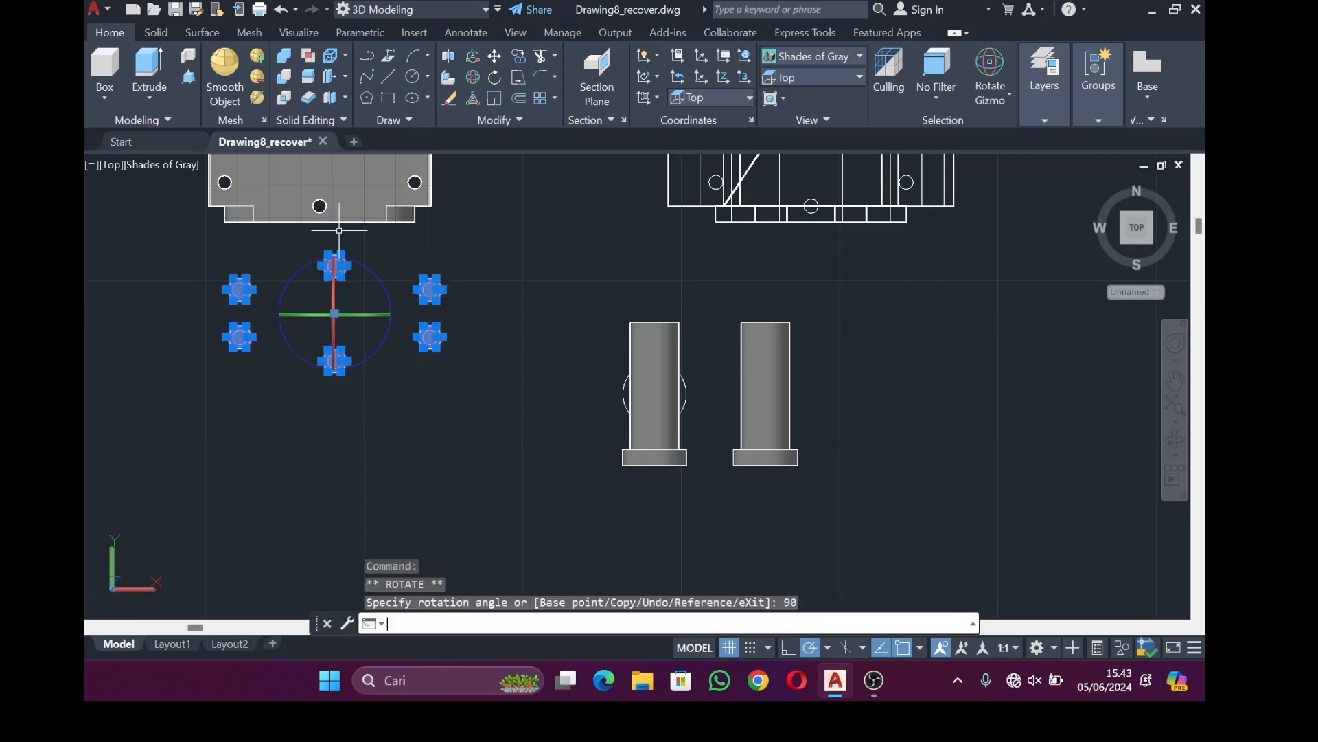
key(Escape)
In an orbited 3D view, move the upper block onto the lower block so their half-round channels form full bores
scroll(259, 286, down, 3)
scroll(260, 287, up, 1)
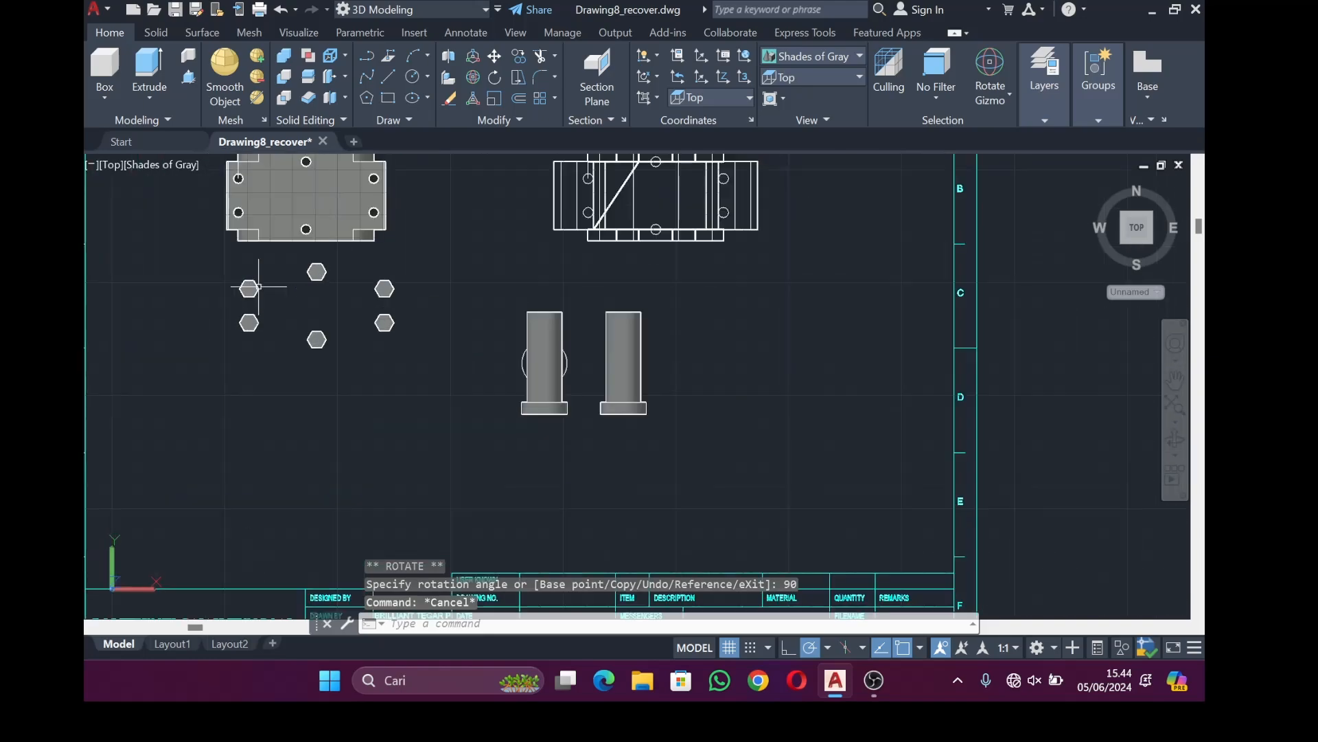
click(1175, 438)
mouse_move(1126, 426)
mouse_down()
mouse_move(907, 391)
mouse_move(894, 343)
mouse_move(912, 344)
mouse_up()
key(Escape)
click(629, 222)
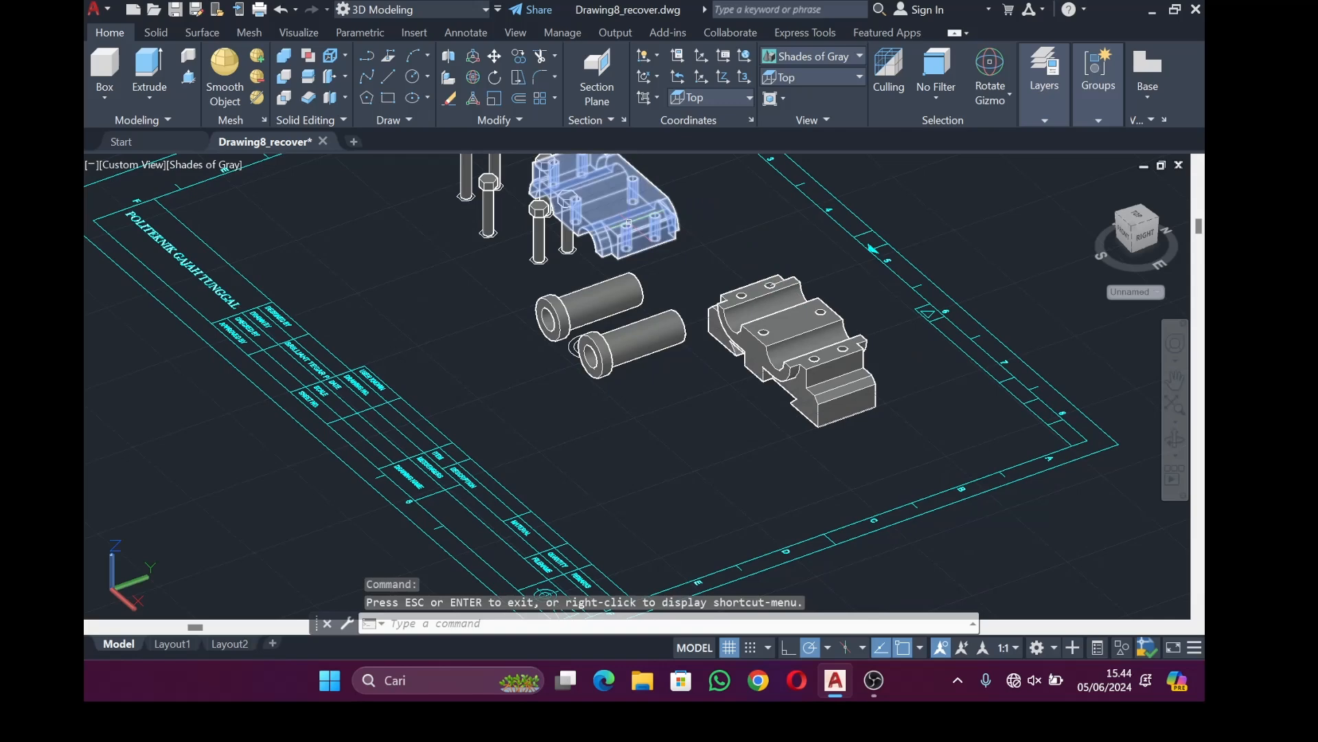
click(494, 55)
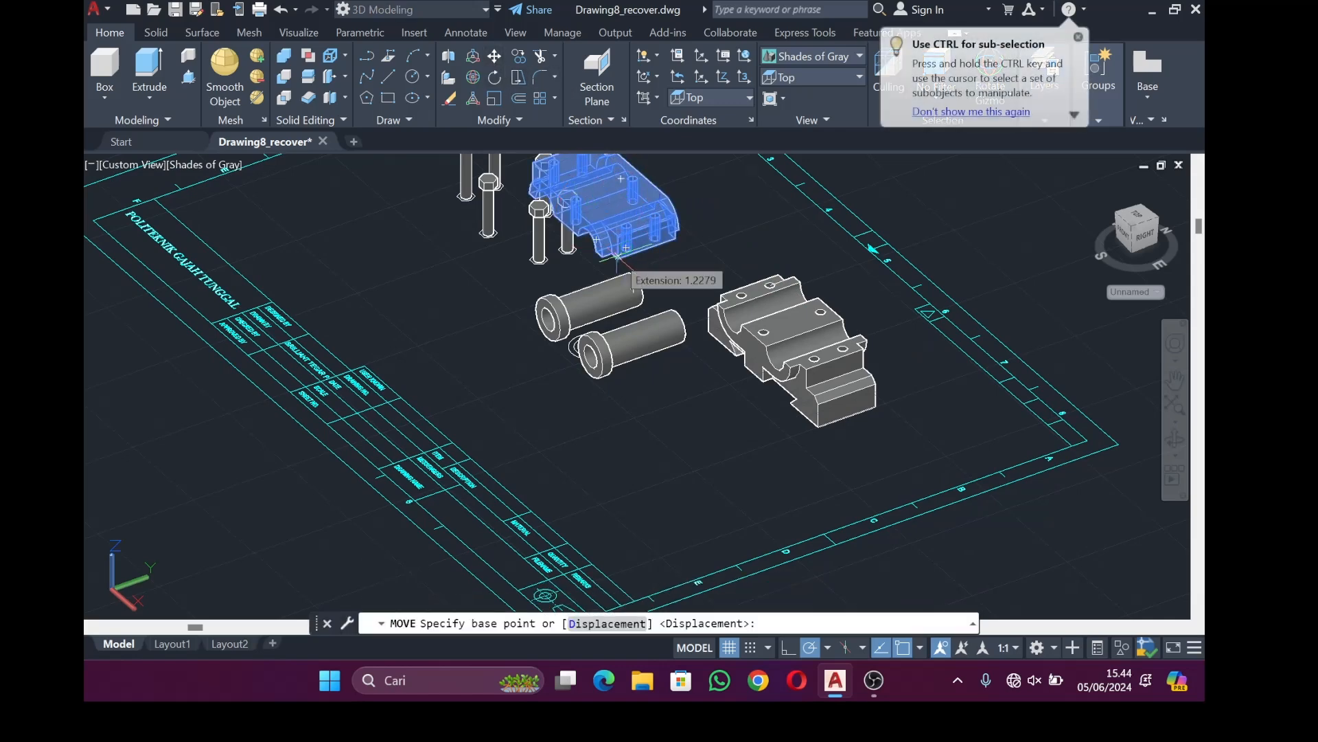
scroll(628, 254, up, 5)
click(638, 265)
scroll(1018, 561, down, 6)
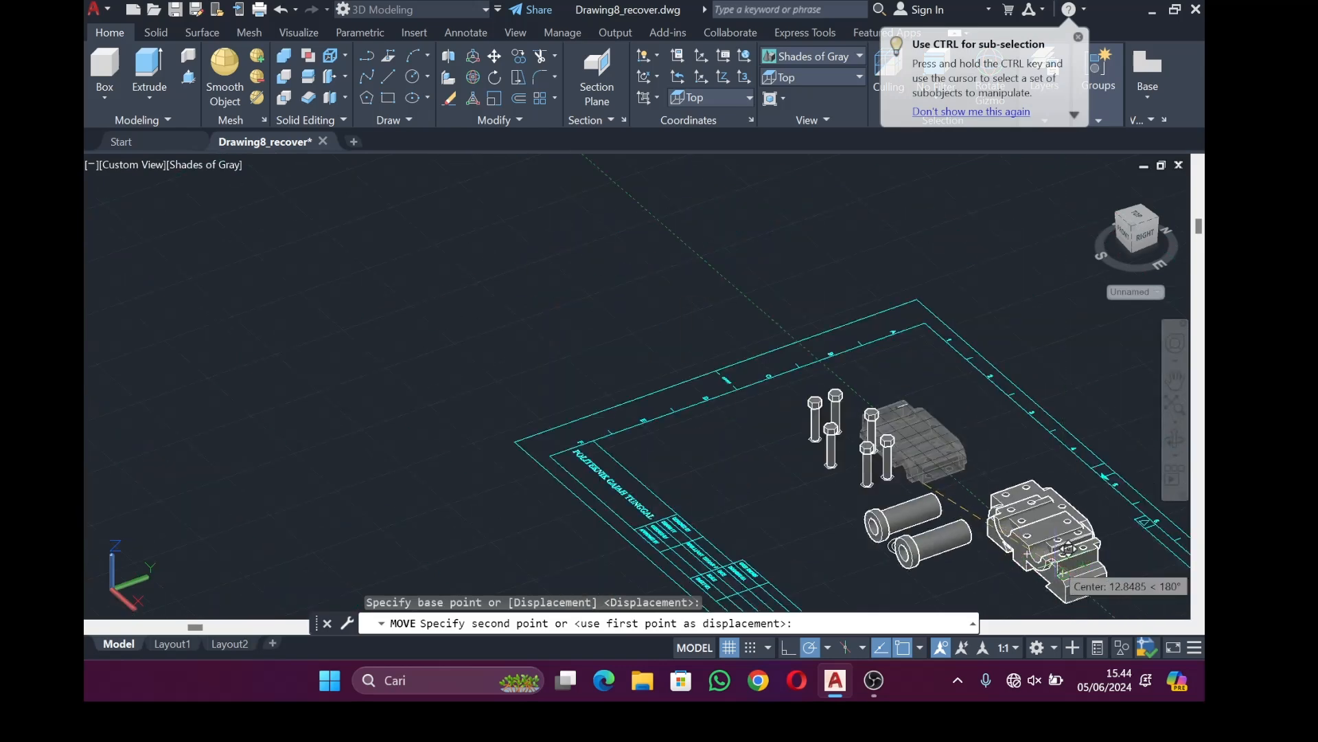
scroll(1070, 553, up, 6)
click(1065, 564)
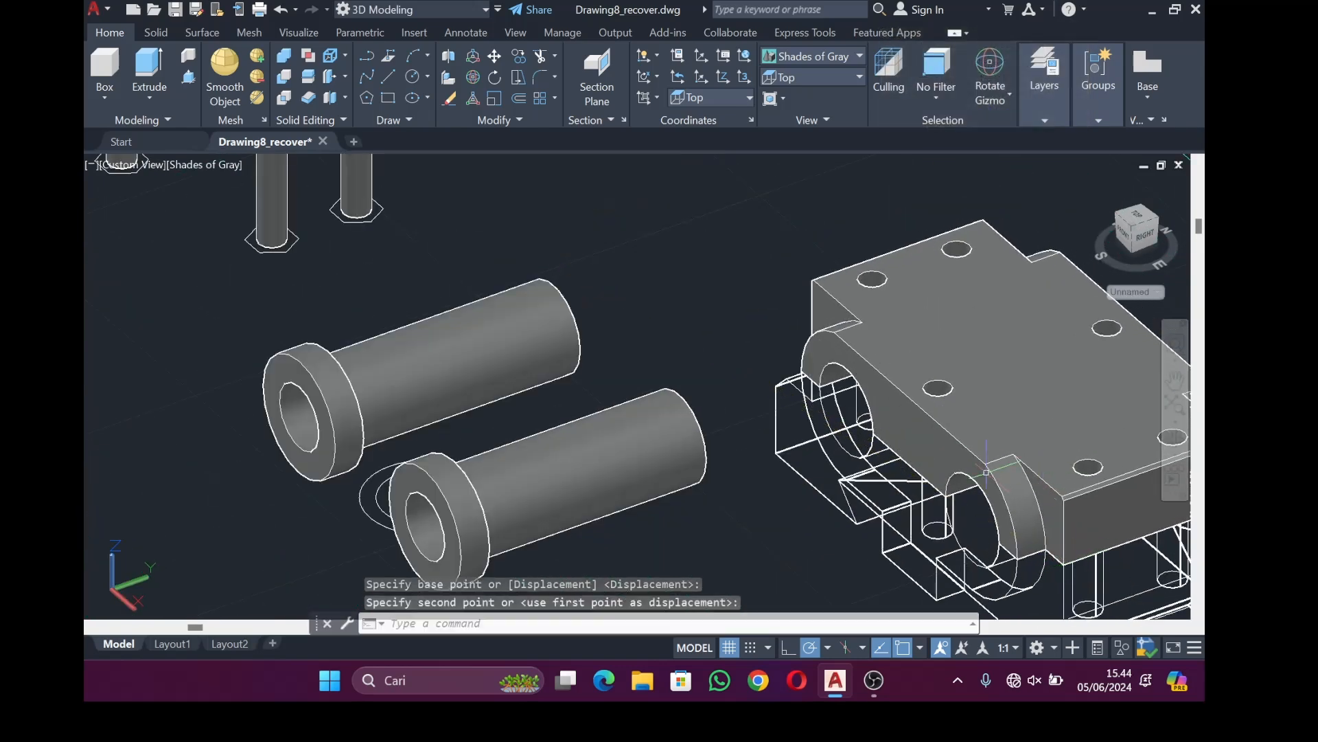
Move the joined bushings from the flange's centre to the block's bore centre, seating both in the bores
scroll(608, 405, down, 4)
click(623, 428)
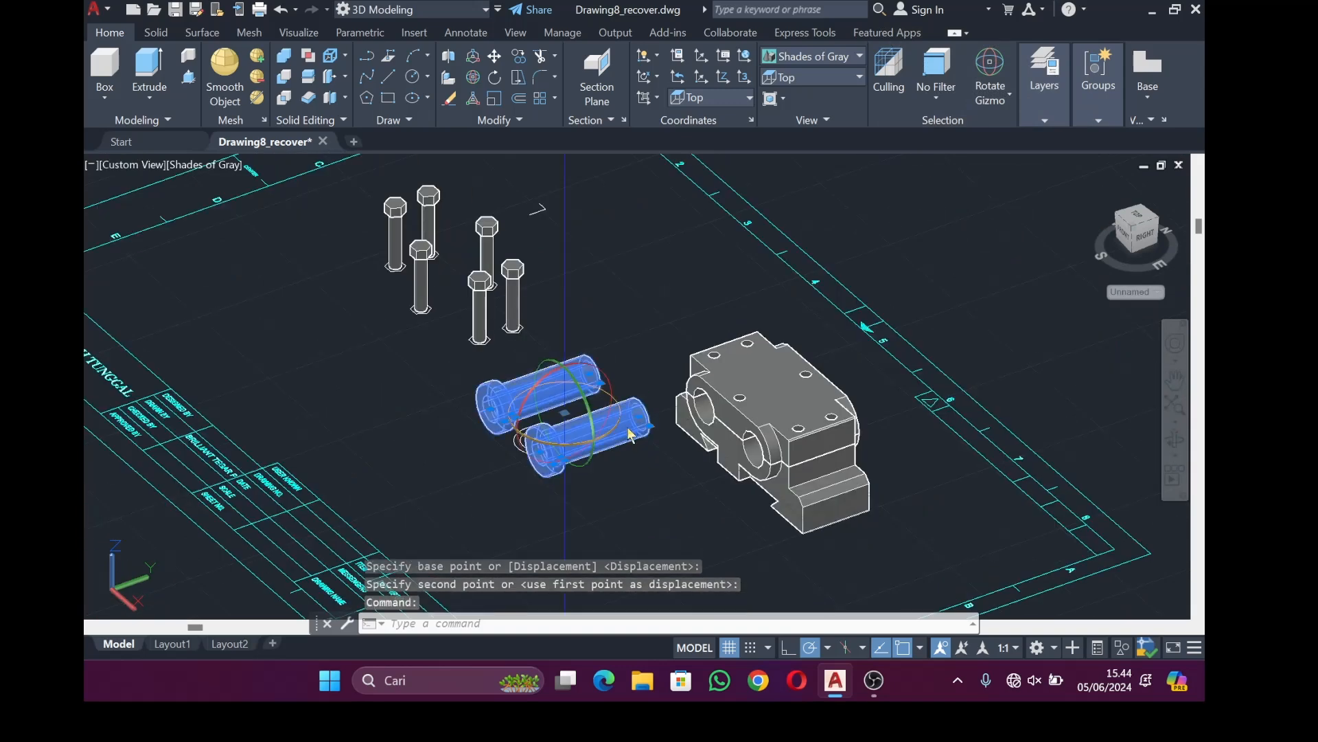
click(496, 61)
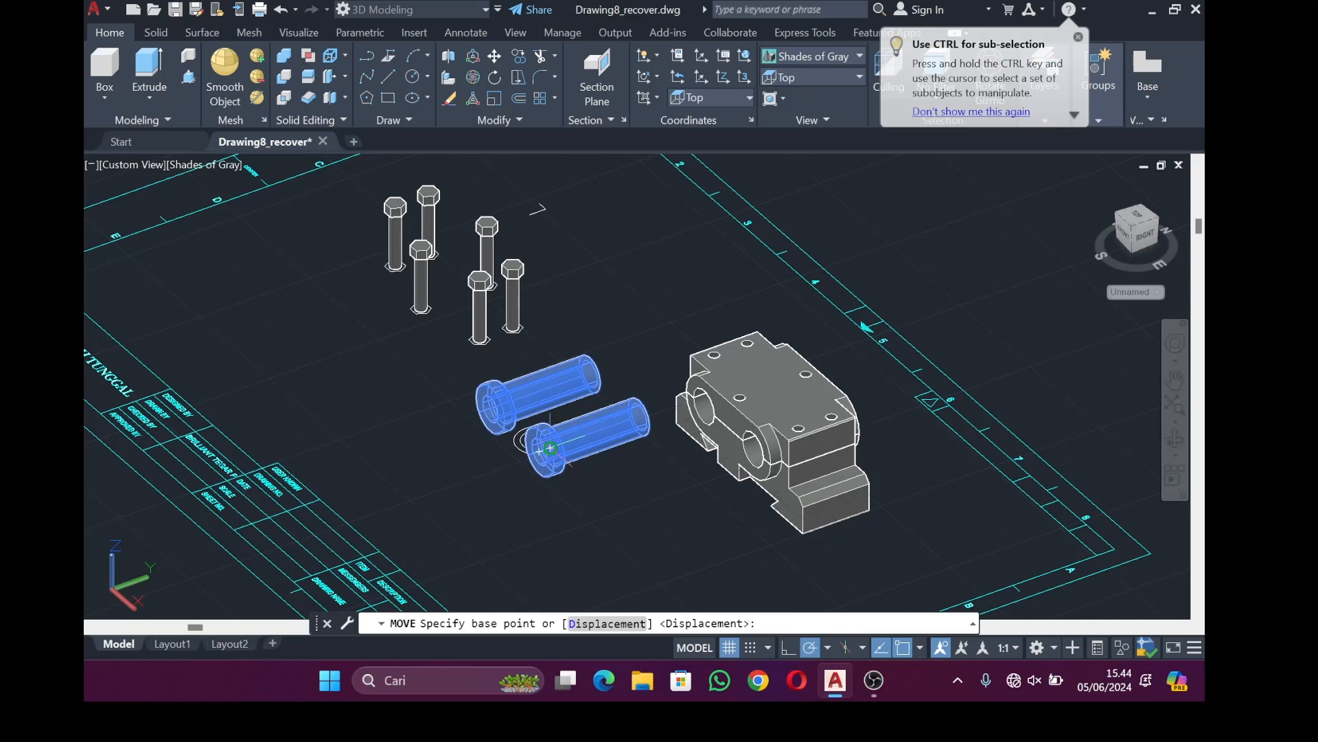
scroll(550, 447, up, 2)
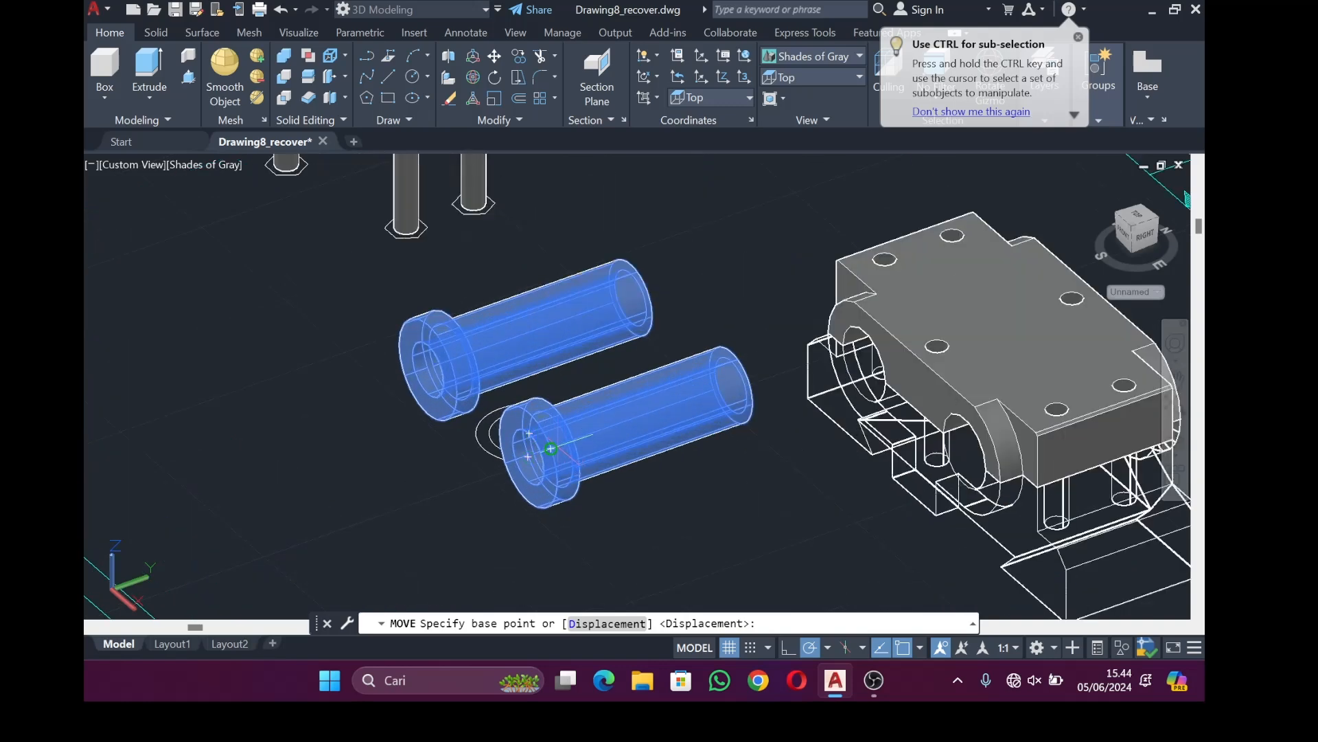
click(550, 448)
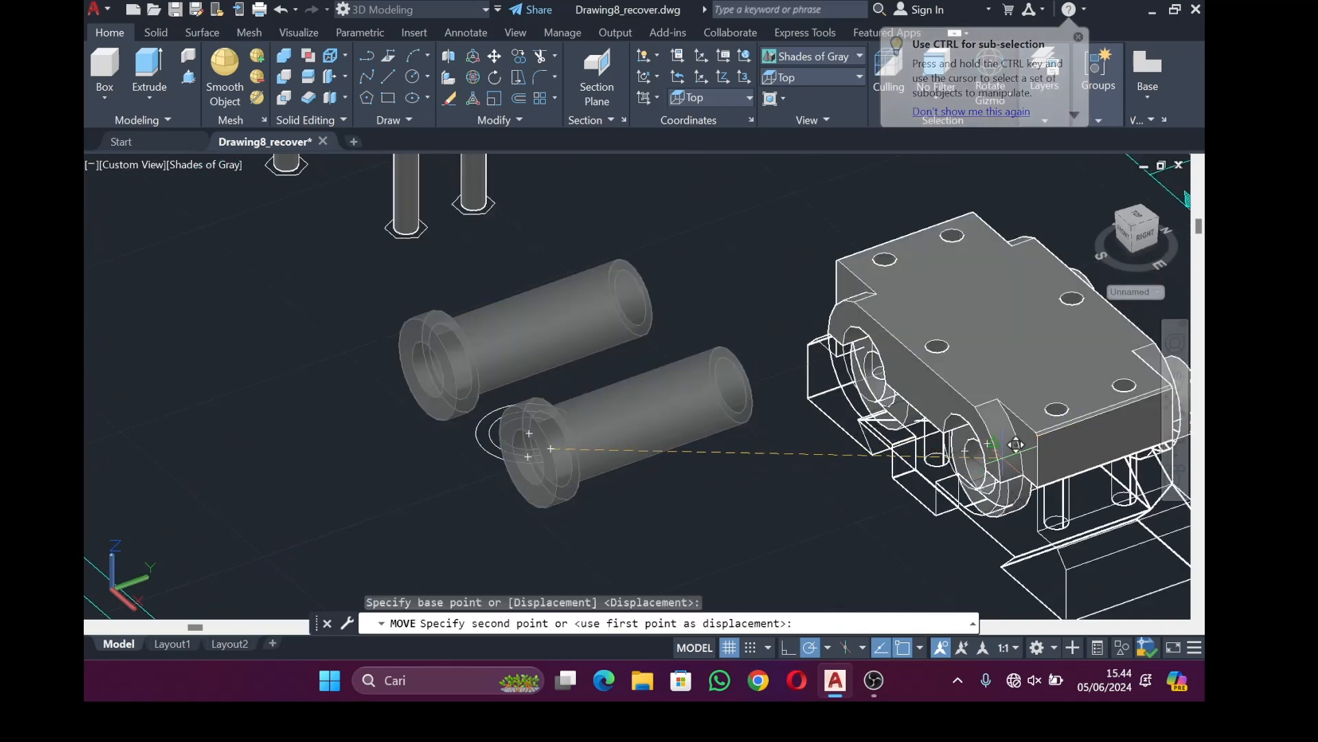
click(964, 451)
Move the six joined bolts from the shank centre under the rear bolt's head to the matching hole centre on the upper block's top face
scroll(761, 417, down, 4)
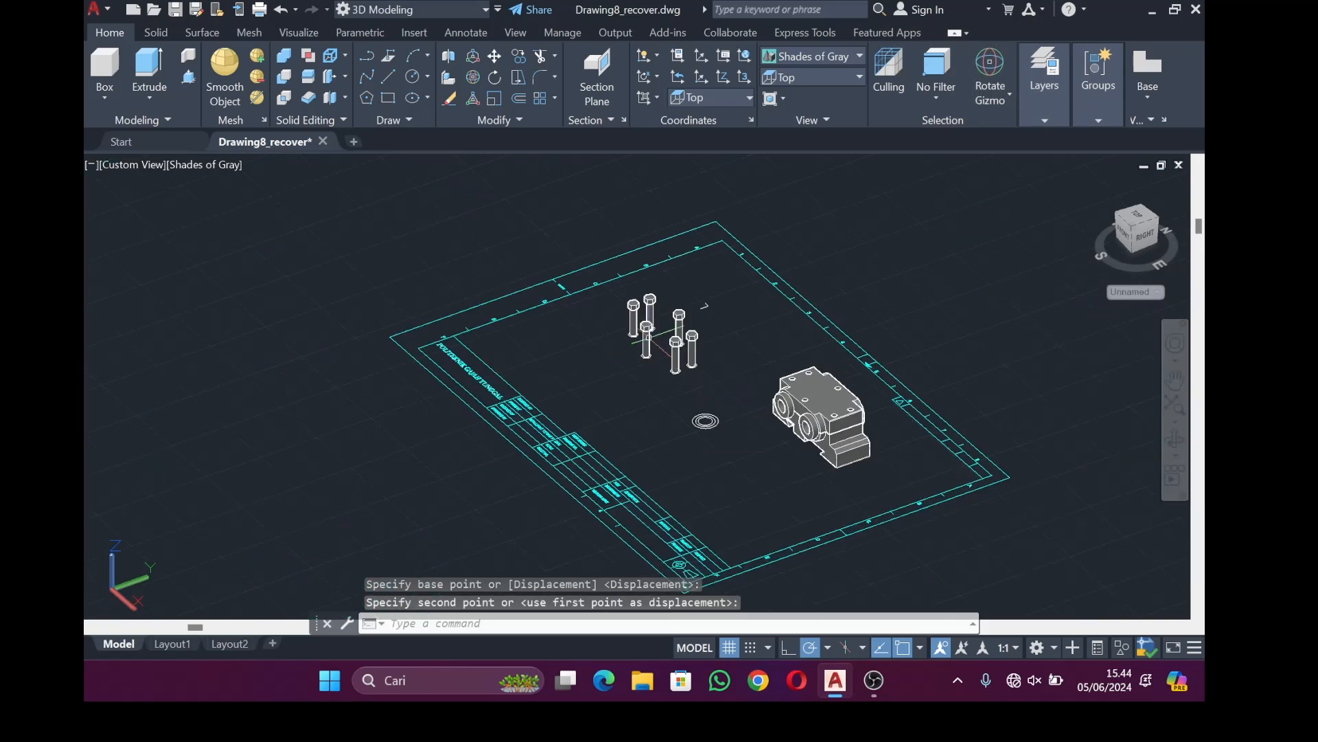
scroll(656, 317, up, 3)
click(653, 311)
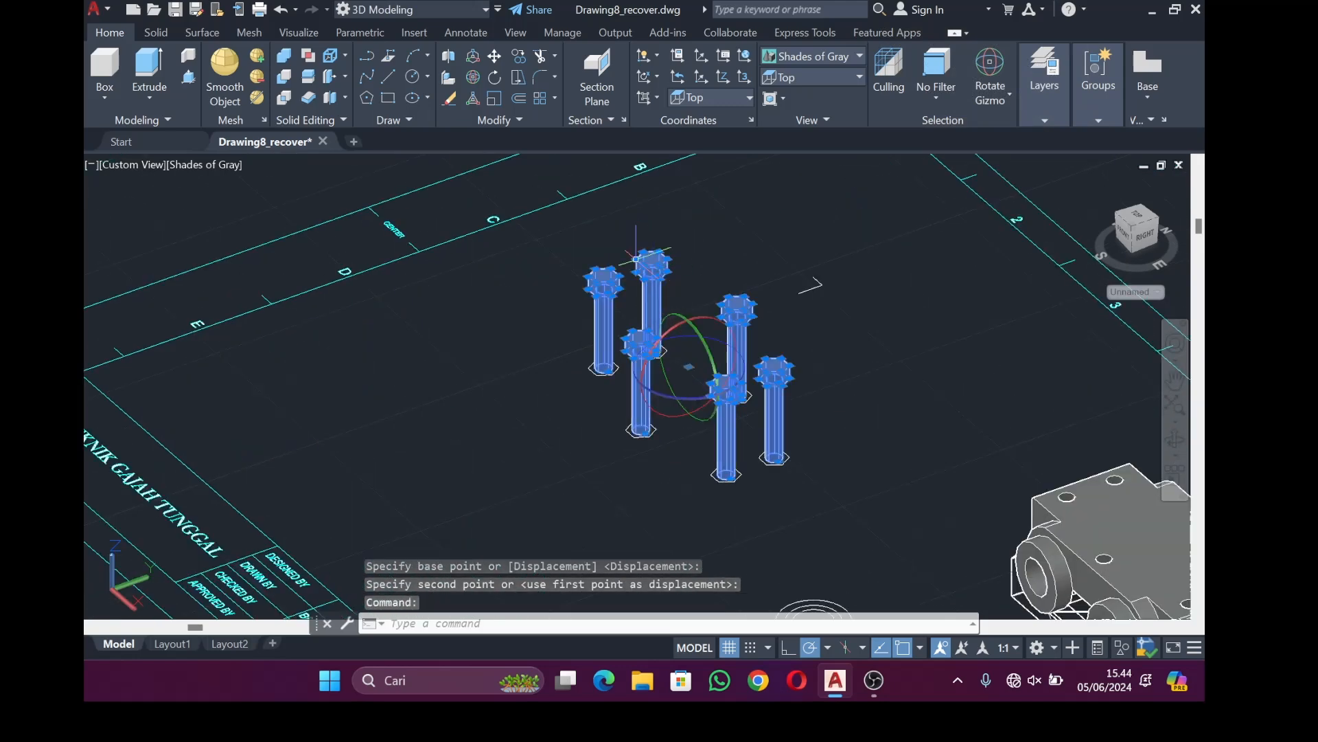
click(495, 58)
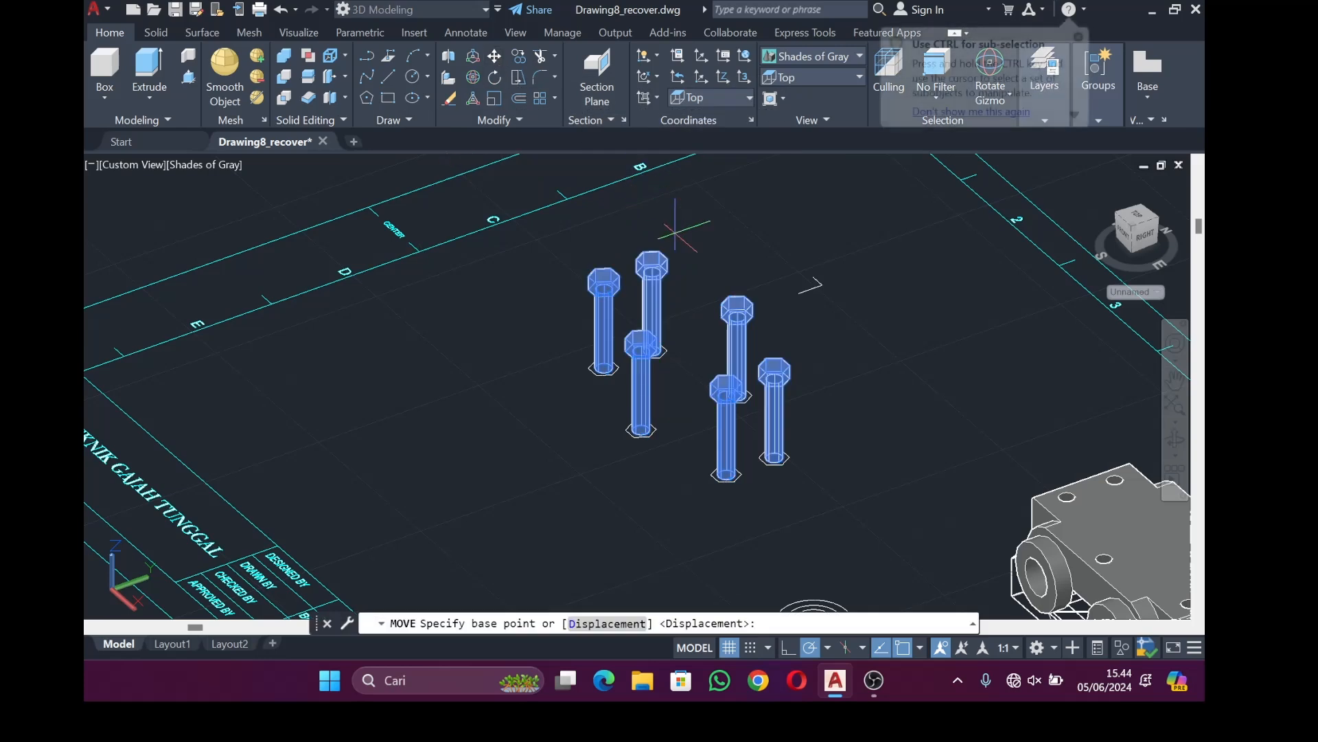
click(652, 272)
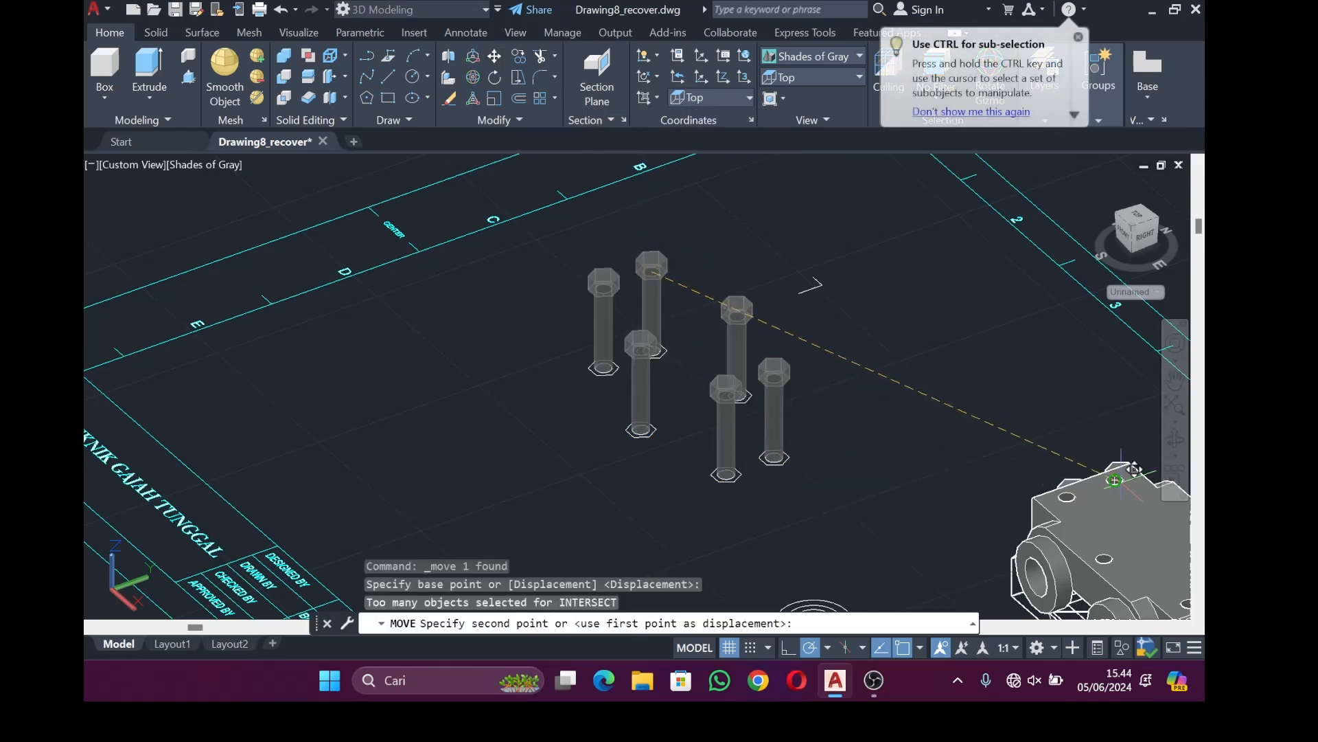
click(1101, 446)
scroll(1076, 447, down, 3)
scroll(1077, 447, down, 1)
scroll(1122, 501, up, 4)
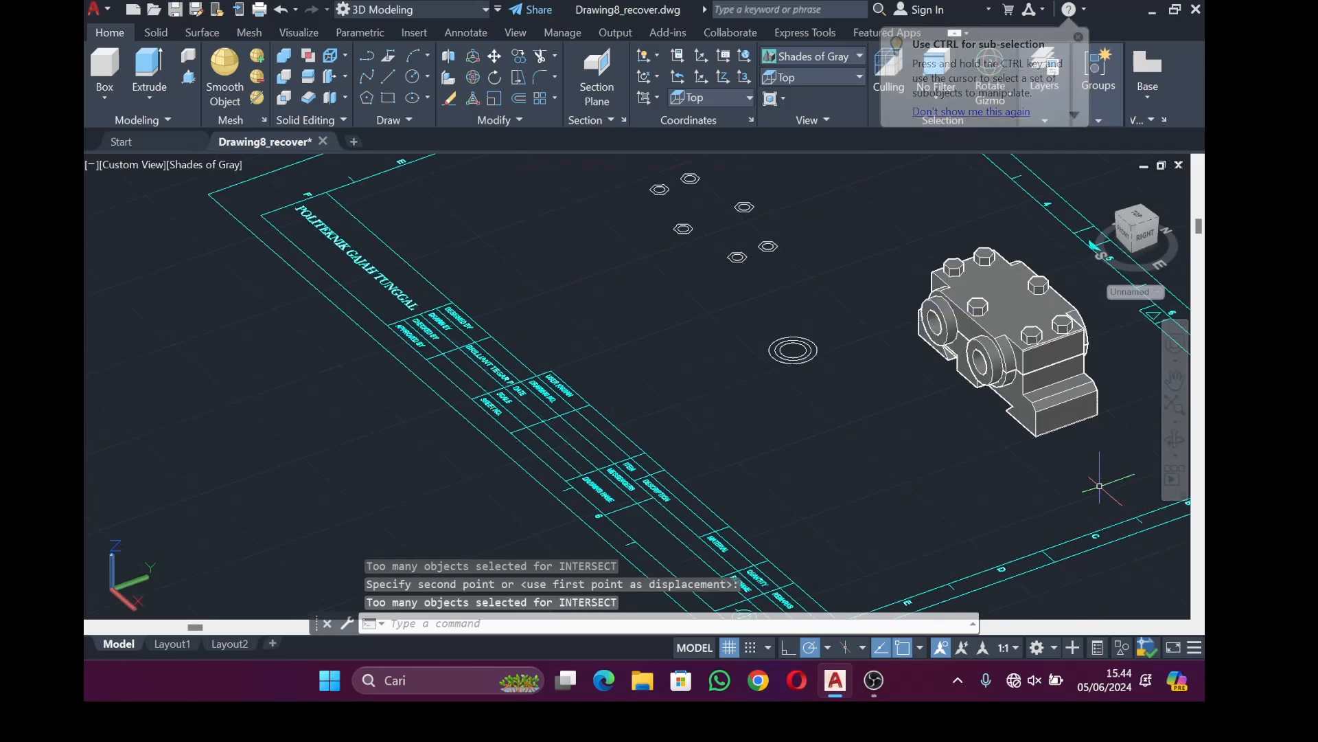
click(449, 99)
mouse_move(827, 194)
mouse_down()
mouse_move(714, 153)
mouse_move(618, 247)
mouse_move(762, 431)
mouse_move(838, 427)
mouse_up()
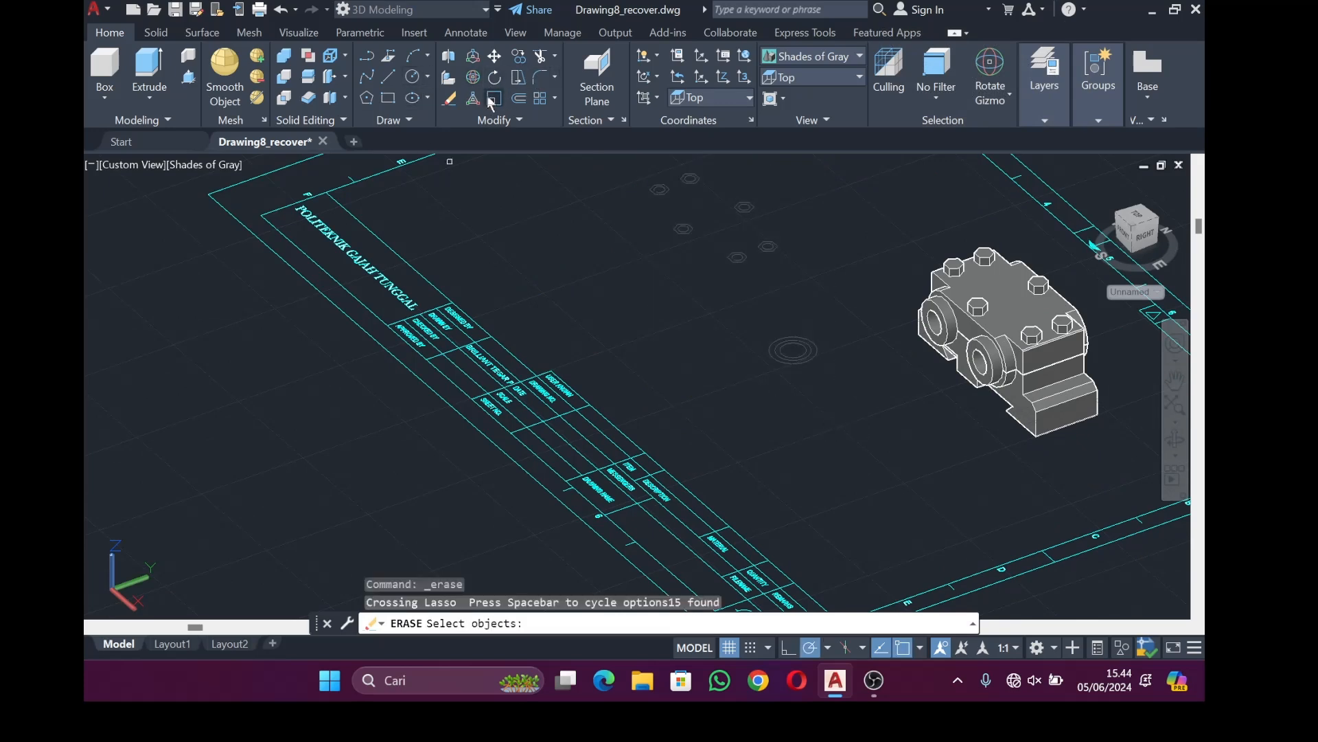
click(453, 99)
mouse_move(822, 219)
mouse_down()
mouse_move(735, 162)
mouse_move(621, 172)
mouse_move(759, 515)
mouse_move(801, 499)
mouse_up()
Erase the leftover bolt hexagons and circles and the bushing's concentric circles beside the assembly
click(458, 100)
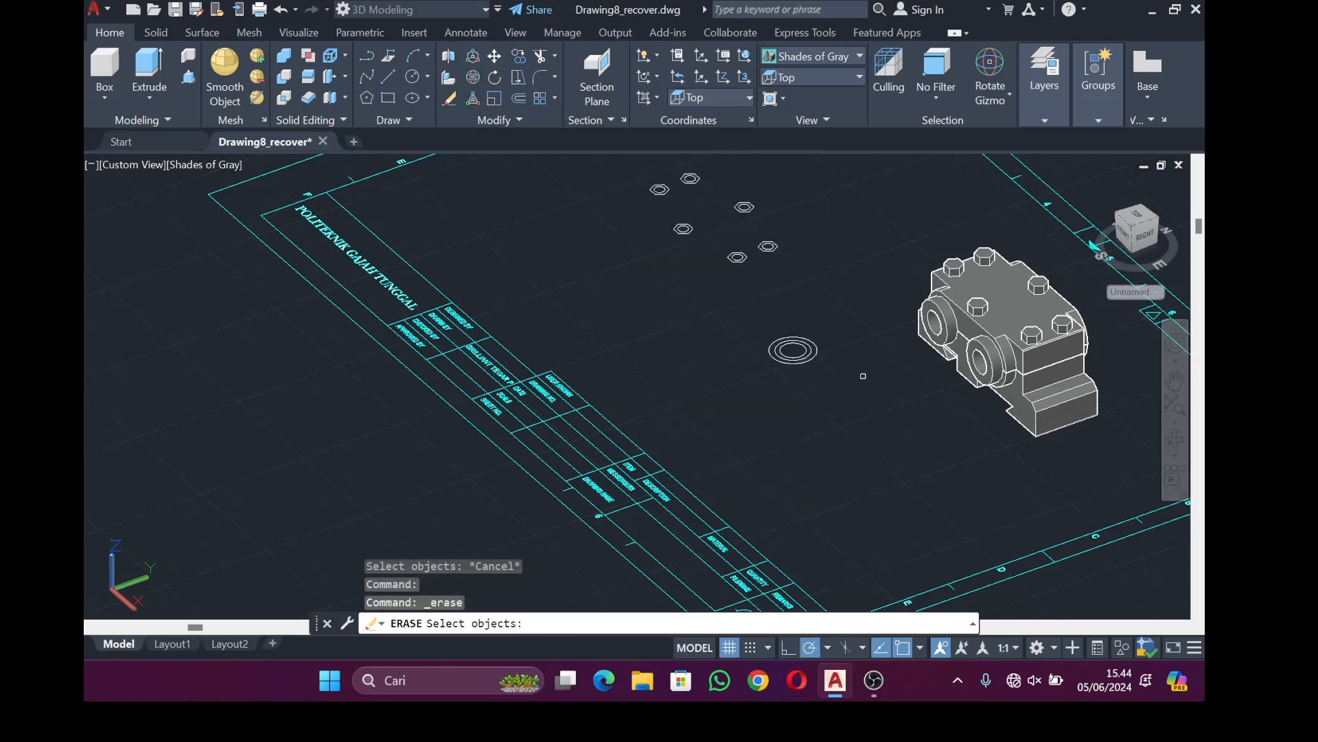
mouse_move(787, 190)
mouse_down()
mouse_move(779, 436)
mouse_move(861, 403)
mouse_move(813, 395)
mouse_up()
key(Return)
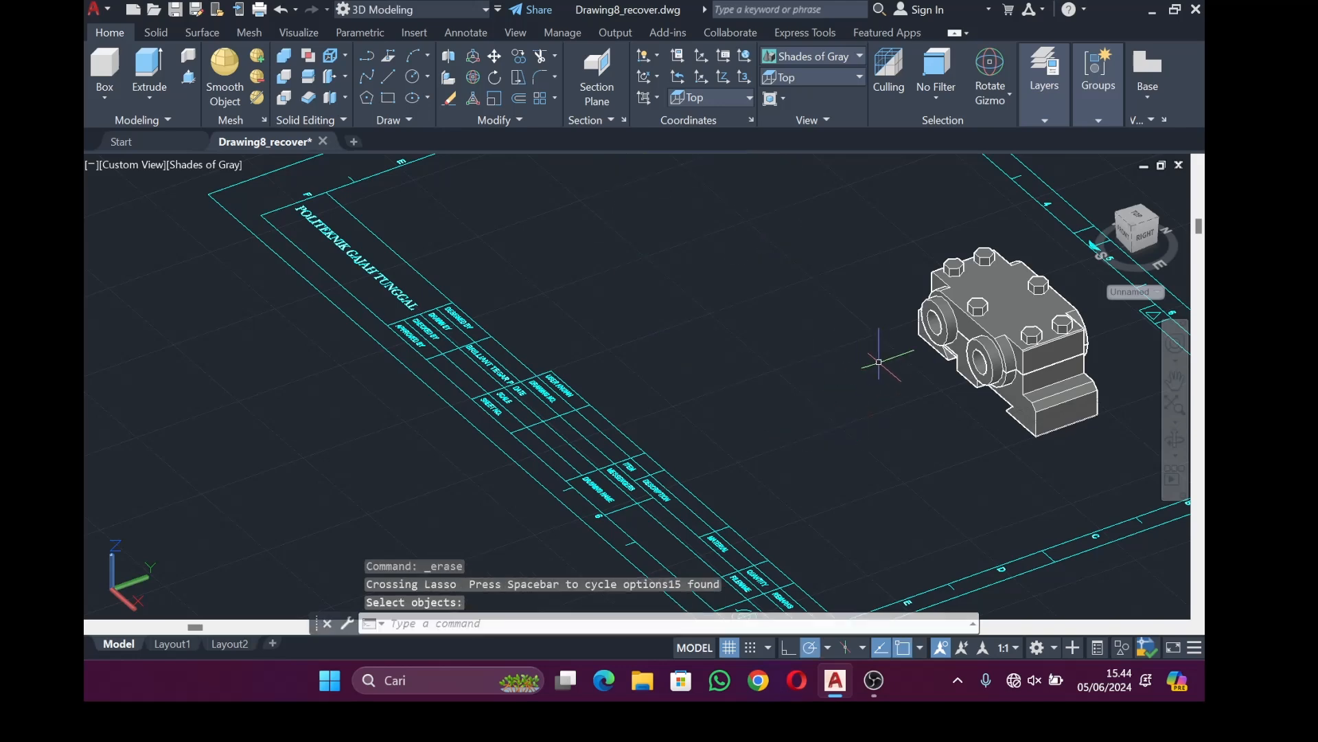
Switch the view of the assembled model and drawing frame to the Top preset
scroll(868, 368, down, 5)
scroll(893, 357, up, 1)
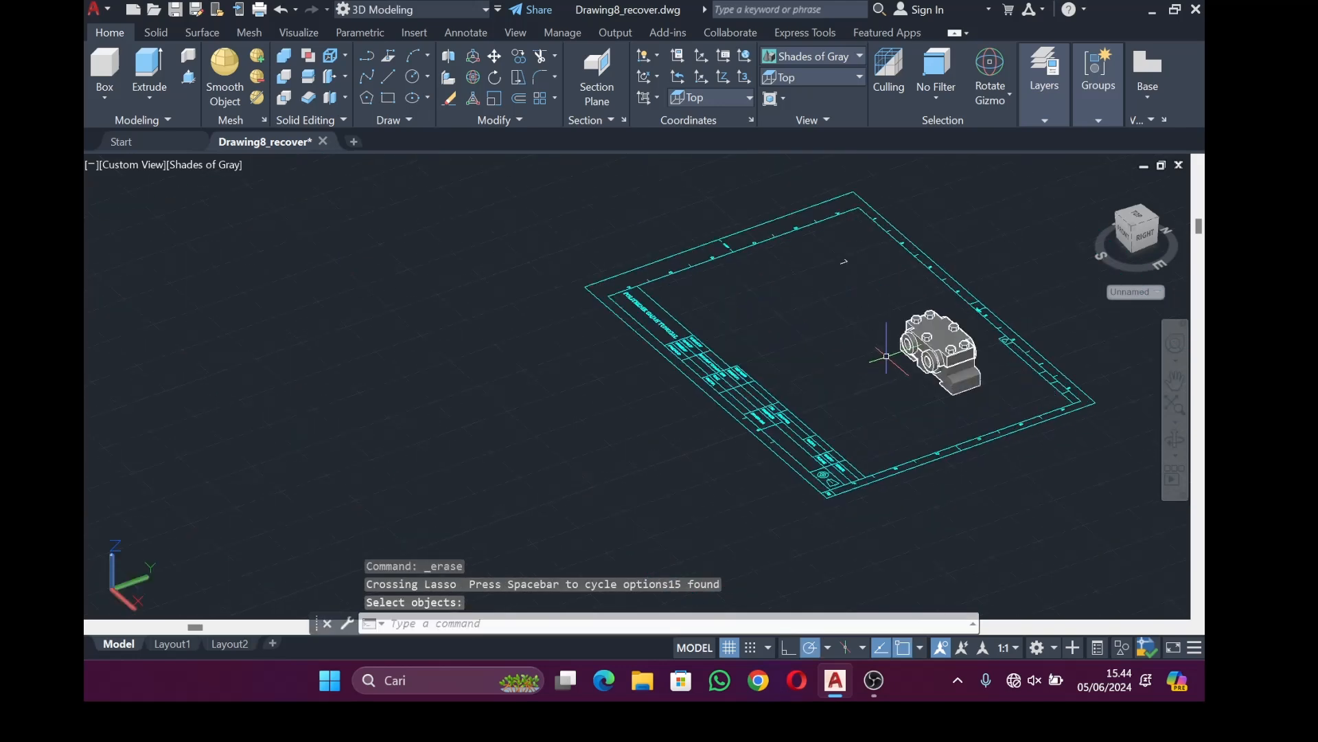
click(840, 81)
click(833, 102)
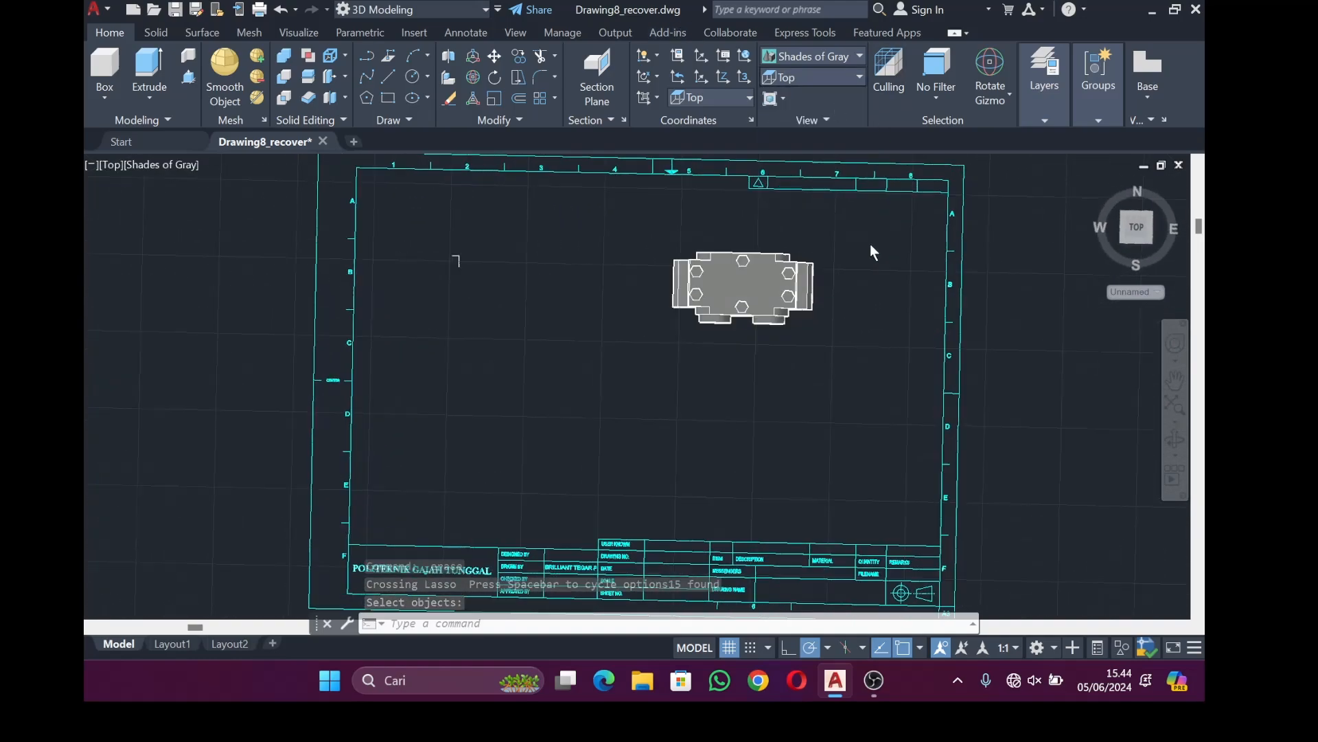